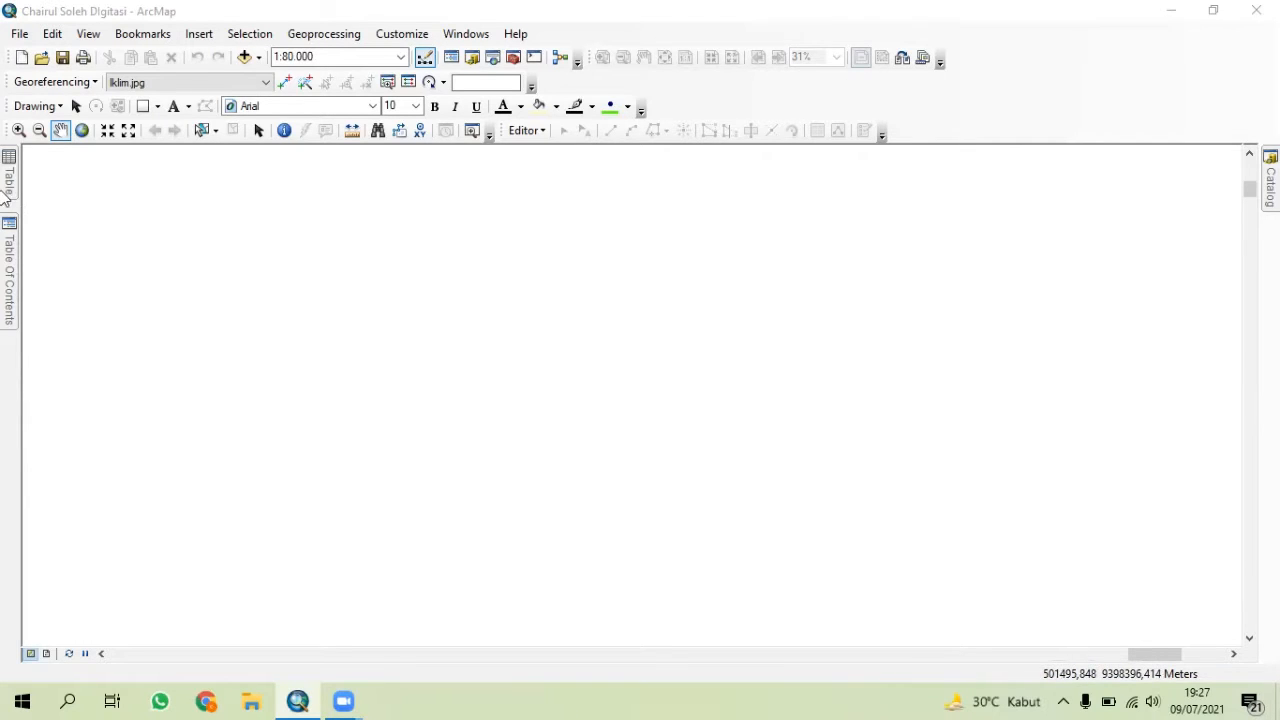
- Add the Tanah.jpg raster from the Digitasi folder to the map and choose it as the layer to georeference
{"action": "left_click", "coordinate": [245, 59]}
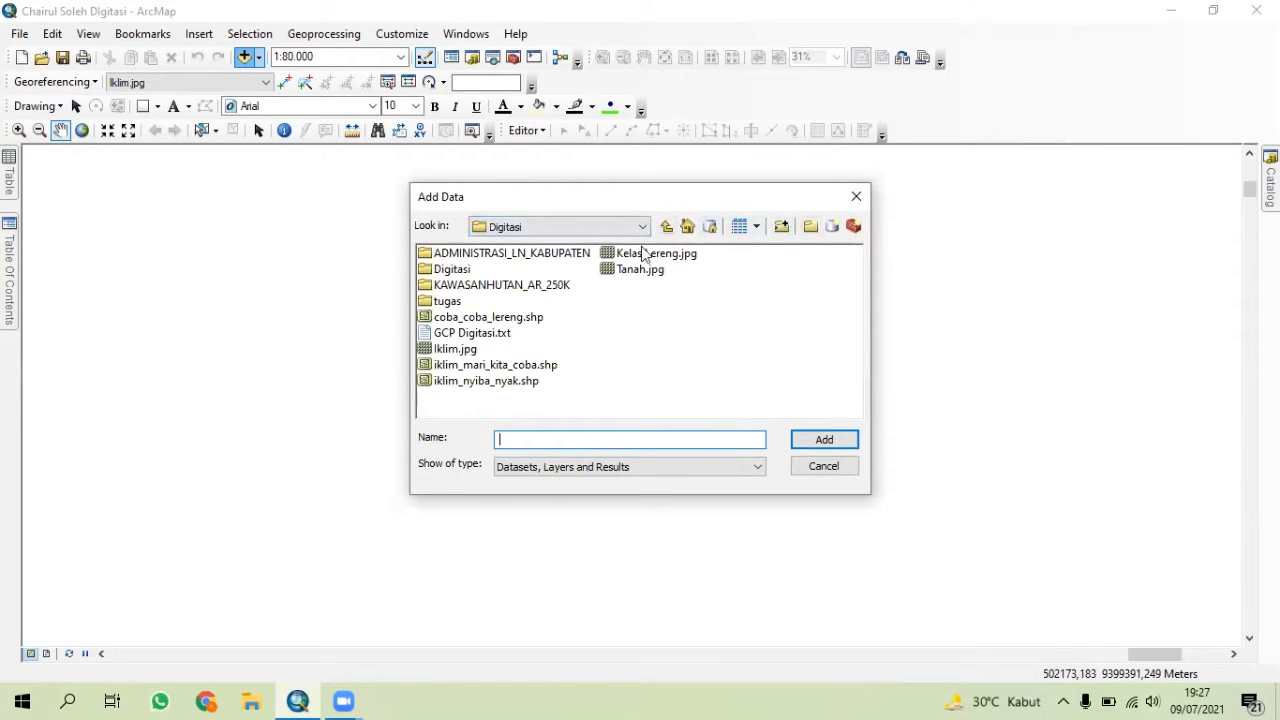
{"action": "left_click", "coordinate": [638, 273]}
{"action": "left_click", "coordinate": [824, 442]}
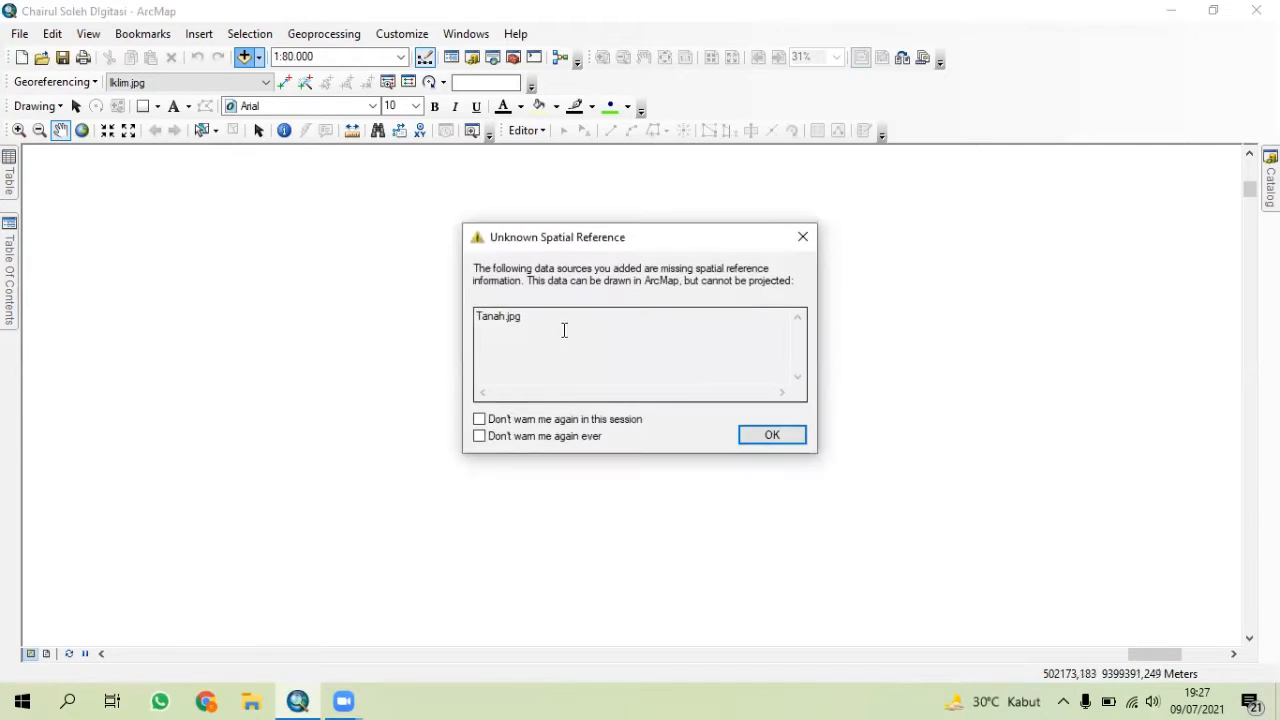
{"action": "left_click", "coordinate": [771, 434]}
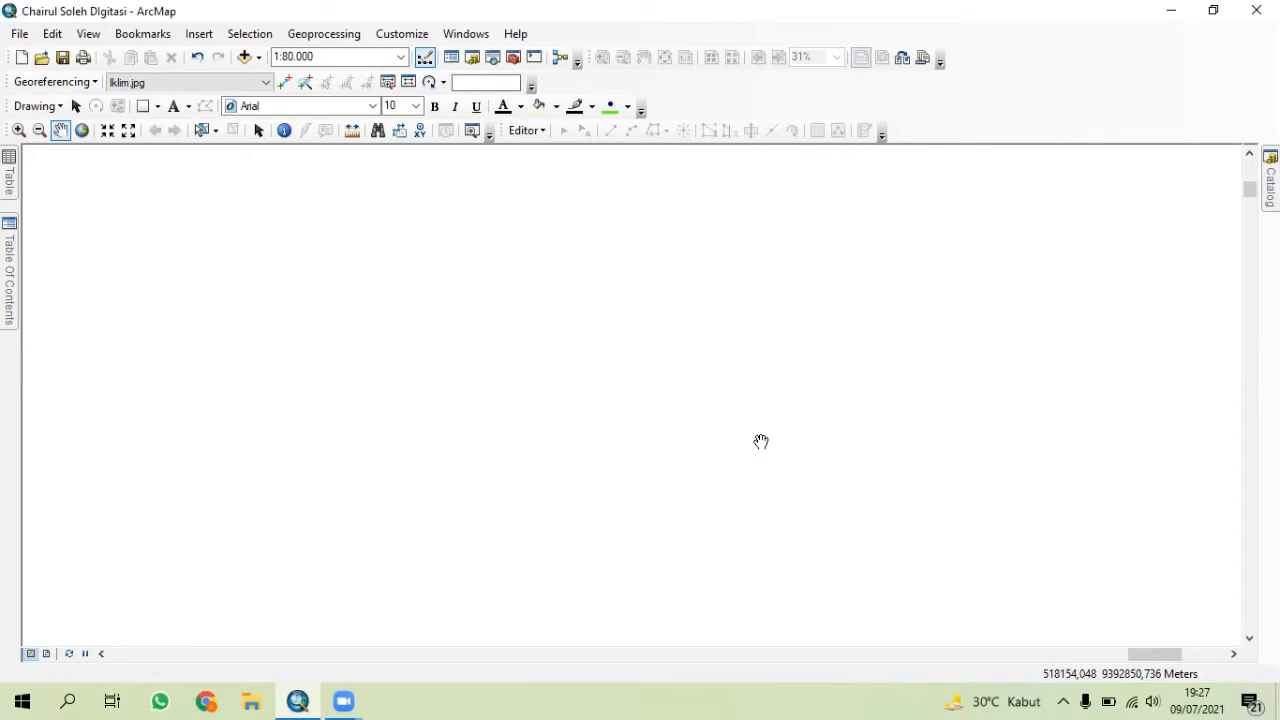
{"action": "left_click", "coordinate": [163, 84]}
{"action": "left_click", "coordinate": [189, 100]}
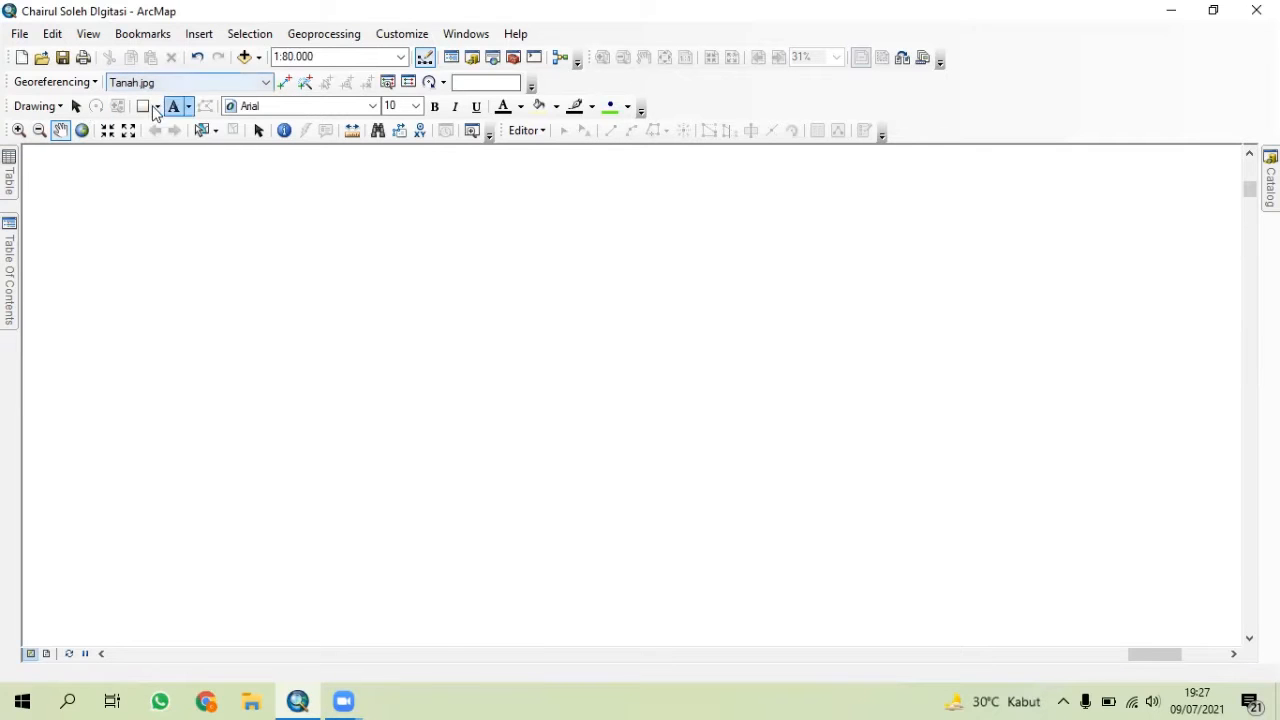
- Move the Tanah.jpg layer above Iklim_ in the layer order and zoom the map to its extent
{"action": "left_click", "coordinate": [9, 172]}
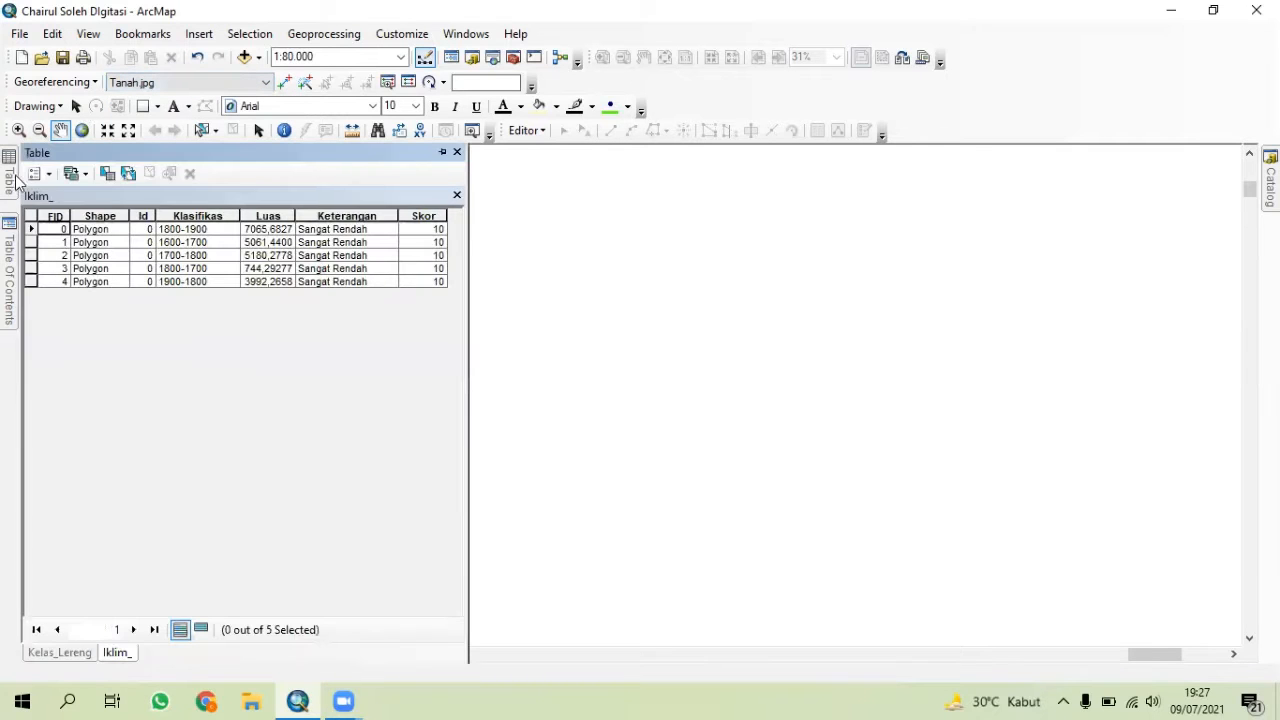
{"action": "left_click", "coordinate": [442, 153]}
{"action": "left_click", "coordinate": [8, 238]}
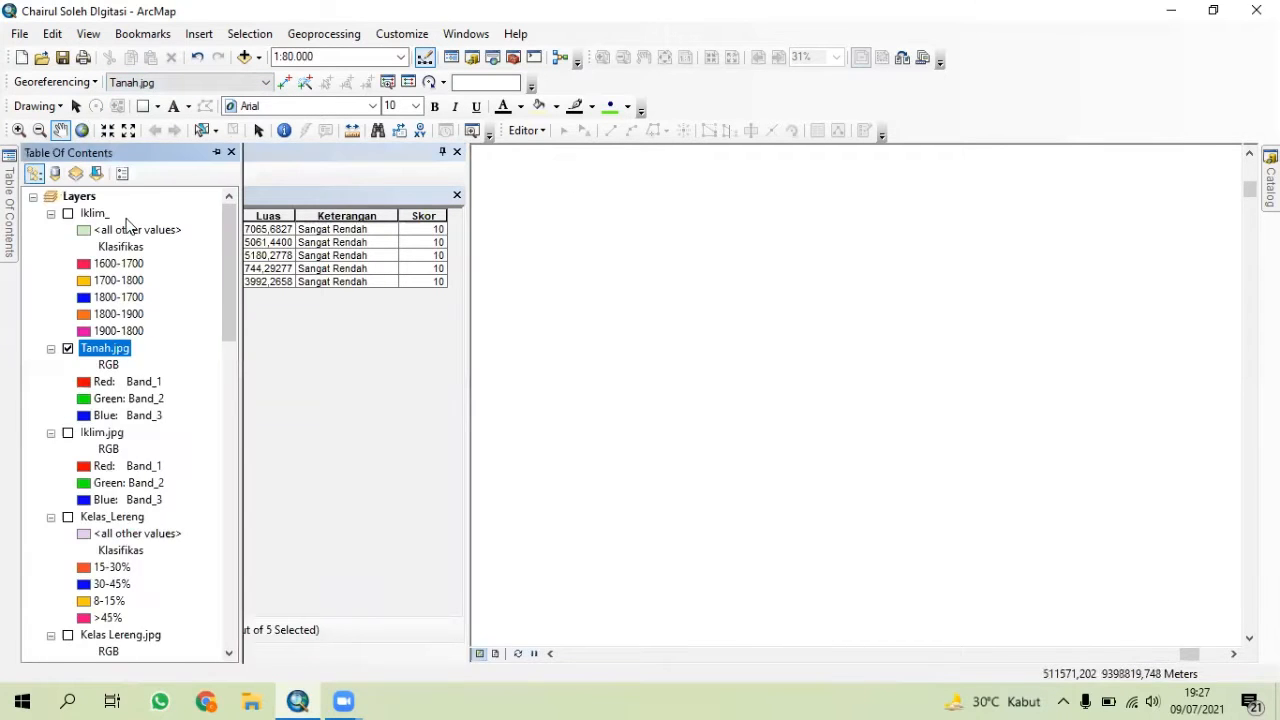
{"action": "left_click_drag", "start_coordinate": [88, 357], "coordinate": [98, 188]}
{"action": "left_click_drag", "start_coordinate": [110, 352], "coordinate": [137, 207]}
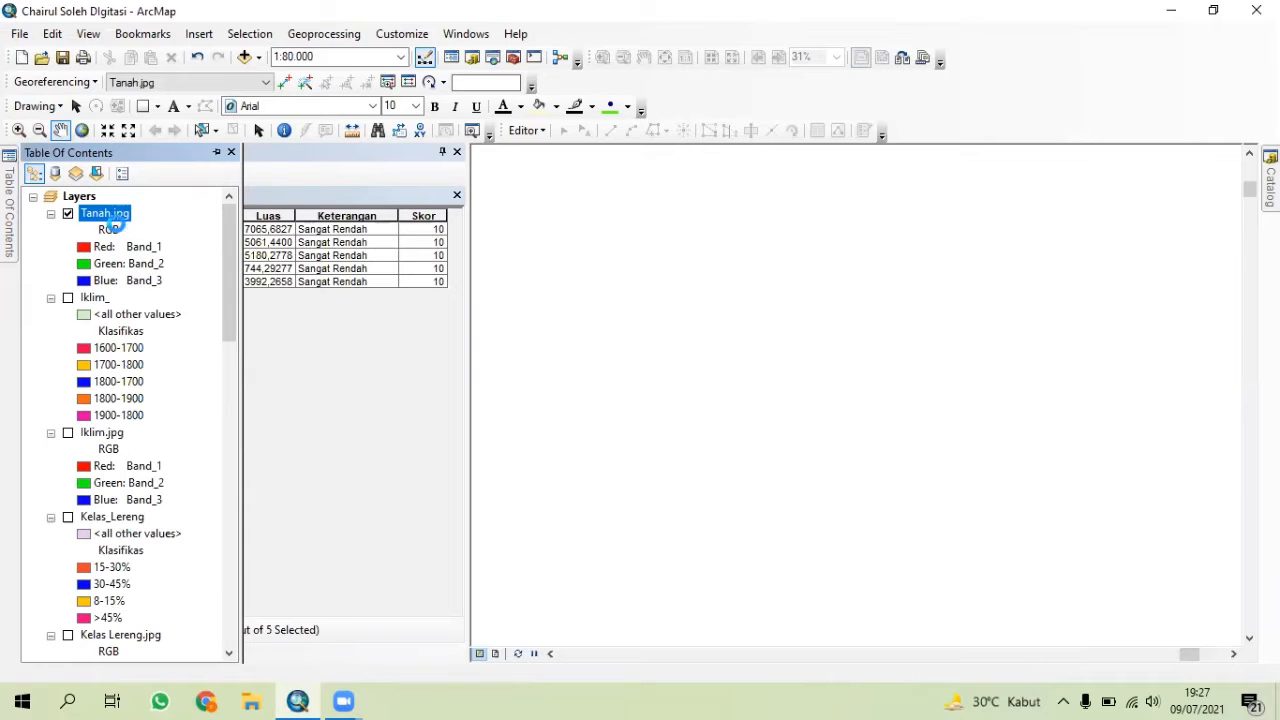
{"action": "right_click", "coordinate": [108, 208]}
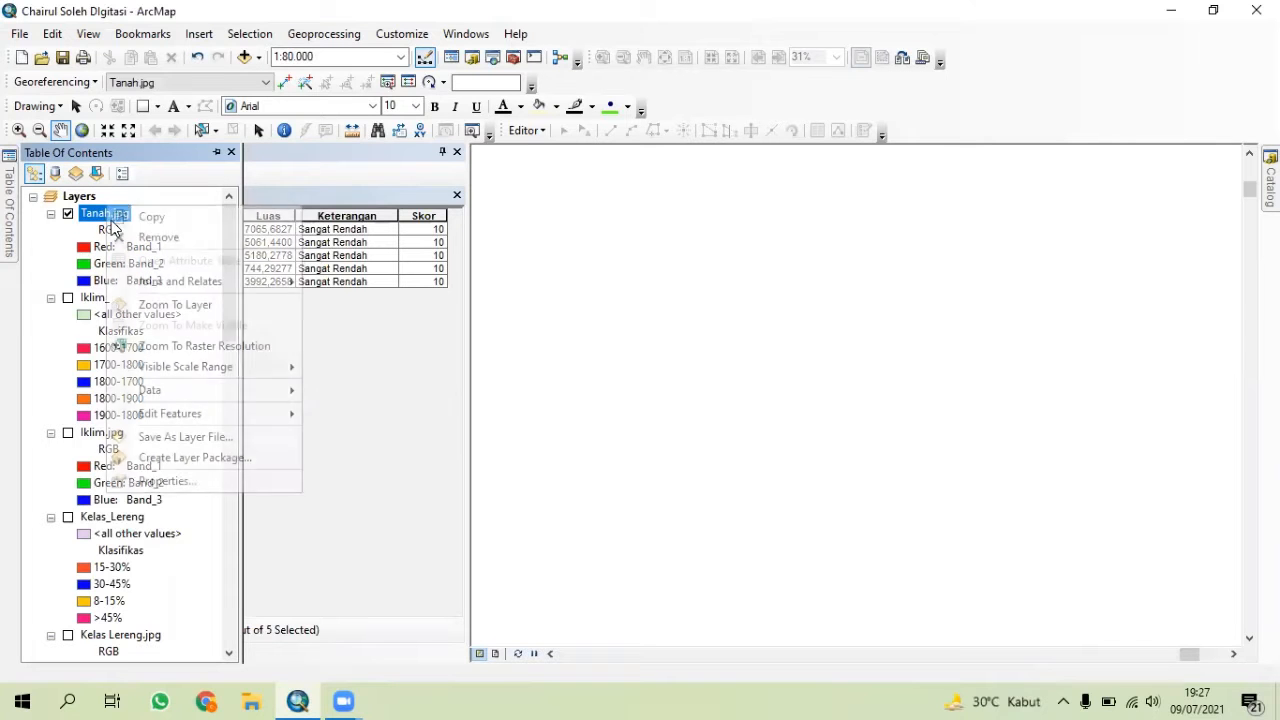
{"action": "left_click", "coordinate": [178, 304]}
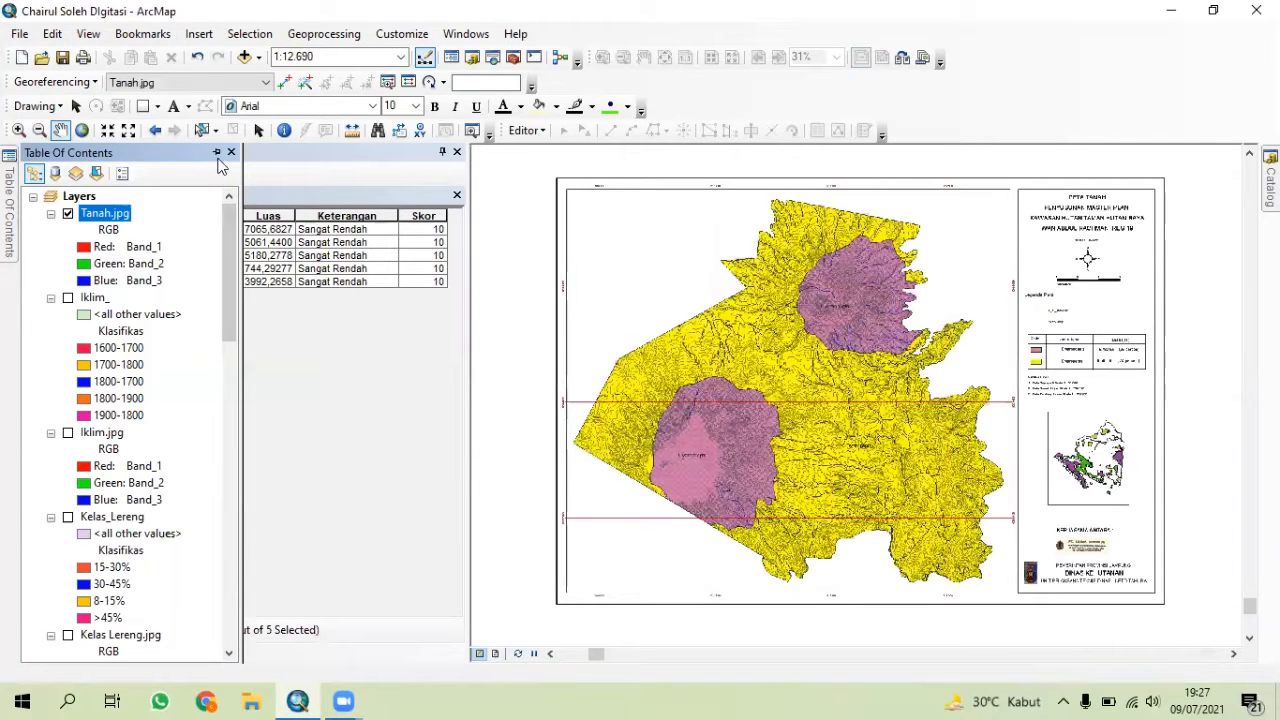
- Close the attribute table window and collapse the table of contents to free the map area
{"action": "left_click", "coordinate": [443, 153]}
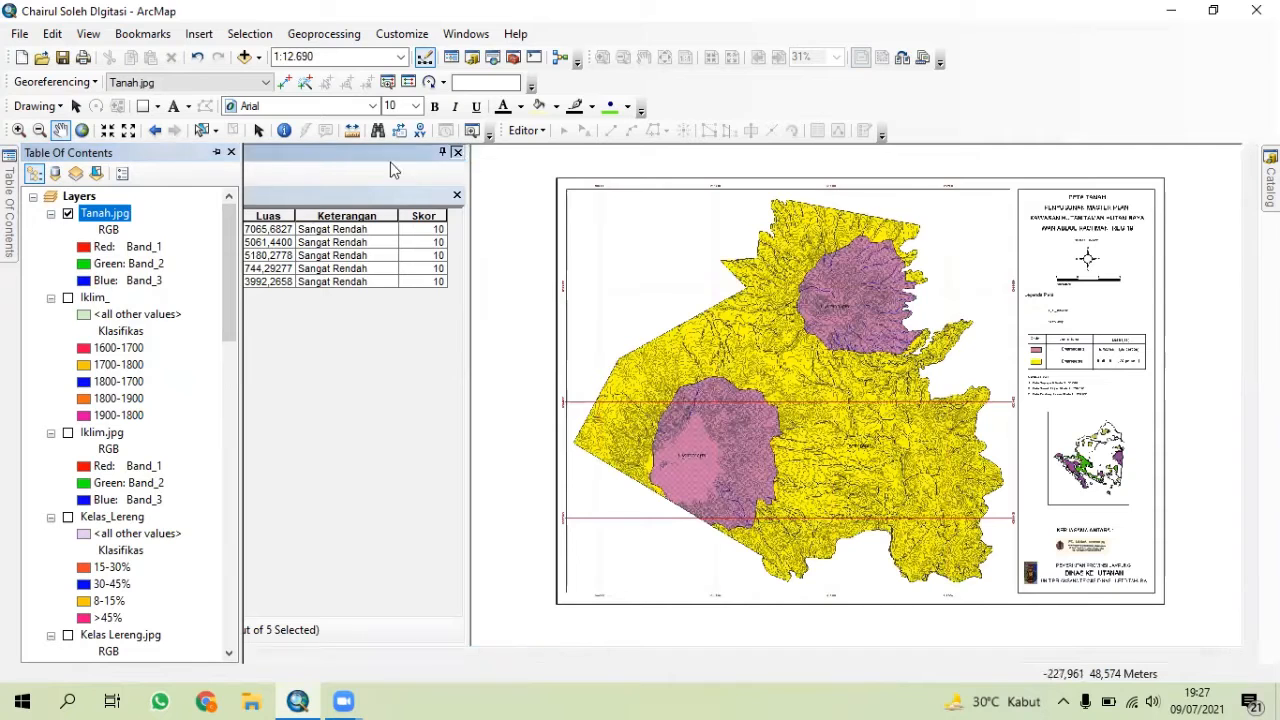
{"action": "left_click", "coordinate": [216, 152]}
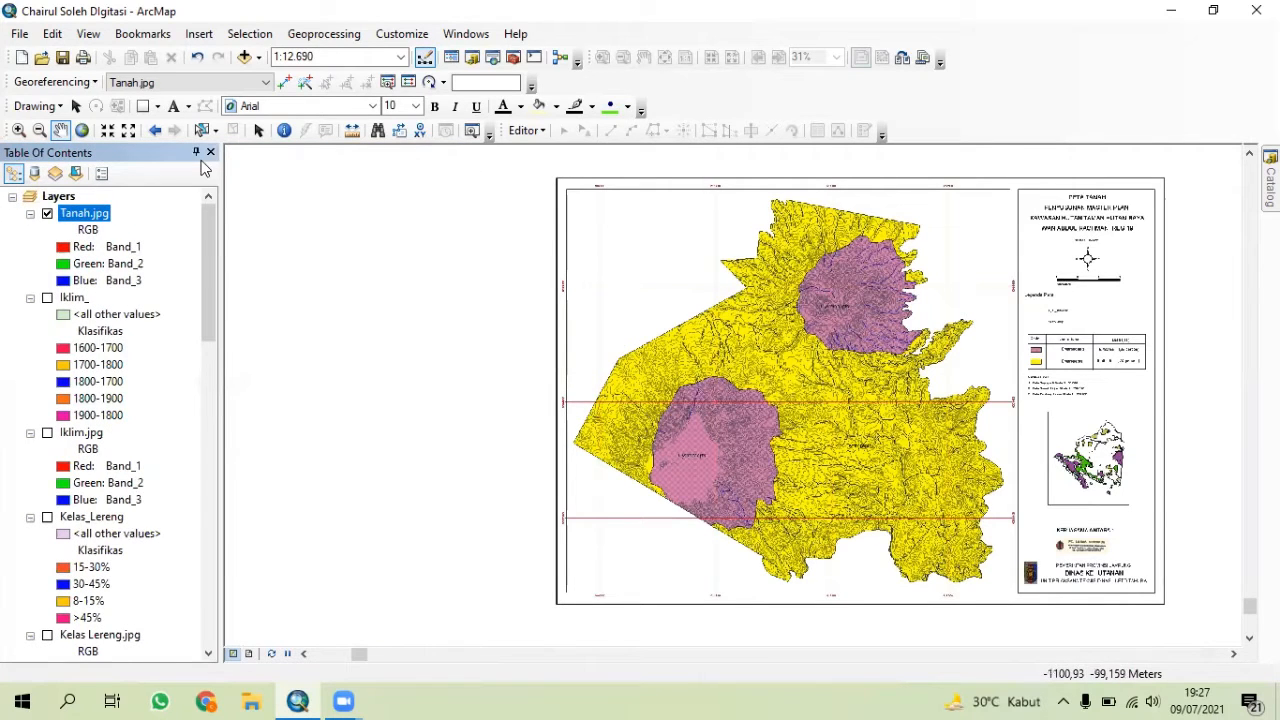
{"action": "left_click", "coordinate": [196, 152]}
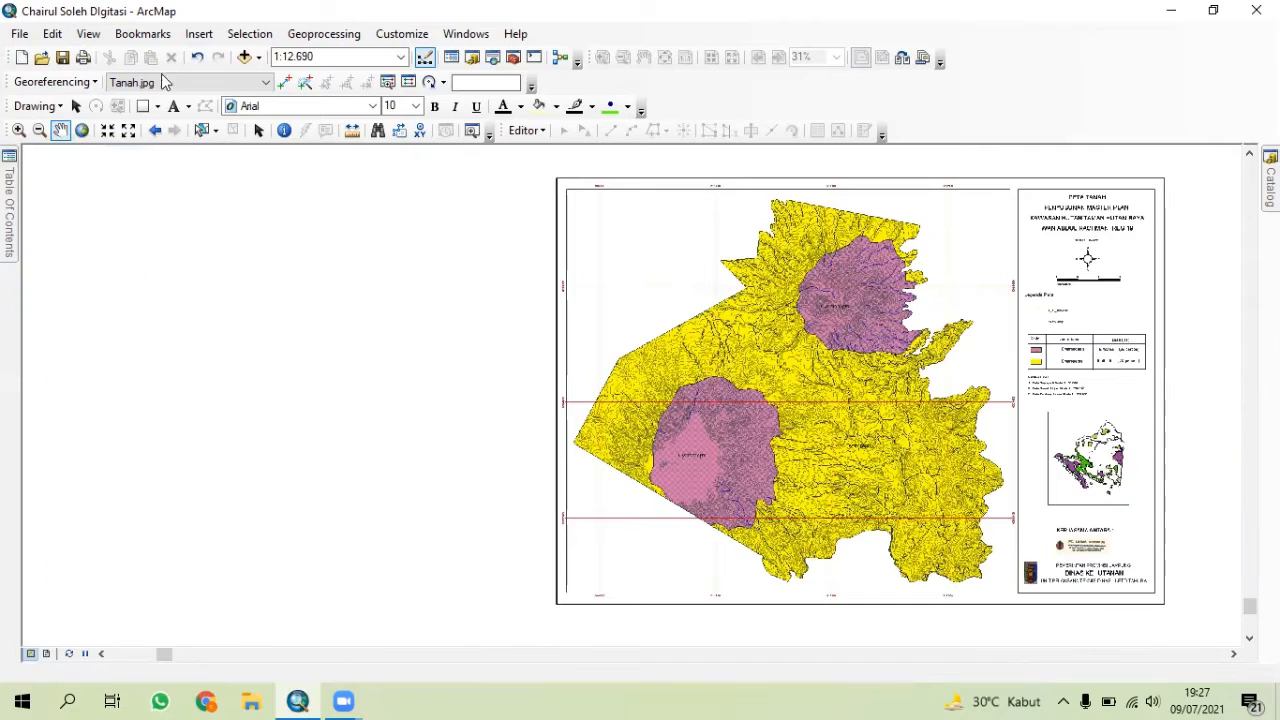
- Set the data frame's coordinate system to WGS 1984 UTM Zone 48S
{"action": "left_click", "coordinate": [88, 33]}
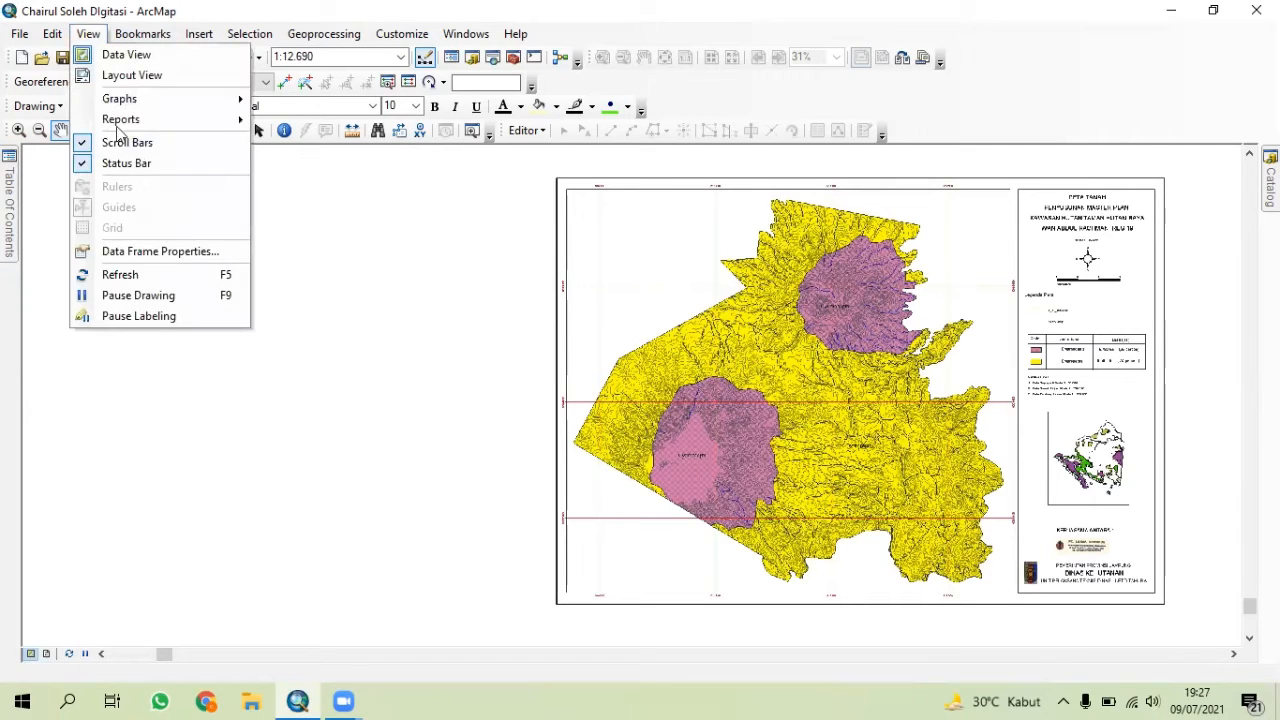
{"action": "left_click", "coordinate": [177, 251]}
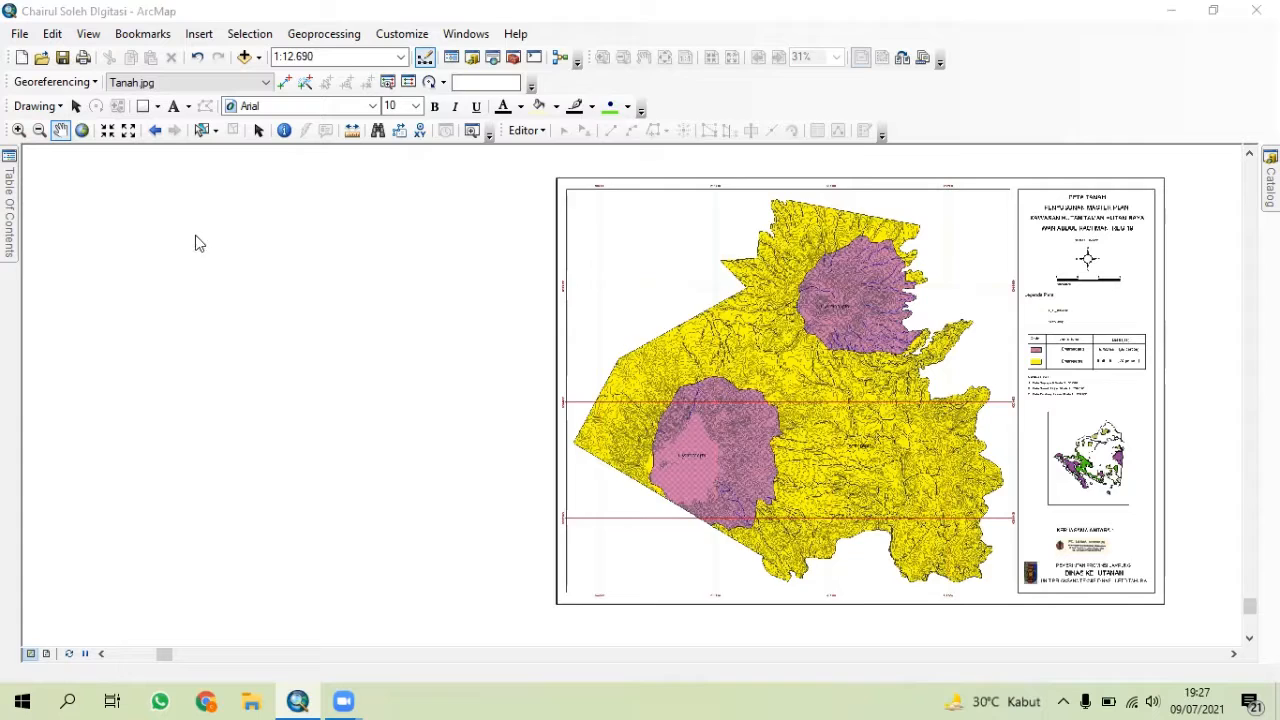
{"action": "left_click", "coordinate": [651, 118]}
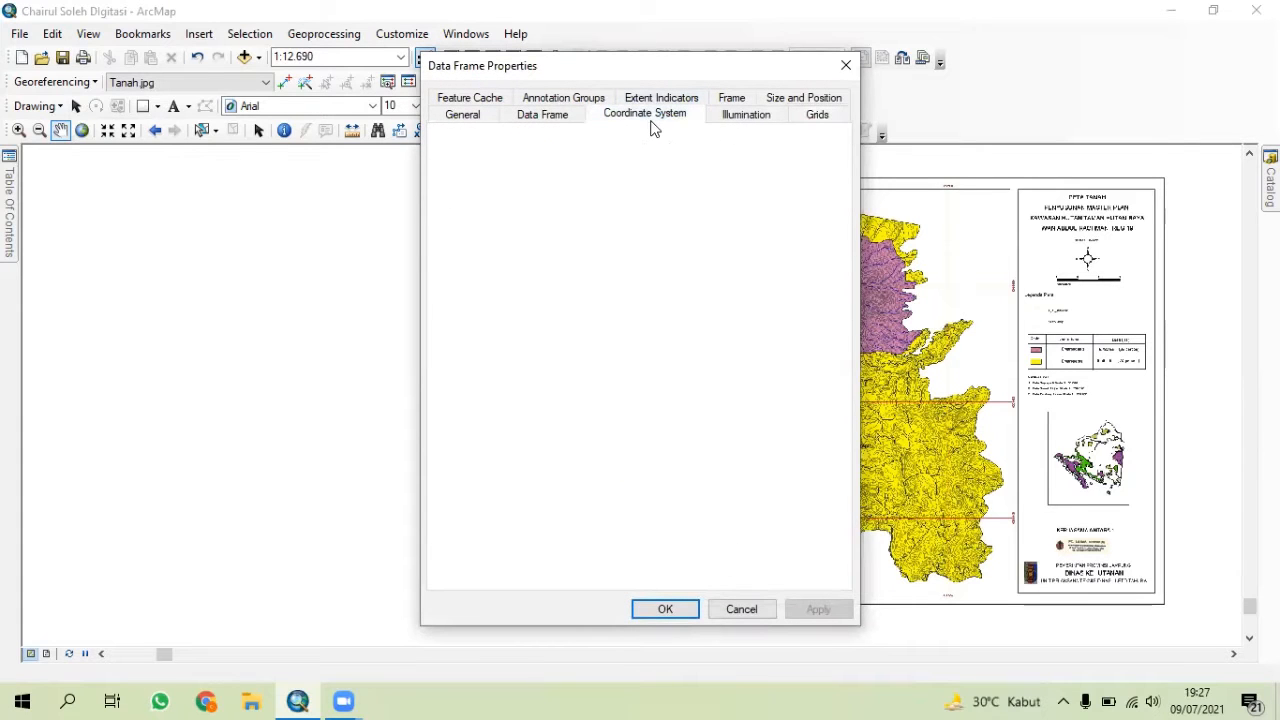
{"action": "left_click", "coordinate": [565, 216]}
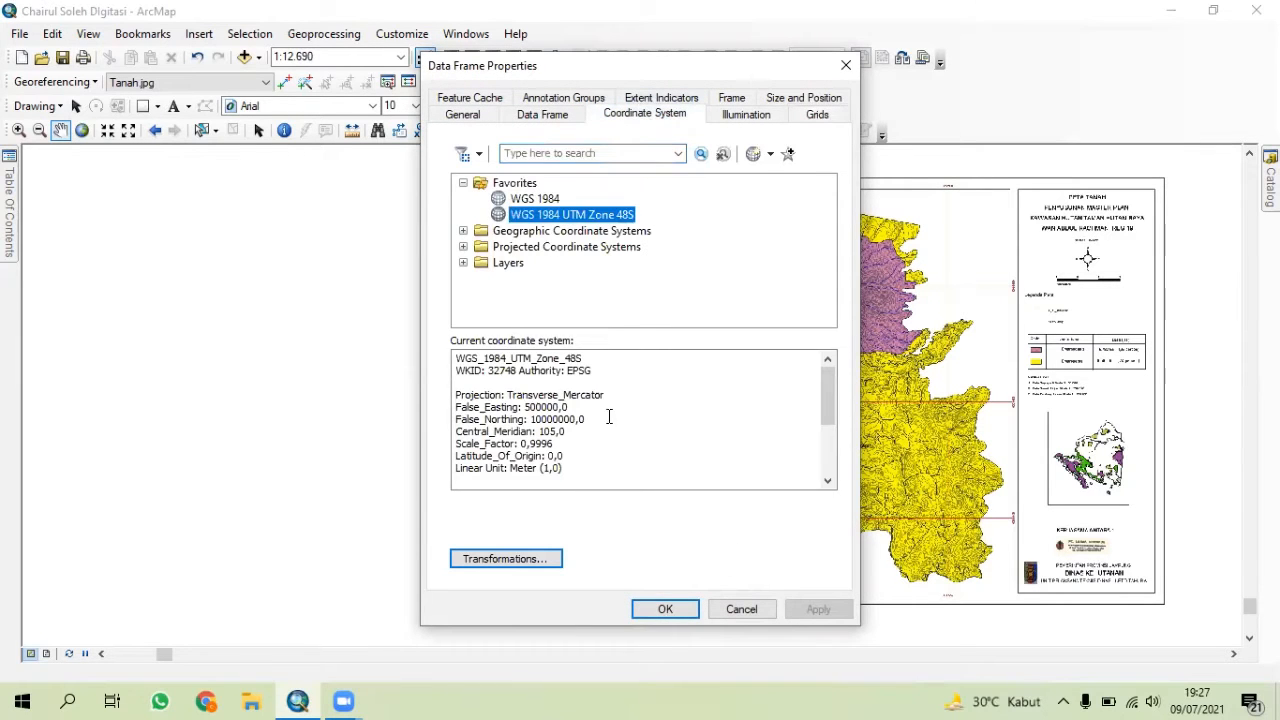
{"action": "left_click", "coordinate": [665, 609]}
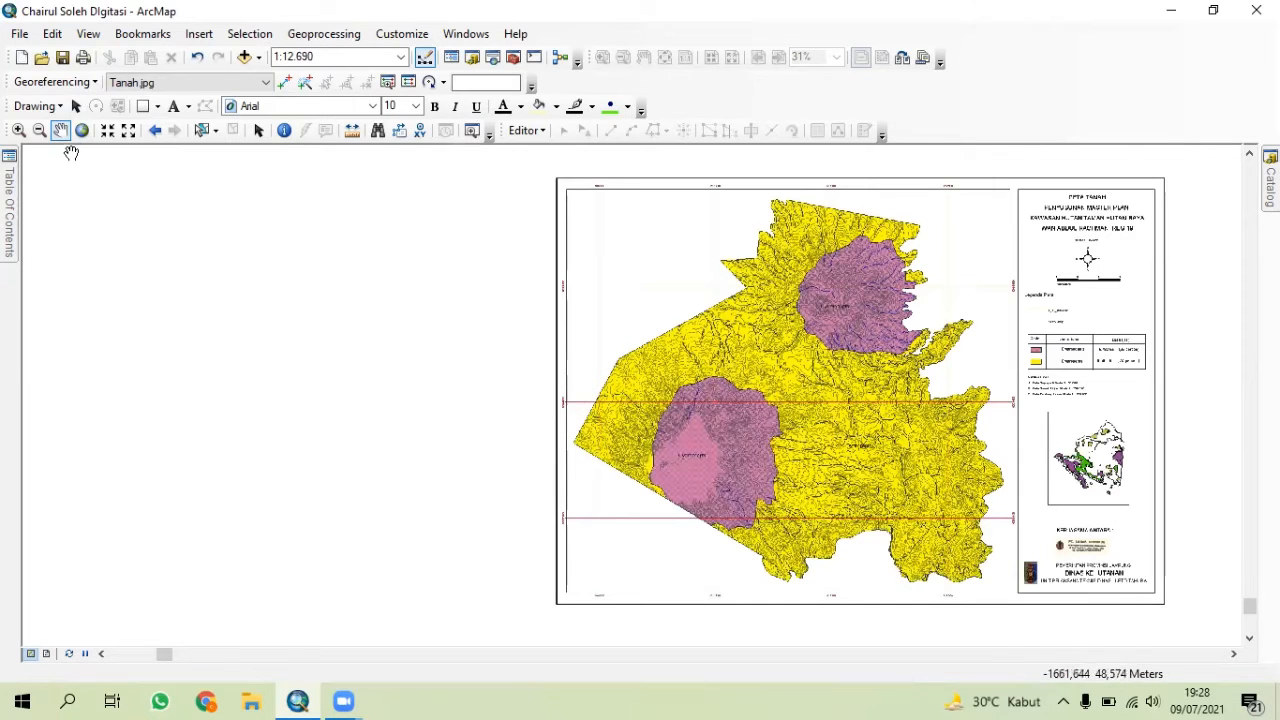
- Georeference Tanah.jpg by loading the control points from the GCP Digitasi text file into the link table, then close the table
{"action": "left_click_drag", "start_coordinate": [800, 386], "coordinate": [480, 386]}
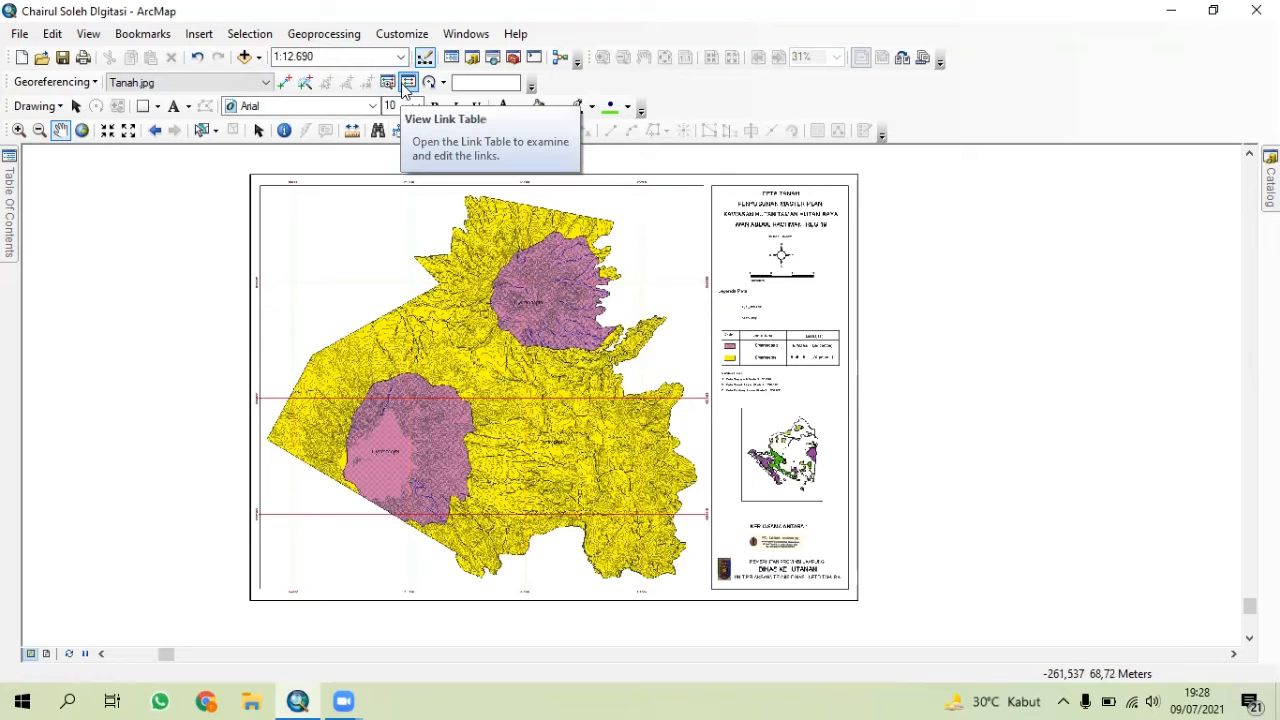
{"action": "scroll", "coordinate": [280, 290], "scroll_direction": "down", "scroll_amount": 3}
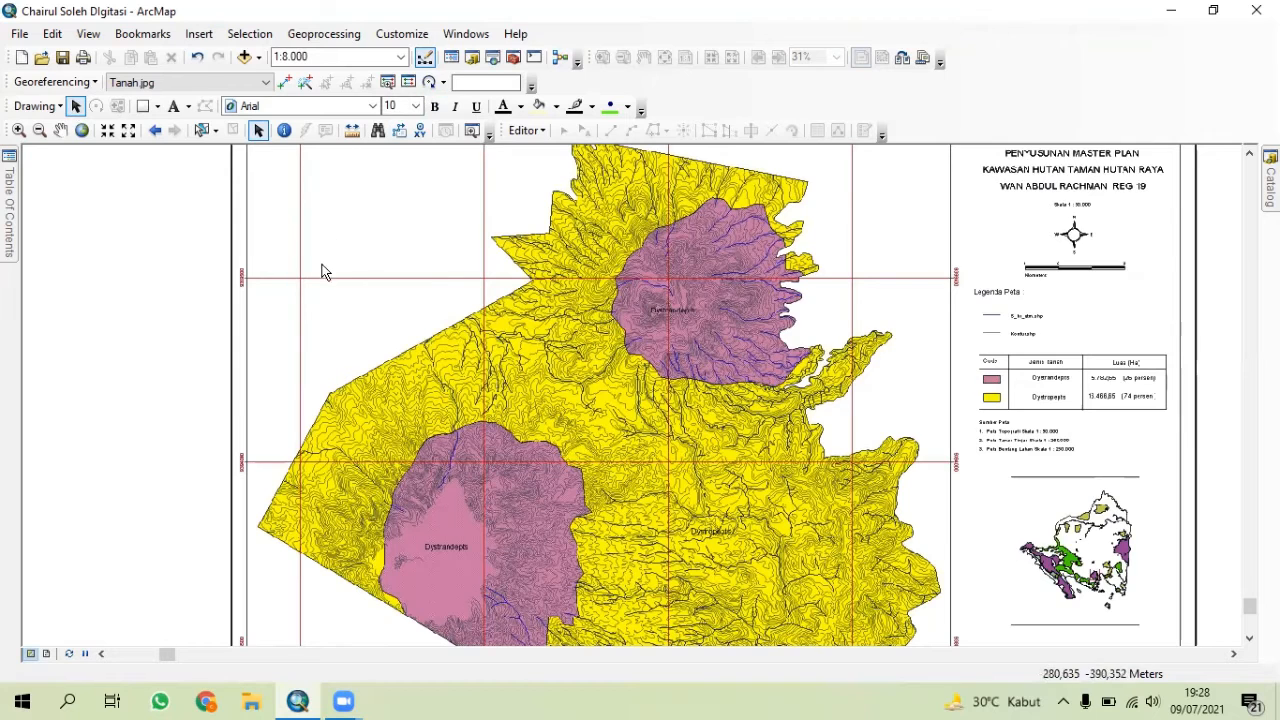
{"action": "scroll", "coordinate": [543, 382], "scroll_direction": "up", "scroll_amount": 2}
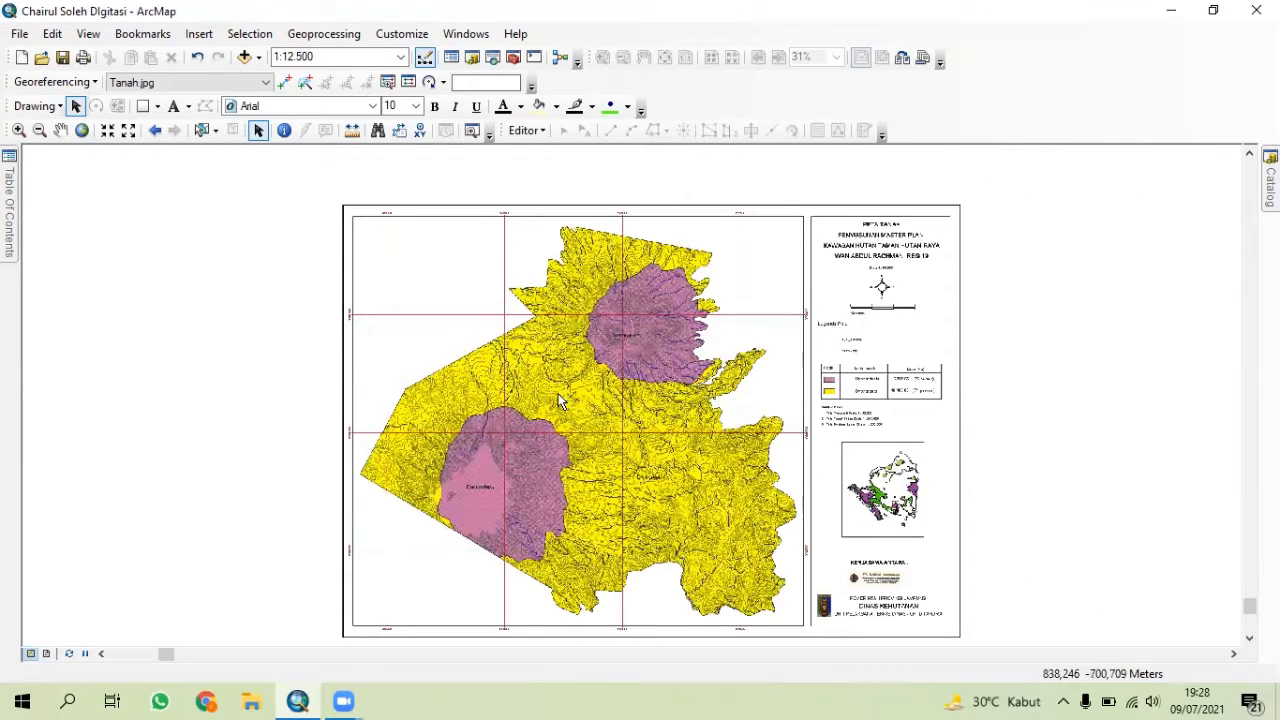
{"action": "left_click", "coordinate": [408, 83]}
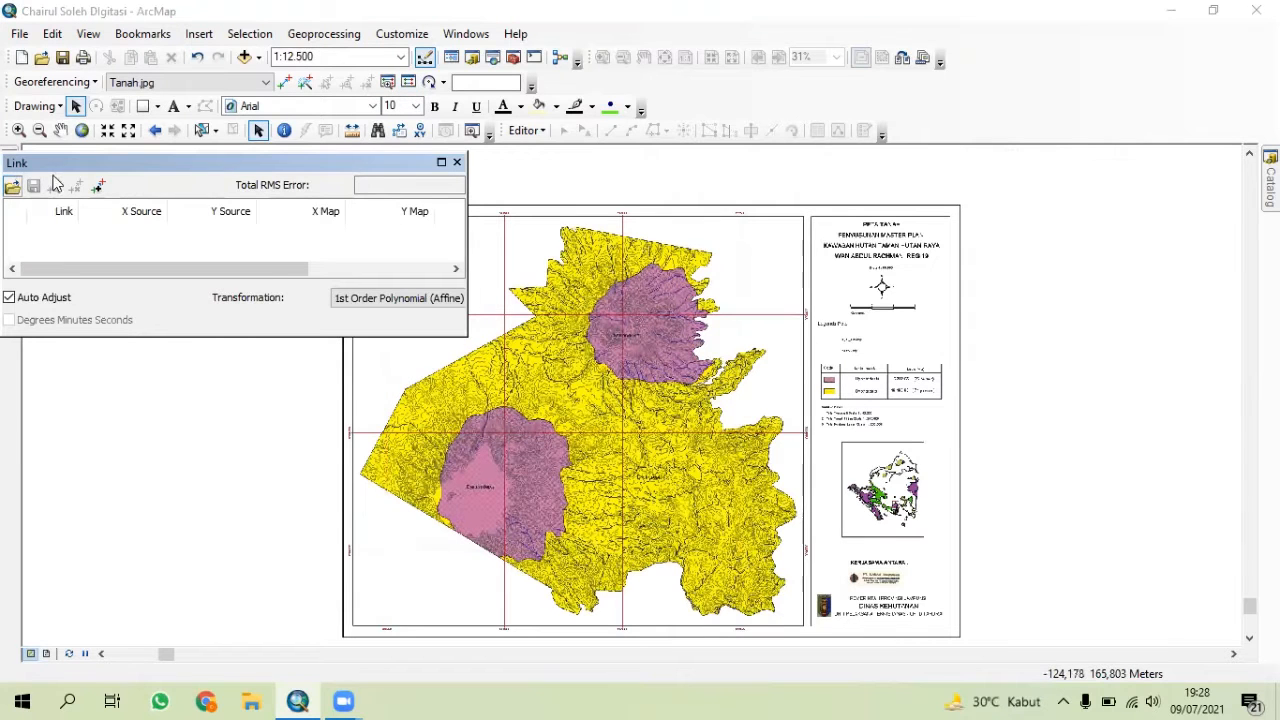
{"action": "left_click", "coordinate": [12, 186]}
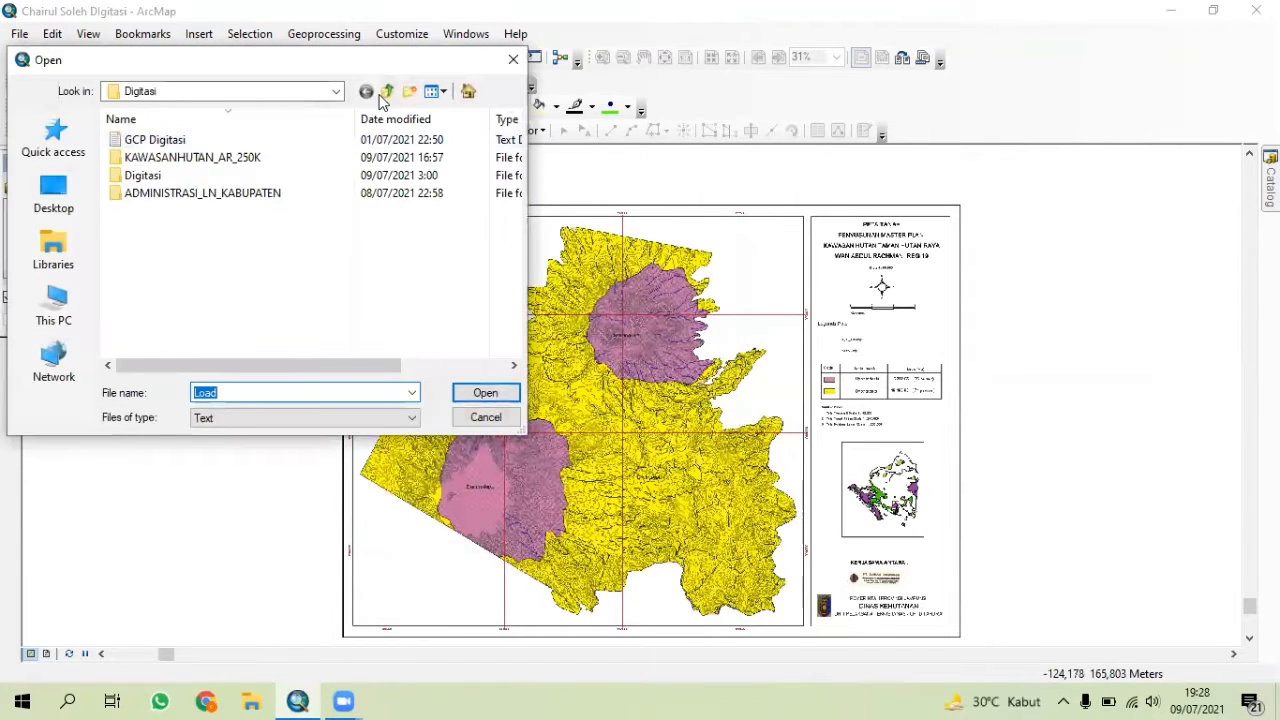
{"action": "left_click", "coordinate": [272, 146]}
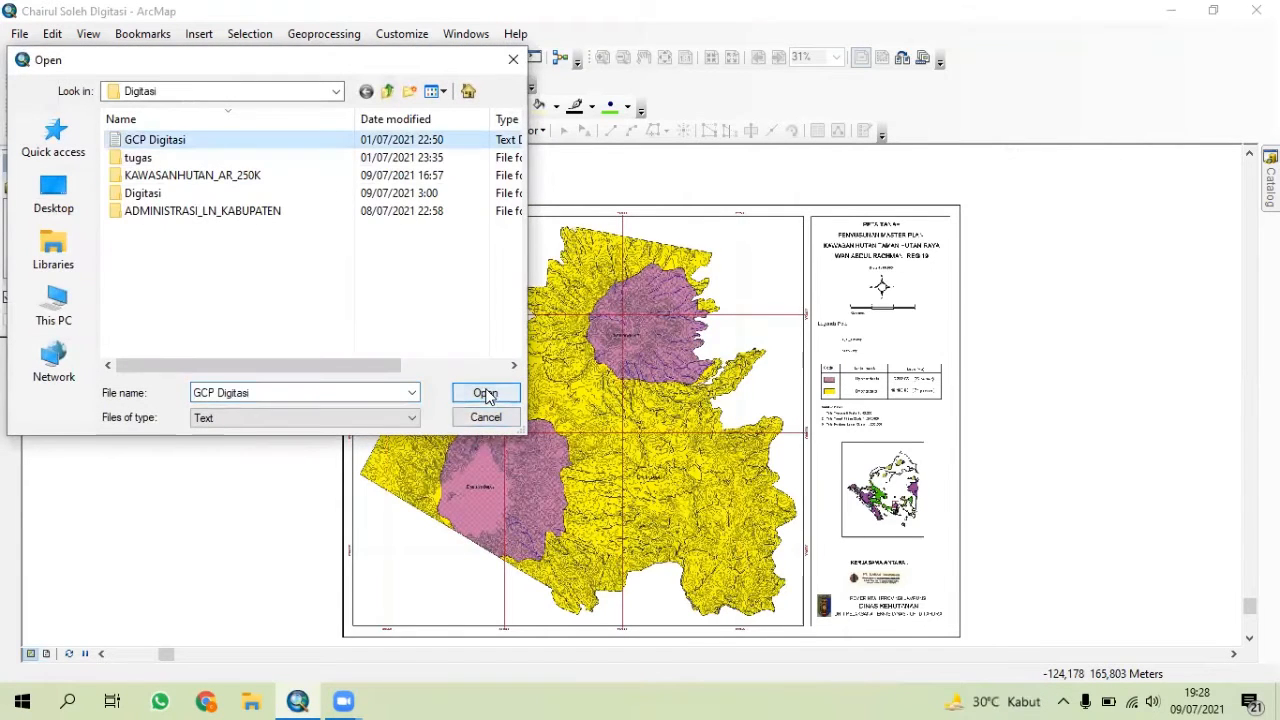
{"action": "left_click", "coordinate": [486, 394]}
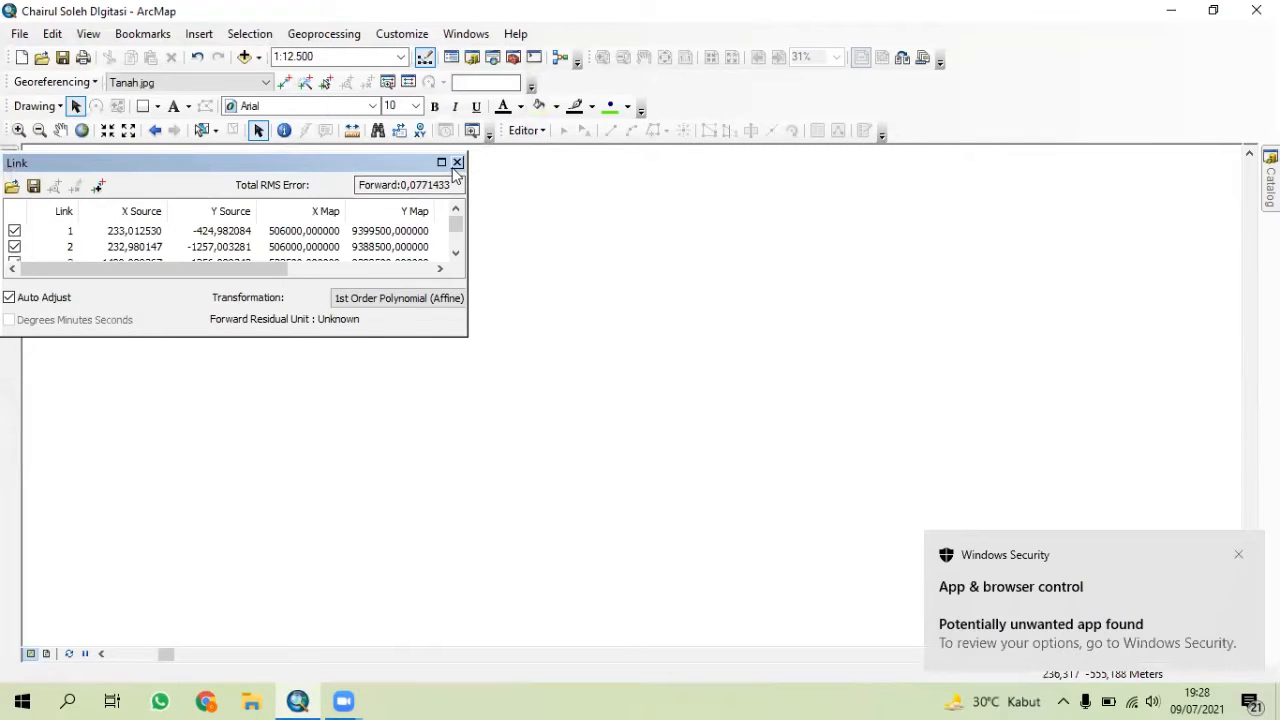
{"action": "left_click", "coordinate": [457, 163]}
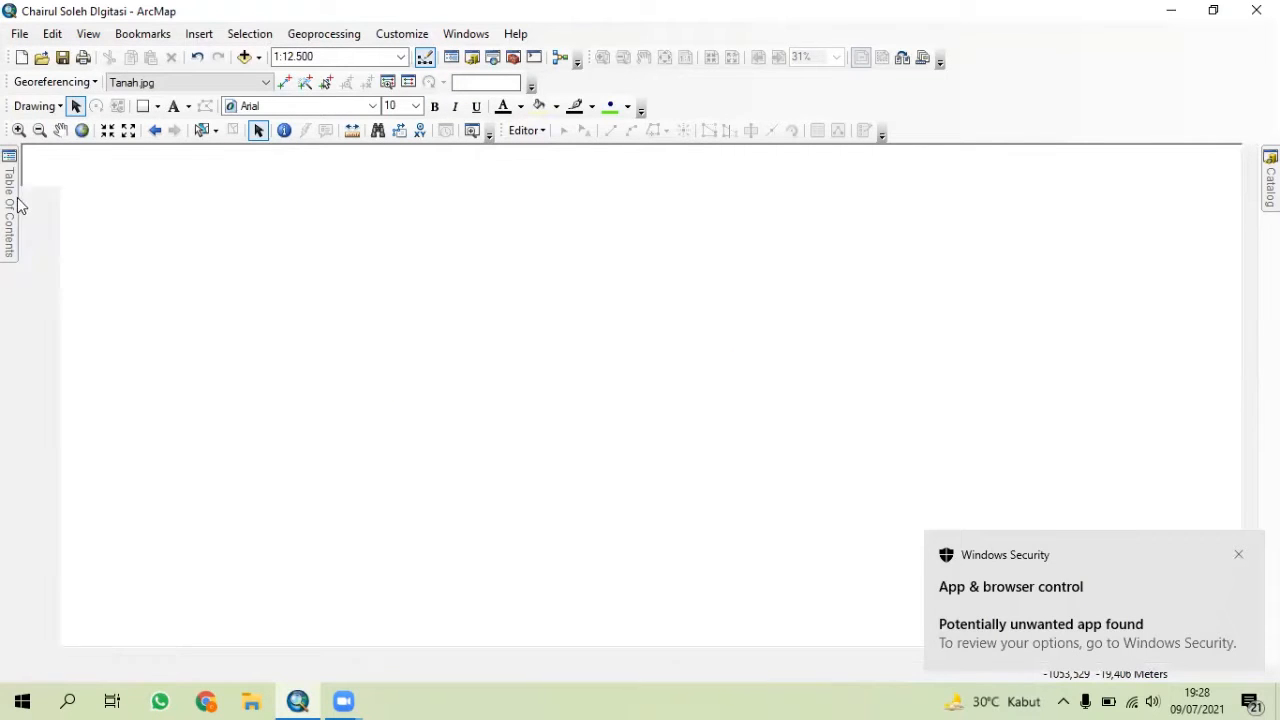
- Zoom to the georeferenced Tanah.jpg layer and collapse the table of contents
{"action": "mouse_move", "coordinate": [12, 206]}
{"action": "right_click", "coordinate": [109, 217]}
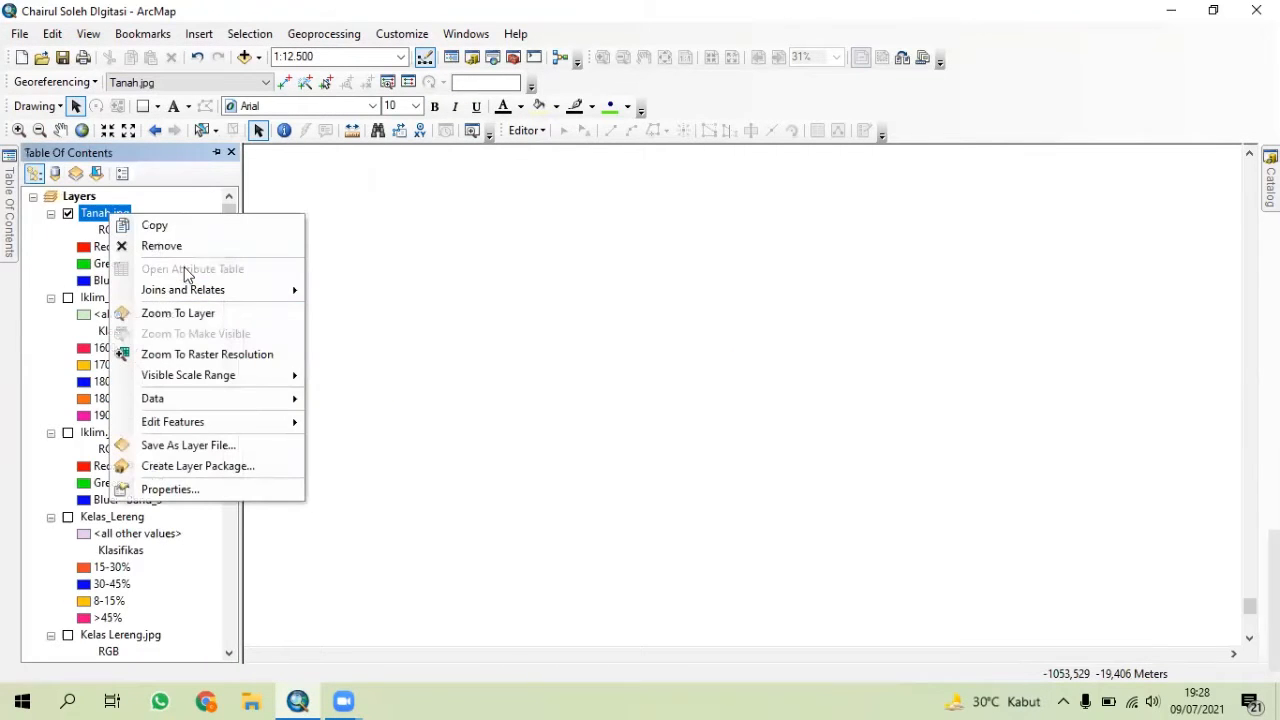
{"action": "left_click", "coordinate": [188, 312]}
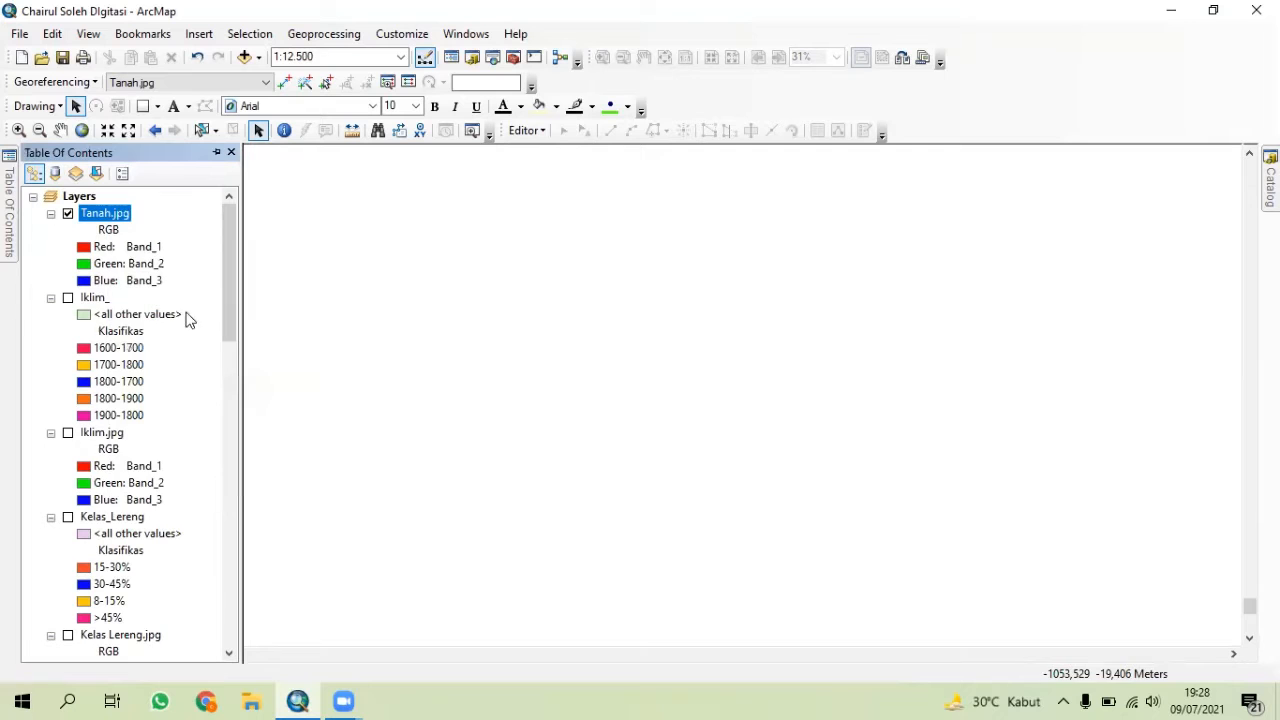
{"action": "left_click", "coordinate": [216, 154]}
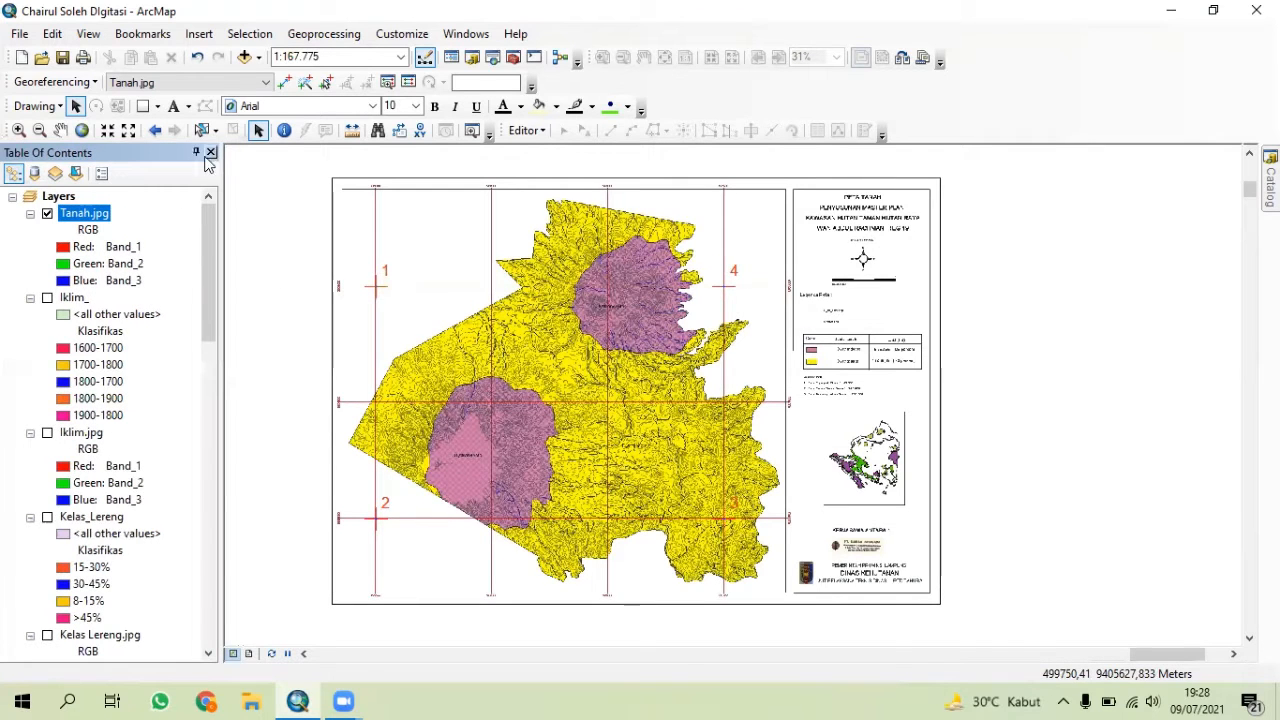
{"action": "left_click", "coordinate": [197, 154]}
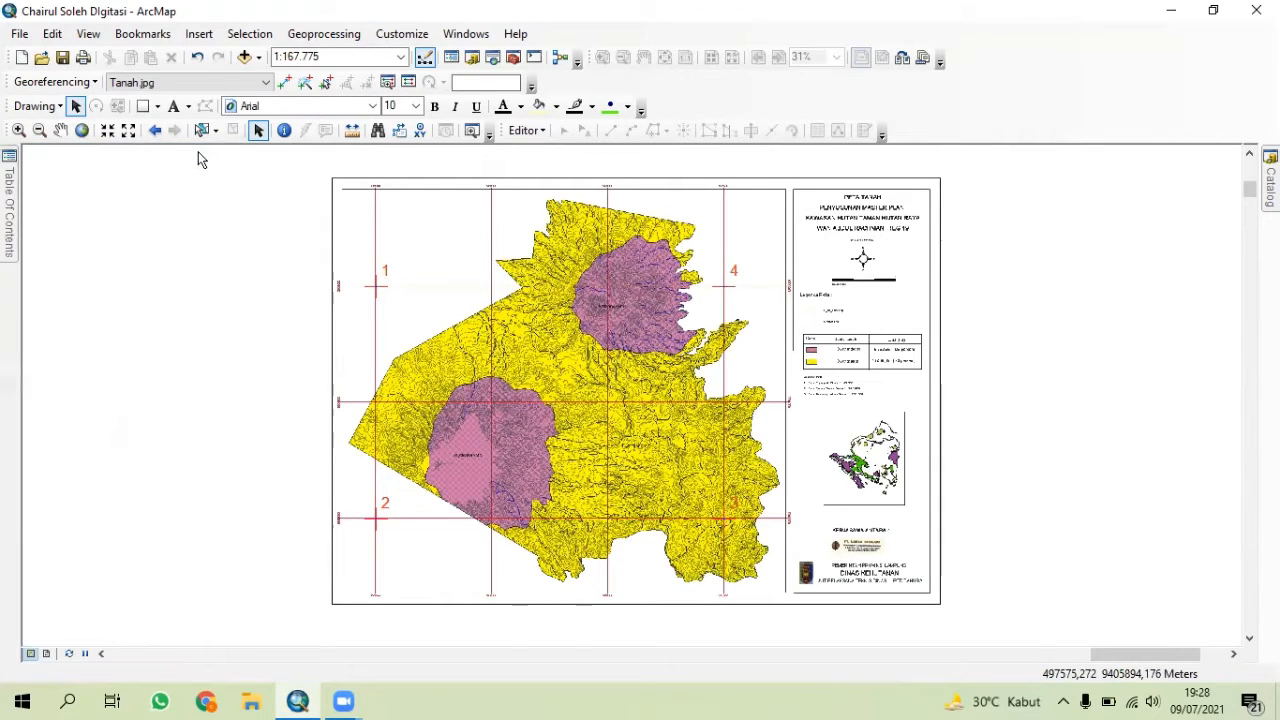
- Open the Catalog and begin a new shapefile in New folder under the DIGITASI UAP home folder
{"action": "left_click", "coordinate": [472, 57]}
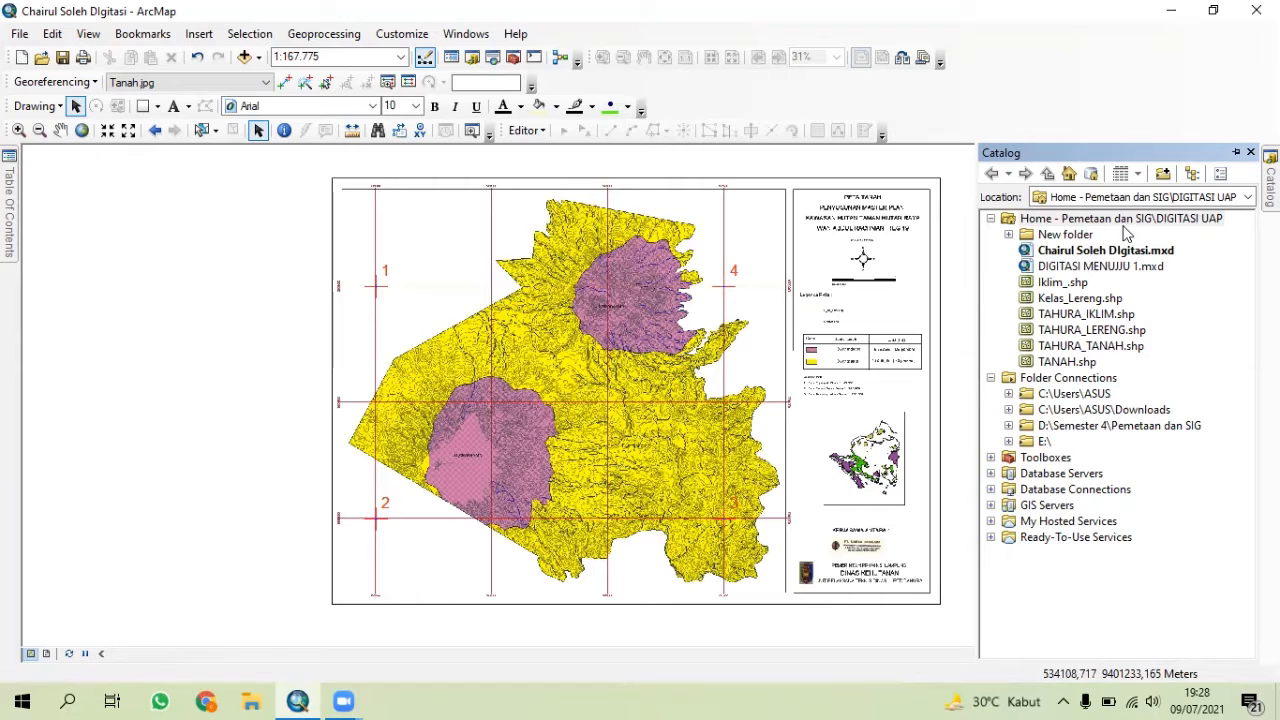
{"action": "double_click", "coordinate": [1058, 219]}
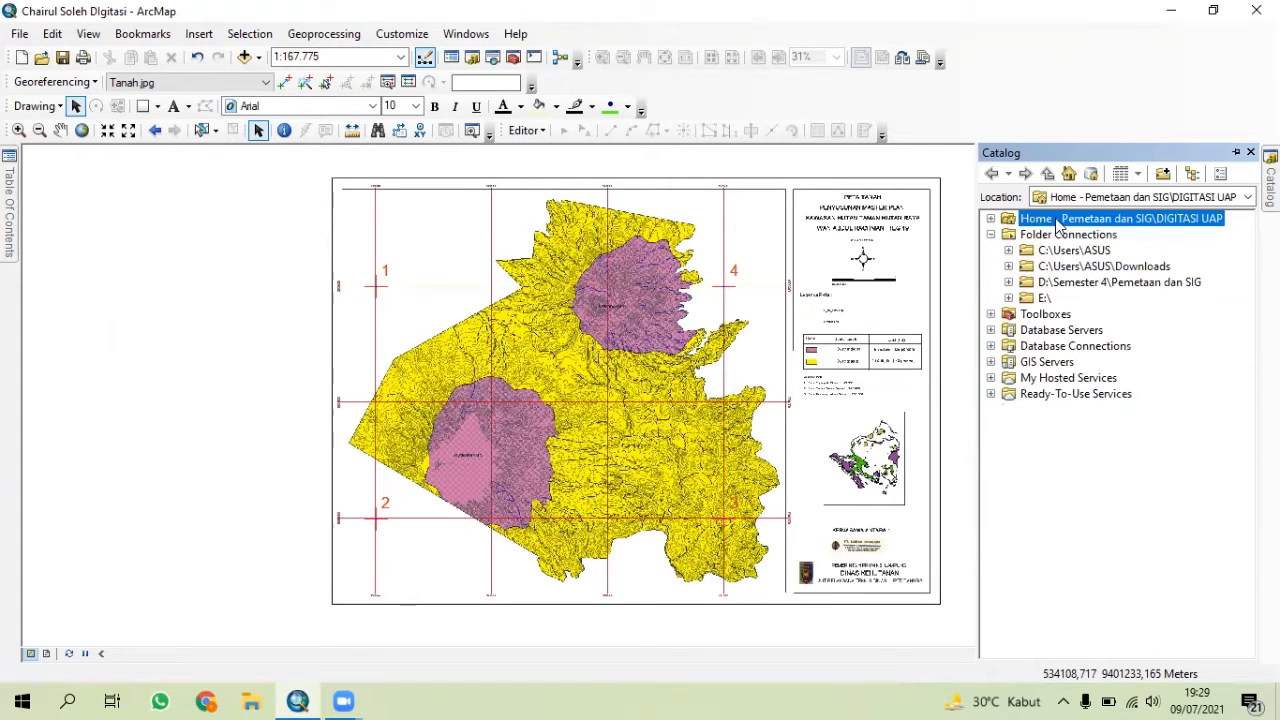
{"action": "double_click", "coordinate": [1057, 222]}
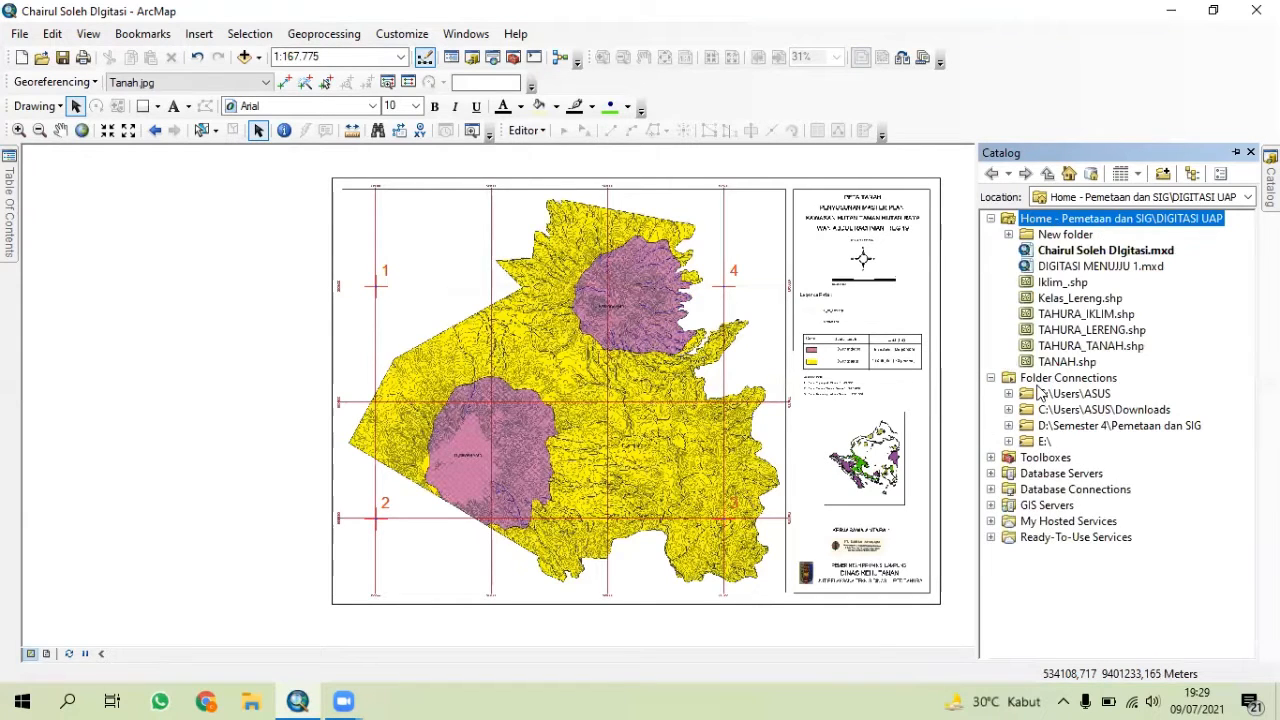
{"action": "double_click", "coordinate": [1060, 237]}
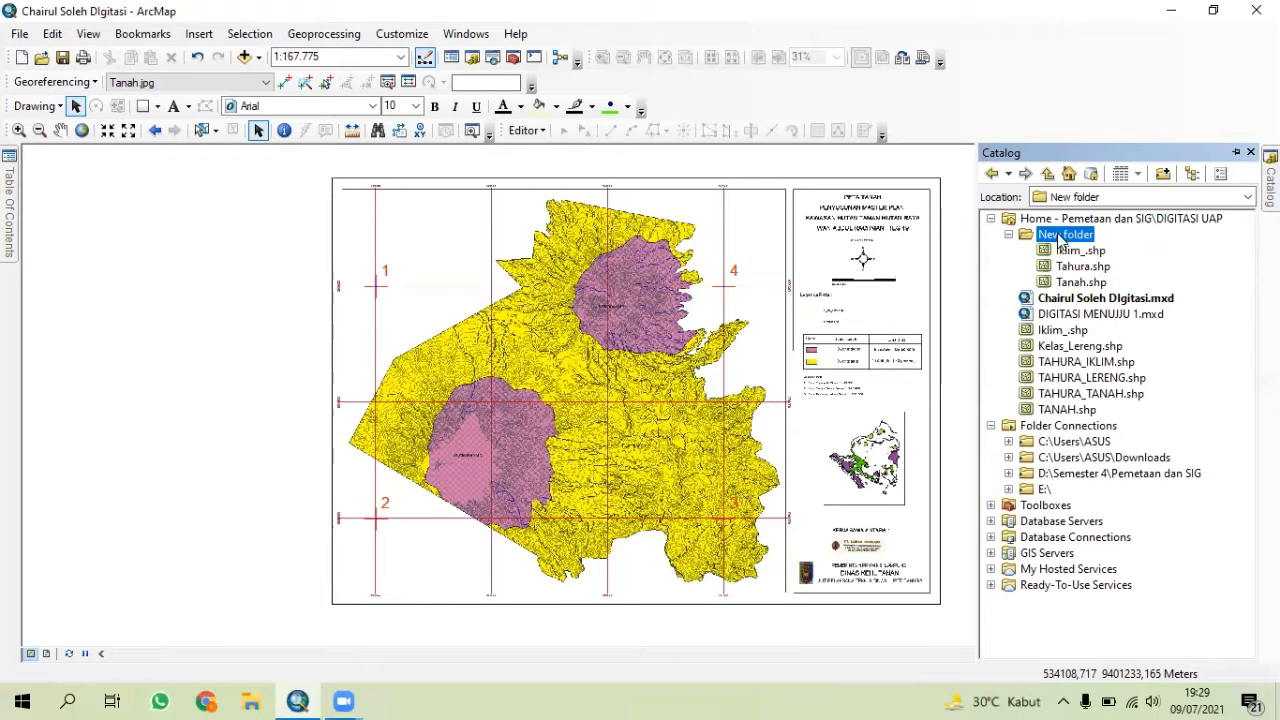
{"action": "right_click", "coordinate": [1061, 238]}
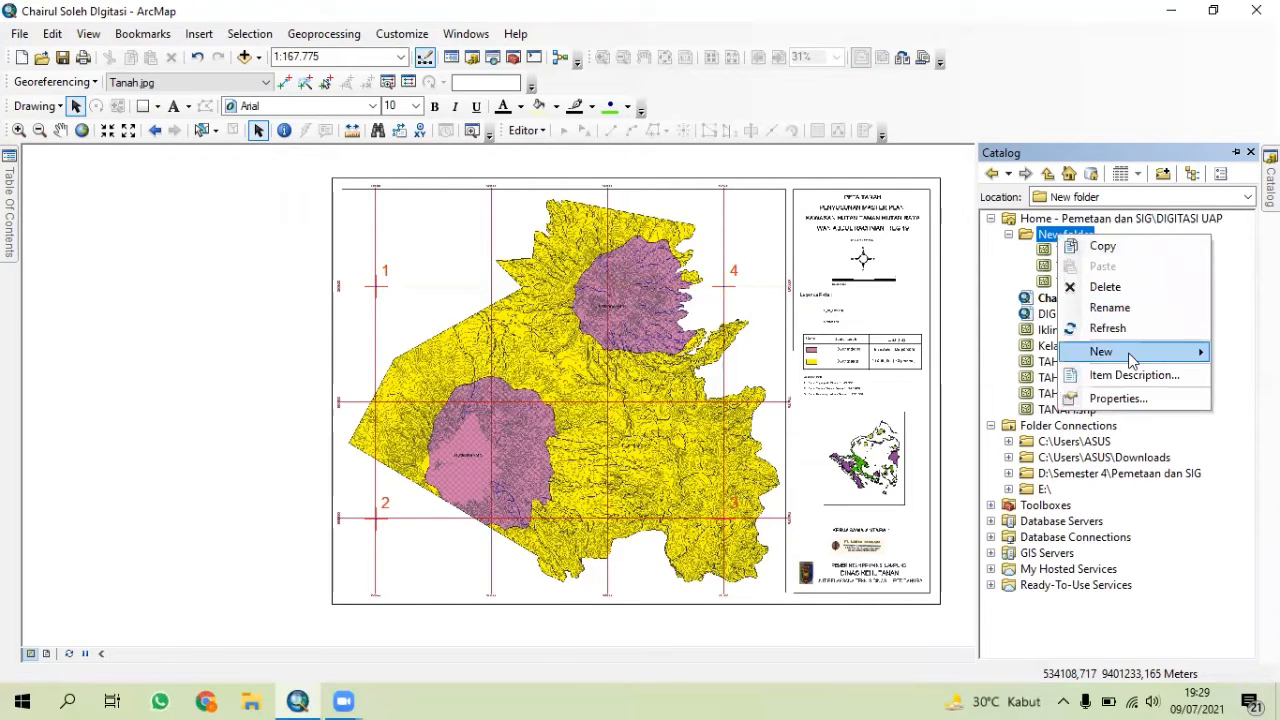
{"action": "mouse_move", "coordinate": [1125, 358]}
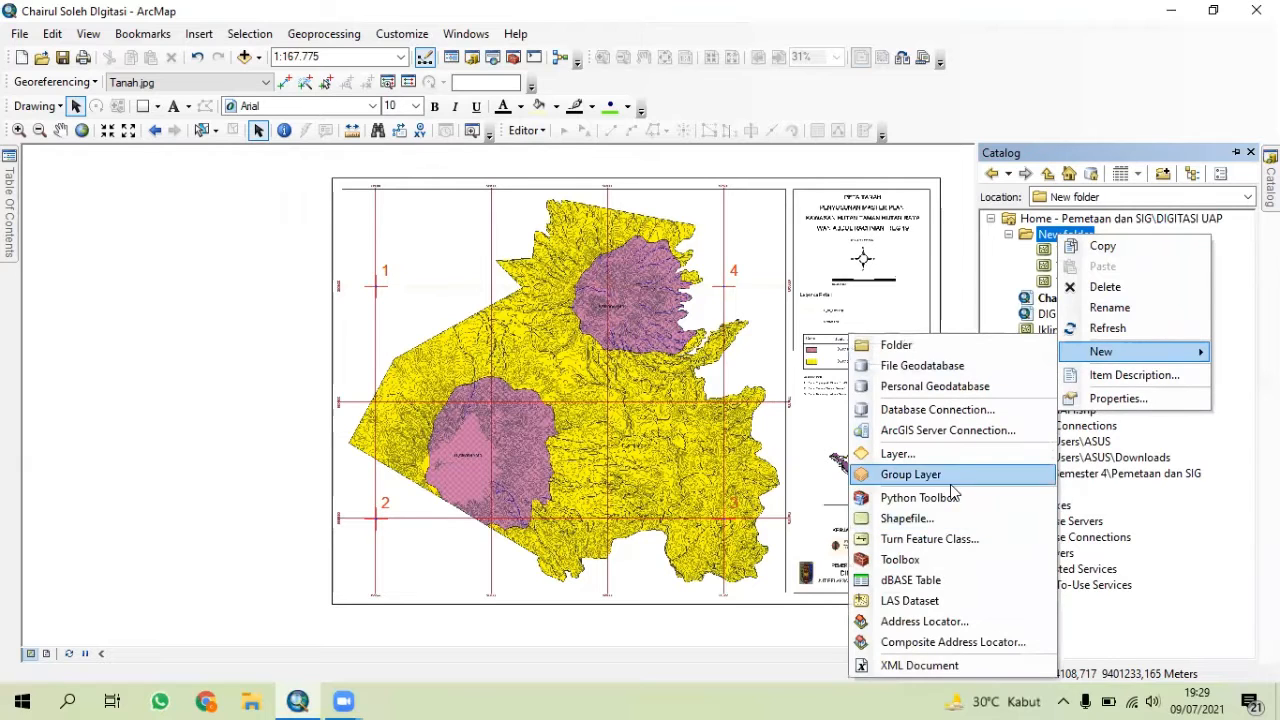
{"action": "left_click", "coordinate": [920, 518]}
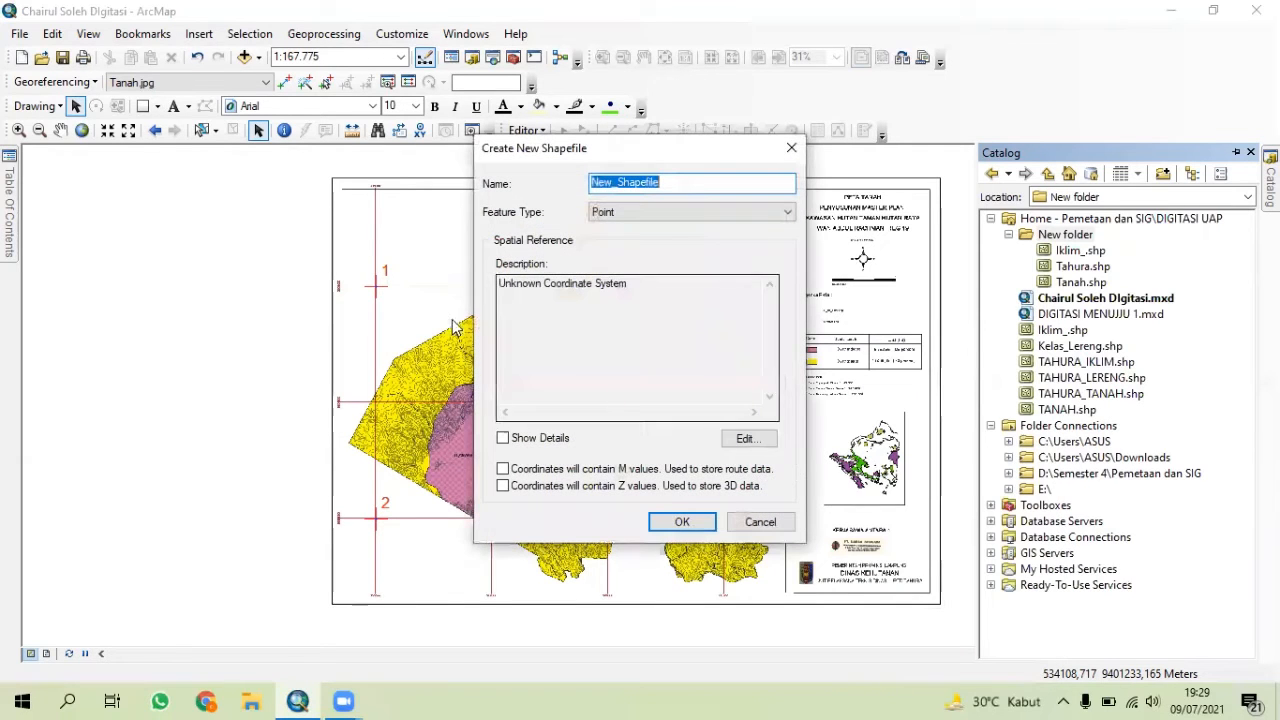
- Name the new shapefile Batas Tahura and set its feature type to Polygon
{"action": "type", "text": "Bta"}
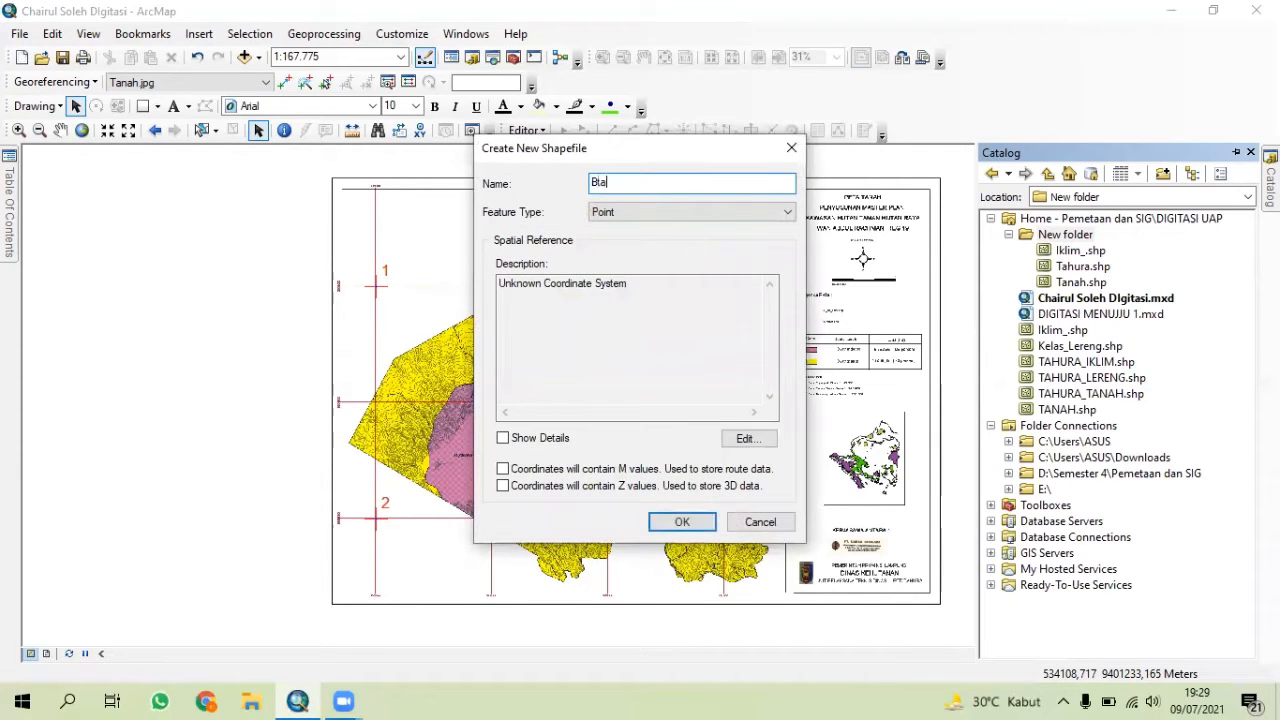
{"action": "type", "text": "tas"}
{"action": "key", "text": "BackSpace"}
{"action": "key", "text": "BackSpace"}
{"action": "key", "text": "BackSpace"}
{"action": "left_click", "coordinate": [637, 210]}
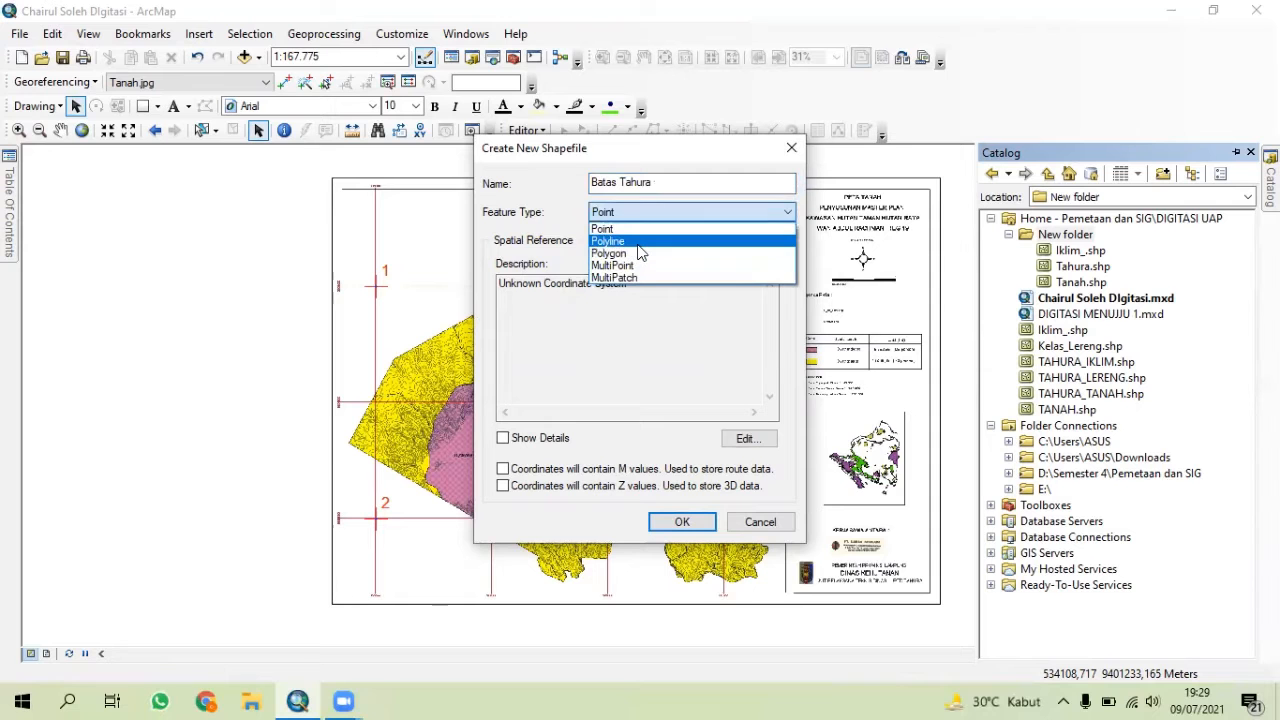
{"action": "left_click", "coordinate": [643, 254]}
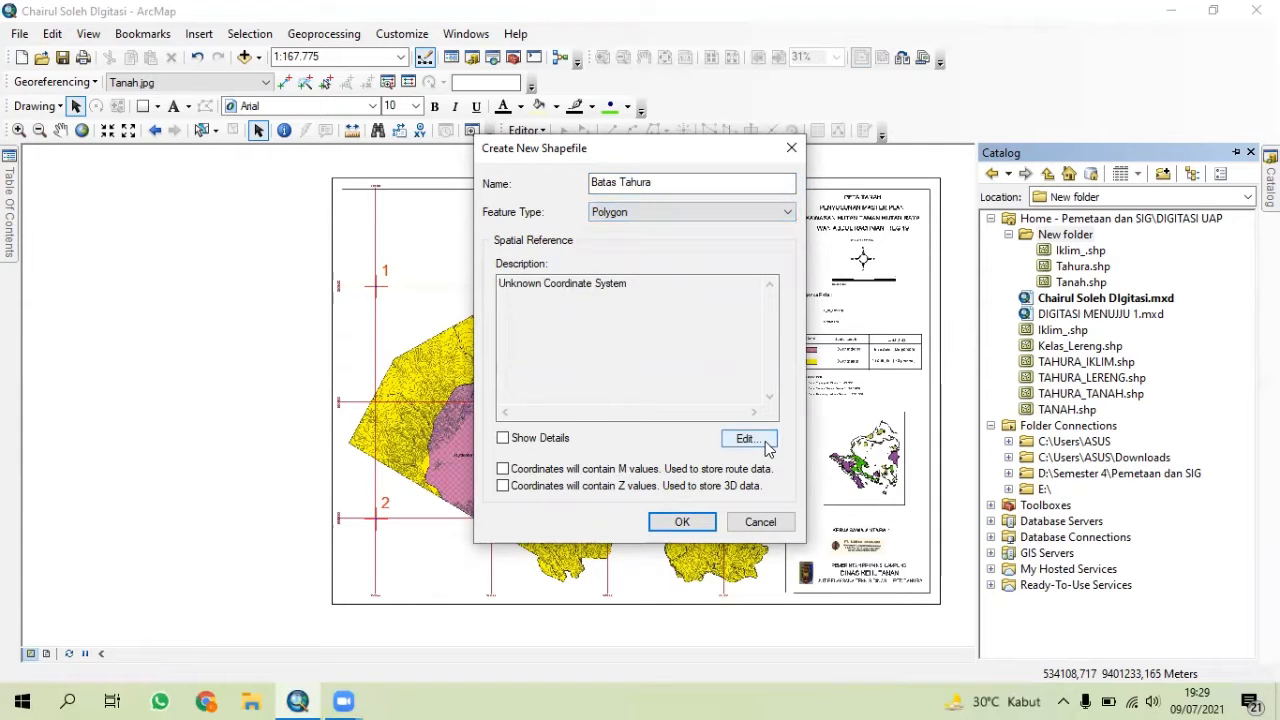
- Assign the WGS 1984 UTM Zone 48S coordinate system to the Batas Tahura shapefile and create it
{"action": "left_click", "coordinate": [750, 440]}
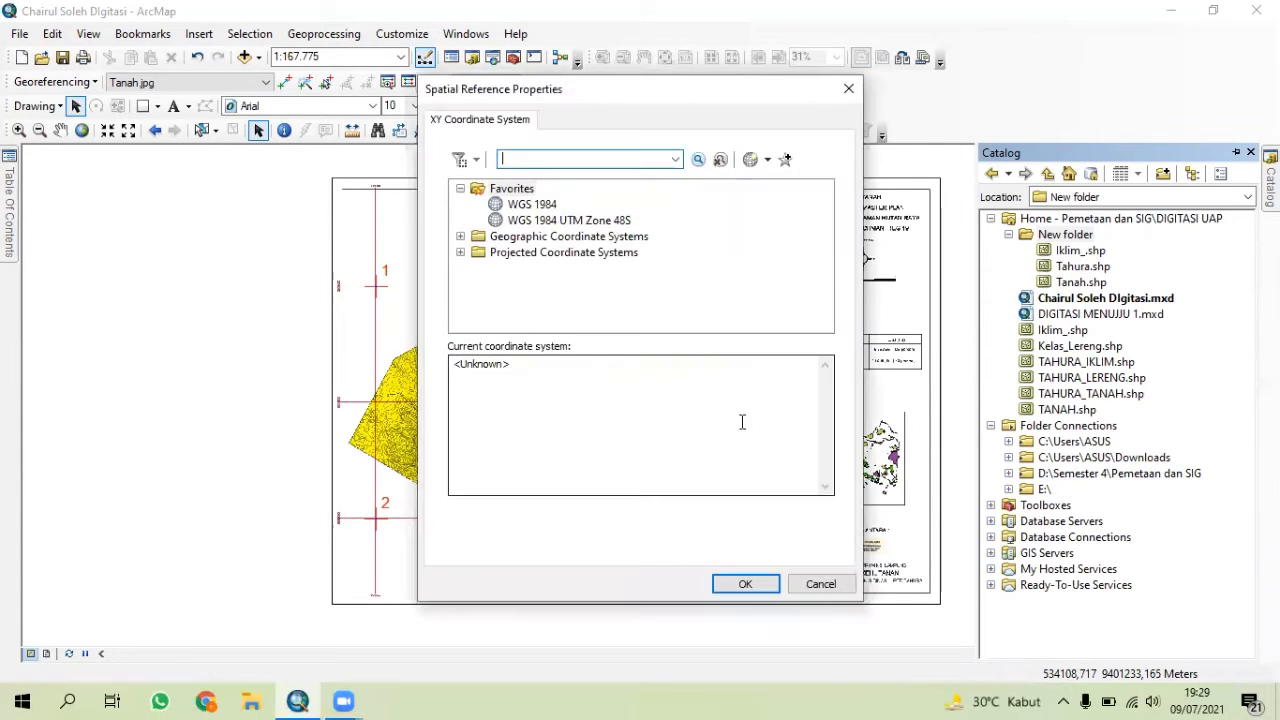
{"action": "left_click", "coordinate": [590, 222]}
{"action": "left_click", "coordinate": [745, 583]}
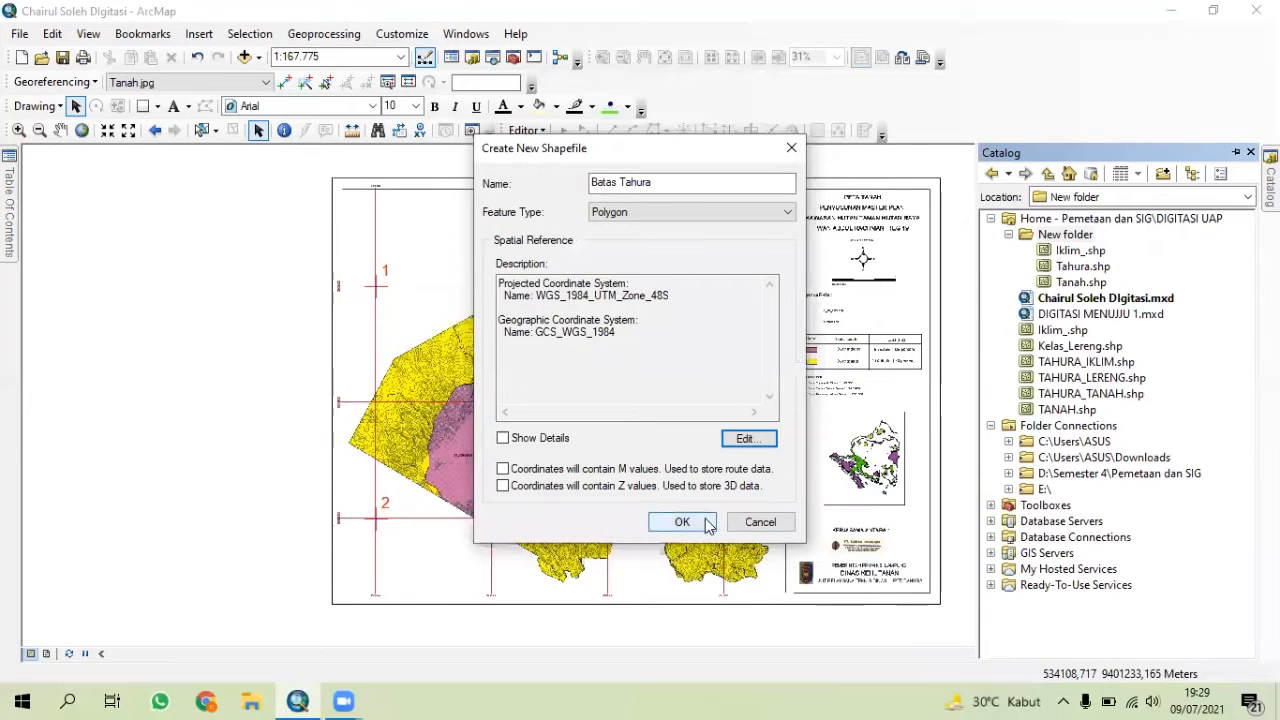
{"action": "left_click", "coordinate": [682, 522]}
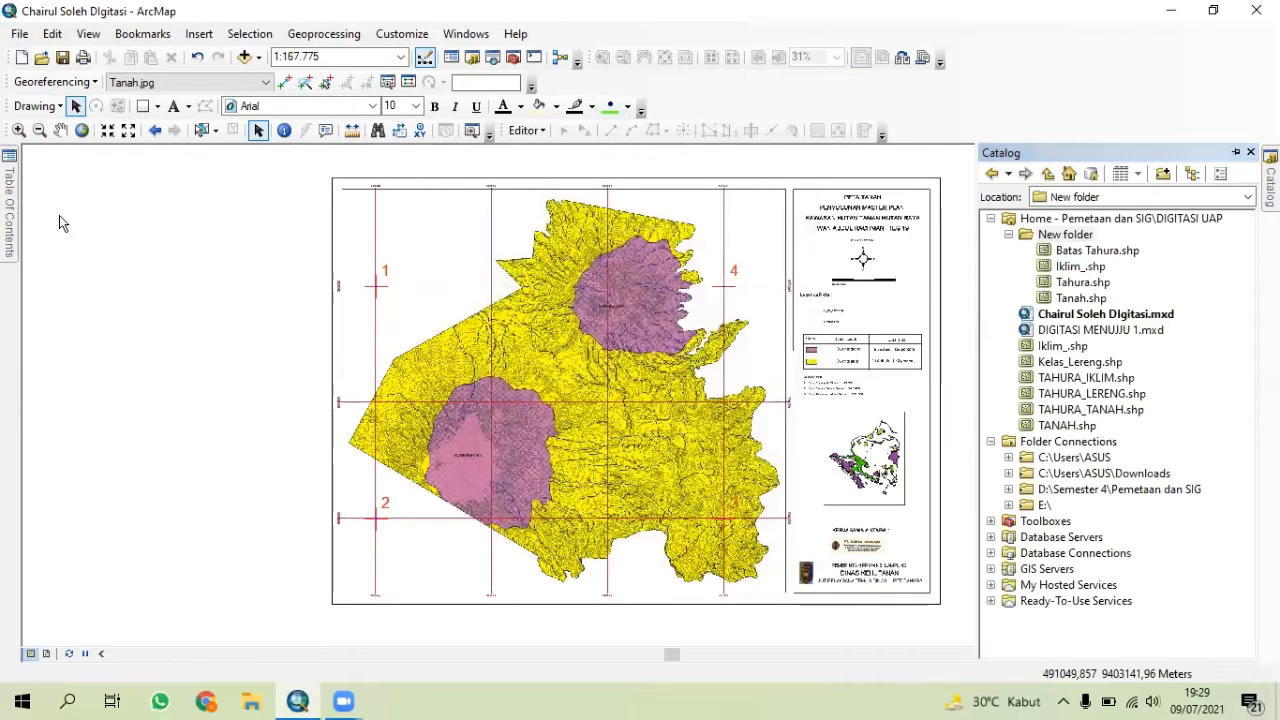
- Start an editing session on the Batas Tahura layer
{"action": "mouse_move", "coordinate": [9, 205]}
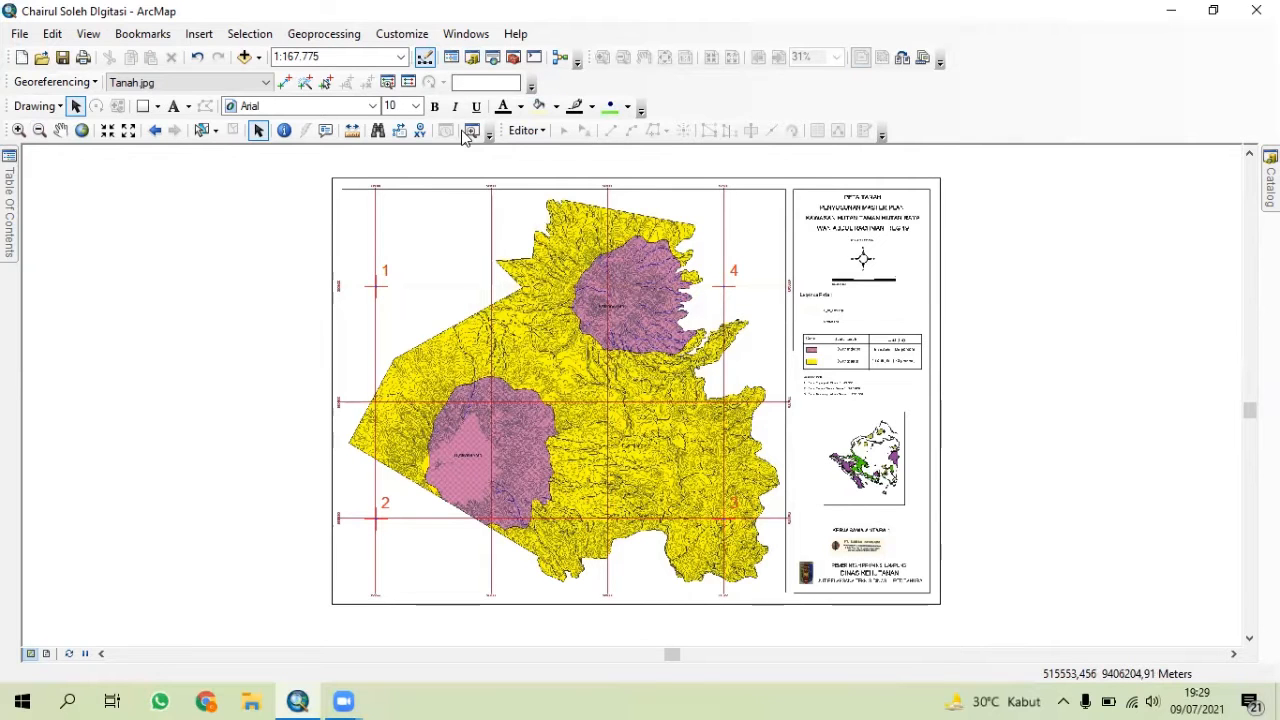
{"action": "left_click", "coordinate": [524, 130]}
{"action": "left_click", "coordinate": [555, 160]}
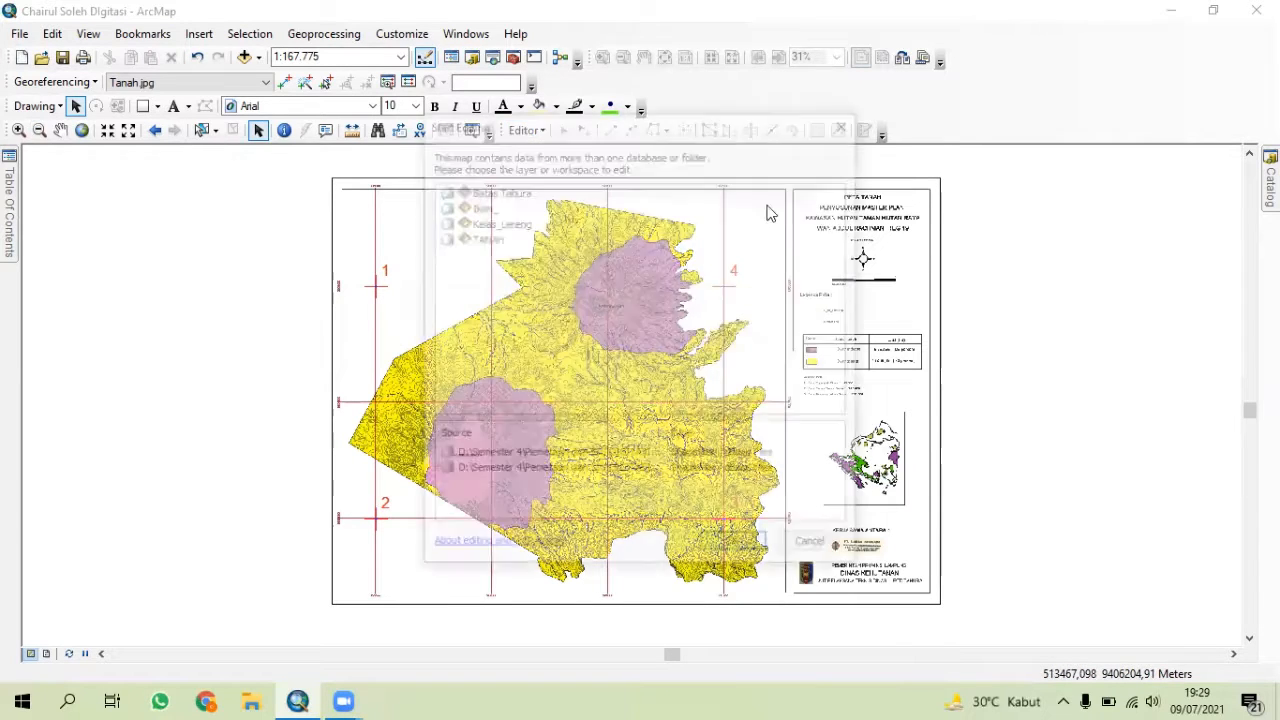
{"action": "left_click", "coordinate": [497, 191]}
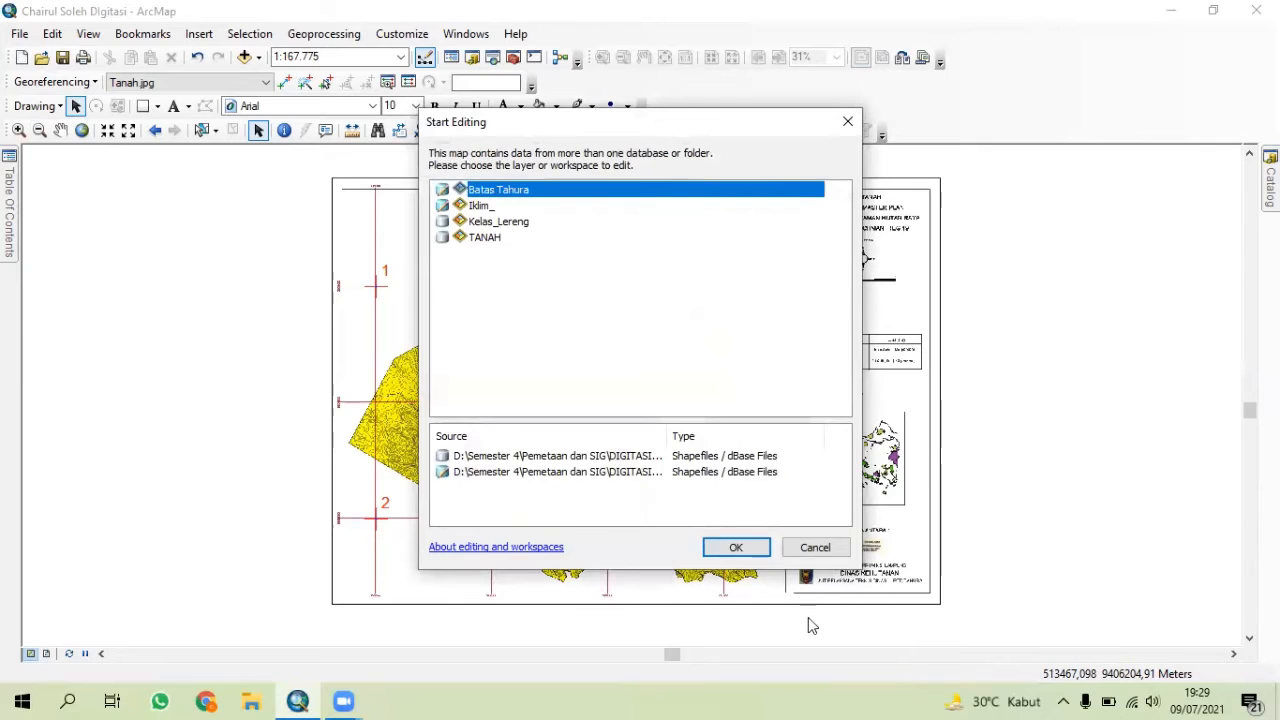
{"action": "left_click", "coordinate": [737, 547]}
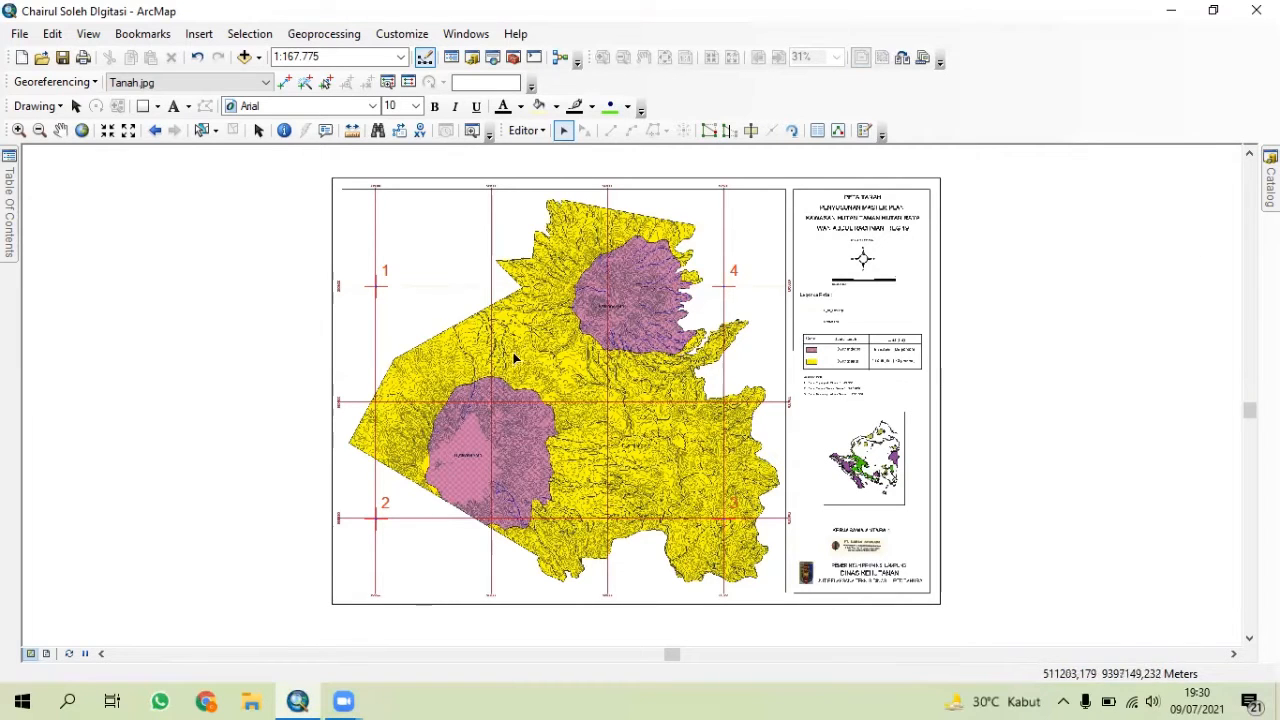
- Close the Catalog, activate the Polygon construction tool for the Batas Tahura feature template, and collapse Create Features
{"action": "left_click", "coordinate": [1270, 180]}
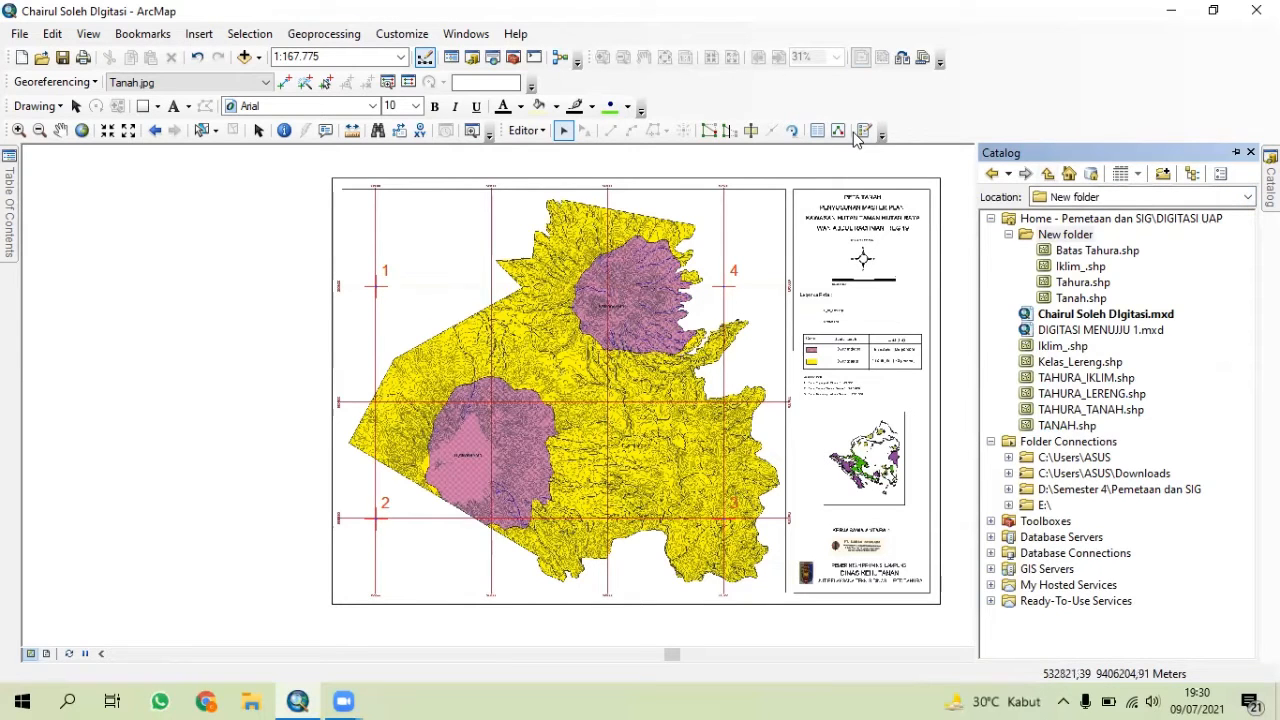
{"action": "left_click", "coordinate": [1235, 152]}
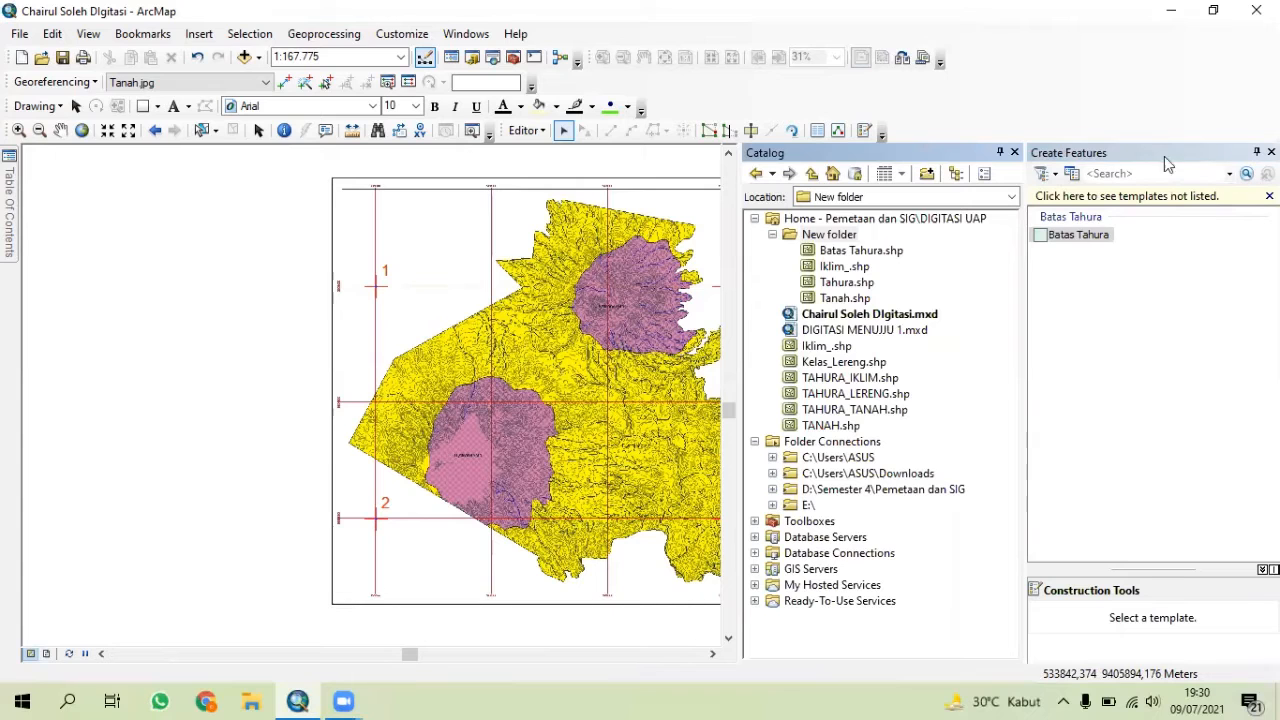
{"action": "left_click", "coordinate": [1014, 152]}
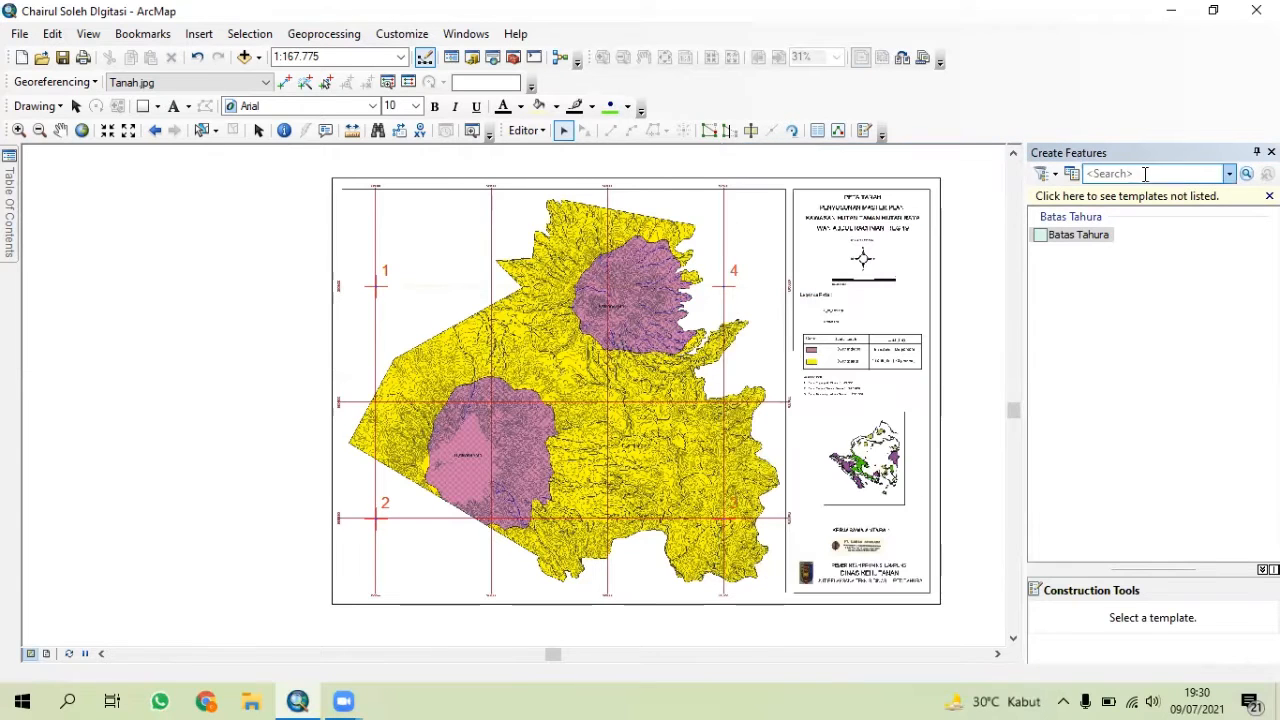
{"action": "left_click", "coordinate": [1056, 240]}
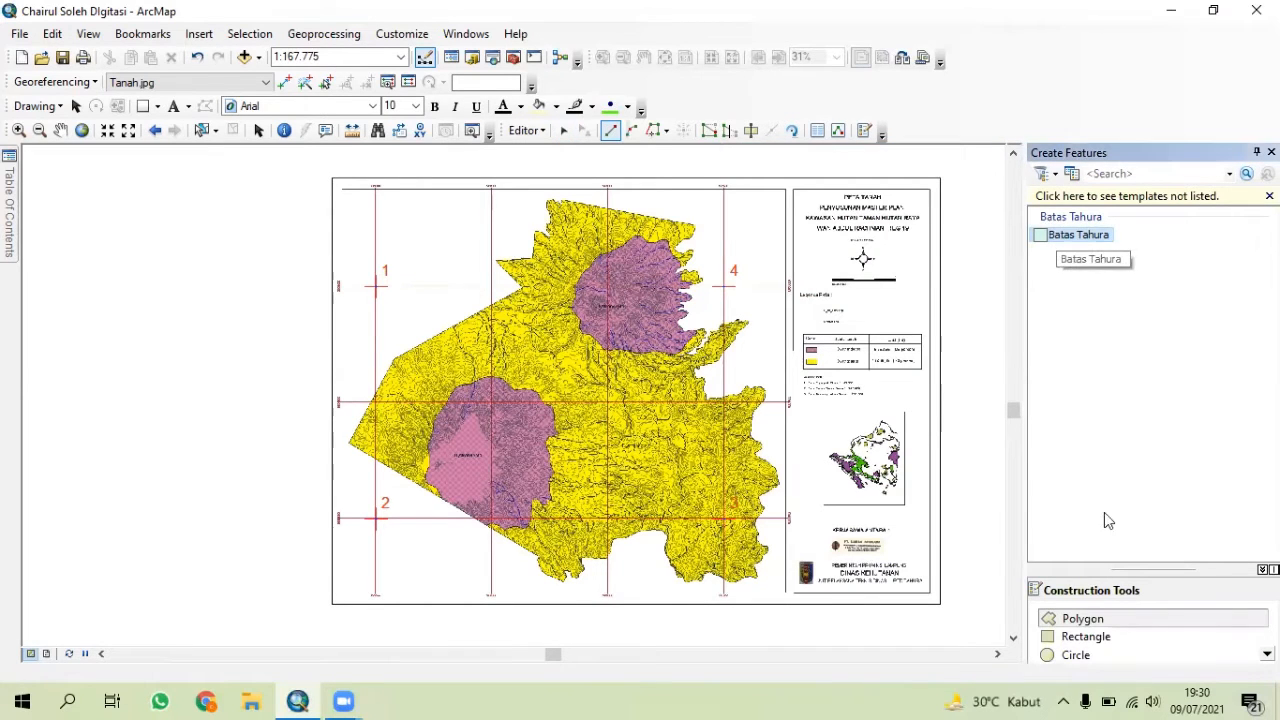
{"action": "left_click", "coordinate": [1100, 620]}
{"action": "scroll", "coordinate": [560, 380], "scroll_direction": "up", "scroll_amount": 2}
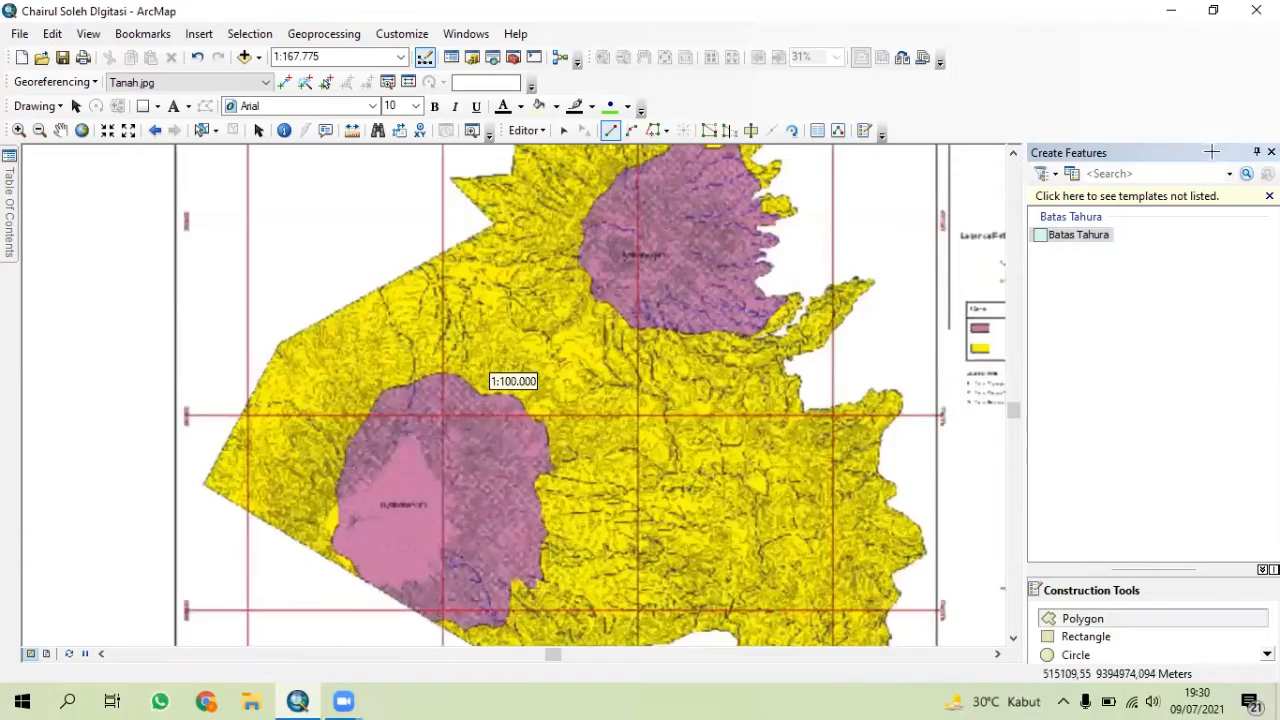
{"action": "left_click", "coordinate": [1256, 152]}
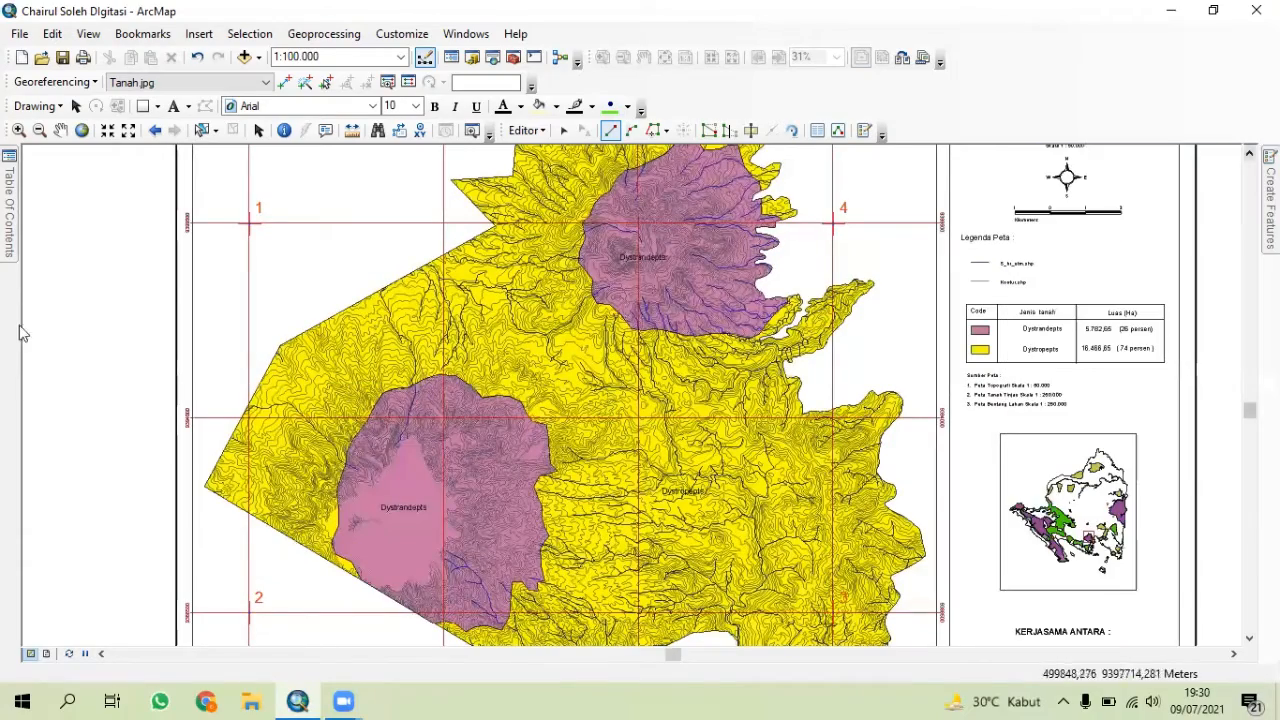
- Digitize the Batas Tahura boundary polygon by placing vertices from the map area's western corner along its northwest edge, finishing the sketch
{"action": "scroll", "coordinate": [190, 500], "scroll_direction": "up", "scroll_amount": 2}
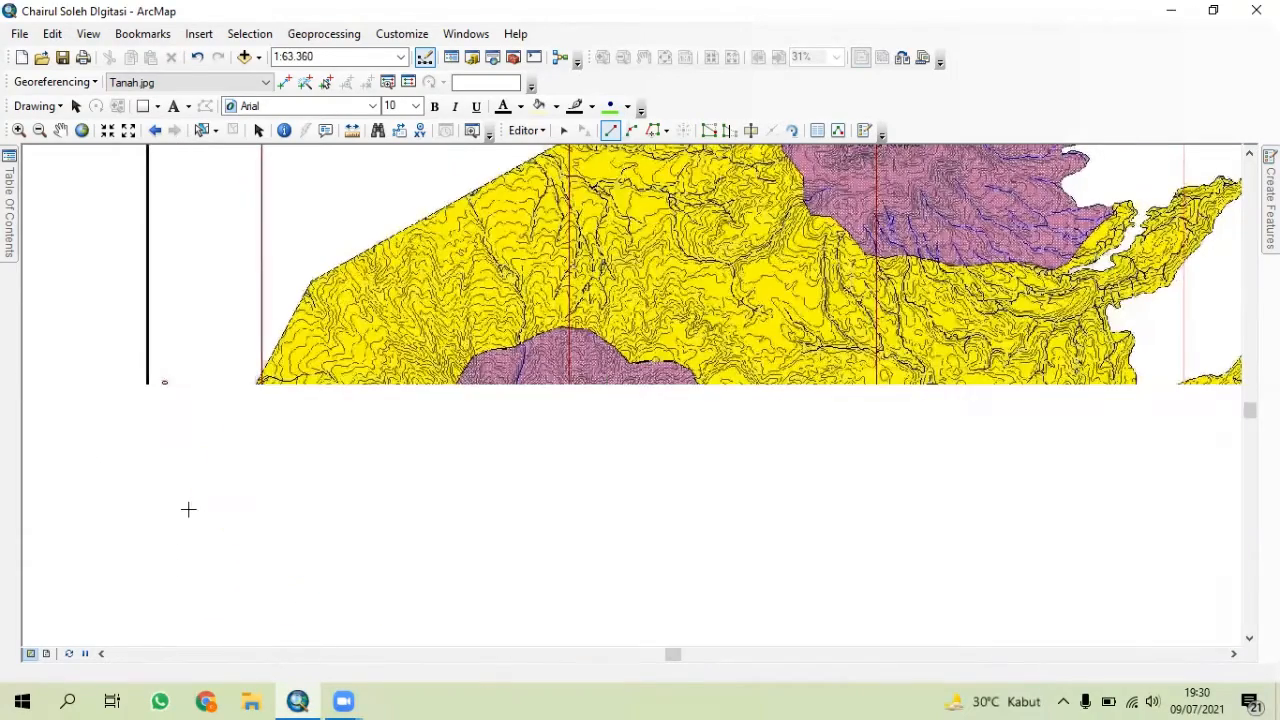
{"action": "scroll", "coordinate": [190, 507], "scroll_direction": "up", "scroll_amount": 1}
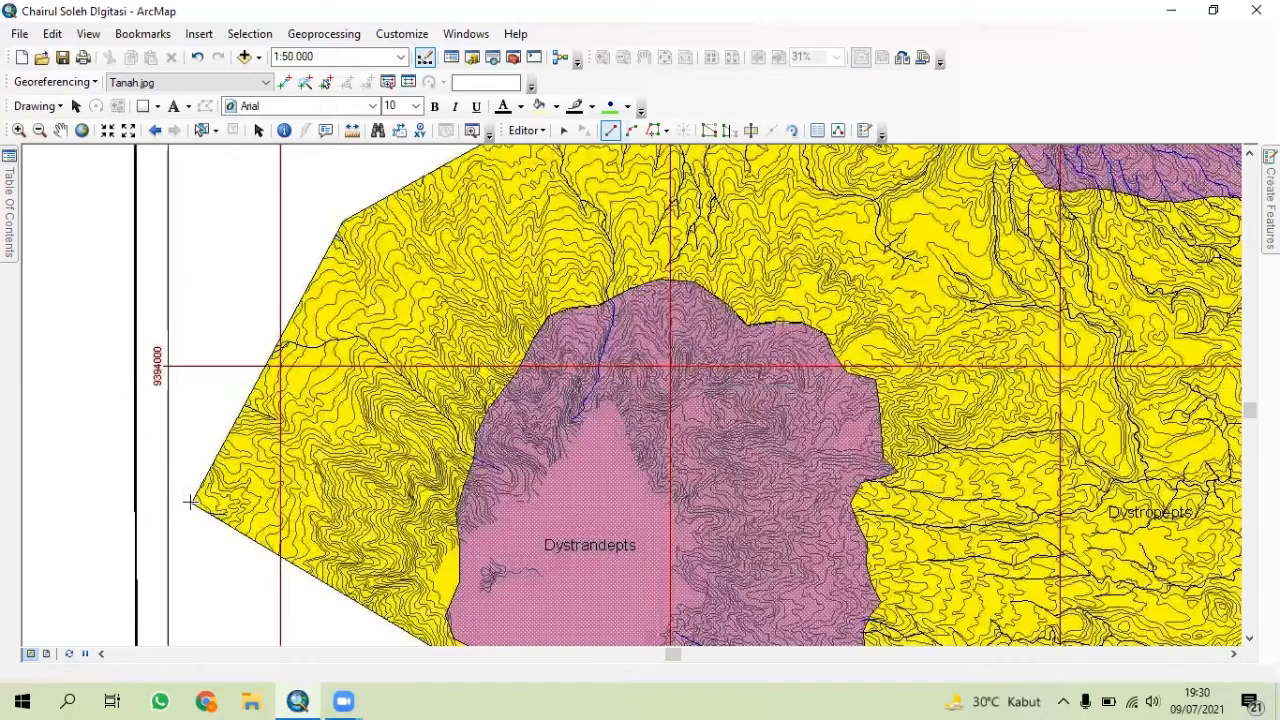
{"action": "left_click", "coordinate": [191, 502]}
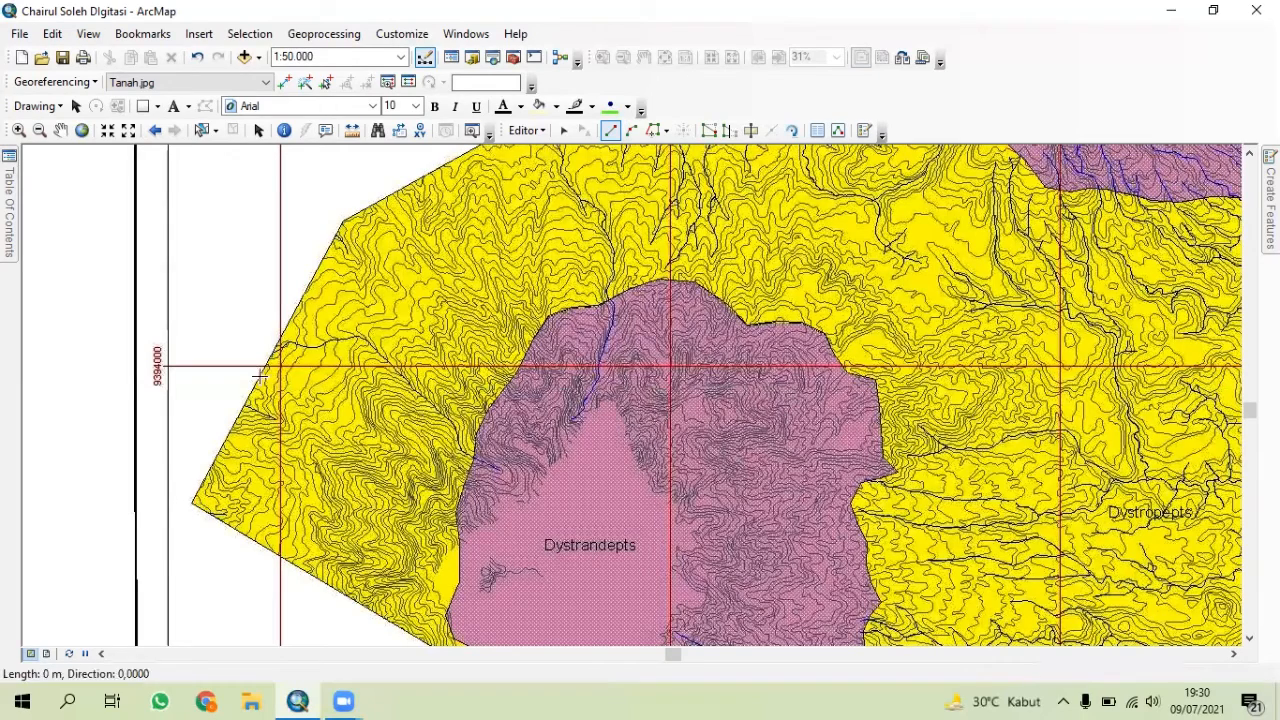
{"action": "left_click", "coordinate": [303, 296]}
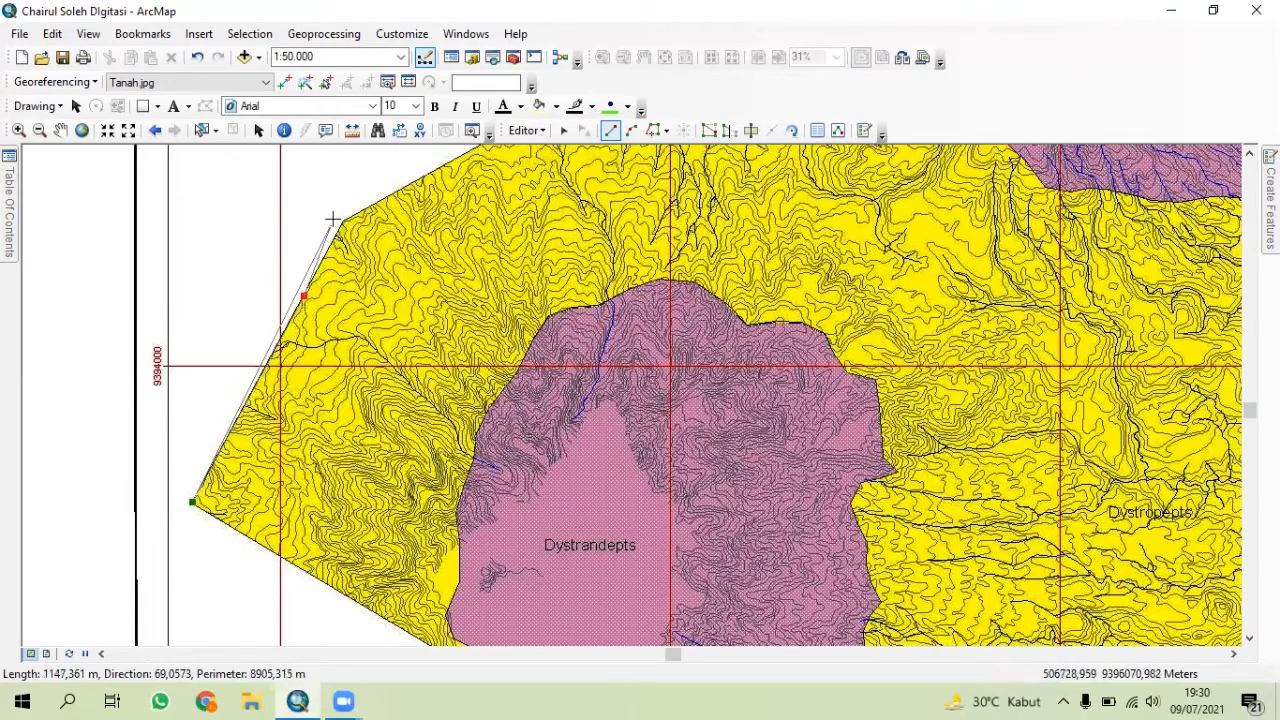
{"action": "left_click", "coordinate": [341, 222]}
{"action": "left_click", "coordinate": [422, 177]}
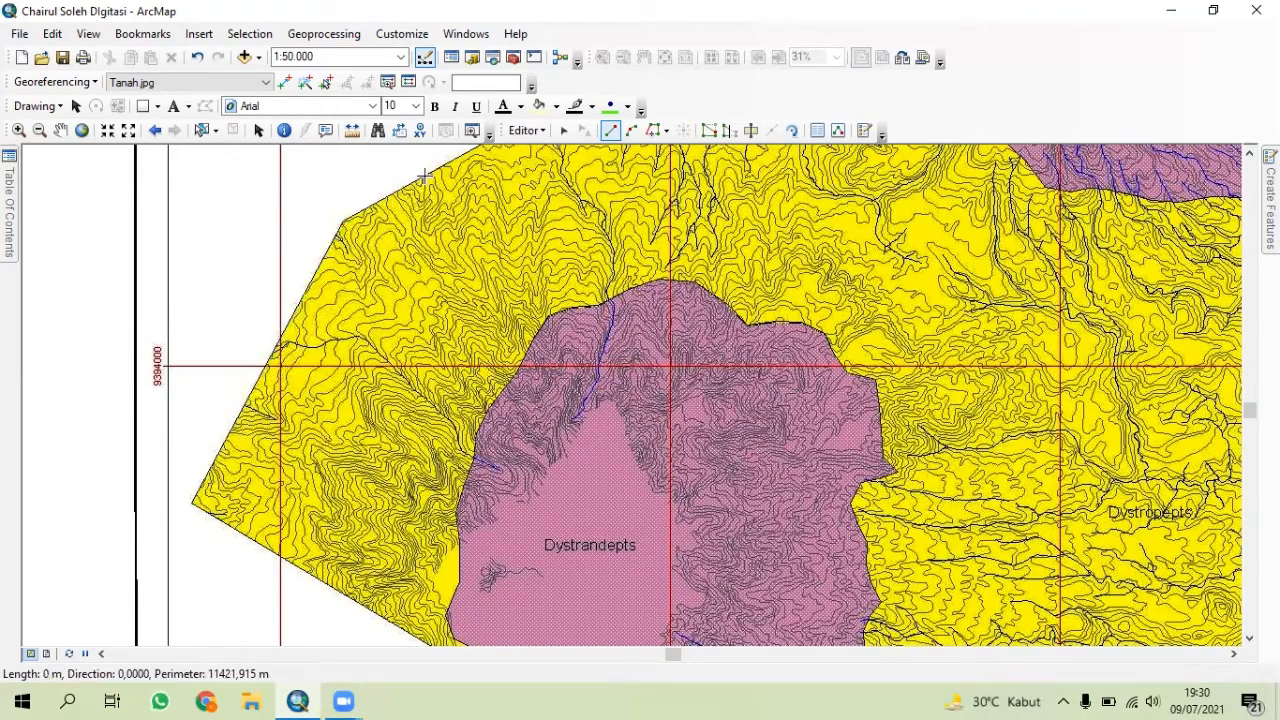
{"action": "key", "text": "F2"}
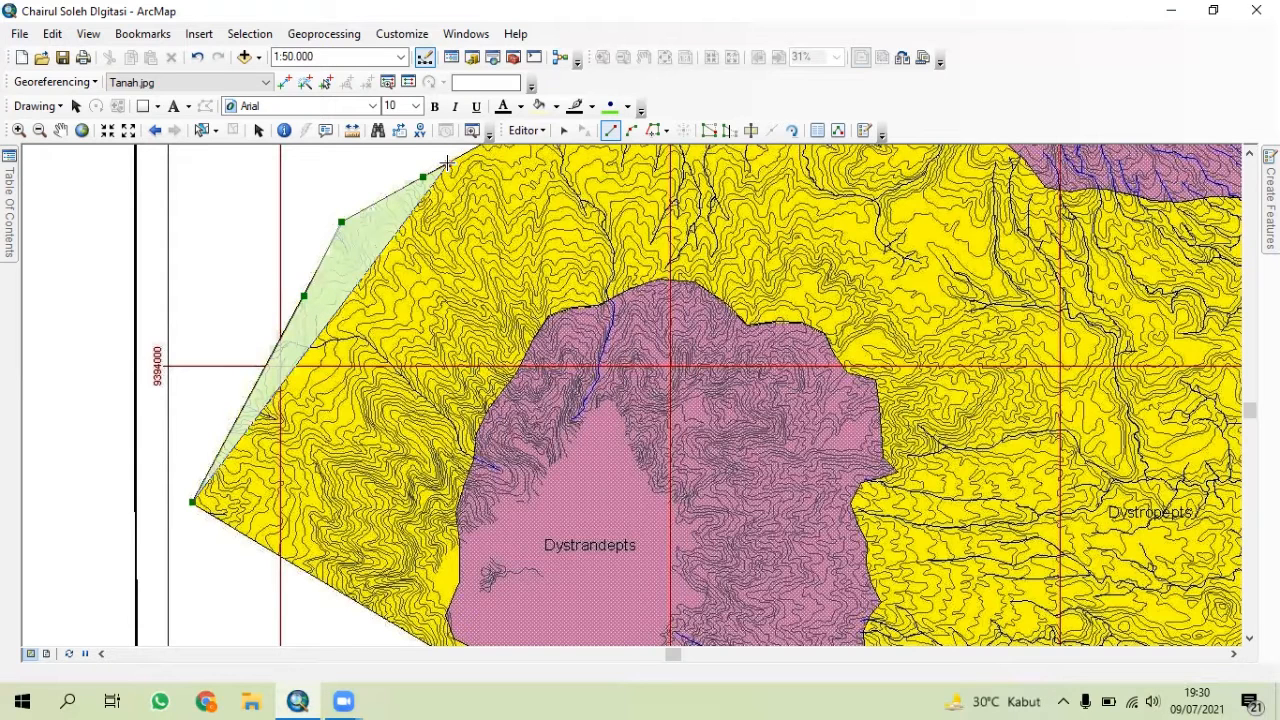
{"action": "left_click", "coordinate": [448, 161]}
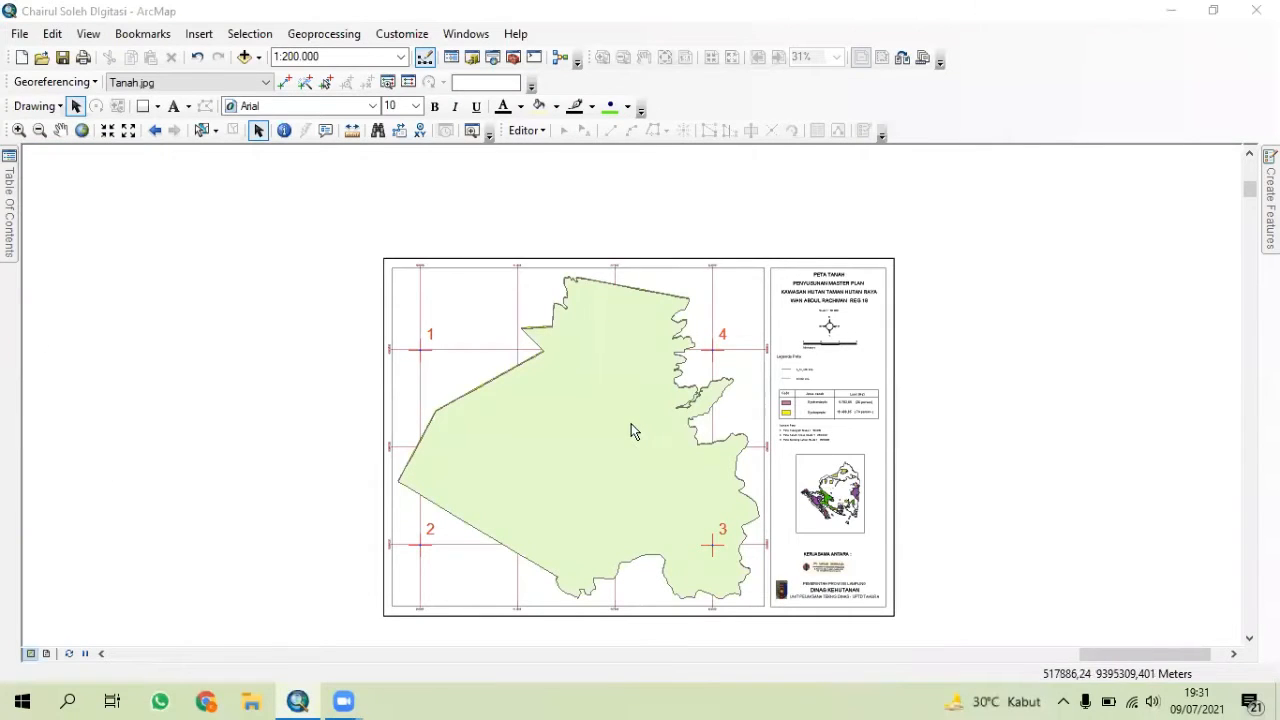
- Export all features of the TAHURA_TANAH layer to the shapefile Tanah in New folder, replacing the existing file, and add it to the map
{"action": "left_click", "coordinate": [12, 212]}
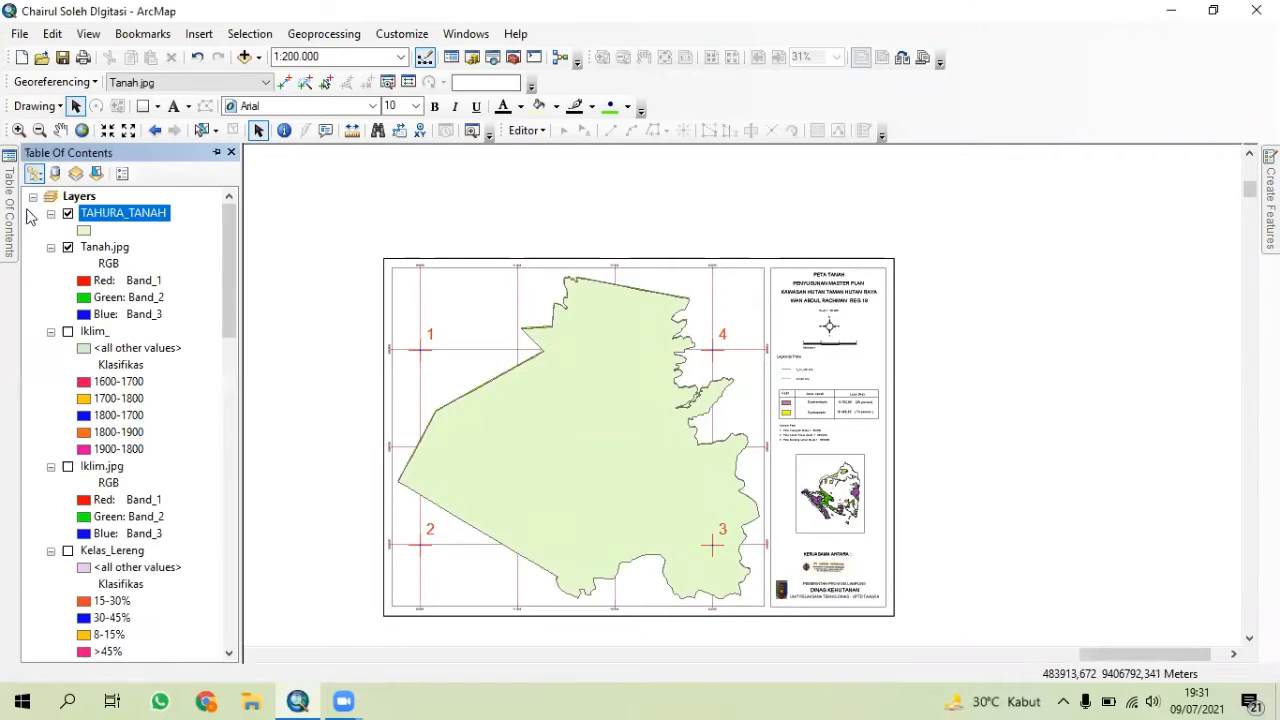
{"action": "right_click", "coordinate": [99, 220]}
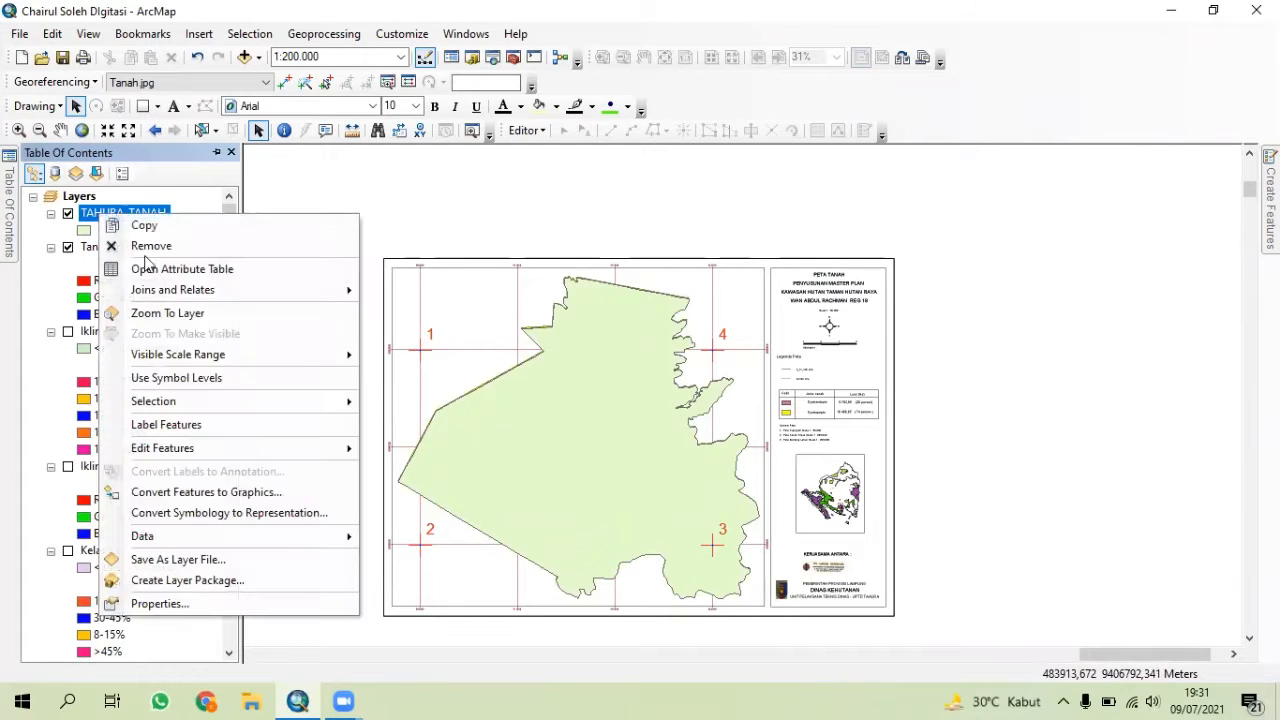
{"action": "mouse_move", "coordinate": [236, 539]}
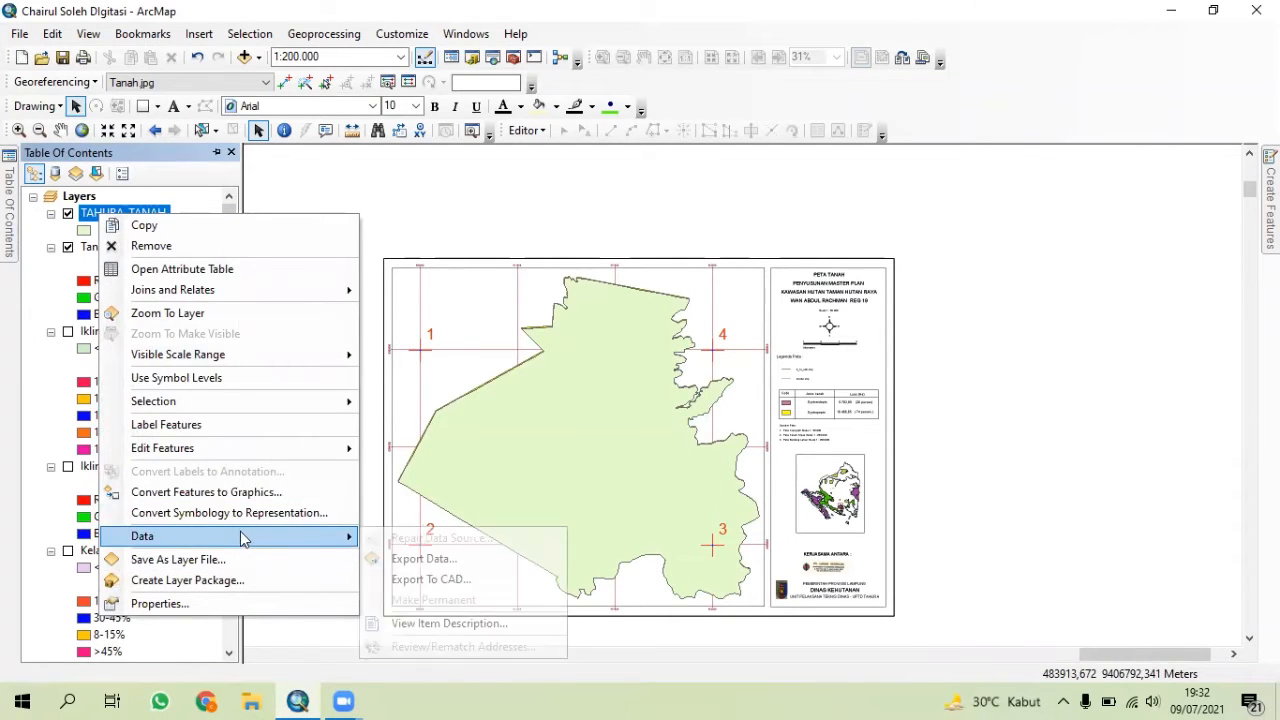
{"action": "left_click", "coordinate": [438, 560]}
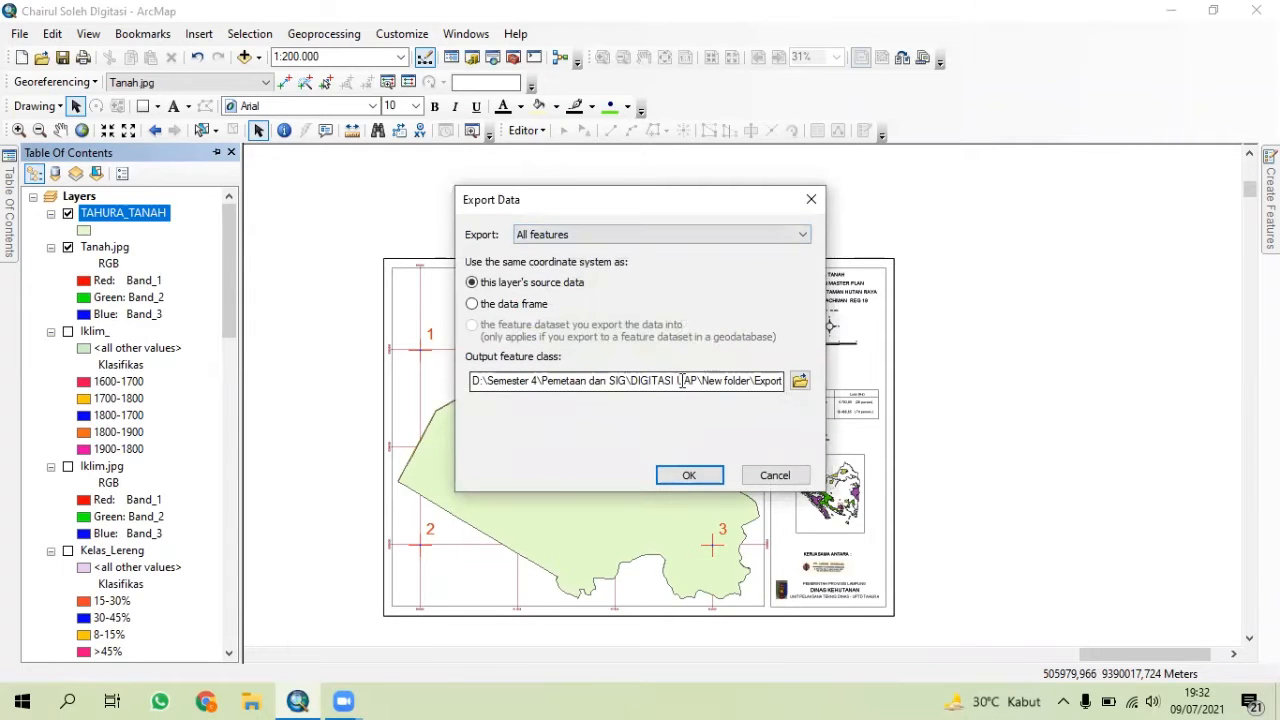
{"action": "left_click", "coordinate": [800, 381]}
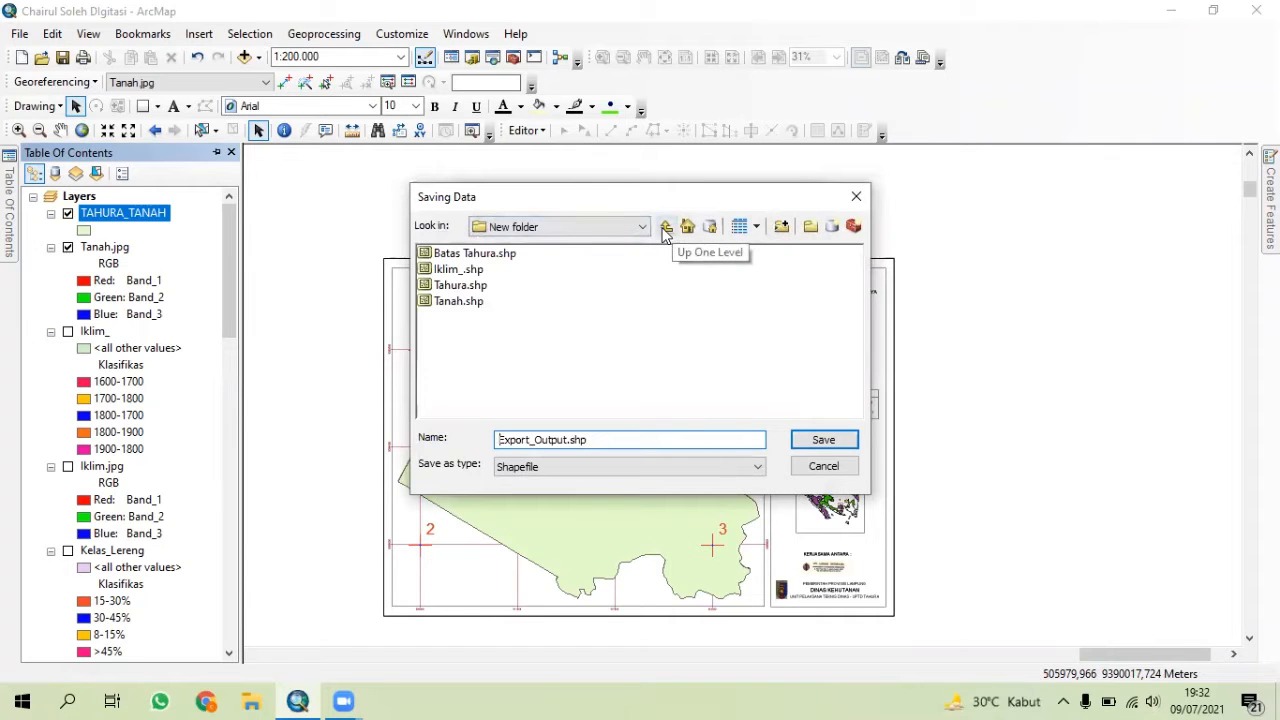
{"action": "double_click", "coordinate": [566, 442]}
{"action": "key", "text": "BackSpace"}
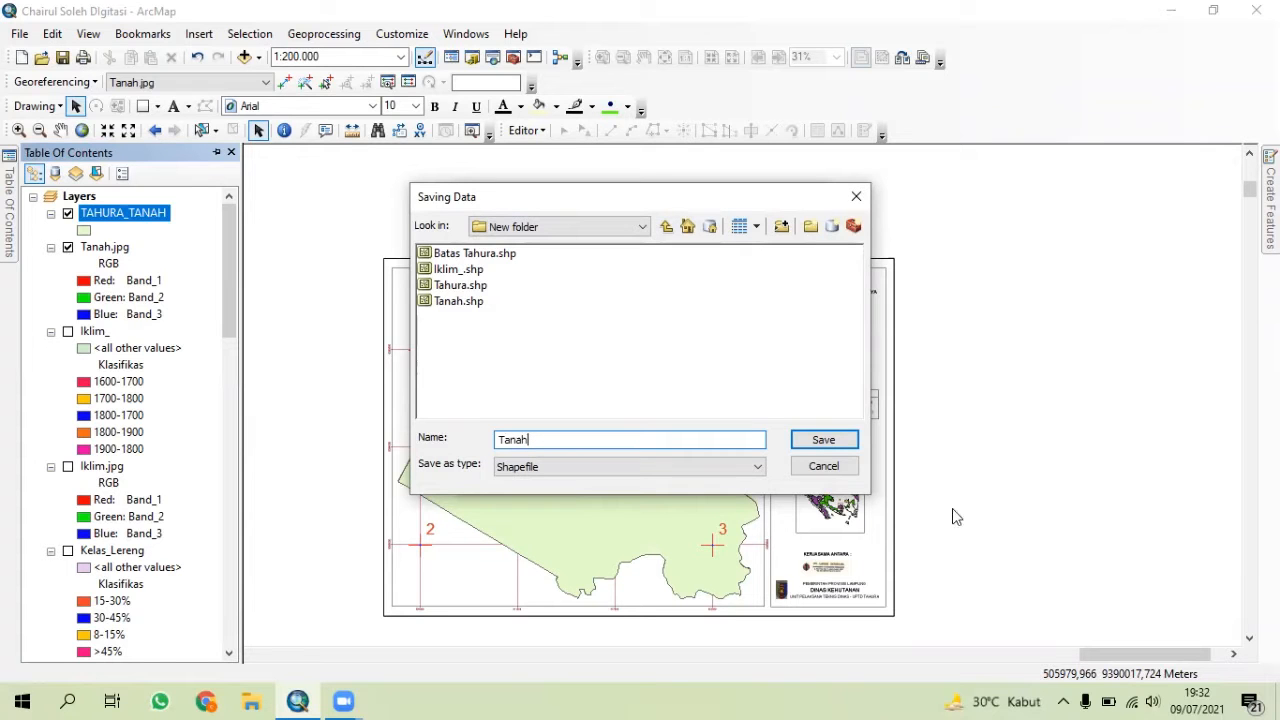
{"action": "left_click", "coordinate": [845, 446]}
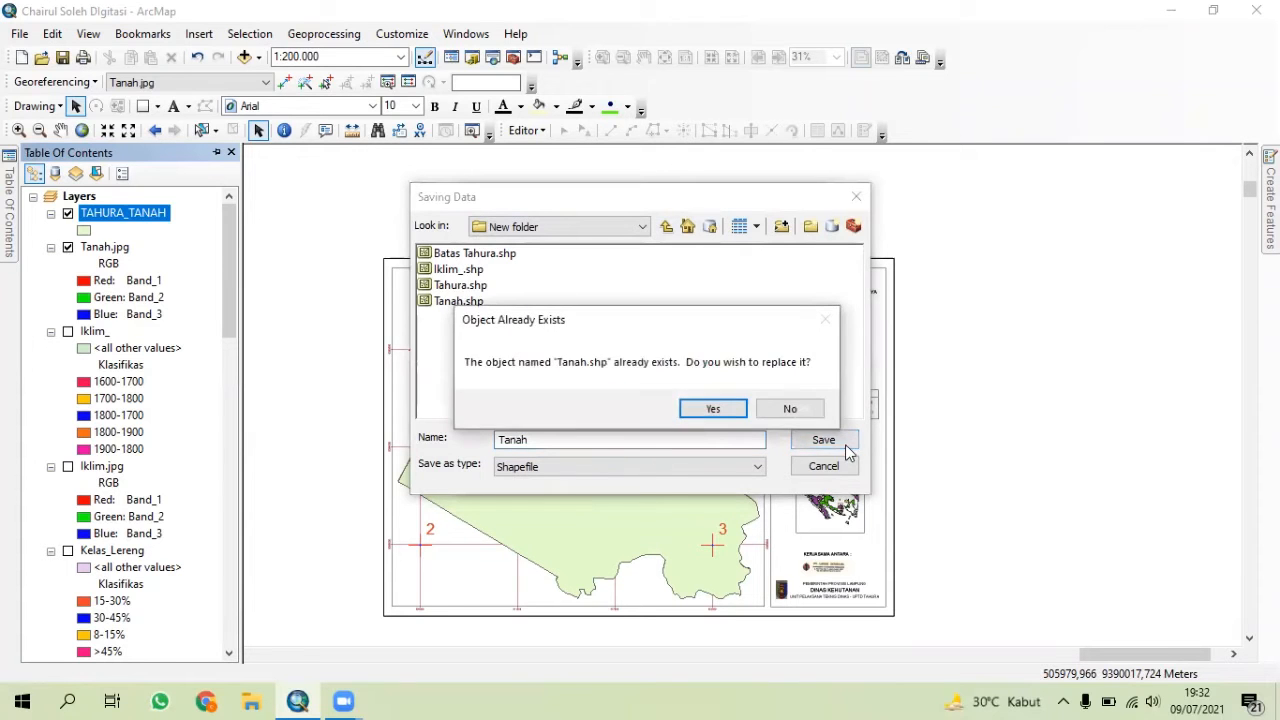
{"action": "left_click", "coordinate": [720, 400]}
{"action": "left_click", "coordinate": [682, 475]}
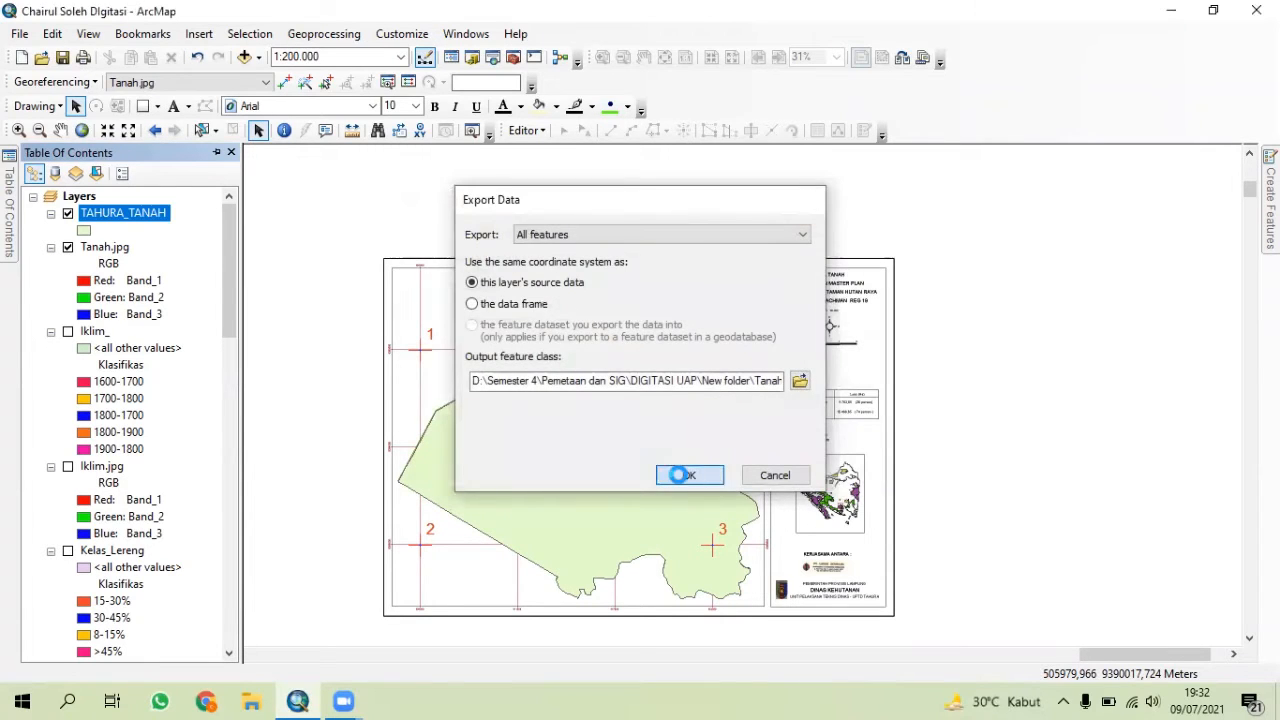
{"action": "left_click", "coordinate": [686, 420]}
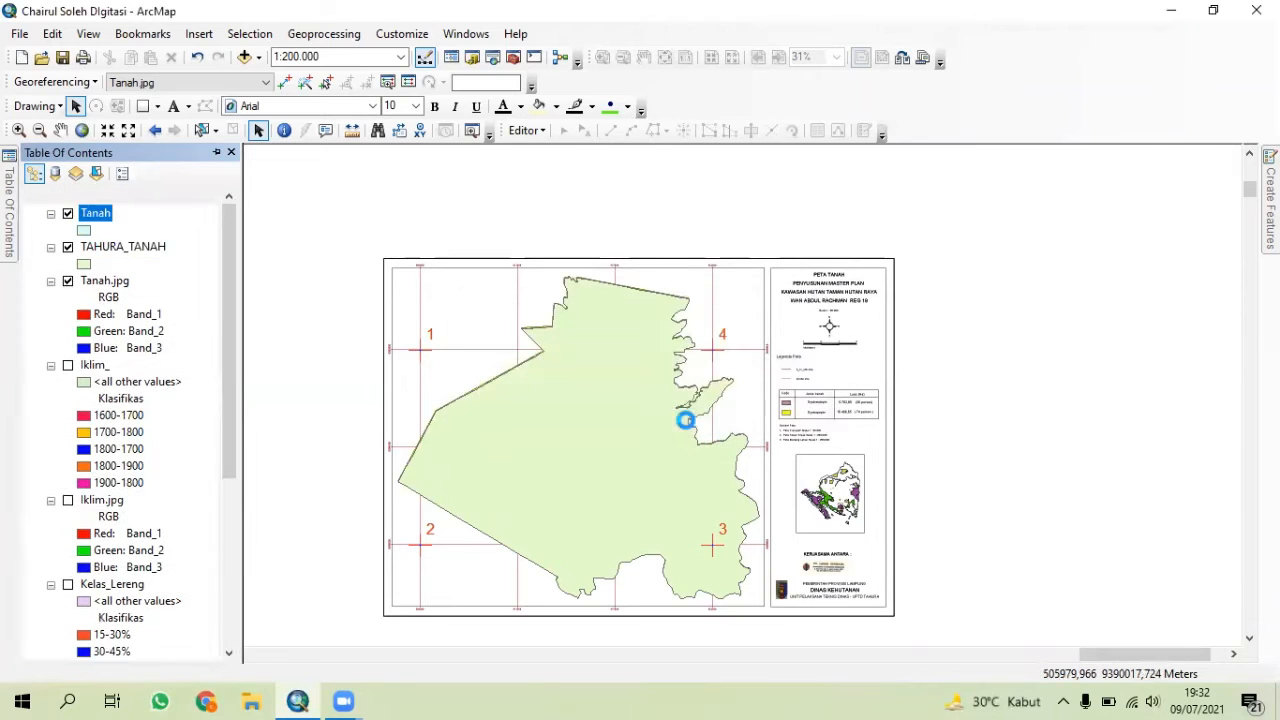
- Remove the TAHURA_TANAH layer from the data frame
{"action": "right_click", "coordinate": [116, 248]}
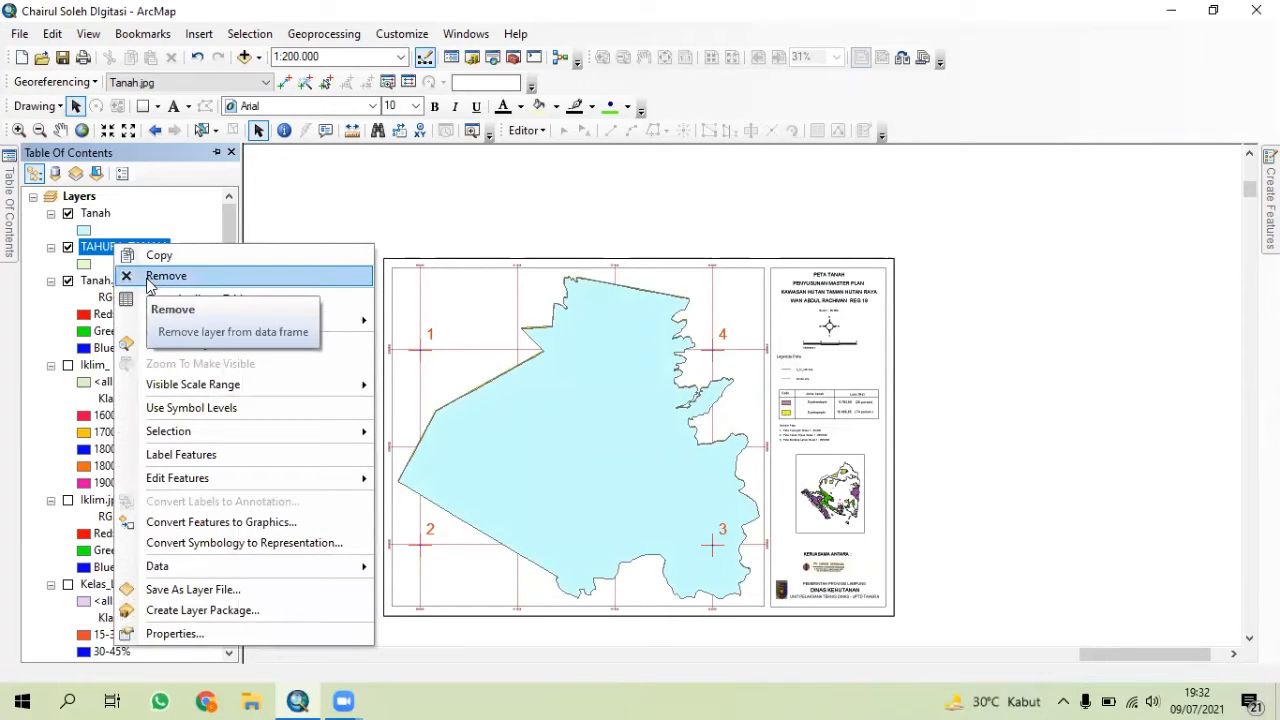
{"action": "left_click", "coordinate": [148, 280]}
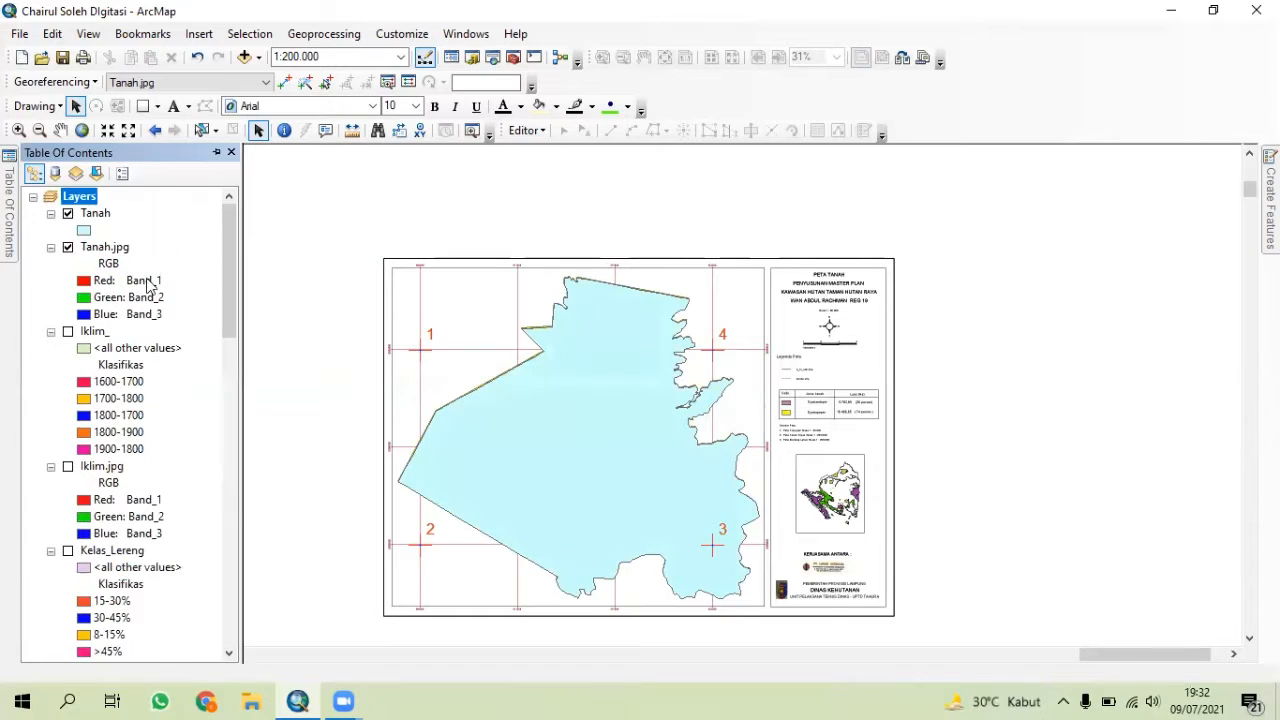
- Set the Tanah layer's symbol to Hollow with a red outline of width 1
{"action": "left_click", "coordinate": [95, 216]}
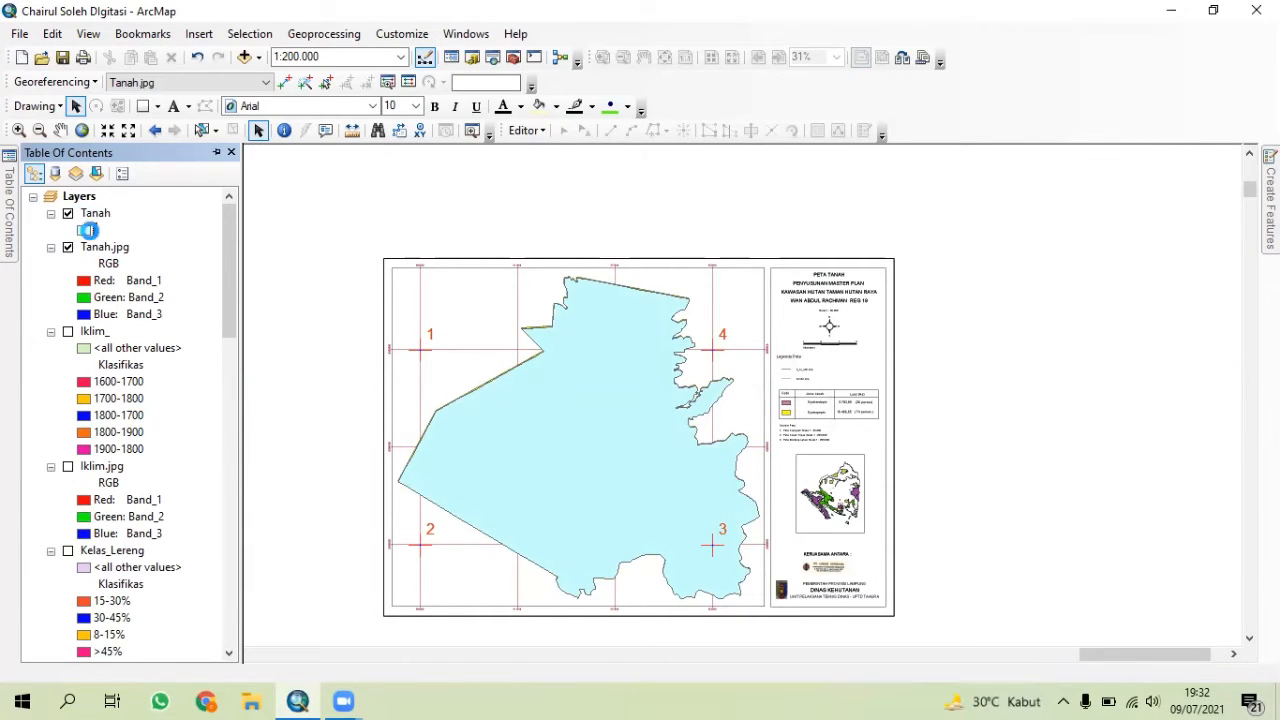
{"action": "left_click", "coordinate": [84, 230]}
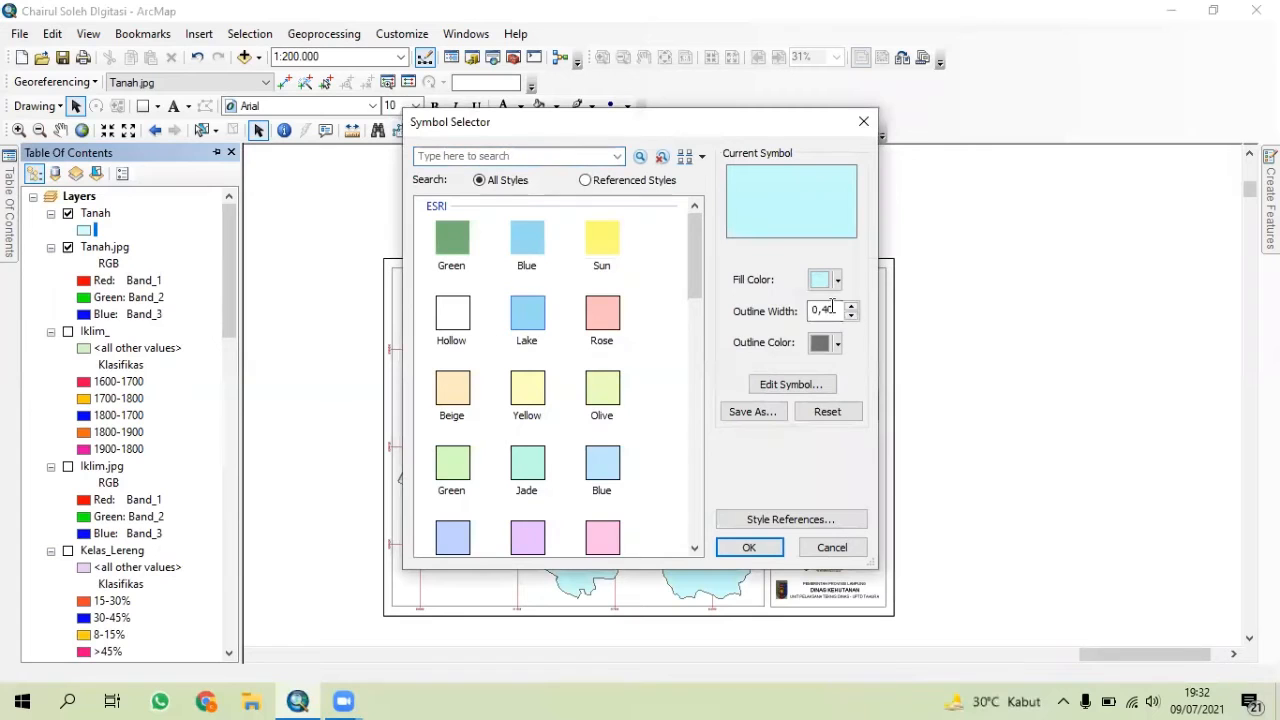
{"action": "left_click", "coordinate": [468, 320]}
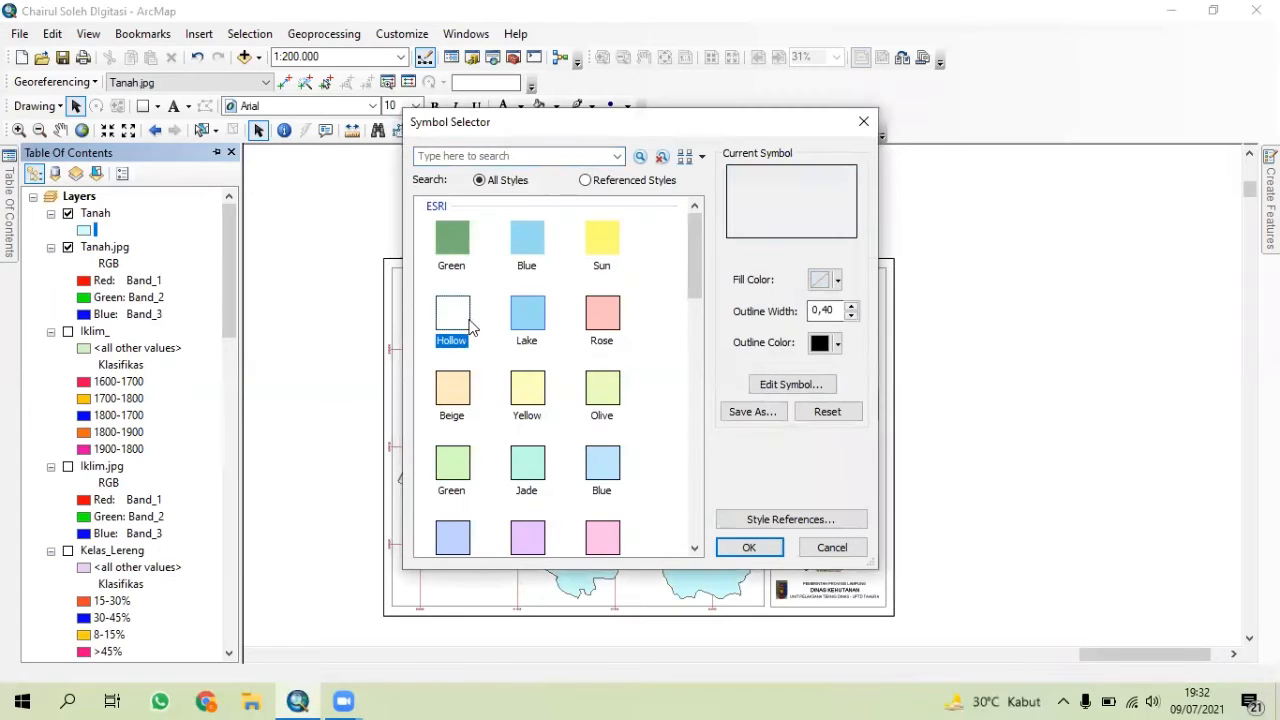
{"action": "left_click", "coordinate": [851, 313]}
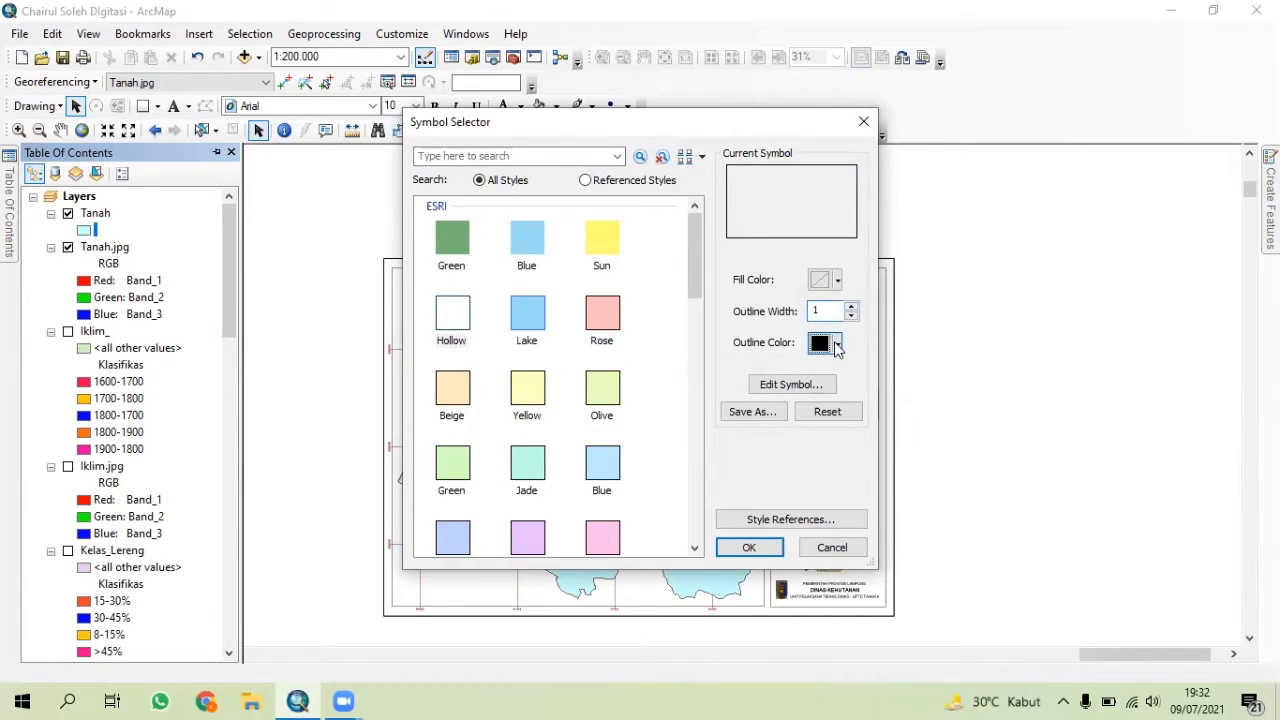
{"action": "left_click", "coordinate": [837, 343]}
{"action": "left_click", "coordinate": [836, 428]}
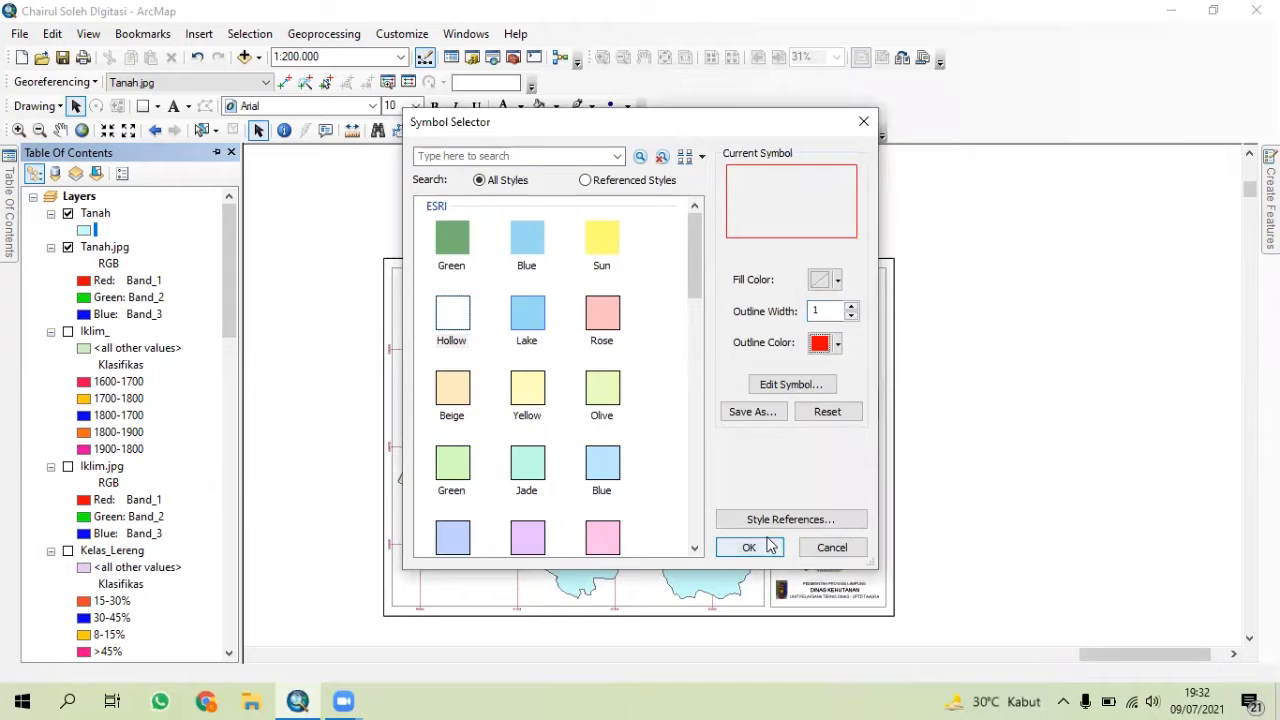
{"action": "left_click", "coordinate": [752, 547]}
{"action": "scroll", "coordinate": [591, 514], "scroll_direction": "down", "scroll_amount": 2}
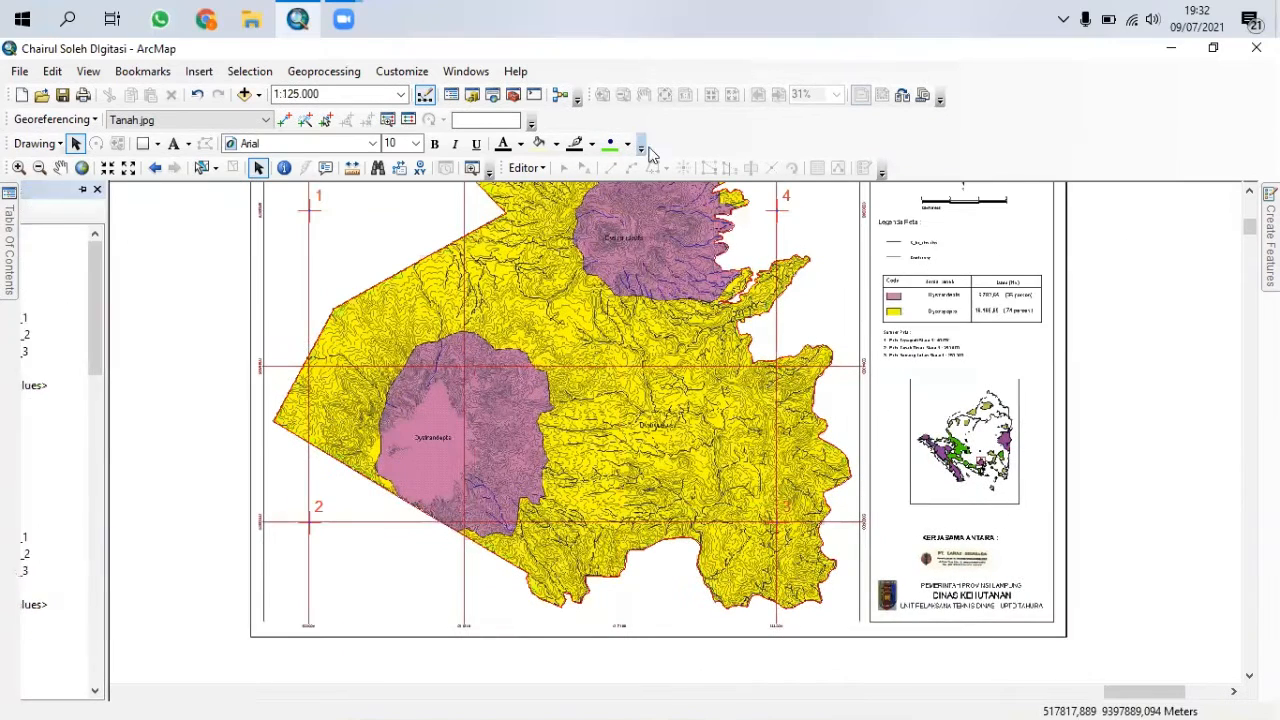
{"action": "left_click", "coordinate": [530, 168]}
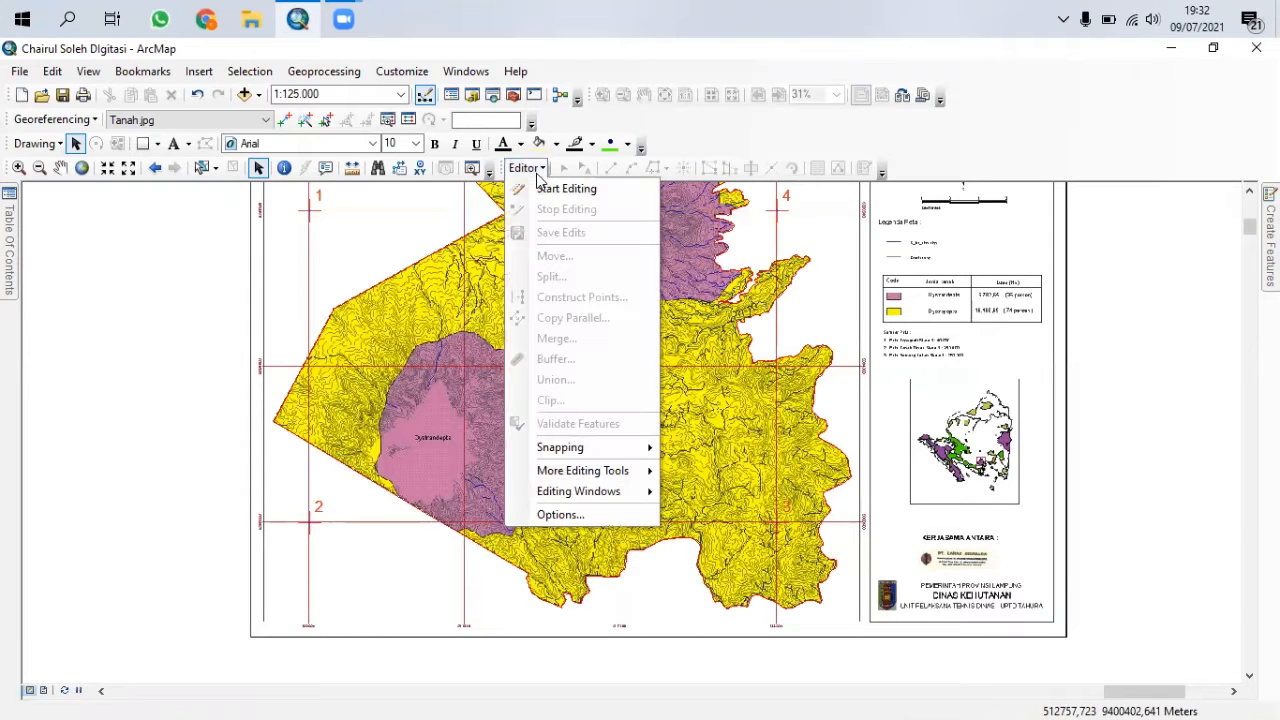
{"action": "left_click", "coordinate": [546, 190]}
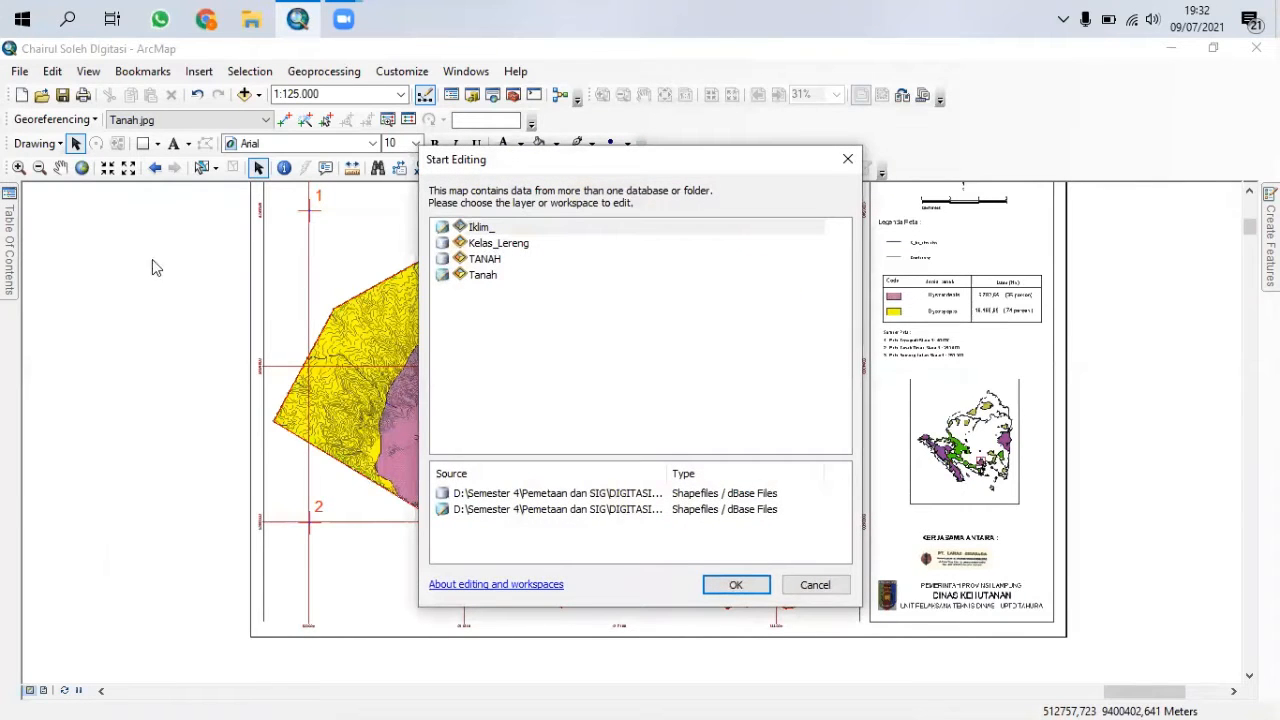
{"action": "left_click", "coordinate": [845, 594]}
- Start an editing session on the Tanah layer and select its boundary polygon on the map
{"action": "mouse_move", "coordinate": [8, 245]}
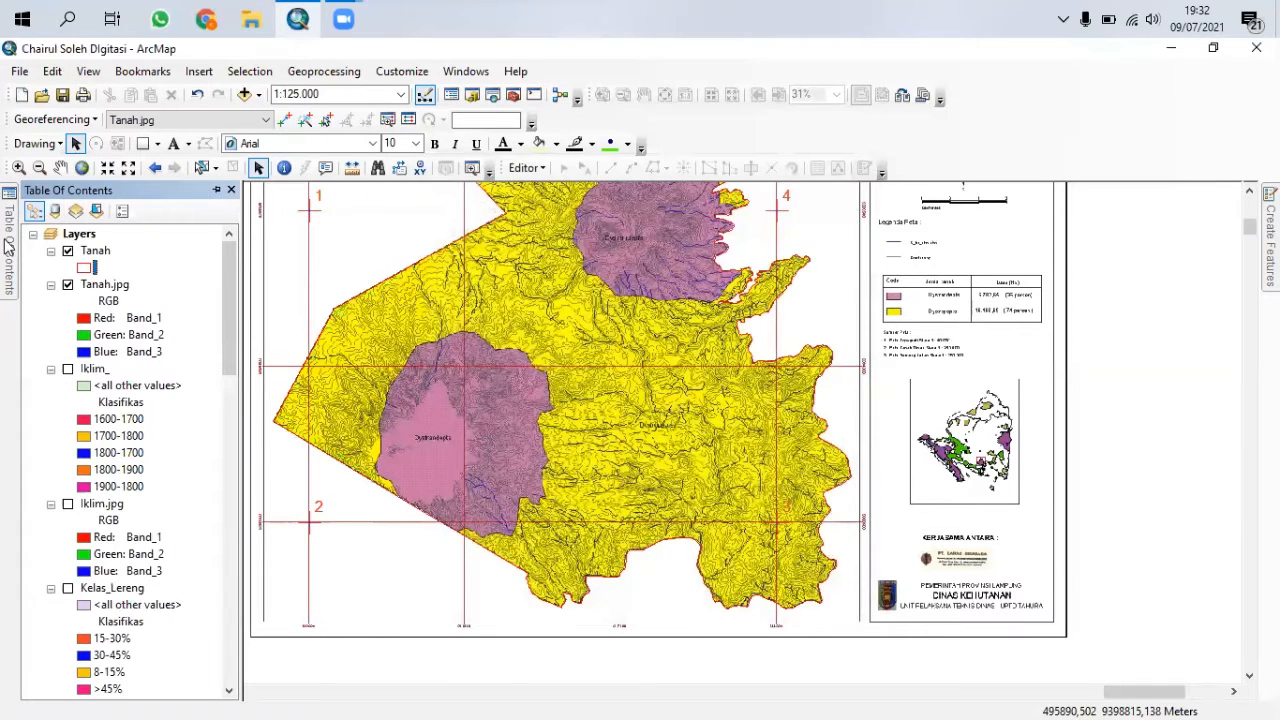
{"action": "left_click", "coordinate": [527, 168]}
{"action": "left_click", "coordinate": [551, 189]}
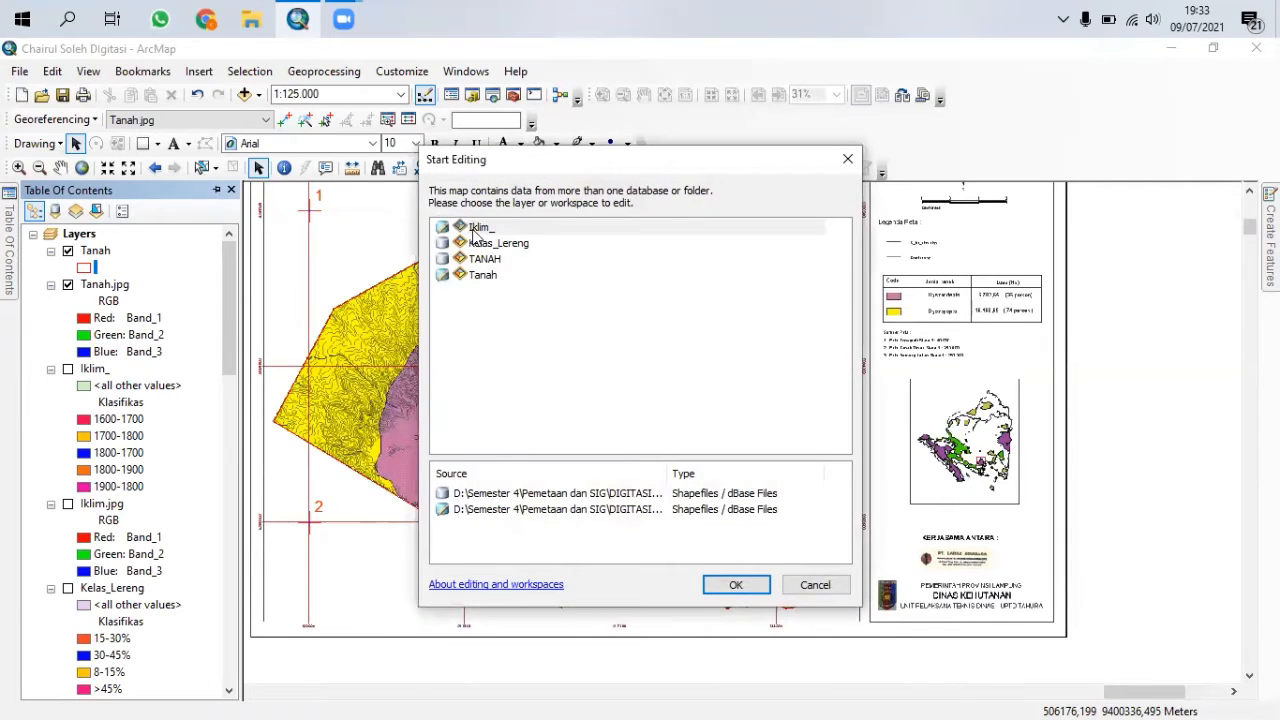
{"action": "left_click", "coordinate": [484, 276]}
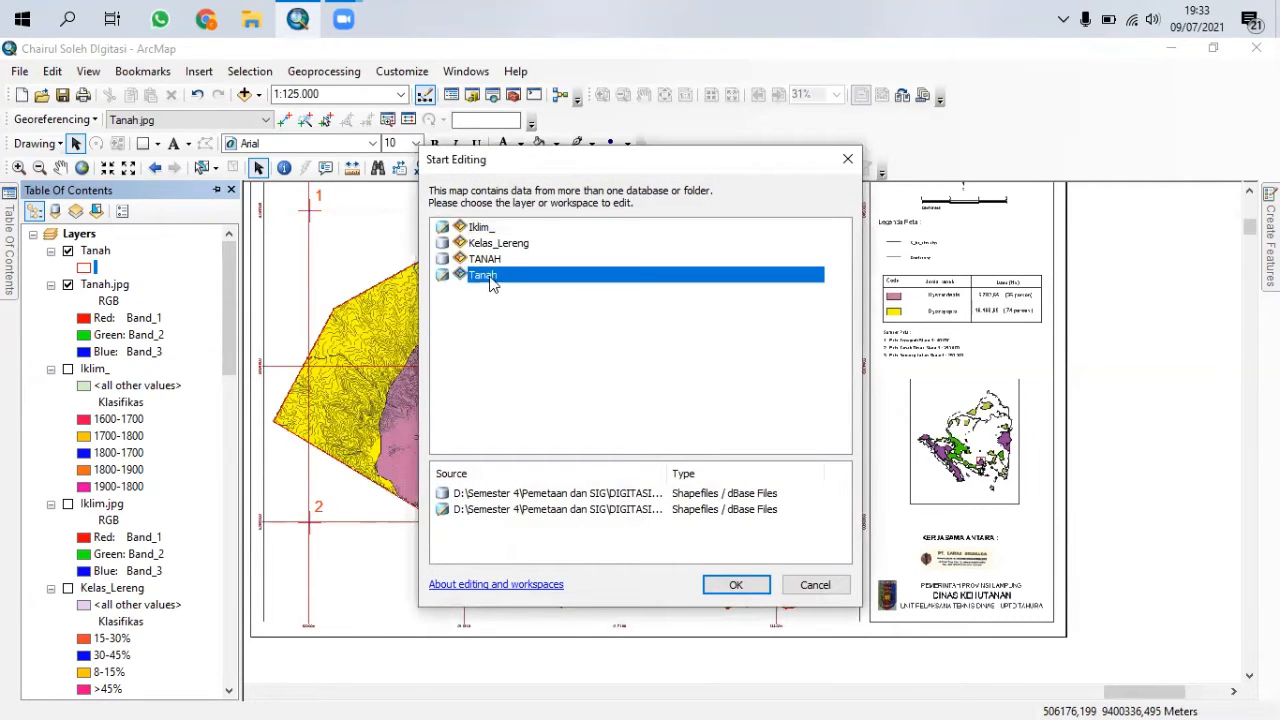
{"action": "left_click", "coordinate": [740, 584]}
{"action": "left_click", "coordinate": [535, 432]}
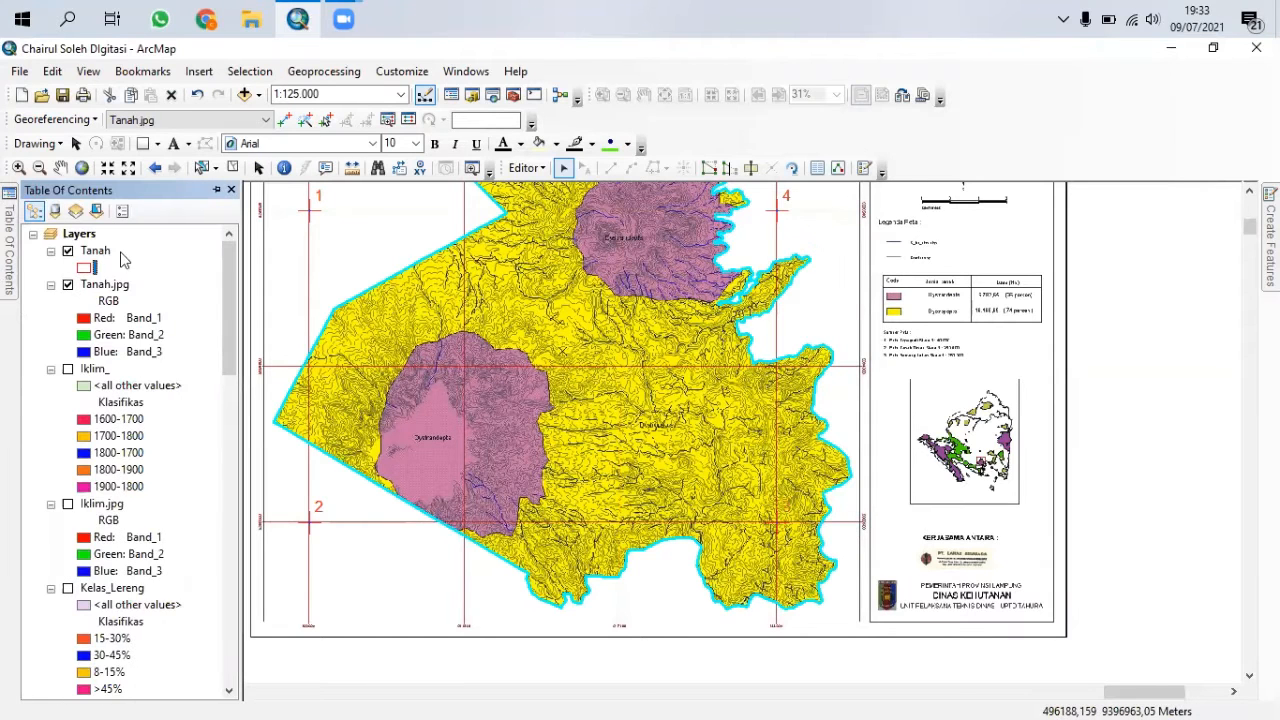
- Pin the Table Of Contents and activate the Cut Polygons tool for the selected Tanah polygon
{"action": "left_click", "coordinate": [216, 190]}
{"action": "scroll", "coordinate": [457, 415], "scroll_direction": "down", "scroll_amount": 4}
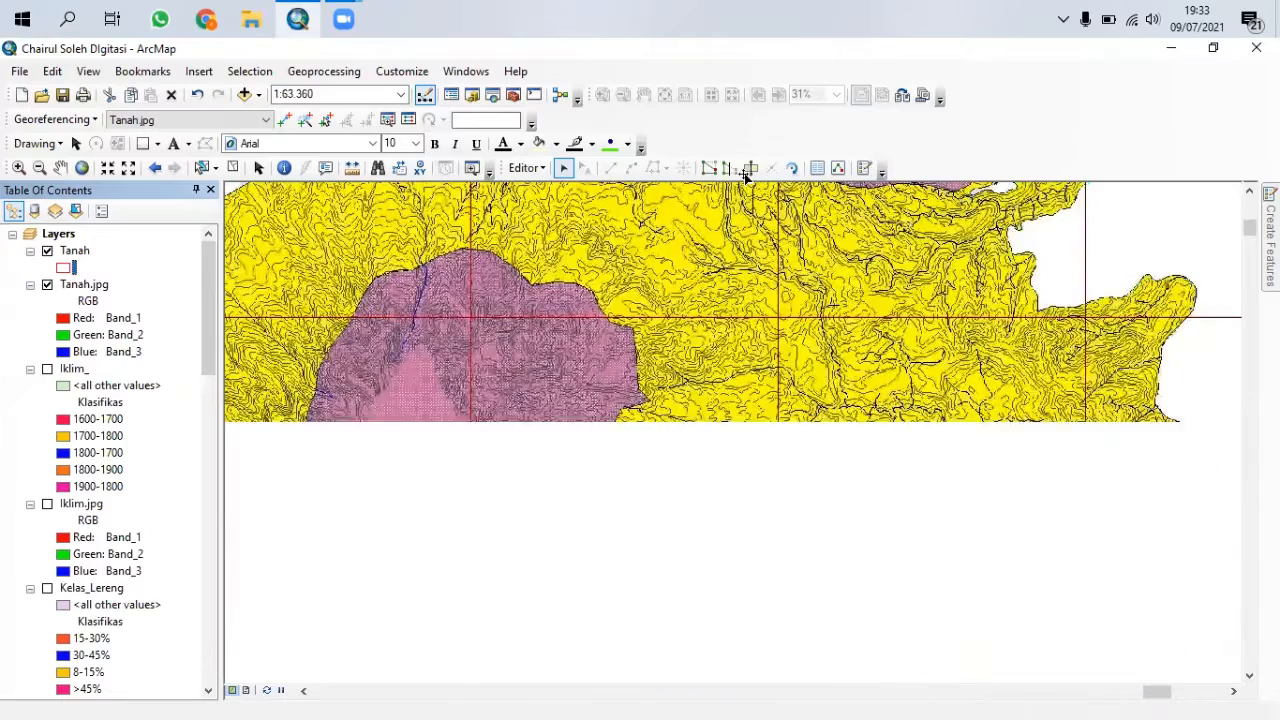
{"action": "left_click", "coordinate": [750, 169]}
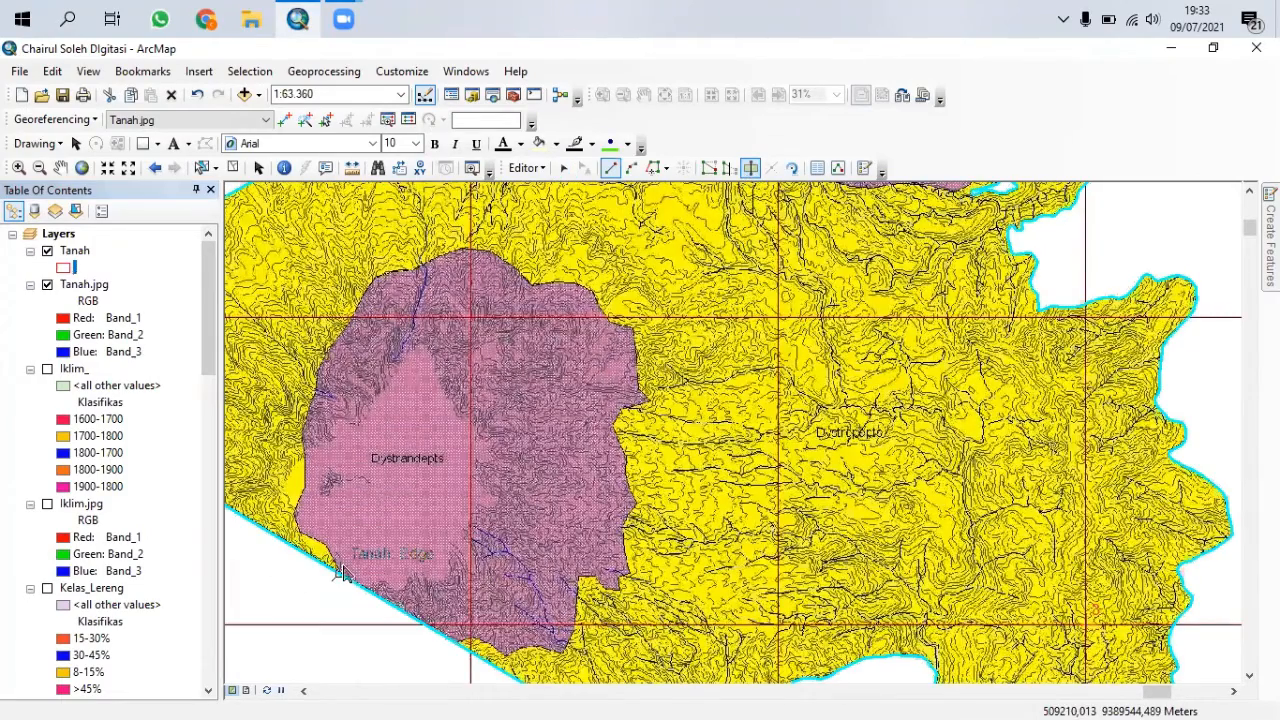
- Sketch the cut line from the polygon's southwest boundary along the lower western edge of the southwestern Dystrandepts area
{"action": "scroll", "coordinate": [340, 573], "scroll_direction": "down", "scroll_amount": 2}
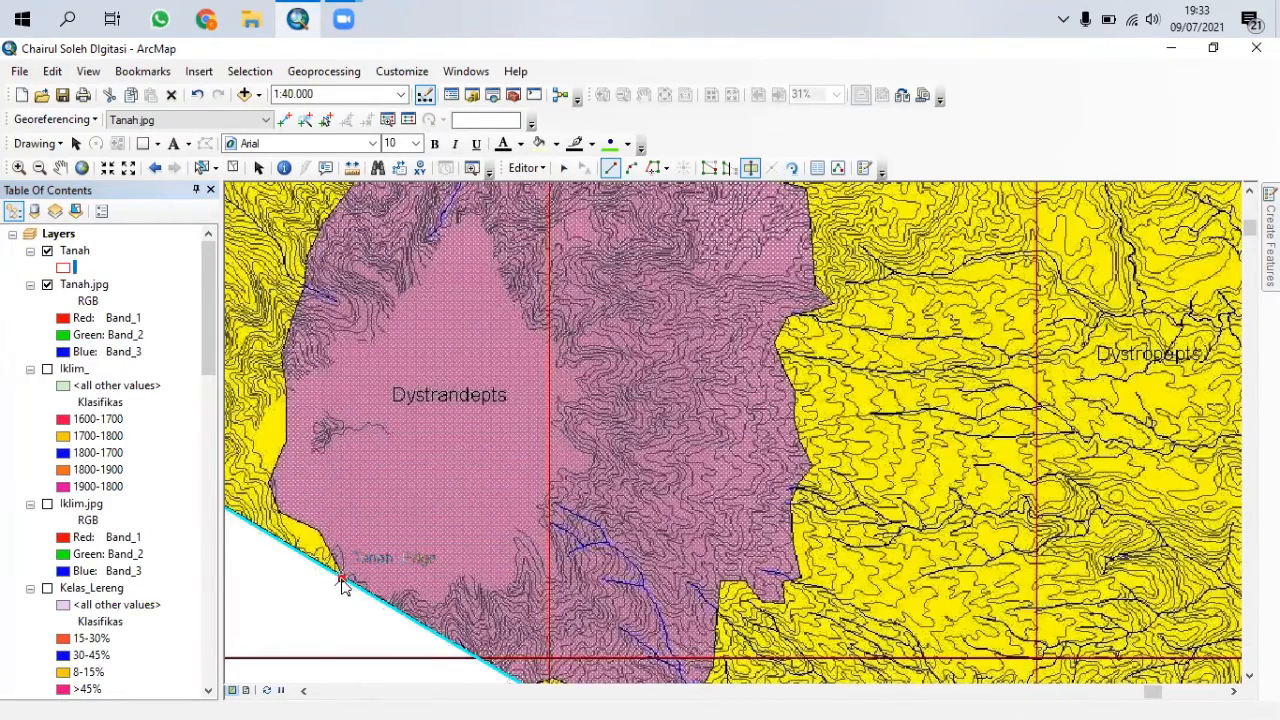
{"action": "left_click", "coordinate": [340, 586]}
{"action": "scroll", "coordinate": [485, 555], "scroll_direction": "up", "scroll_amount": 2}
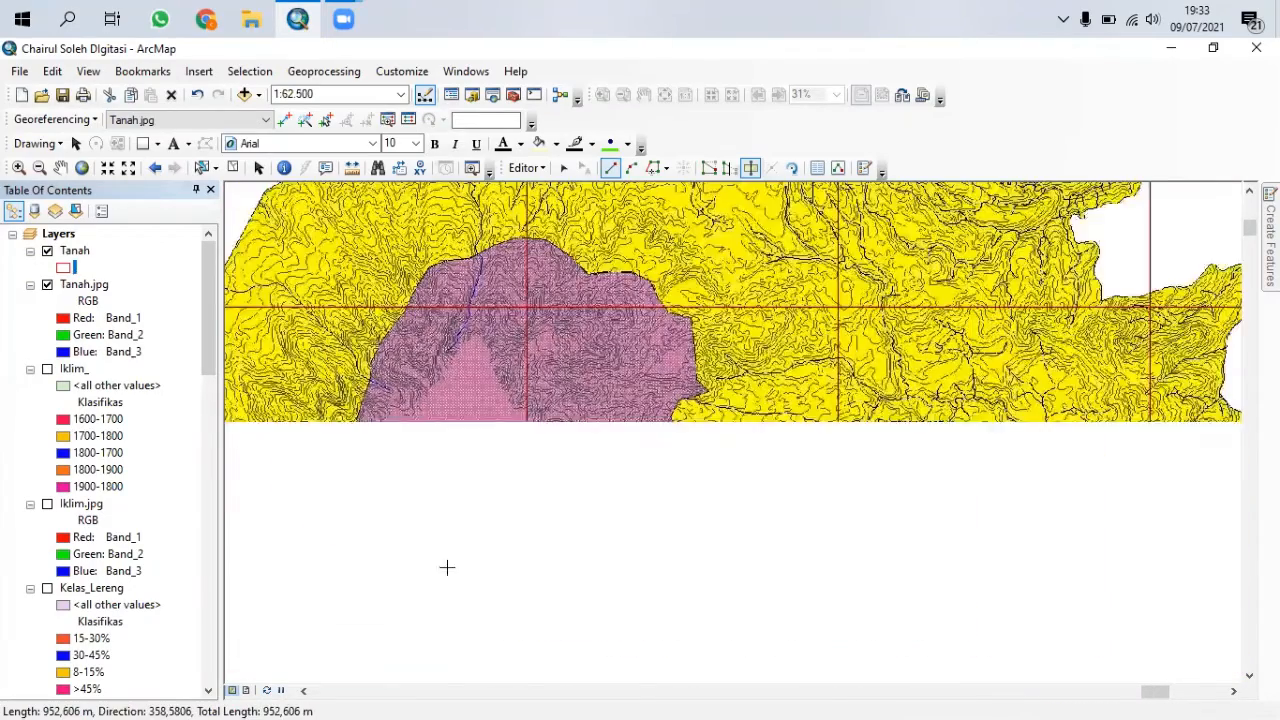
{"action": "left_click_drag", "start_coordinate": [441, 535], "coordinate": [445, 447]}
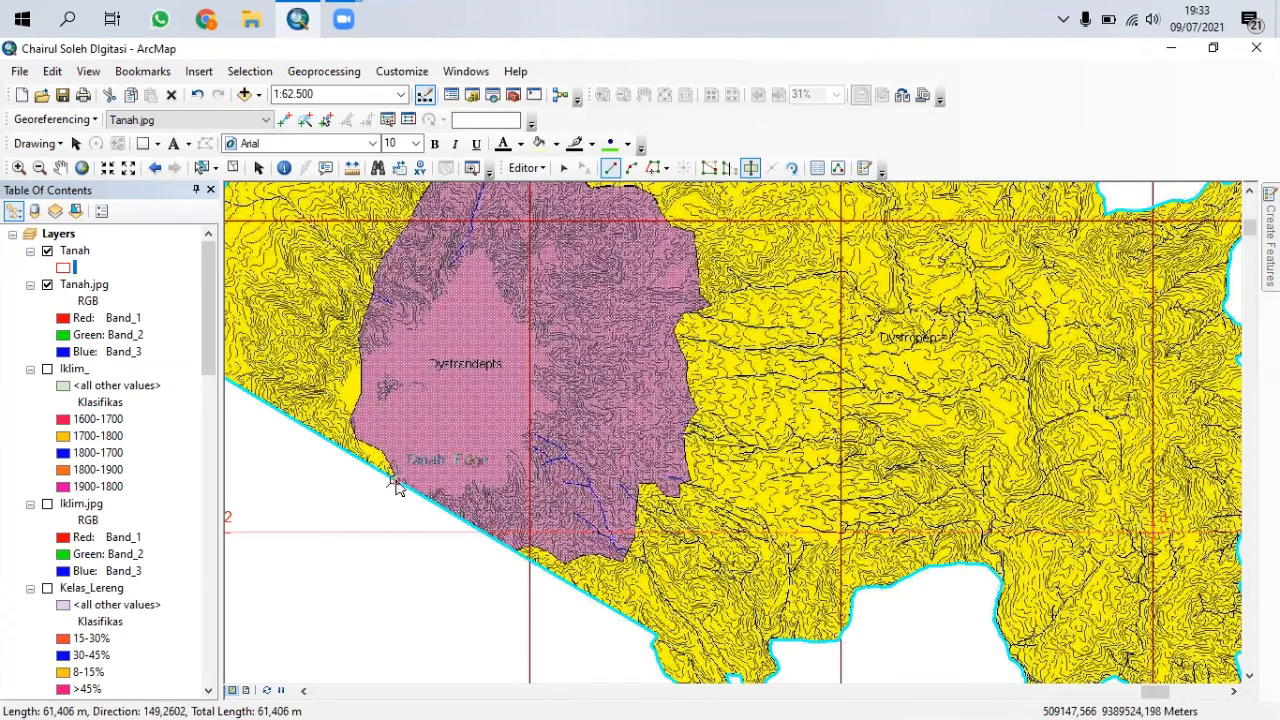
{"action": "scroll", "coordinate": [396, 486], "scroll_direction": "up", "scroll_amount": 2}
{"action": "scroll", "coordinate": [396, 486], "scroll_direction": "up", "scroll_amount": 2}
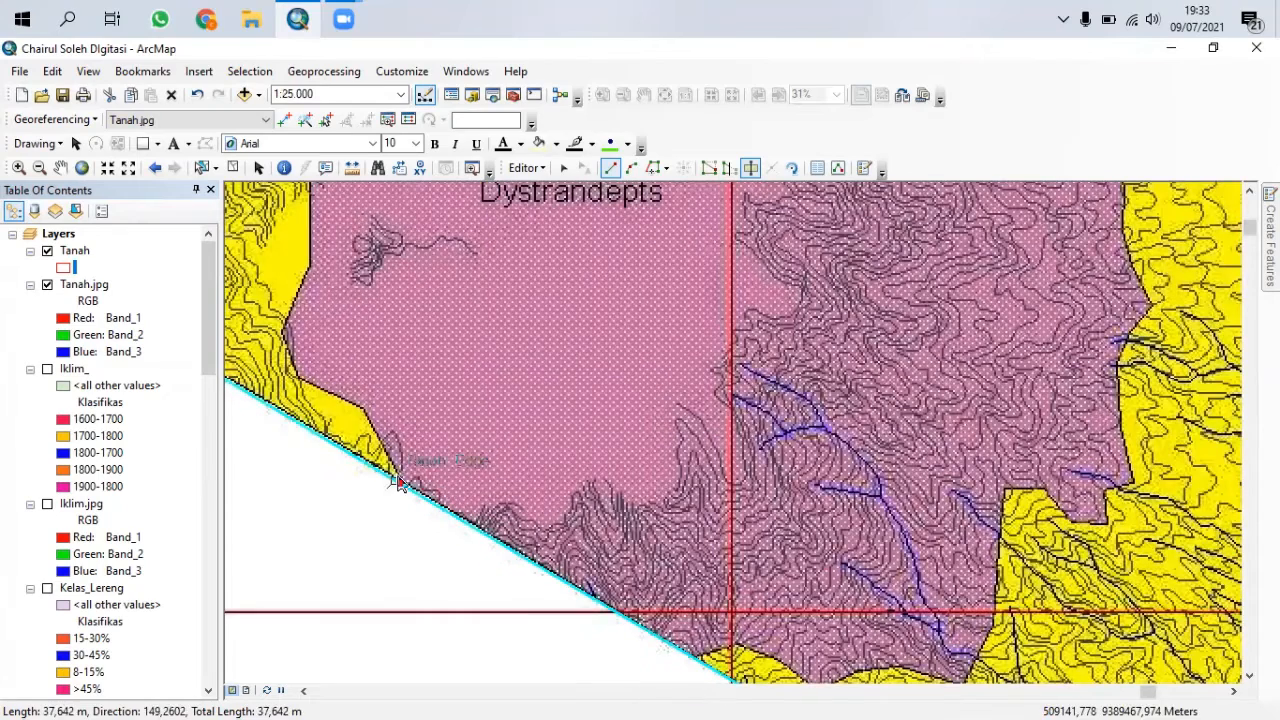
{"action": "left_click", "coordinate": [397, 483]}
{"action": "left_click", "coordinate": [386, 446]}
{"action": "left_click", "coordinate": [368, 410]}
{"action": "left_click", "coordinate": [343, 401]}
{"action": "left_click", "coordinate": [298, 380]}
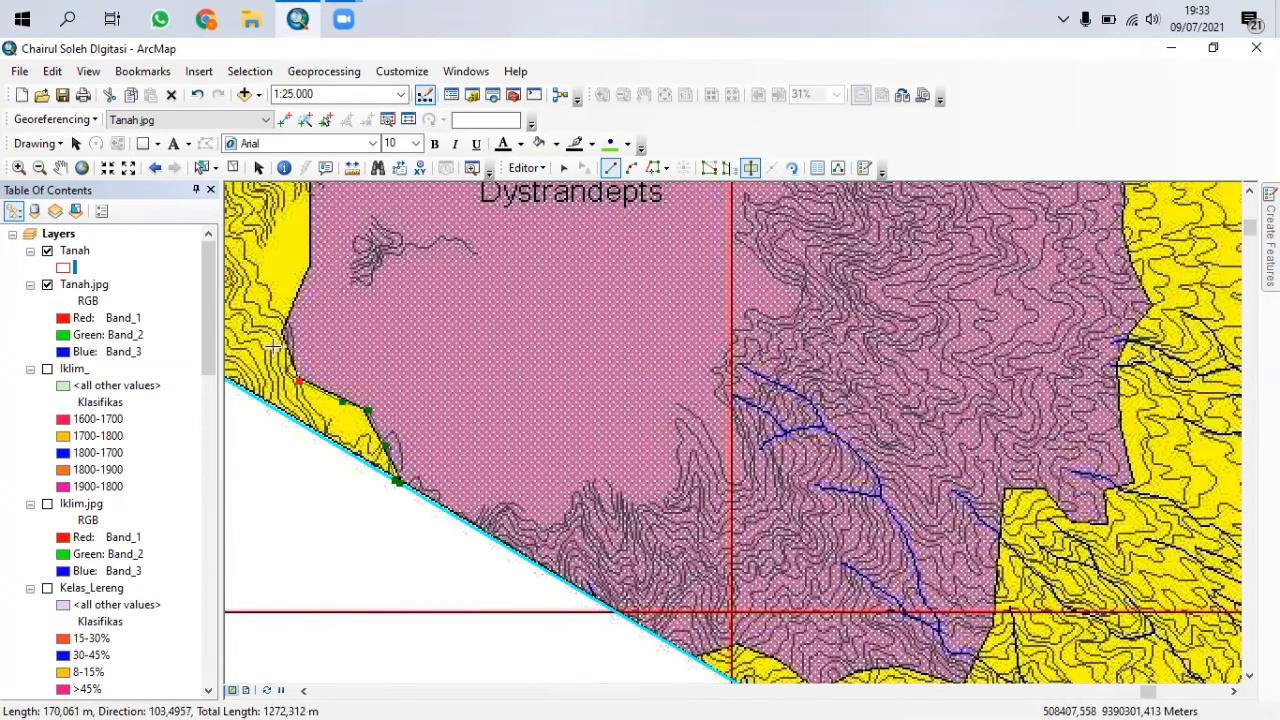
{"action": "left_click", "coordinate": [284, 342]}
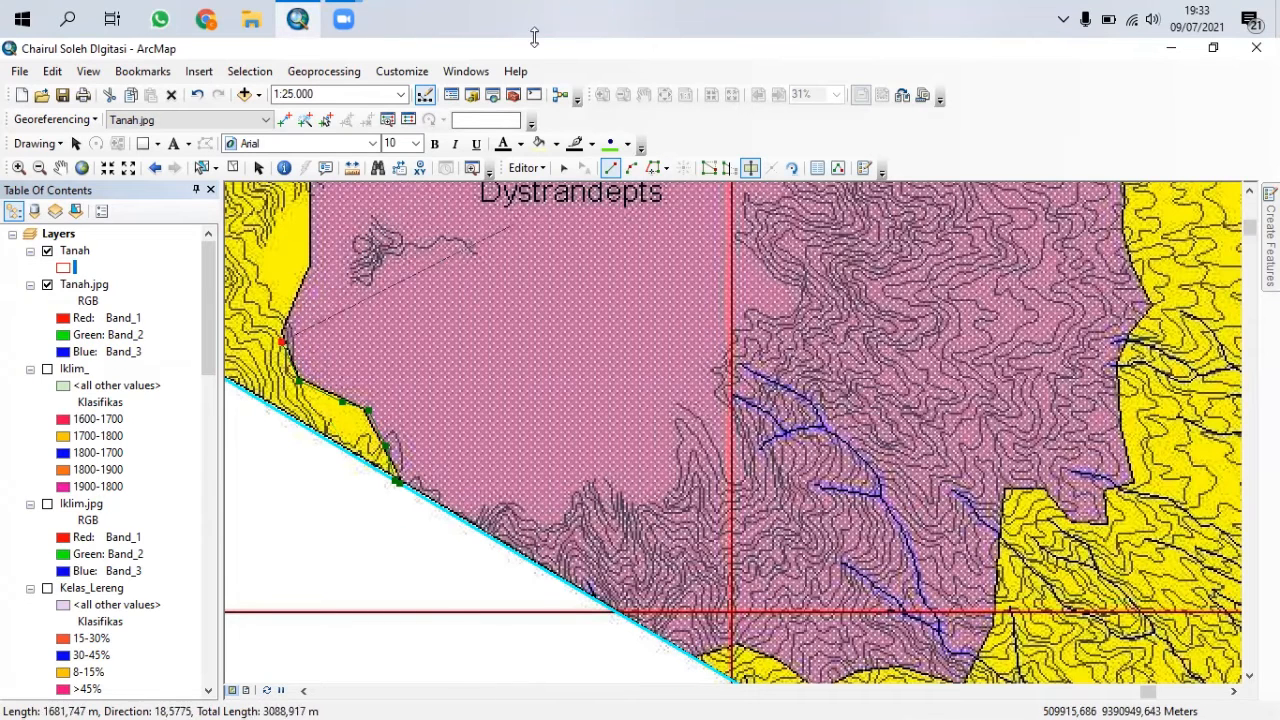
- Dock the Windows taskbar at the bottom edge of the desktop
{"action": "left_click", "coordinate": [510, 11]}
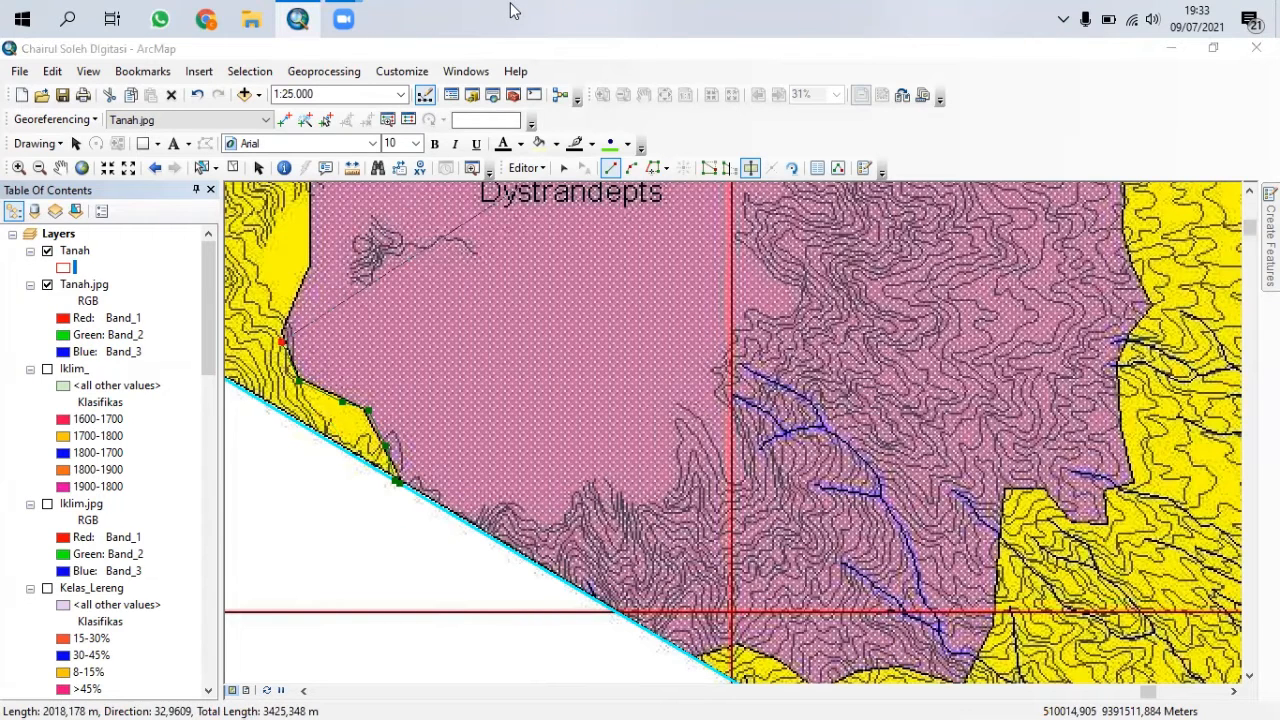
{"action": "left_click_drag", "start_coordinate": [514, 11], "coordinate": [530, 700]}
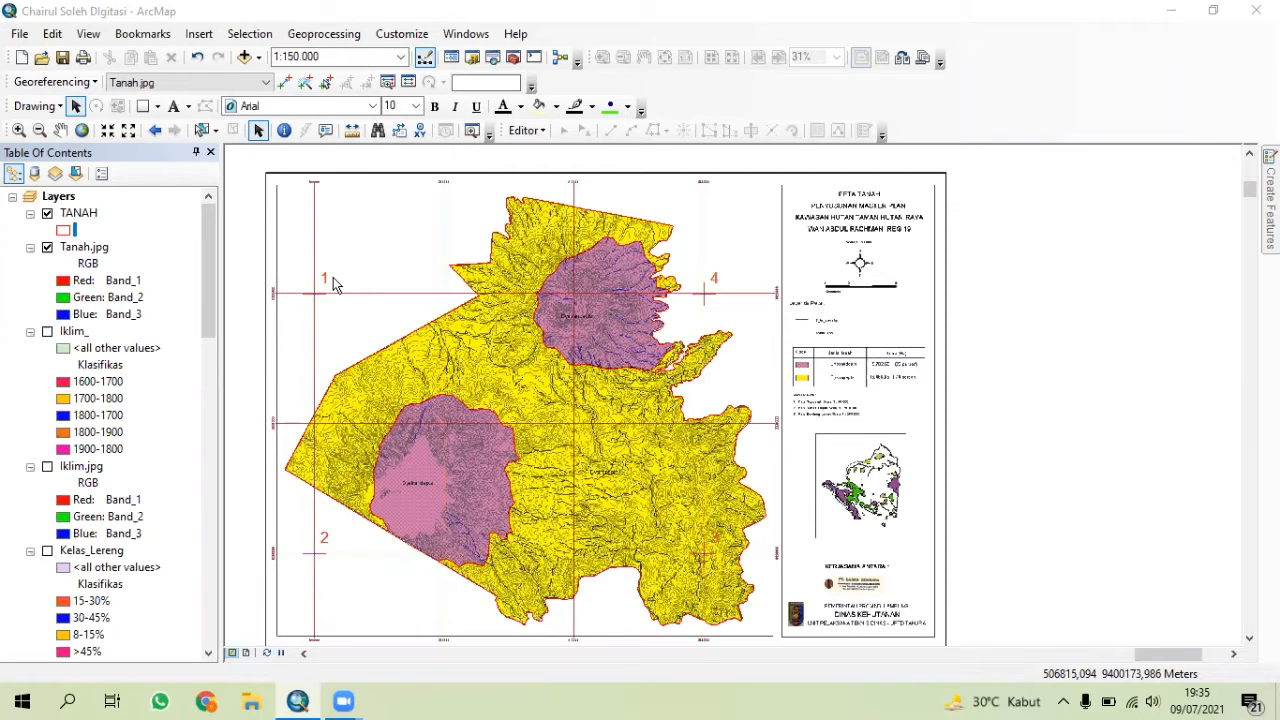
- Hide the Tanah.jpg raster and disable its four georeferencing control point links in the link table
{"action": "left_click", "coordinate": [47, 248]}
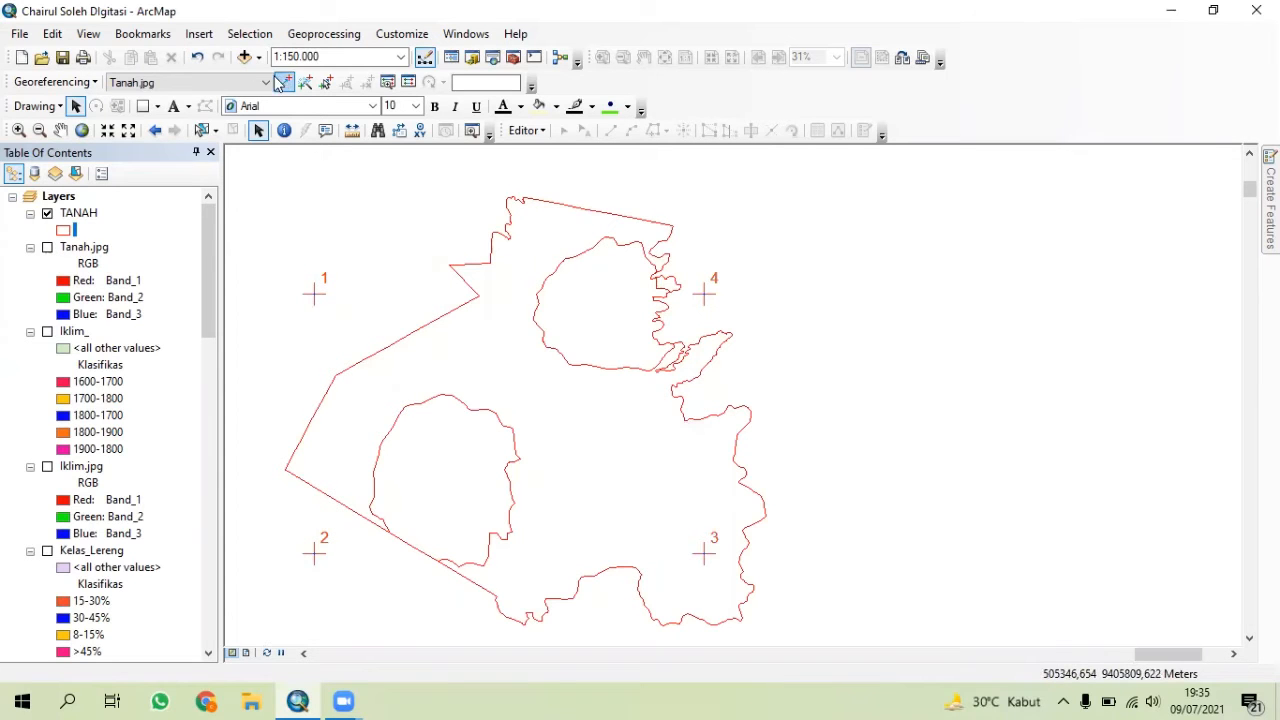
{"action": "left_click", "coordinate": [408, 82]}
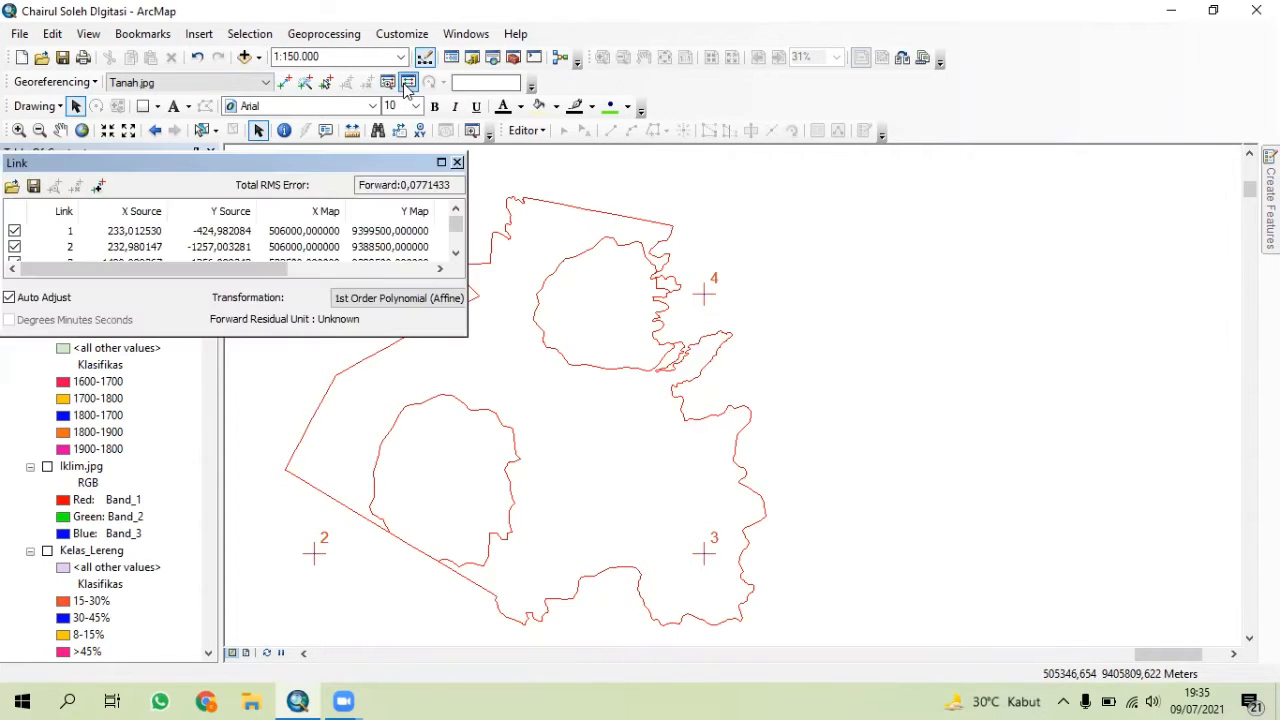
{"action": "left_click", "coordinate": [14, 232]}
{"action": "scroll", "coordinate": [14, 232], "scroll_direction": "down", "scroll_amount": 1}
{"action": "left_click", "coordinate": [14, 232]}
{"action": "left_click", "coordinate": [15, 245]}
{"action": "scroll", "coordinate": [15, 248], "scroll_direction": "down", "scroll_amount": 1}
{"action": "left_click", "coordinate": [14, 247]}
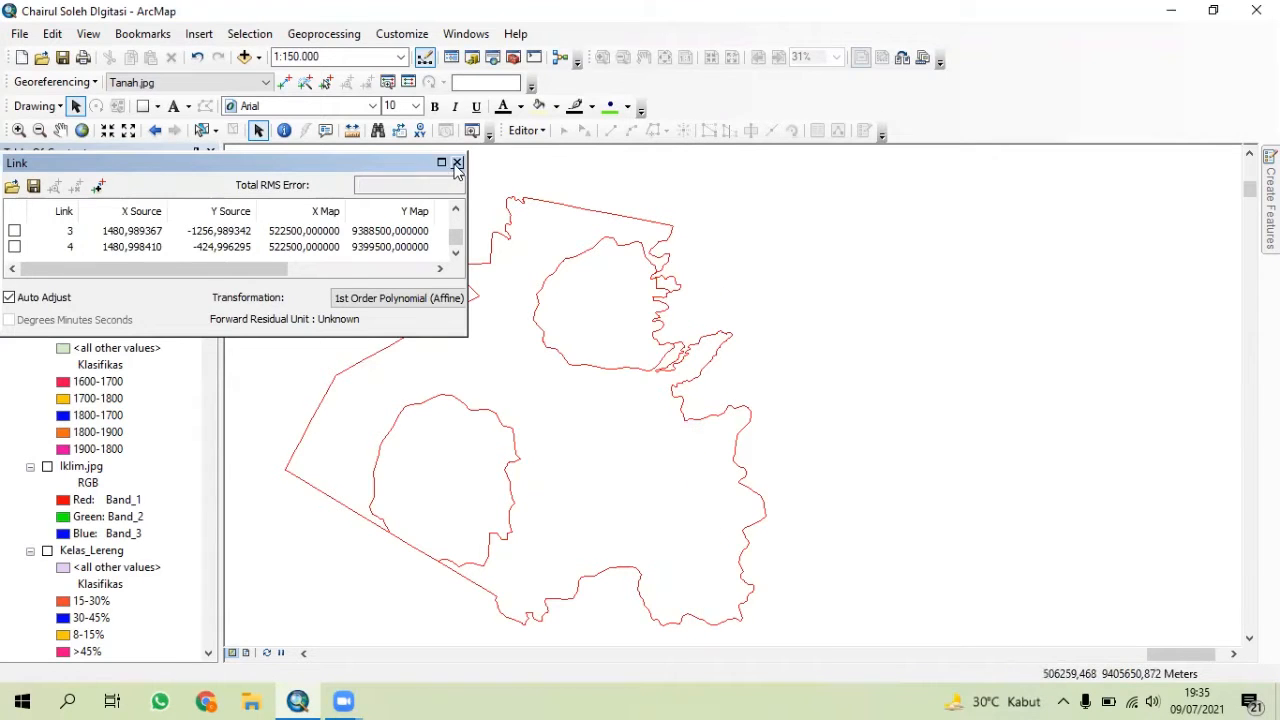
{"action": "left_click", "coordinate": [456, 163]}
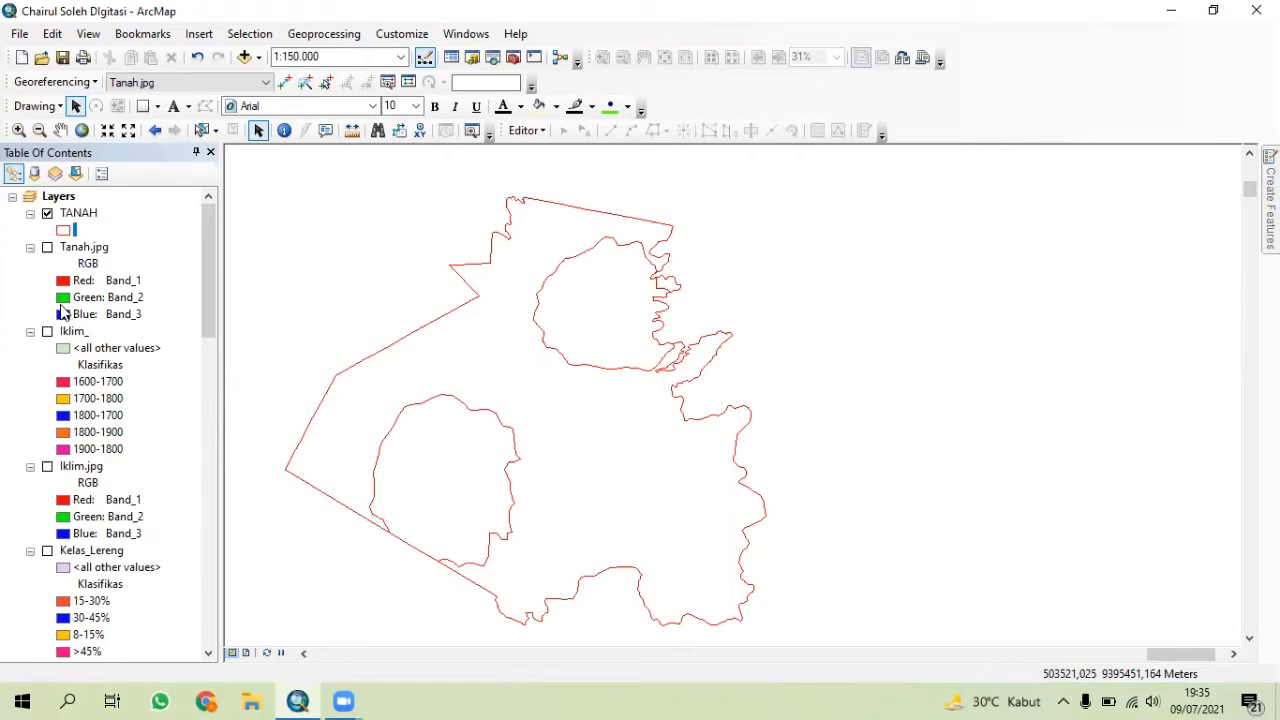
- Show the Tanah.jpg raster again and zoom to its extent
{"action": "left_click", "coordinate": [47, 248]}
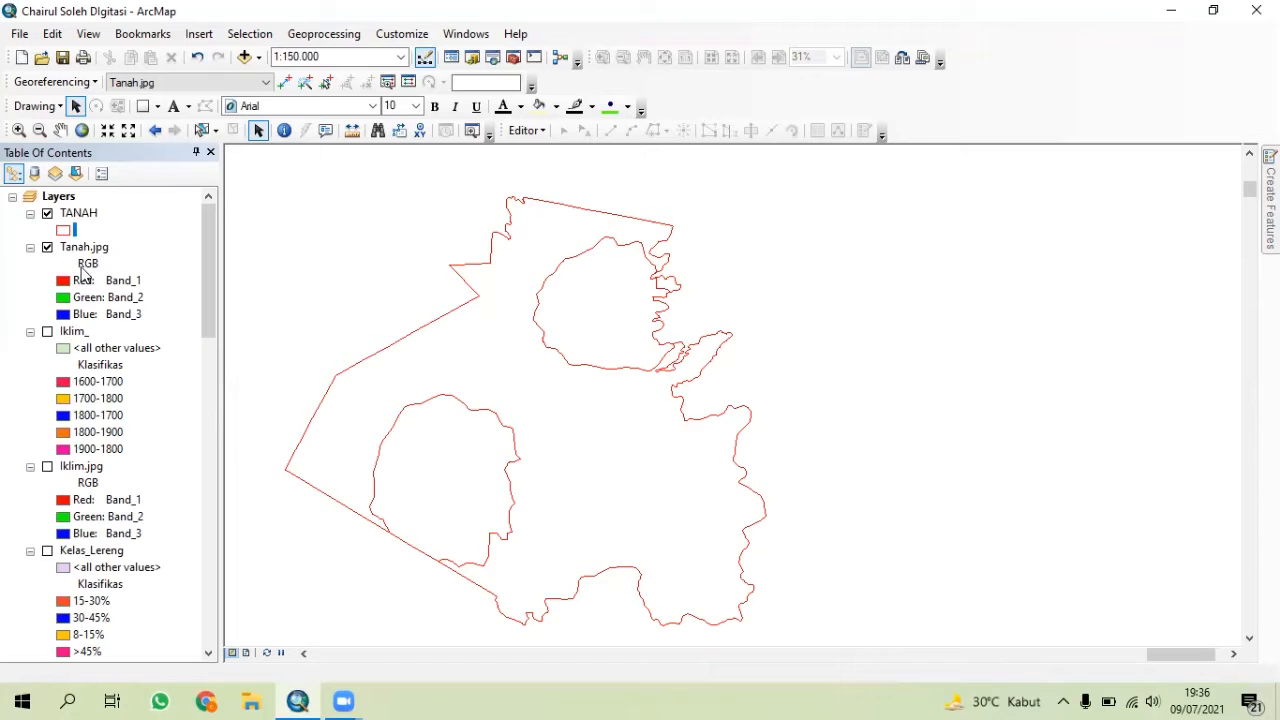
{"action": "right_click", "coordinate": [92, 254]}
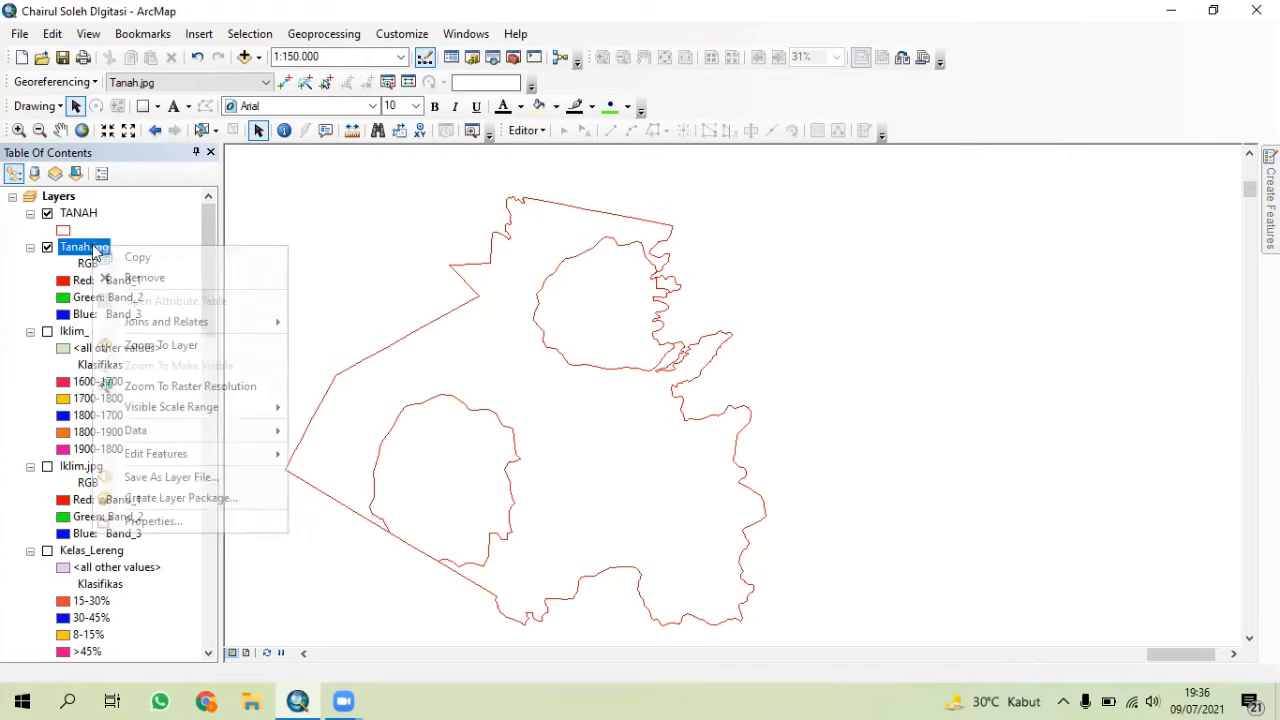
{"action": "left_click", "coordinate": [185, 344]}
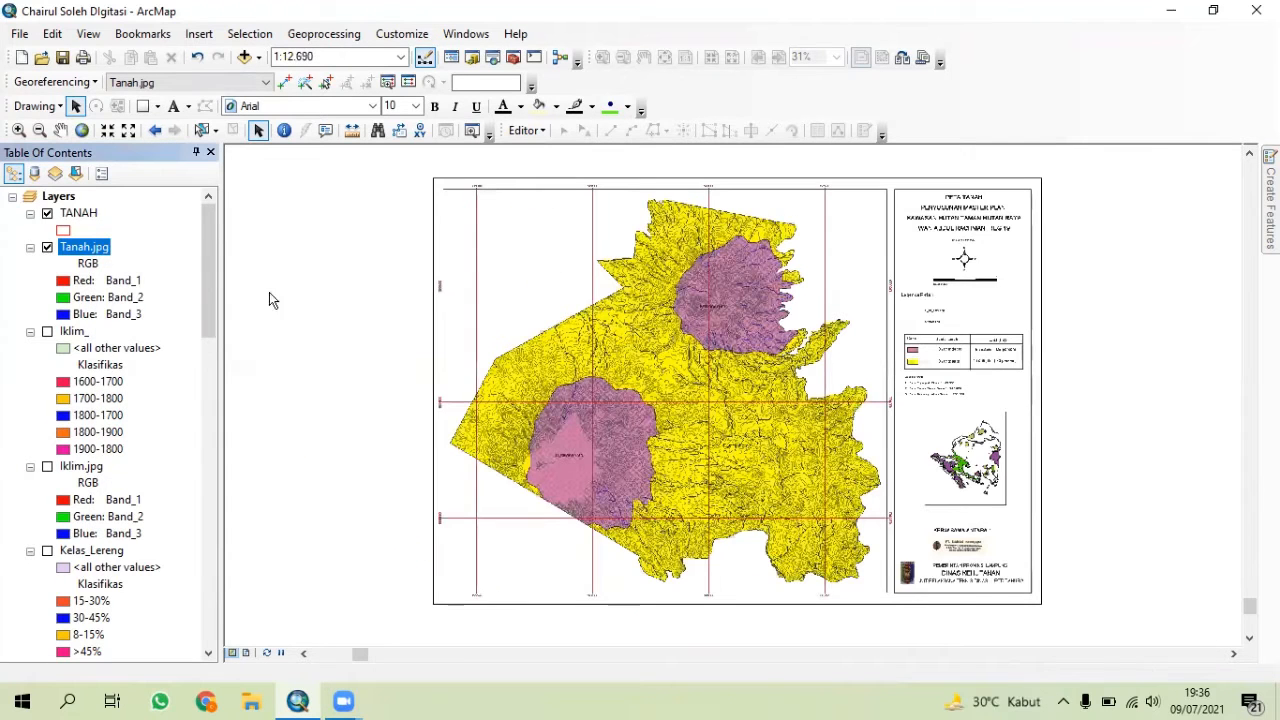
- Re-enable all four control point links of Tanah.jpg and close the link table
{"action": "left_click", "coordinate": [389, 82]}
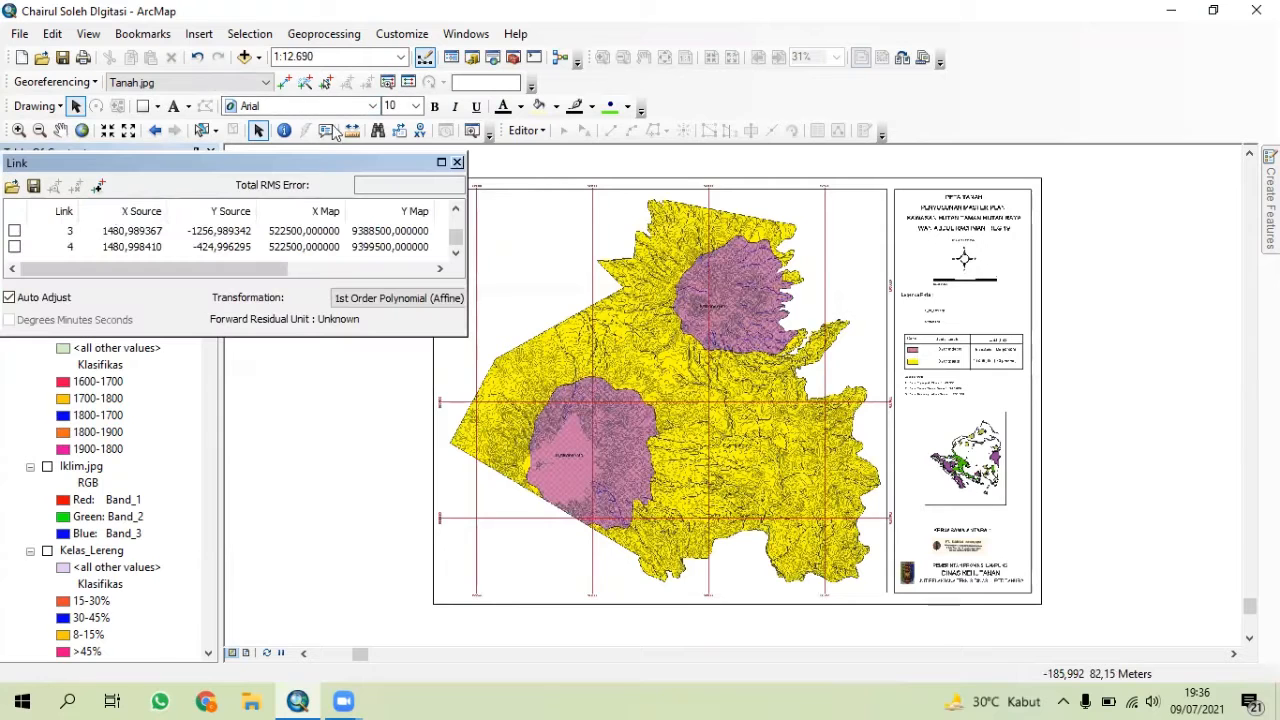
{"action": "left_click", "coordinate": [14, 231]}
{"action": "left_click", "coordinate": [14, 247]}
{"action": "scroll", "coordinate": [16, 248], "scroll_direction": "up", "scroll_amount": 2}
{"action": "left_click", "coordinate": [14, 247]}
{"action": "left_click", "coordinate": [14, 231]}
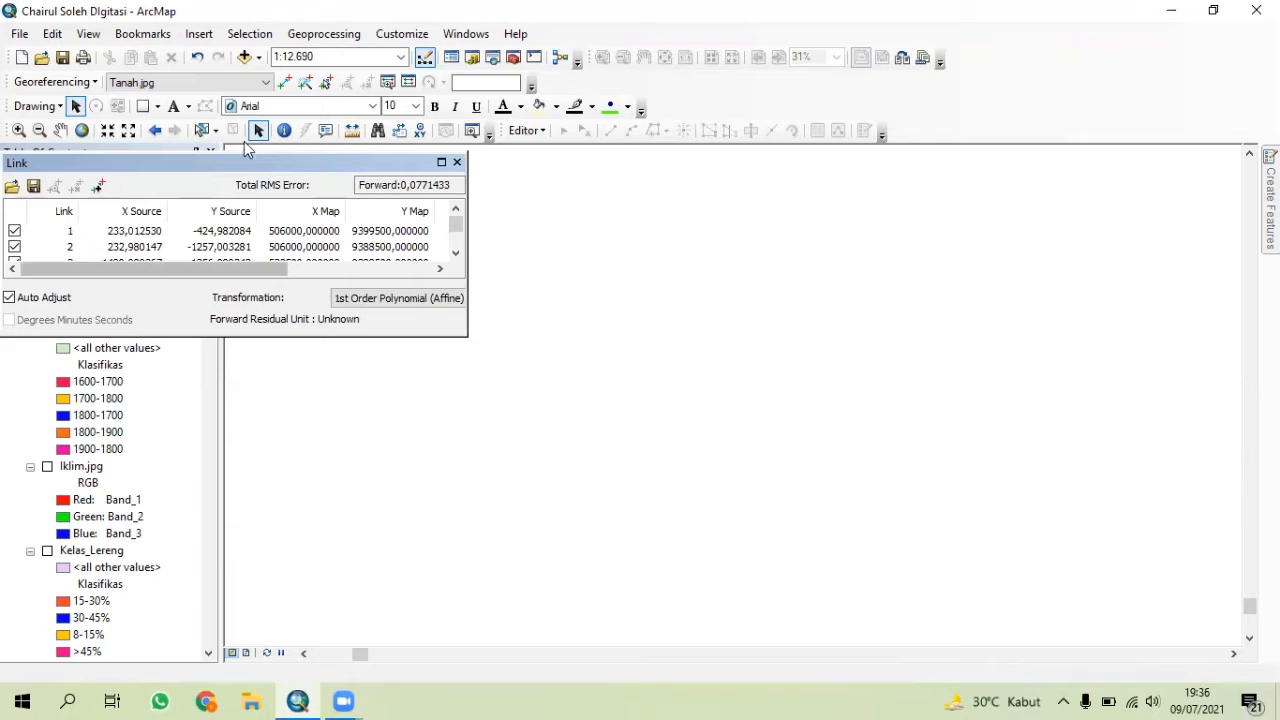
{"action": "left_click", "coordinate": [457, 162]}
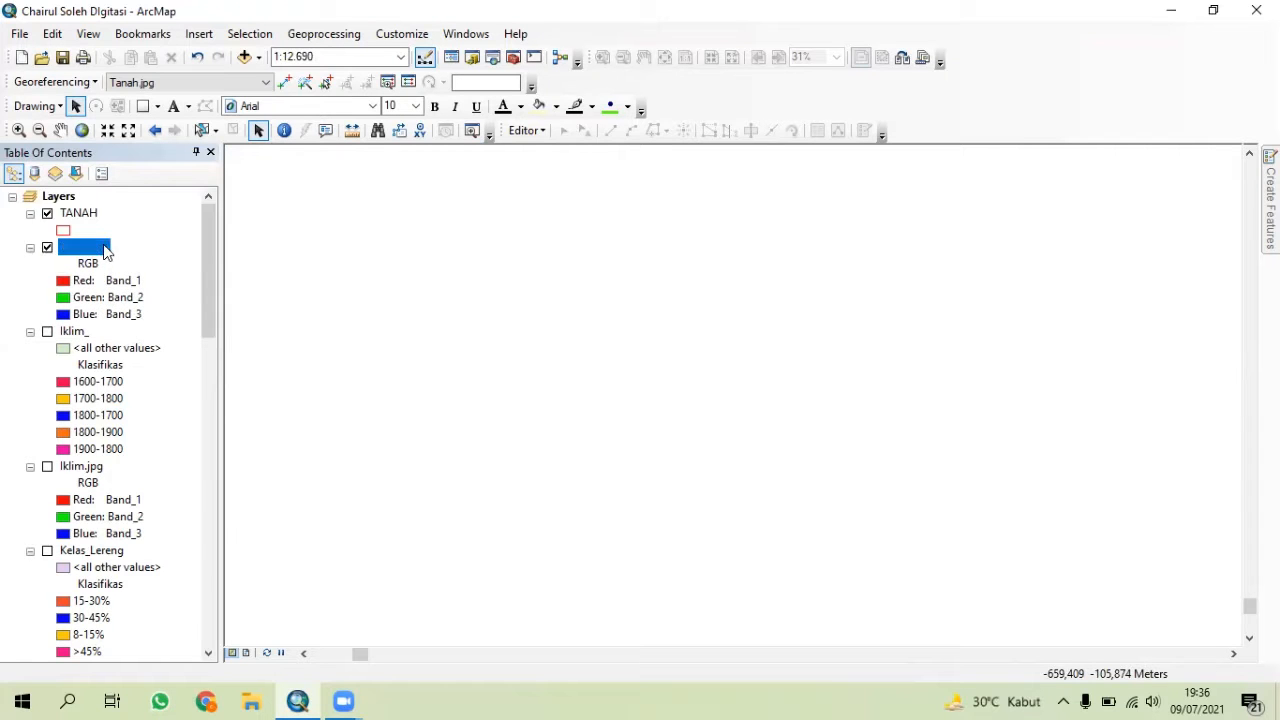
- Zoom to the Tanah.jpg extent and open the TANAH layer's attribute table with the Table Of Contents collapsed
{"action": "right_click", "coordinate": [104, 247]}
{"action": "left_click", "coordinate": [170, 343]}
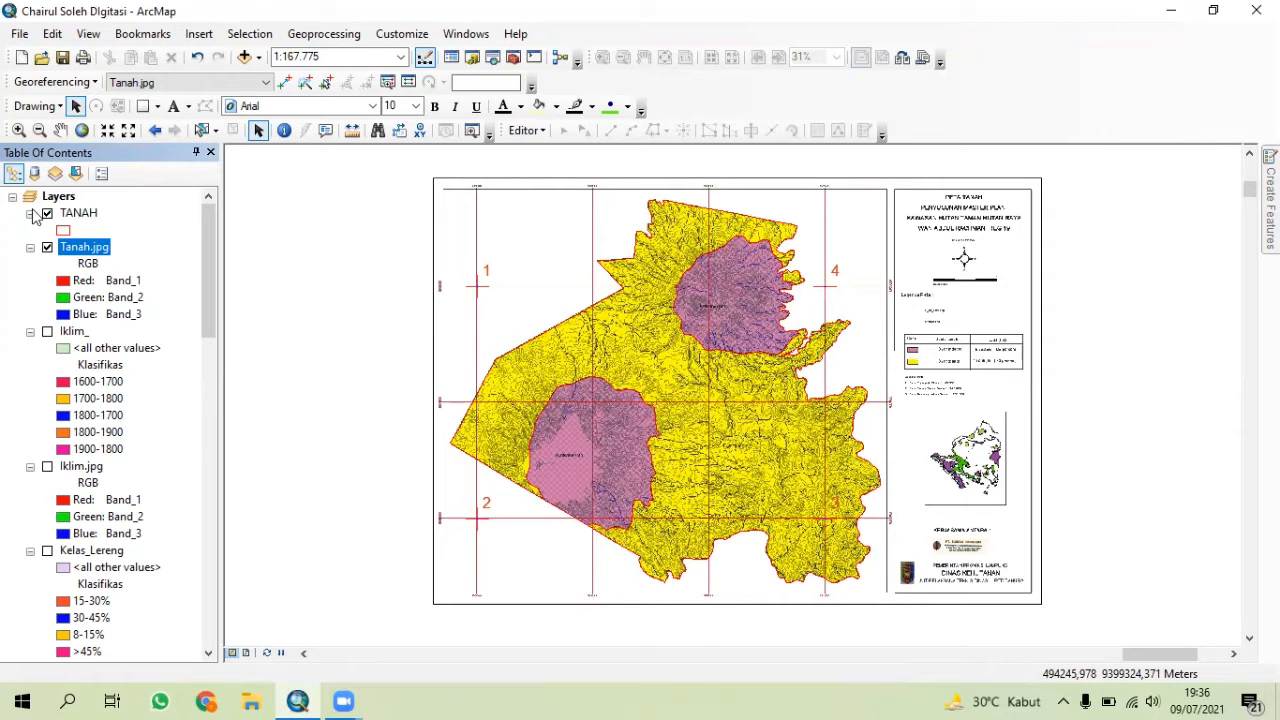
{"action": "right_click", "coordinate": [79, 259]}
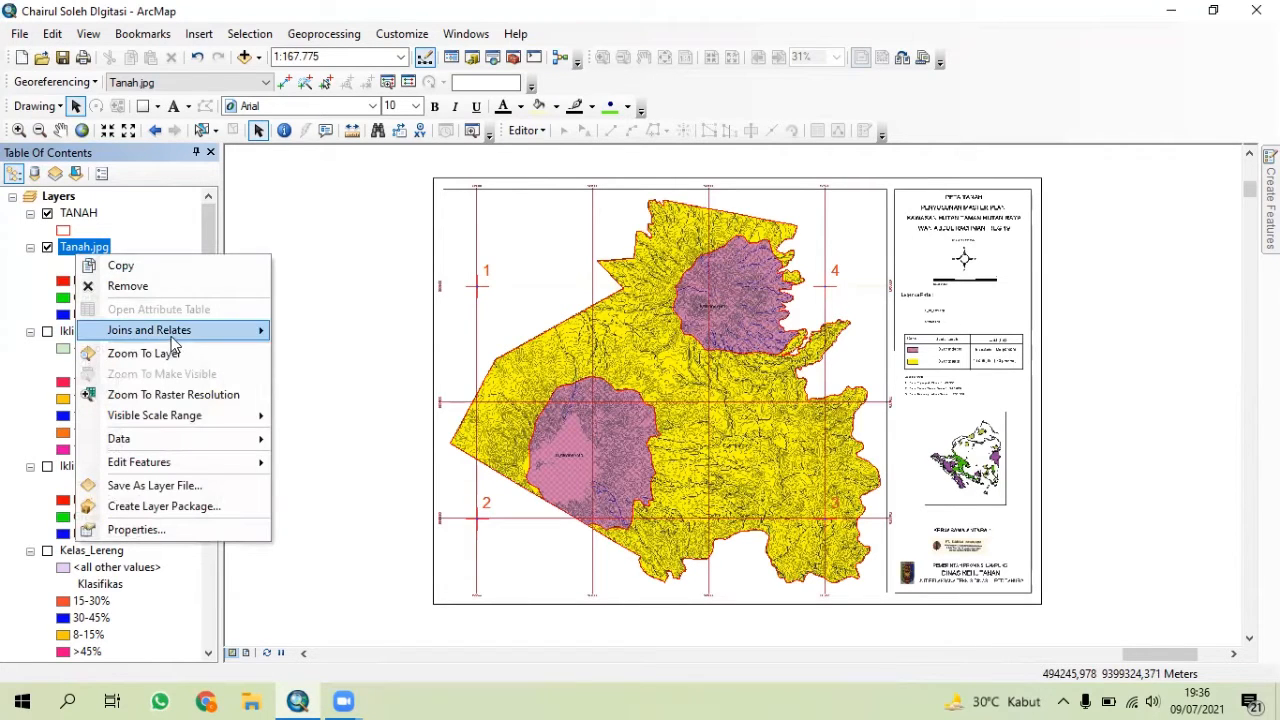
{"action": "right_click", "coordinate": [100, 218]}
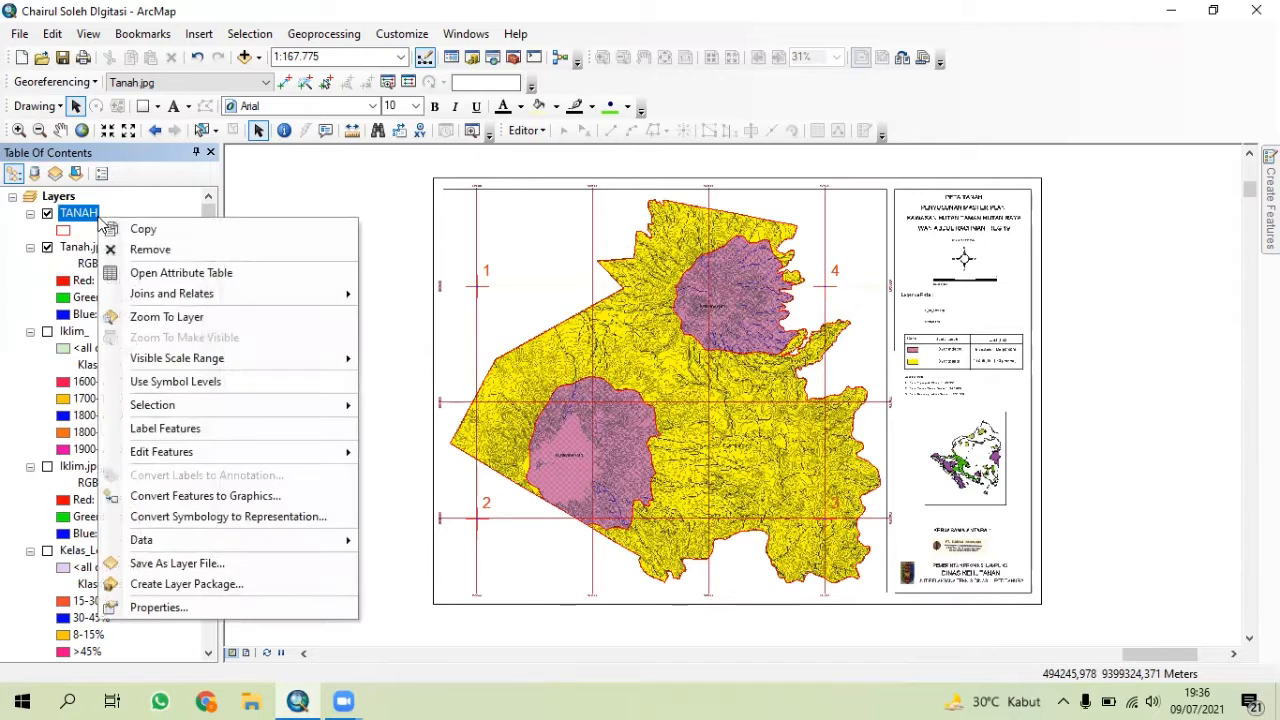
{"action": "left_click", "coordinate": [165, 277]}
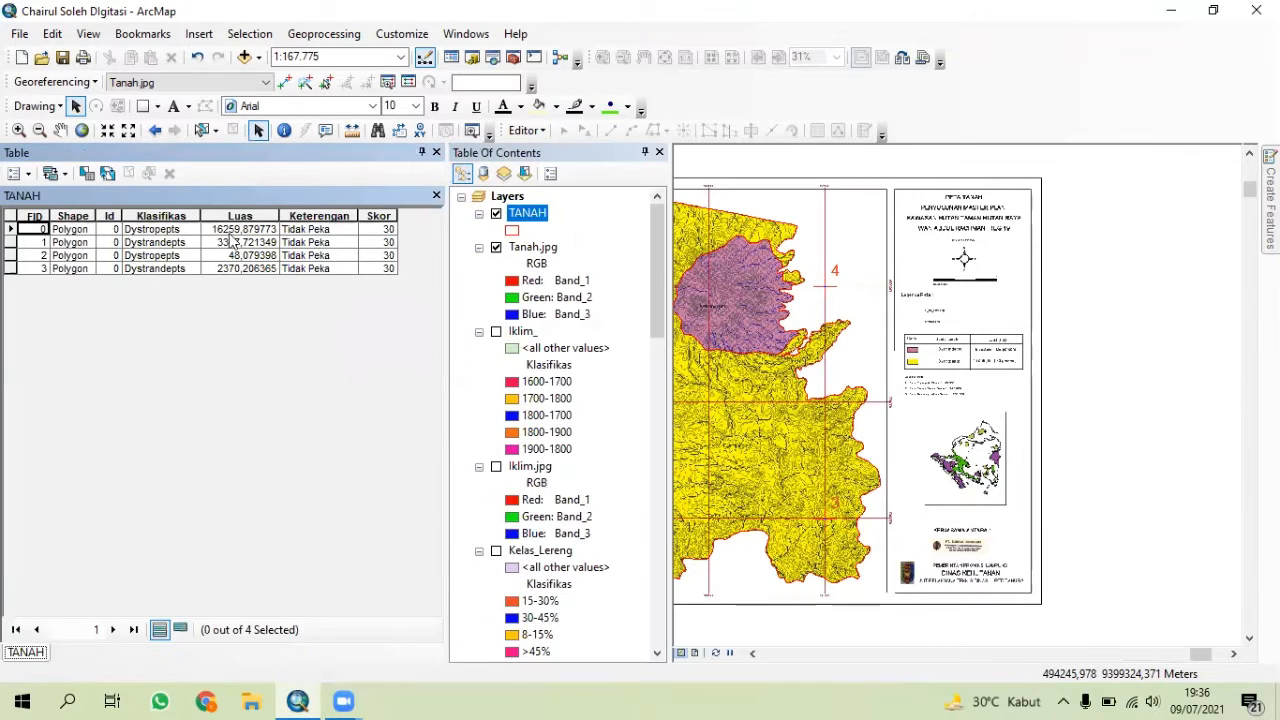
{"action": "left_click", "coordinate": [644, 152]}
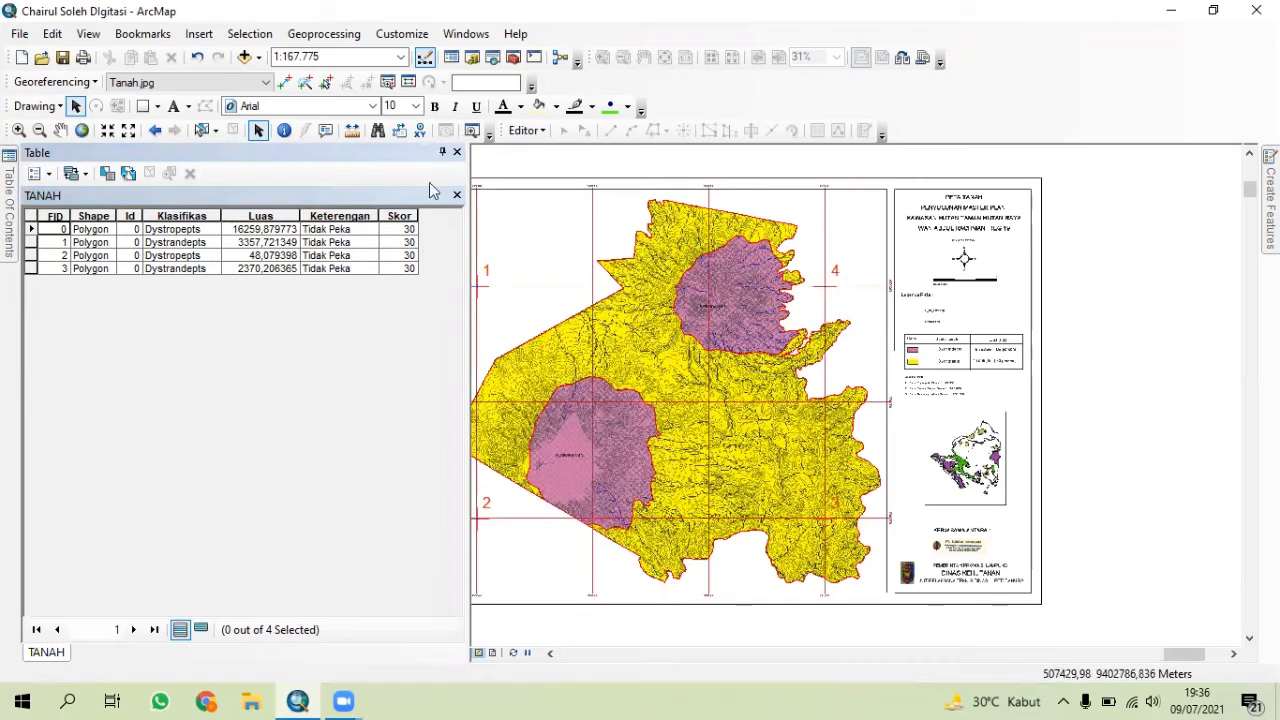
{"action": "left_click_drag", "start_coordinate": [571, 280], "coordinate": [631, 279]}
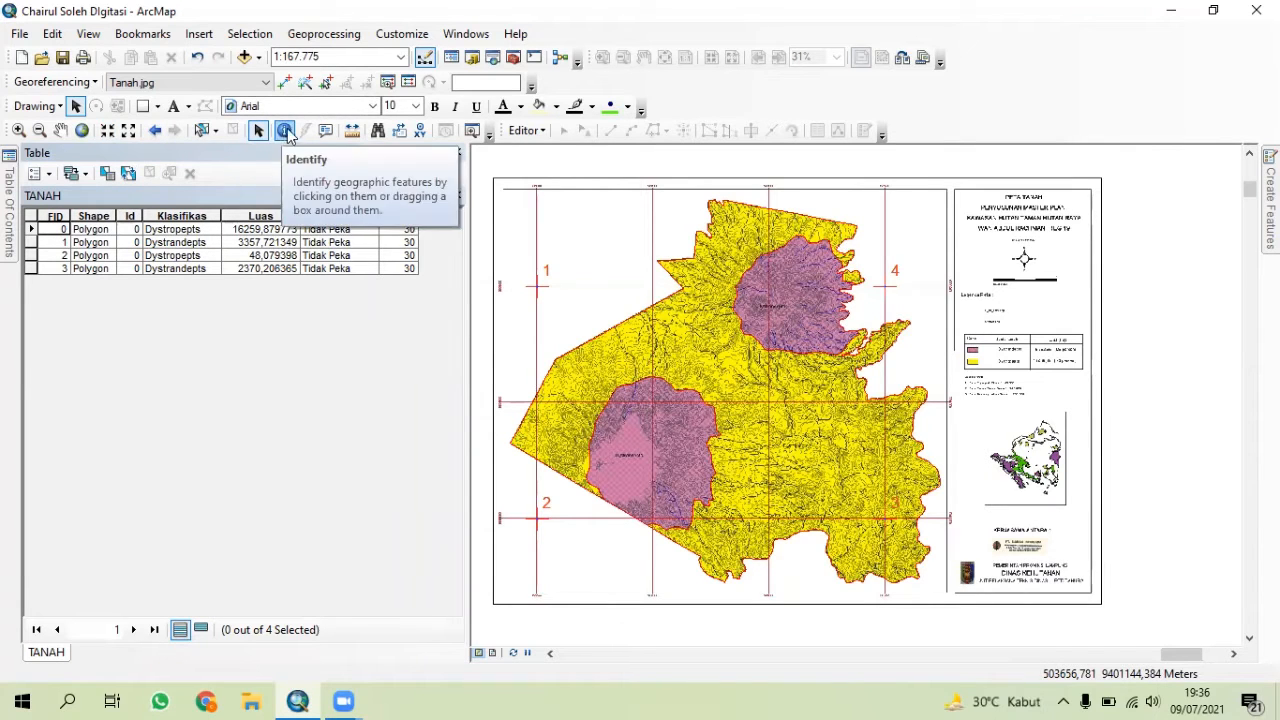
- Select each TANAH polygon on the map in turn to match it with its attribute record, ending with record FID 0
{"action": "left_click", "coordinate": [219, 136]}
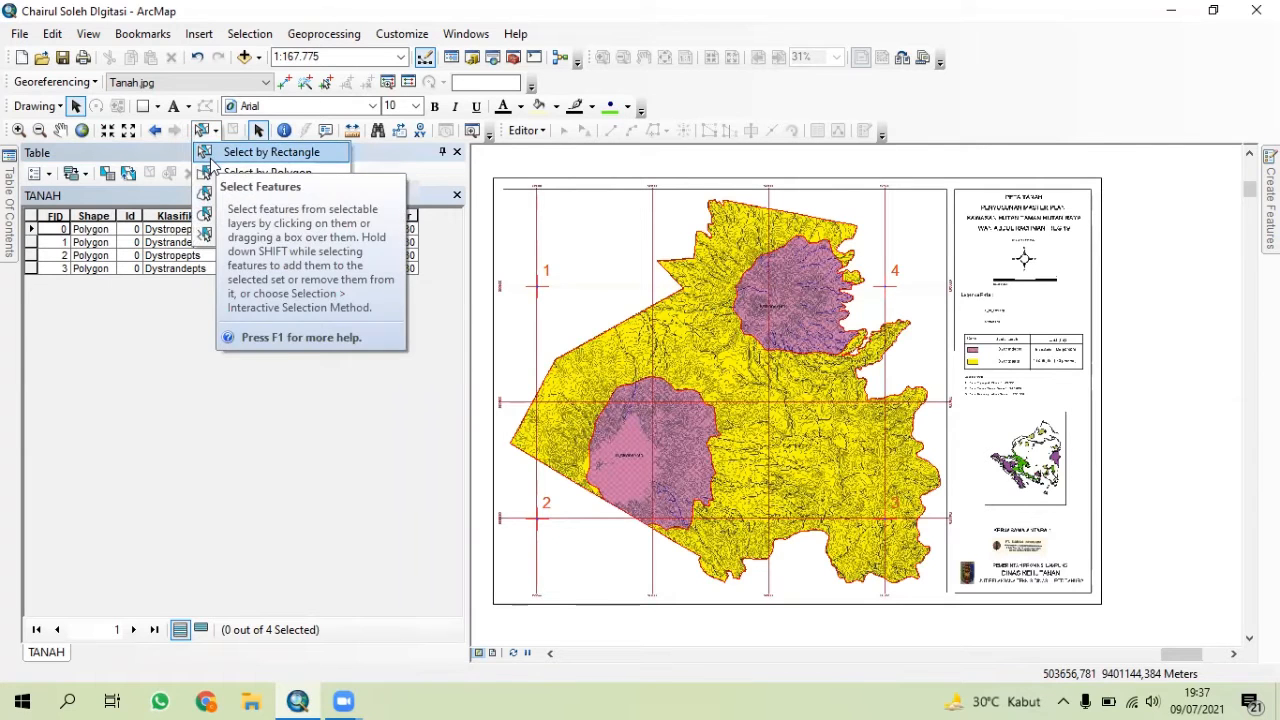
{"action": "left_click", "coordinate": [255, 151]}
{"action": "left_click", "coordinate": [628, 328]}
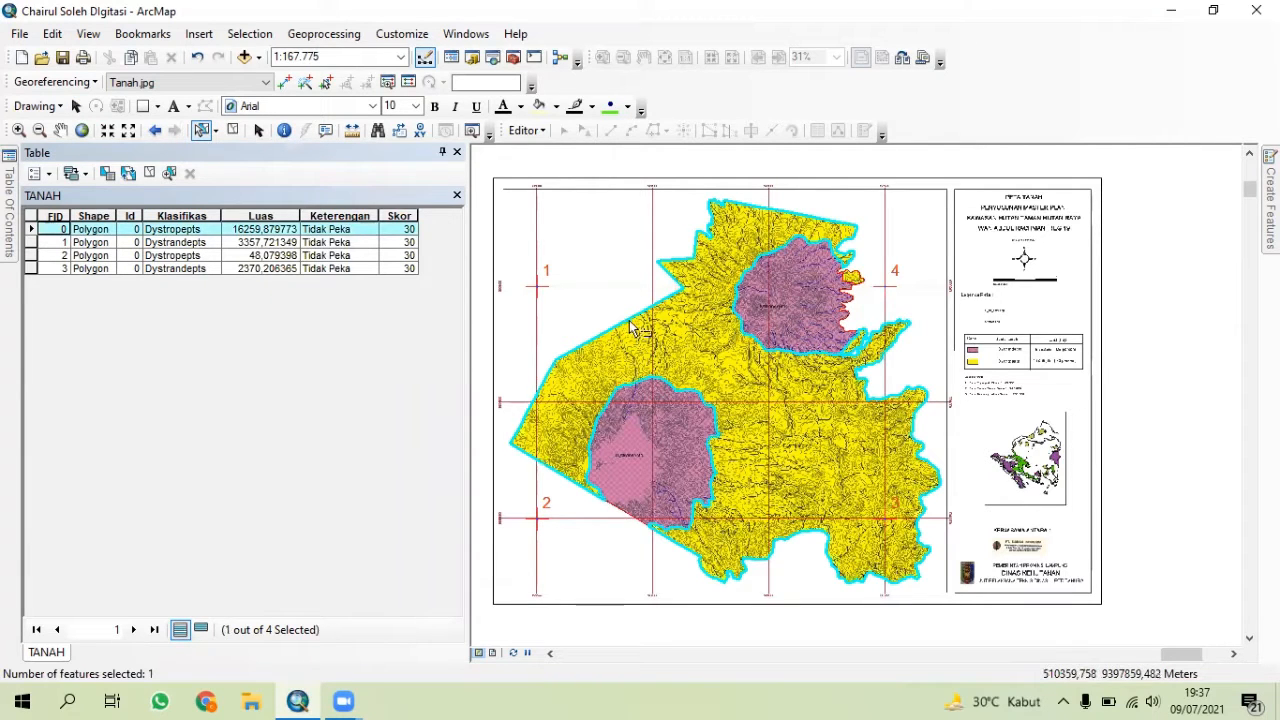
{"action": "left_click", "coordinate": [636, 428]}
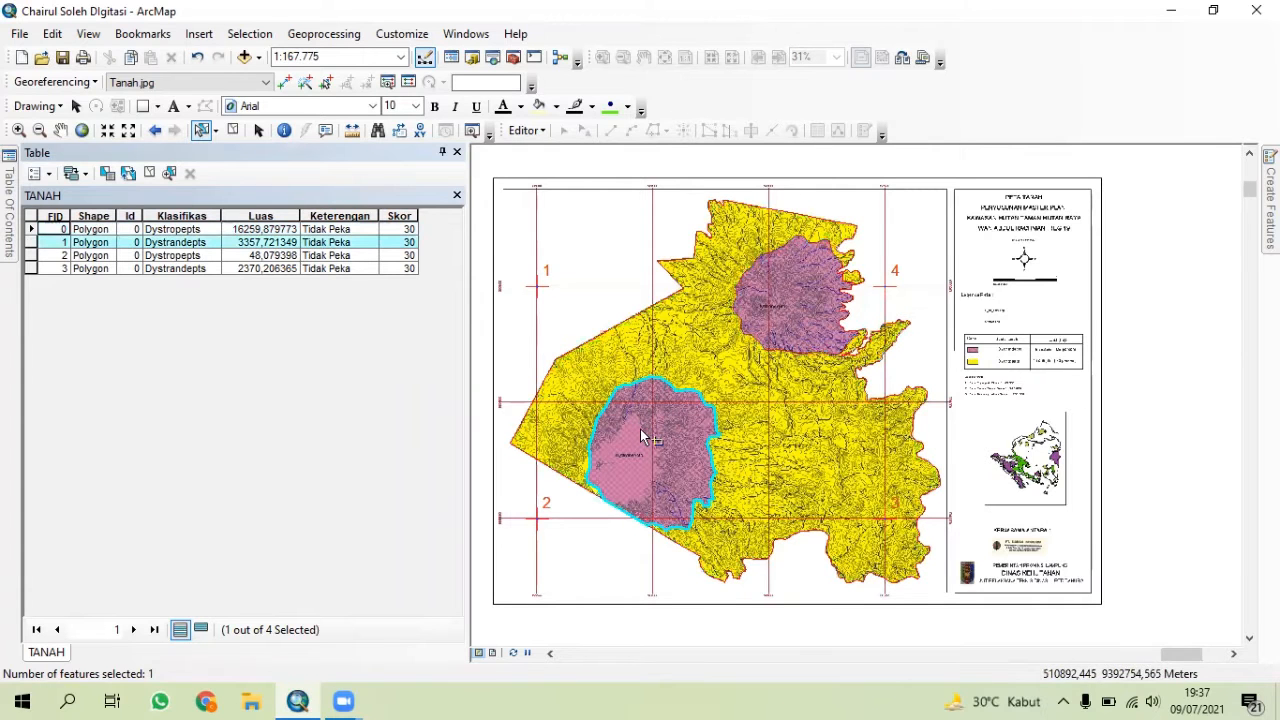
{"action": "left_click", "coordinate": [803, 331]}
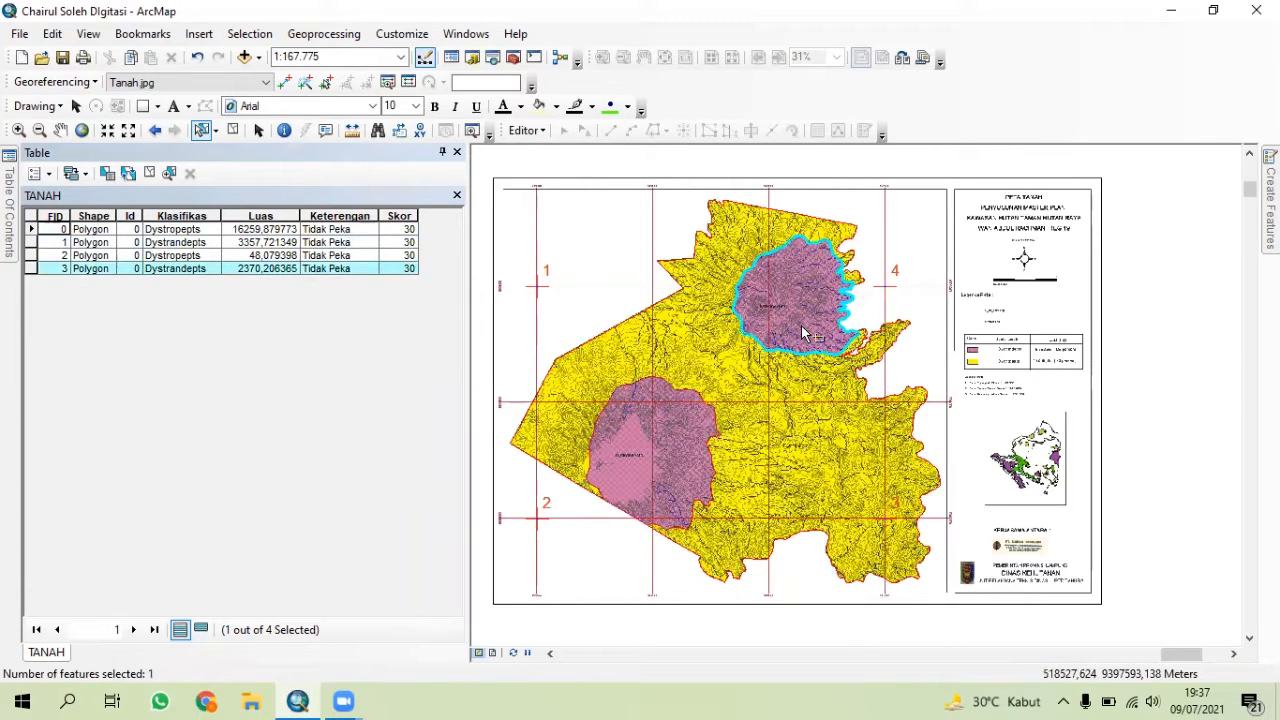
{"action": "left_click", "coordinate": [855, 283]}
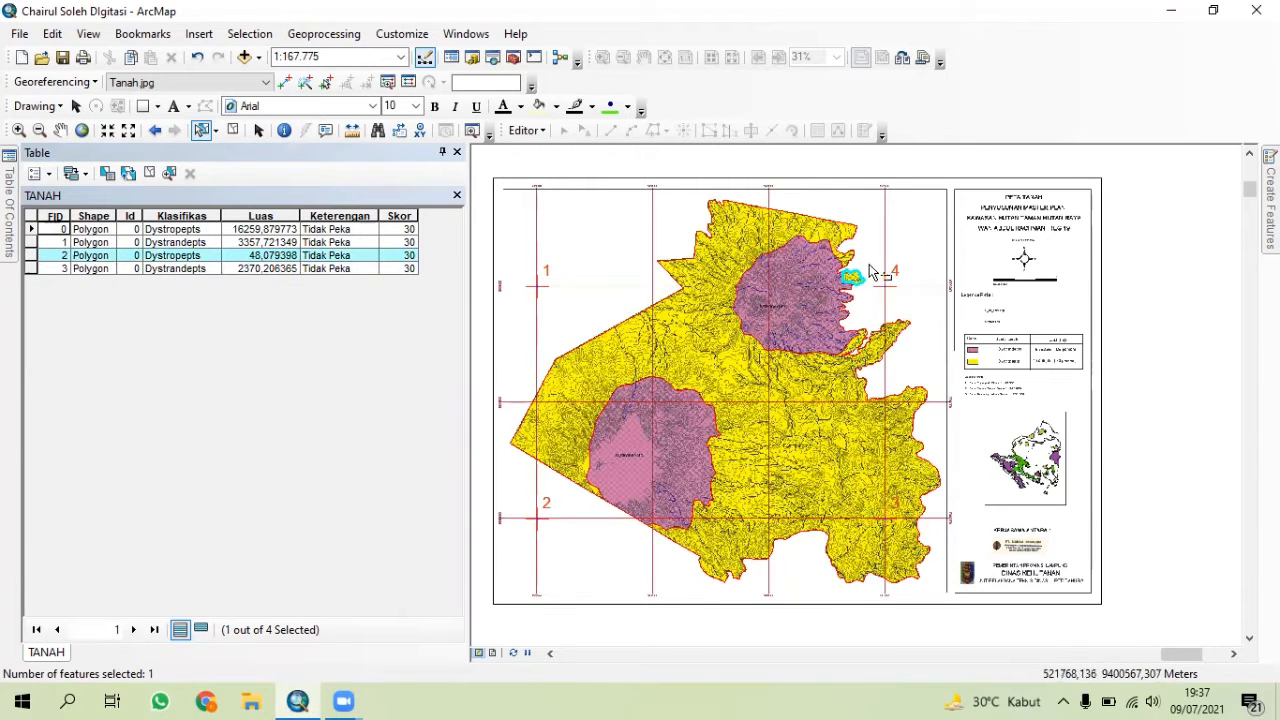
{"action": "scroll", "coordinate": [849, 280], "scroll_direction": "up", "scroll_amount": 1}
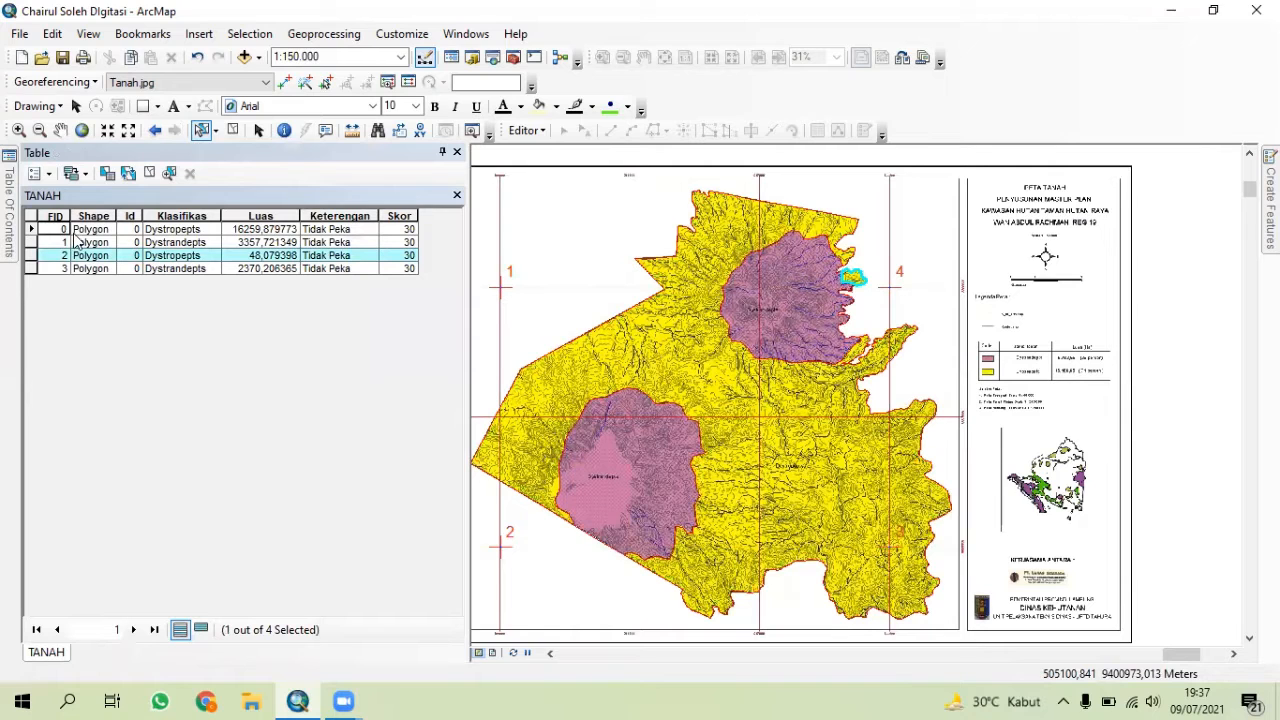
{"action": "left_click", "coordinate": [31, 229]}
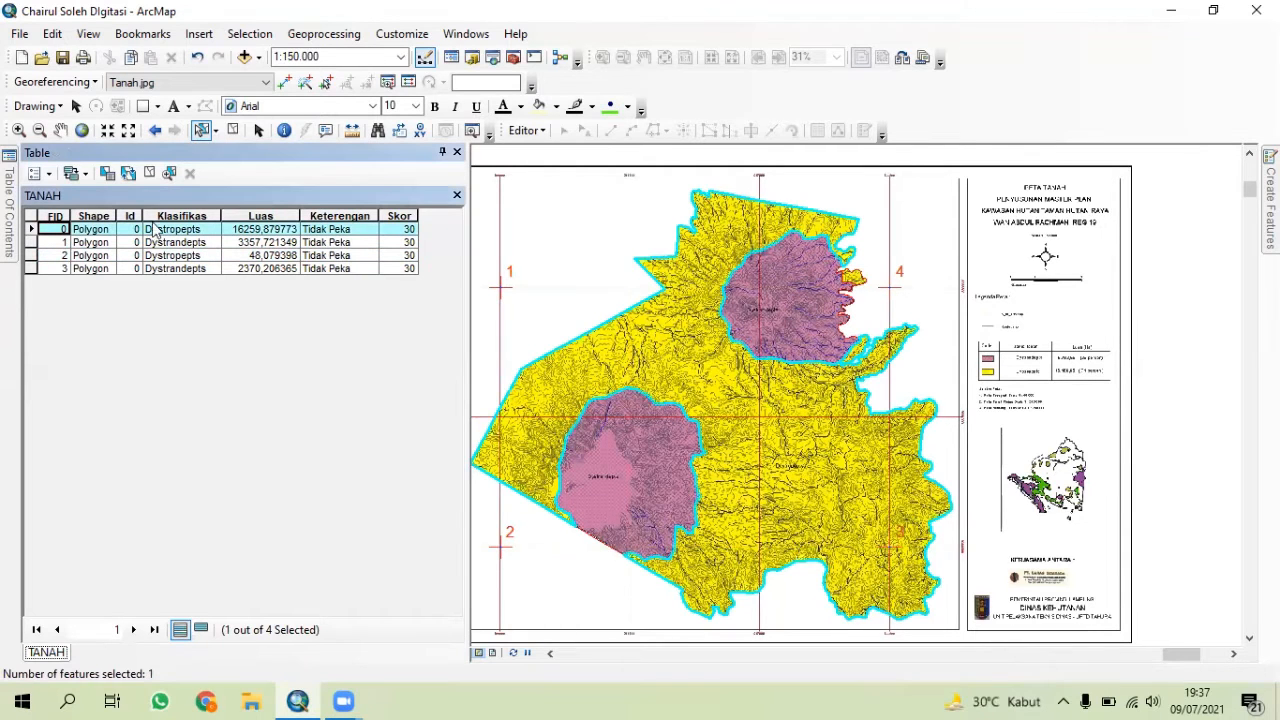
- Add a Text field named Klasifikasi to the TANAH attribute table, accepting the automatic rename to Klasifik_1
{"action": "left_click", "coordinate": [40, 174]}
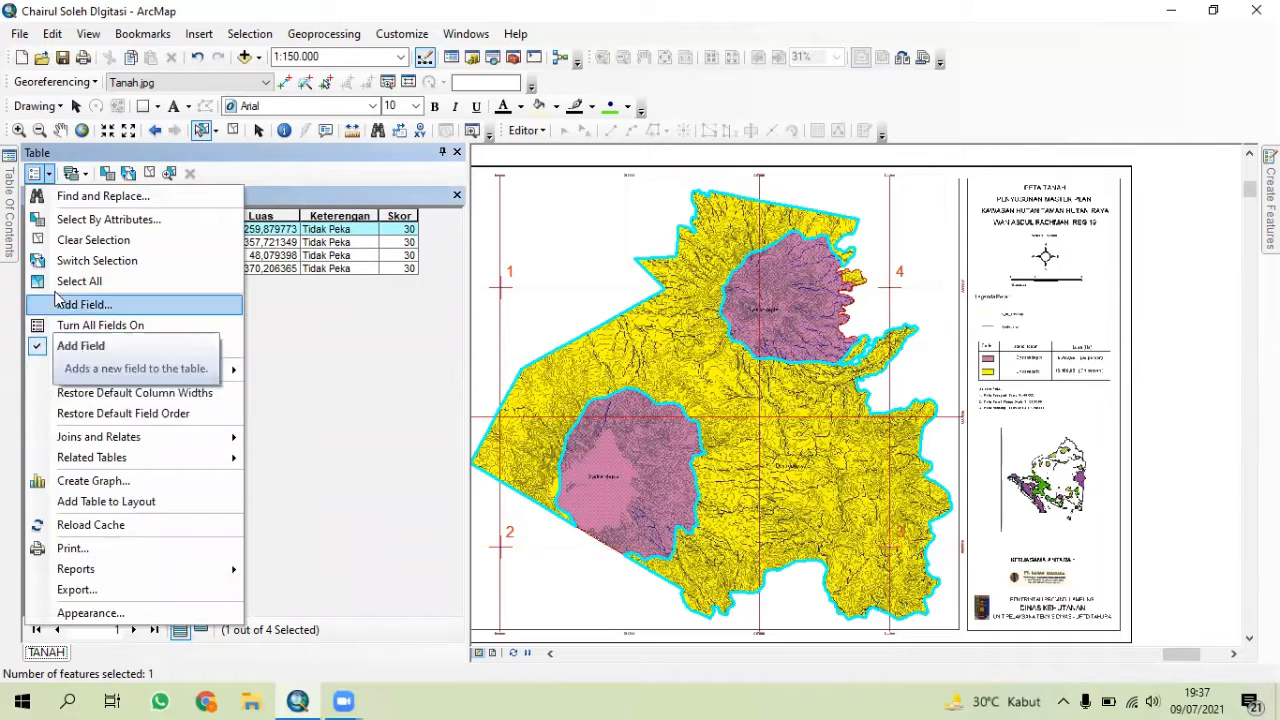
{"action": "left_click", "coordinate": [84, 304]}
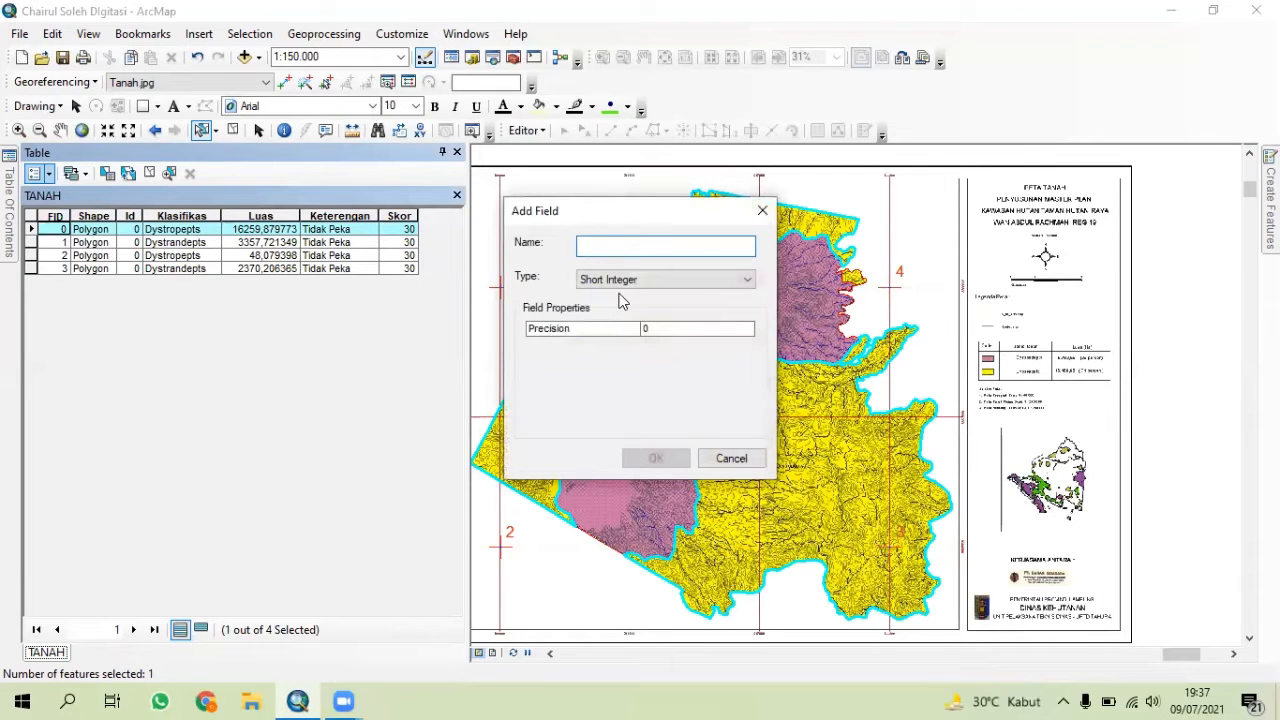
{"action": "type", "text": "L"}
{"action": "key", "text": "BackSpace"}
{"action": "type", "text": "Klasifikasi"}
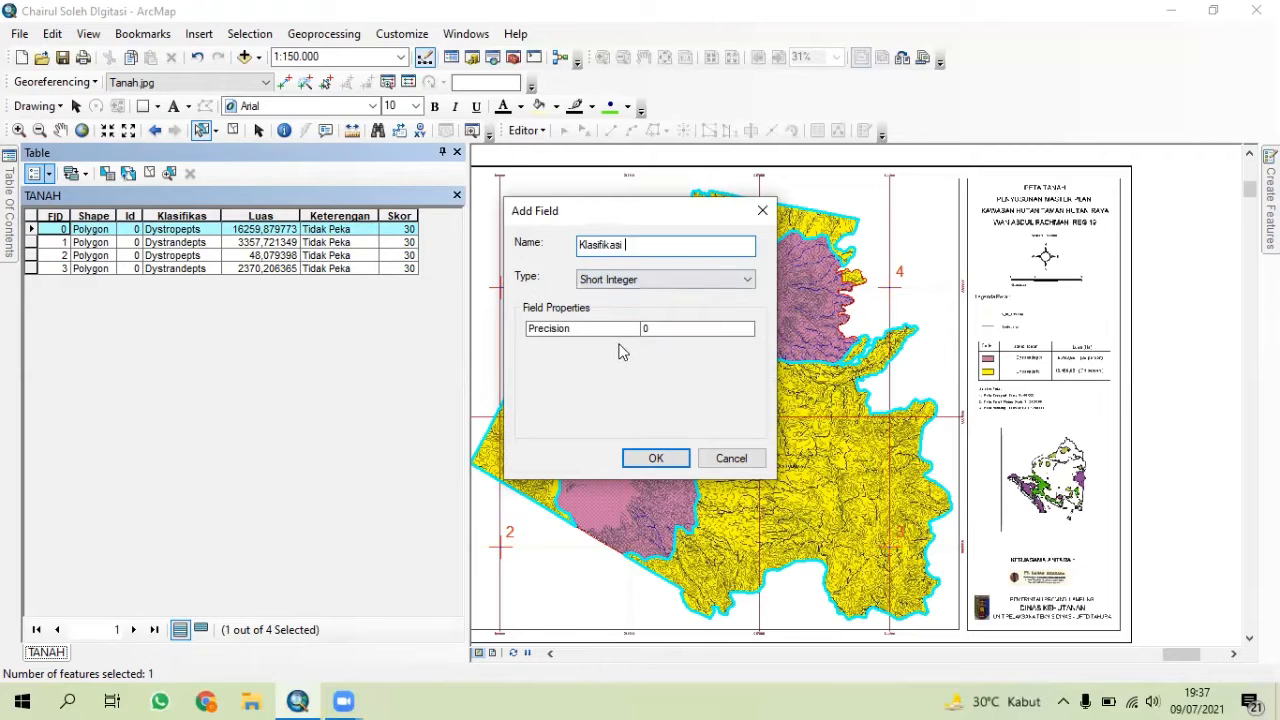
{"action": "left_click", "coordinate": [632, 279]}
{"action": "left_click", "coordinate": [643, 345]}
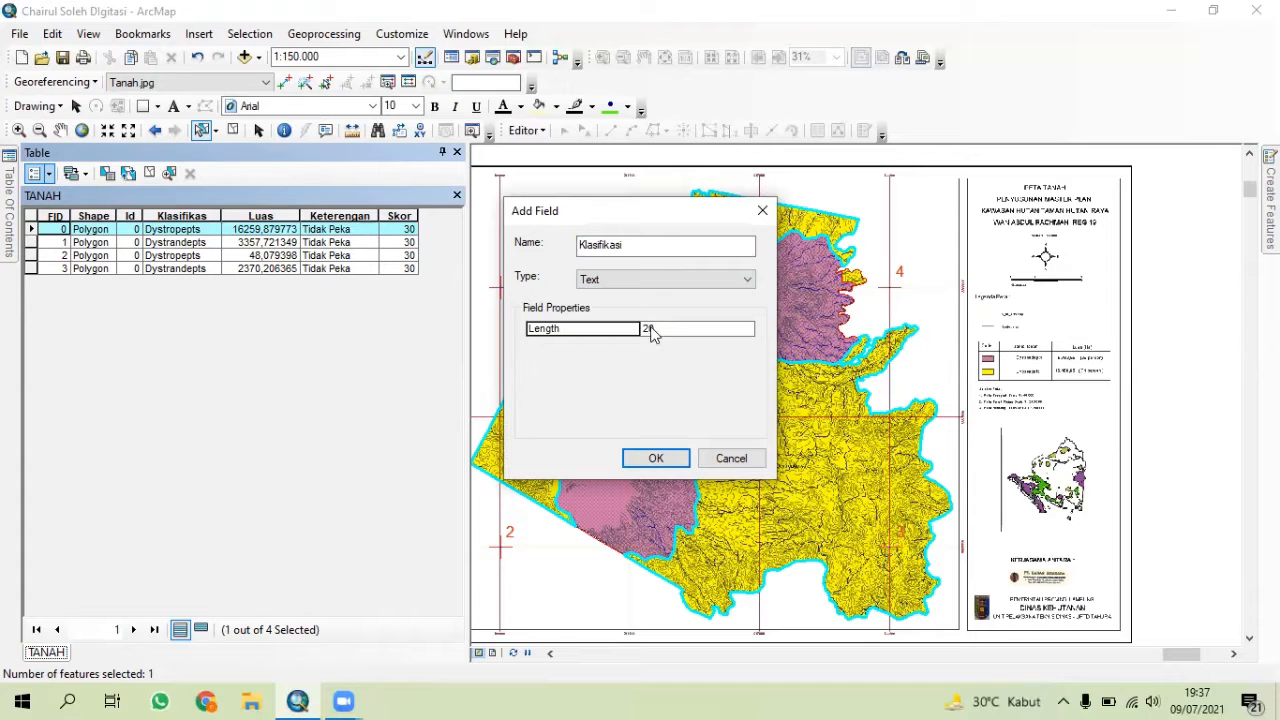
{"action": "left_click", "coordinate": [660, 458]}
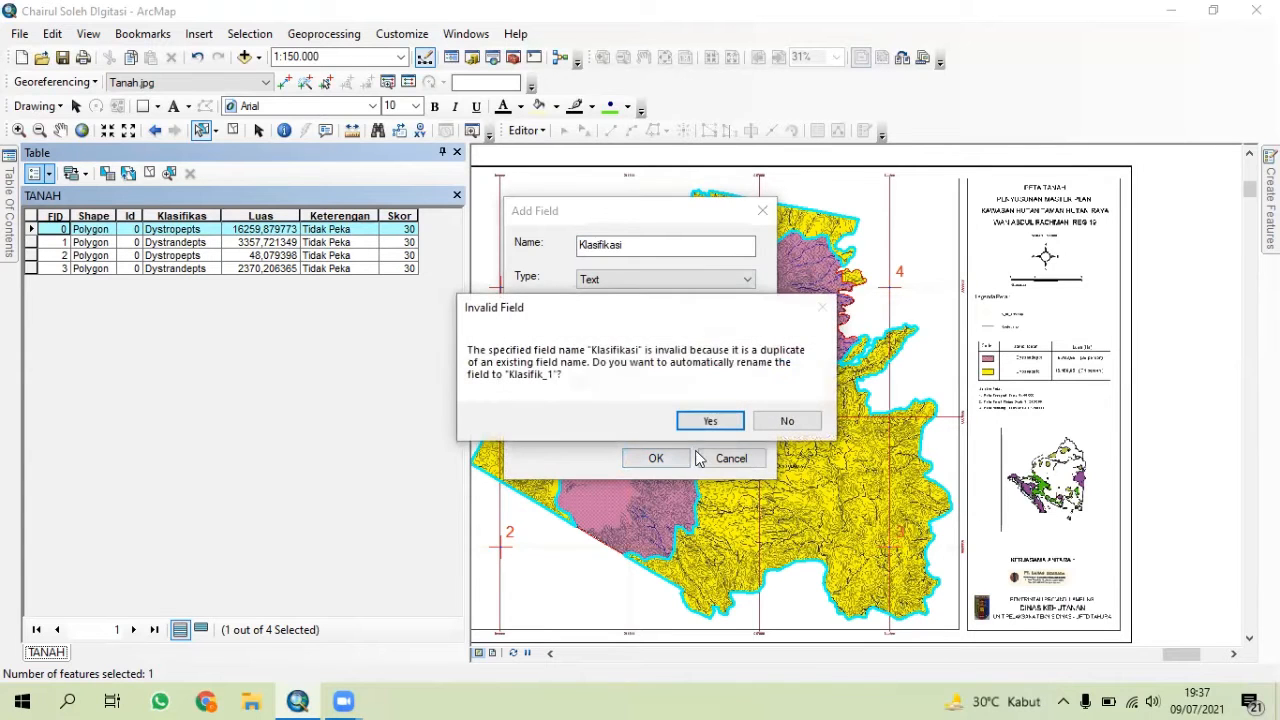
{"action": "left_click", "coordinate": [710, 420]}
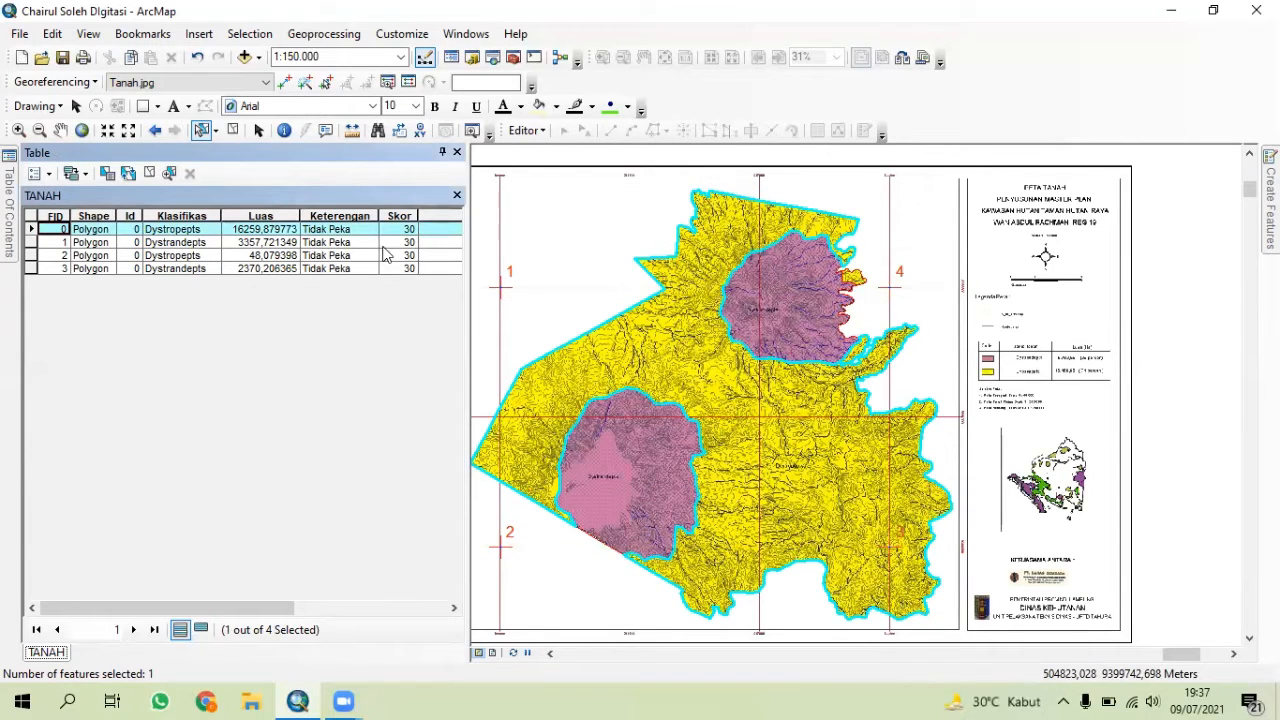
- Narrow the new Klasifik_1 column in the TANAH attribute table
{"action": "left_click_drag", "start_coordinate": [197, 610], "coordinate": [437, 632]}
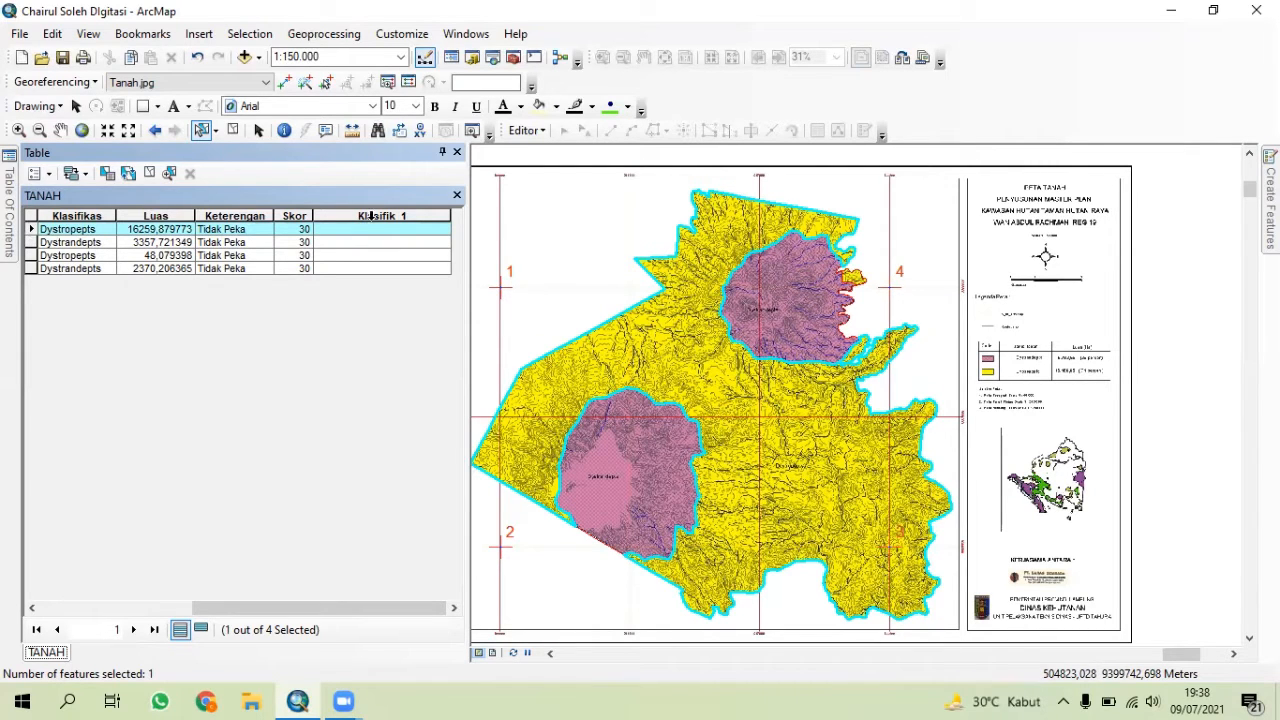
{"action": "left_click_drag", "start_coordinate": [450, 216], "coordinate": [374, 218]}
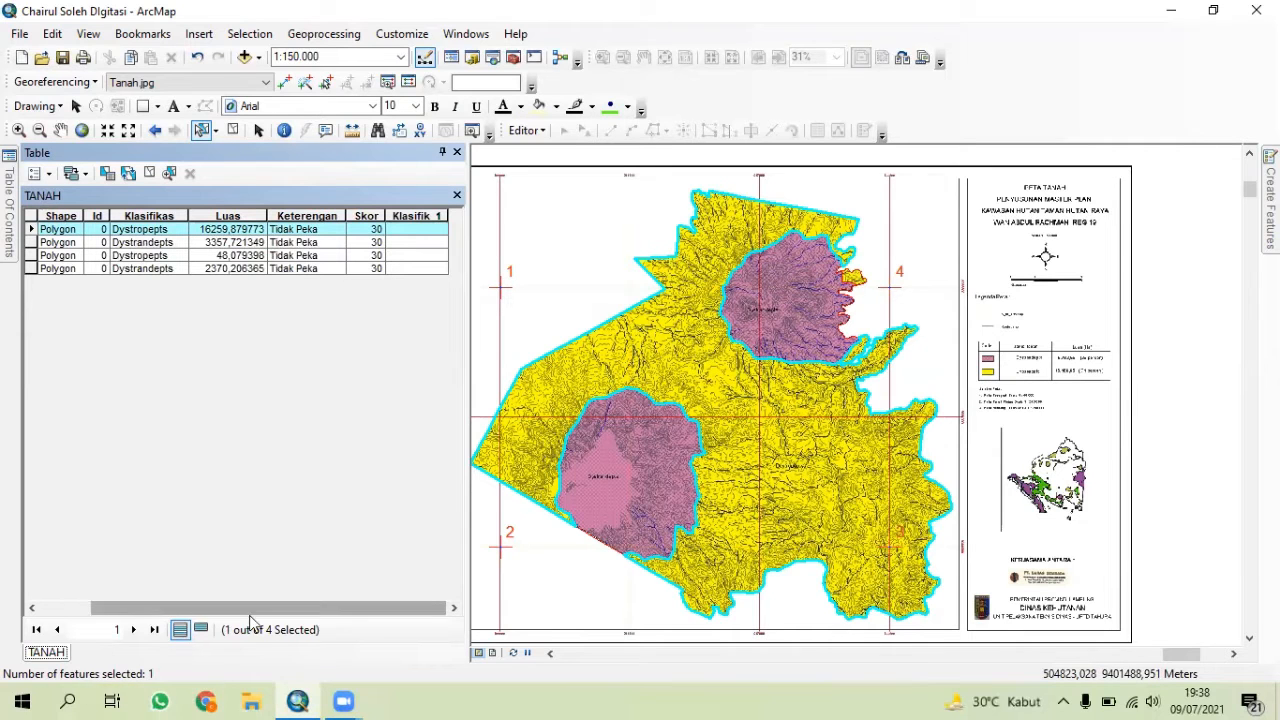
{"action": "left_click_drag", "start_coordinate": [224, 616], "coordinate": [250, 620]}
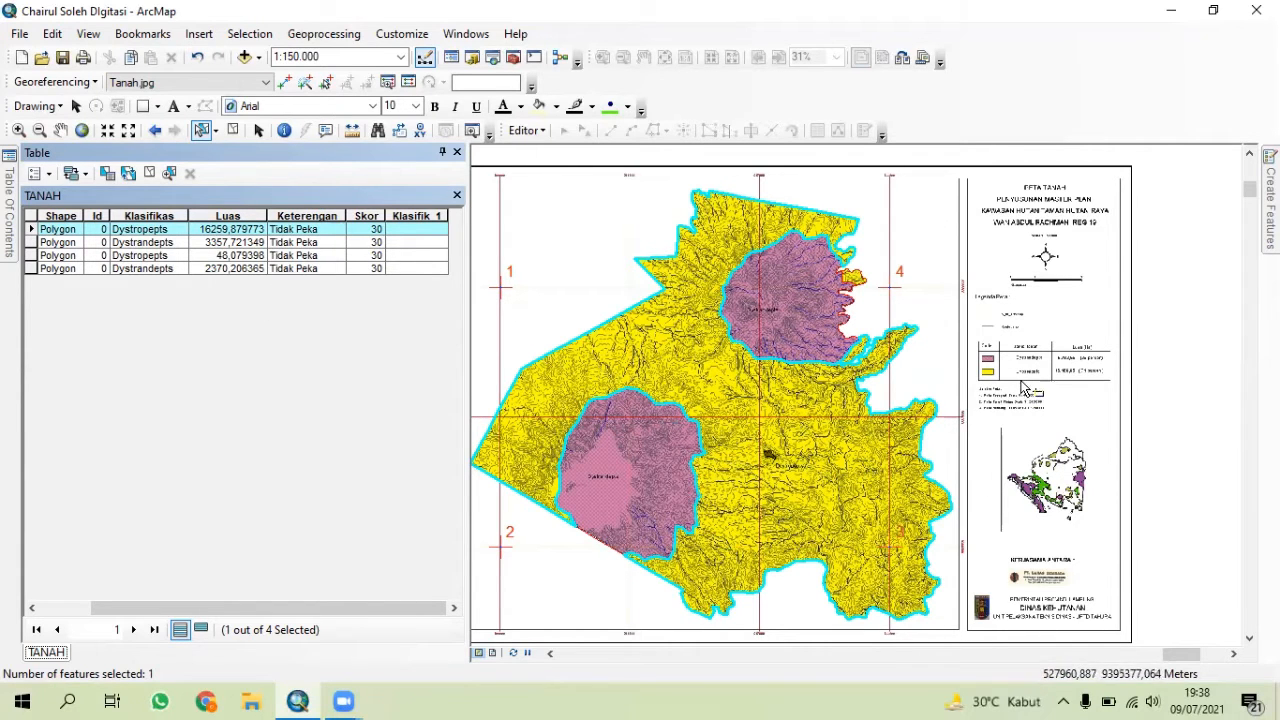
- Examine the soil map's legend for the soil type names and their areas
{"action": "scroll", "coordinate": [1022, 381], "scroll_direction": "up", "scroll_amount": 3}
{"action": "scroll", "coordinate": [1017, 375], "scroll_direction": "down", "scroll_amount": 3}
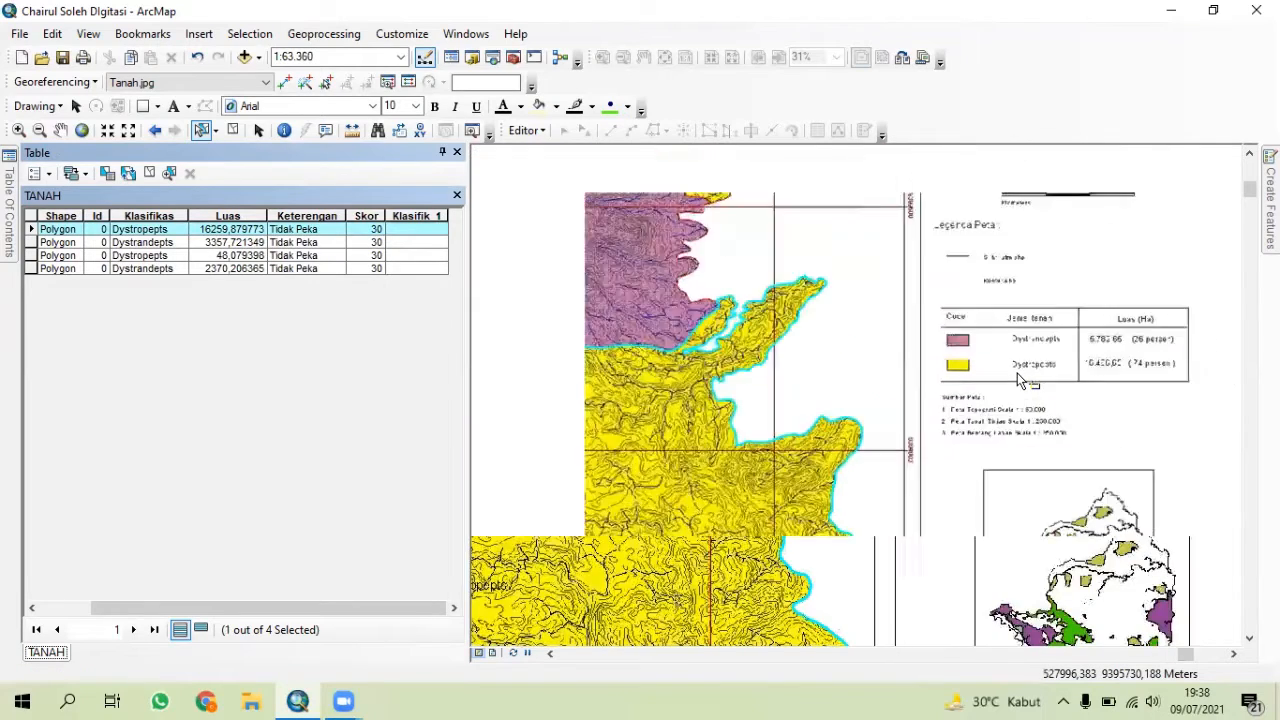
{"action": "scroll", "coordinate": [1017, 375], "scroll_direction": "up", "scroll_amount": 3}
{"action": "scroll", "coordinate": [1017, 379], "scroll_direction": "up", "scroll_amount": 1}
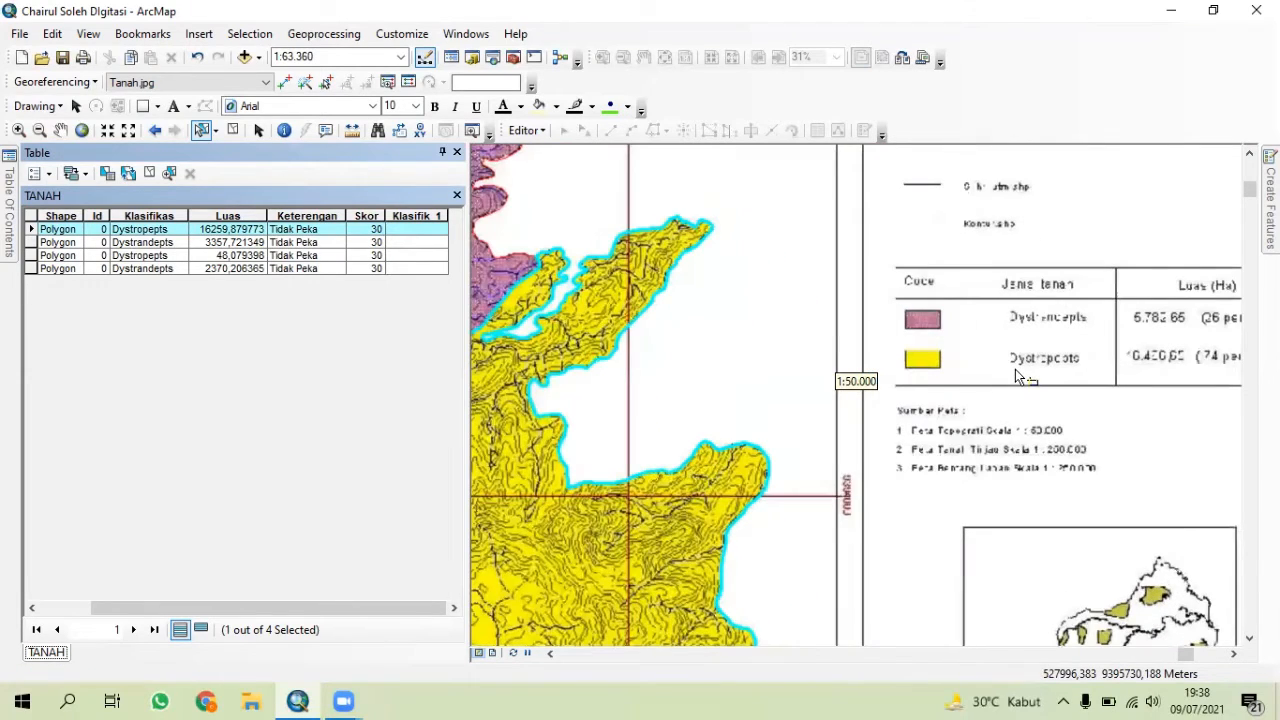
{"action": "scroll", "coordinate": [1015, 372], "scroll_direction": "down", "scroll_amount": 8}
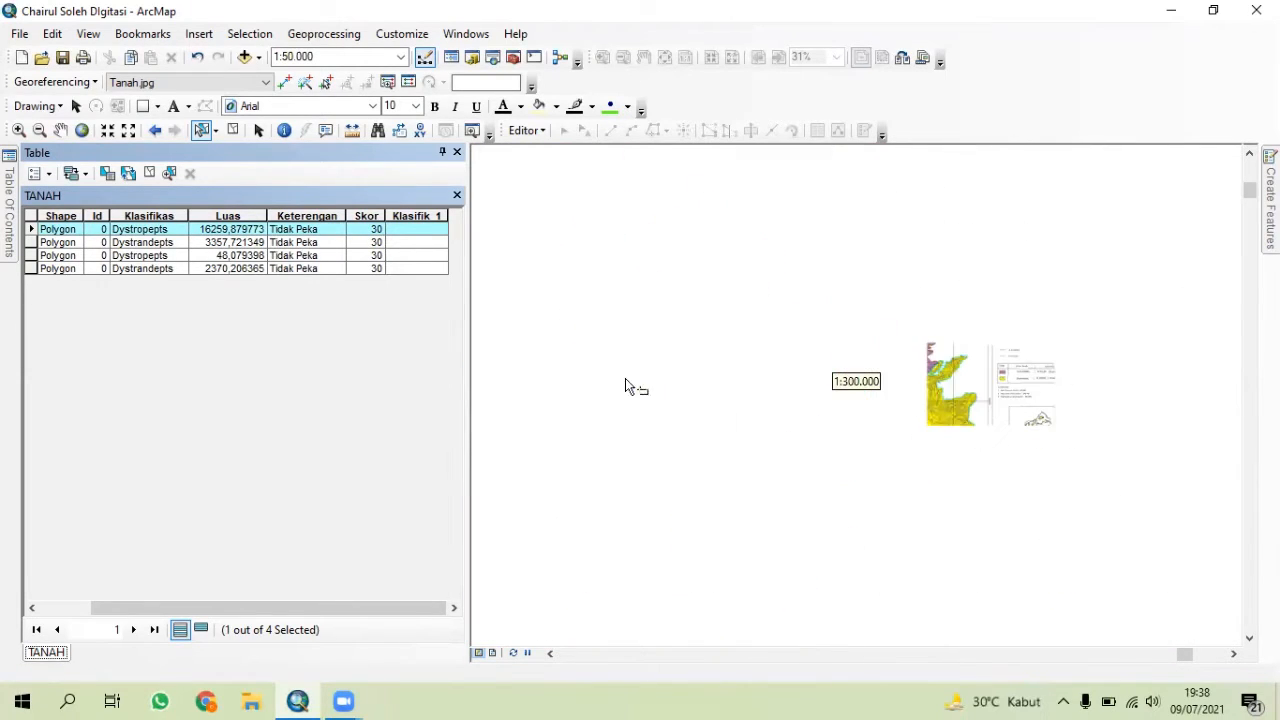
- Fill Klasifik_1 with the string "Dystropepts" for the selected TANAH record using the Field Calculator
{"action": "right_click", "coordinate": [404, 217]}
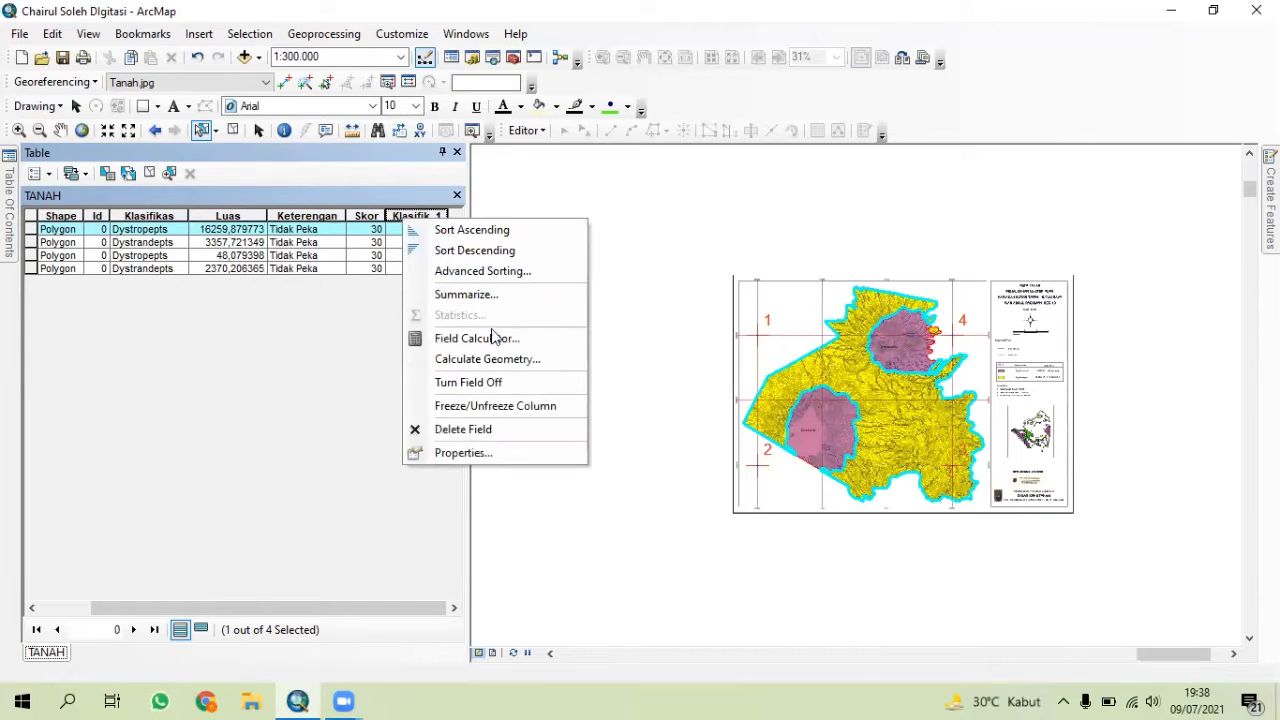
{"action": "left_click", "coordinate": [491, 338]}
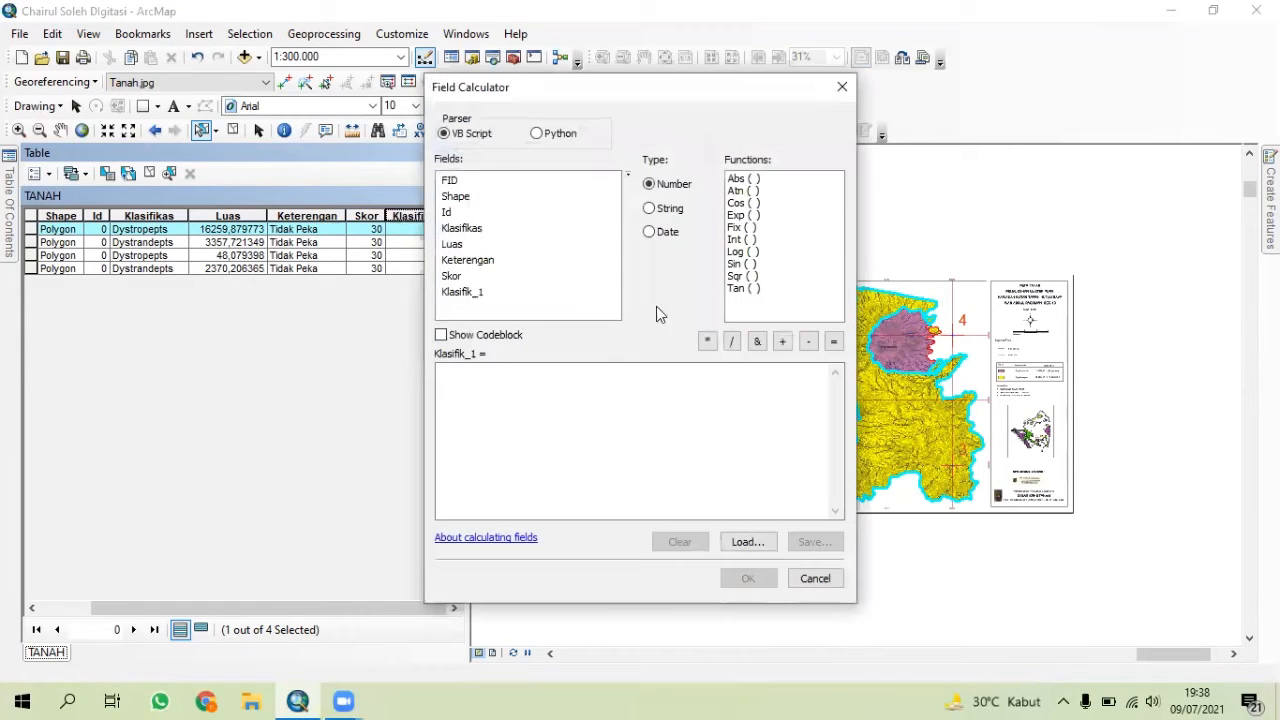
{"action": "left_click", "coordinate": [666, 213]}
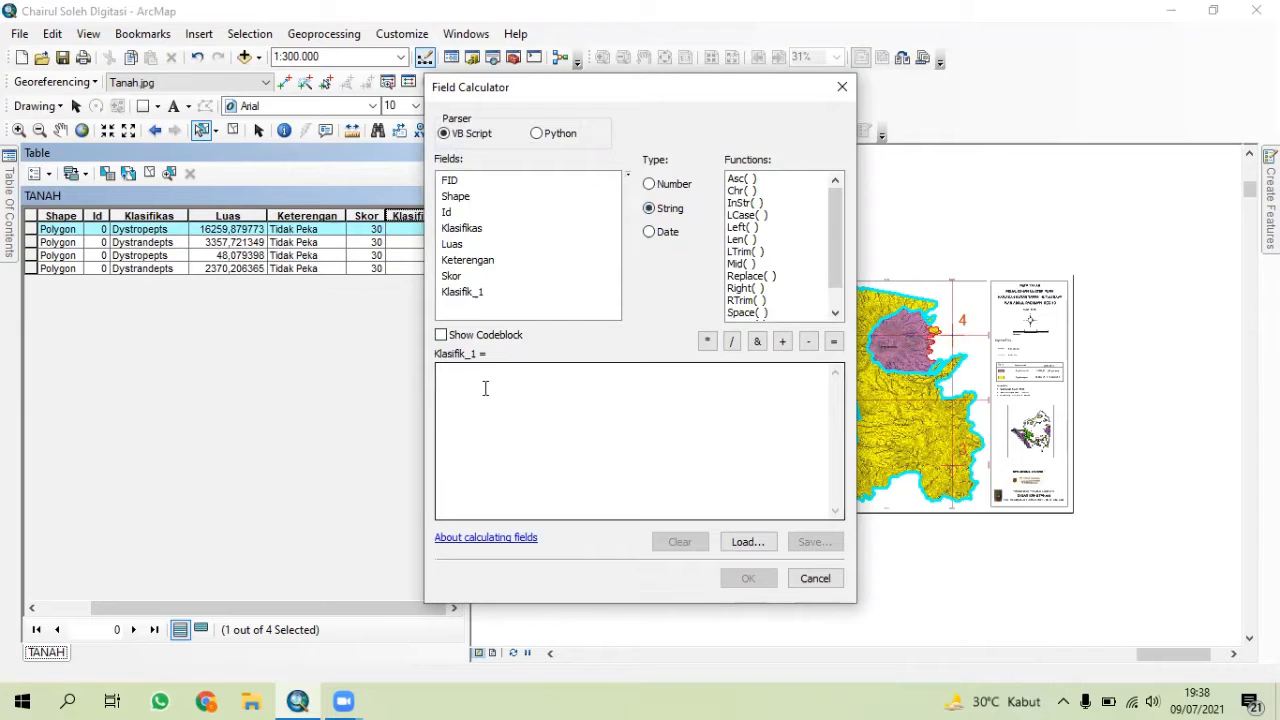
{"action": "left_click", "coordinate": [485, 380]}
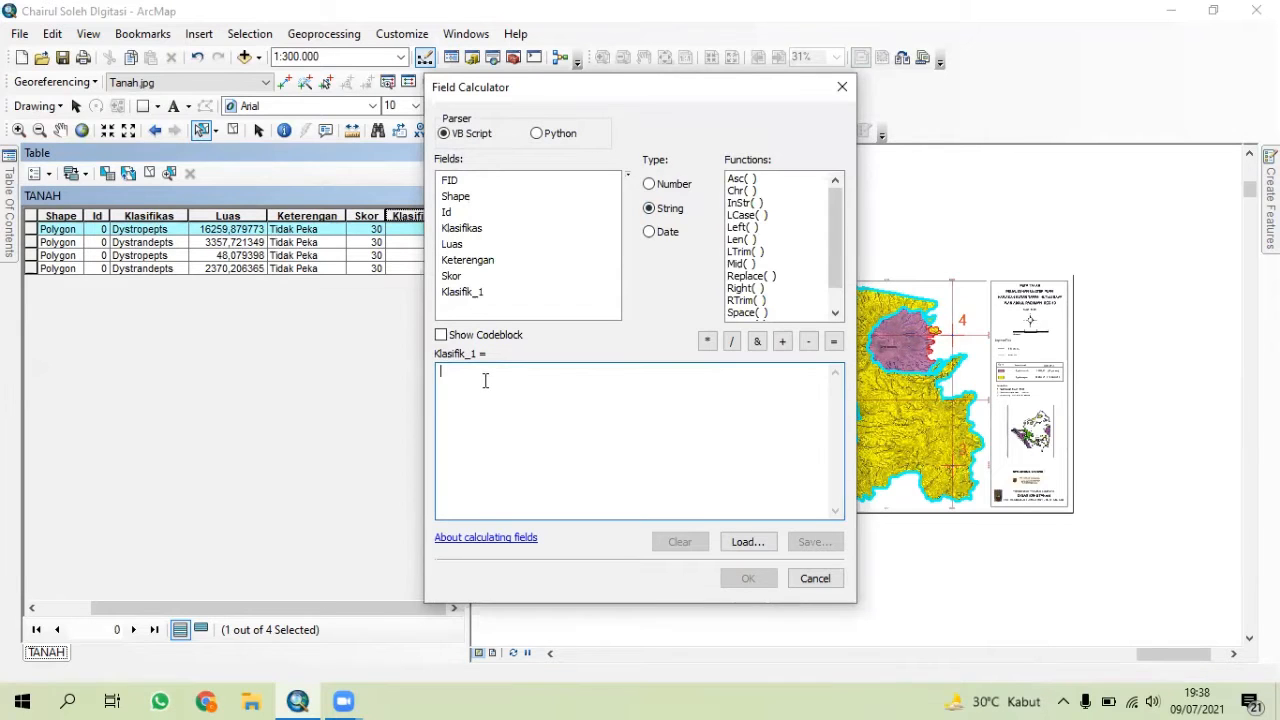
{"action": "type", "text": "'"}
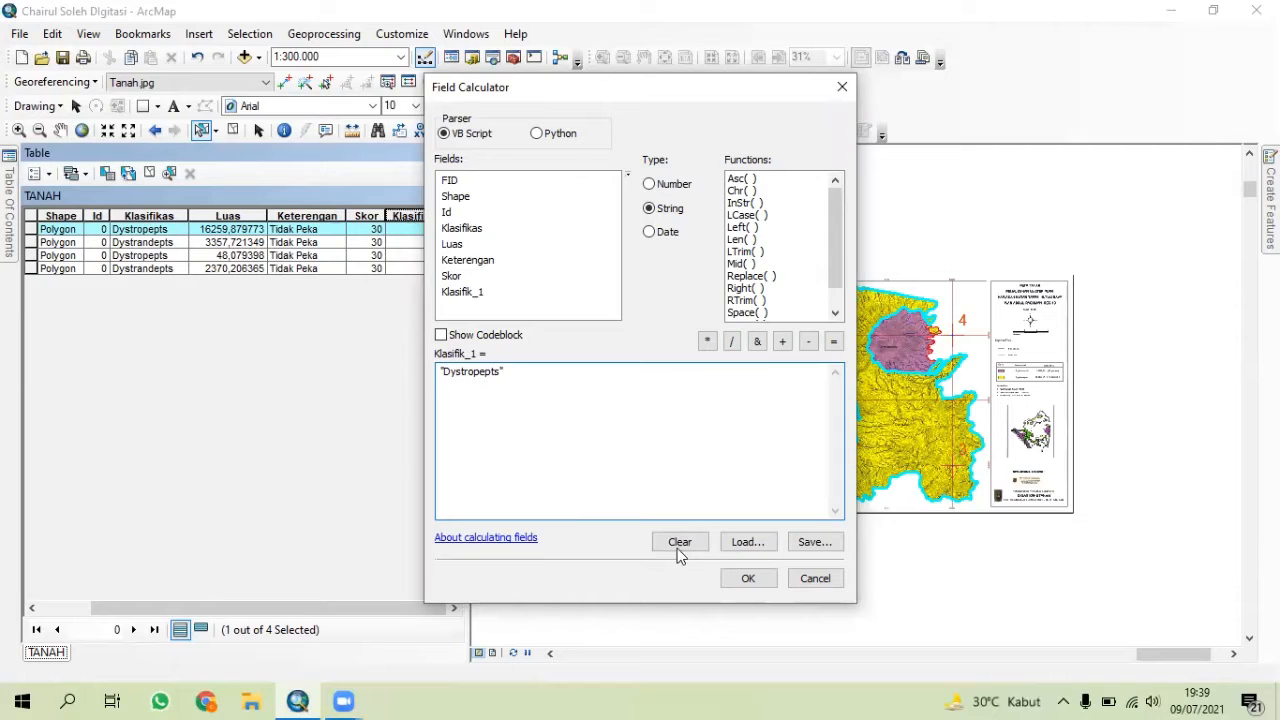
{"action": "left_click", "coordinate": [743, 580]}
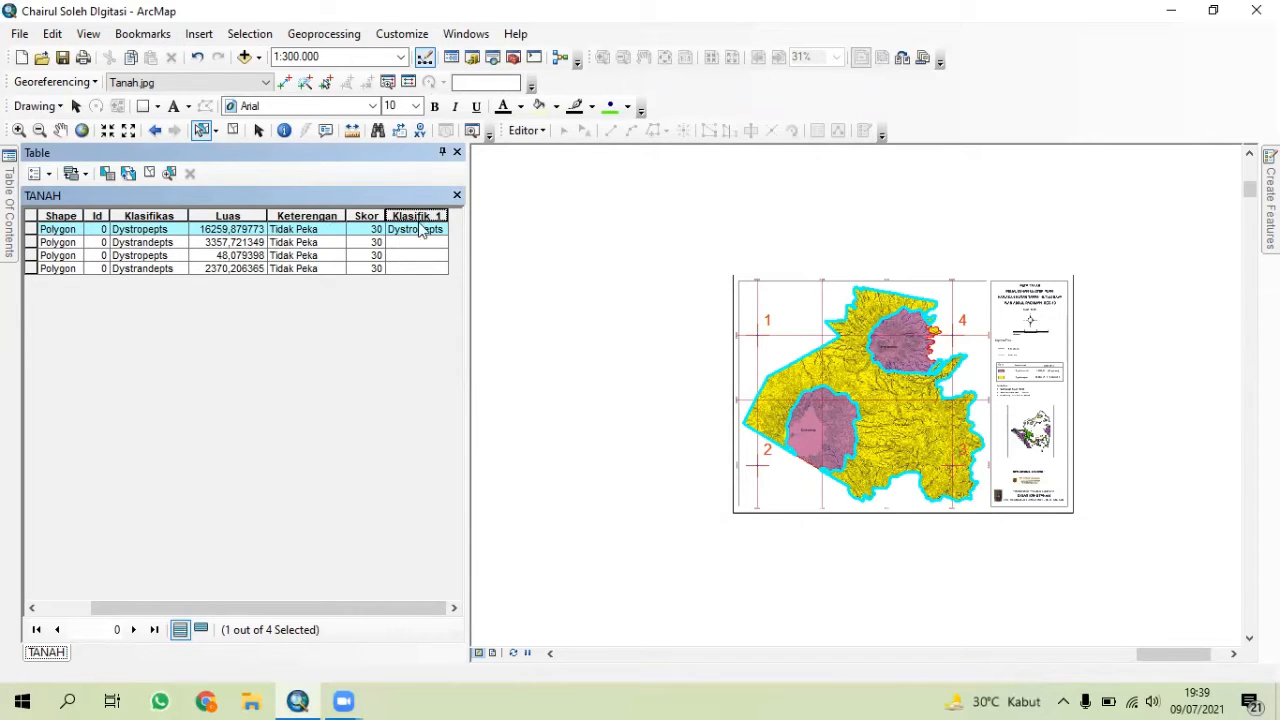
- Add a Double field named Luas with precision 5 and scale 5 to the TANAH table, accepting the automatic rename to Luas_1
{"action": "left_click", "coordinate": [36, 174]}
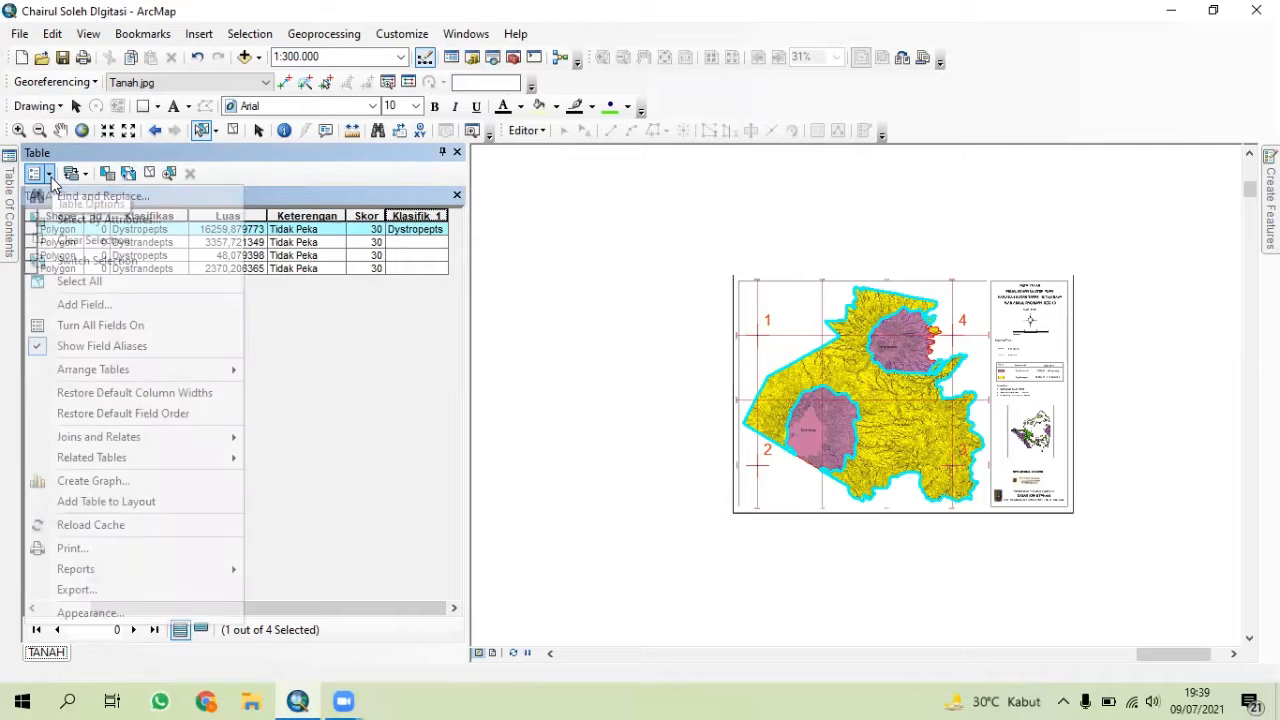
{"action": "mouse_move", "coordinate": [131, 372]}
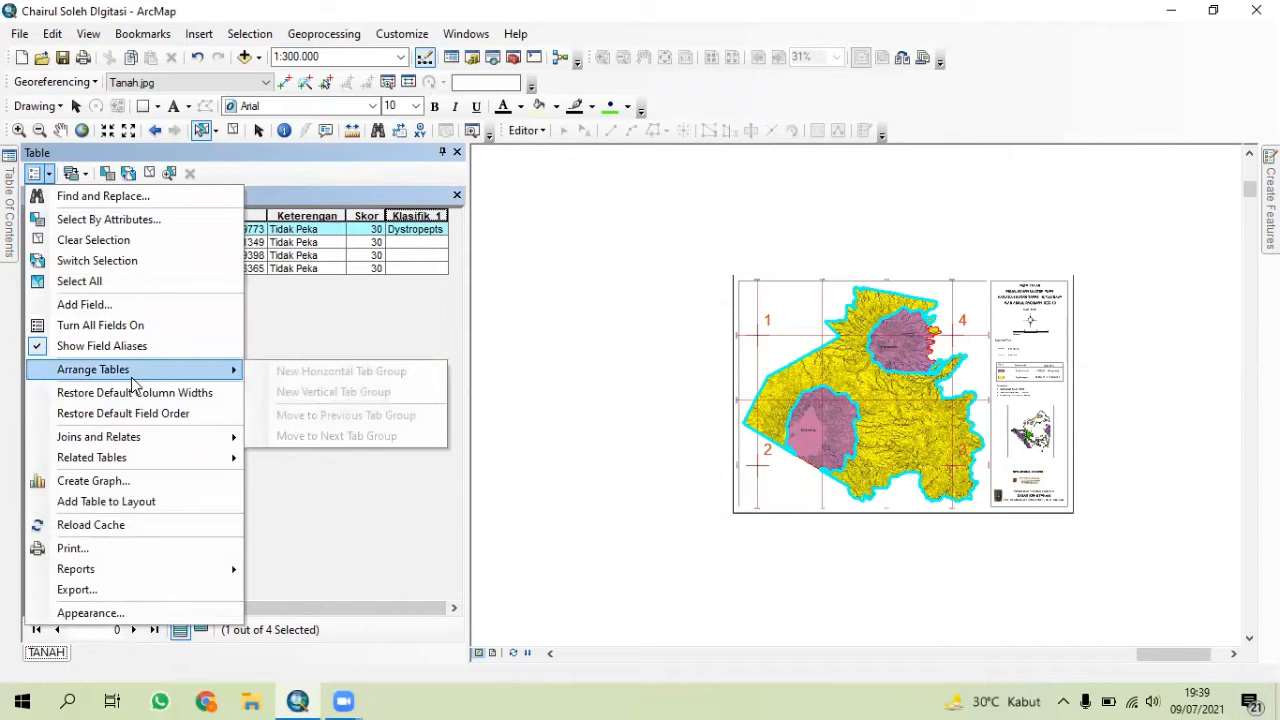
{"action": "left_click", "coordinate": [137, 305]}
{"action": "type", "text": "Luas"}
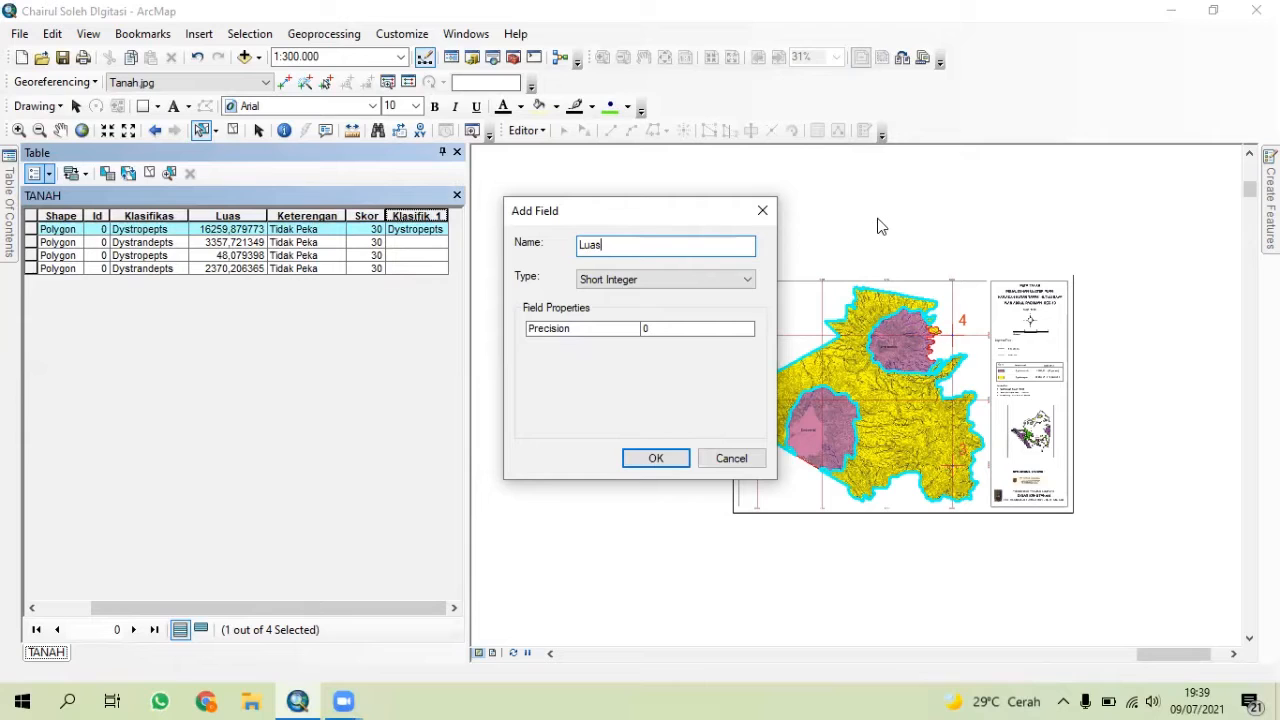
{"action": "left_click", "coordinate": [667, 283]}
{"action": "left_click", "coordinate": [652, 340]}
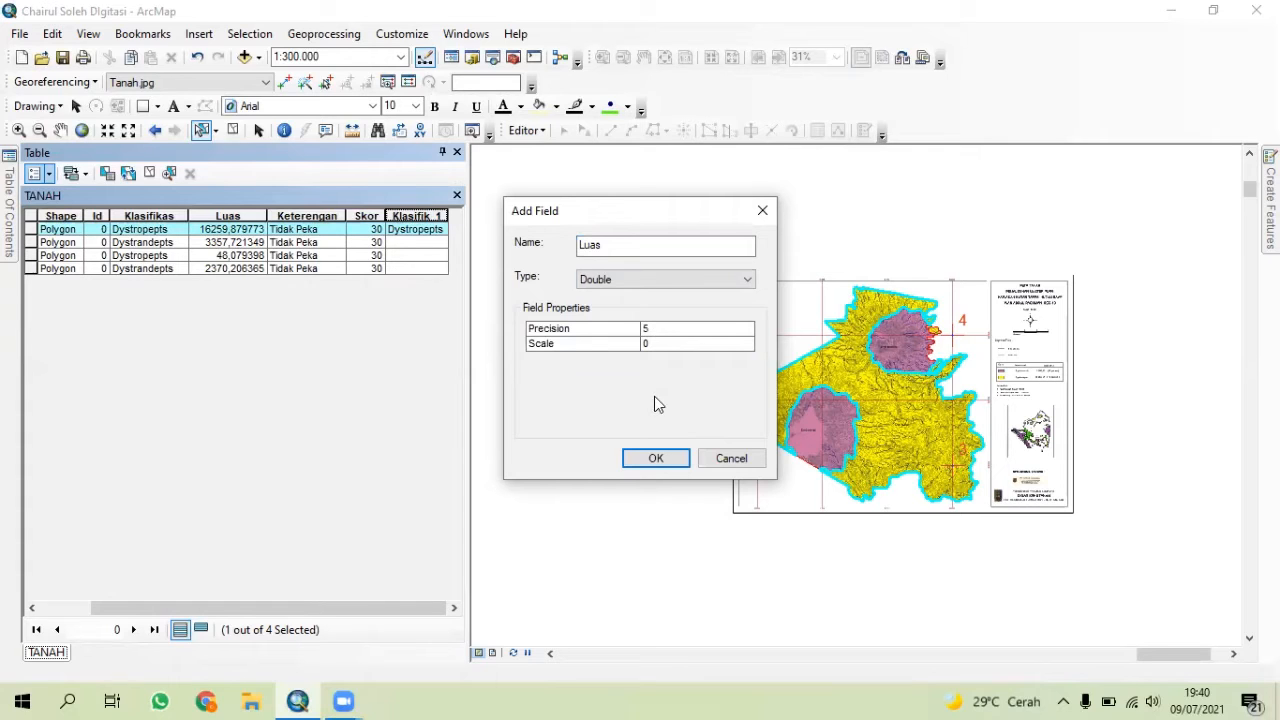
{"action": "left_click", "coordinate": [665, 344]}
{"action": "key", "text": "BackSpace"}
{"action": "type", "text": "5"}
{"action": "left_click", "coordinate": [655, 459]}
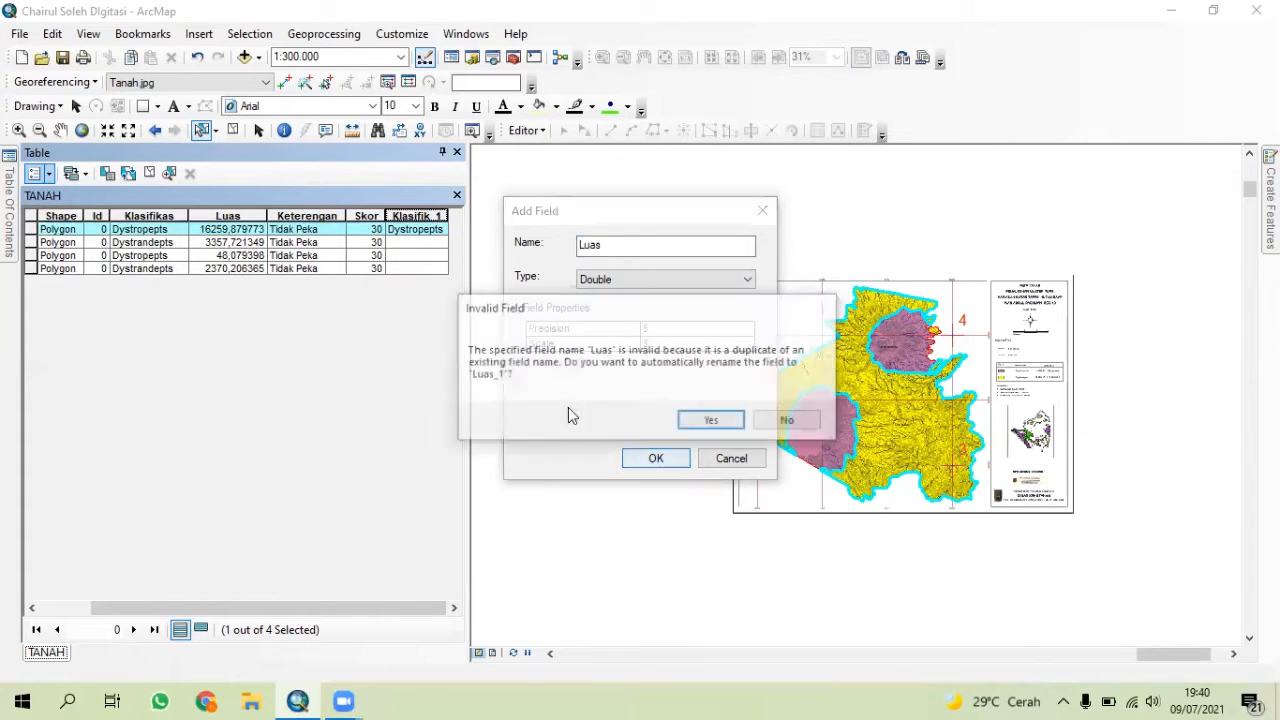
{"action": "left_click", "coordinate": [711, 422]}
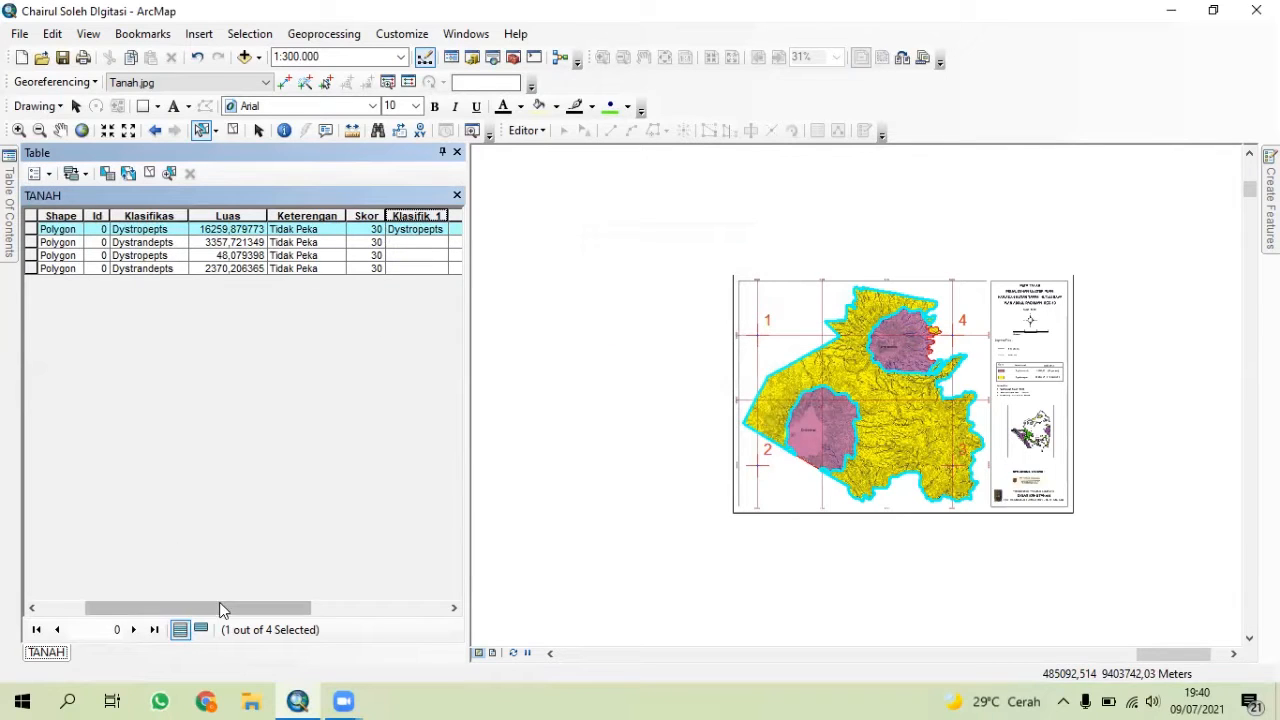
- Calculate the selected record's area in hectares into Luas_1 with Calculate Geometry and narrow that column
{"action": "left_click_drag", "start_coordinate": [220, 607], "coordinate": [311, 613]}
{"action": "right_click", "coordinate": [432, 216]}
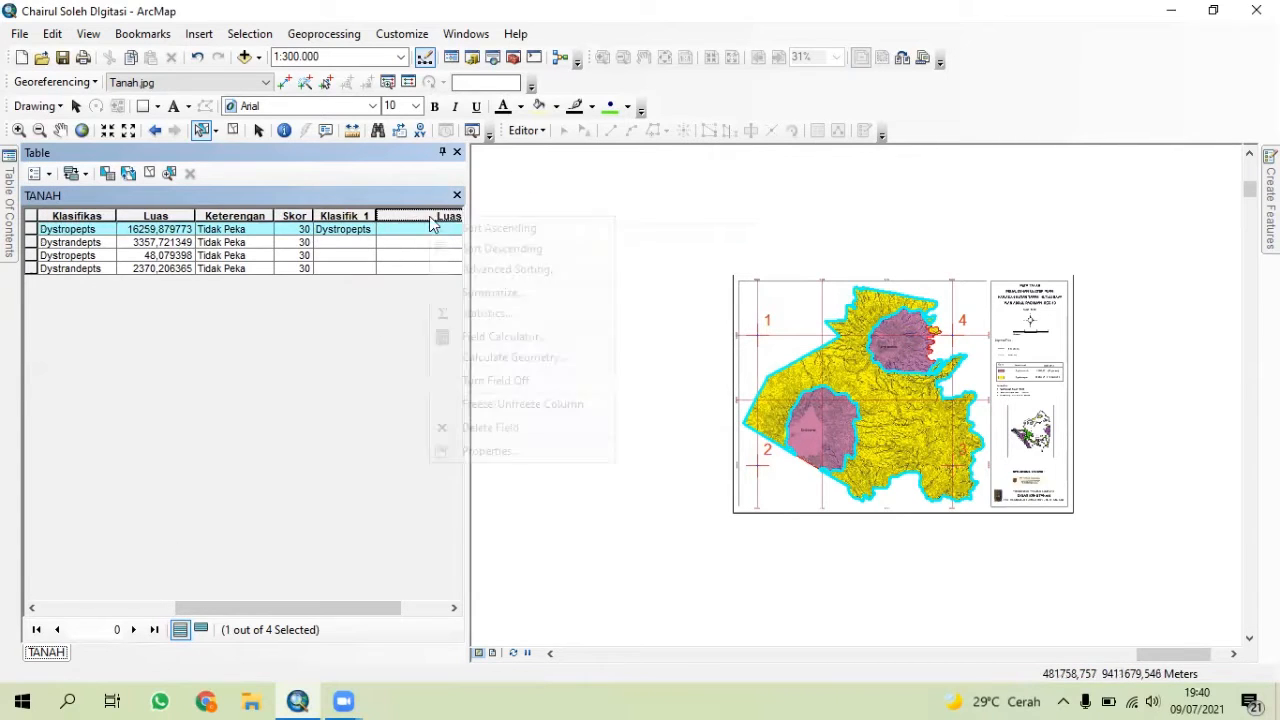
{"action": "left_click", "coordinate": [512, 357]}
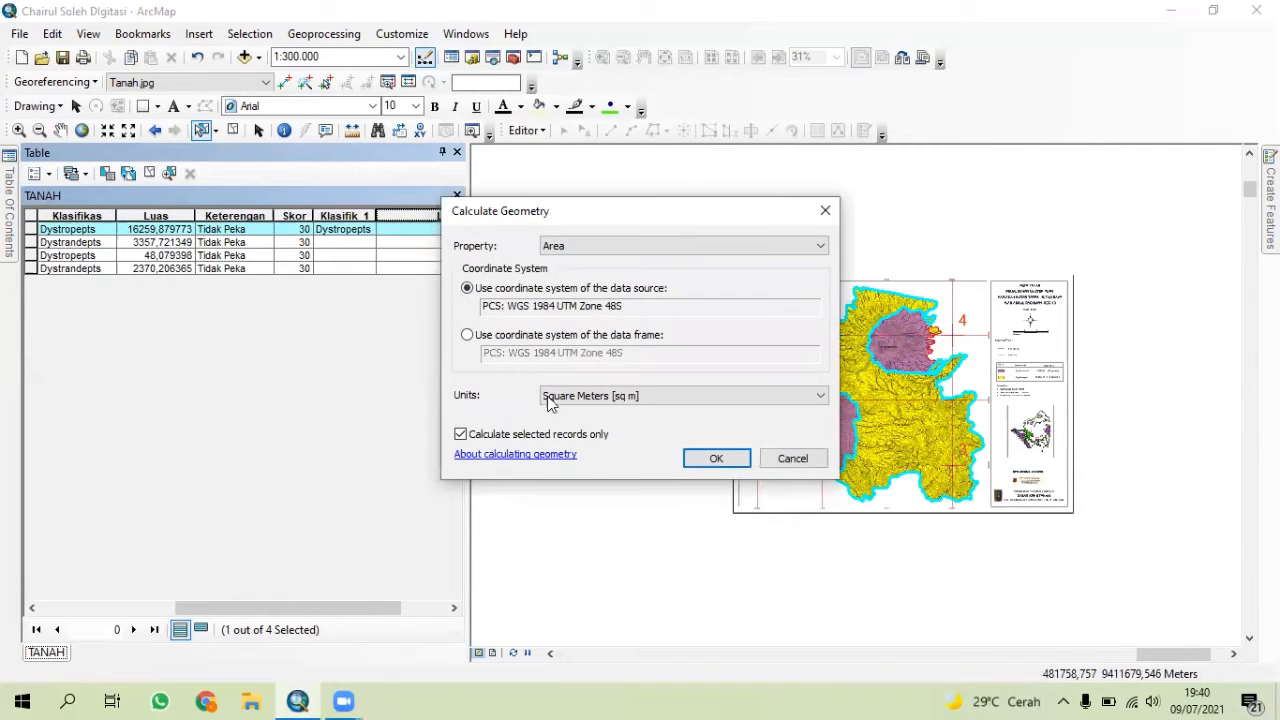
{"action": "left_click", "coordinate": [655, 395]}
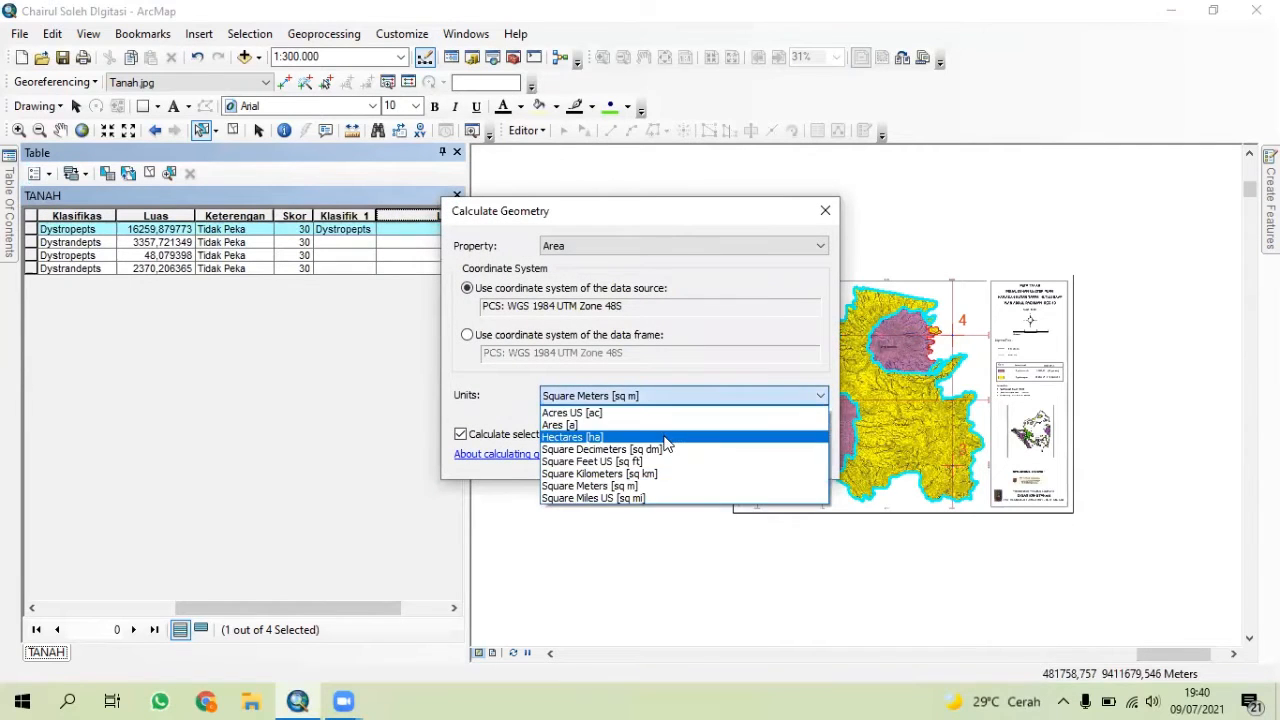
{"action": "left_click", "coordinate": [665, 437]}
{"action": "left_click", "coordinate": [722, 458]}
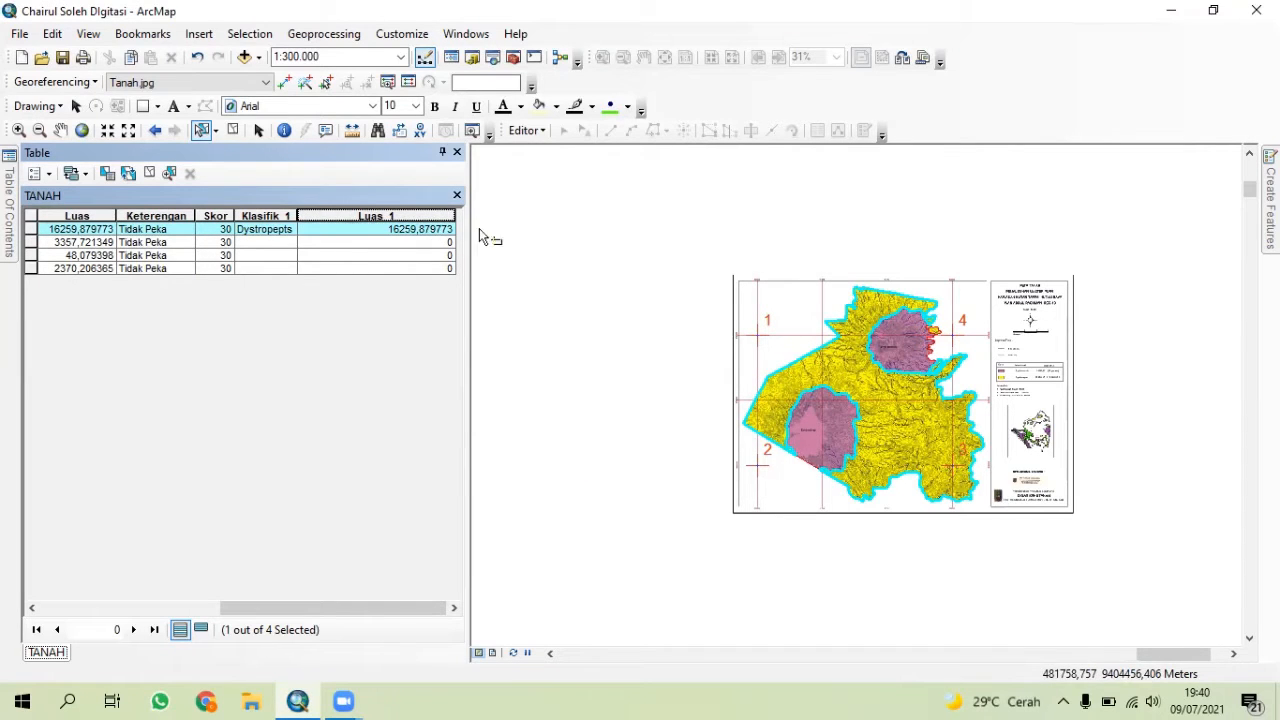
{"action": "left_click_drag", "start_coordinate": [453, 218], "coordinate": [347, 242]}
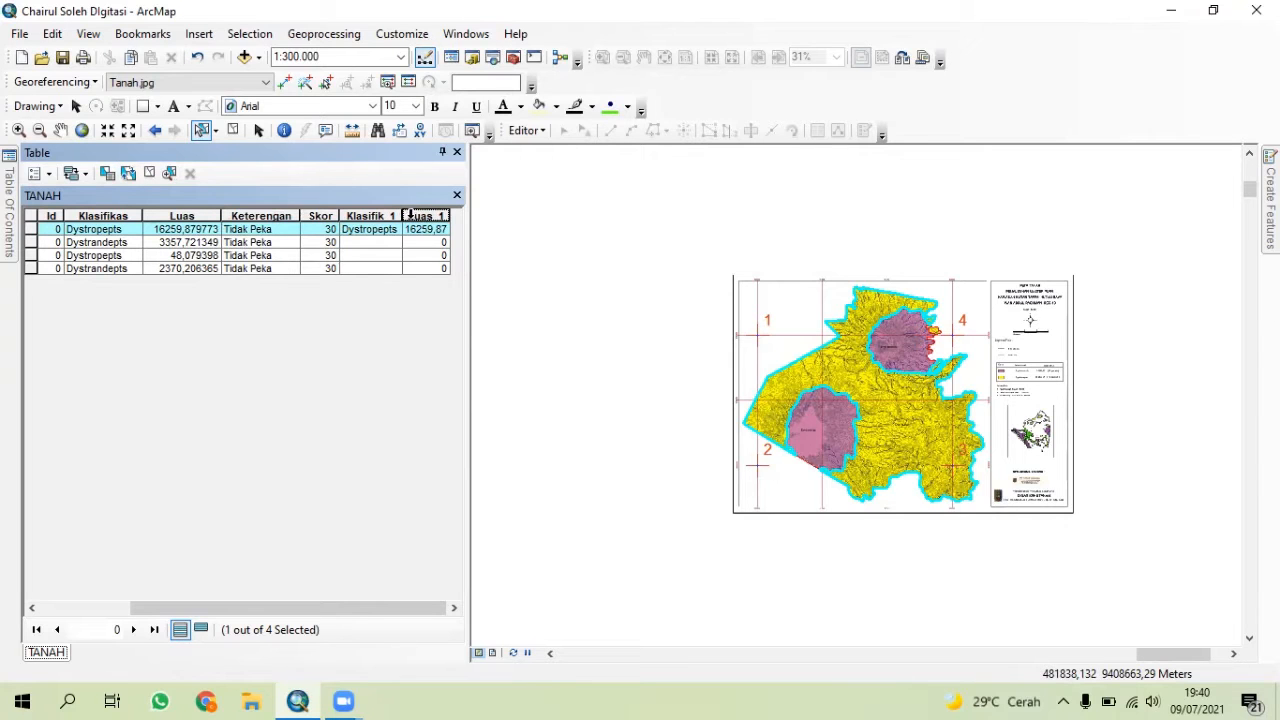
- Add a Text field named Keteangan with length 20 to the TANAH attribute table
{"action": "left_click", "coordinate": [40, 173]}
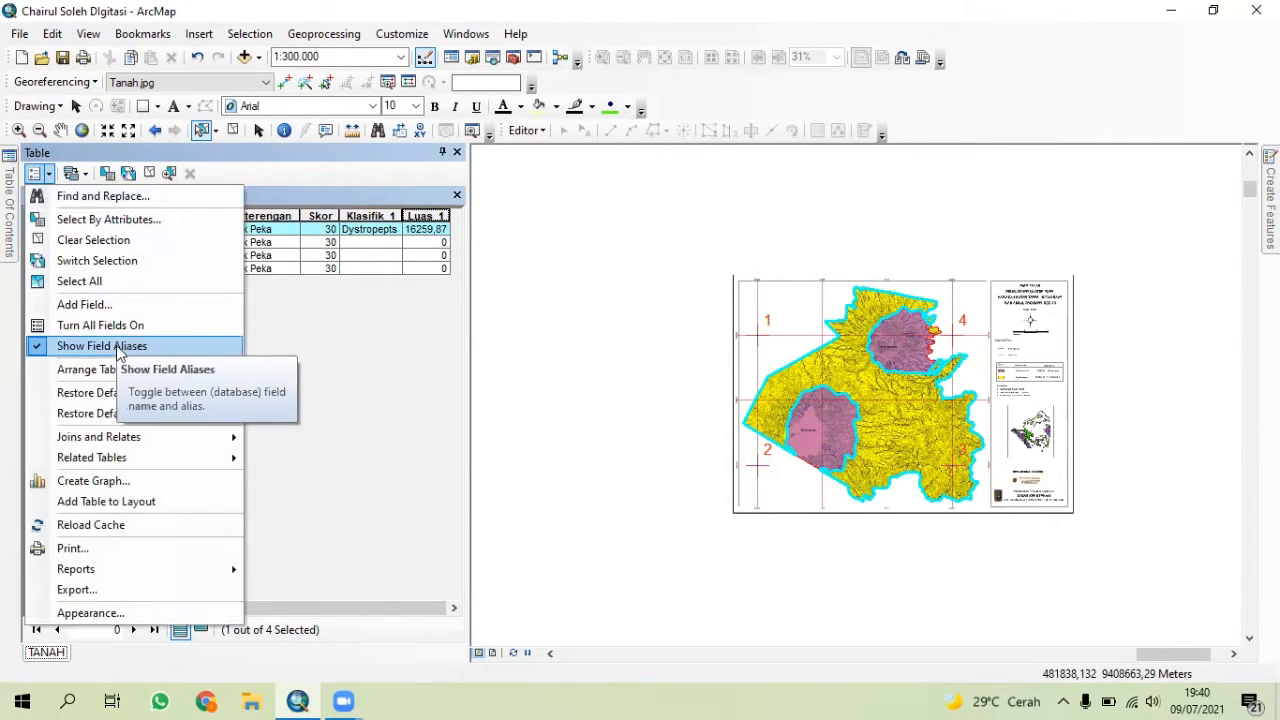
{"action": "left_click", "coordinate": [84, 304]}
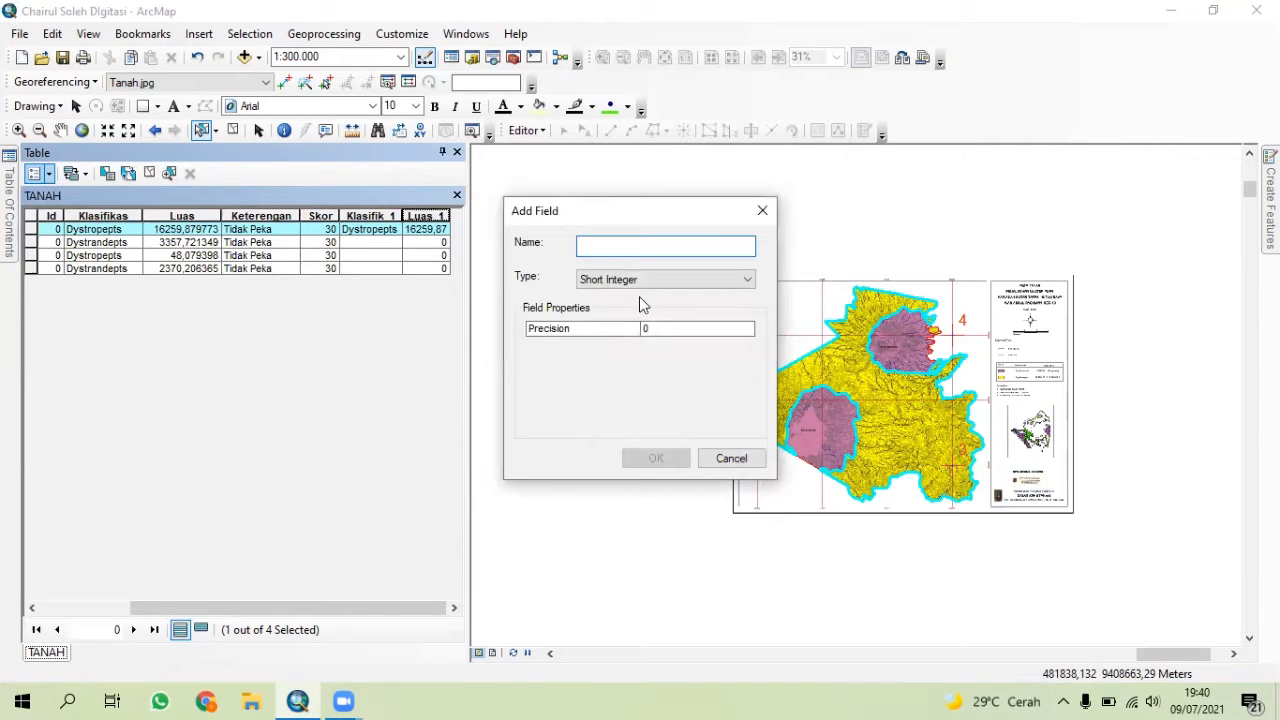
{"action": "type", "text": "Keterangan"}
{"action": "key", "text": "BackSpace"}
{"action": "key", "text": "BackSpace"}
{"action": "key", "text": "BackSpace"}
{"action": "key", "text": "BackSpace"}
{"action": "key", "text": "BackSpace"}
{"action": "key", "text": "BackSpace"}
{"action": "type", "text": "anga"}
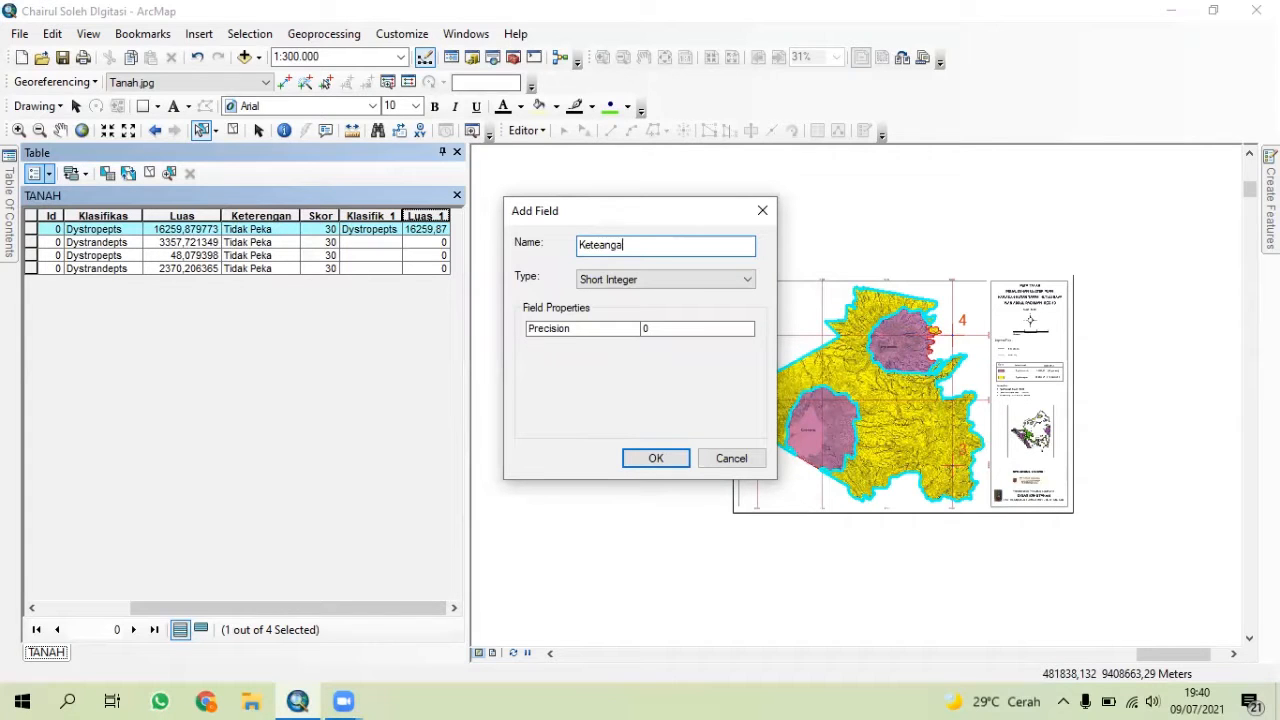
{"action": "type", "text": "n"}
{"action": "left_click", "coordinate": [720, 280]}
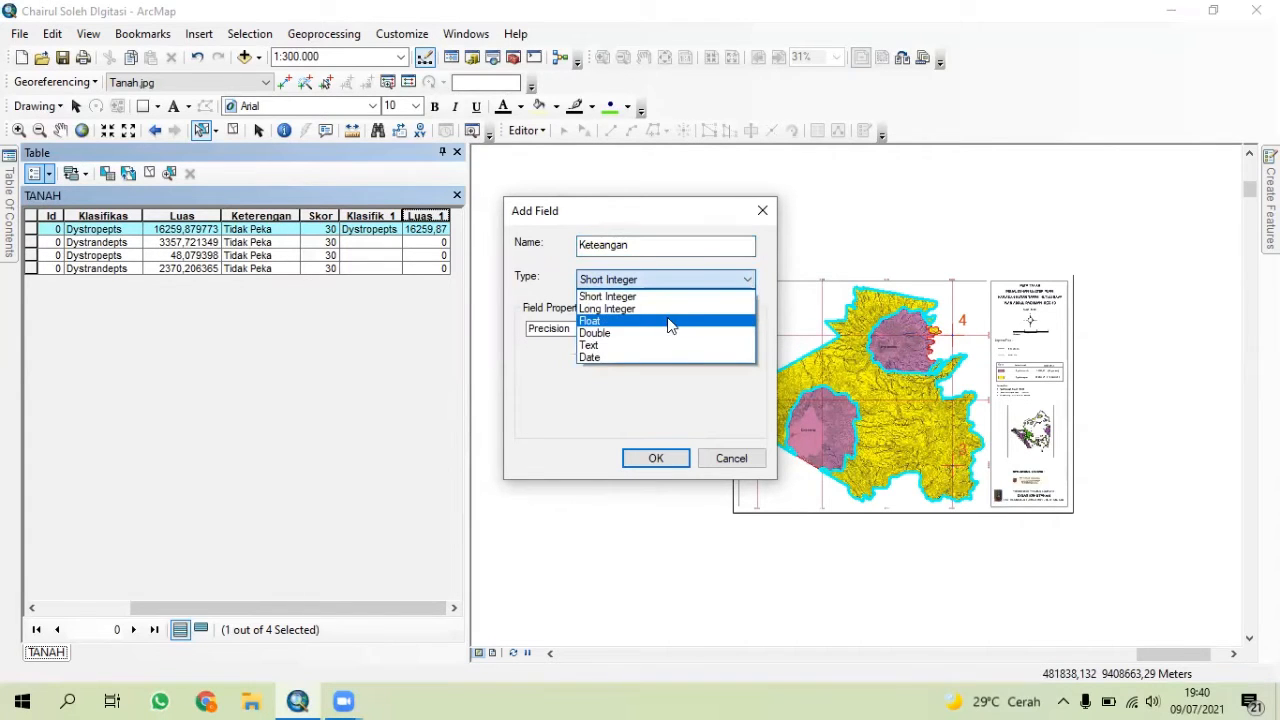
{"action": "left_click", "coordinate": [672, 345]}
{"action": "left_click", "coordinate": [676, 328]}
{"action": "key", "text": "BackSpace"}
{"action": "type", "text": "20"}
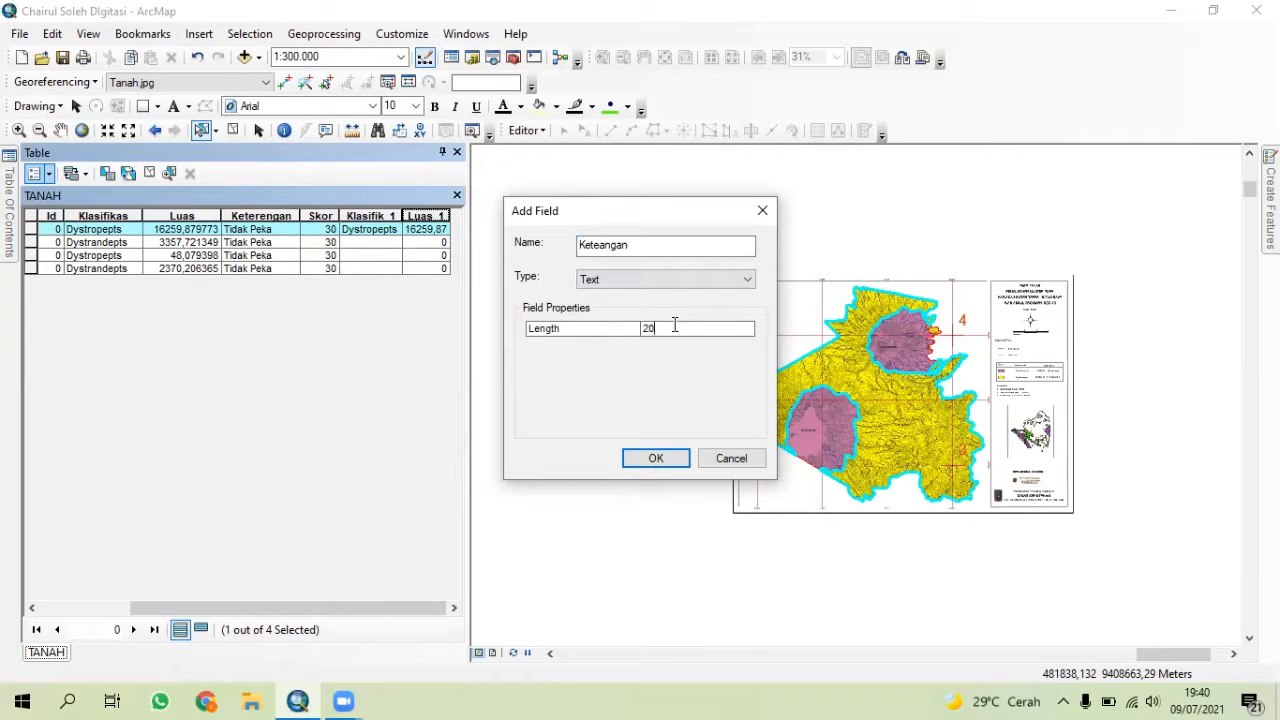
{"action": "left_click", "coordinate": [660, 460]}
- Fill Keteangan with the string "Tidak Peka" for the selected record using the Field Calculator and narrow that column
{"action": "left_click_drag", "start_coordinate": [285, 607], "coordinate": [417, 607]}
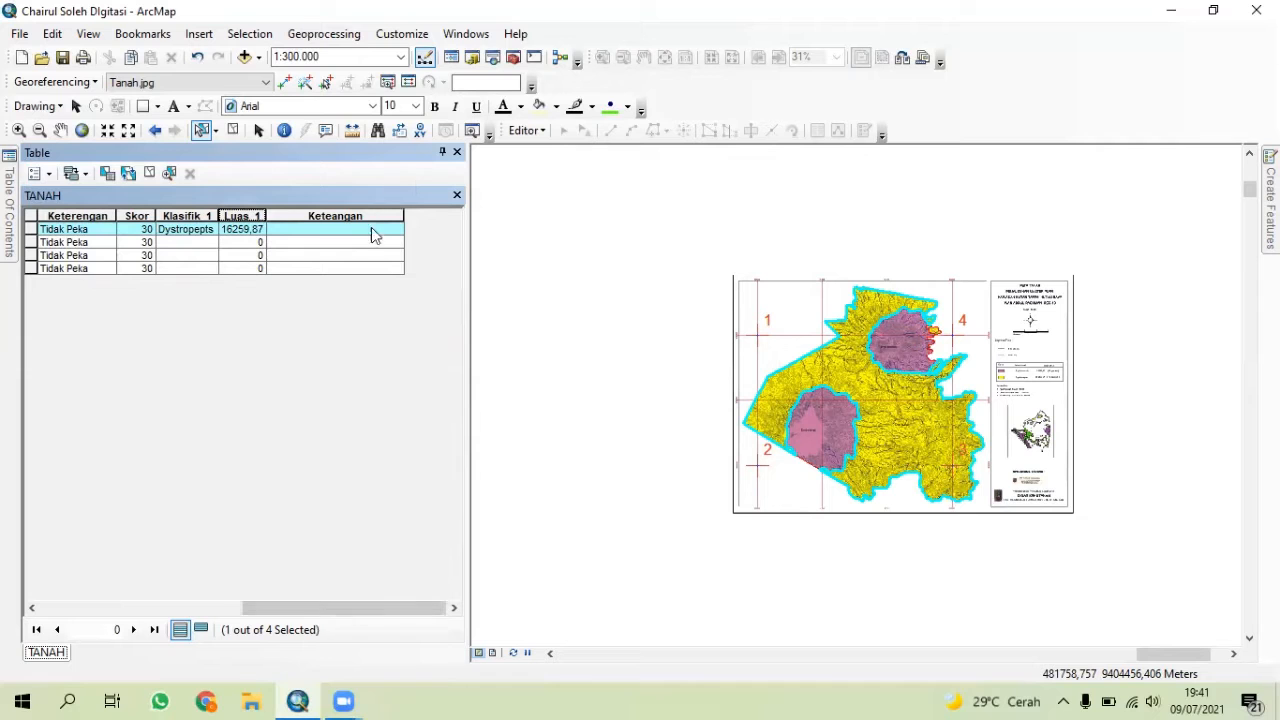
{"action": "right_click", "coordinate": [371, 217]}
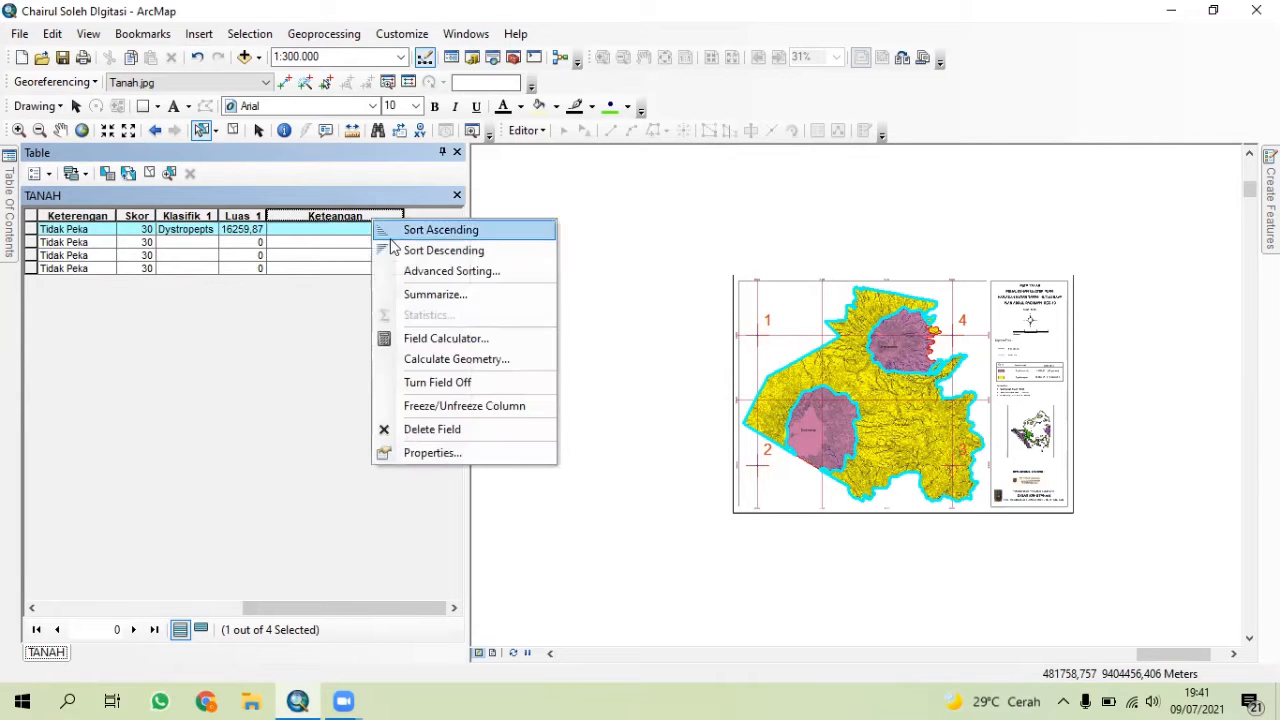
{"action": "left_click", "coordinate": [446, 339]}
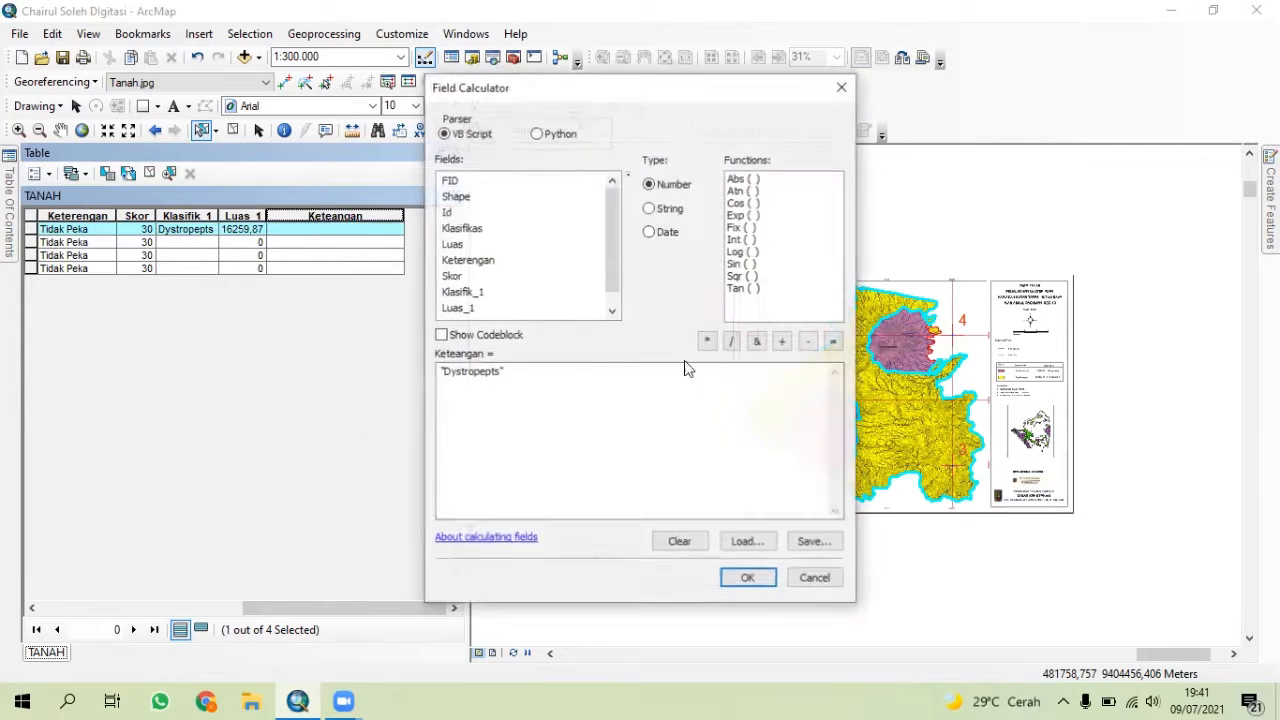
{"action": "left_click", "coordinate": [649, 208]}
{"action": "left_click_drag", "start_coordinate": [514, 375], "coordinate": [416, 373]}
{"action": "key", "text": "BackSpace"}
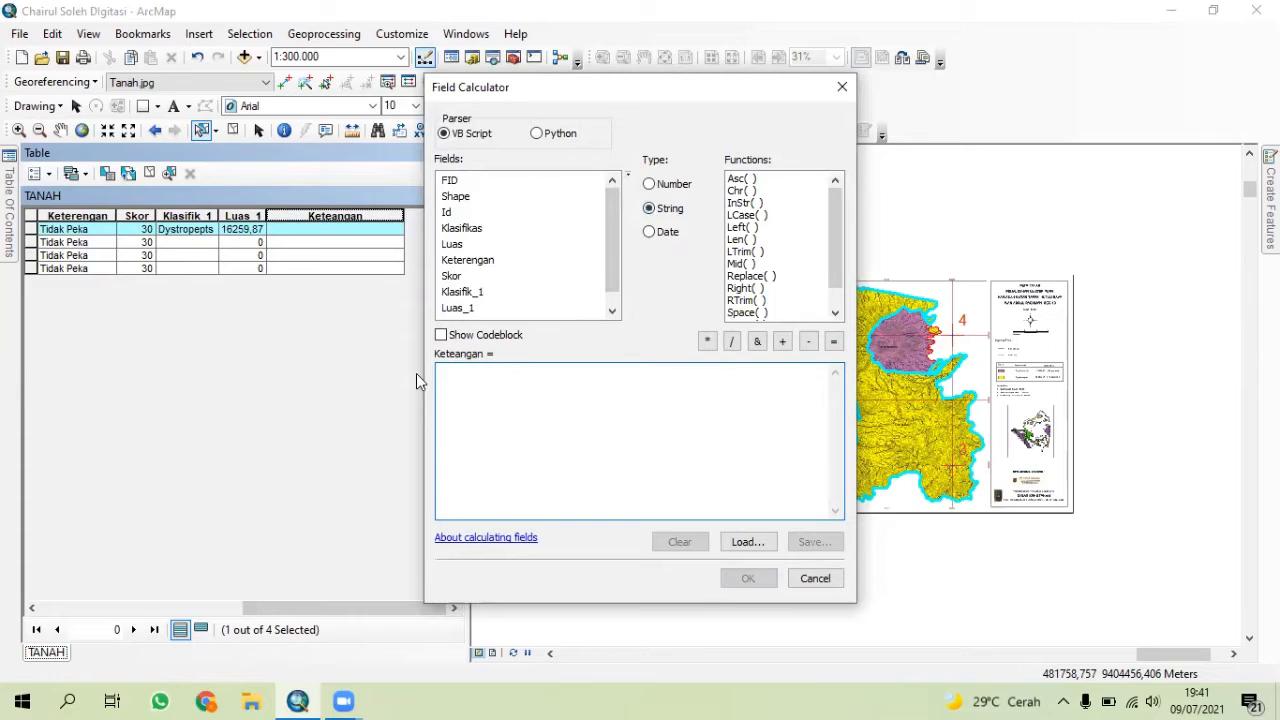
{"action": "type", "text": "\""}
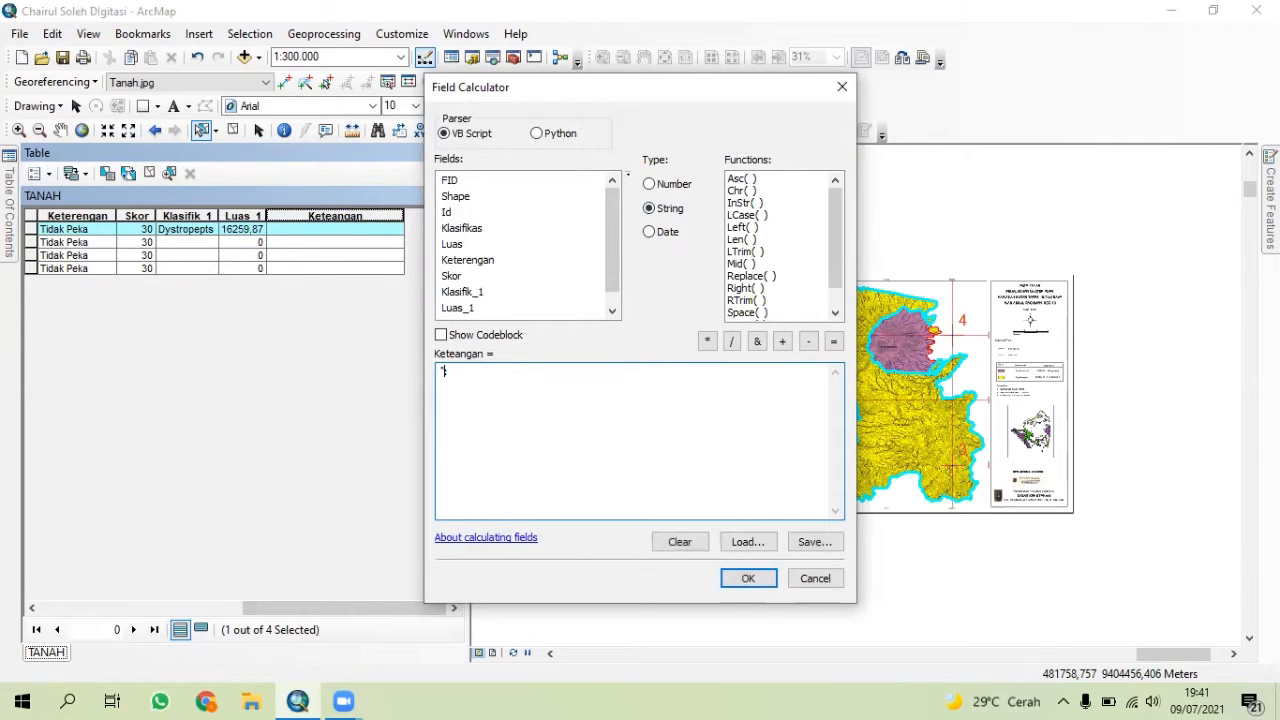
{"action": "type", "text": "Tidak Peka"}
{"action": "left_click", "coordinate": [750, 578]}
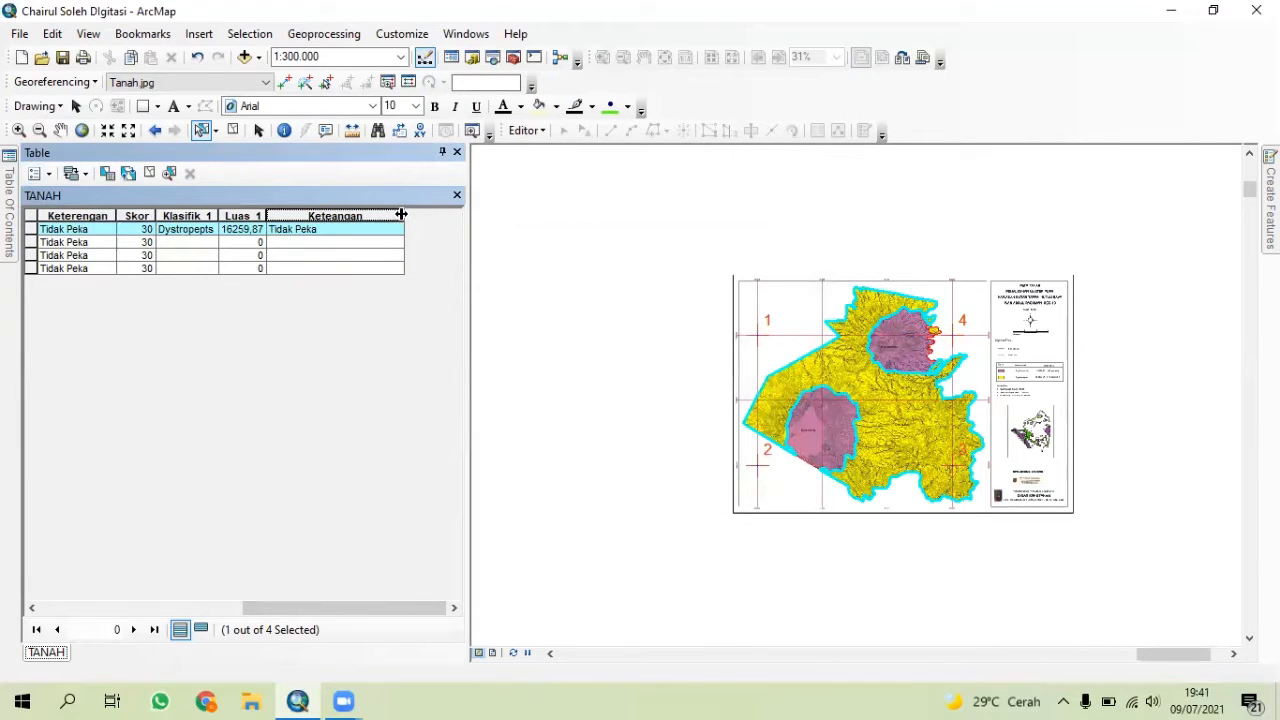
{"action": "left_click_drag", "start_coordinate": [401, 218], "coordinate": [323, 257]}
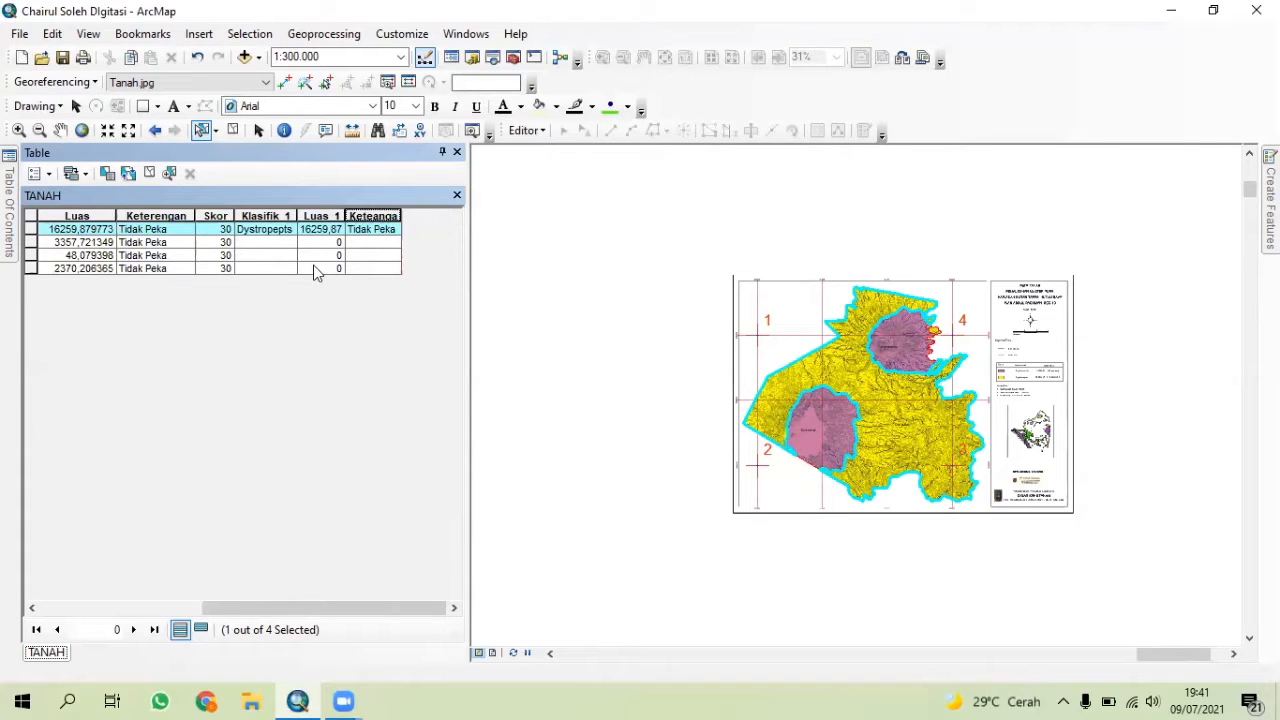
- Add a Double field named Skor to the TANAH attribute table, accepting the automatic rename to Skor_1
{"action": "left_click", "coordinate": [40, 174]}
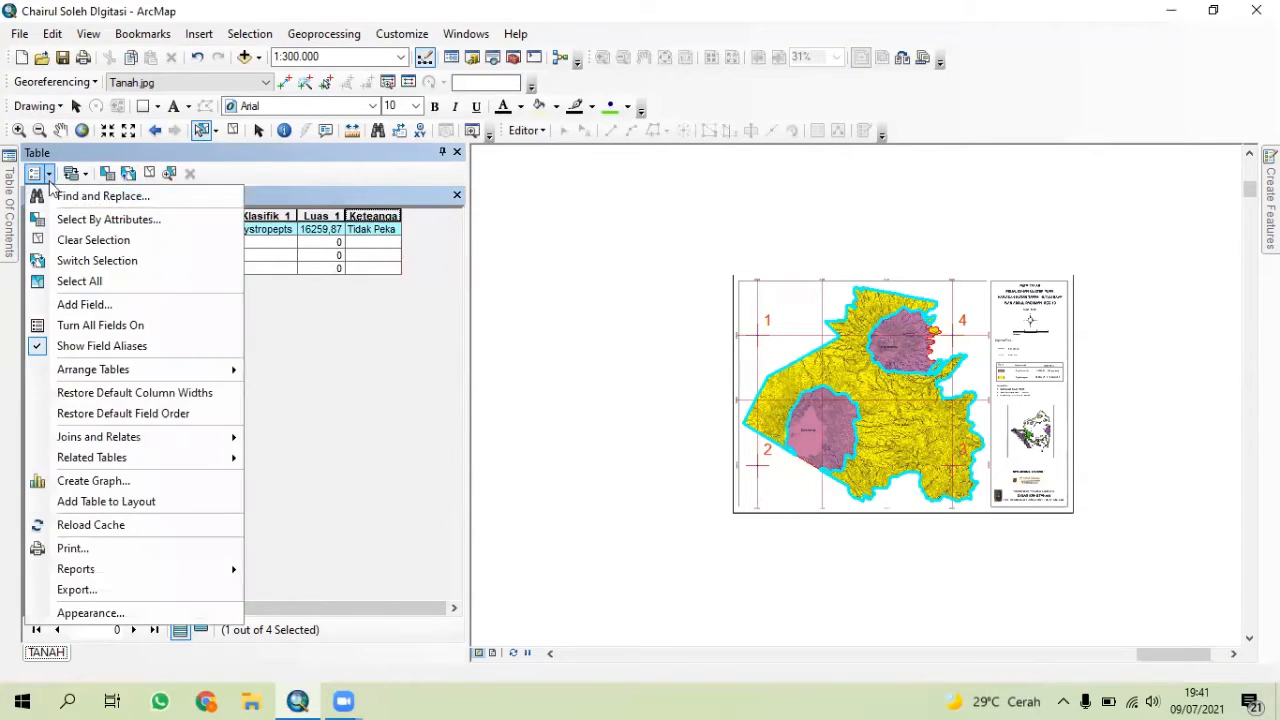
{"action": "left_click", "coordinate": [108, 310]}
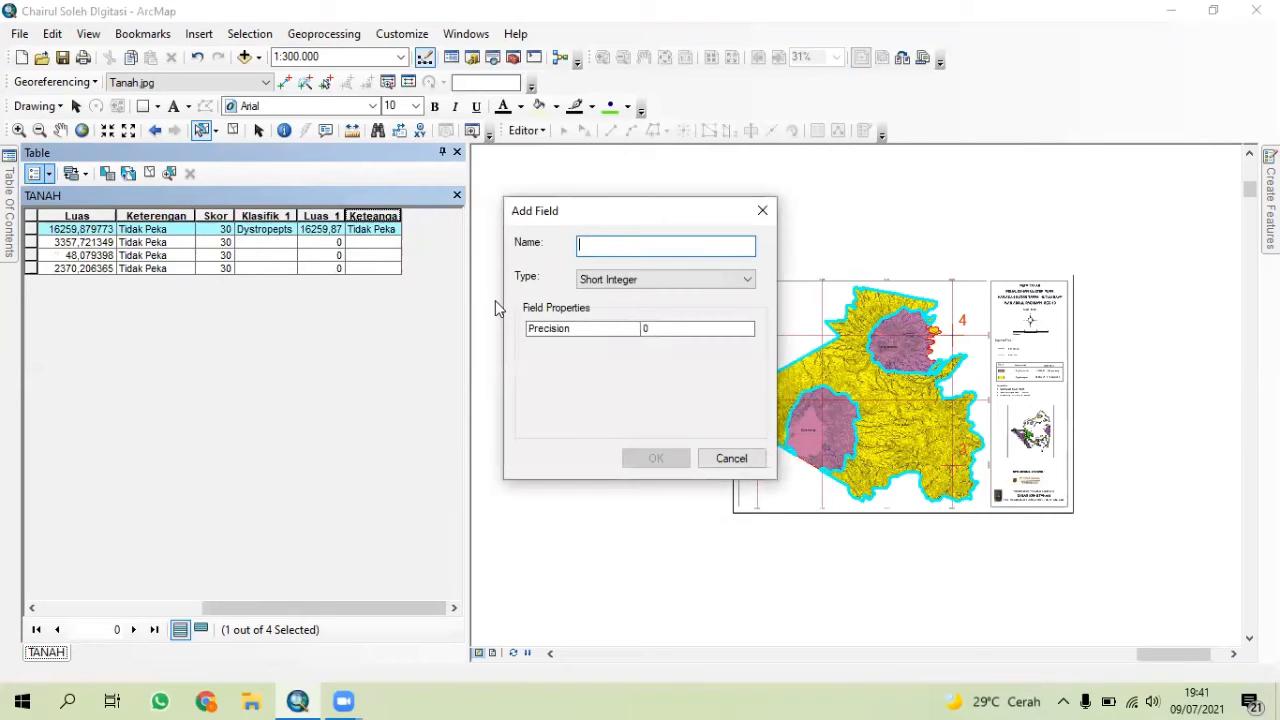
{"action": "type", "text": "Skot"}
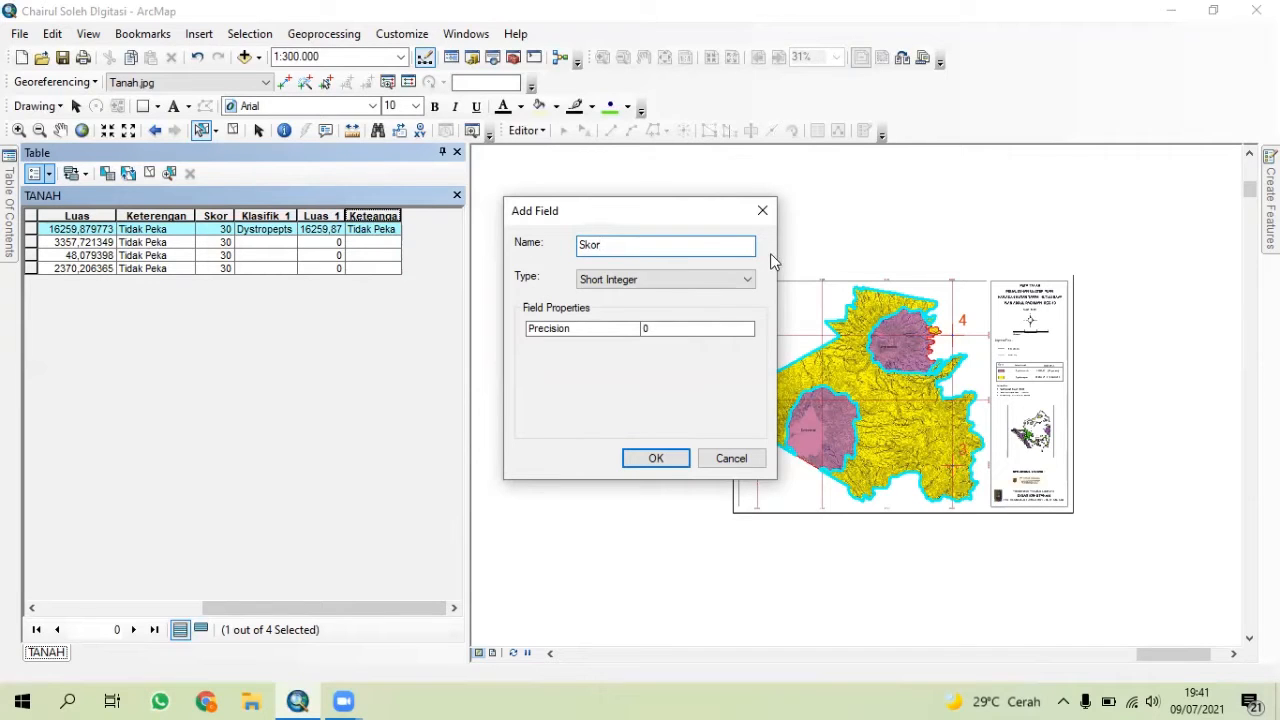
{"action": "left_click", "coordinate": [690, 279]}
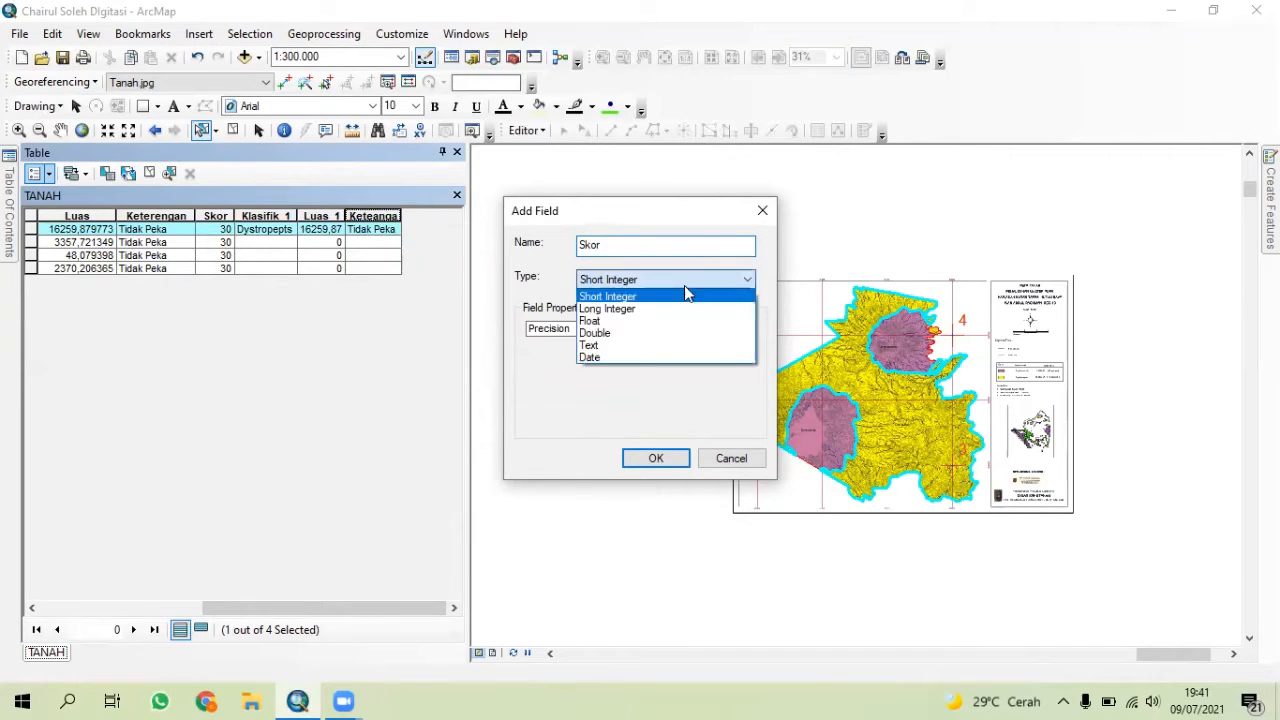
{"action": "left_click", "coordinate": [645, 333]}
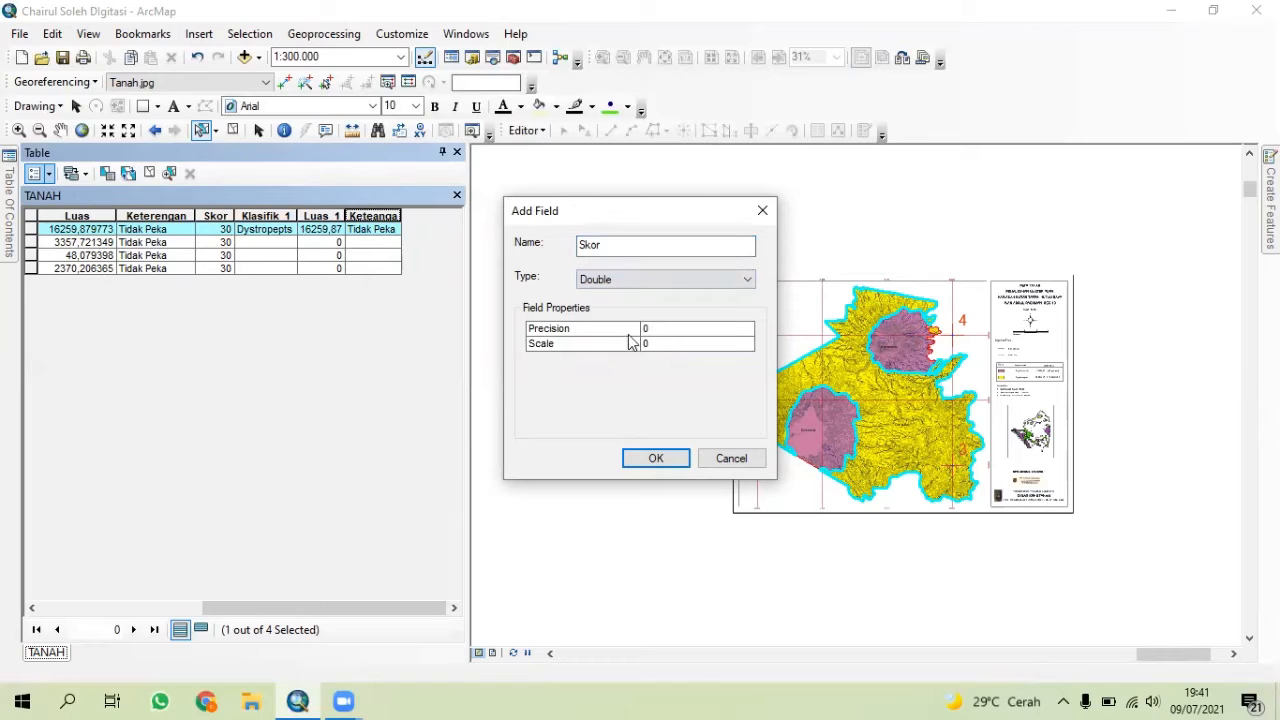
{"action": "left_click", "coordinate": [657, 458]}
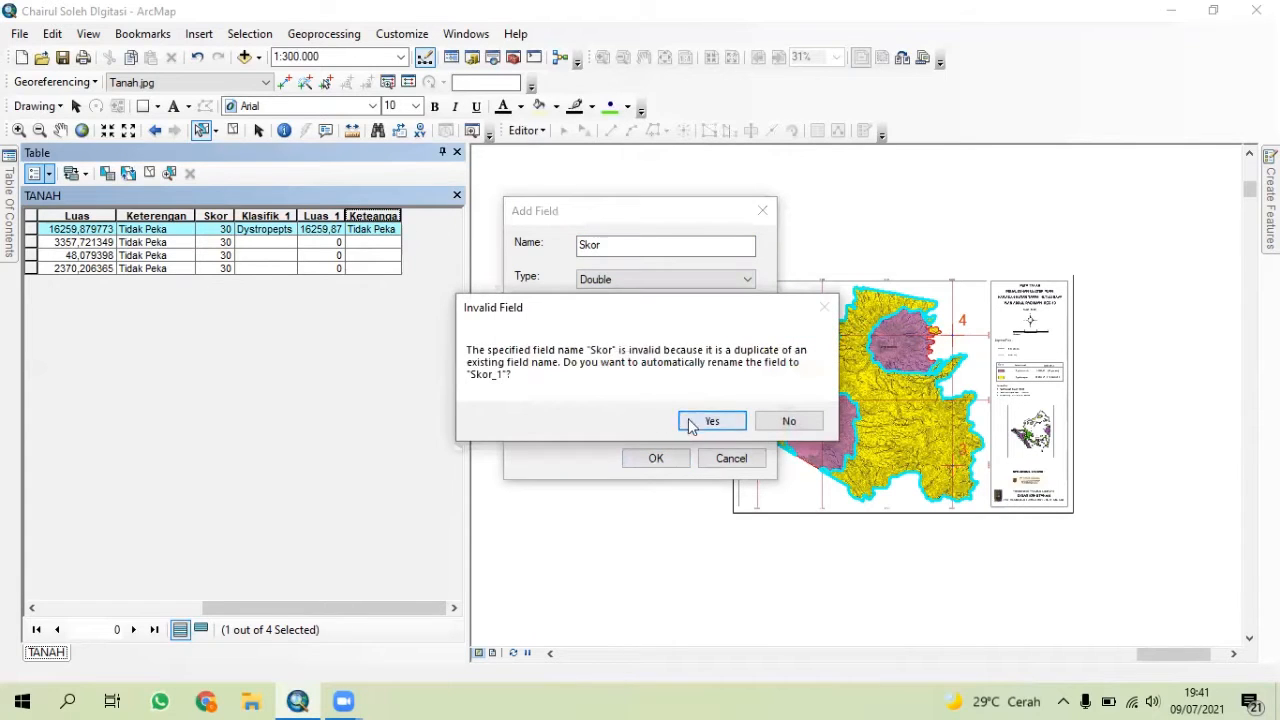
{"action": "left_click", "coordinate": [700, 421]}
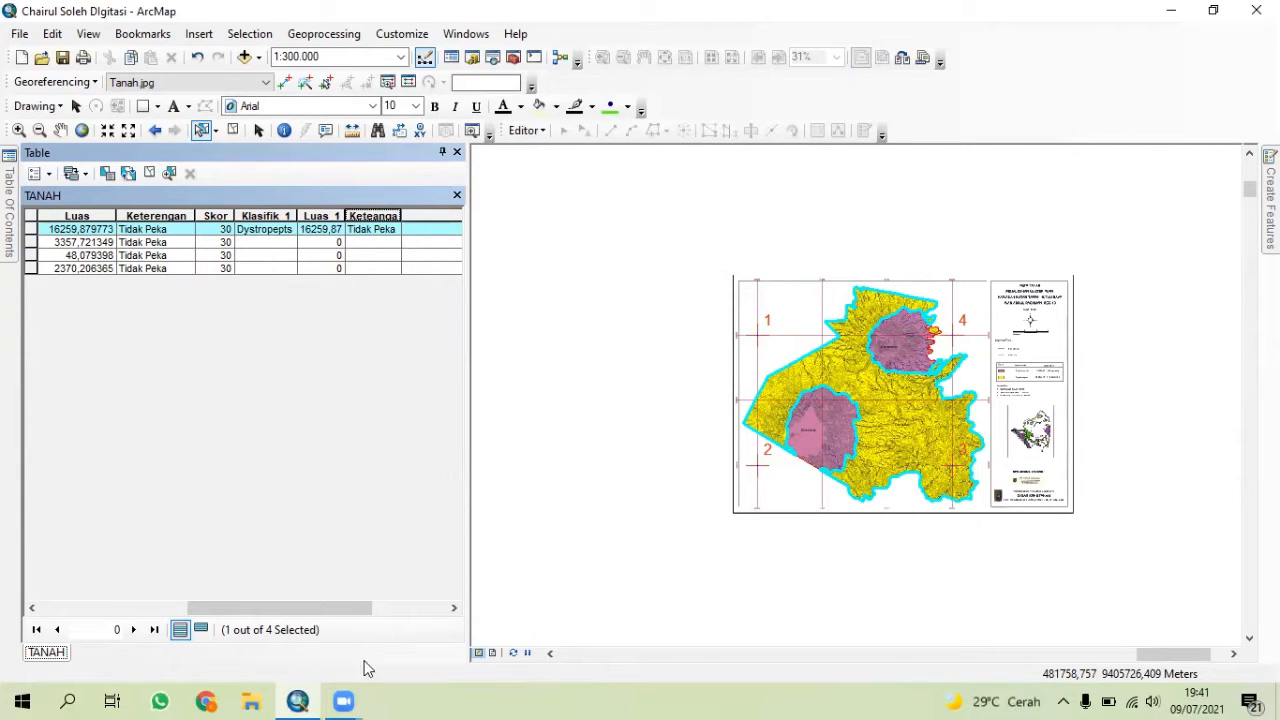
- Fill Skor_1 with "30" for the selected record using the Field Calculator
{"action": "left_click_drag", "start_coordinate": [315, 606], "coordinate": [430, 615]}
{"action": "right_click", "coordinate": [357, 216]}
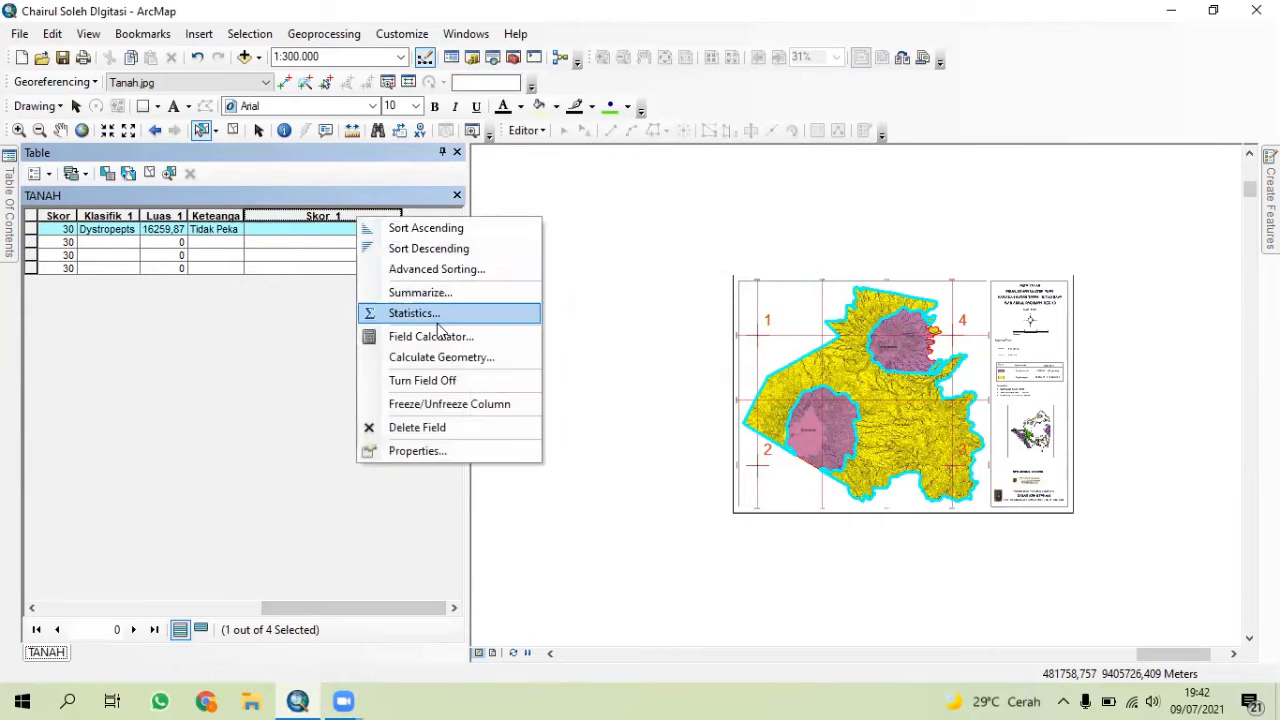
{"action": "left_click", "coordinate": [440, 334]}
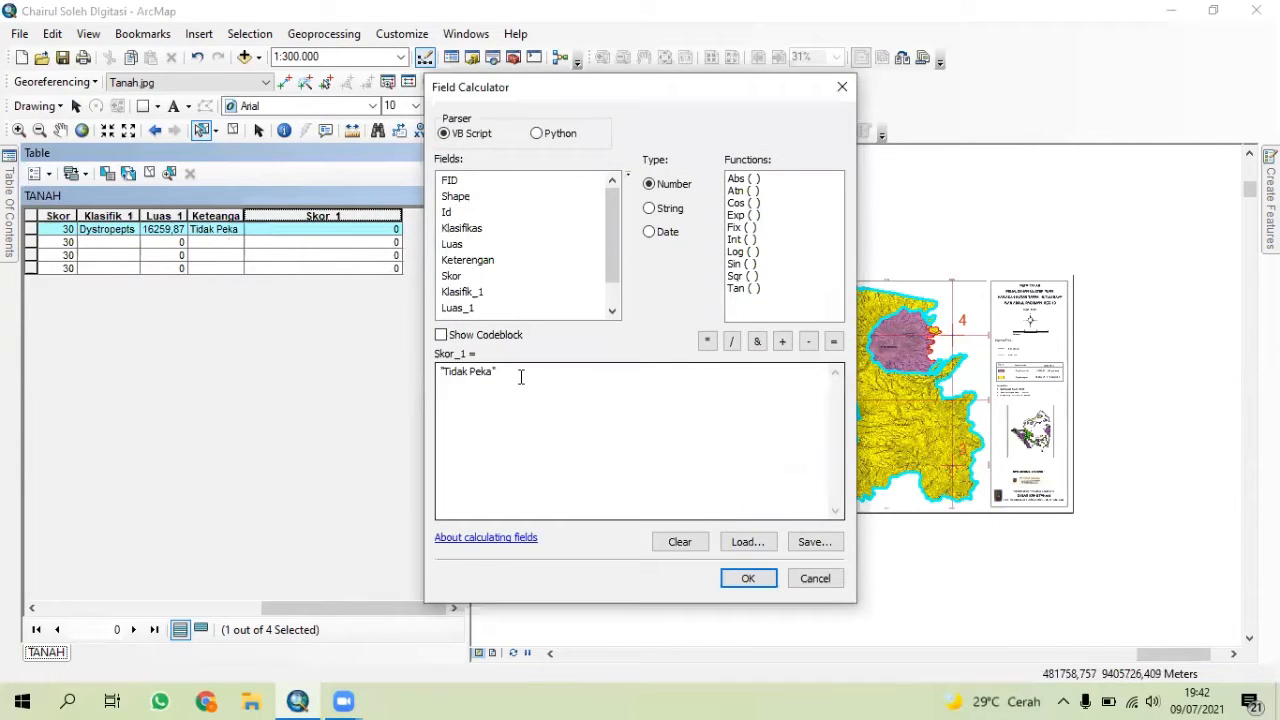
{"action": "left_click_drag", "start_coordinate": [496, 372], "coordinate": [449, 387]}
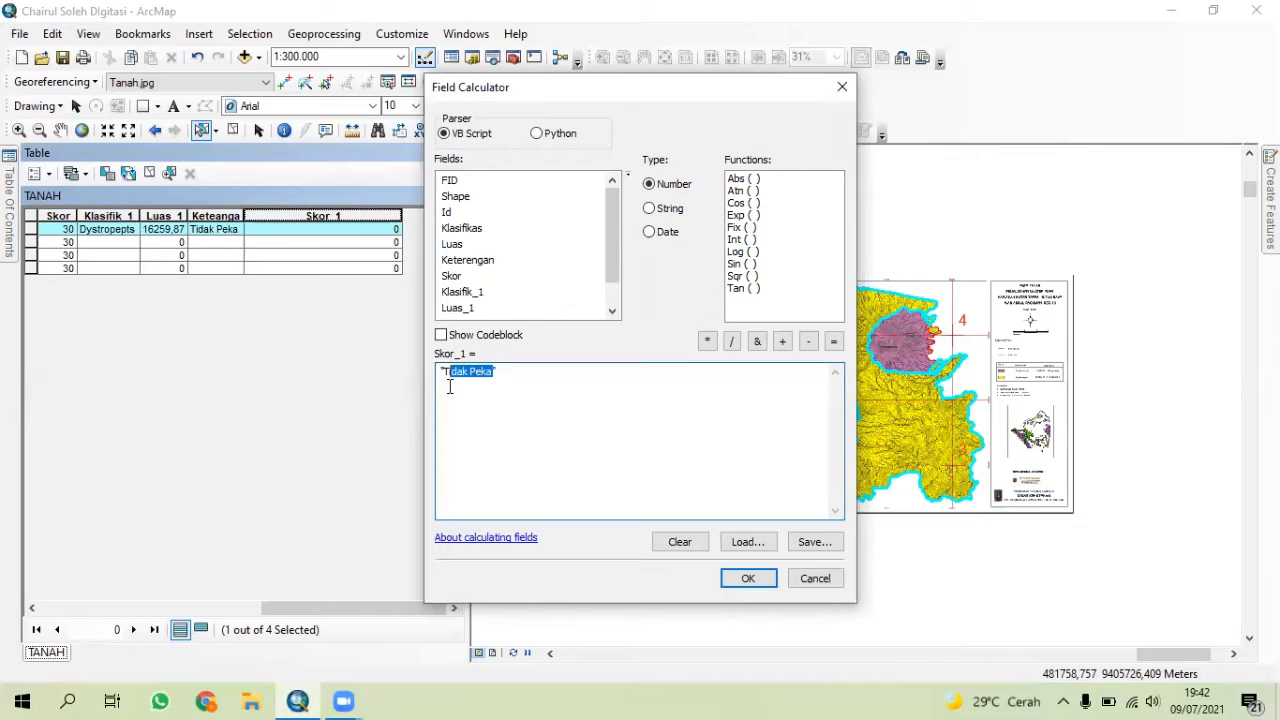
{"action": "key", "text": "BackSpace"}
{"action": "key", "text": "BackSpace"}
{"action": "type", "text": "30\""}
{"action": "left_click", "coordinate": [750, 577]}
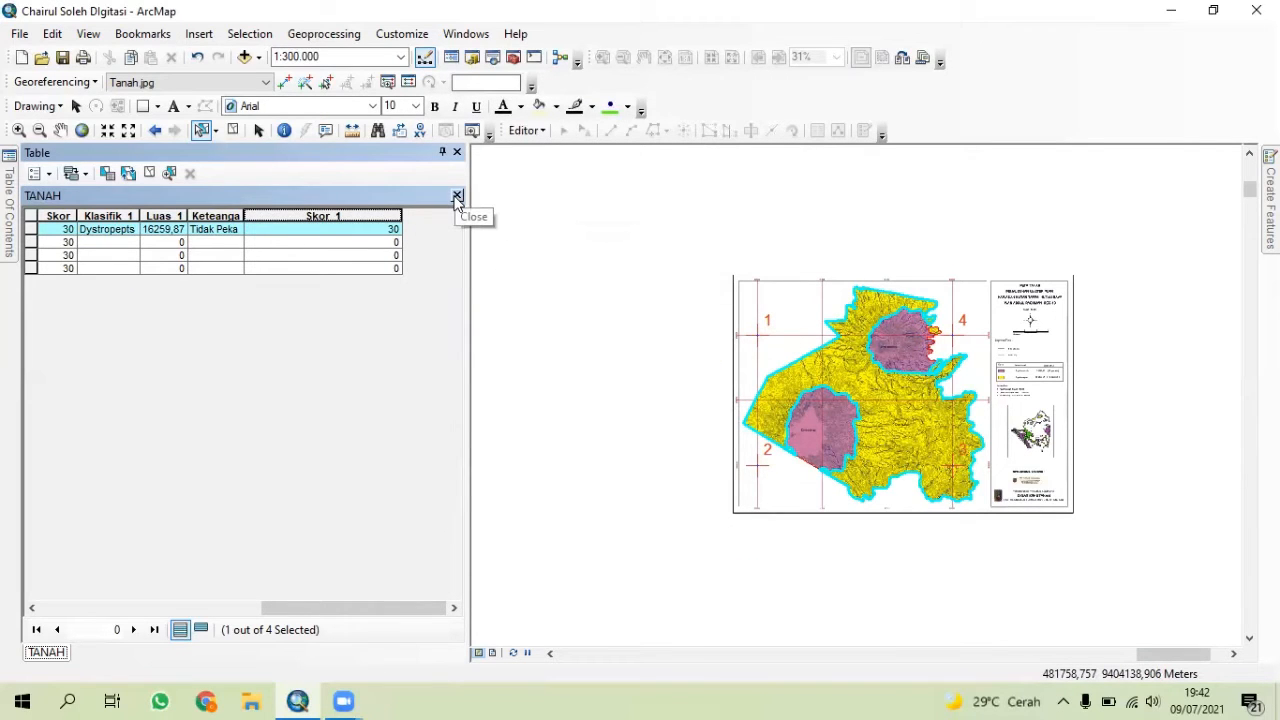
- Delete the Skor_1 field from the TANAH attribute table
{"action": "right_click", "coordinate": [385, 213]}
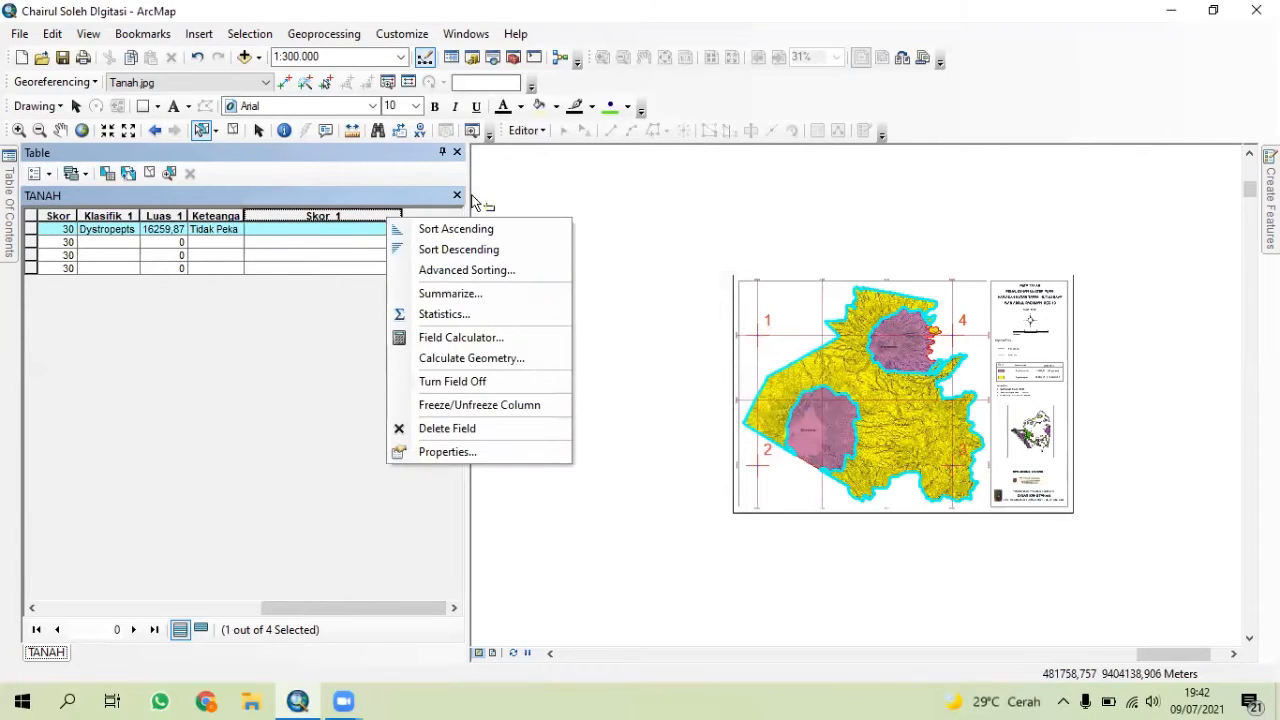
{"action": "left_click", "coordinate": [453, 433]}
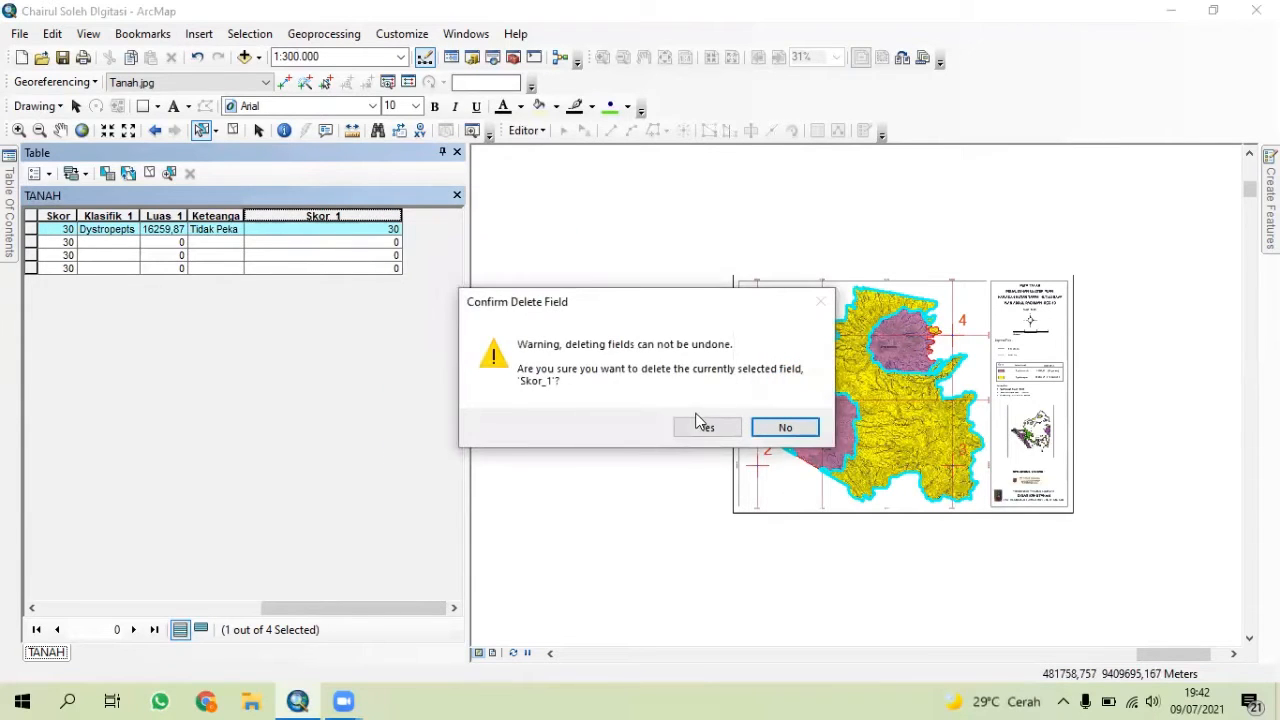
{"action": "left_click", "coordinate": [703, 428]}
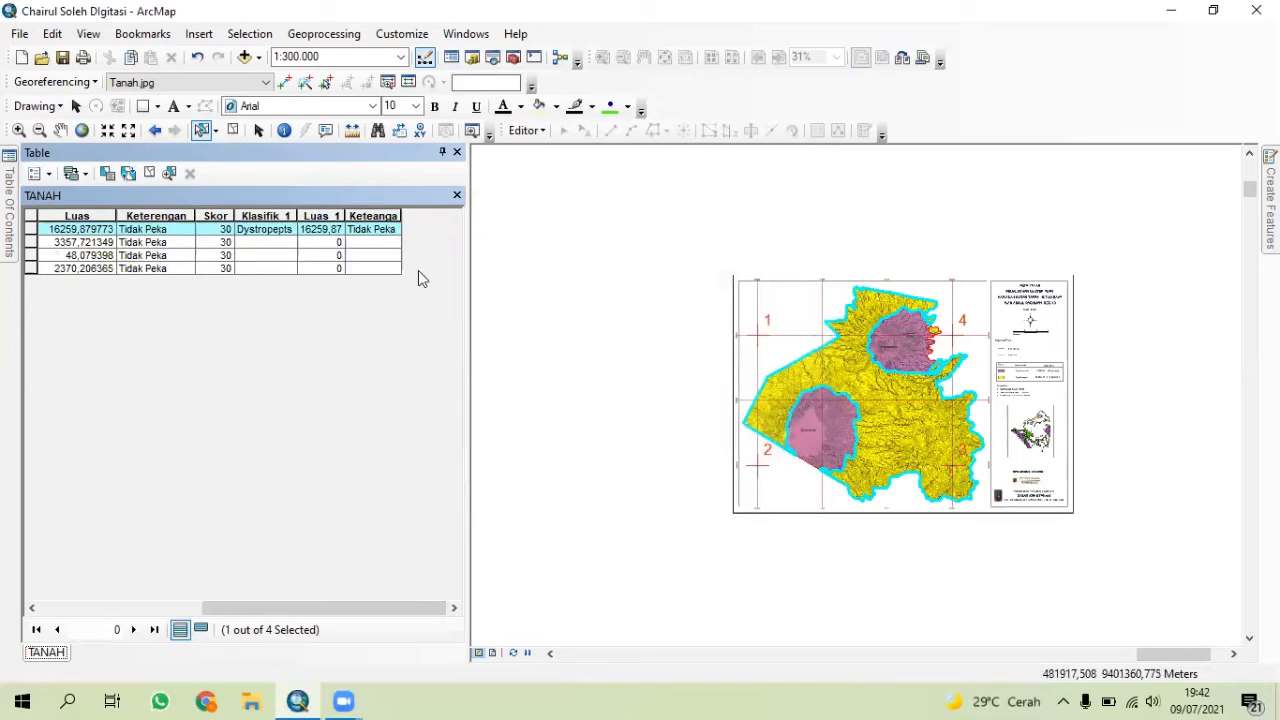
- Undo the last operation, bring back the TANAH attribute table and collapse it to the side
{"action": "right_click", "coordinate": [368, 214]}
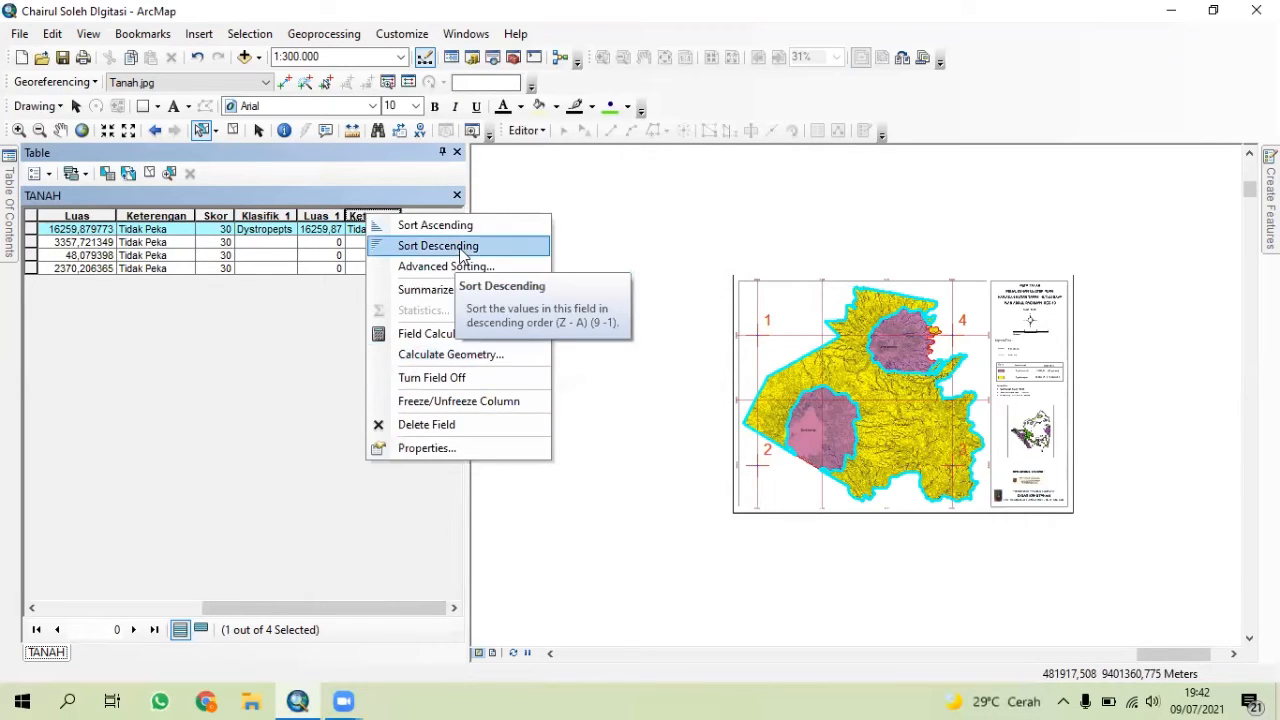
{"action": "left_click", "coordinate": [340, 432]}
{"action": "left_click", "coordinate": [196, 58]}
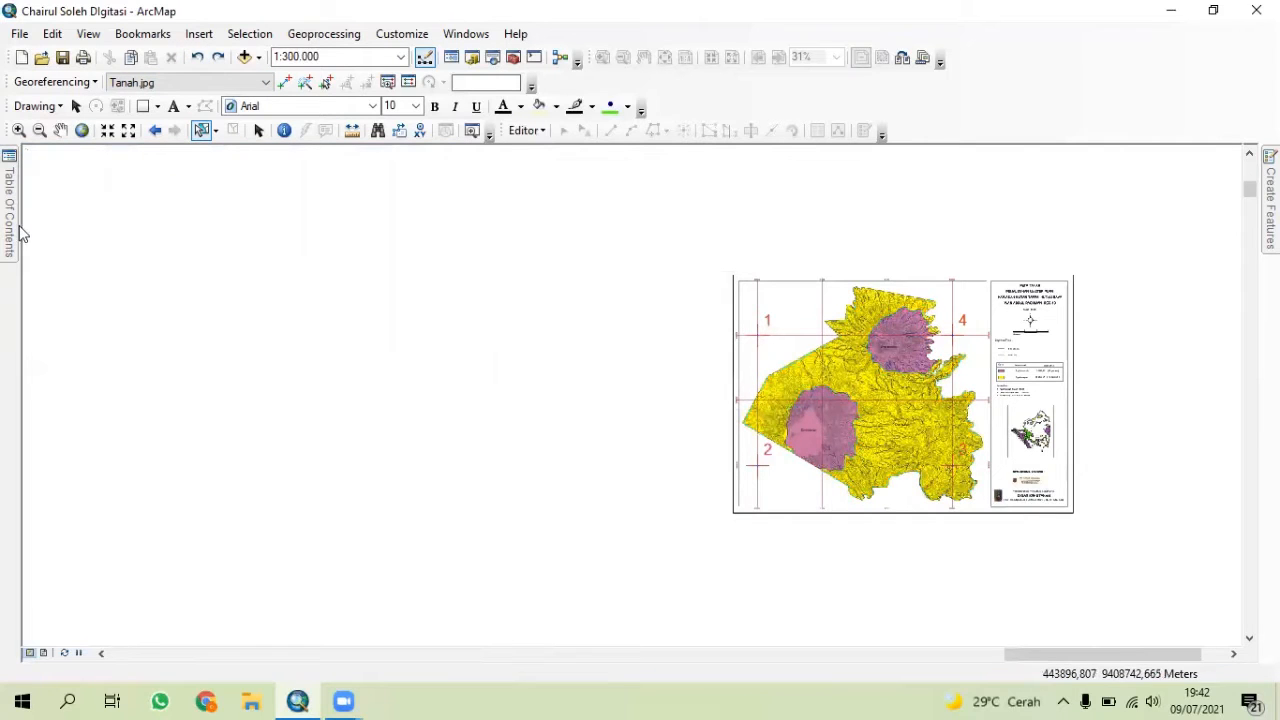
{"action": "mouse_move", "coordinate": [22, 230]}
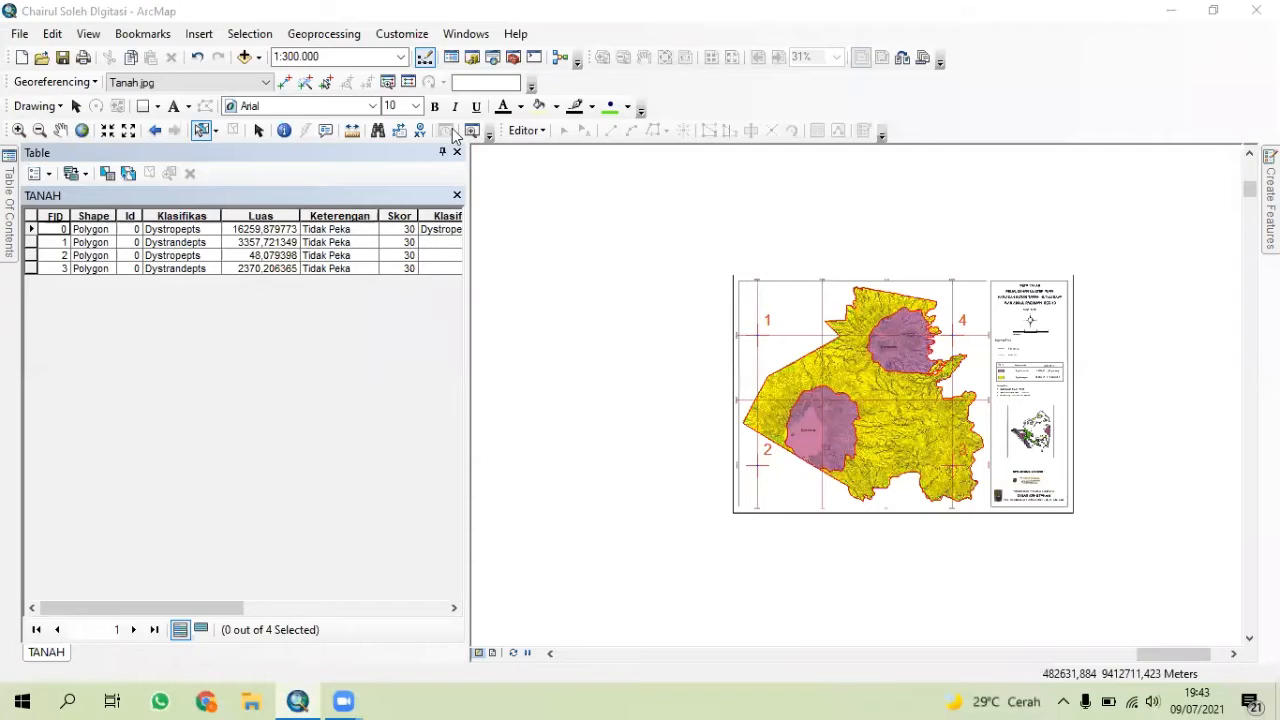
{"action": "left_click", "coordinate": [442, 154]}
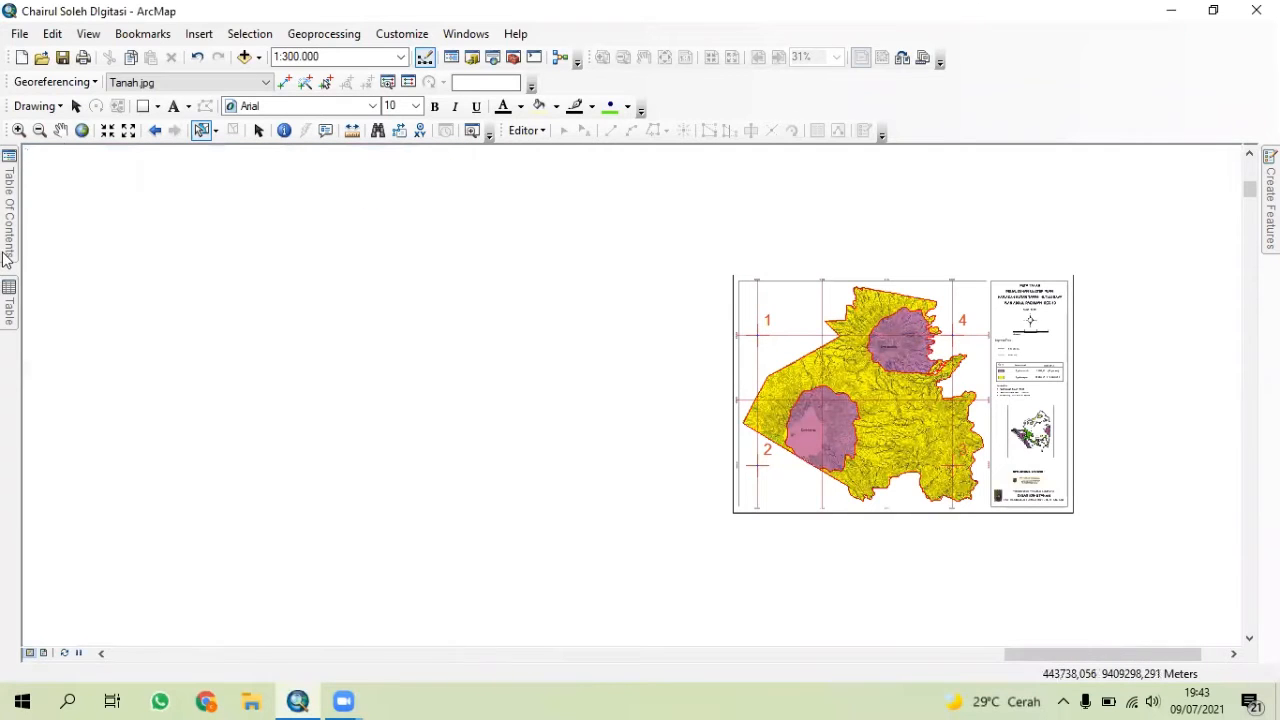
- Symbolize the TANAH layer by unique values of the Klasifikas field, adding all values and applying the change
{"action": "mouse_move", "coordinate": [6, 258]}
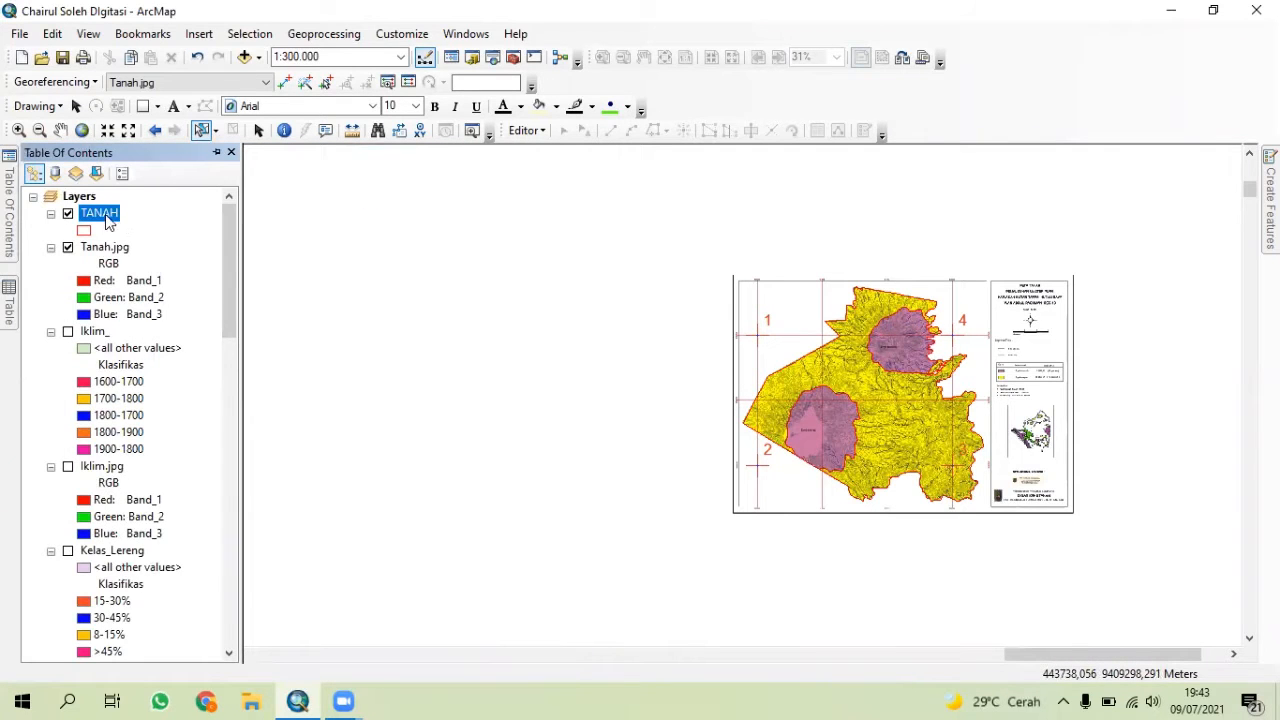
{"action": "right_click", "coordinate": [108, 222]}
{"action": "left_click", "coordinate": [143, 604]}
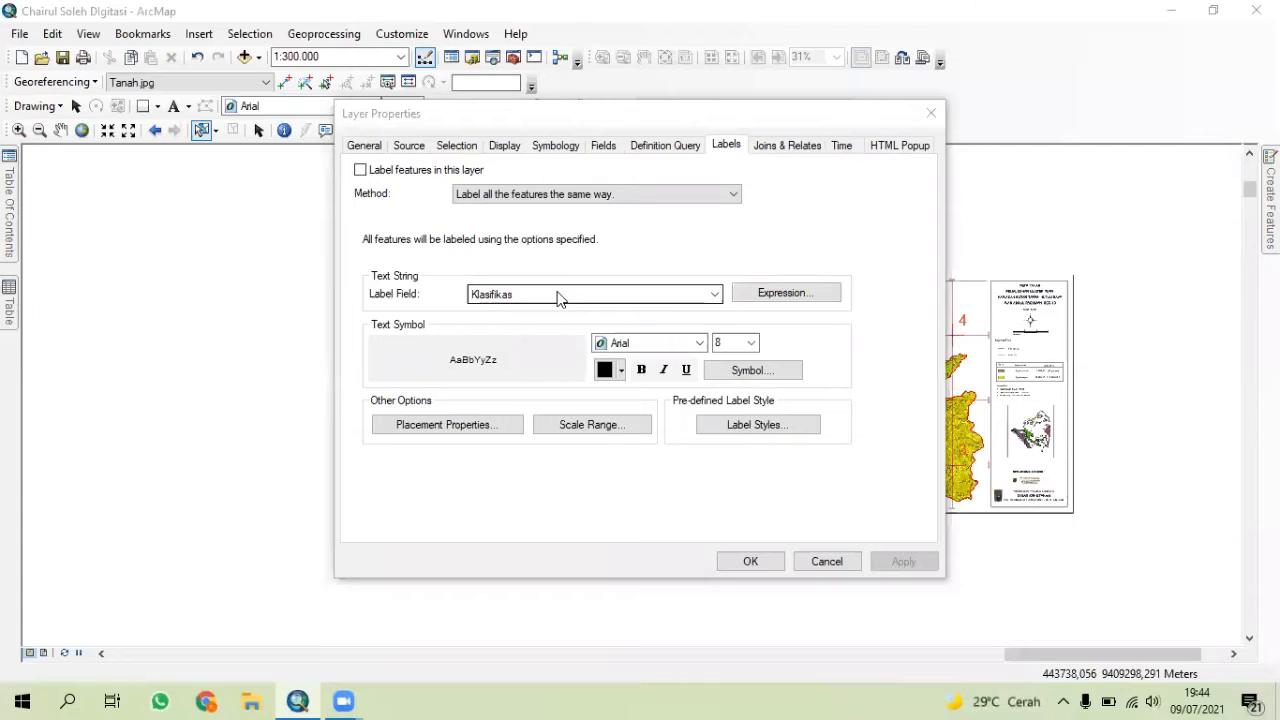
{"action": "left_click", "coordinate": [566, 150]}
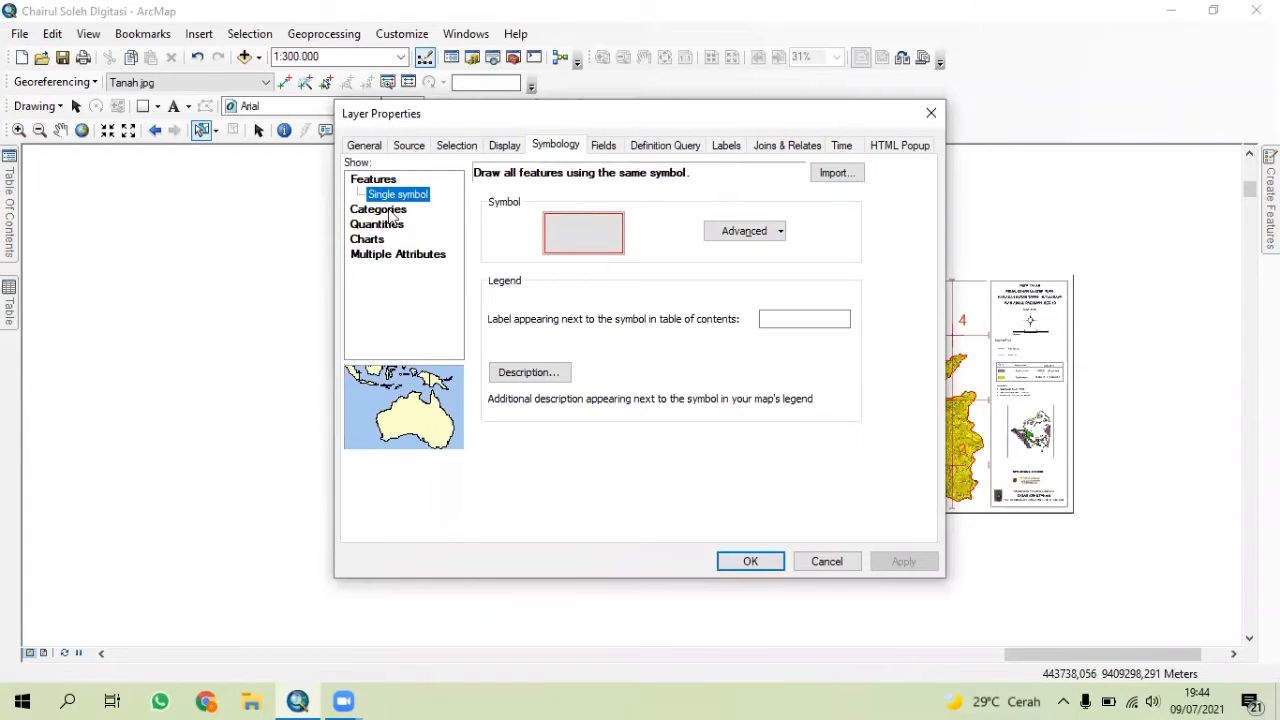
{"action": "left_click", "coordinate": [390, 211]}
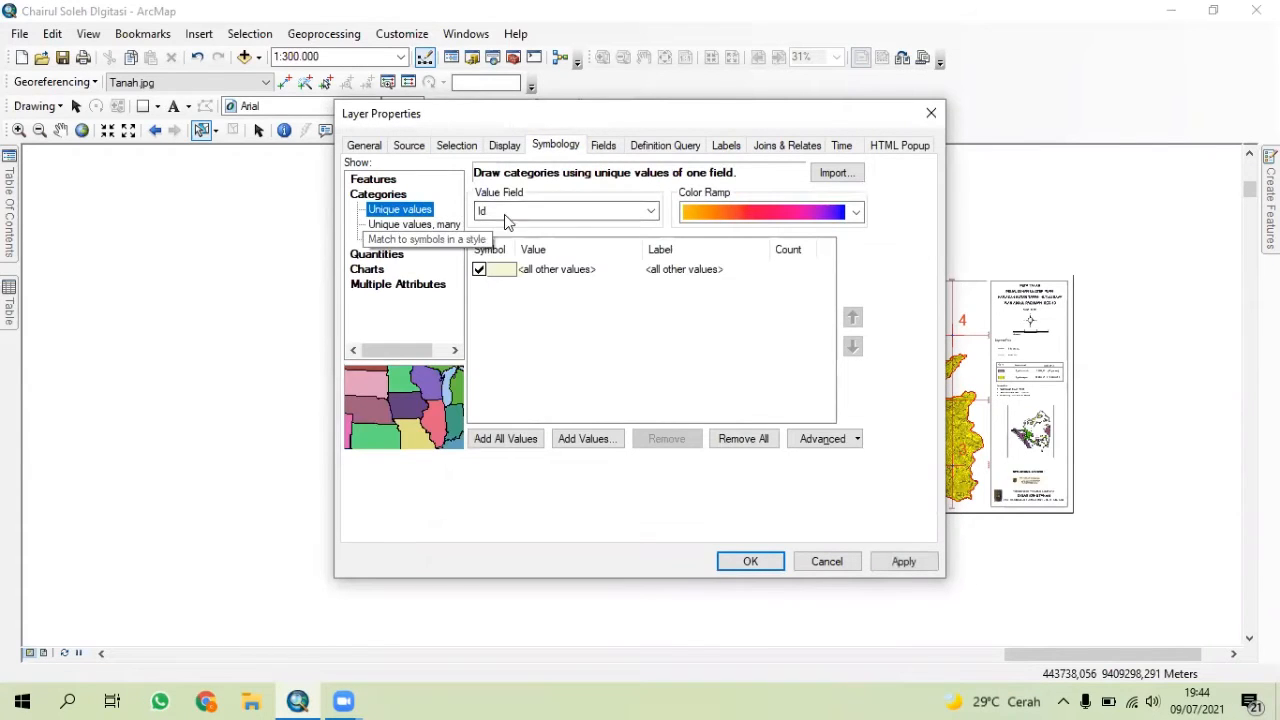
{"action": "left_click", "coordinate": [505, 214]}
{"action": "left_click", "coordinate": [534, 225]}
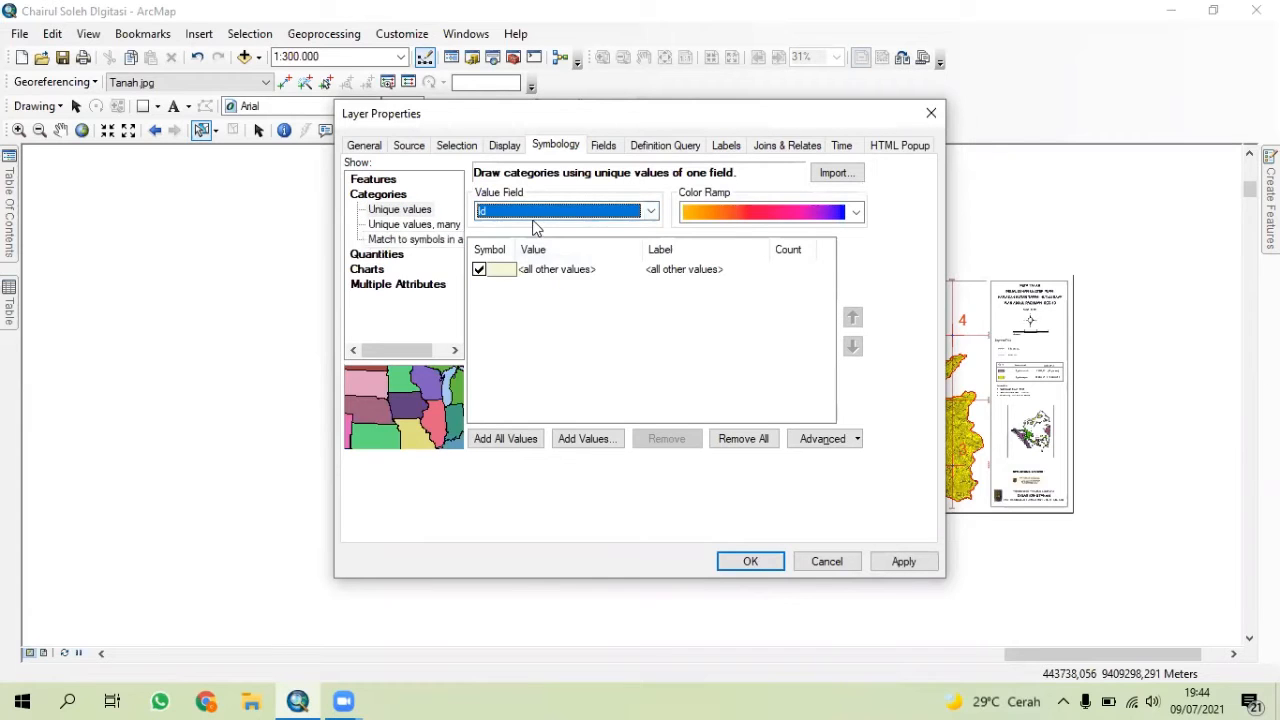
{"action": "left_click", "coordinate": [534, 211]}
{"action": "left_click", "coordinate": [540, 233]}
{"action": "left_click", "coordinate": [536, 211]}
{"action": "left_click", "coordinate": [535, 227]}
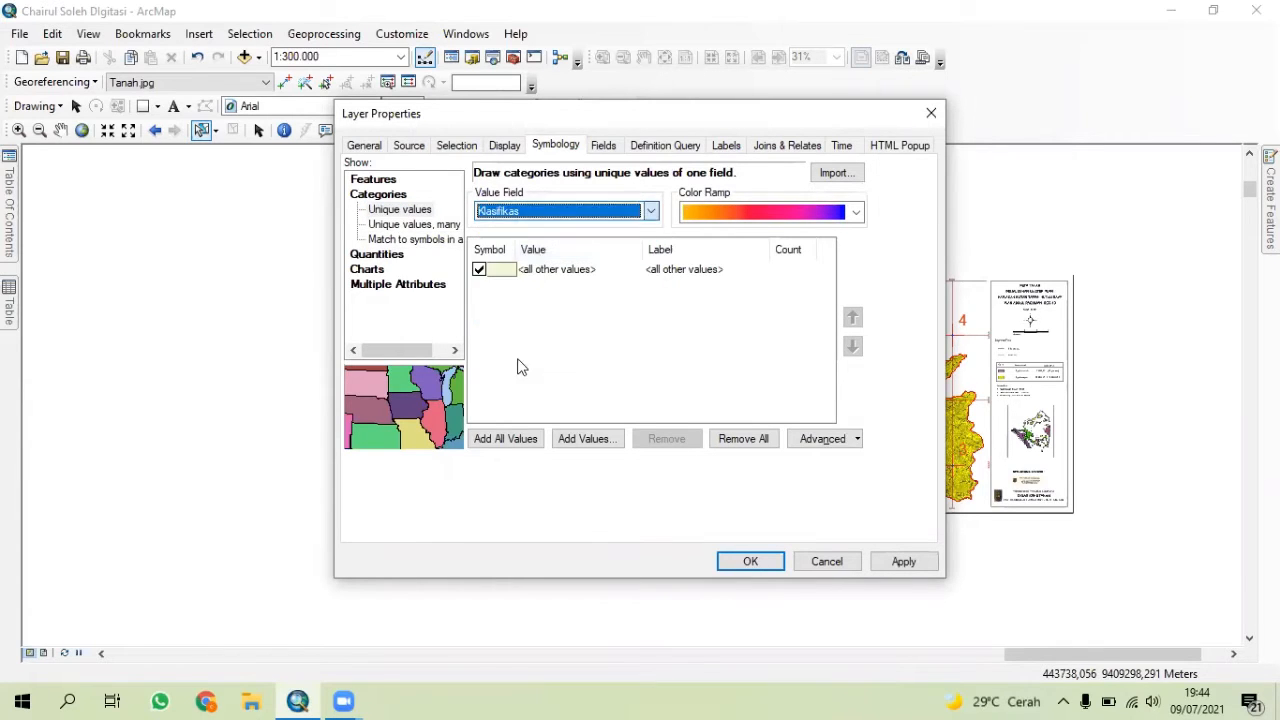
{"action": "left_click", "coordinate": [531, 441]}
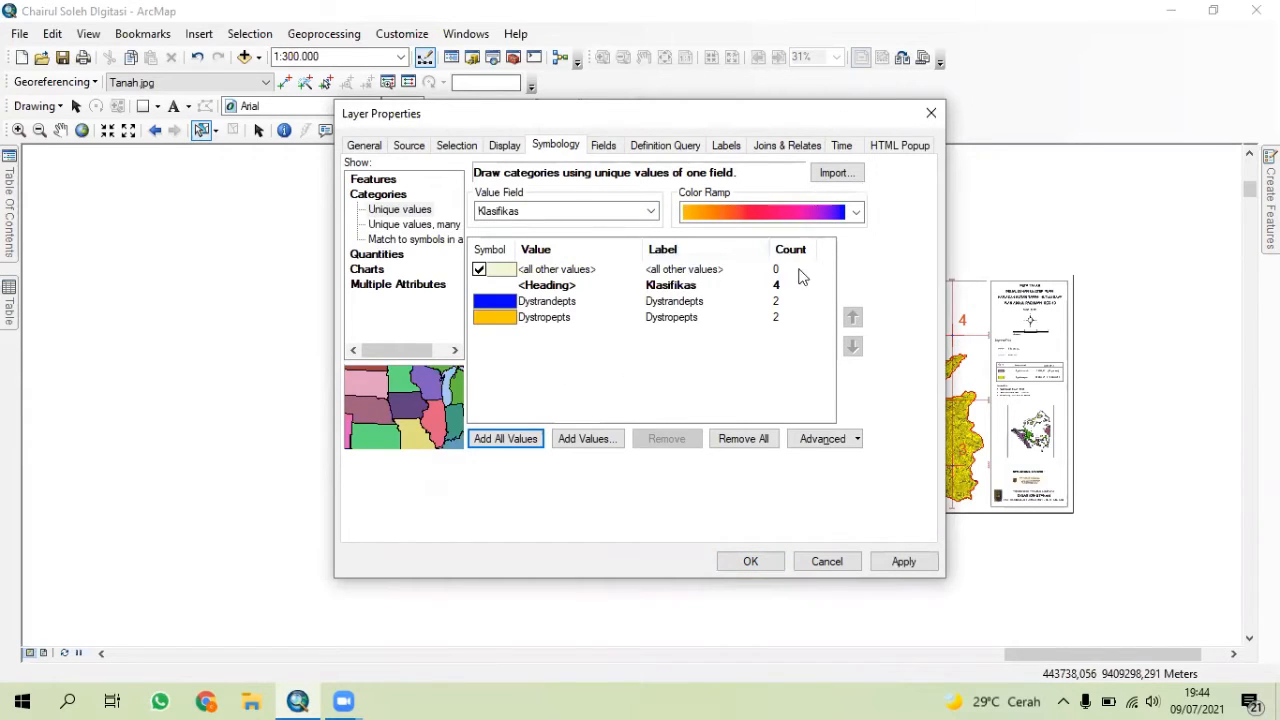
{"action": "left_click", "coordinate": [903, 560]}
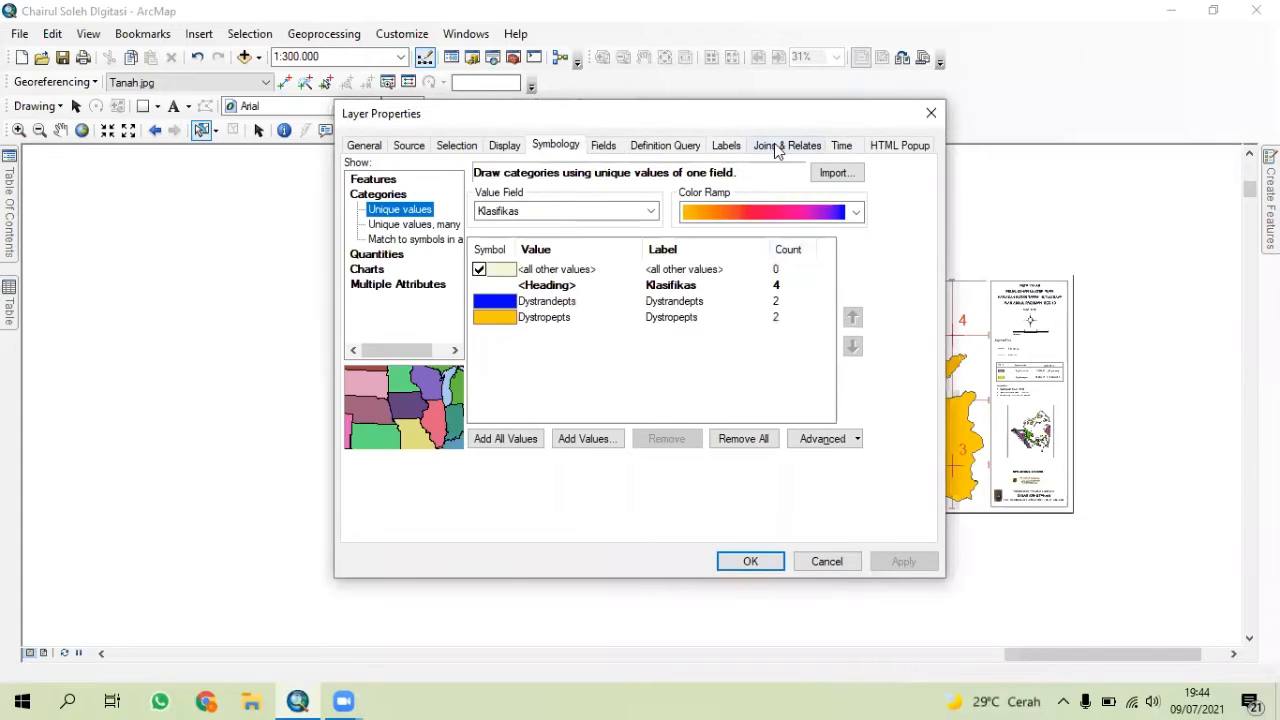
- Label the TANAH features with the Klasifikas field at font size 10 and turn the labels on
{"action": "left_click", "coordinate": [730, 147]}
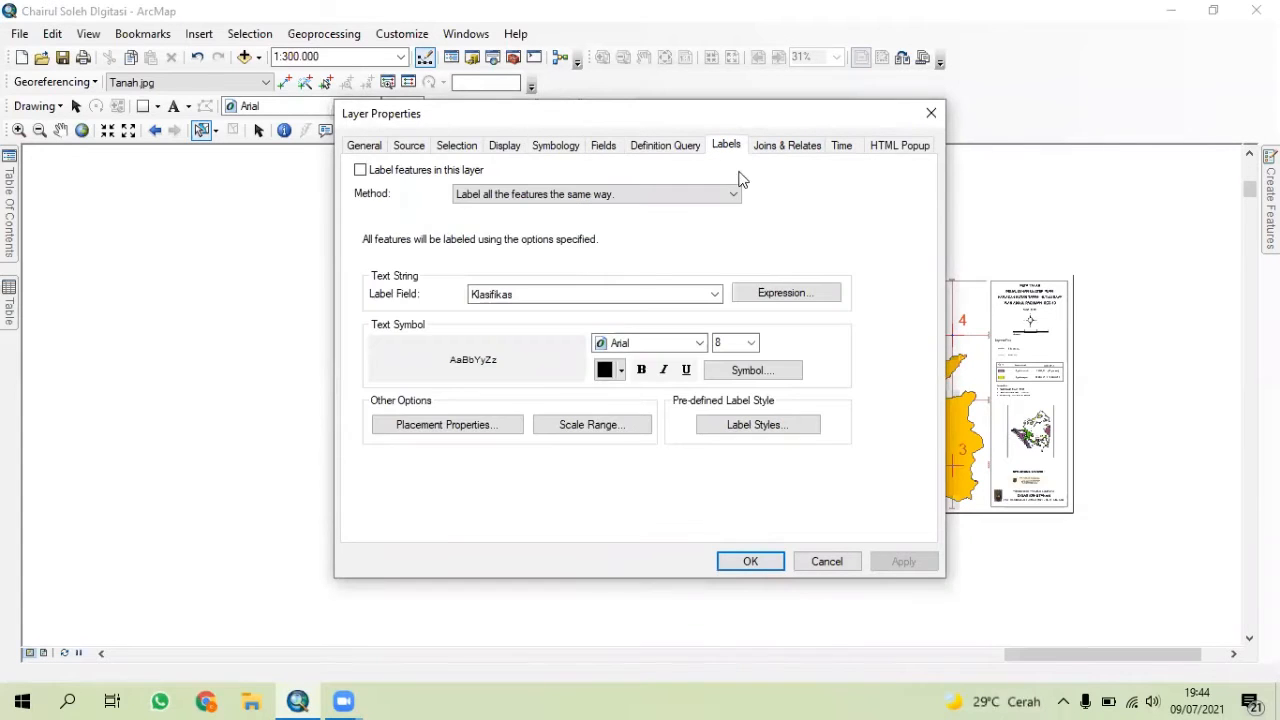
{"action": "left_click", "coordinate": [547, 292]}
{"action": "left_click", "coordinate": [602, 341]}
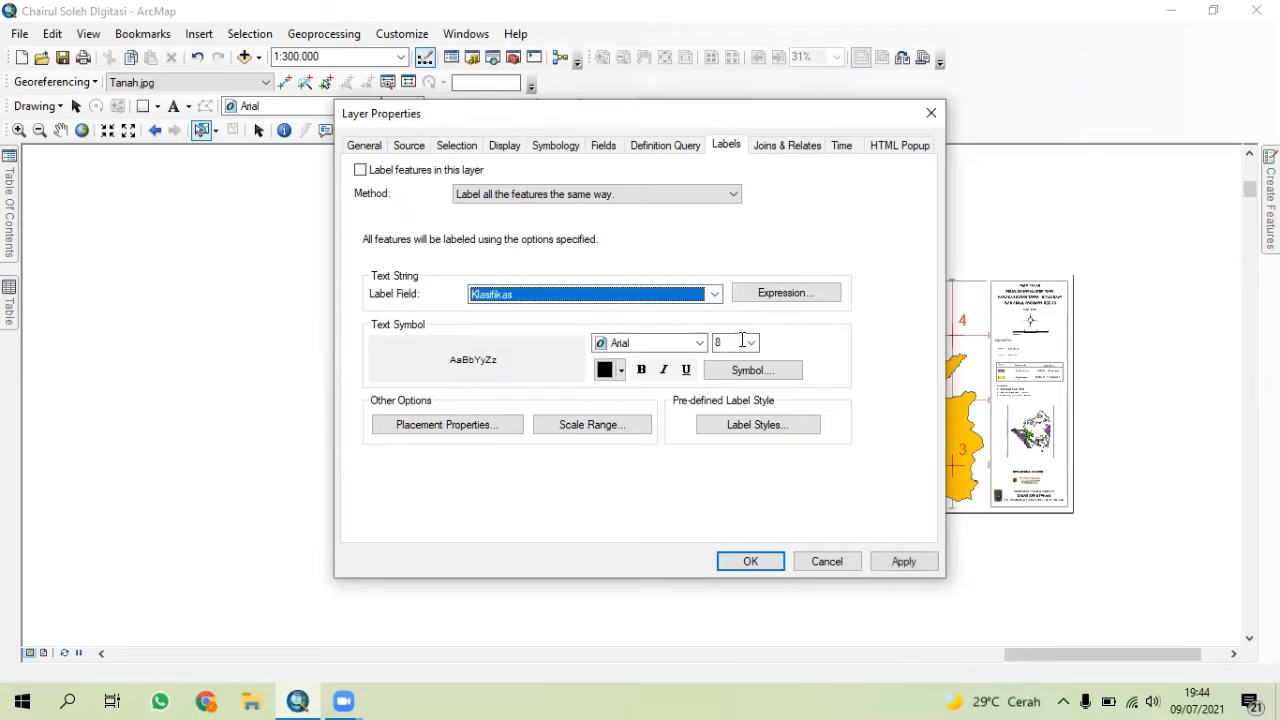
{"action": "left_click", "coordinate": [751, 343]}
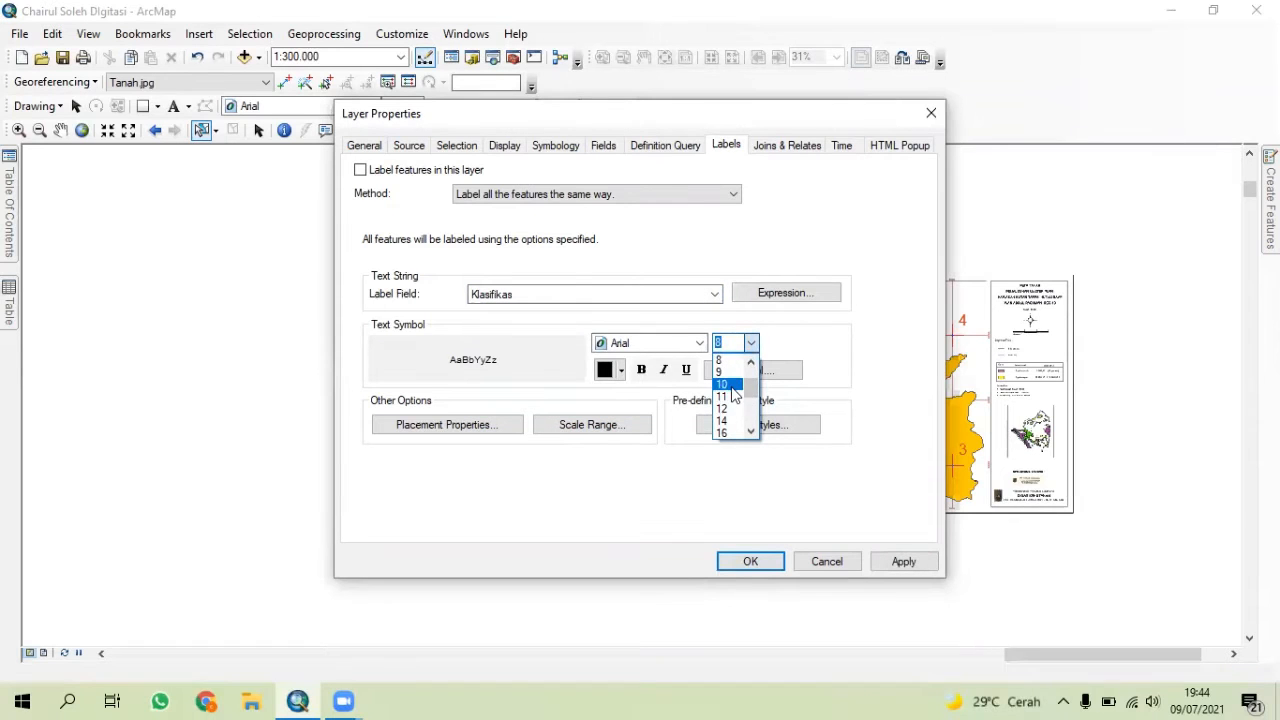
{"action": "left_click", "coordinate": [733, 386]}
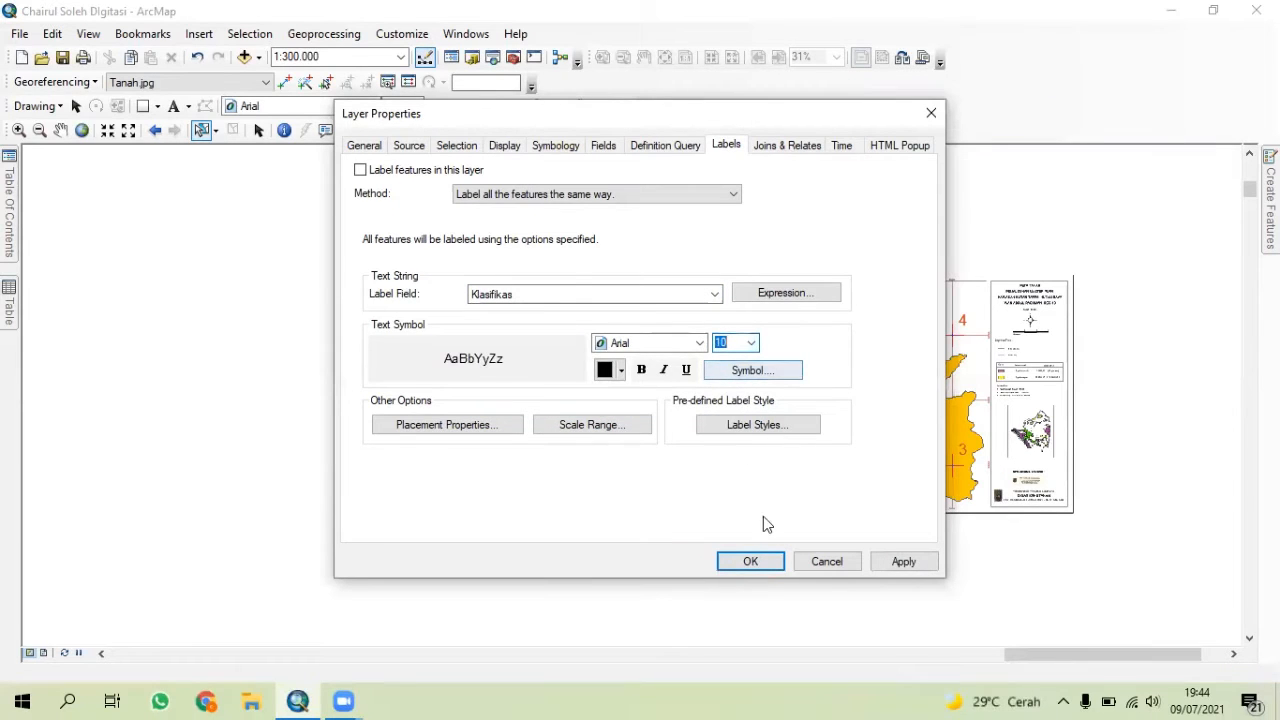
{"action": "left_click", "coordinate": [749, 562]}
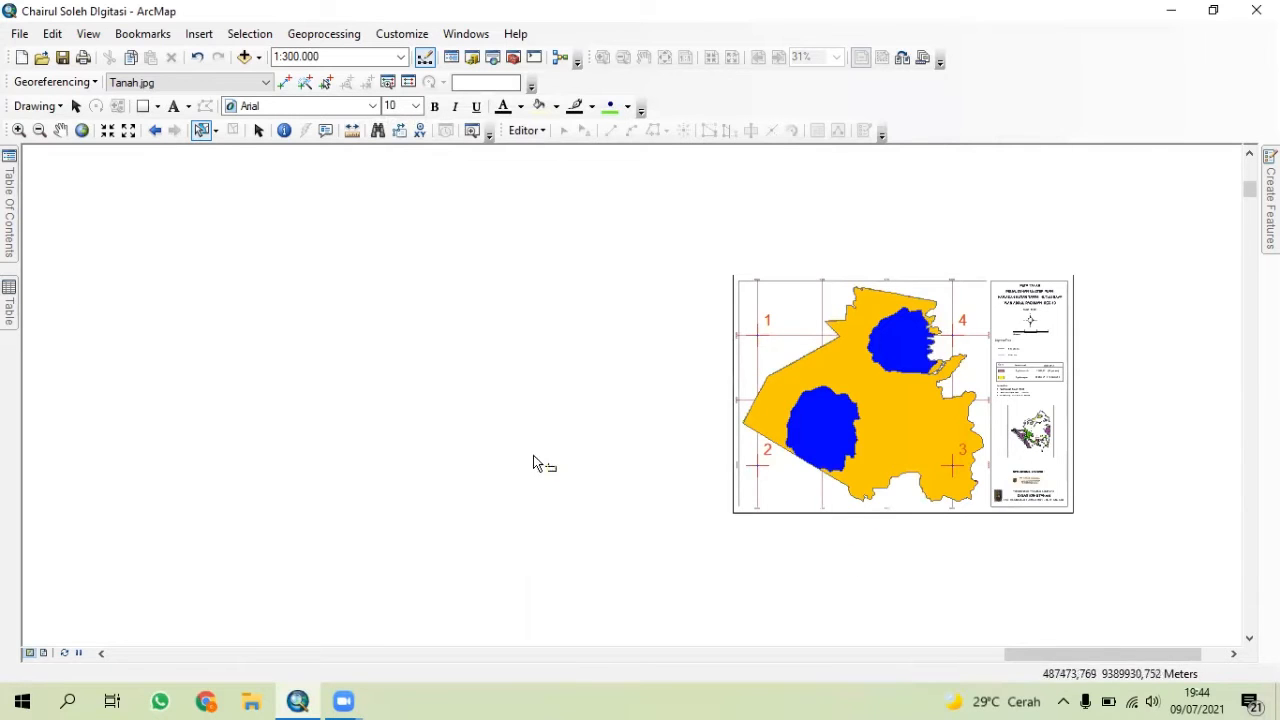
{"action": "mouse_move", "coordinate": [10, 222]}
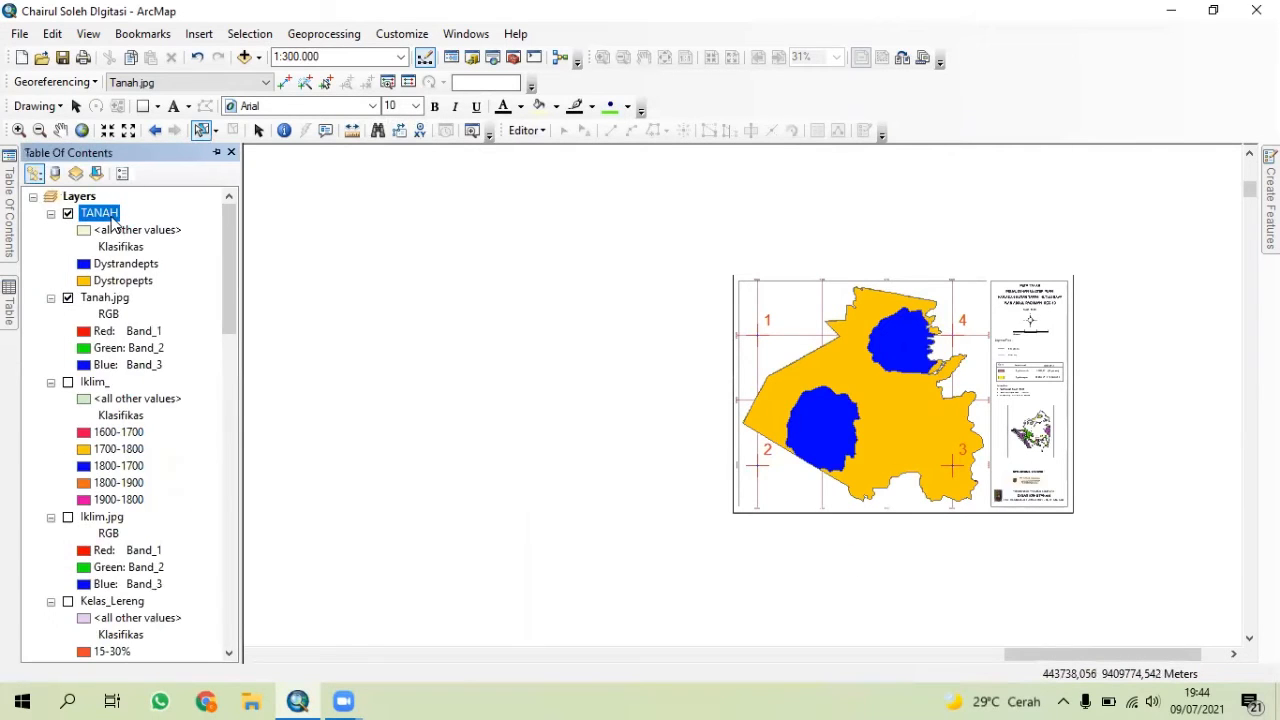
{"action": "right_click", "coordinate": [113, 218]}
{"action": "left_click", "coordinate": [212, 425]}
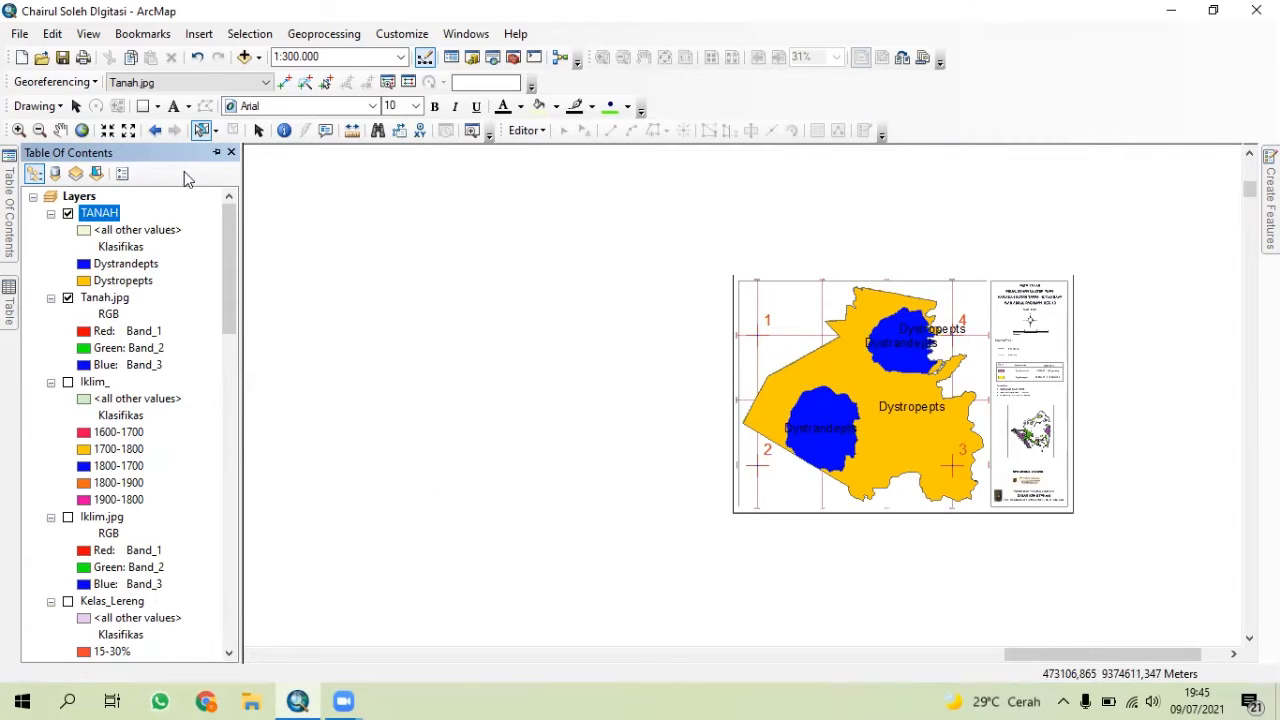
- Keep the table of contents permanently open and switch the map to layout view
{"action": "left_click", "coordinate": [216, 153]}
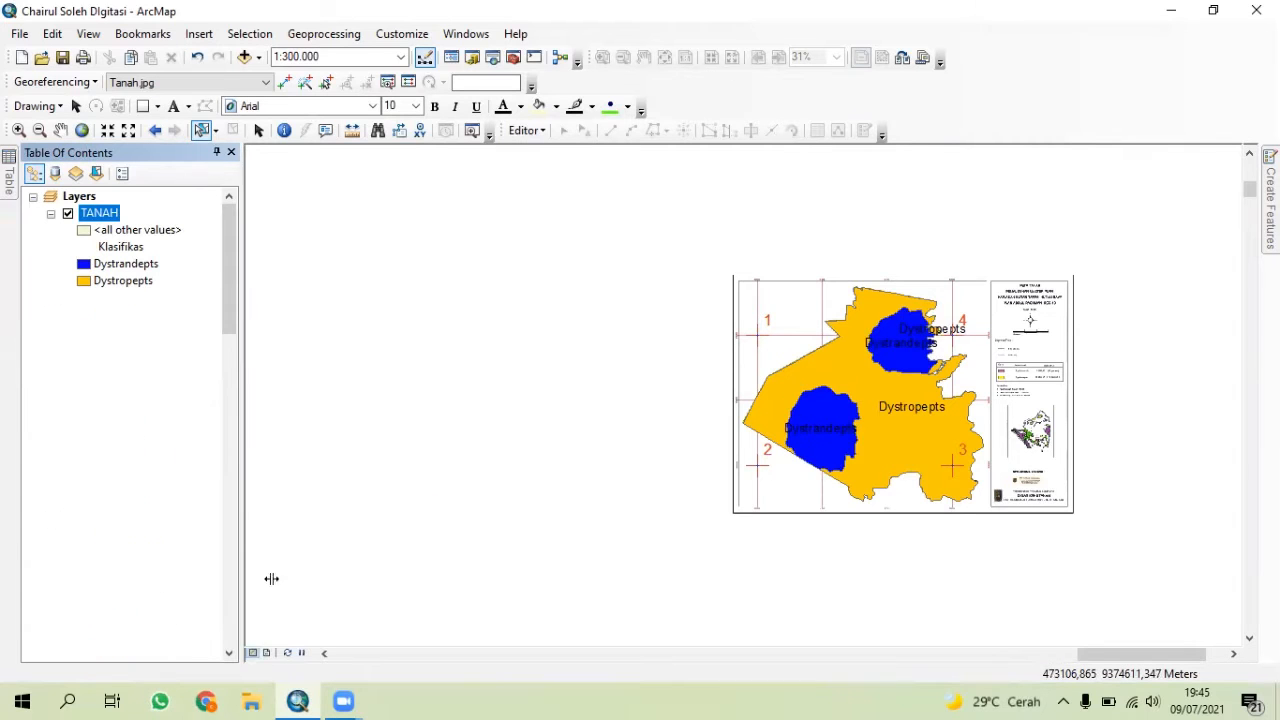
{"action": "left_click", "coordinate": [267, 653]}
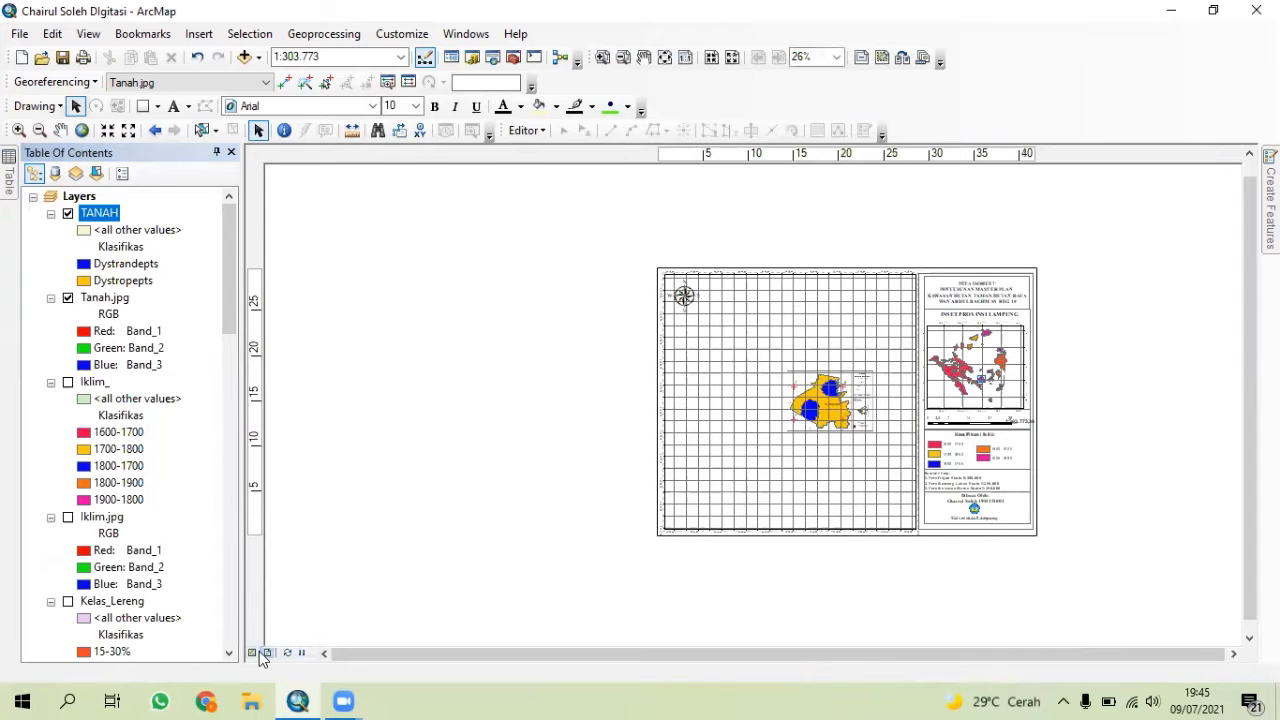
- Return to data view and hide the Tanah.jpg raster beneath the TANAH layer
{"action": "left_click", "coordinate": [255, 653]}
{"action": "left_click_drag", "start_coordinate": [758, 456], "coordinate": [341, 468]}
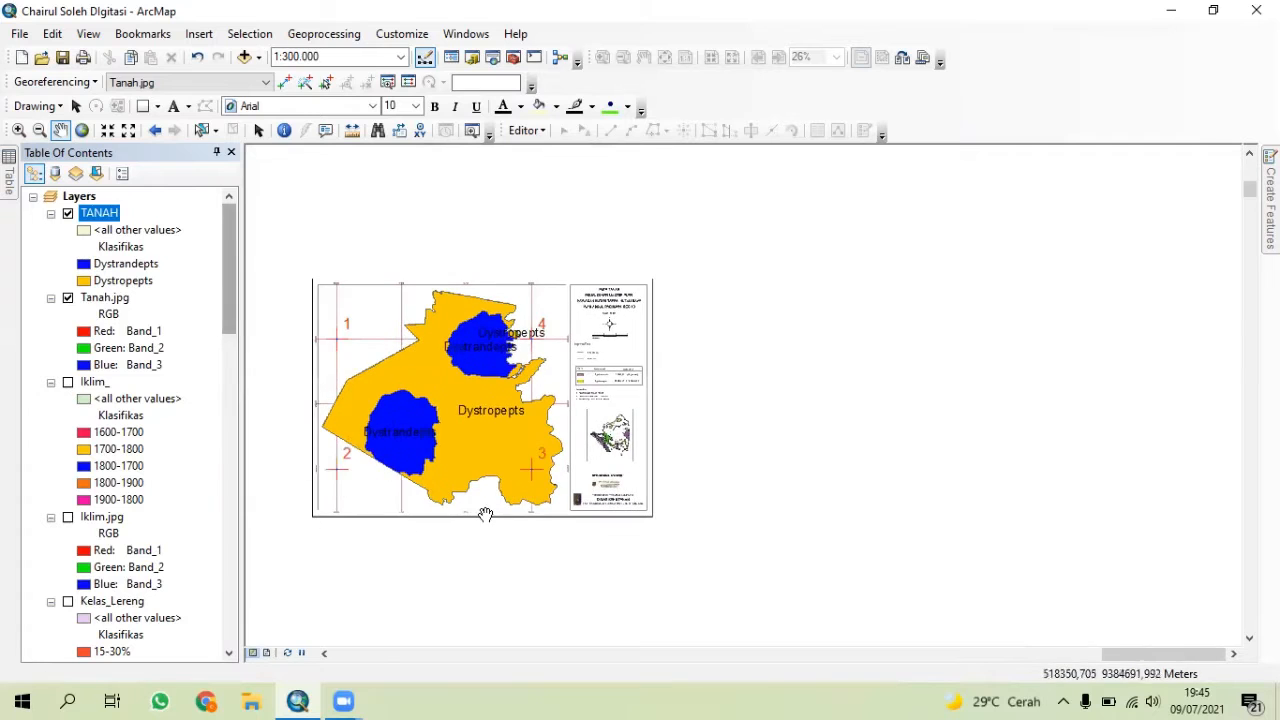
{"action": "scroll", "coordinate": [484, 510], "scroll_direction": "up", "scroll_amount": 1}
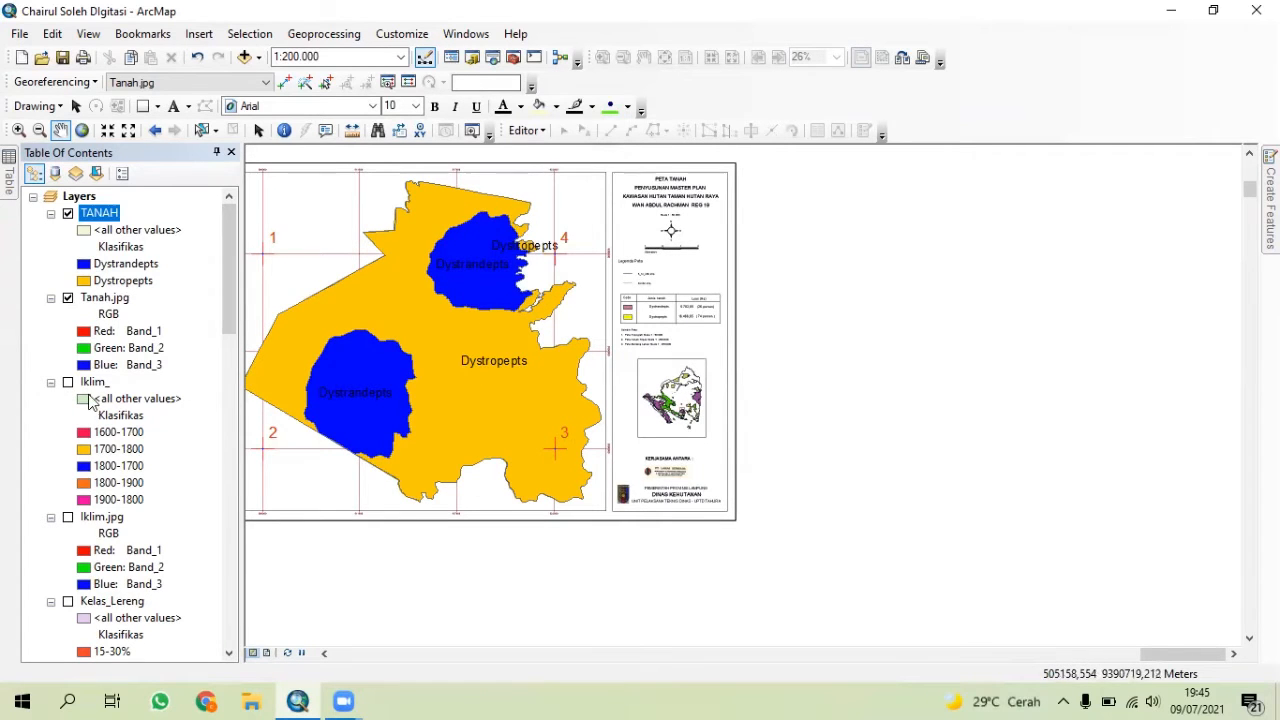
{"action": "scroll", "coordinate": [110, 430], "scroll_direction": "down", "scroll_amount": 4}
{"action": "scroll", "coordinate": [136, 499], "scroll_direction": "down", "scroll_amount": 6}
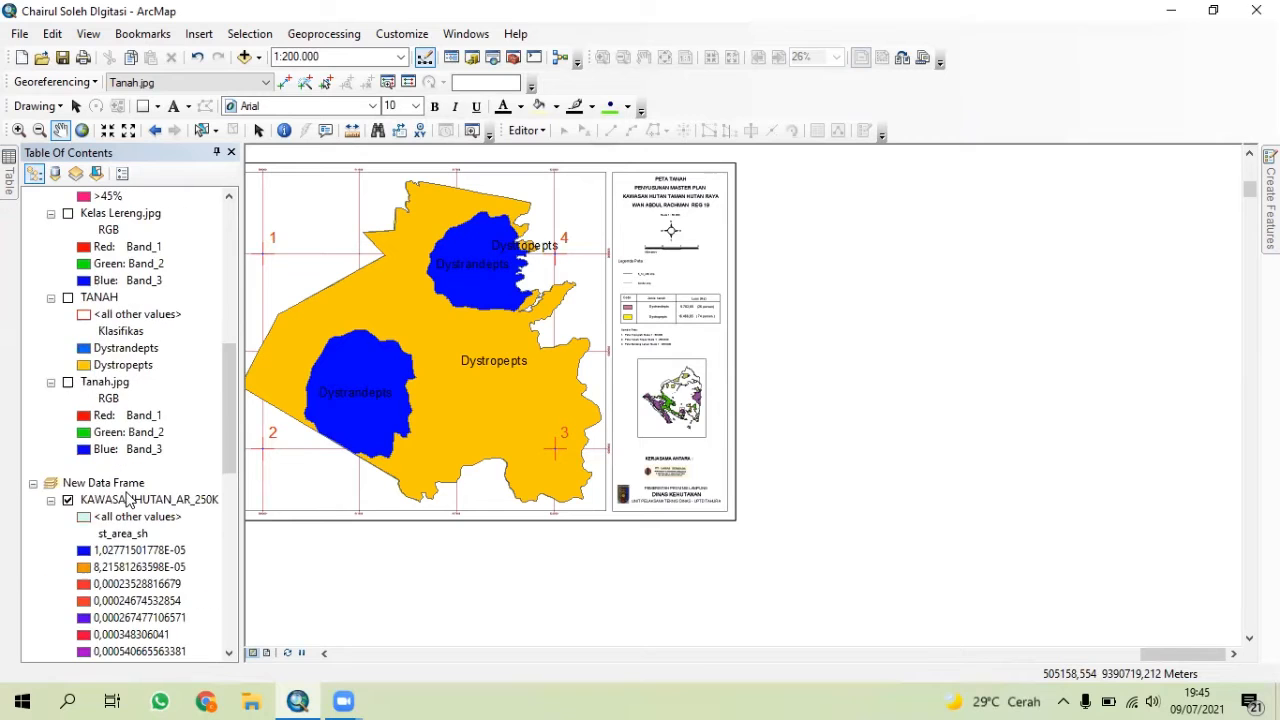
{"action": "scroll", "coordinate": [100, 488], "scroll_direction": "up", "scroll_amount": 10}
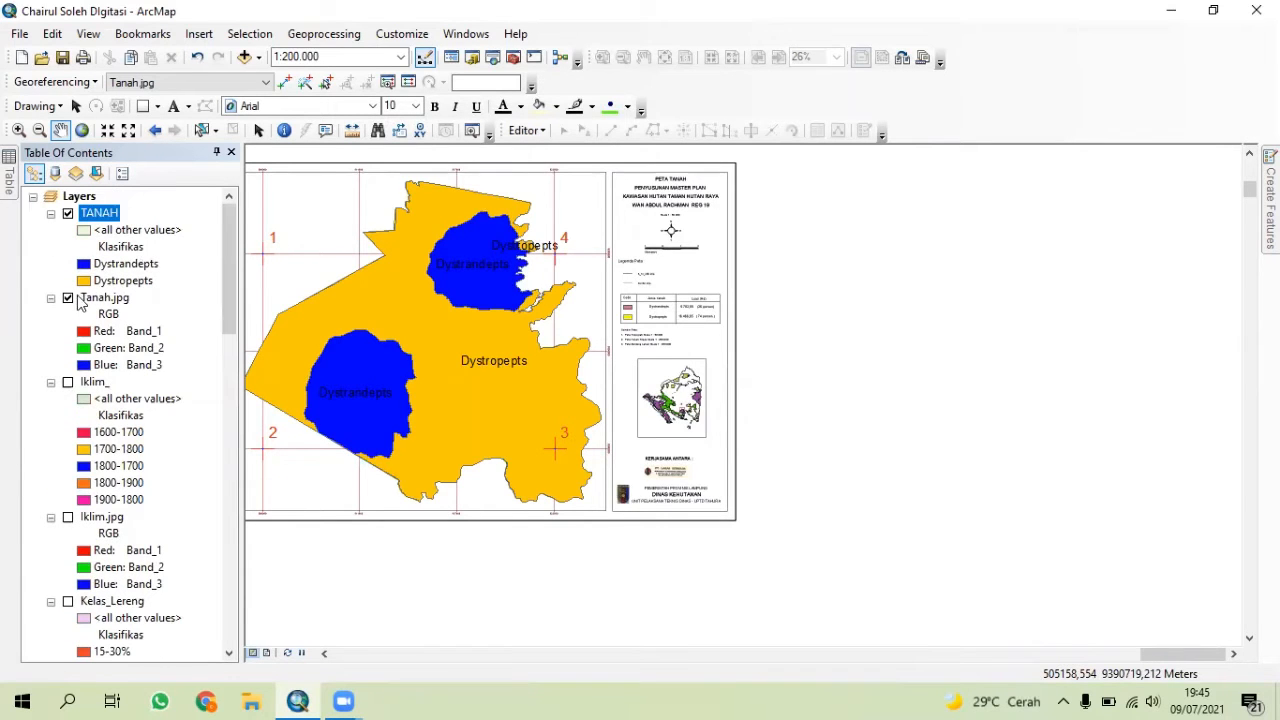
{"action": "left_click", "coordinate": [68, 298]}
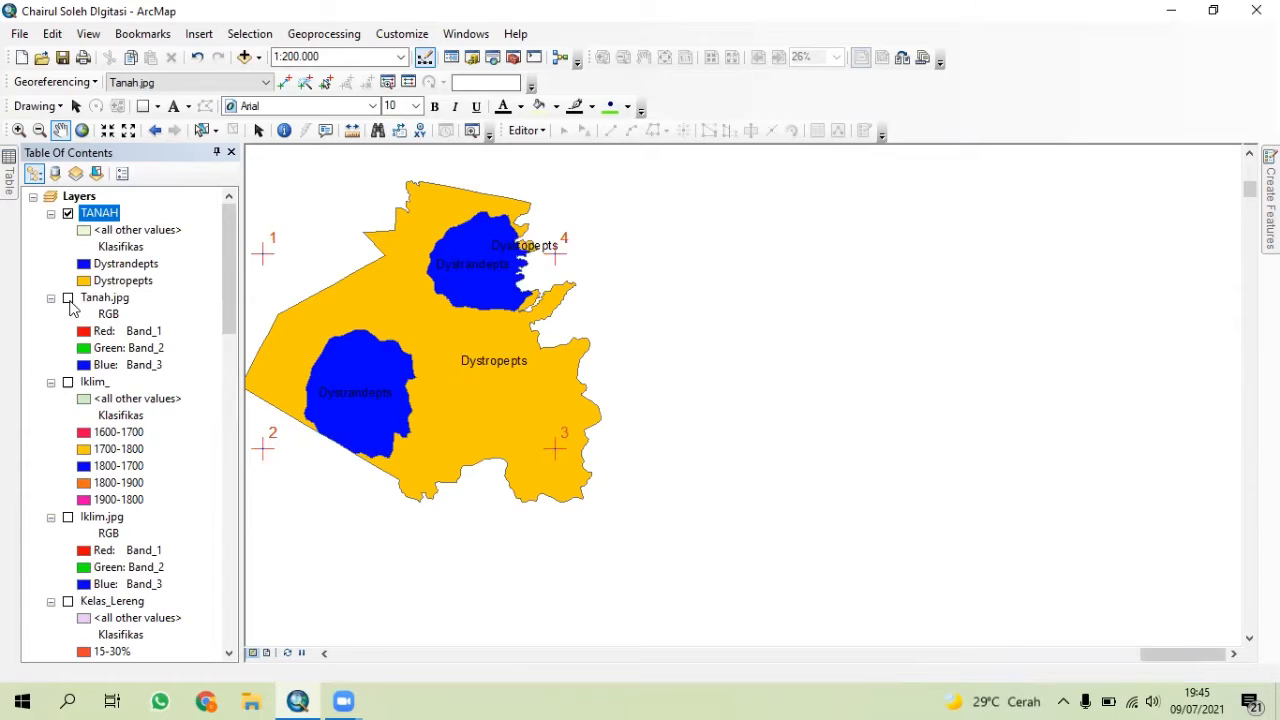
- Deactivate all four georeferencing control point links of Tanah.jpg in the link table and close it
{"action": "left_click", "coordinate": [408, 82]}
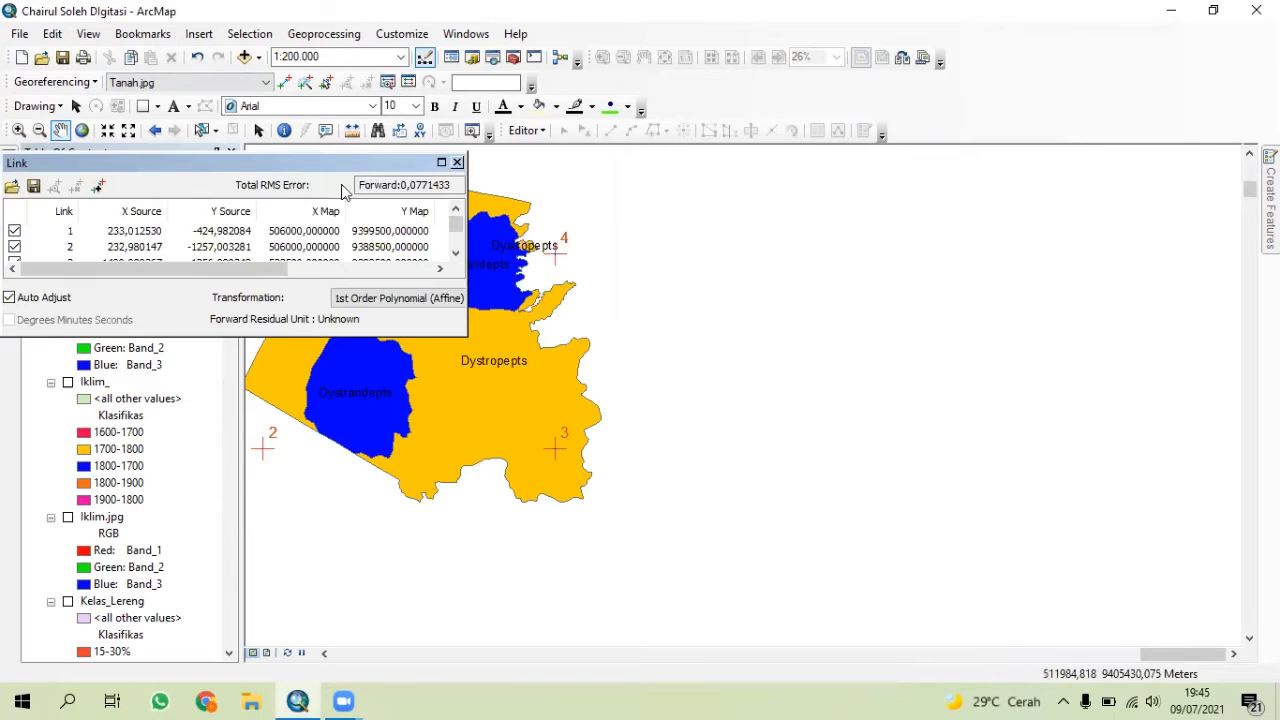
{"action": "left_click", "coordinate": [16, 231]}
{"action": "scroll", "coordinate": [25, 246], "scroll_direction": "down", "scroll_amount": 1}
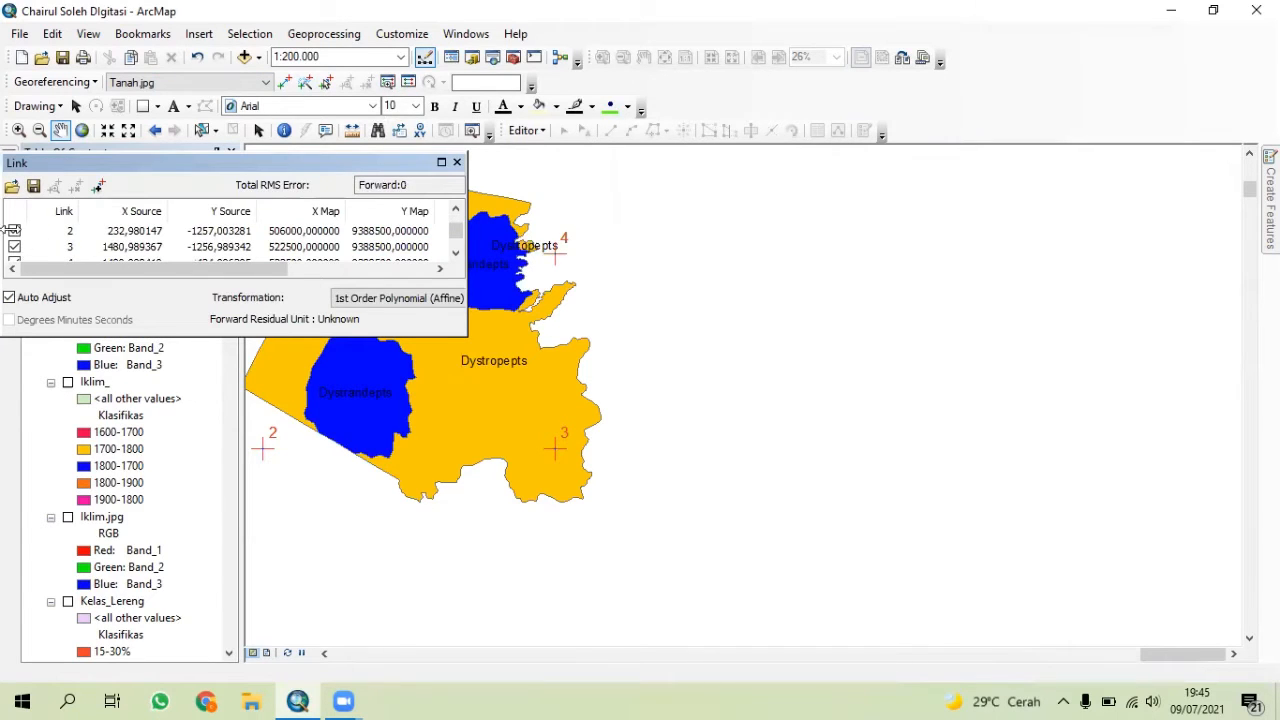
{"action": "left_click", "coordinate": [14, 231]}
{"action": "left_click", "coordinate": [14, 247]}
{"action": "scroll", "coordinate": [20, 250], "scroll_direction": "down", "scroll_amount": 1}
{"action": "left_click", "coordinate": [14, 247]}
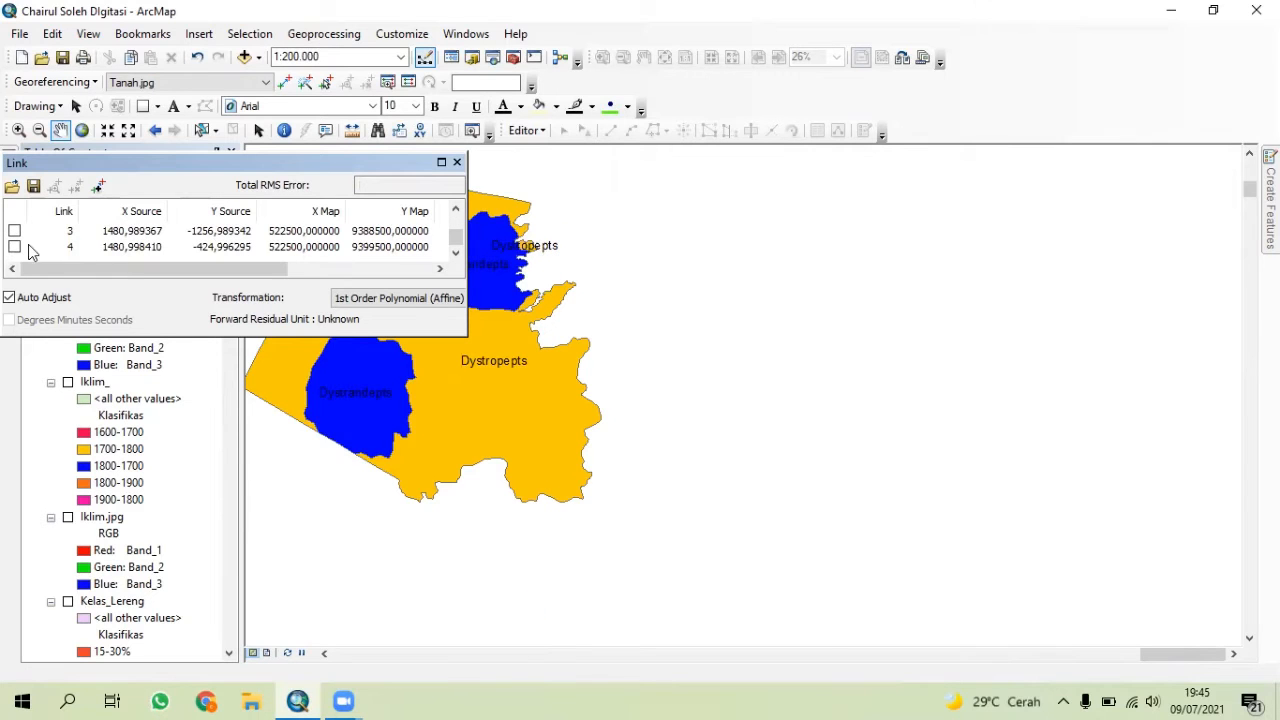
{"action": "left_click", "coordinate": [457, 162]}
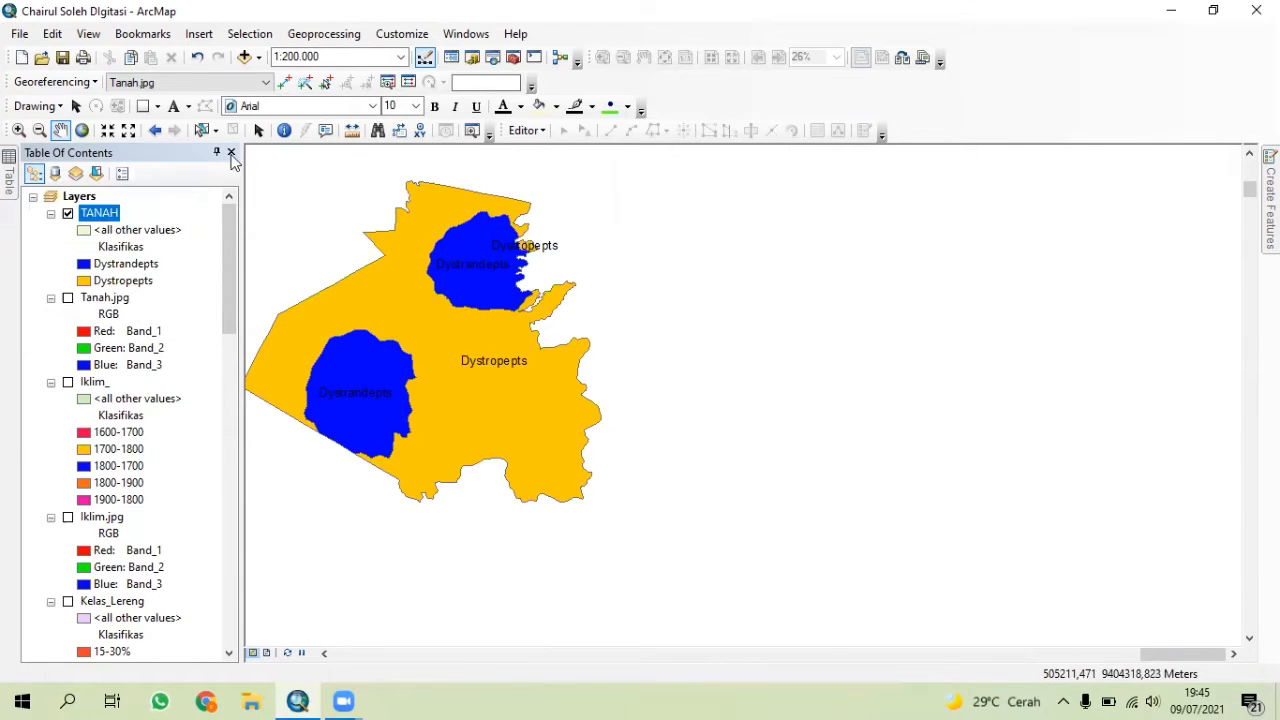
- Accept the page setup with an A3 landscape map page and switch to layout view
{"action": "left_click", "coordinate": [18, 34]}
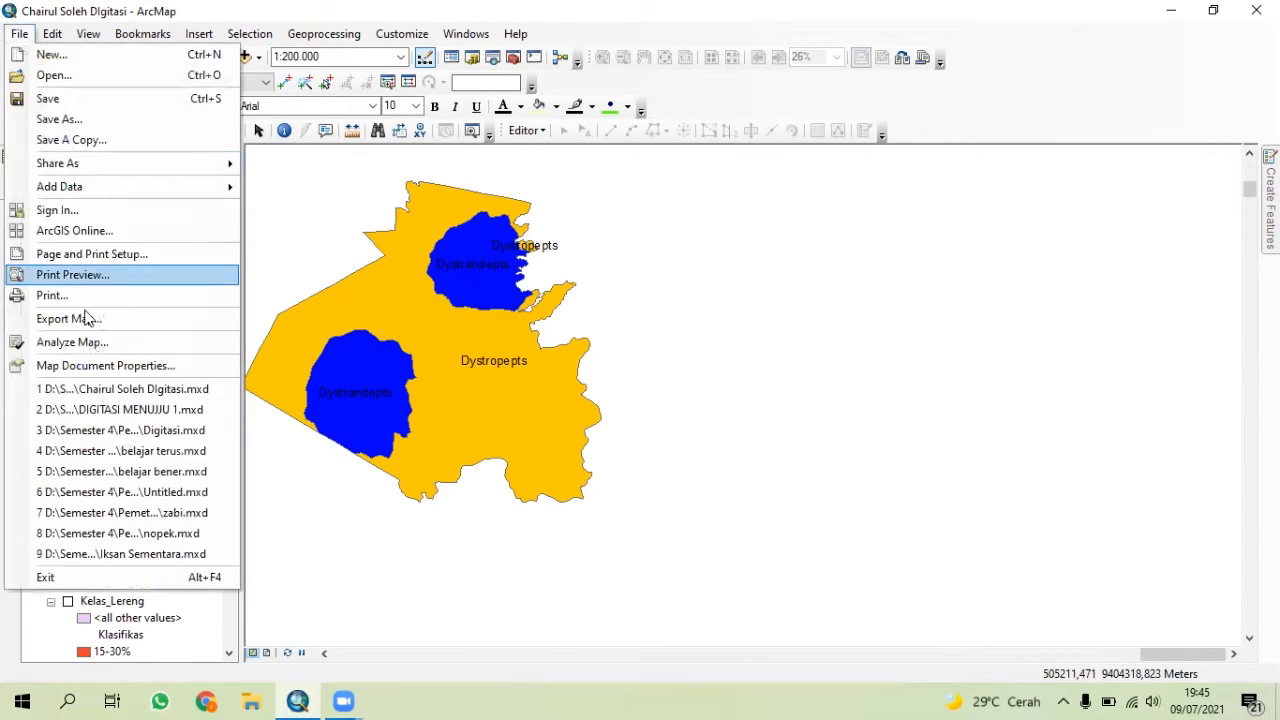
{"action": "left_click", "coordinate": [108, 258]}
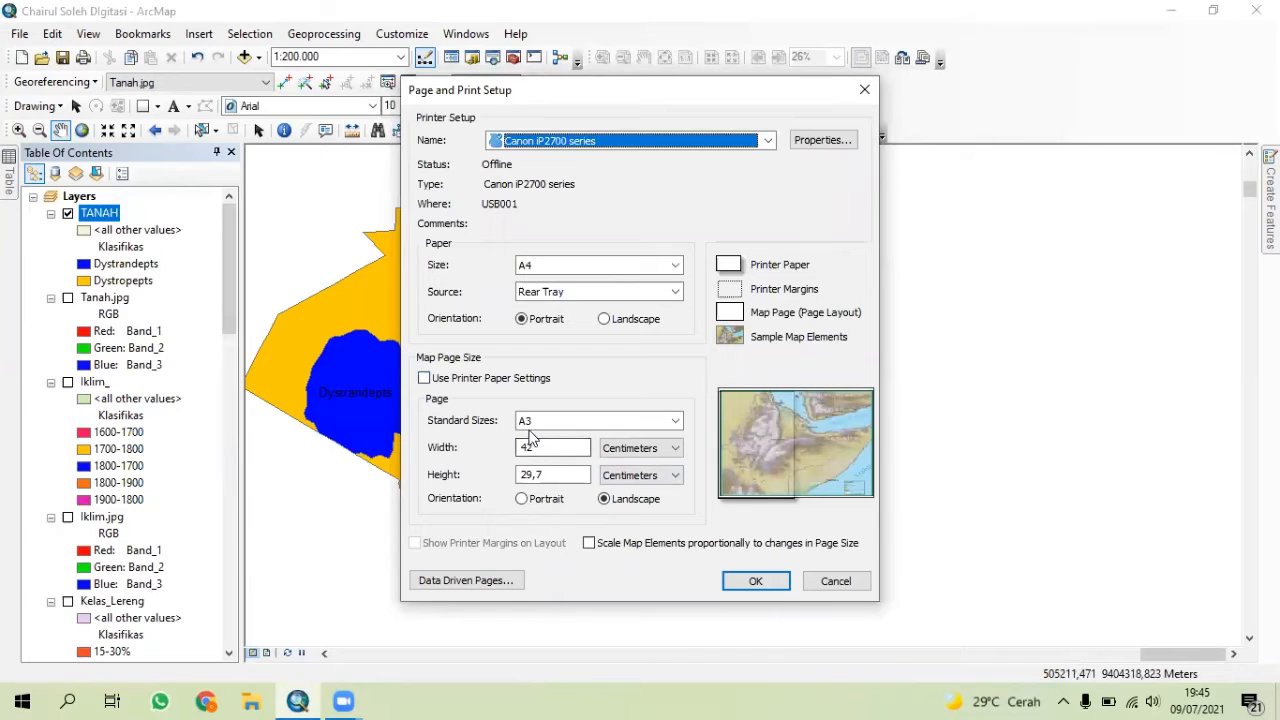
{"action": "left_click", "coordinate": [756, 581]}
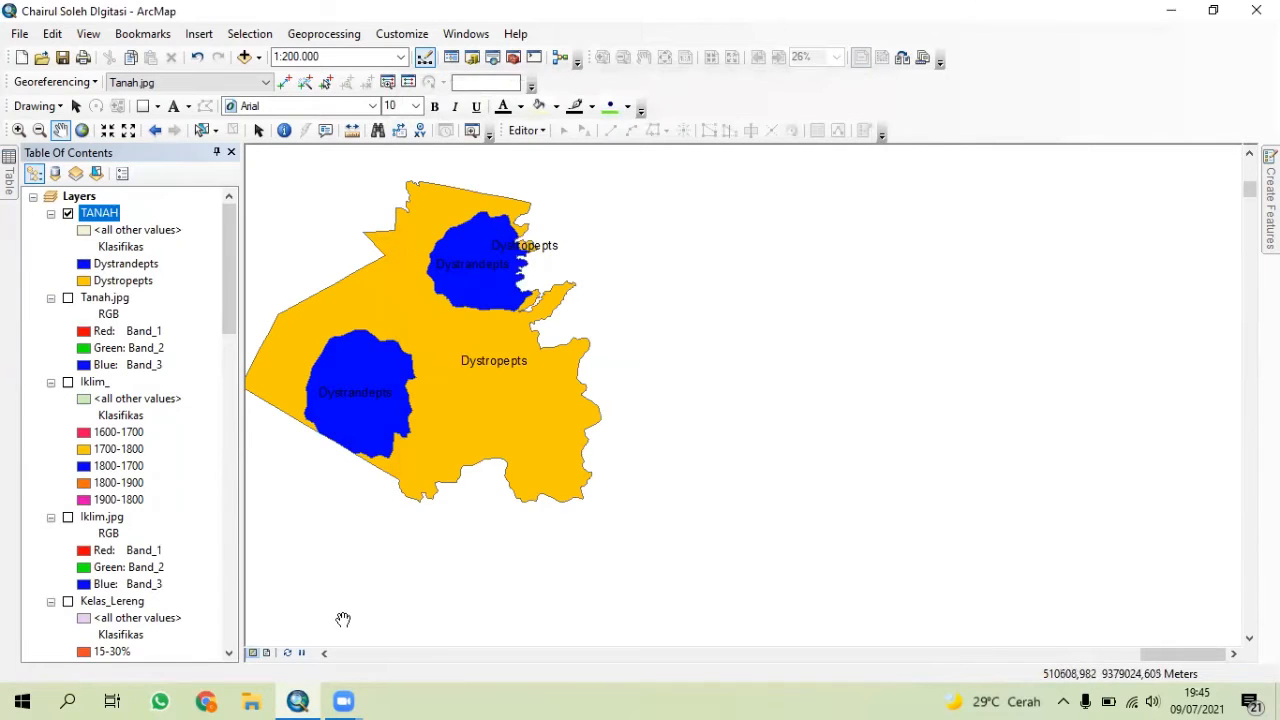
{"action": "left_click", "coordinate": [268, 653]}
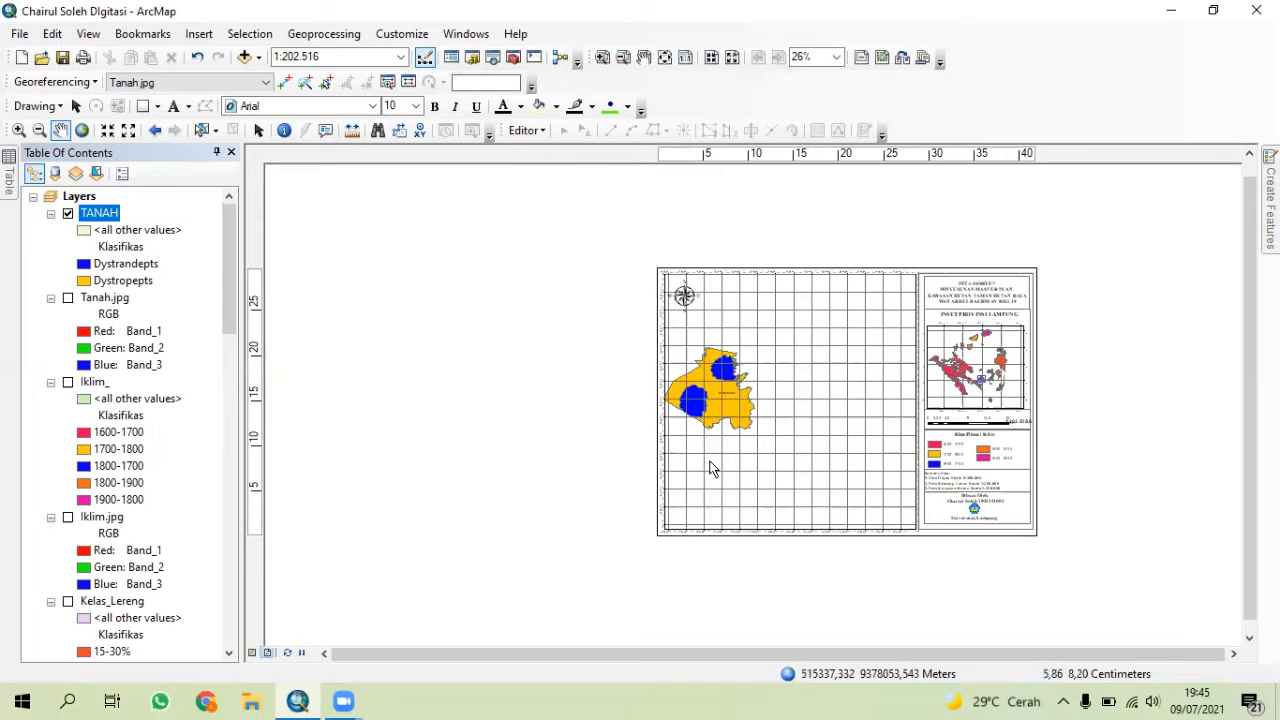
- Remove the measured grid from the main data frame and apply the change
{"action": "left_click", "coordinate": [719, 517]}
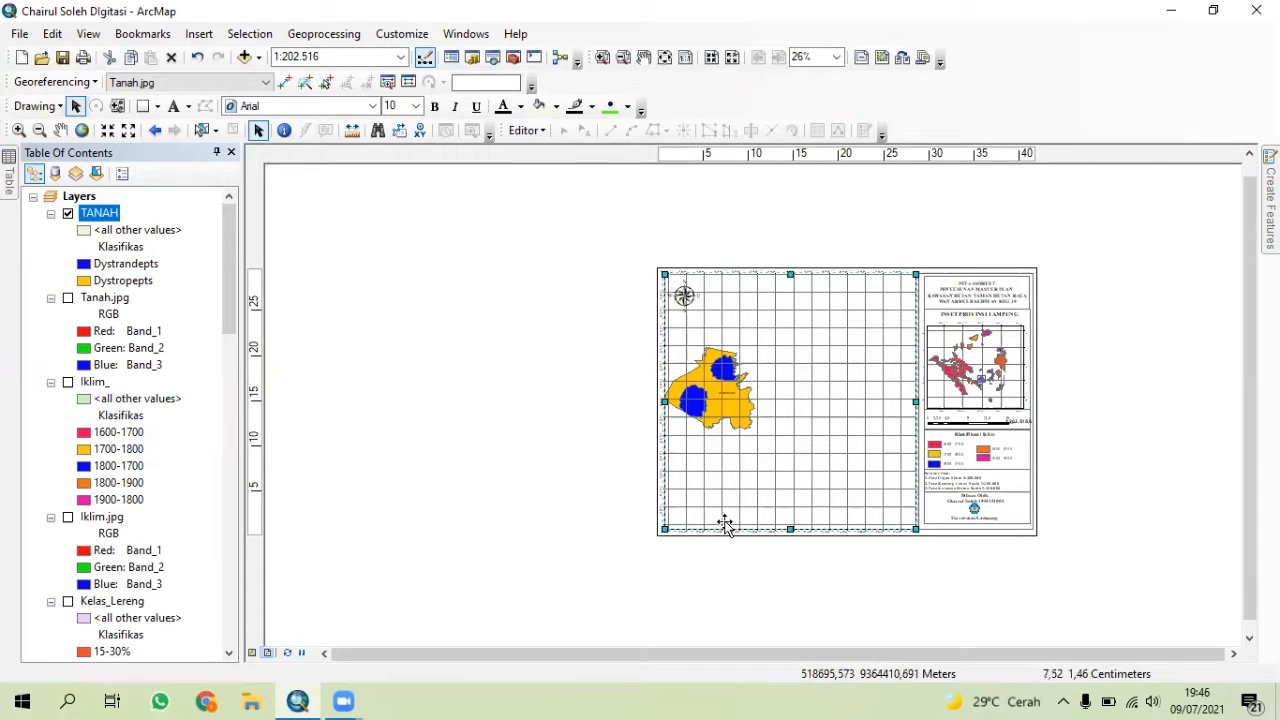
{"action": "right_click", "coordinate": [727, 527]}
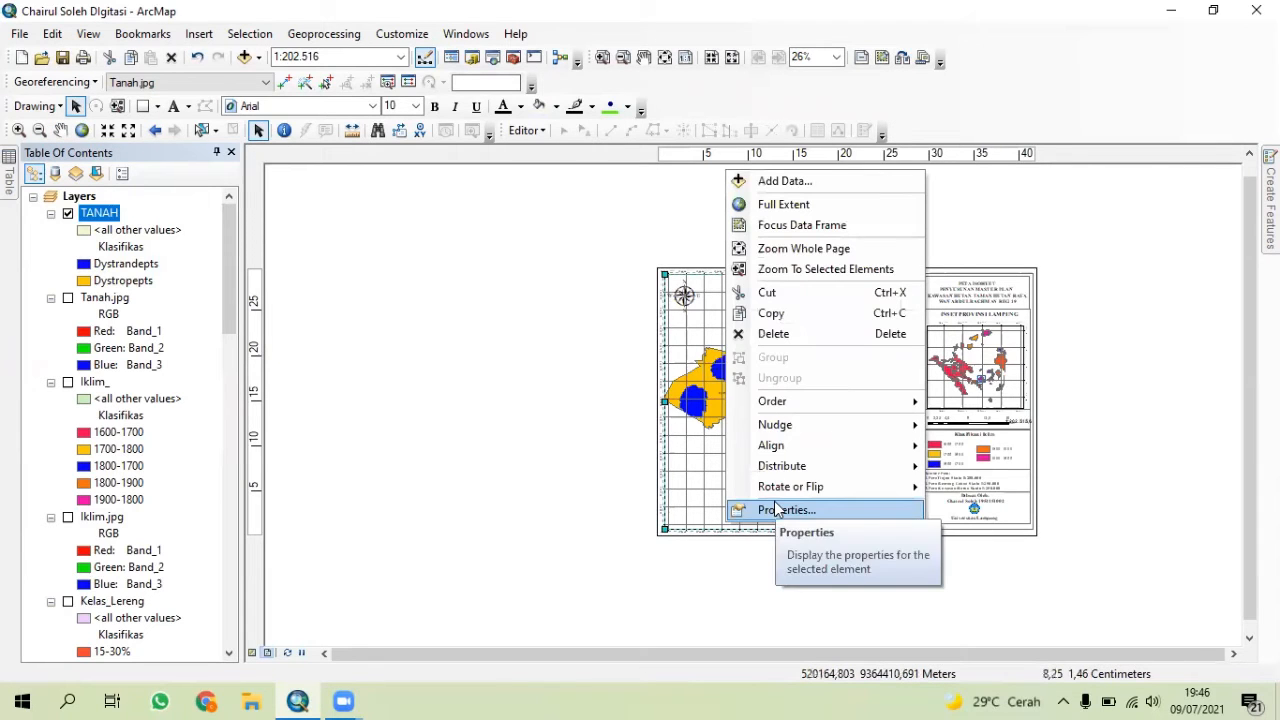
{"action": "left_click", "coordinate": [778, 511]}
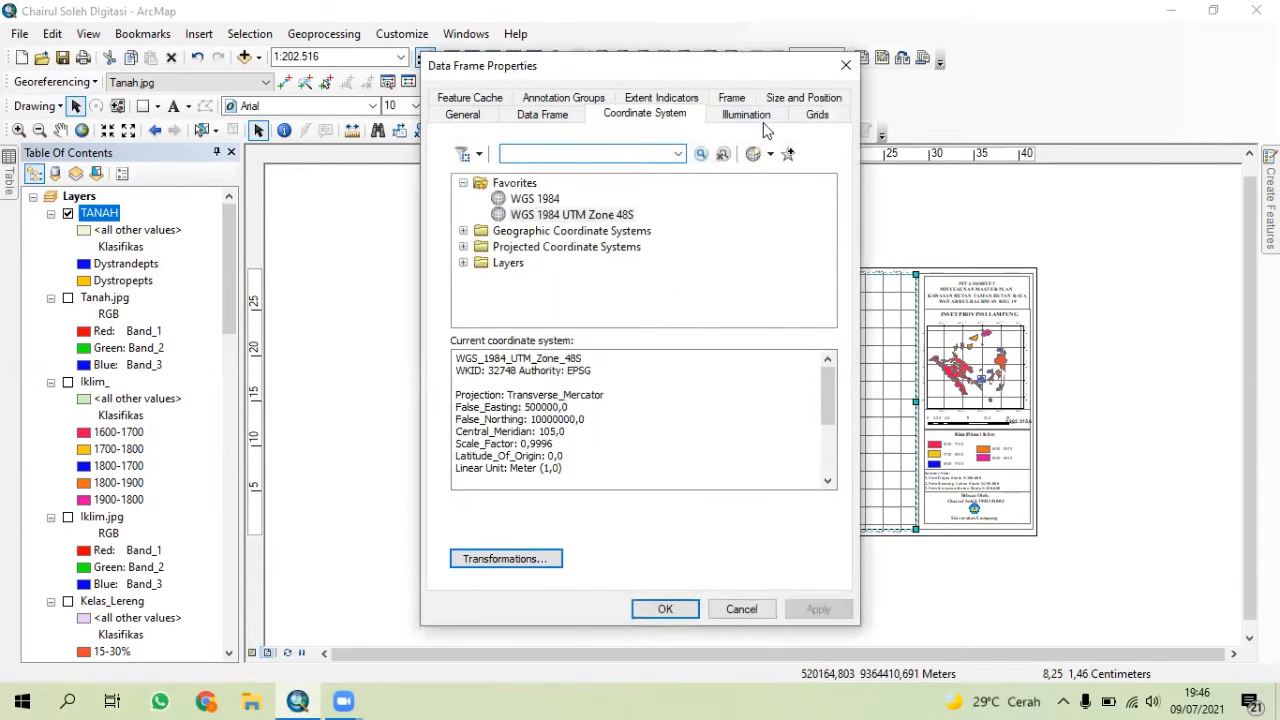
{"action": "left_click", "coordinate": [818, 115]}
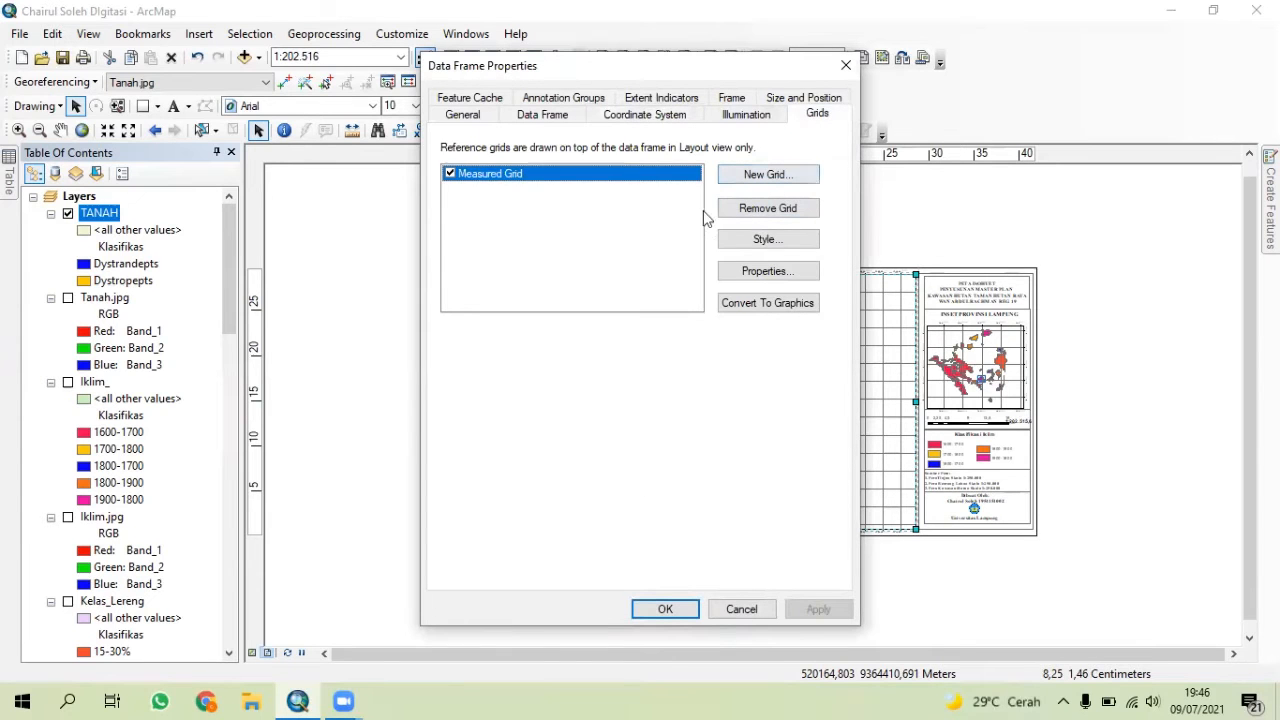
{"action": "left_click", "coordinate": [766, 207]}
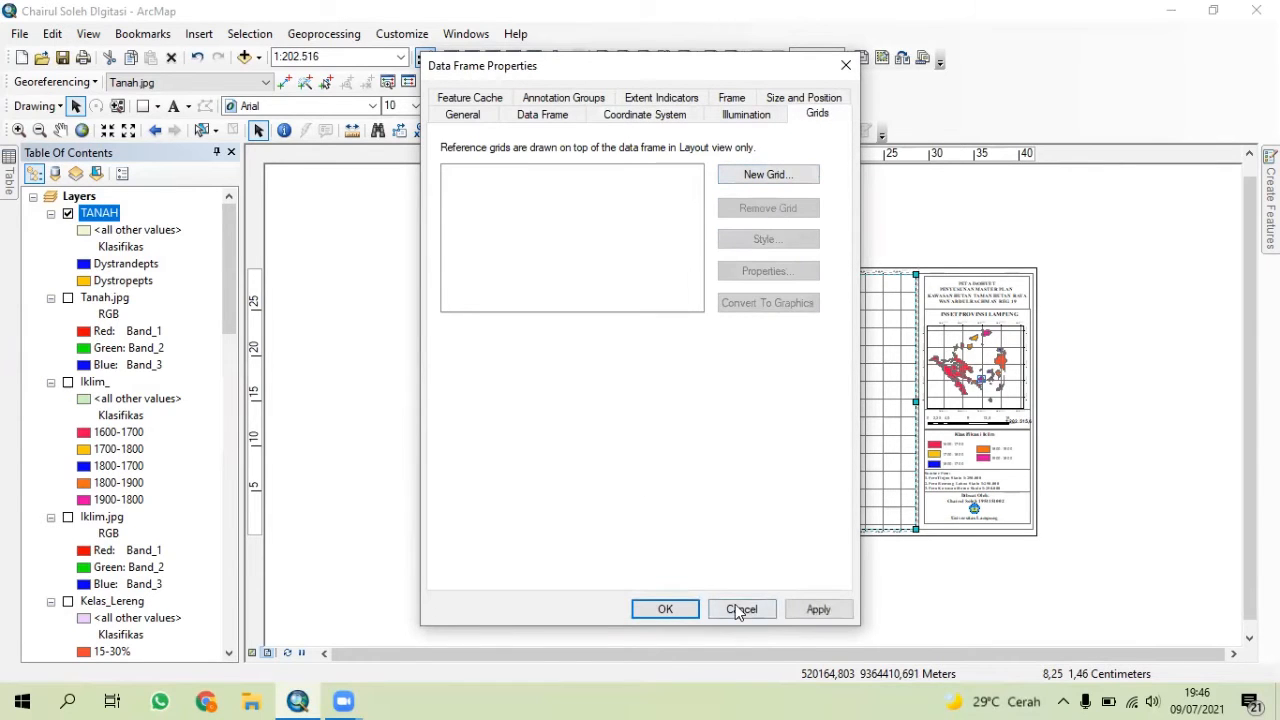
{"action": "left_click", "coordinate": [810, 610]}
{"action": "left_click", "coordinate": [666, 610]}
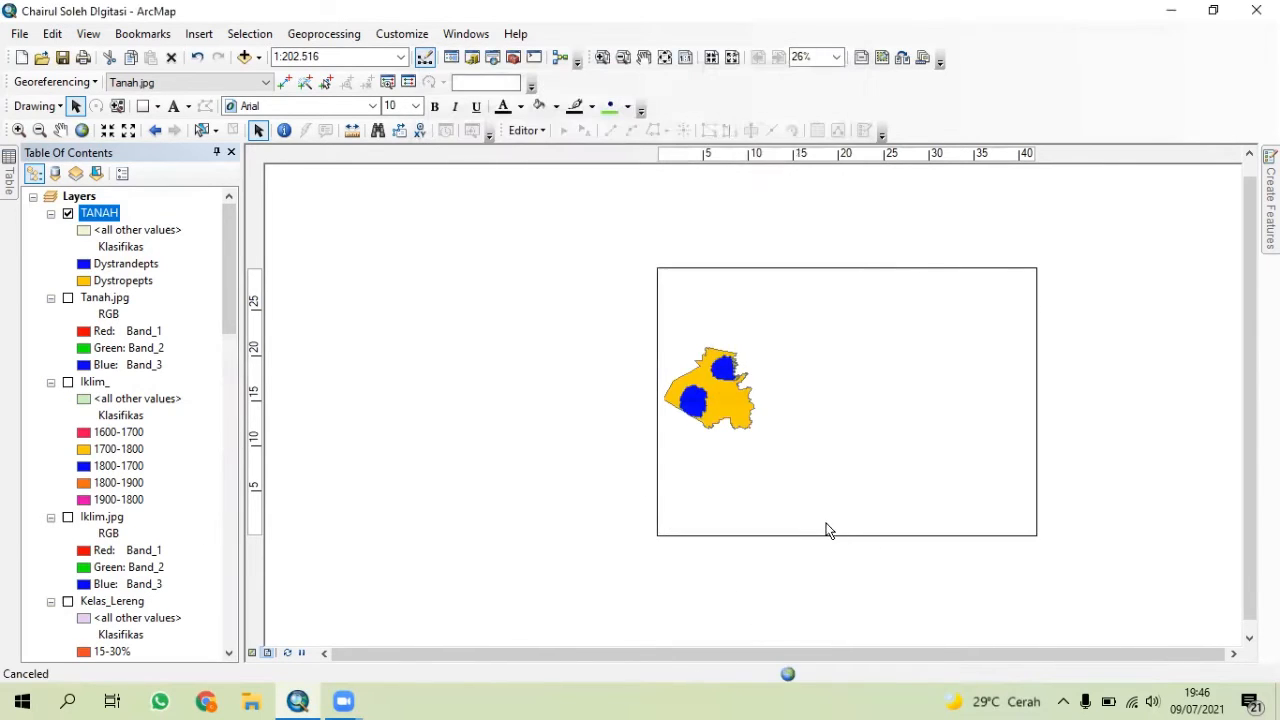
- Enlarge the soil map to a scale of 1:80.000 and centre it within the main data frame
{"action": "scroll", "coordinate": [823, 517], "scroll_direction": "up", "scroll_amount": 5}
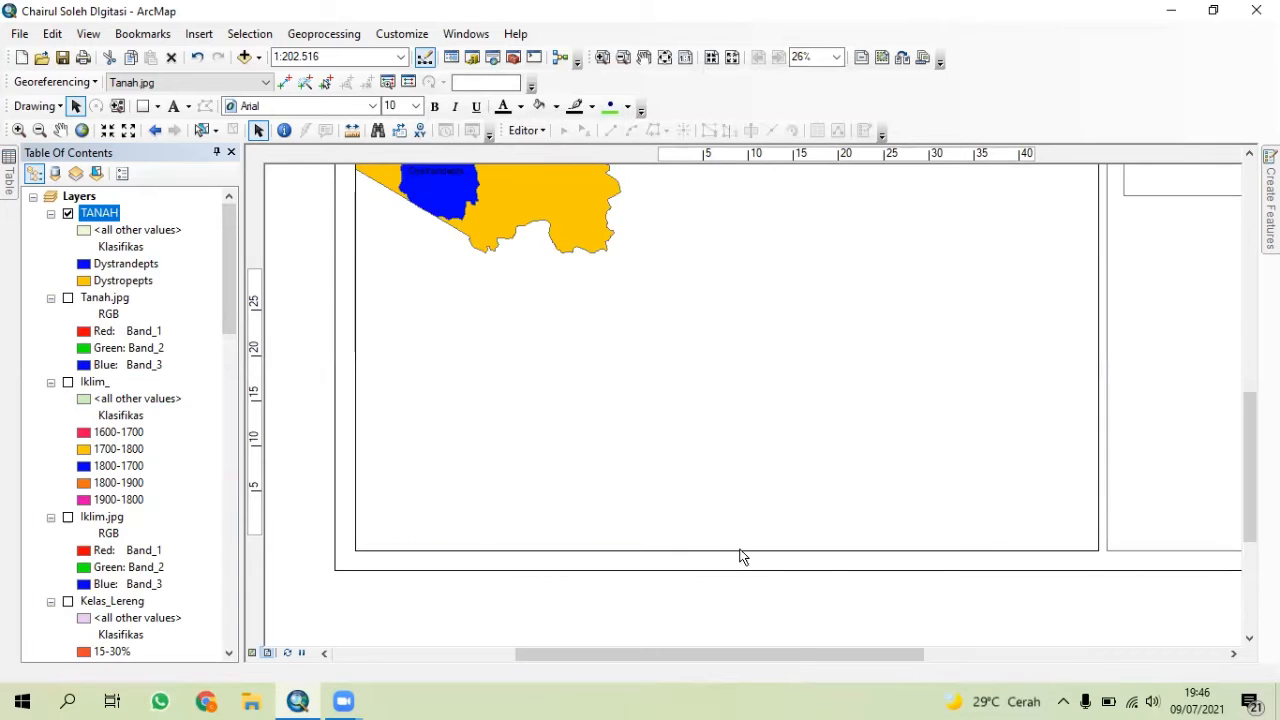
{"action": "scroll", "coordinate": [742, 556], "scroll_direction": "down", "scroll_amount": 4}
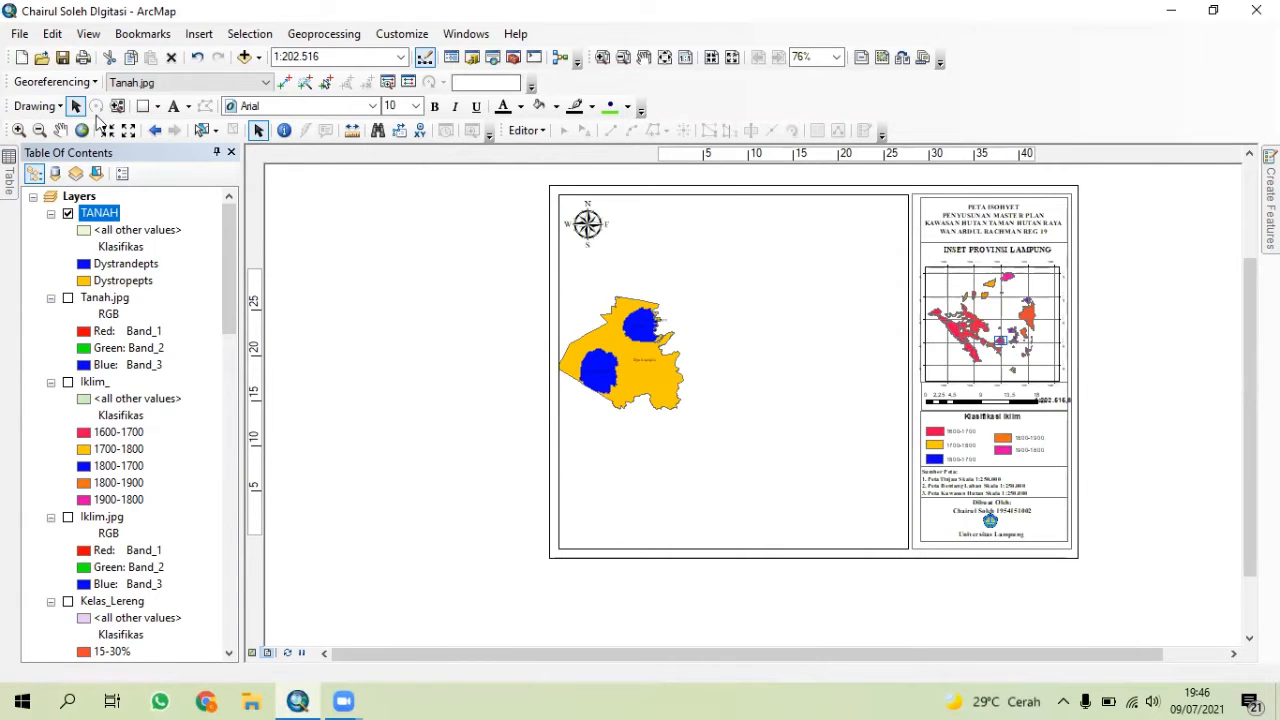
{"action": "left_click_drag", "start_coordinate": [663, 396], "coordinate": [740, 404]}
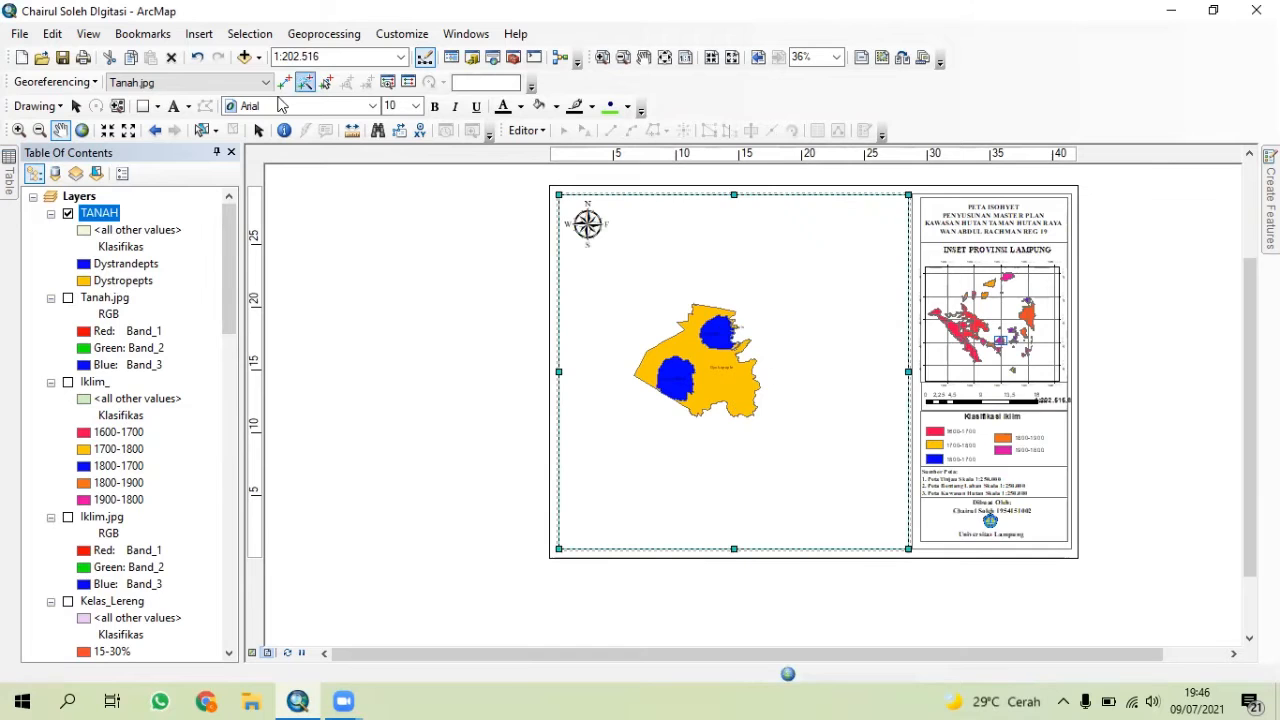
{"action": "left_click", "coordinate": [108, 132]}
{"action": "left_click", "coordinate": [108, 132]}
{"action": "left_click_drag", "start_coordinate": [631, 365], "coordinate": [778, 404]}
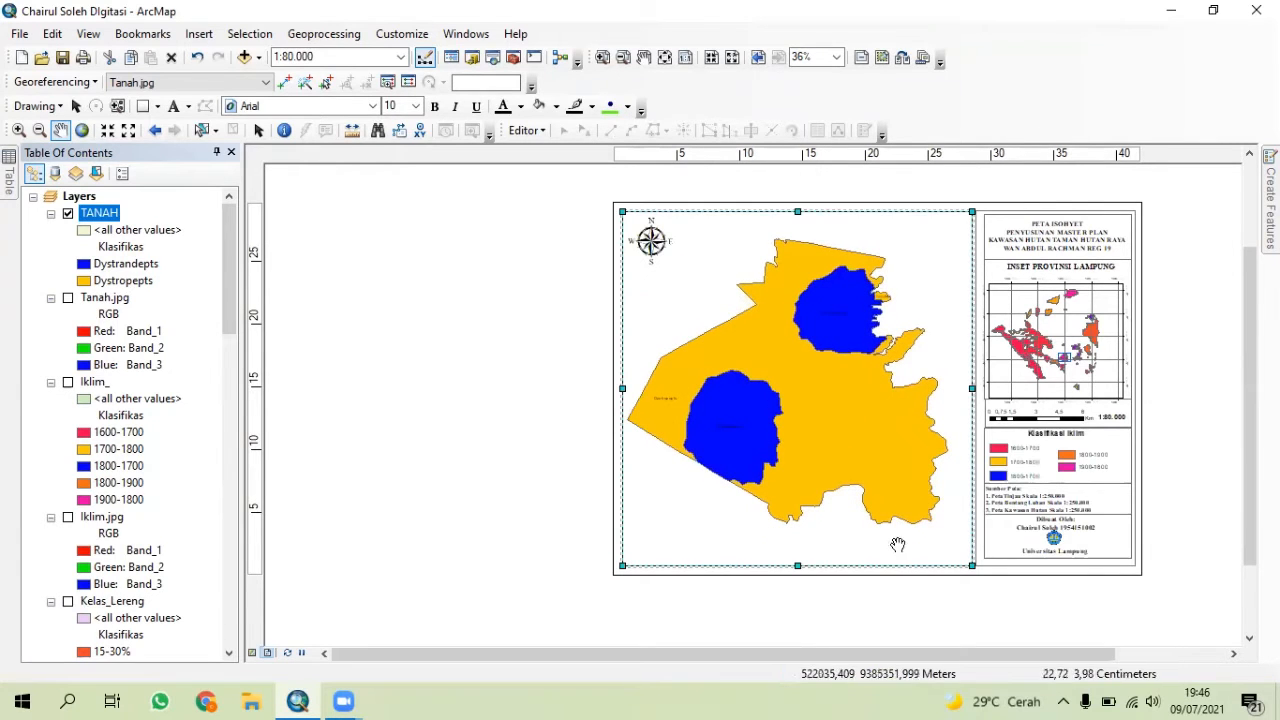
- Add a new measured grid to the main data frame, keeping the wizard's default settings
{"action": "left_click", "coordinate": [75, 105]}
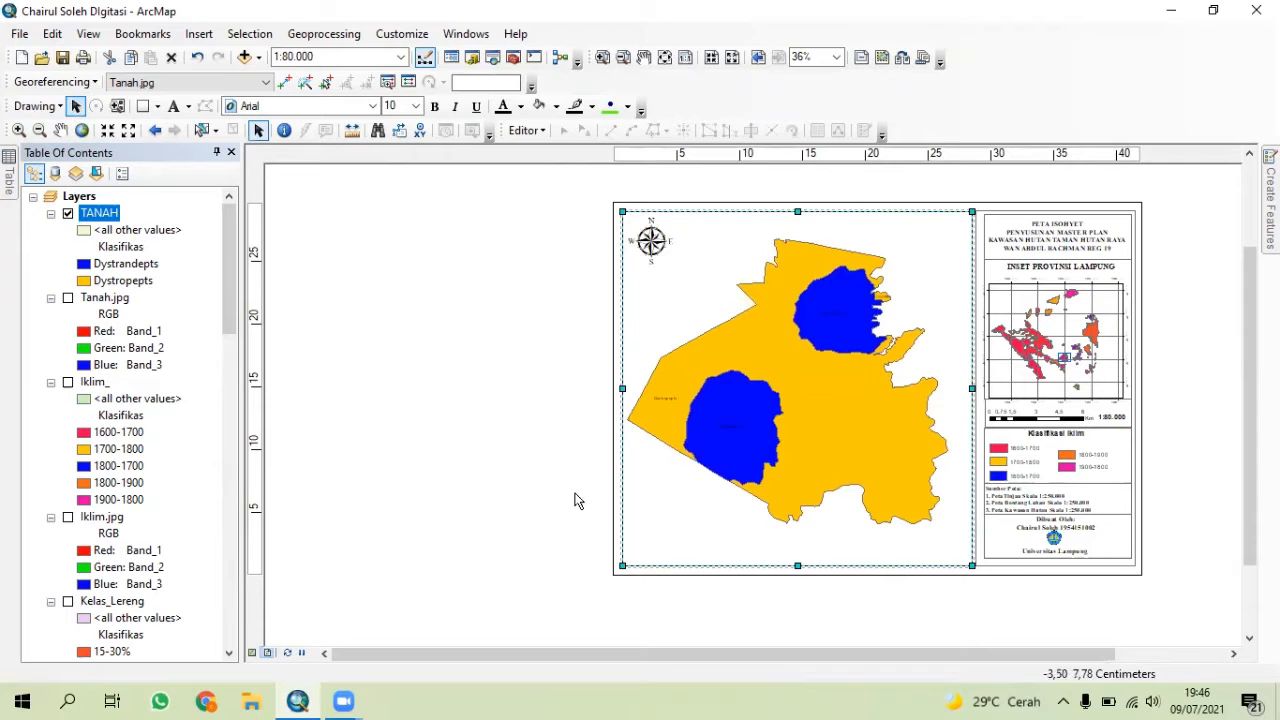
{"action": "right_click", "coordinate": [647, 566]}
{"action": "left_click", "coordinate": [707, 551]}
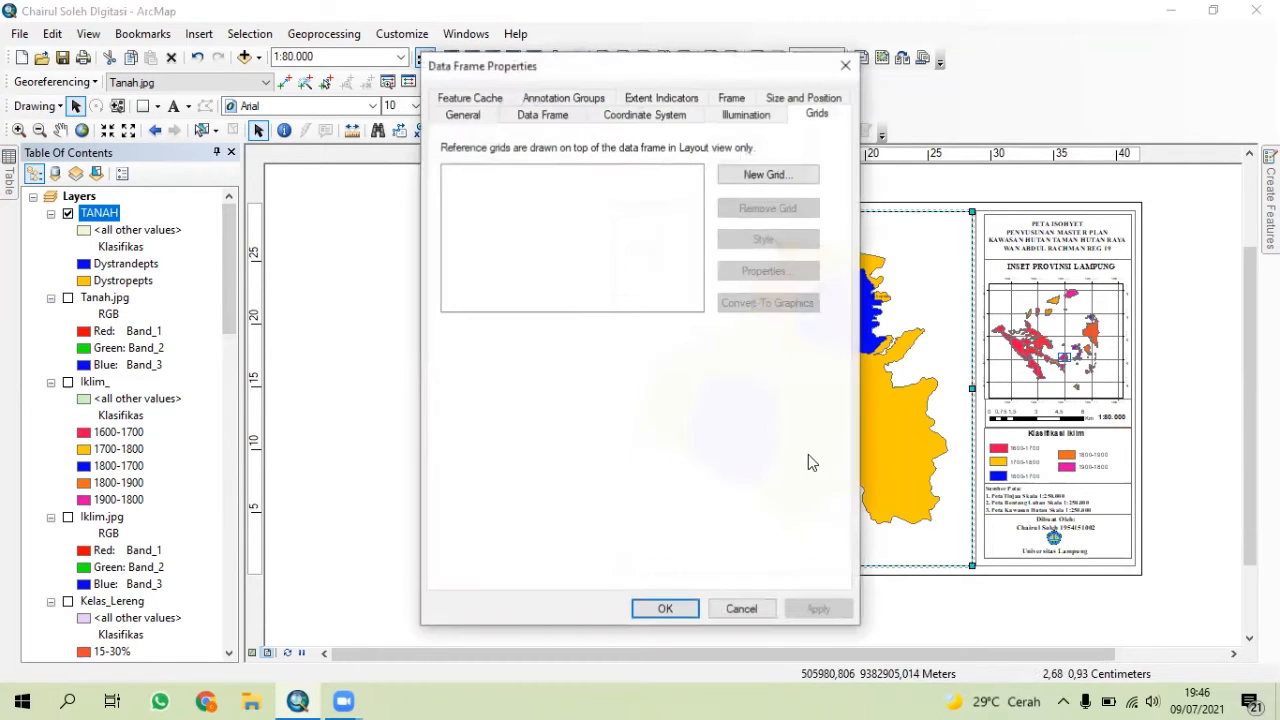
{"action": "left_click", "coordinate": [756, 180]}
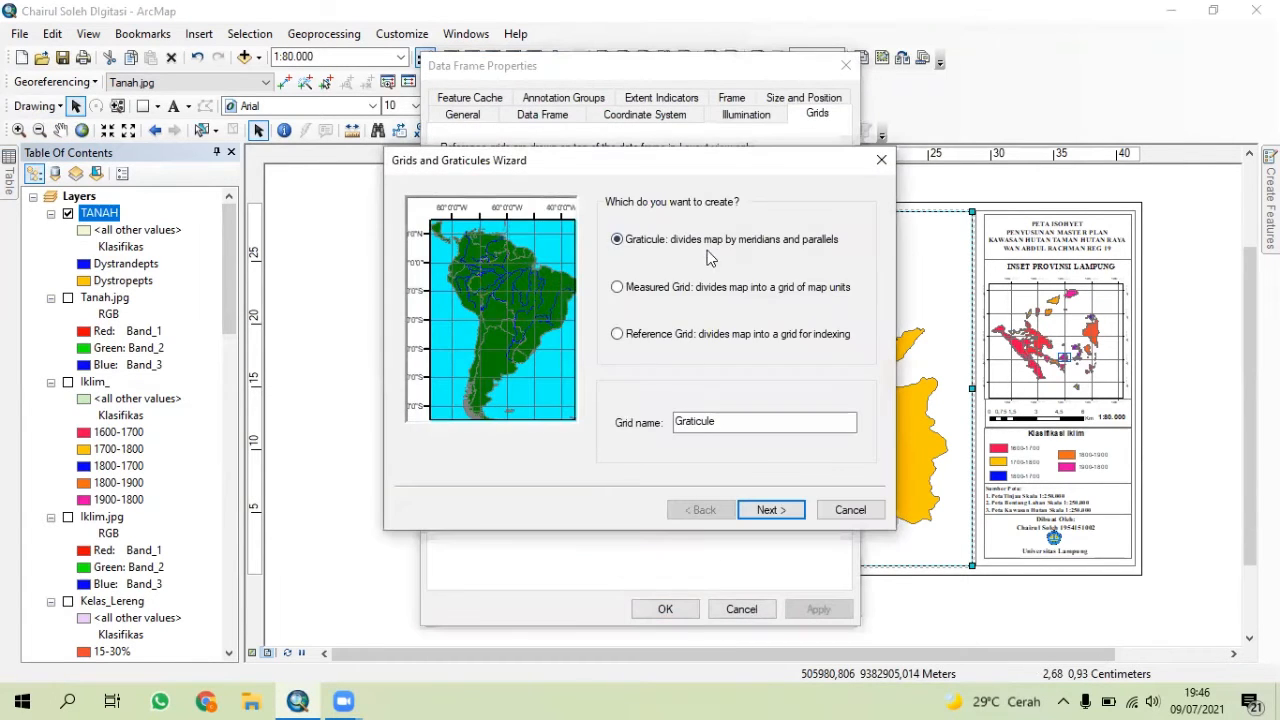
{"action": "left_click", "coordinate": [697, 287]}
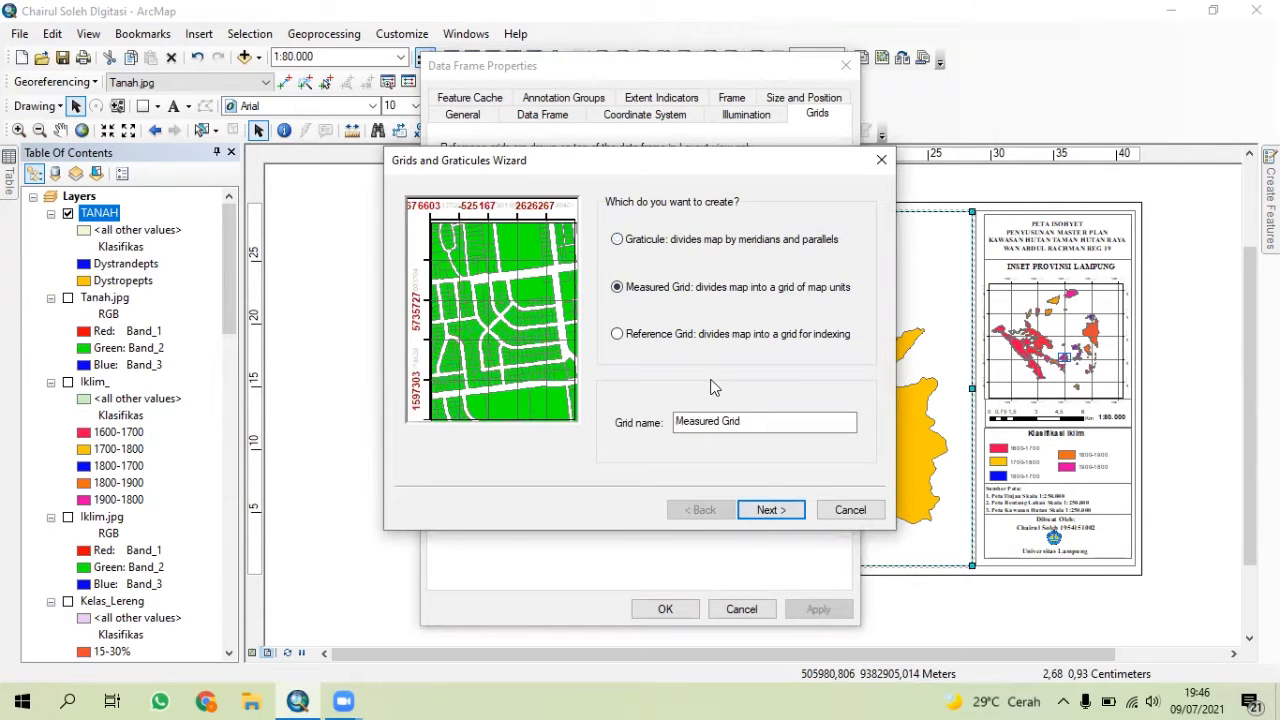
{"action": "left_click", "coordinate": [761, 510]}
{"action": "left_click", "coordinate": [764, 512]}
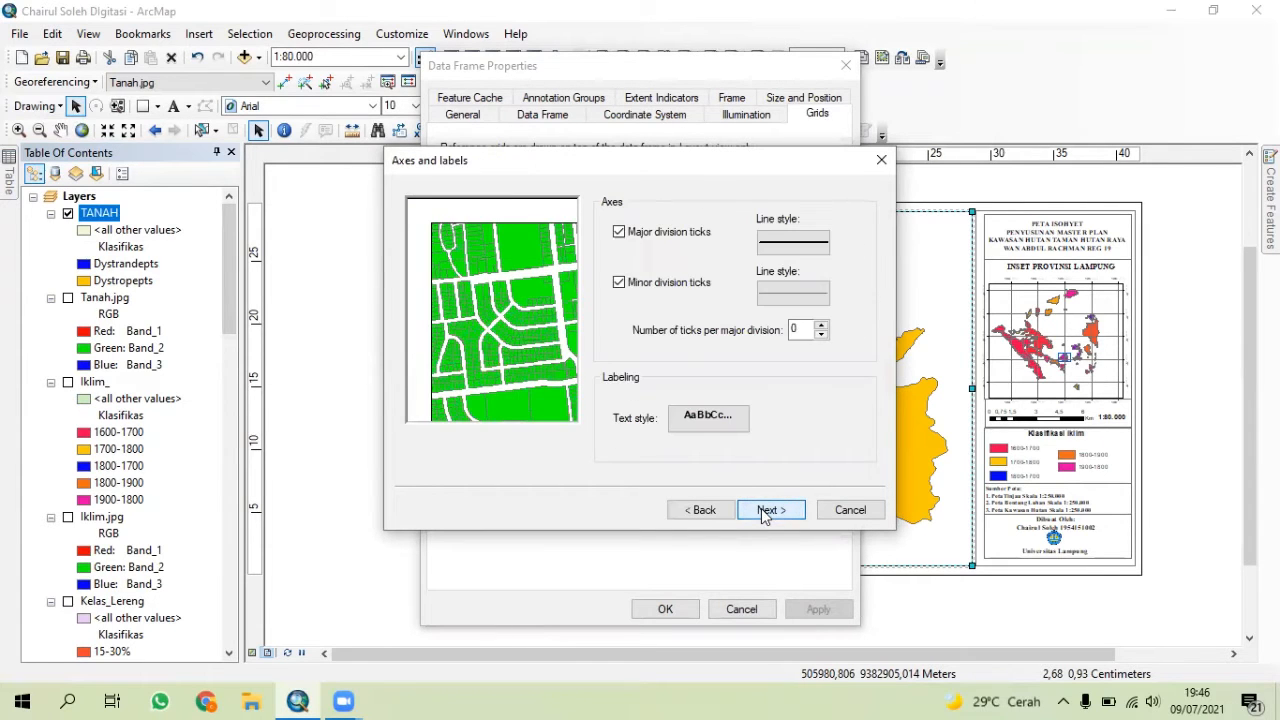
{"action": "left_click", "coordinate": [764, 512]}
{"action": "left_click", "coordinate": [768, 510]}
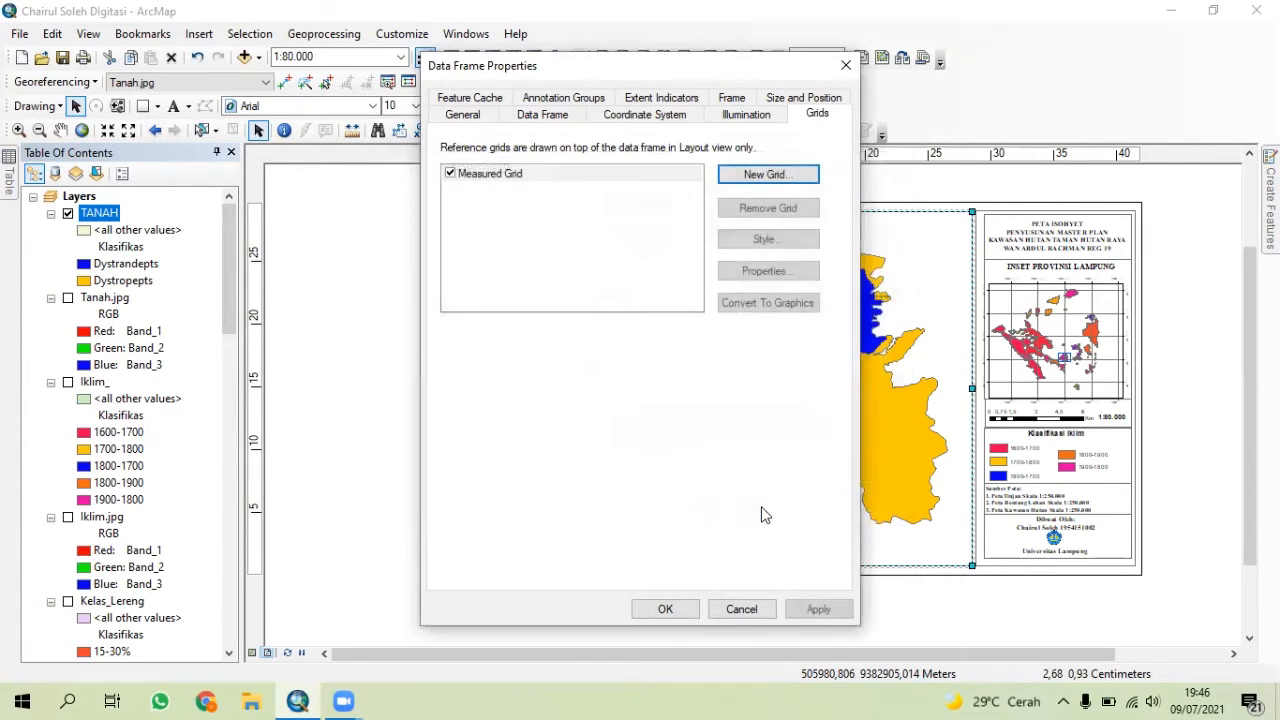
{"action": "left_click", "coordinate": [665, 609]}
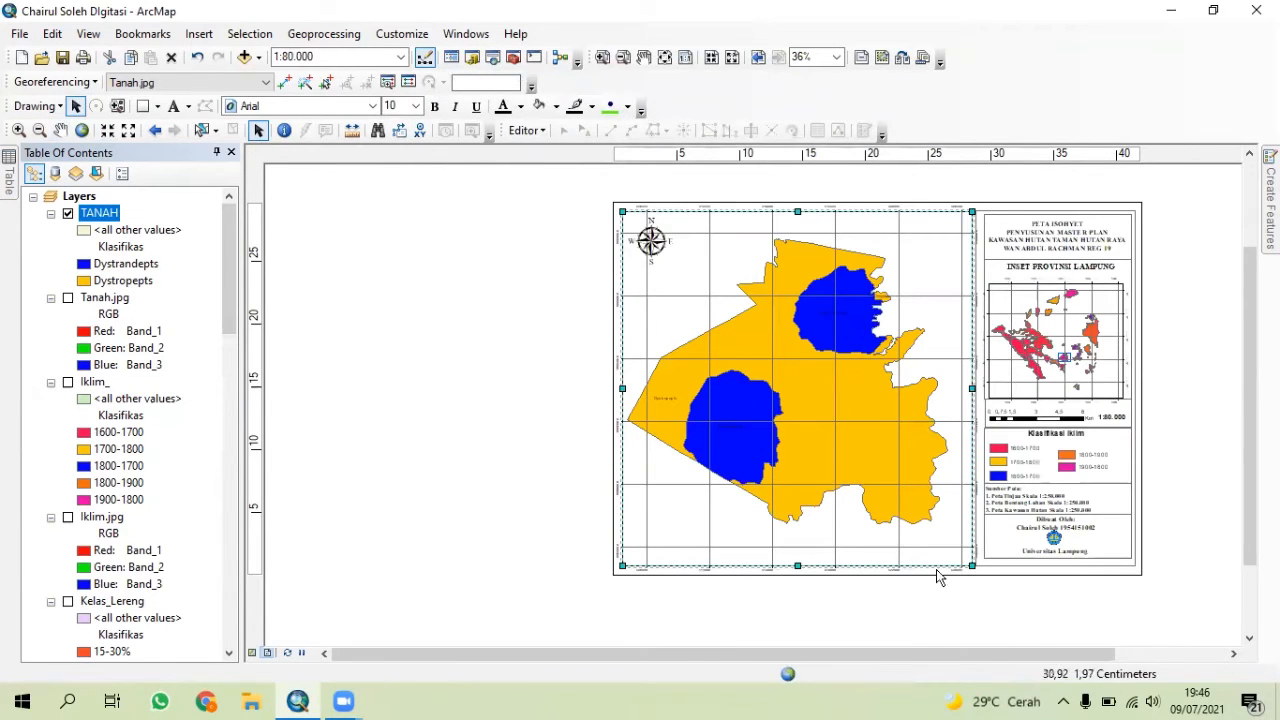
- Change the first line of the layout title to PETA TANAH
{"action": "left_click_drag", "start_coordinate": [452, 658], "coordinate": [667, 660]}
{"action": "scroll", "coordinate": [977, 492], "scroll_direction": "down", "scroll_amount": 3}
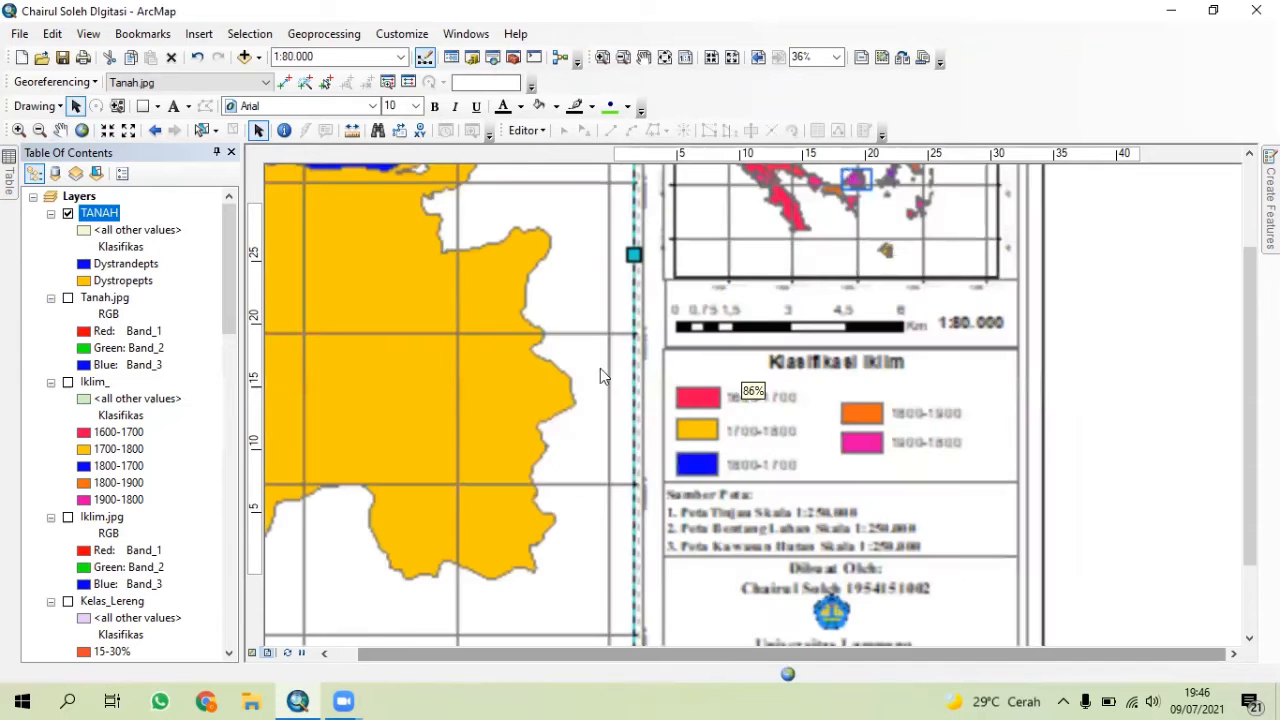
{"action": "left_click_drag", "start_coordinate": [1249, 457], "coordinate": [1226, 354]}
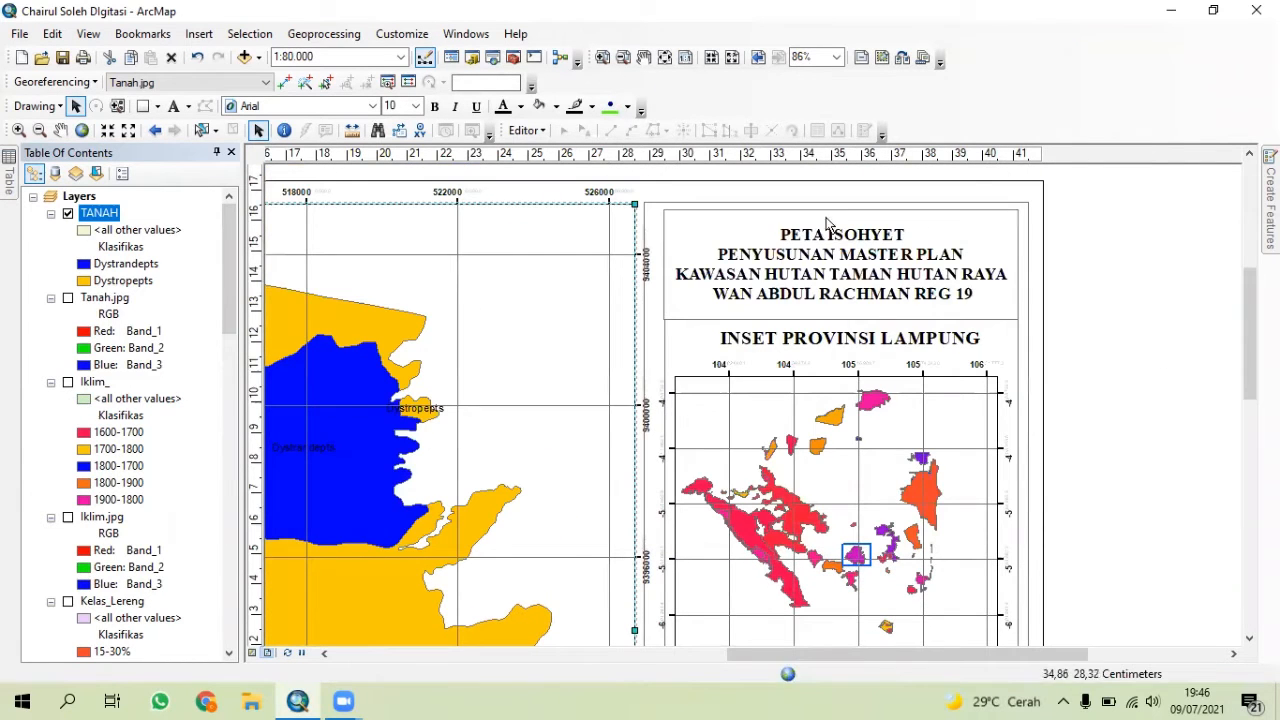
{"action": "double_click", "coordinate": [836, 258]}
{"action": "left_click", "coordinate": [548, 245]}
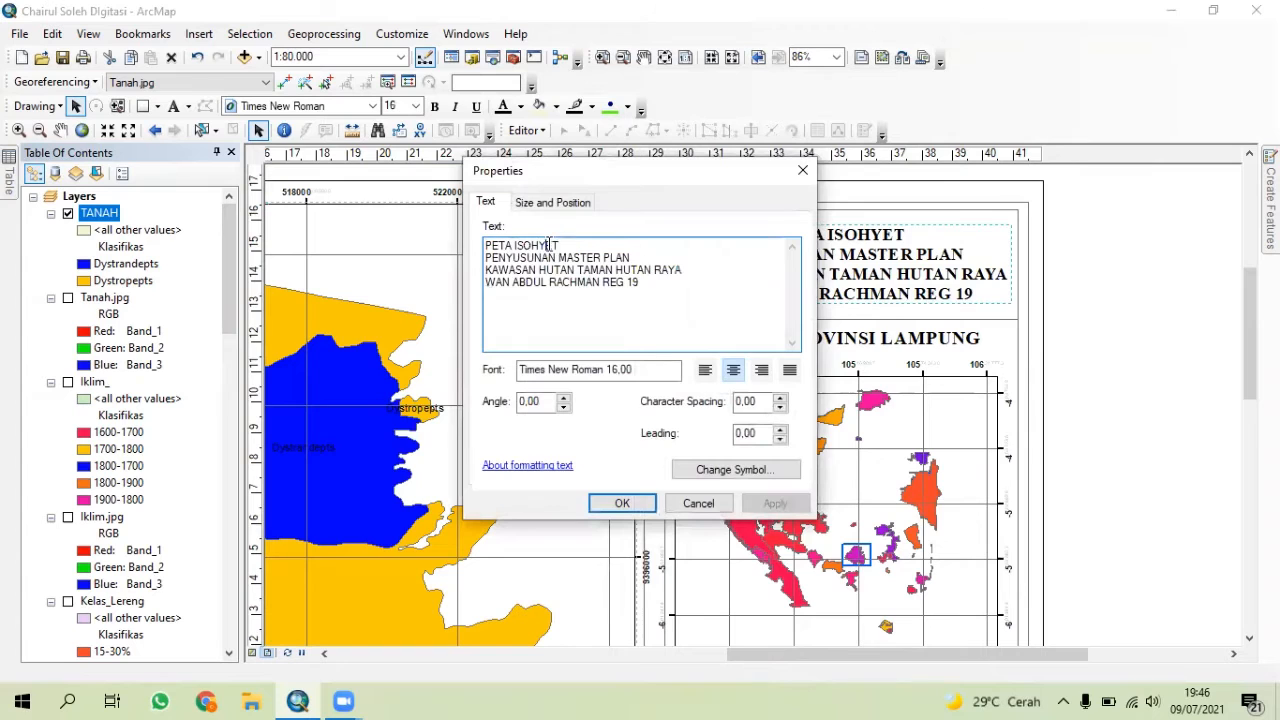
{"action": "key", "text": "BackSpace"}
{"action": "key", "text": "BackSpace"}
{"action": "key", "text": "BackSpace"}
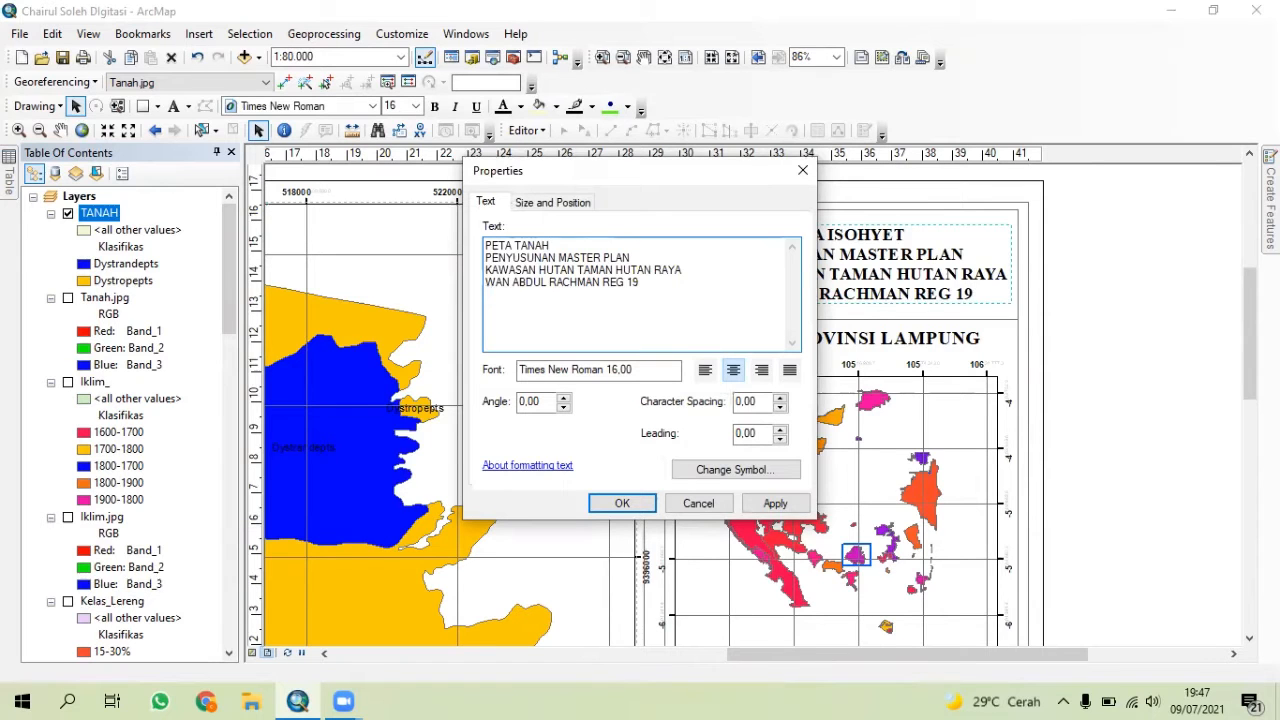
{"action": "key", "text": "Return"}
{"action": "key", "text": "BackSpace"}
{"action": "left_click", "coordinate": [622, 503]}
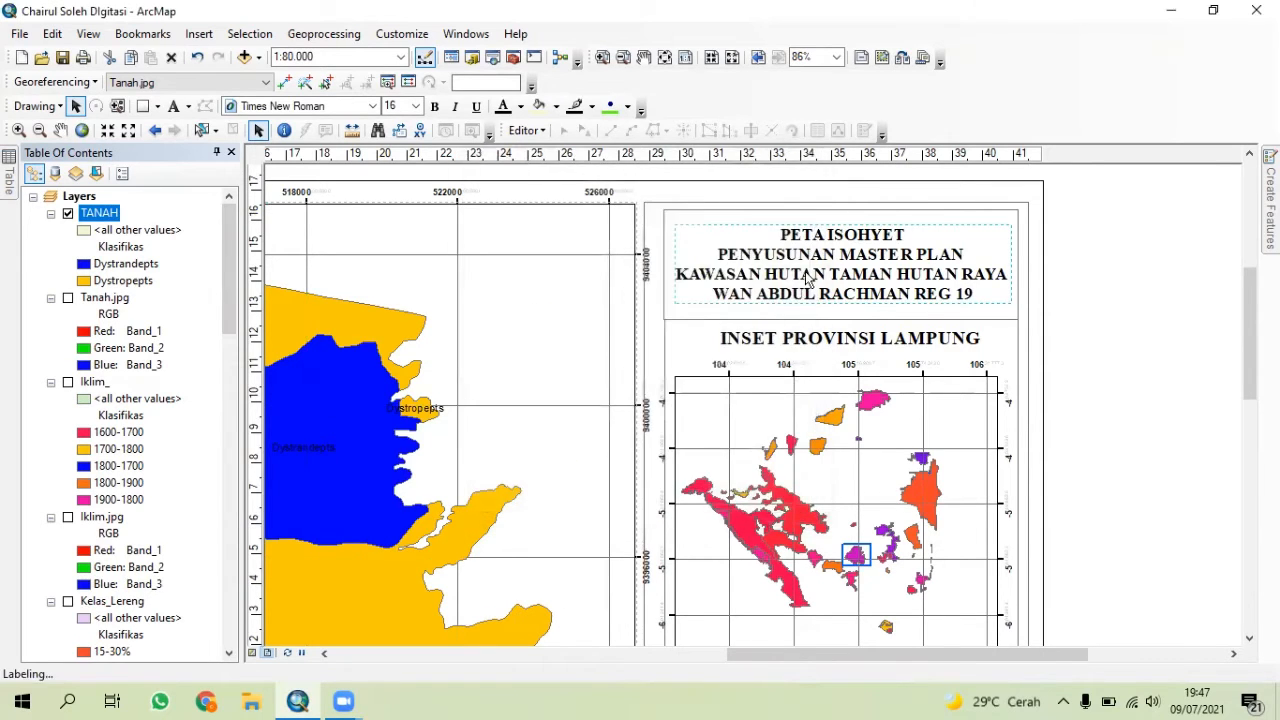
- Zoom the inset province map to 1:2.000.000 in data view and return to the layout view
{"action": "left_click", "coordinate": [946, 570]}
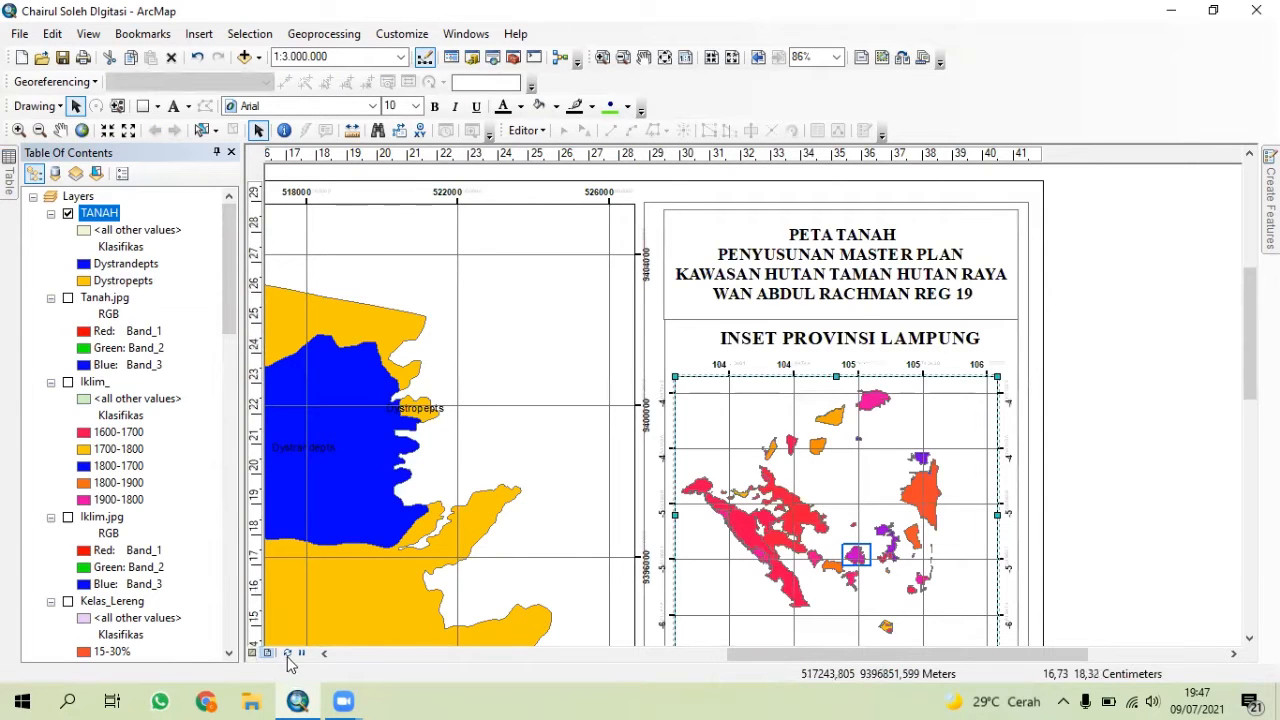
{"action": "left_click", "coordinate": [253, 652]}
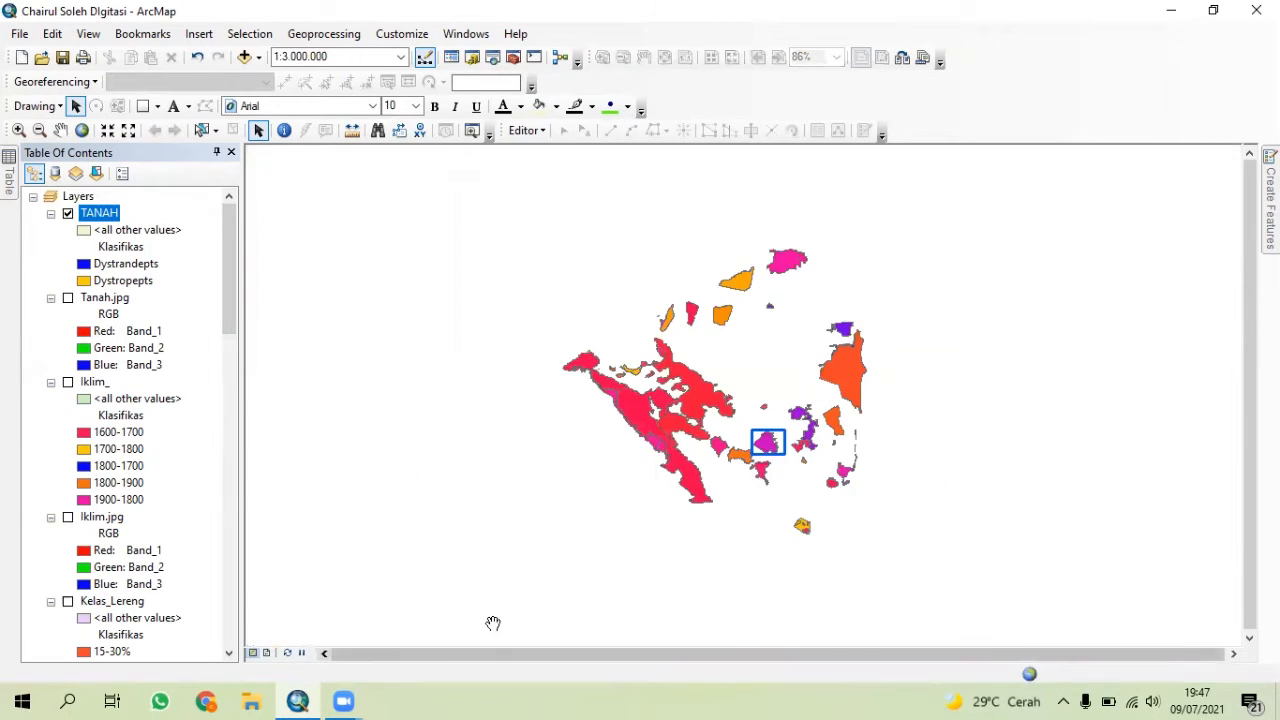
{"action": "scroll", "coordinate": [745, 457], "scroll_direction": "up", "scroll_amount": 2}
{"action": "scroll", "coordinate": [777, 479], "scroll_direction": "up", "scroll_amount": 1}
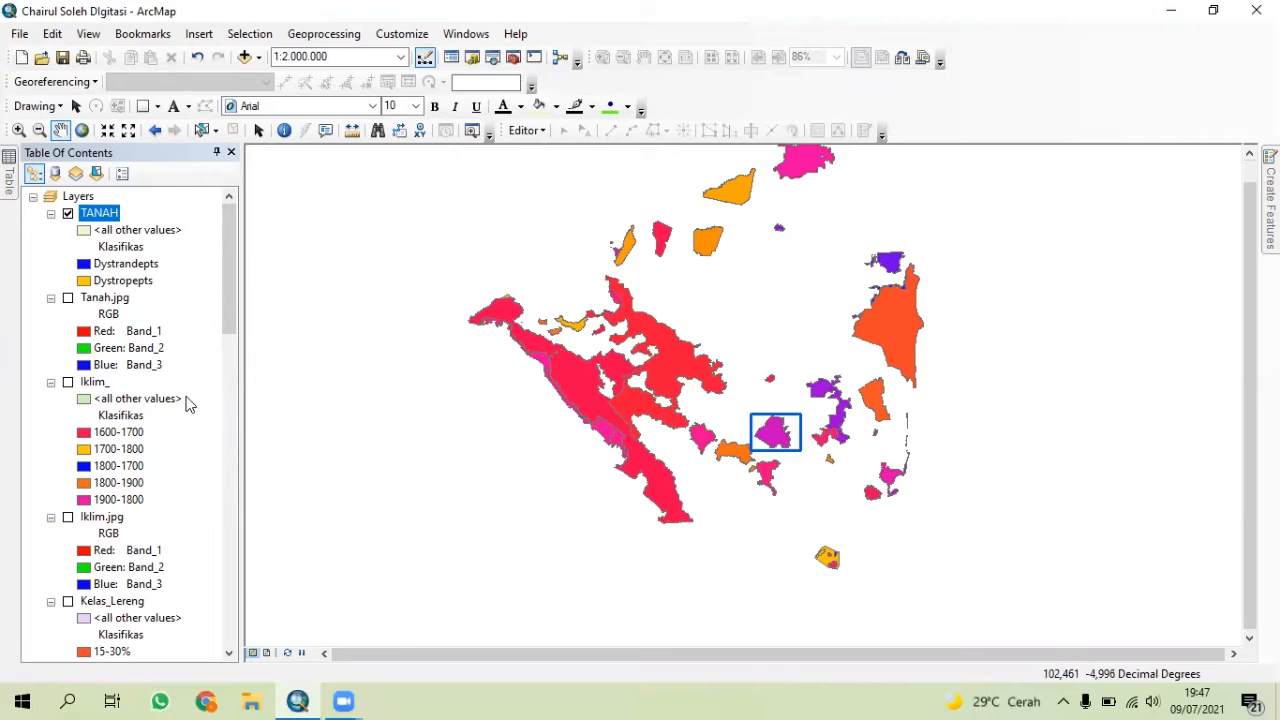
{"action": "left_click", "coordinate": [267, 653]}
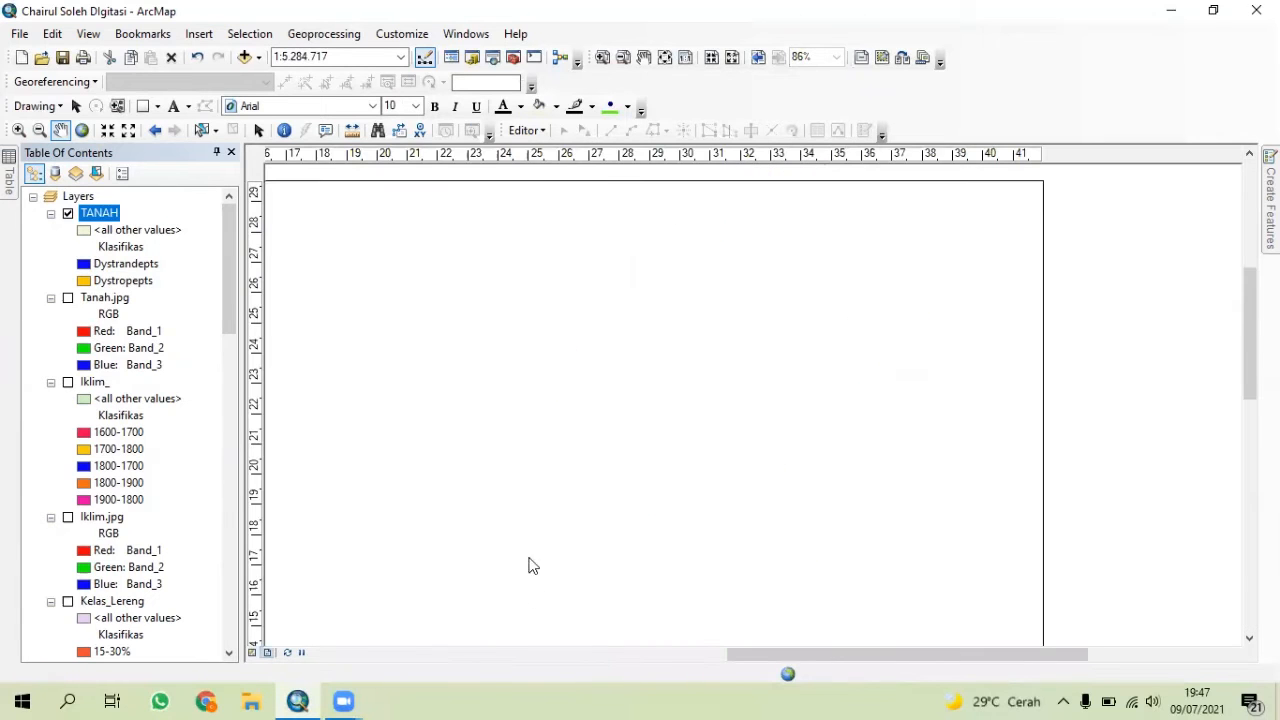
- Delete the old Klasifikasi Iklim legend from the layout, including its heading and all rainfall class entries
{"action": "left_click_drag", "start_coordinate": [1074, 526], "coordinate": [1085, 296]}
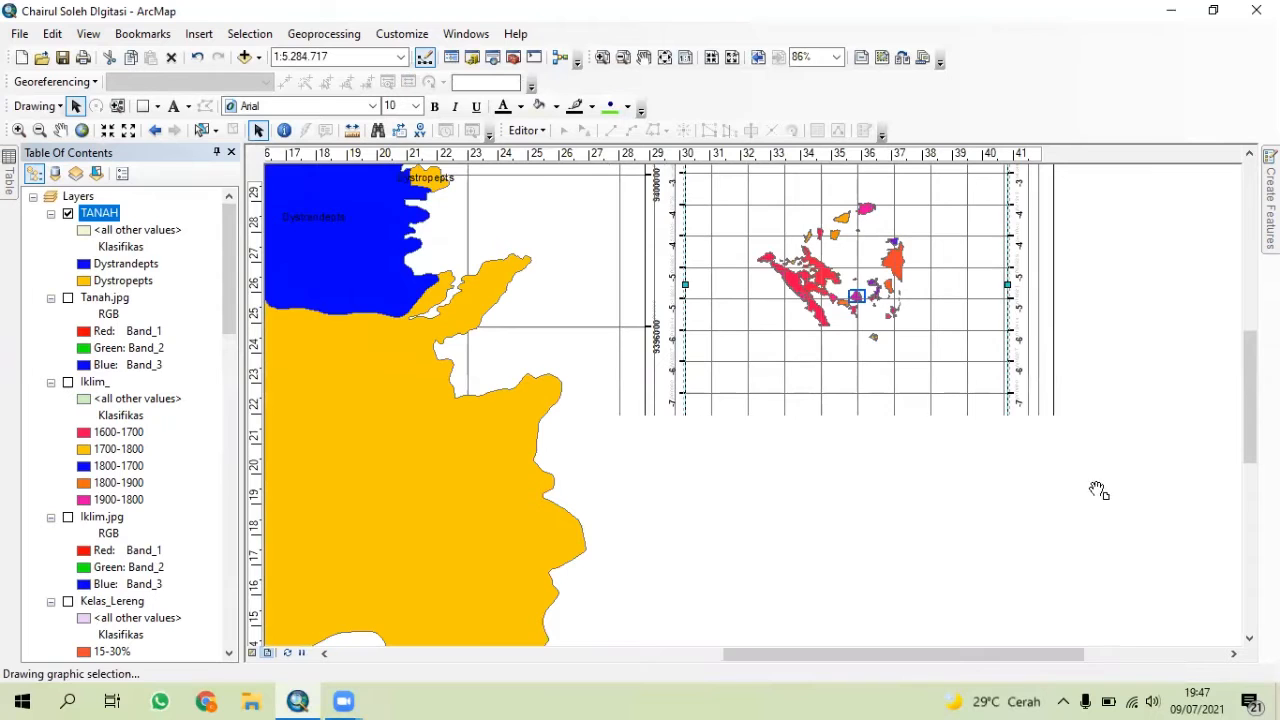
{"action": "scroll", "coordinate": [1050, 460], "scroll_direction": "down", "scroll_amount": 3}
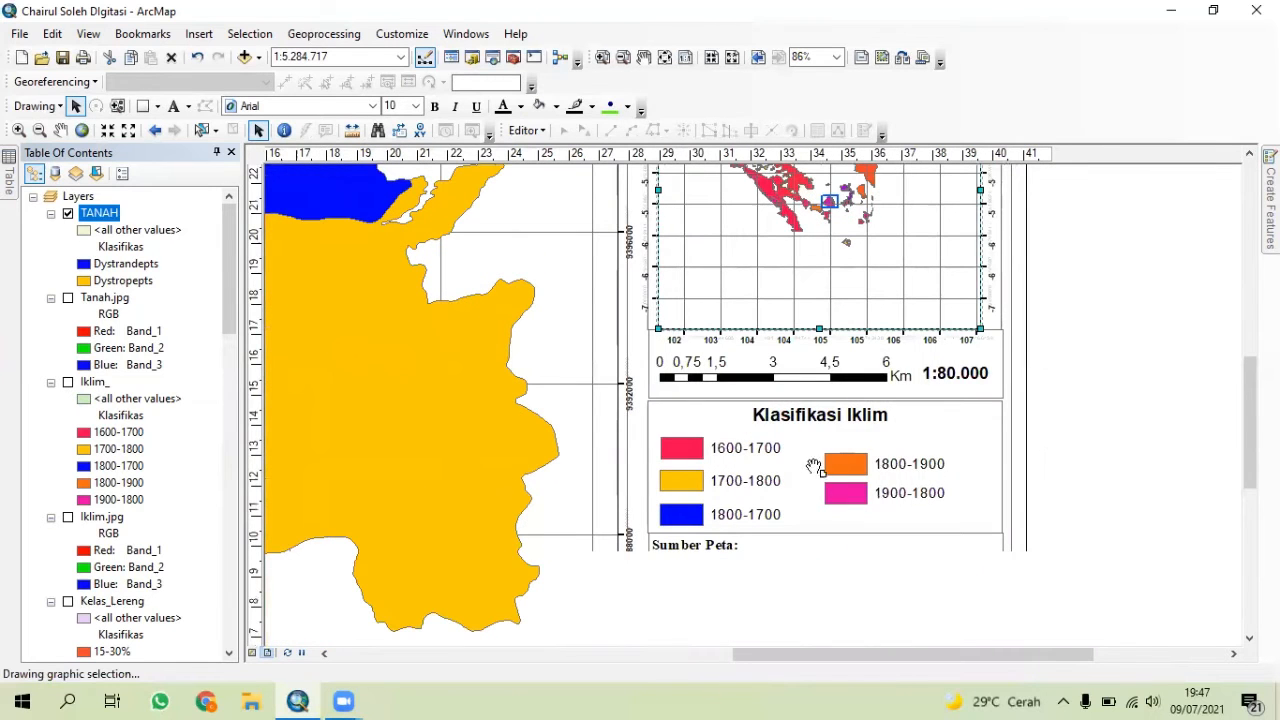
{"action": "left_click_drag", "start_coordinate": [788, 488], "coordinate": [756, 406]}
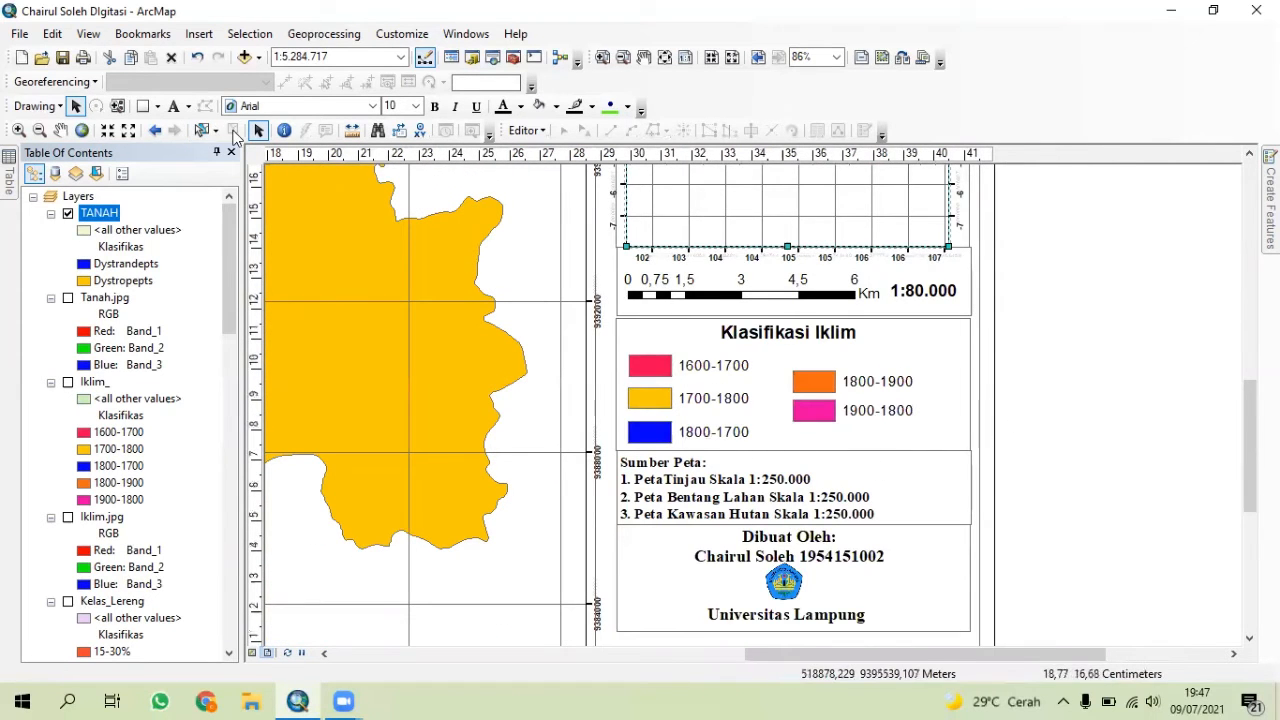
{"action": "left_click", "coordinate": [701, 424]}
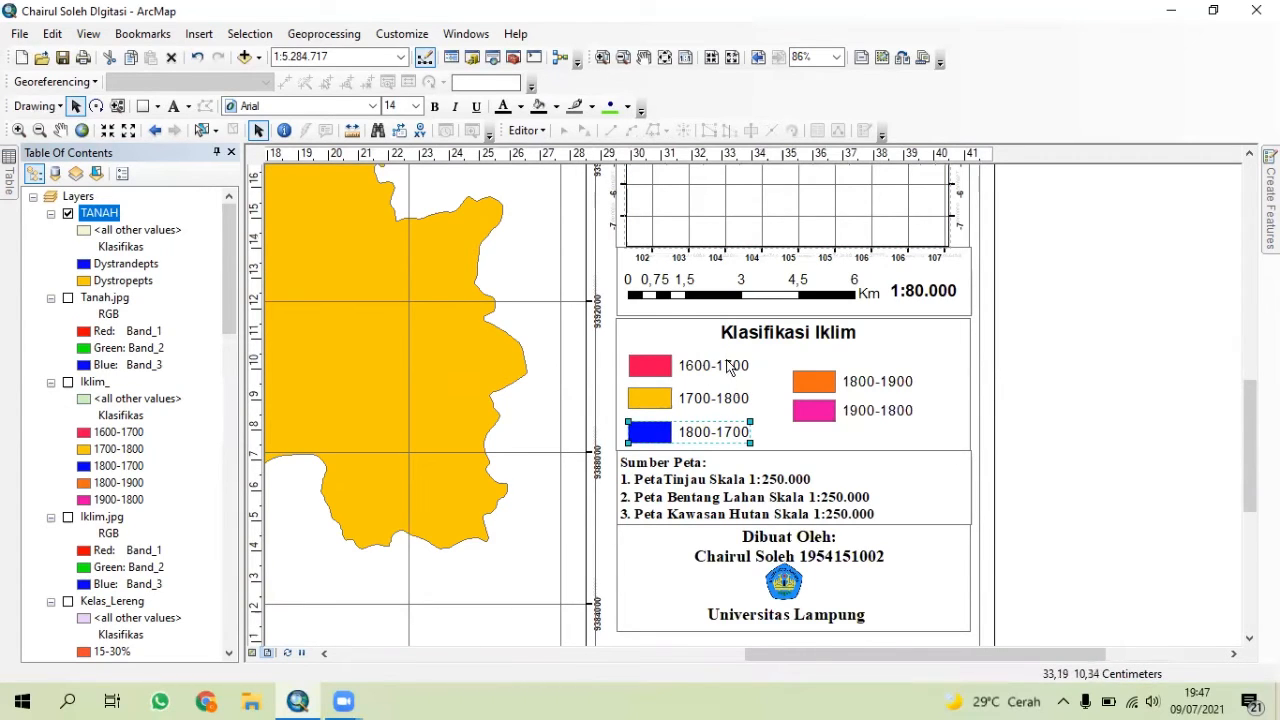
{"action": "key", "text": "ctrl+z"}
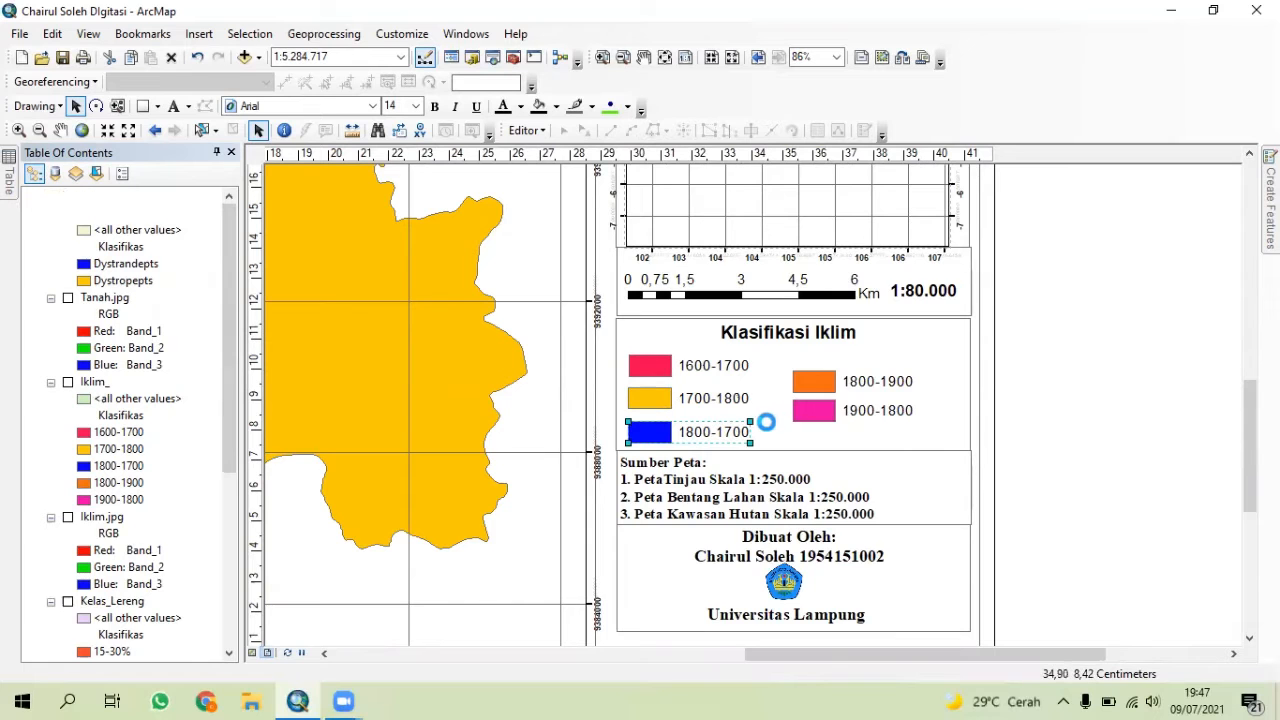
{"action": "left_click", "coordinate": [715, 404]}
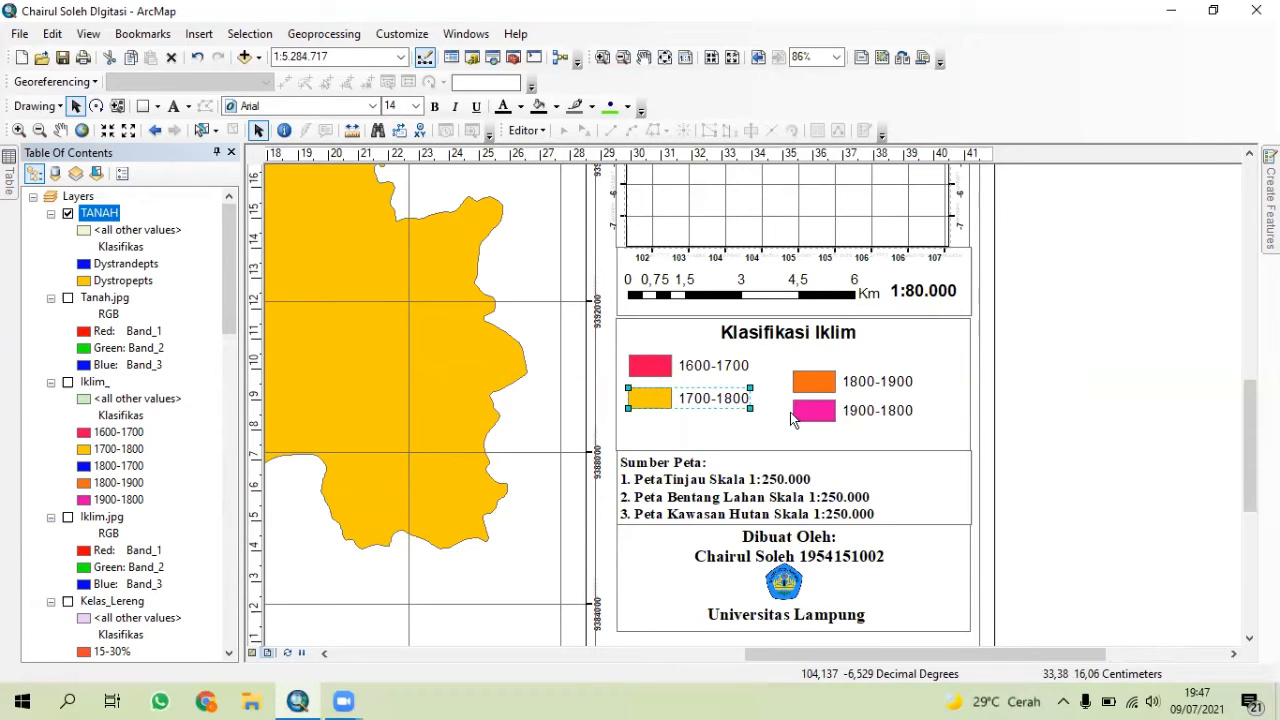
{"action": "left_click", "coordinate": [687, 372]}
{"action": "key", "text": "Delete"}
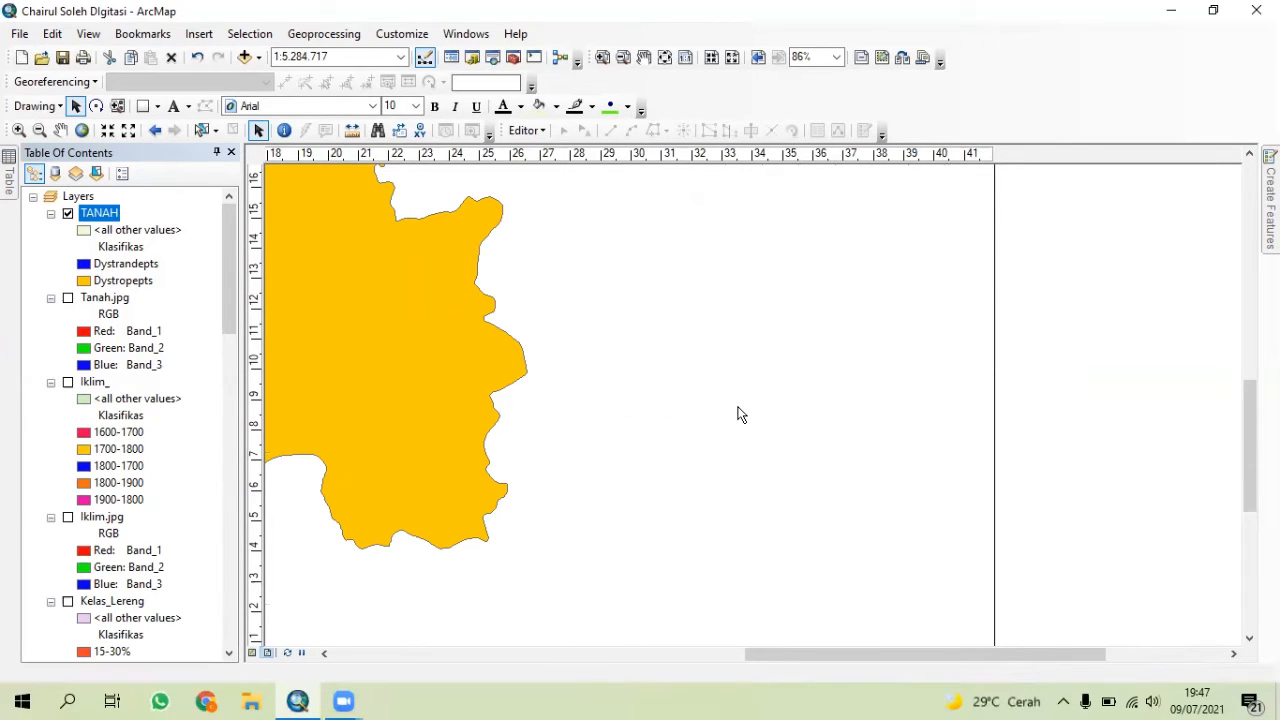
{"action": "left_click", "coordinate": [798, 404]}
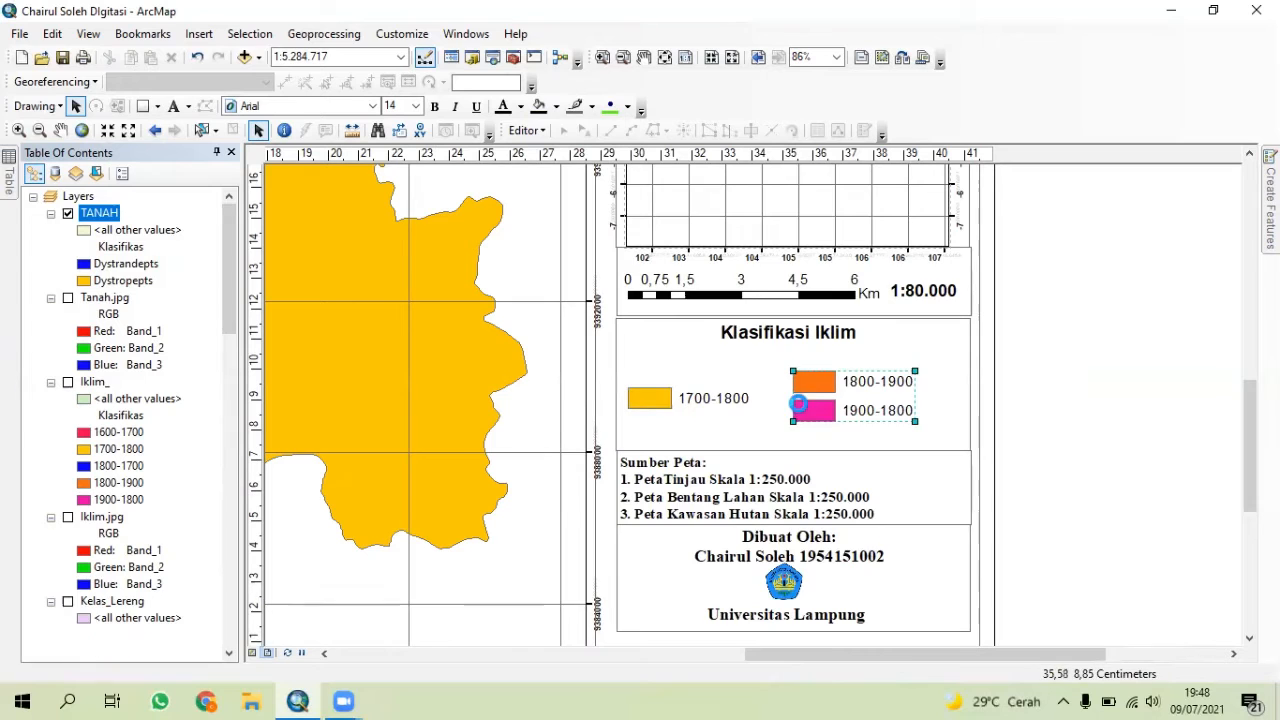
{"action": "key", "text": "Delete"}
{"action": "left_click", "coordinate": [697, 398]}
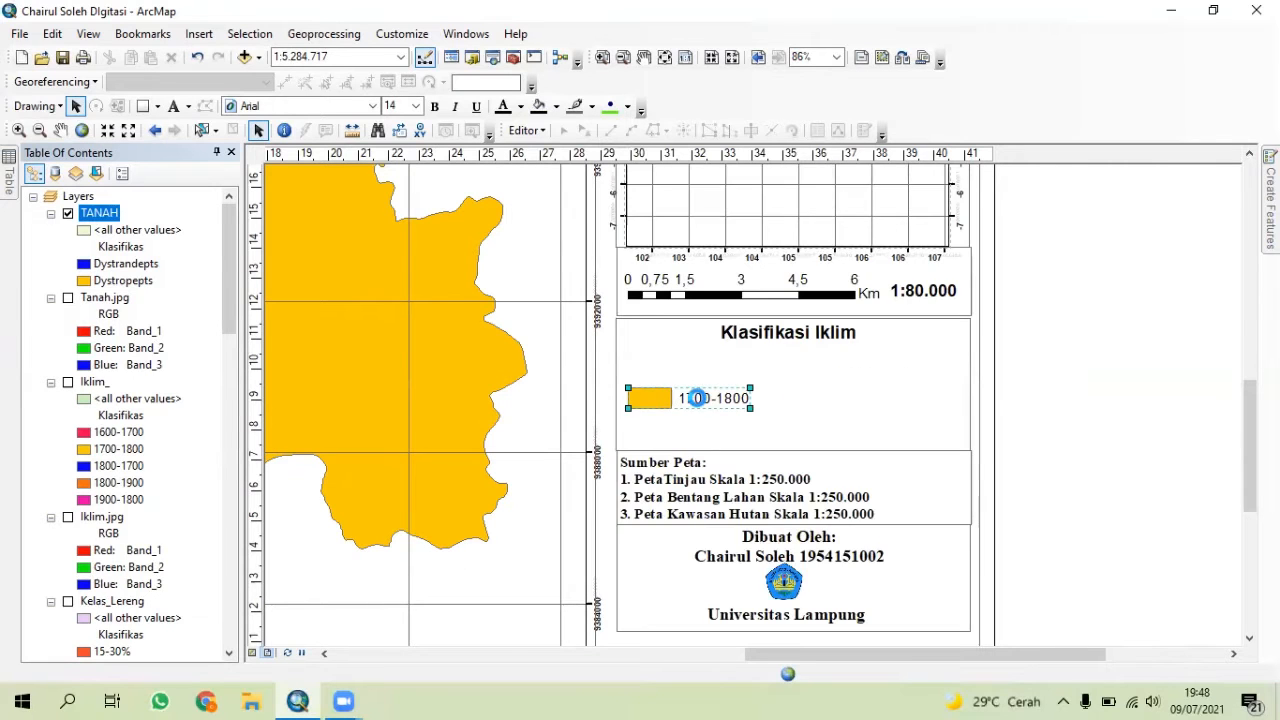
{"action": "key", "text": "Delete"}
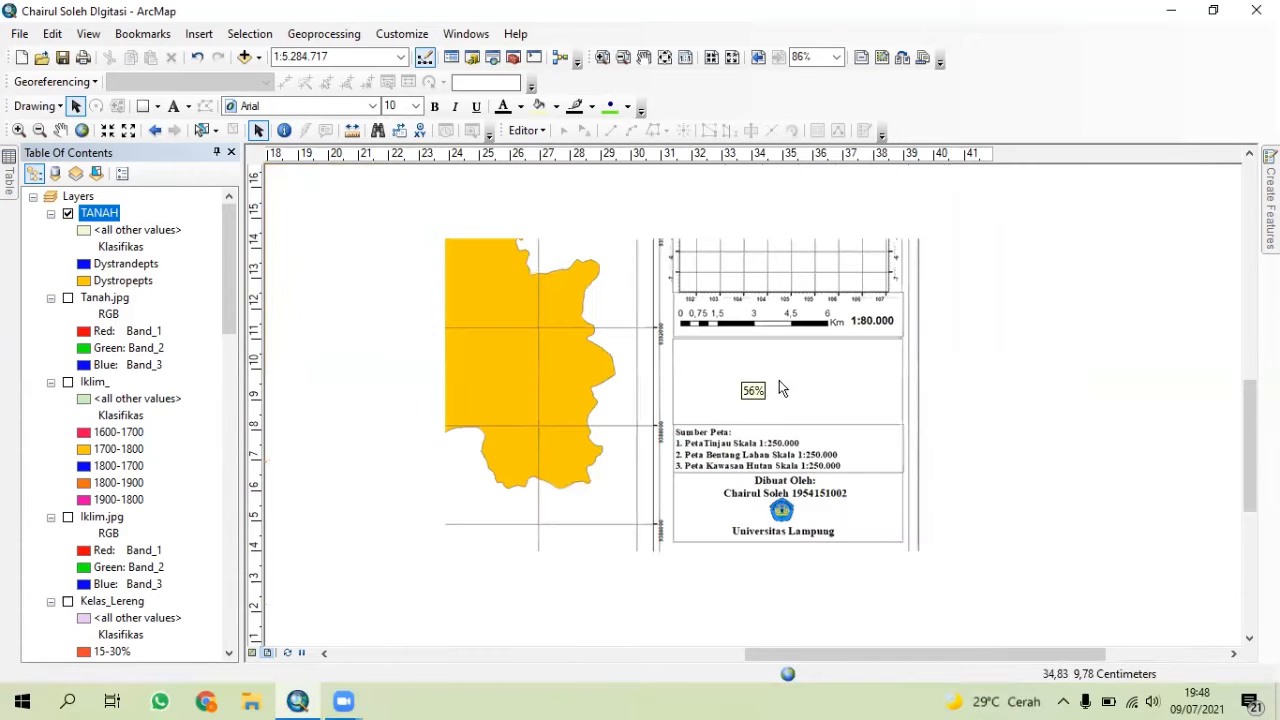
{"action": "scroll", "coordinate": [982, 413], "scroll_direction": "up", "scroll_amount": 2}
{"action": "left_click_drag", "start_coordinate": [983, 413], "coordinate": [1000, 589]}
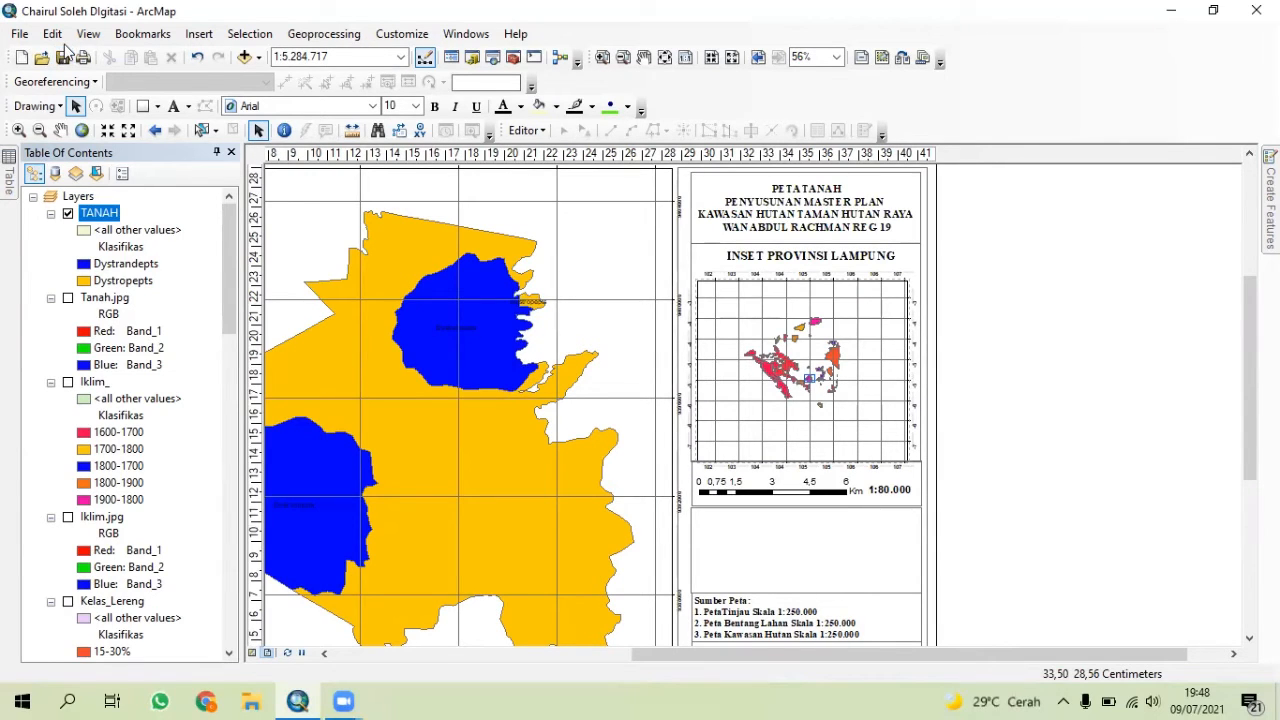
{"action": "left_click", "coordinate": [198, 33]}
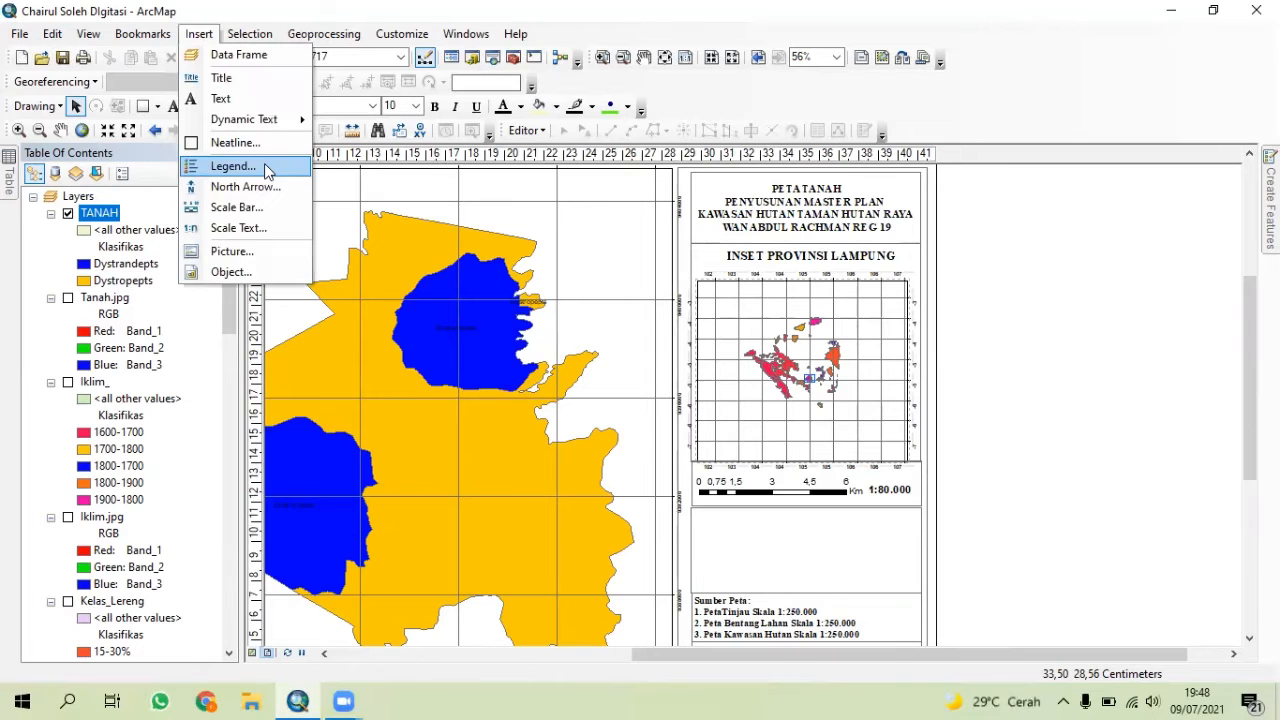
{"action": "left_click", "coordinate": [265, 170]}
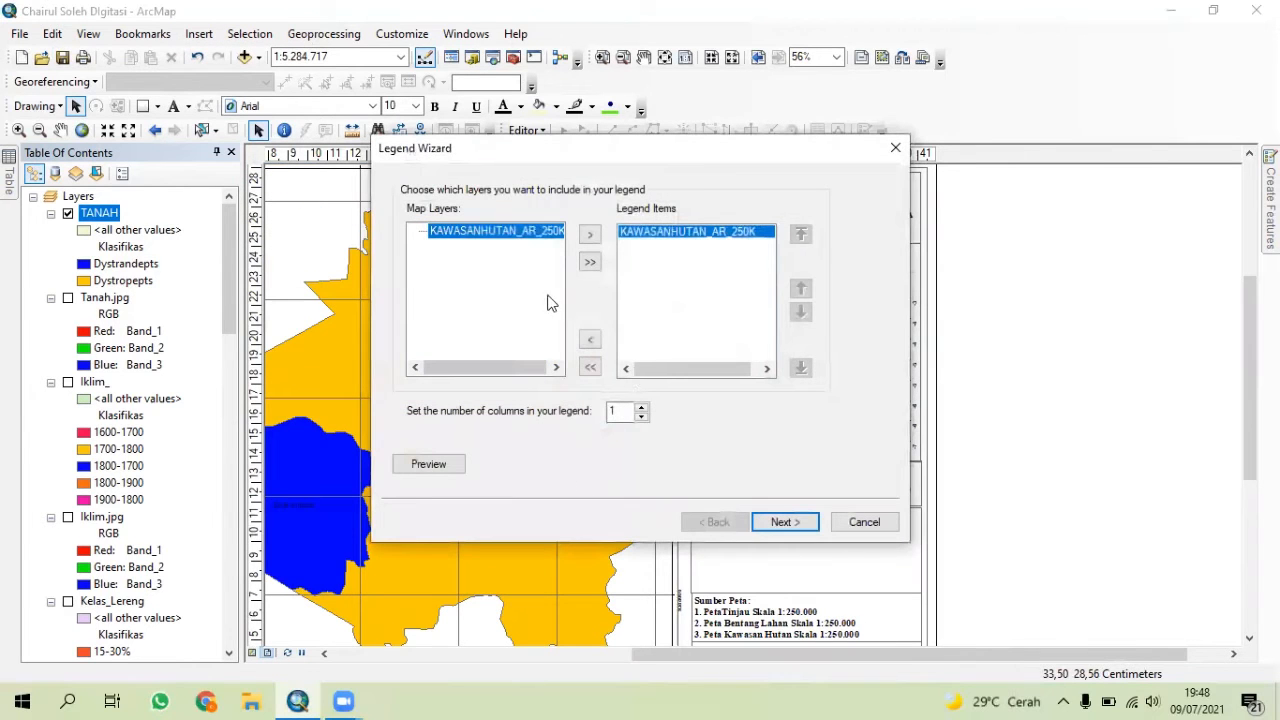
{"action": "left_click", "coordinate": [895, 147]}
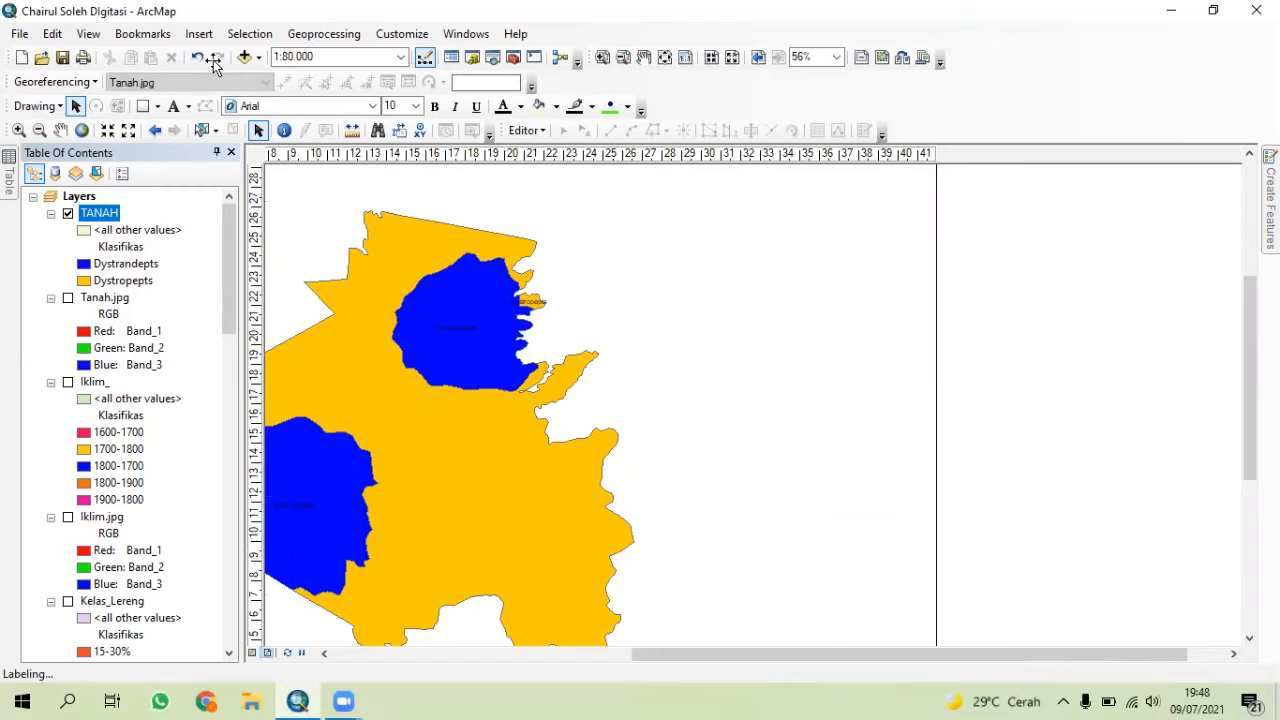
- Insert a legend for the main data frame's TANAH layer, titled Legenda, keeping the wizard's other default settings
{"action": "left_click", "coordinate": [198, 34]}
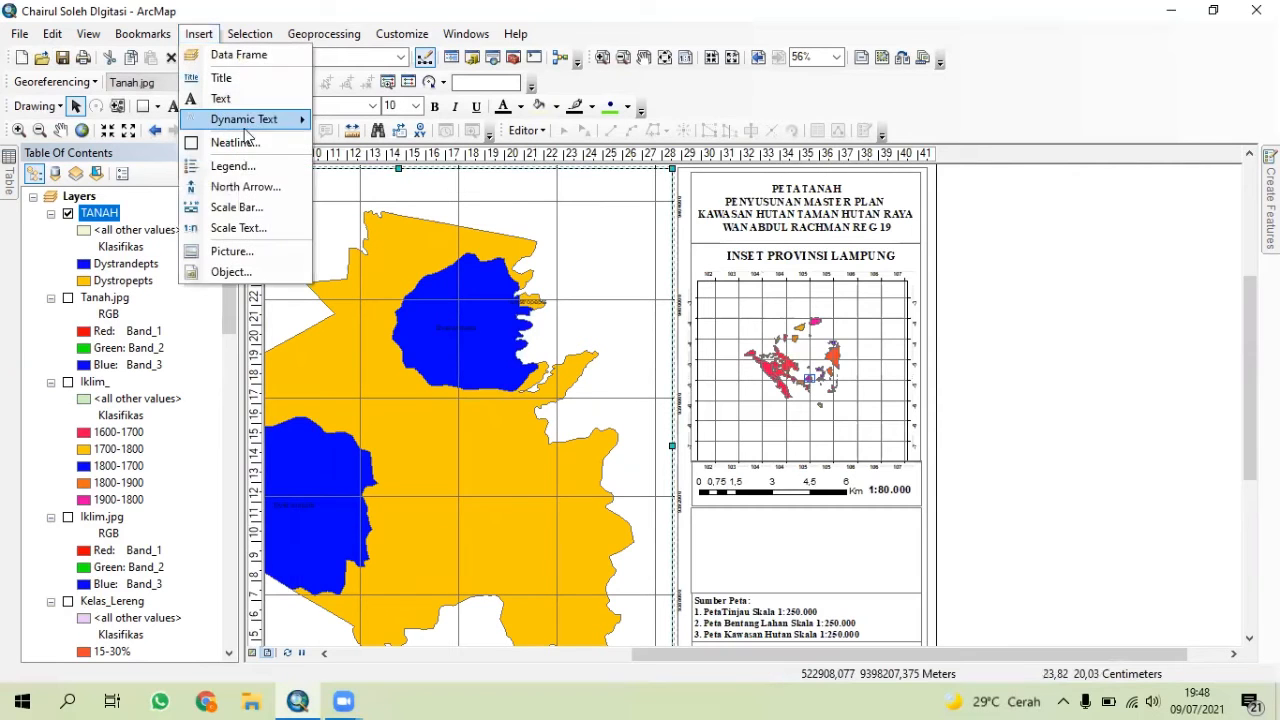
{"action": "left_click", "coordinate": [248, 170]}
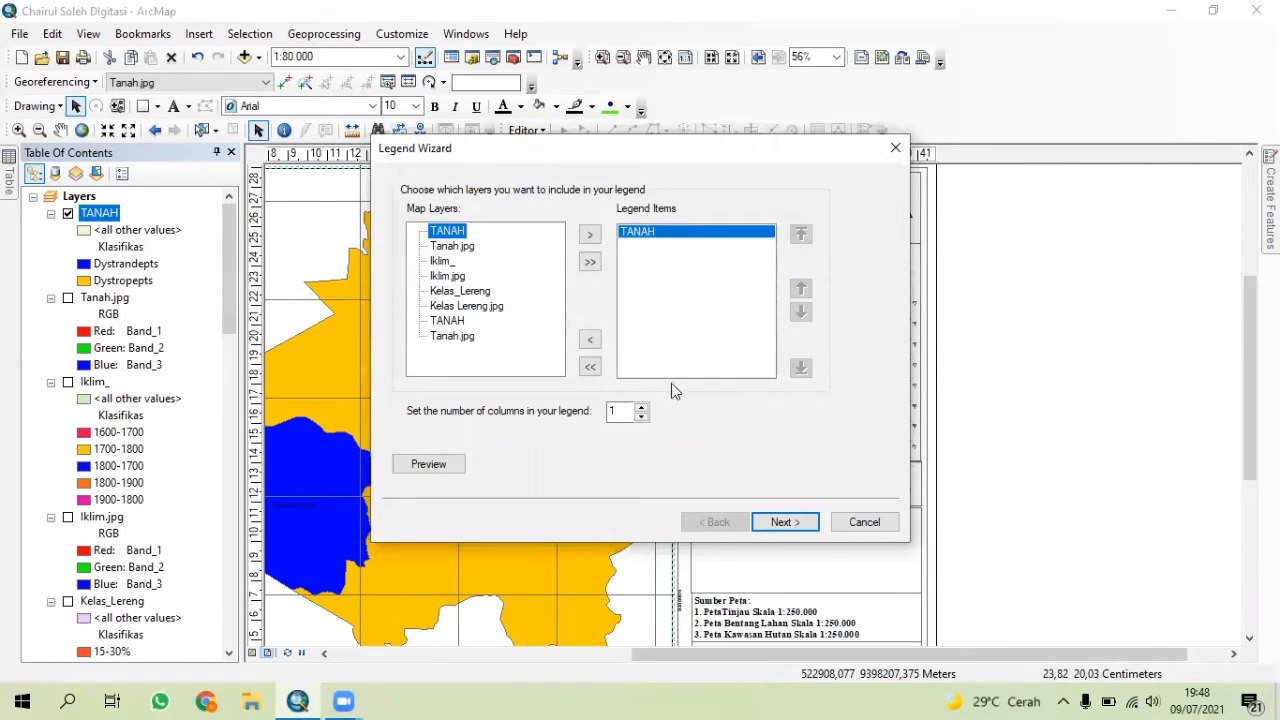
{"action": "left_click", "coordinate": [785, 524]}
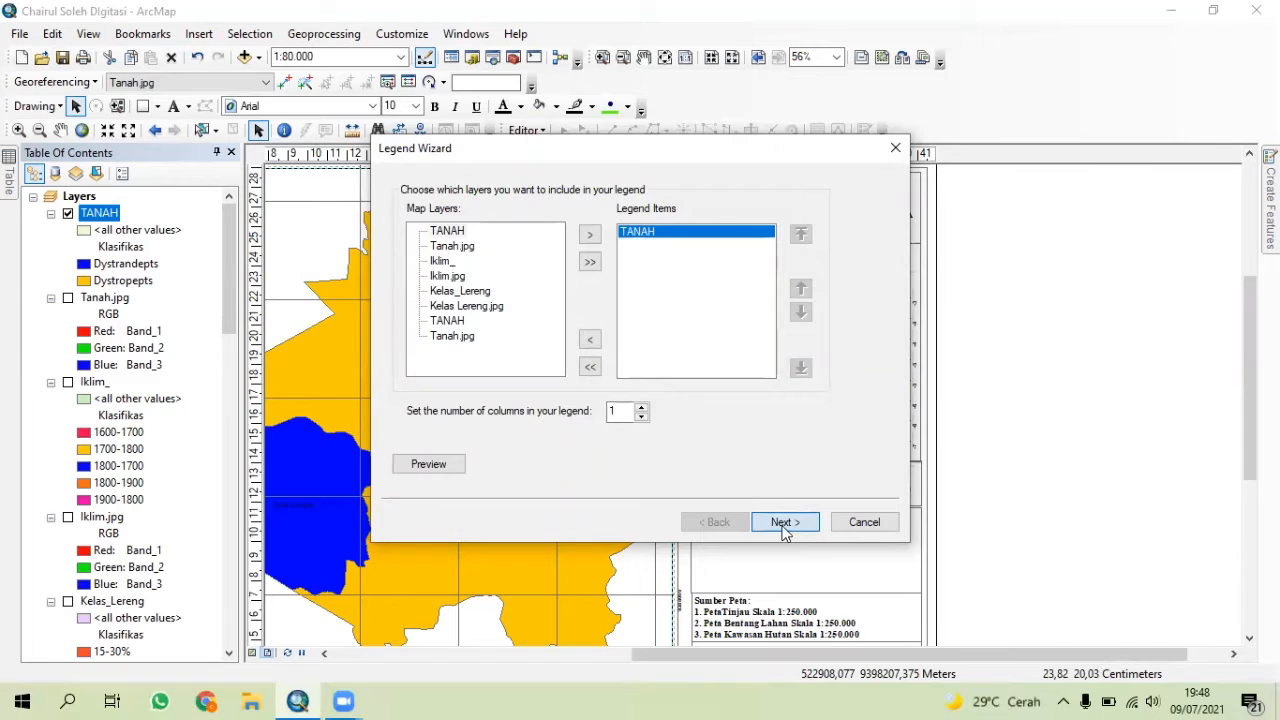
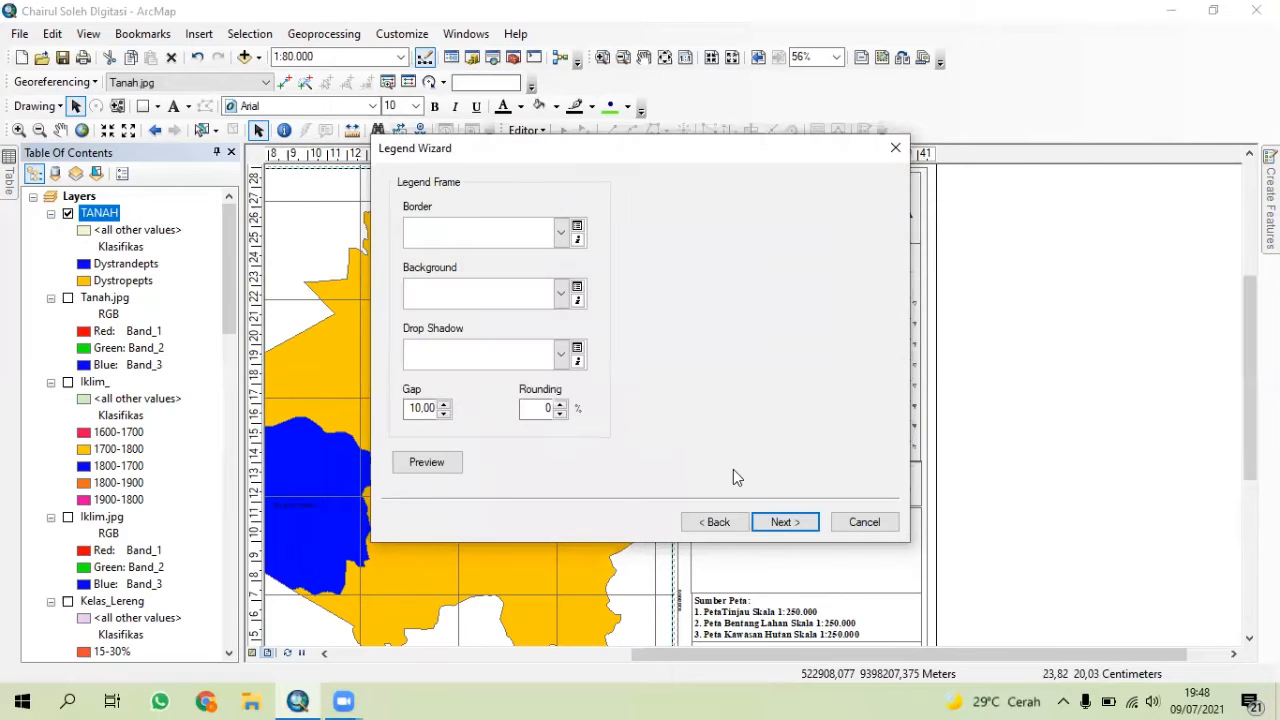
{"action": "left_click", "coordinate": [735, 522]}
{"action": "left_click", "coordinate": [452, 215]}
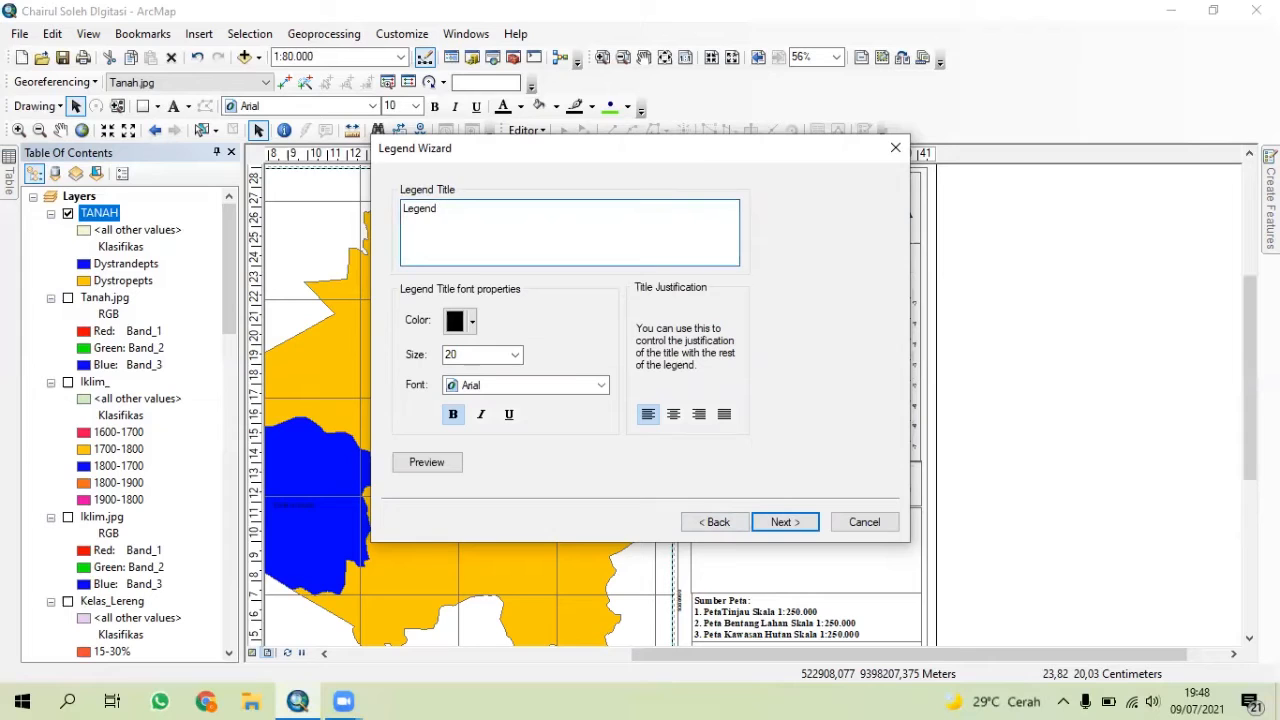
{"action": "left_click", "coordinate": [783, 530]}
{"action": "left_click", "coordinate": [783, 526]}
{"action": "left_click", "coordinate": [783, 526]}
{"action": "left_click", "coordinate": [781, 524]}
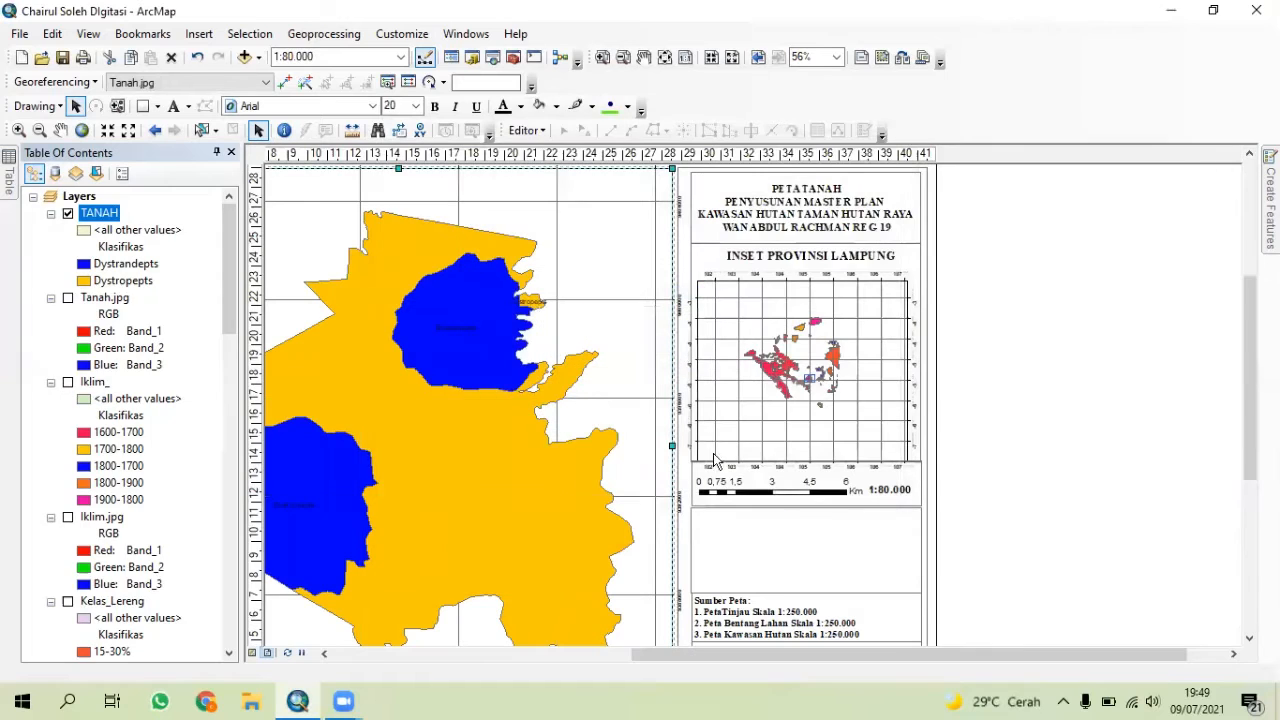
- Move the new legend to the empty box above Sumber Peta and convert it to graphics
{"action": "left_click_drag", "start_coordinate": [668, 449], "coordinate": [745, 572]}
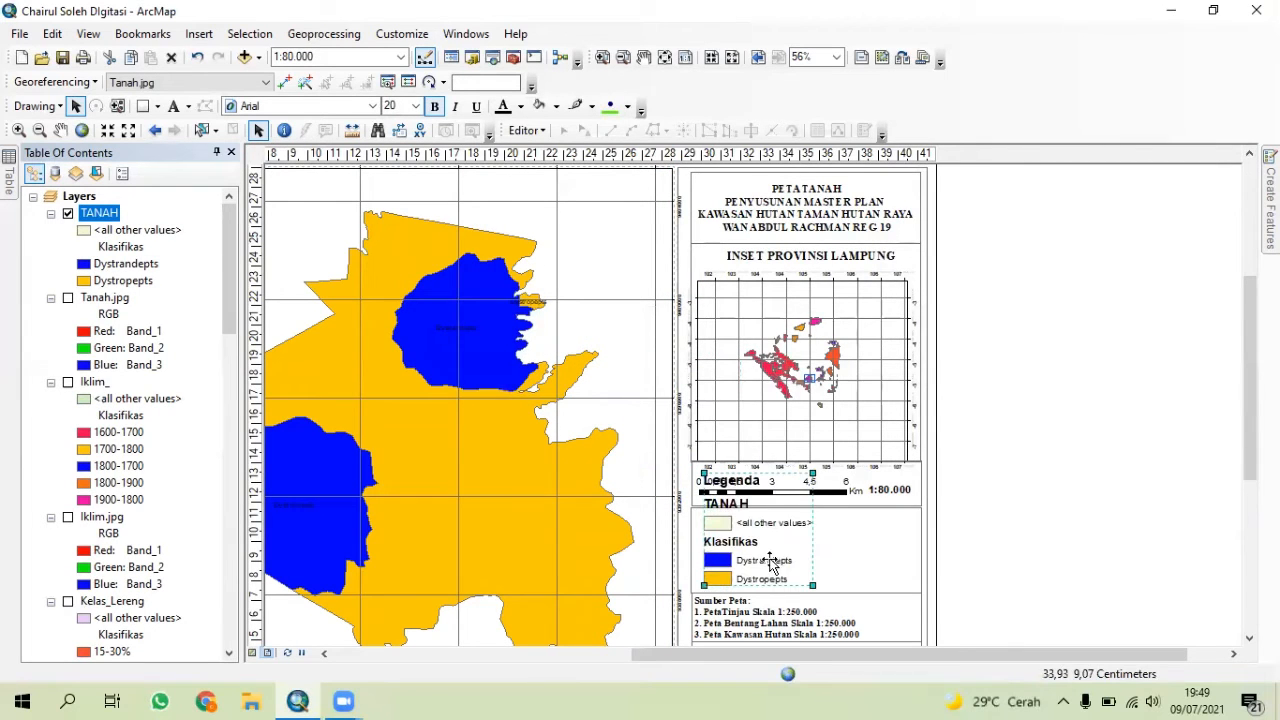
{"action": "right_click", "coordinate": [768, 562]}
{"action": "left_click", "coordinate": [875, 359]}
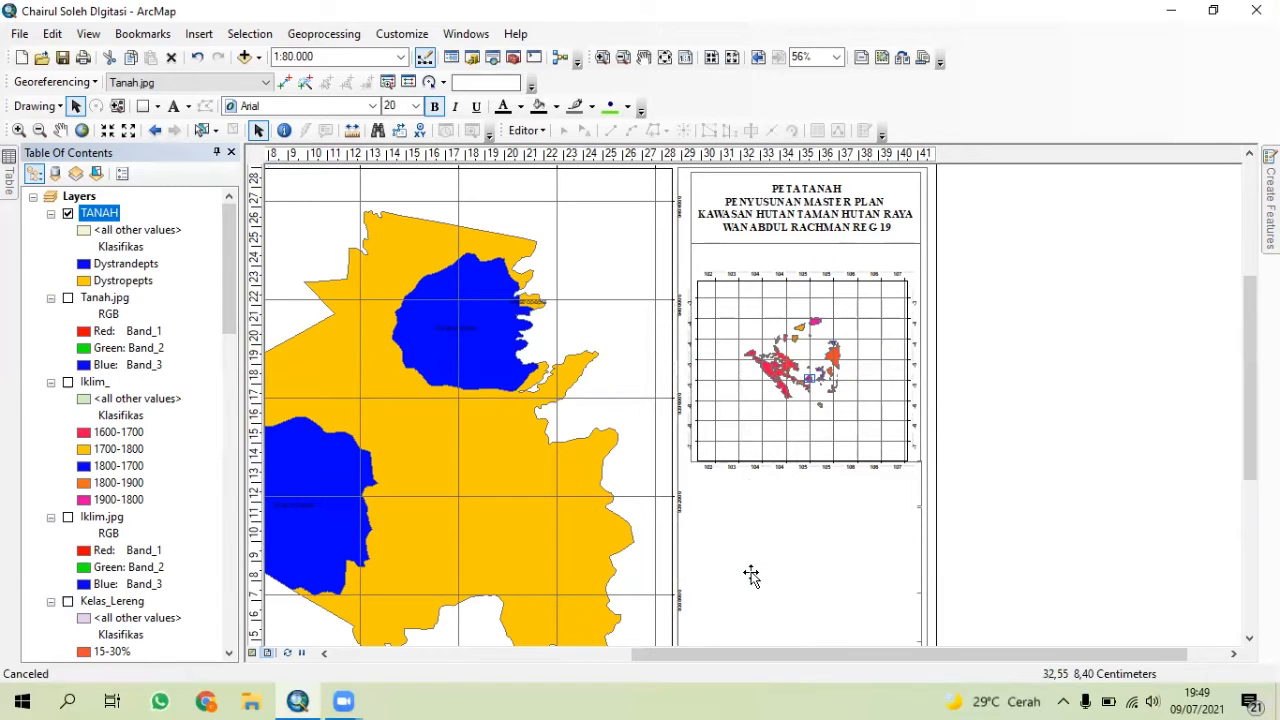
{"action": "left_click", "coordinate": [1011, 484]}
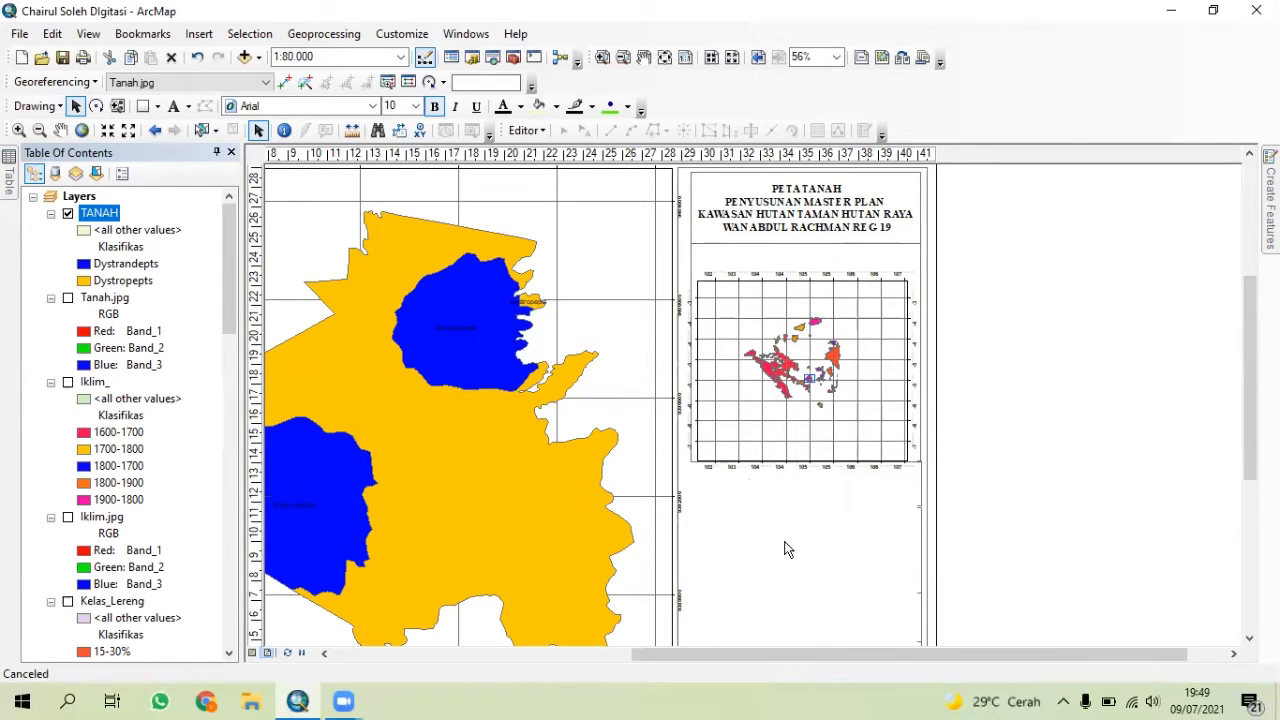
{"action": "scroll", "coordinate": [620, 497], "scroll_direction": "up", "scroll_amount": 3}
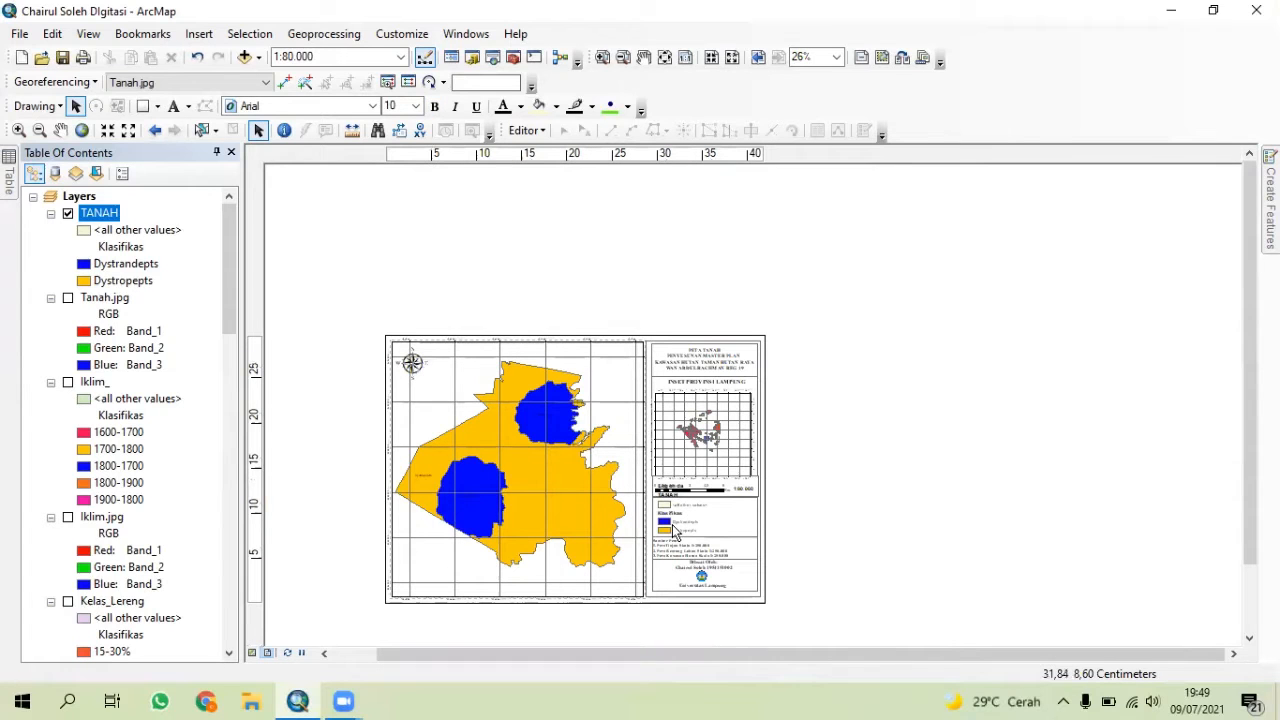
- Move the legend graphic outside the page beside the layout and ungroup it into separate elements
{"action": "double_click", "coordinate": [675, 530]}
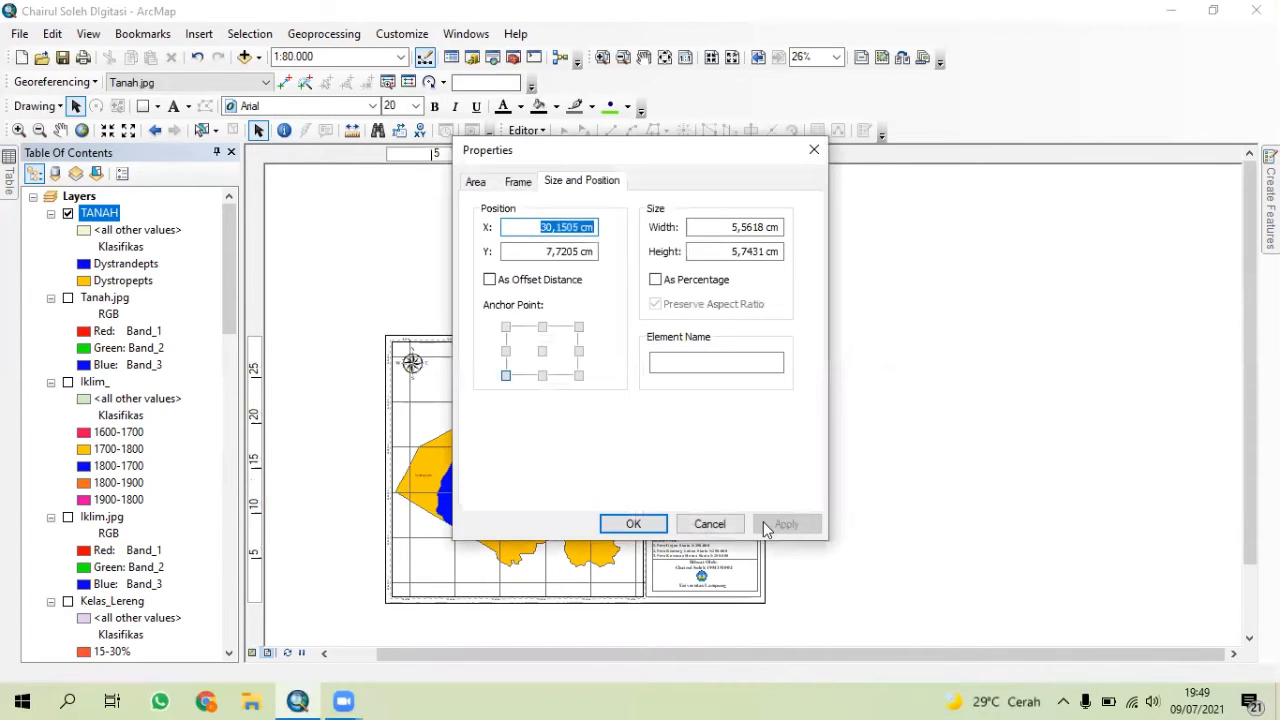
{"action": "left_click", "coordinate": [705, 526]}
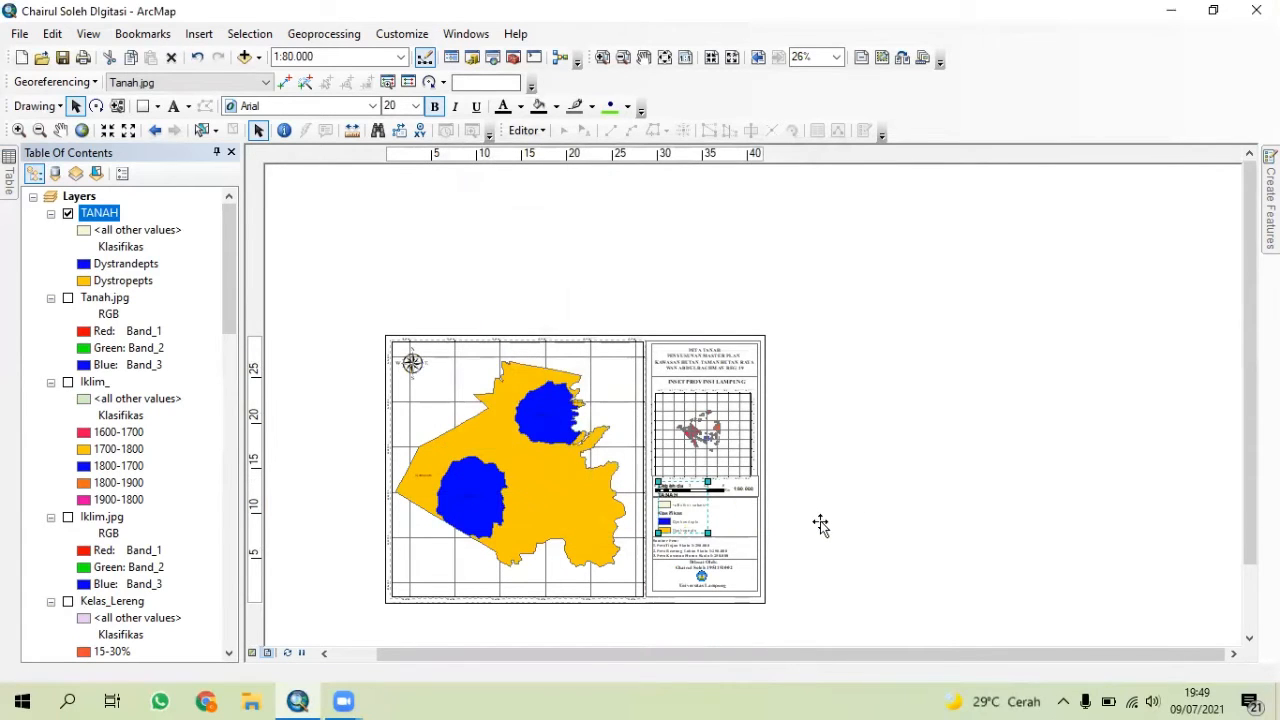
{"action": "scroll", "coordinate": [822, 527], "scroll_direction": "up", "scroll_amount": 4}
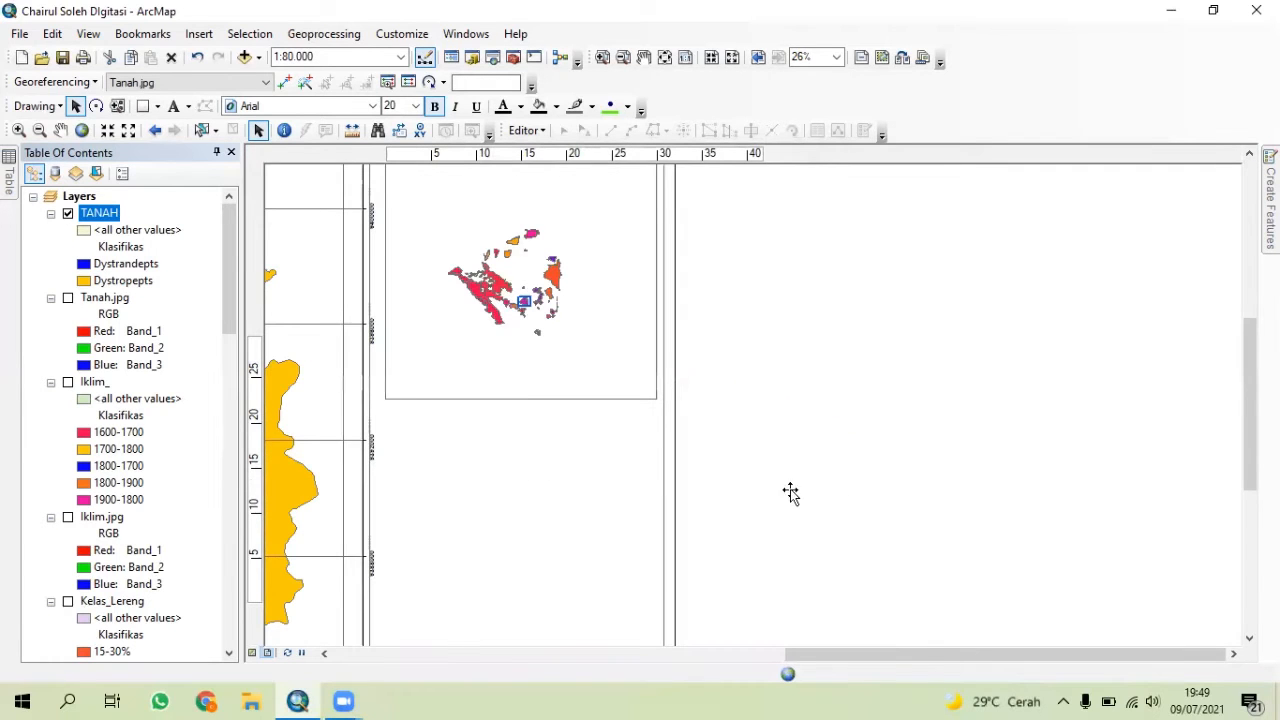
{"action": "right_click", "coordinate": [808, 508]}
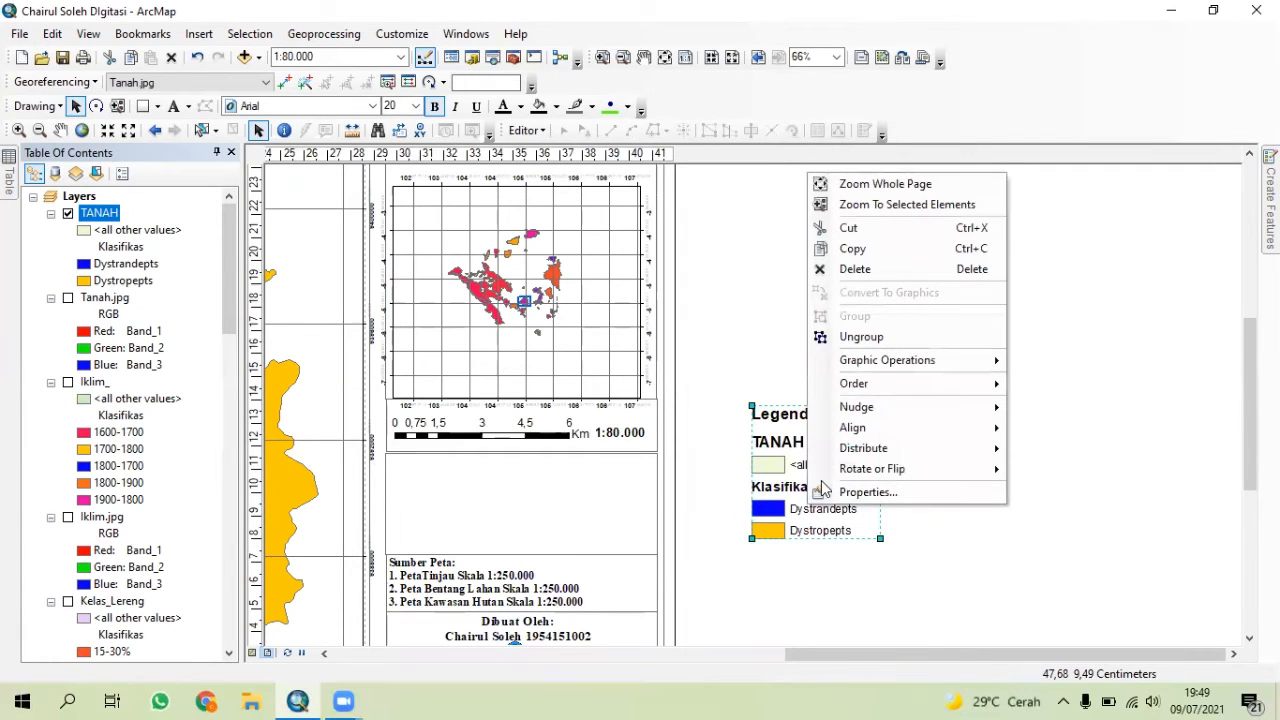
{"action": "left_click", "coordinate": [850, 336]}
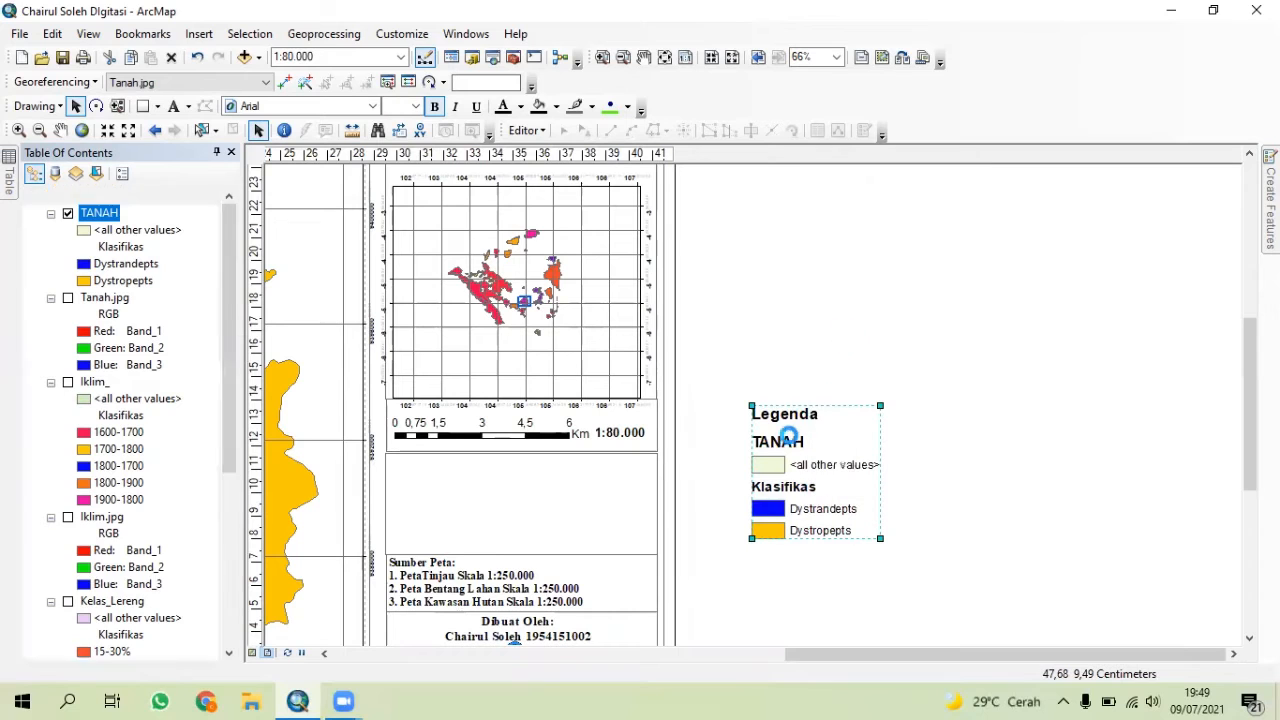
{"action": "right_click", "coordinate": [798, 462]}
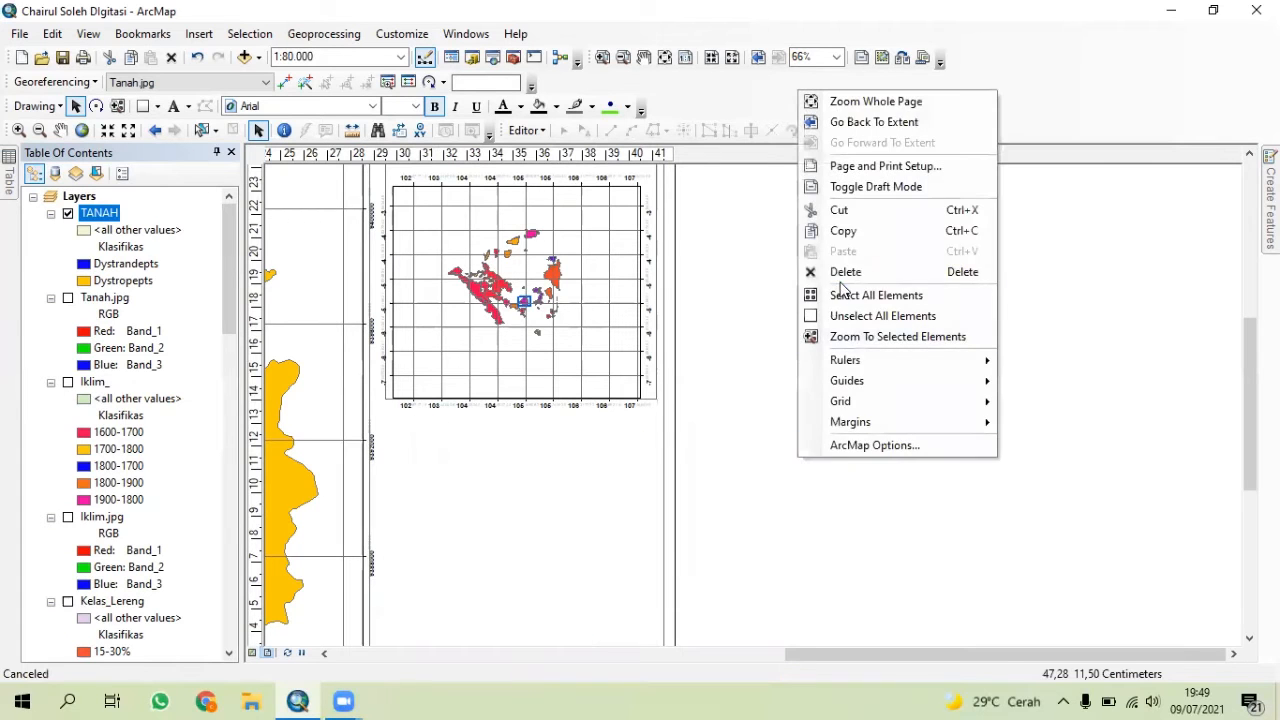
{"action": "left_click", "coordinate": [795, 540]}
{"action": "scroll", "coordinate": [812, 553], "scroll_direction": "down", "scroll_amount": 3}
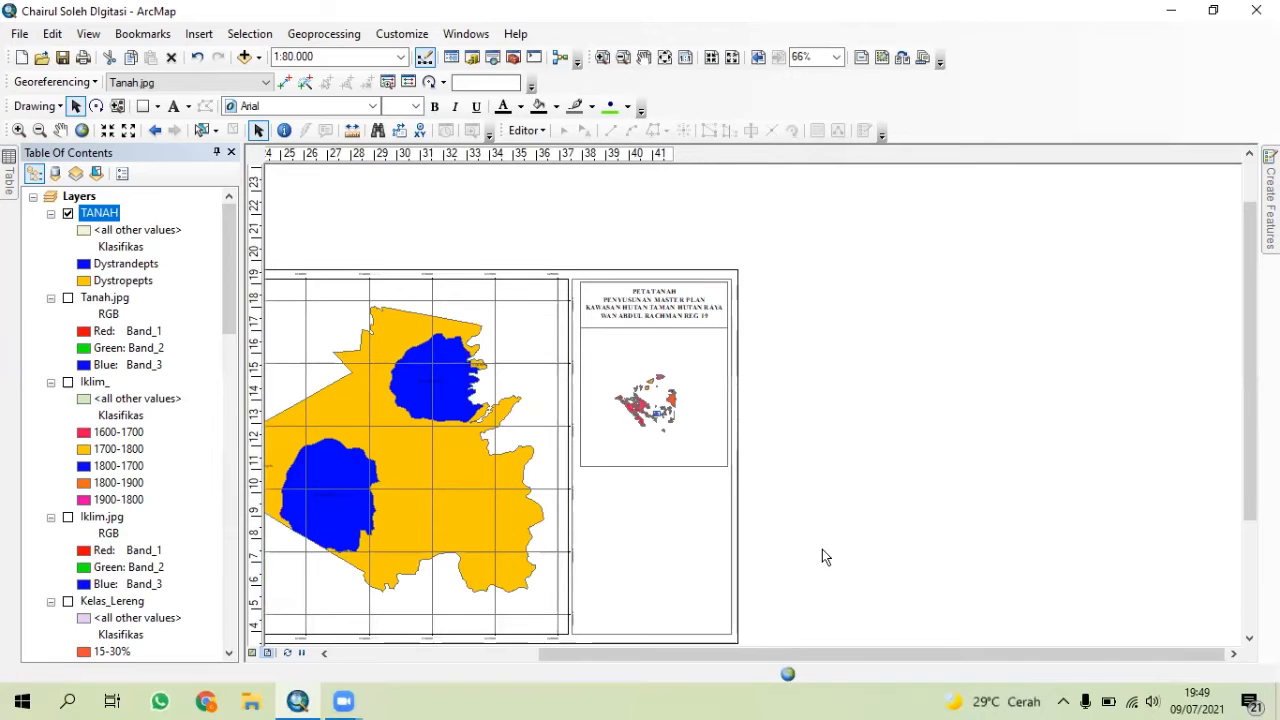
- Ungroup the remaining legend groups beside the page and delete the <all other values> swatch and its label
{"action": "left_click", "coordinate": [822, 546]}
{"action": "right_click", "coordinate": [813, 517]}
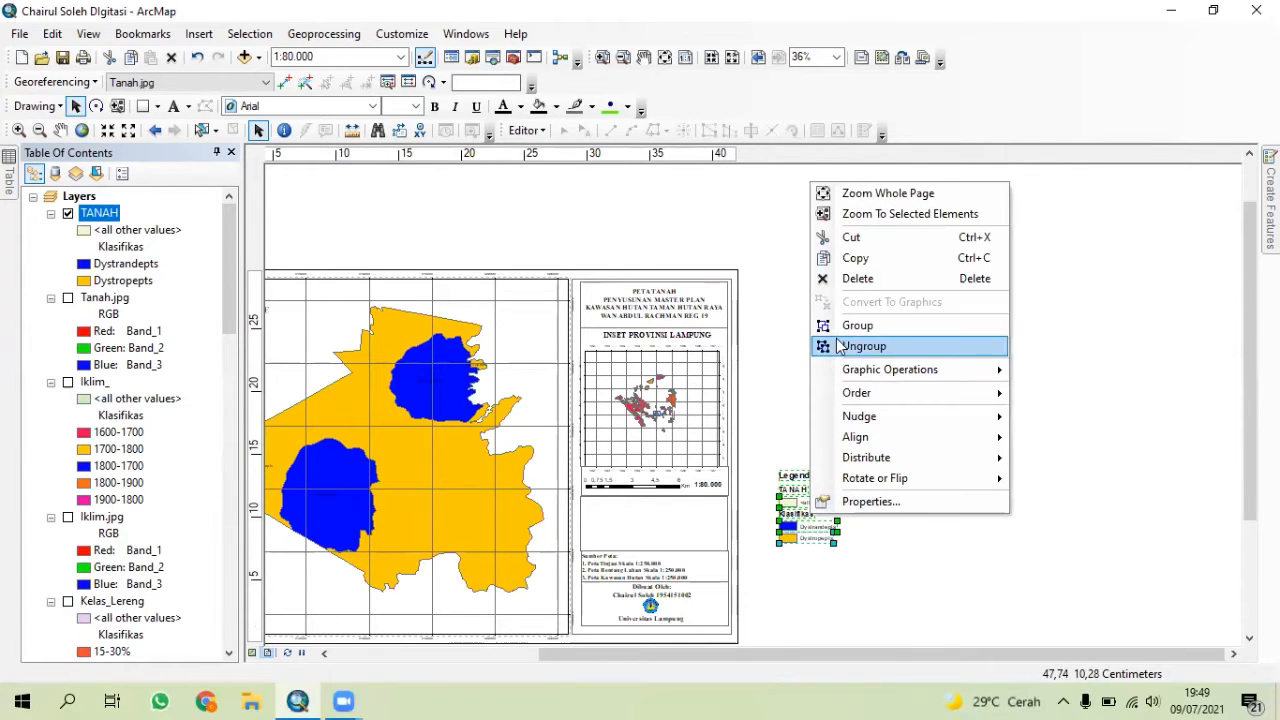
{"action": "left_click", "coordinate": [830, 346]}
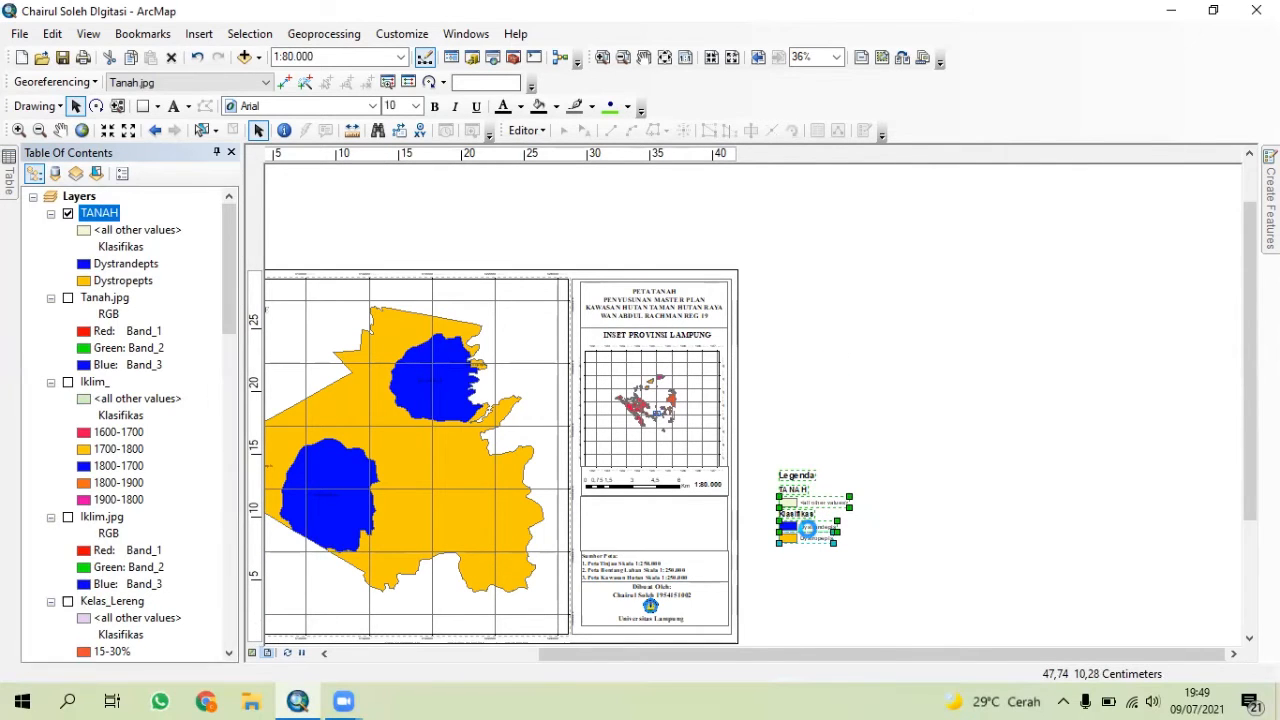
{"action": "scroll", "coordinate": [813, 517], "scroll_direction": "down", "scroll_amount": 4}
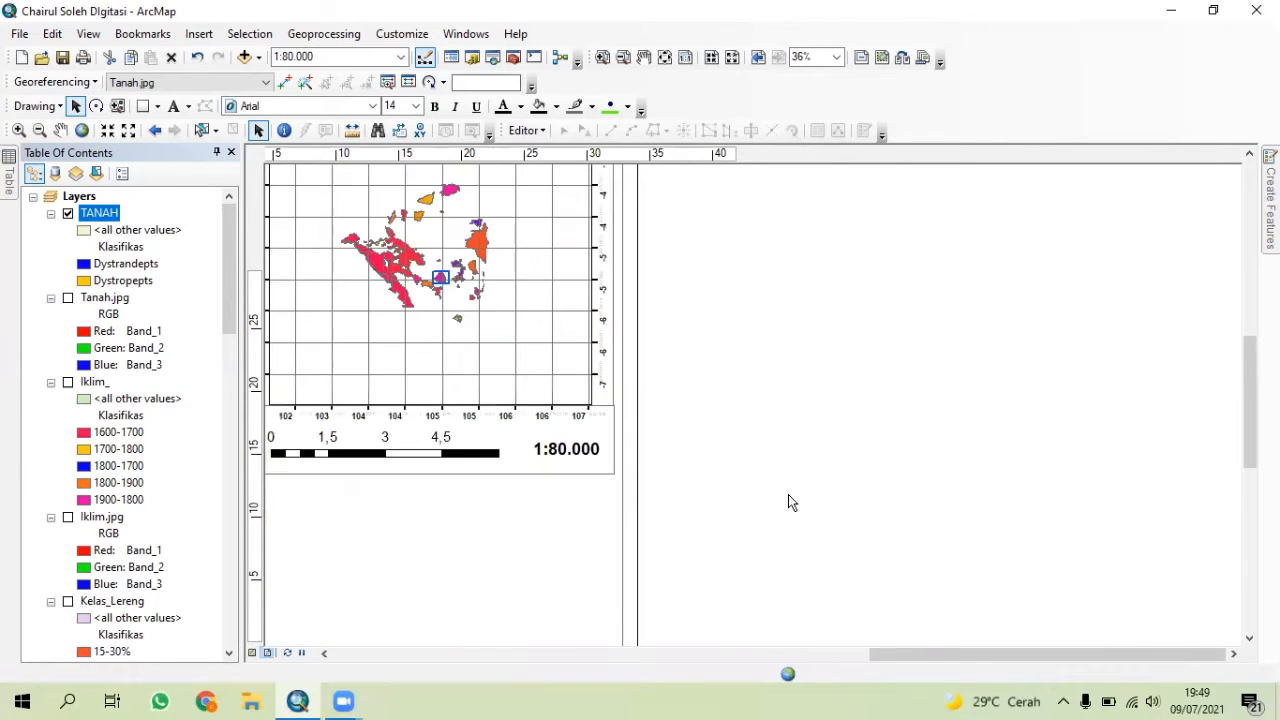
{"action": "left_click", "coordinate": [777, 489]}
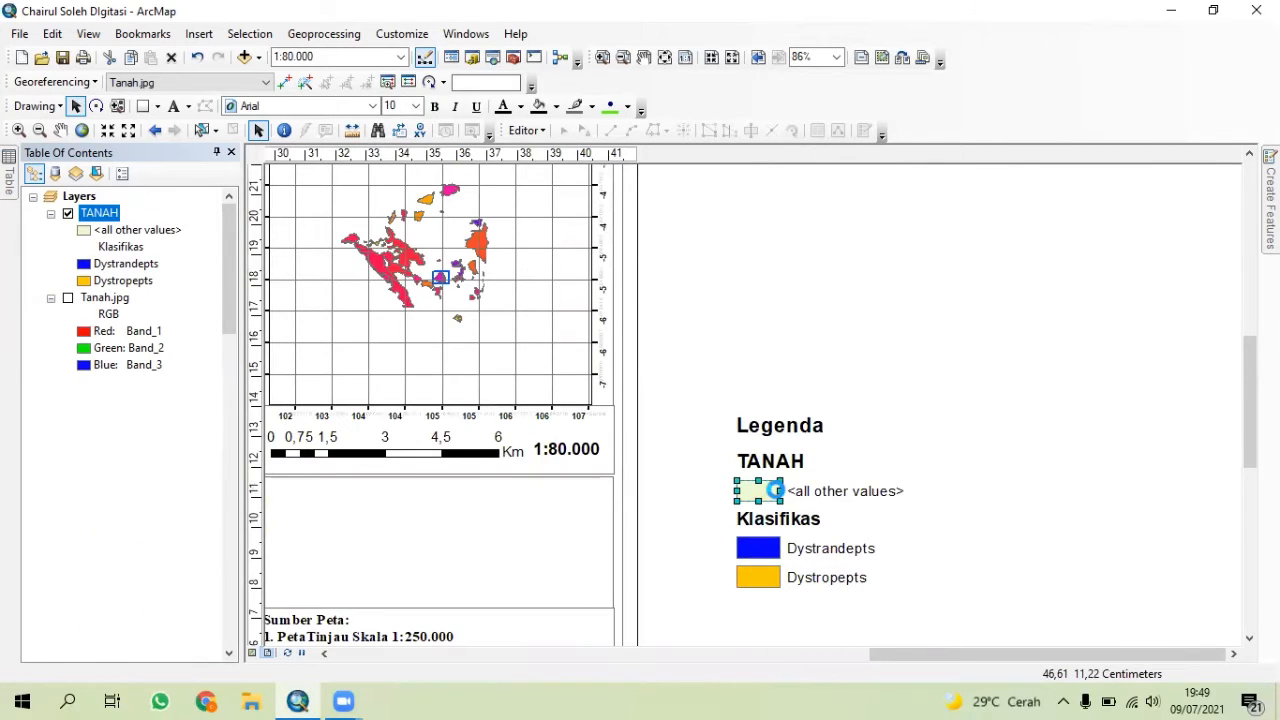
{"action": "key", "text": "Delete"}
{"action": "left_click", "coordinate": [825, 498]}
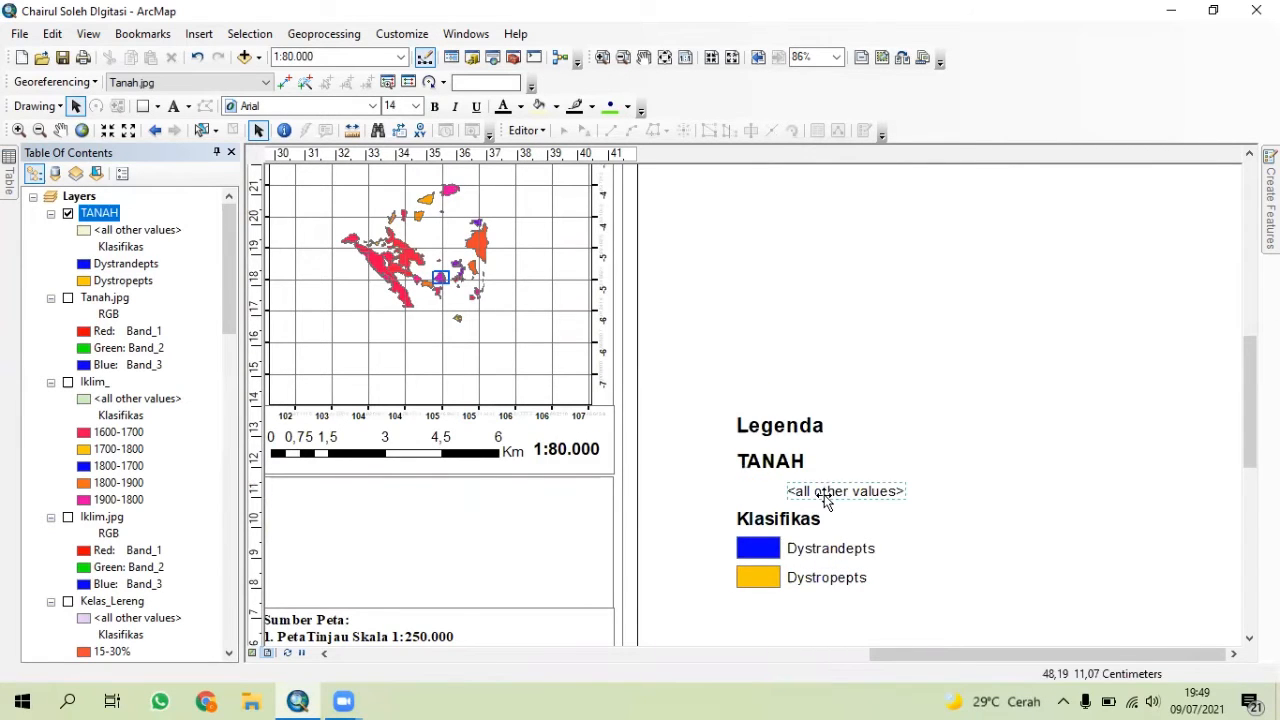
{"action": "key", "text": "Delete"}
- Delete the TANAH and Legenda headings from the ungrouped legend elements
{"action": "left_click", "coordinate": [772, 462]}
{"action": "key", "text": "Delete"}
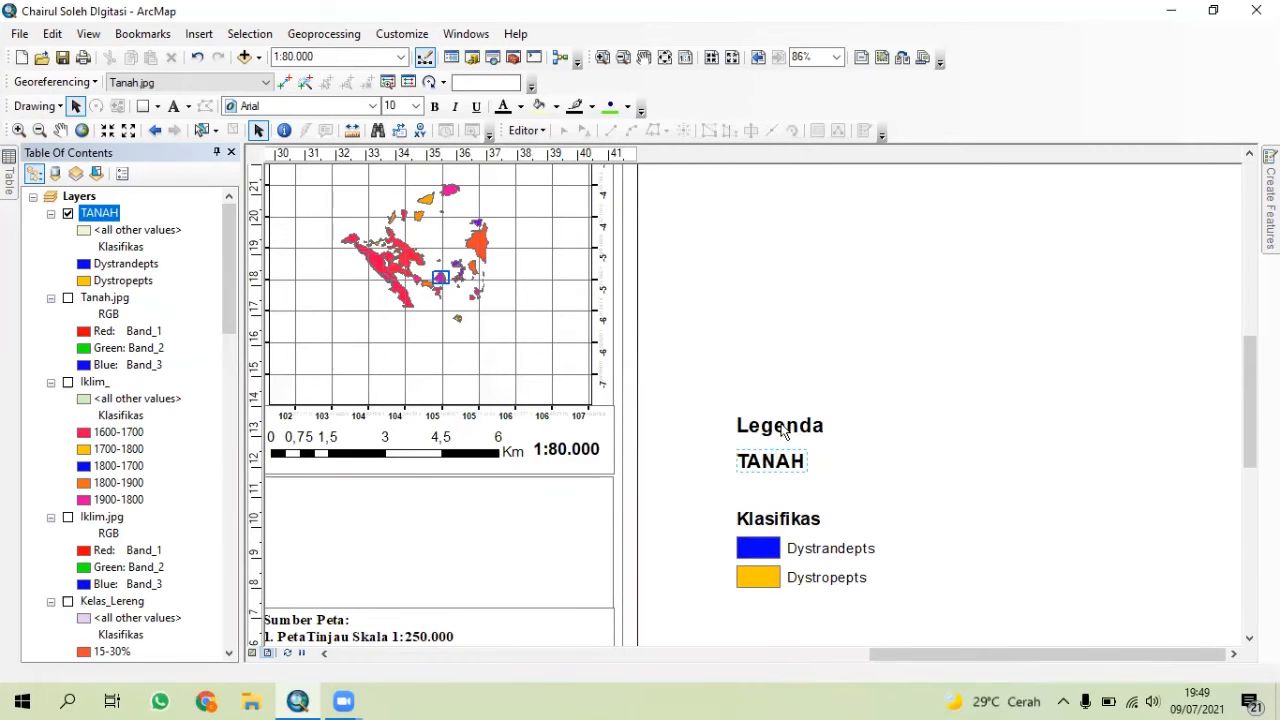
{"action": "left_click", "coordinate": [779, 427]}
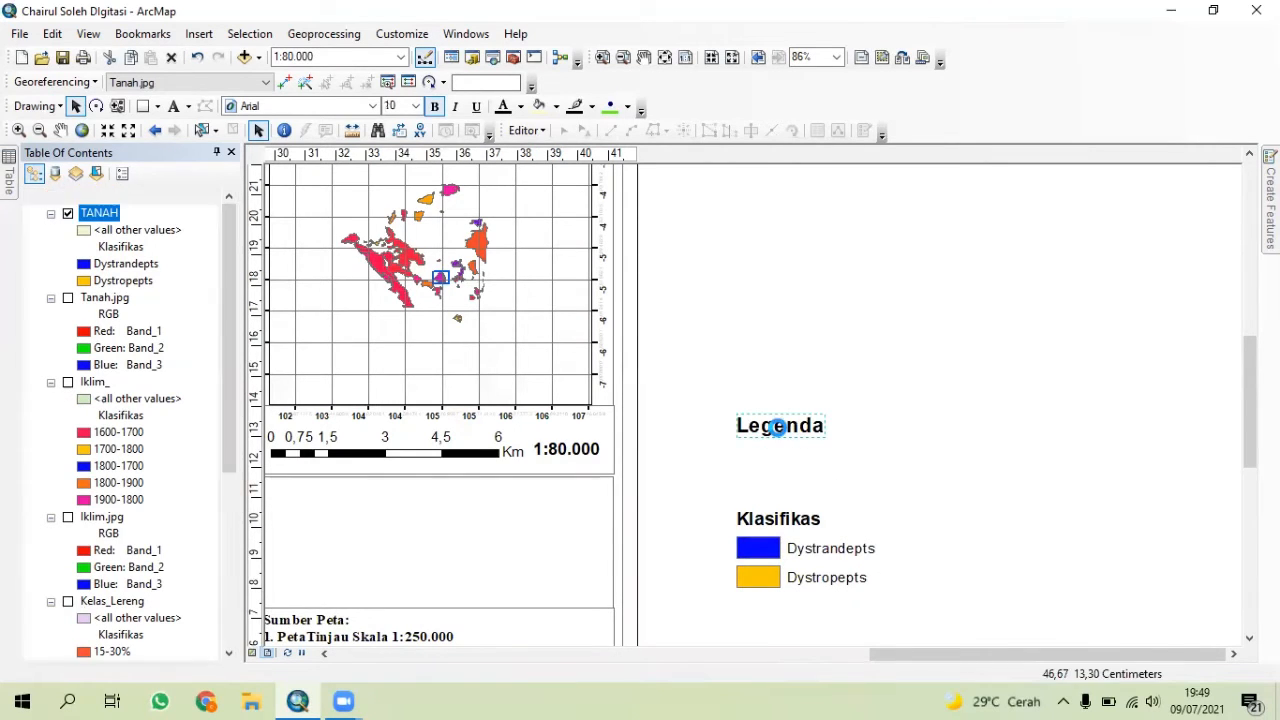
{"action": "key", "text": "Delete"}
- Change the legend's Klasifikas heading text to Klasifikasi Tanah
{"action": "double_click", "coordinate": [809, 527]}
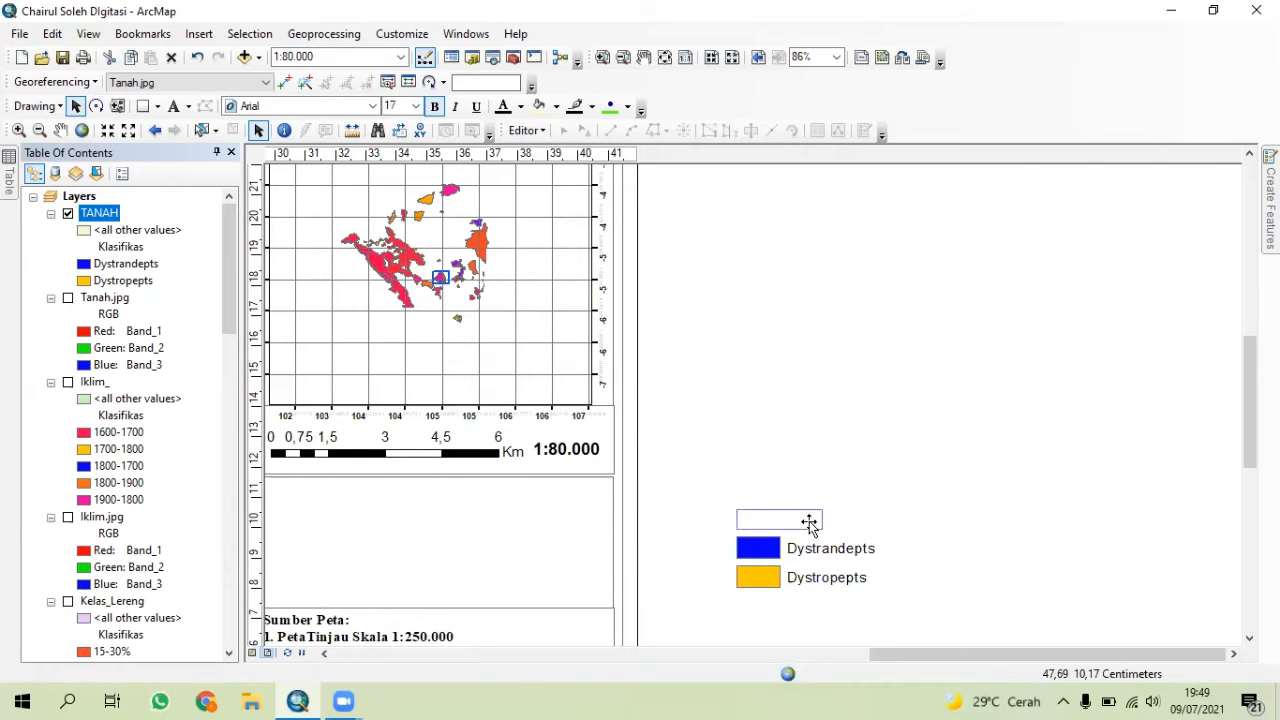
{"action": "left_click", "coordinate": [643, 262]}
{"action": "type", "text": "ifikasi Tanah"}
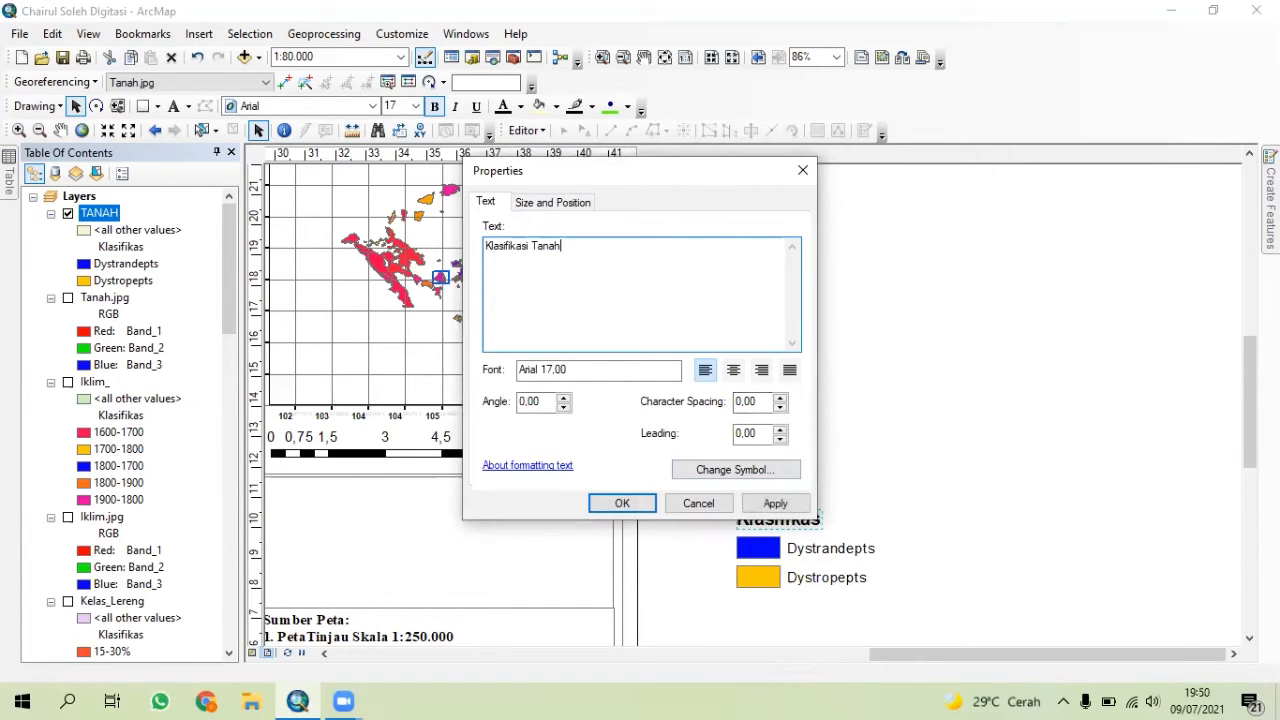
{"action": "left_click", "coordinate": [633, 508]}
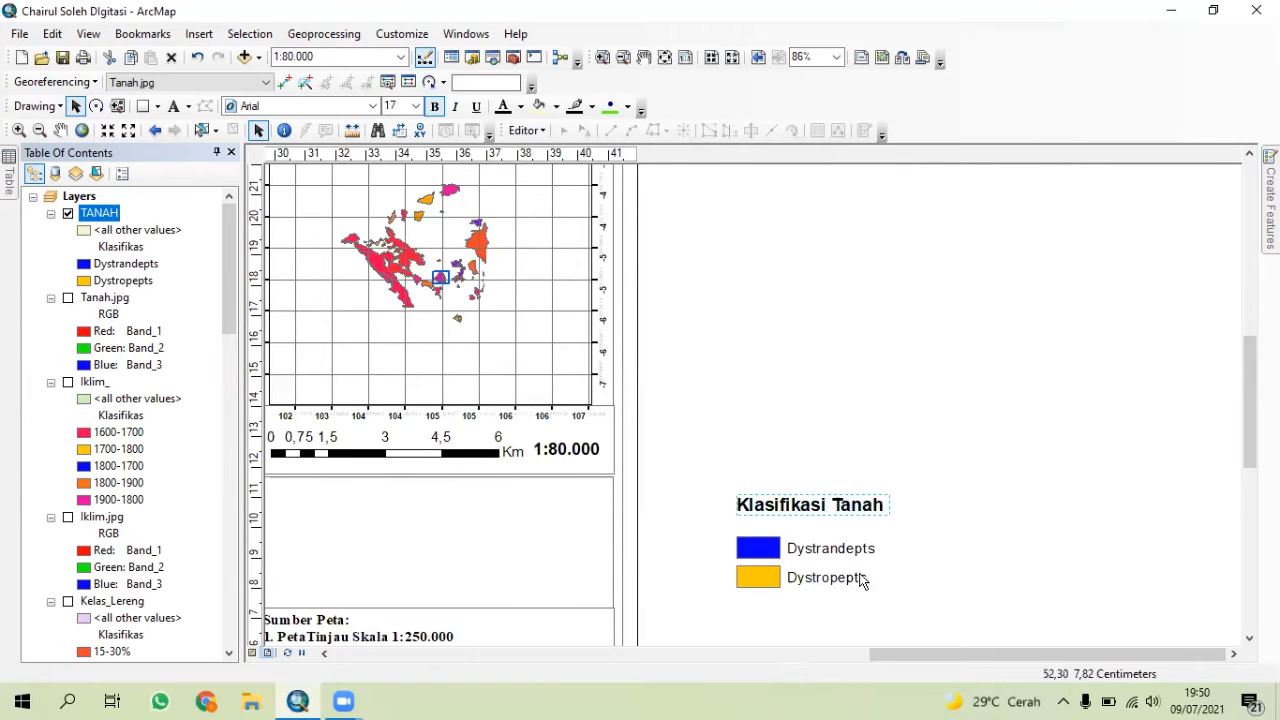
- Group the Klasifikasi Tanah heading with both soil class entries and move the group into the empty box above Sumber Peta
{"action": "left_click_drag", "start_coordinate": [895, 588], "coordinate": [683, 462]}
{"action": "left_click_drag", "start_coordinate": [790, 565], "coordinate": [662, 468]}
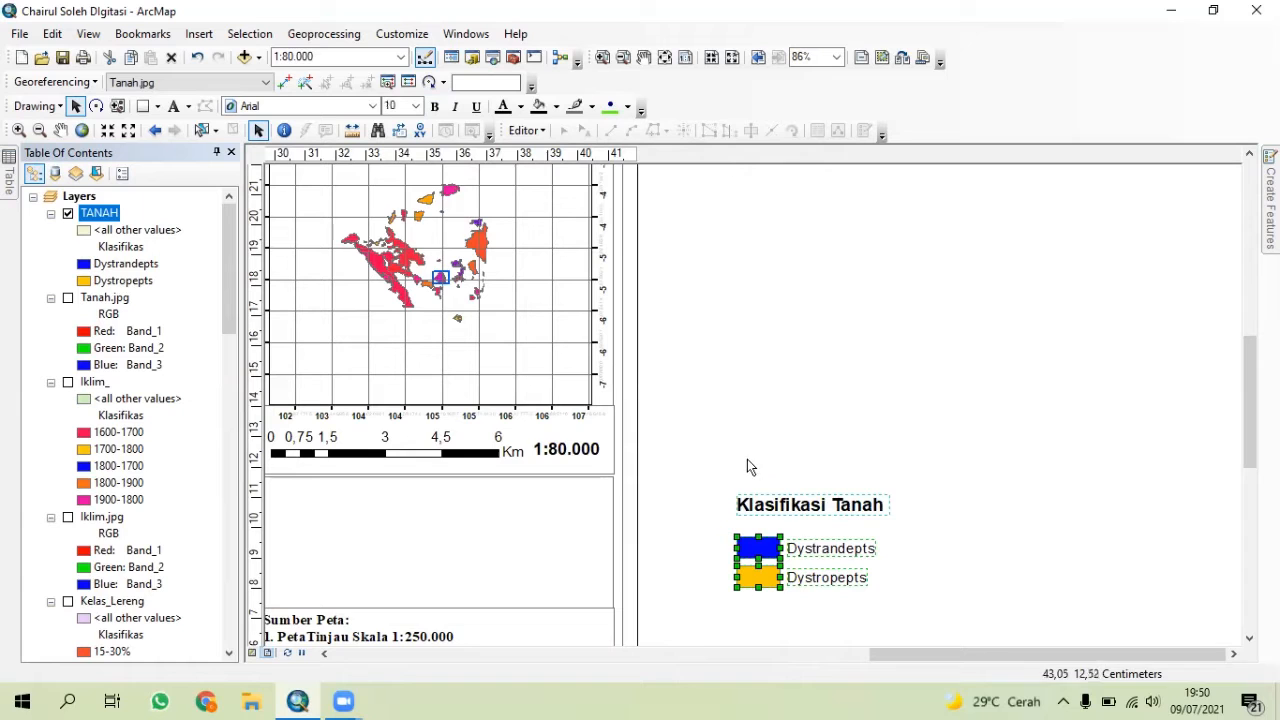
{"action": "right_click", "coordinate": [814, 549]}
{"action": "left_click", "coordinate": [864, 360]}
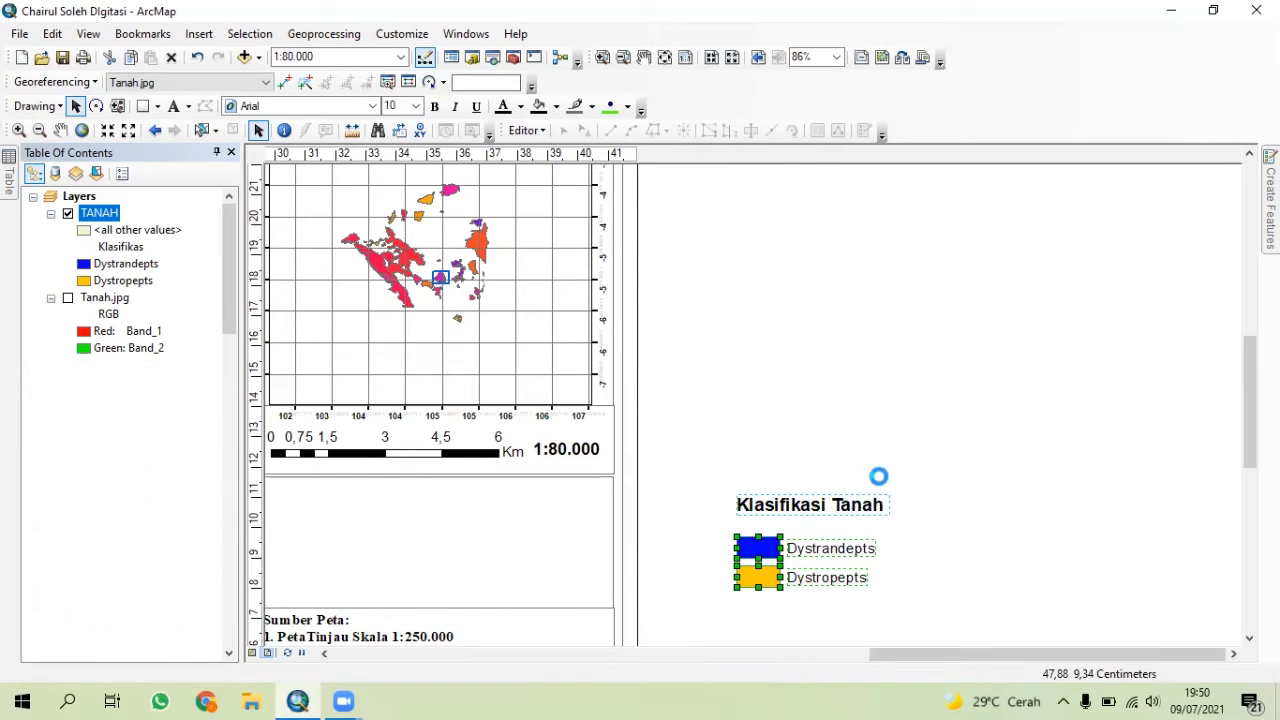
{"action": "left_click_drag", "start_coordinate": [838, 544], "coordinate": [440, 540]}
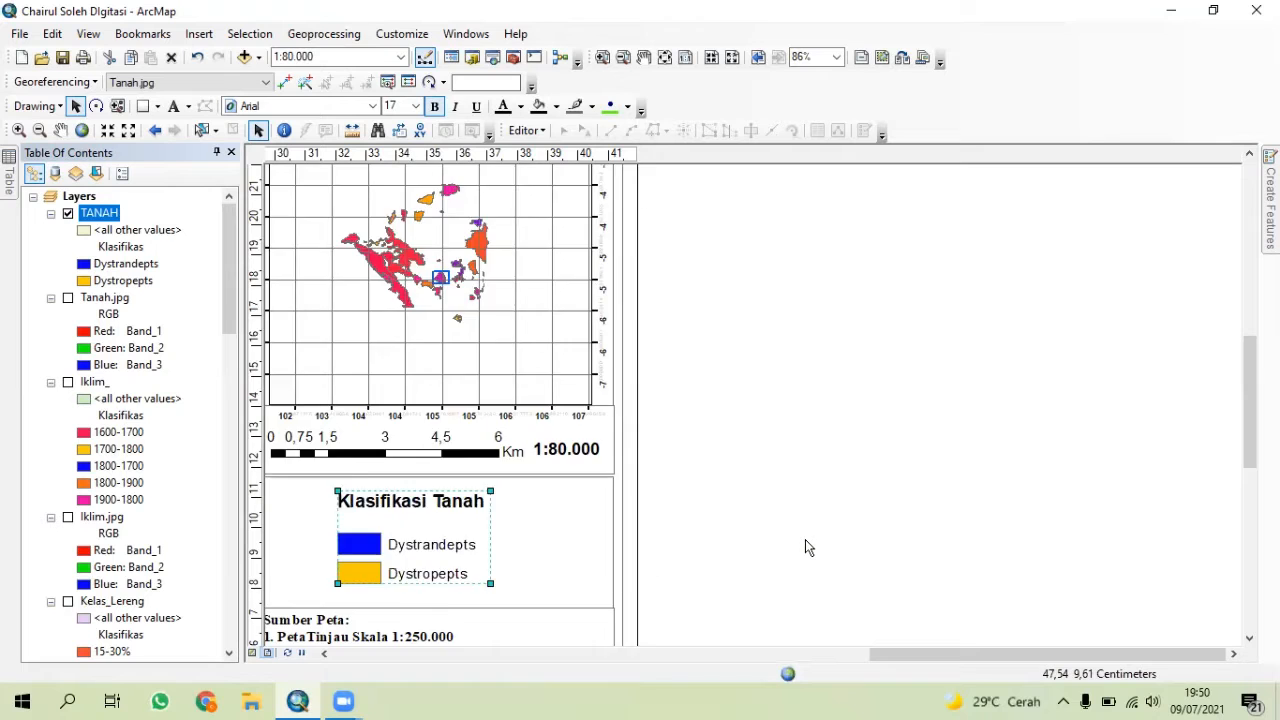
- Examine the soil map layout, checking its title, Lampung inset, scale bar, Klasifikasi Tanah legend, source notes and map labels
{"action": "scroll", "coordinate": [805, 540], "scroll_direction": "down", "scroll_amount": 2}
{"action": "scroll", "coordinate": [803, 539], "scroll_direction": "down", "scroll_amount": 3}
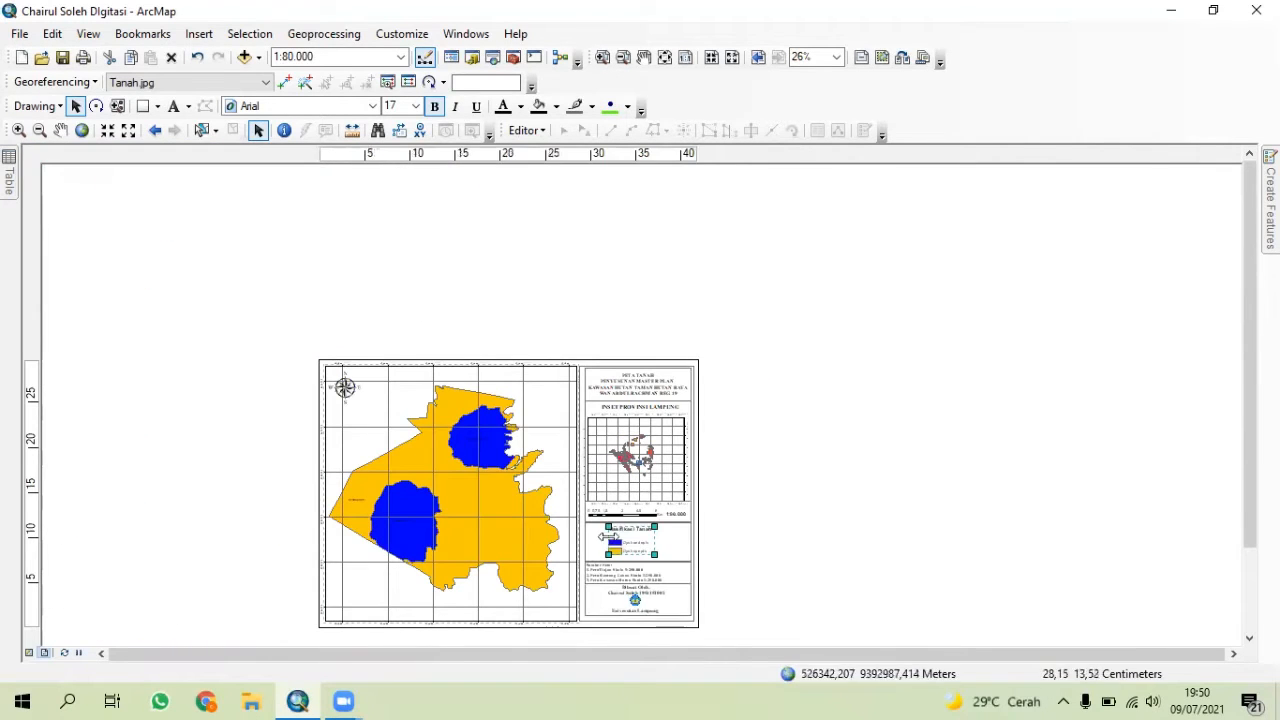
{"action": "left_click_drag", "start_coordinate": [740, 594], "coordinate": [688, 470]}
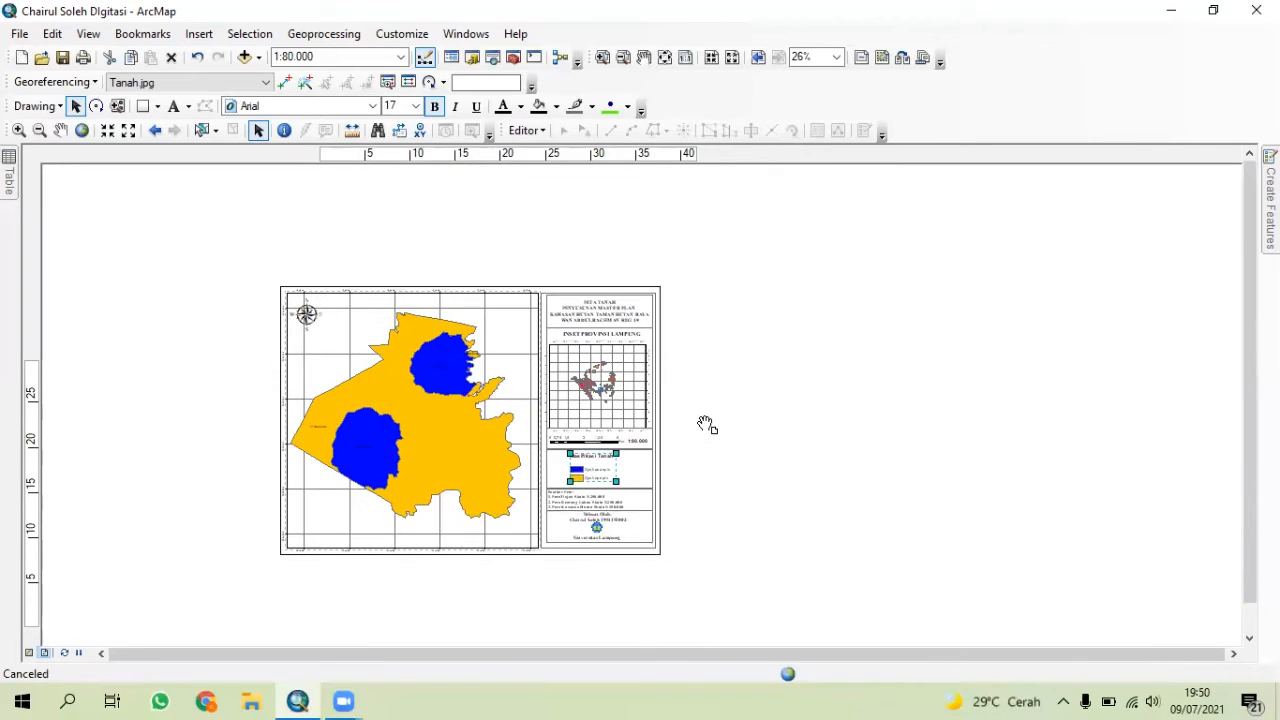
{"action": "scroll", "coordinate": [712, 432], "scroll_direction": "up", "scroll_amount": 5}
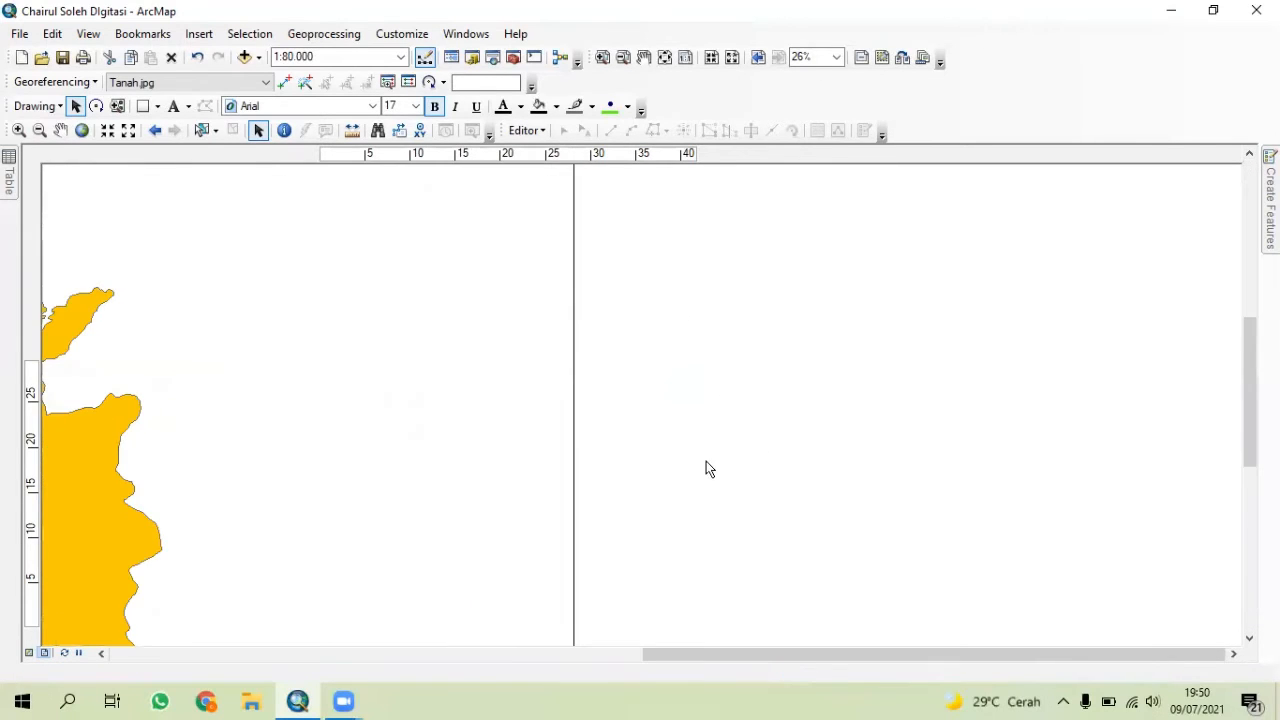
{"action": "left_click_drag", "start_coordinate": [658, 531], "coordinate": [665, 631]}
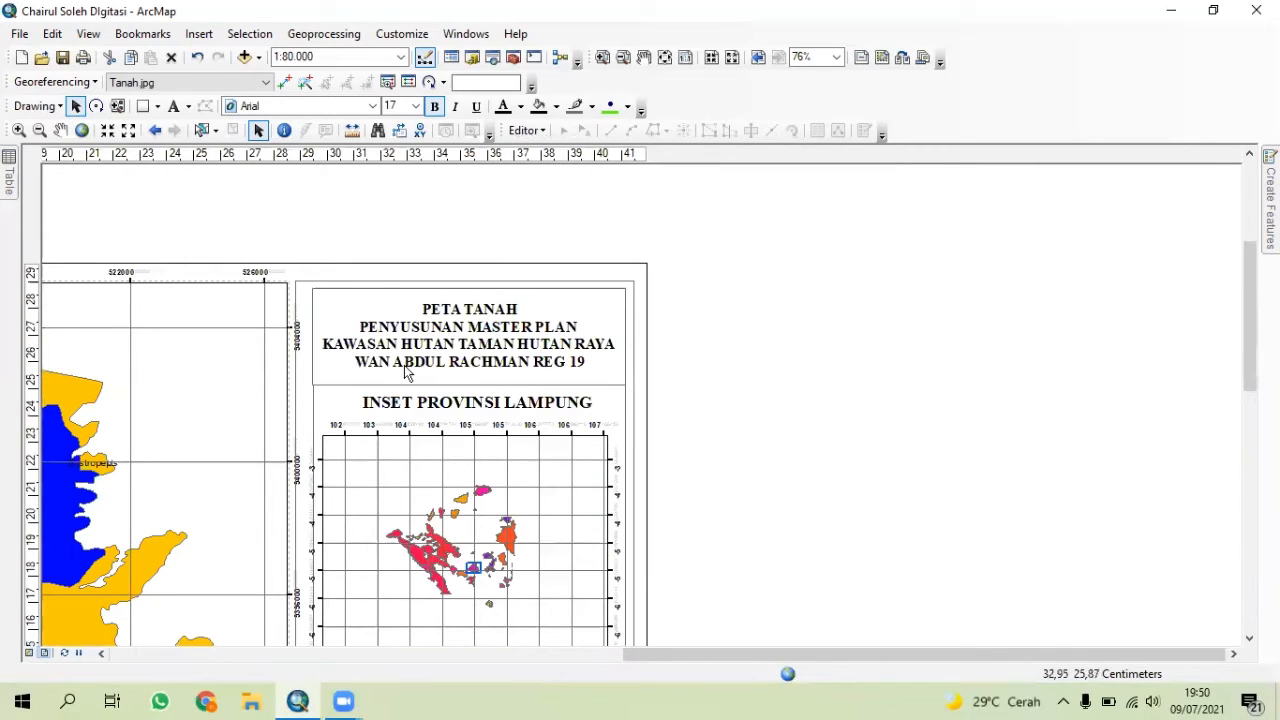
{"action": "scroll", "coordinate": [591, 507], "scroll_direction": "down", "scroll_amount": 3}
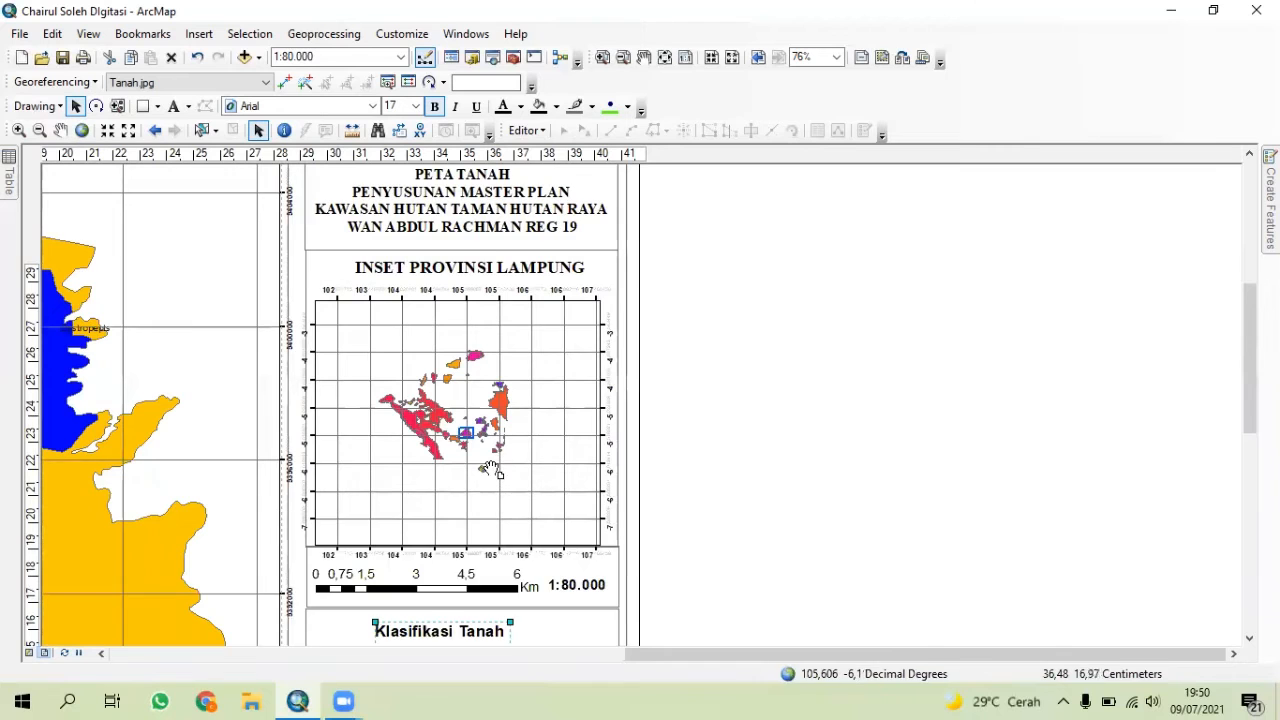
{"action": "left_click_drag", "start_coordinate": [495, 431], "coordinate": [535, 200]}
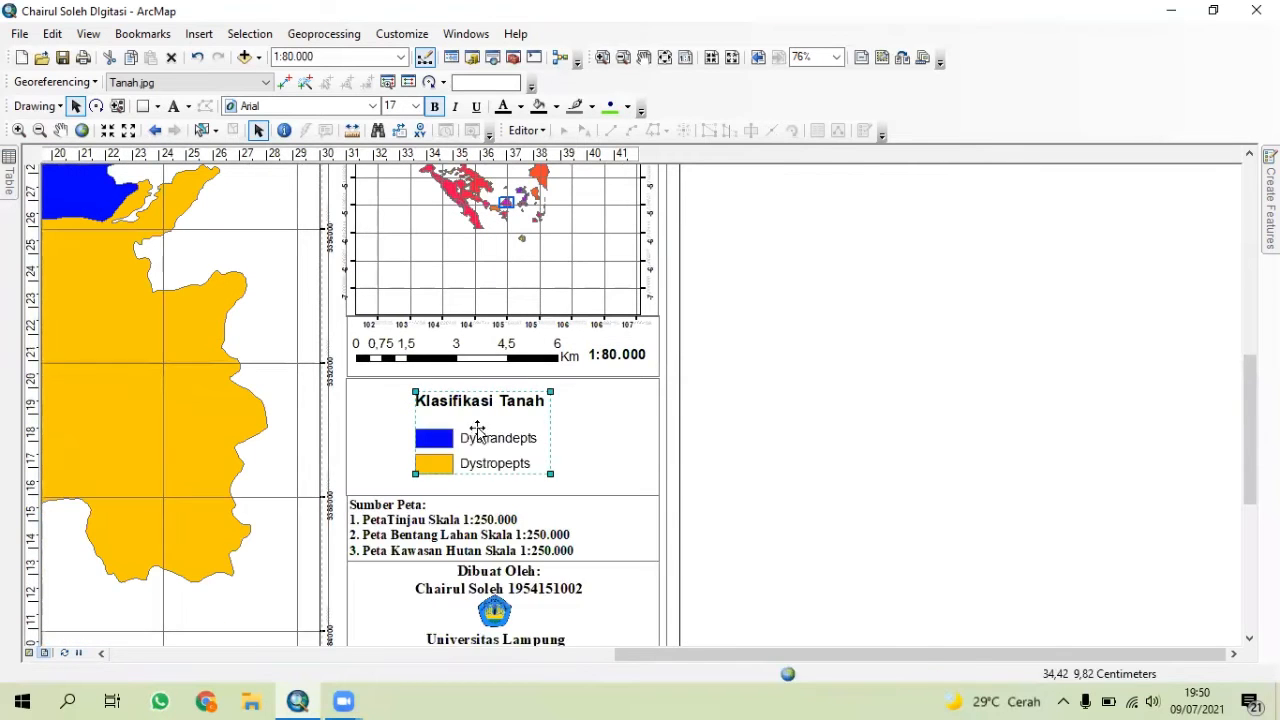
{"action": "left_click_drag", "start_coordinate": [490, 455], "coordinate": [518, 294]}
{"action": "left_click_drag", "start_coordinate": [460, 388], "coordinate": [620, 655]}
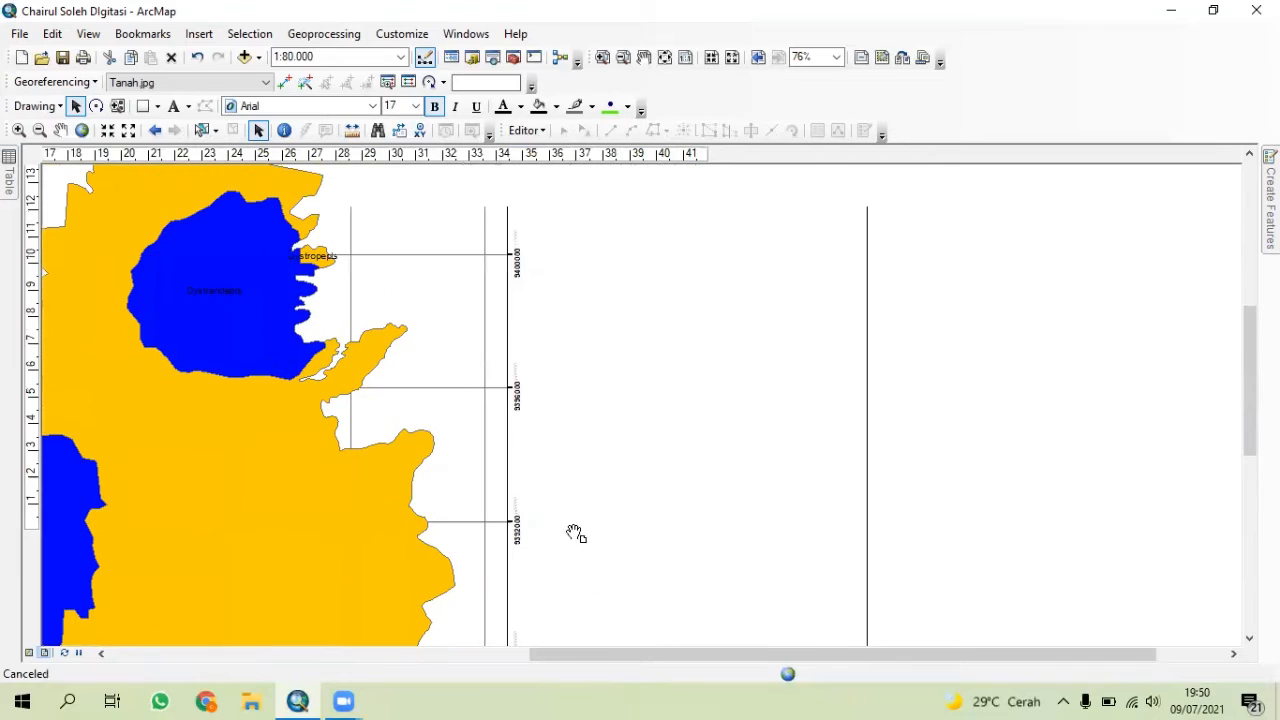
{"action": "scroll", "coordinate": [600, 518], "scroll_direction": "down", "scroll_amount": 5}
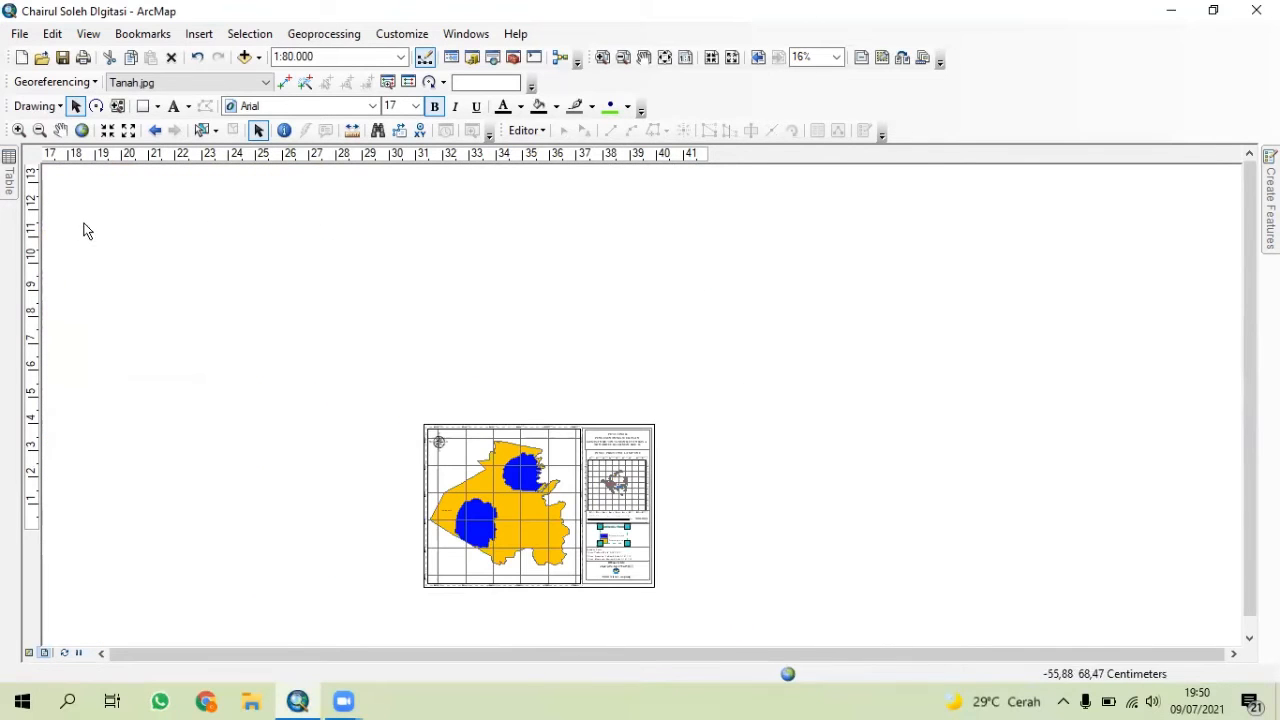
- Bring up the TANAH attribute table and close it
{"action": "left_click", "coordinate": [7, 187]}
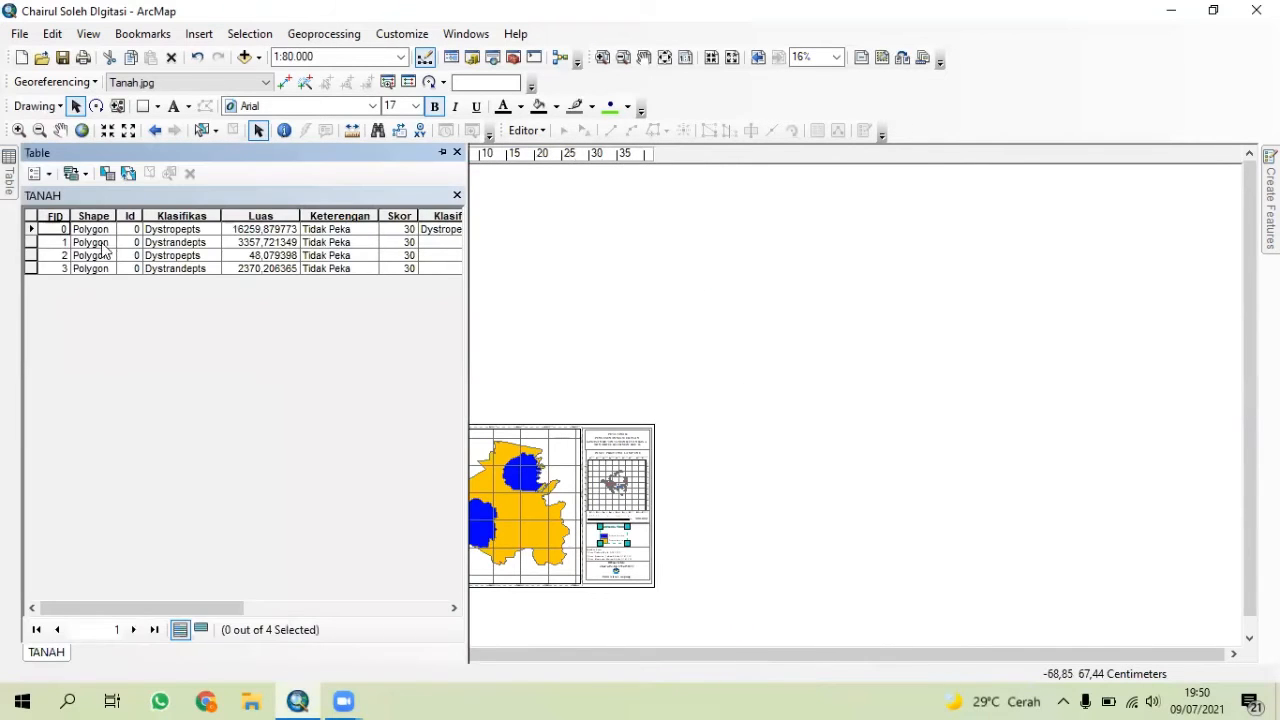
{"action": "left_click", "coordinate": [457, 153]}
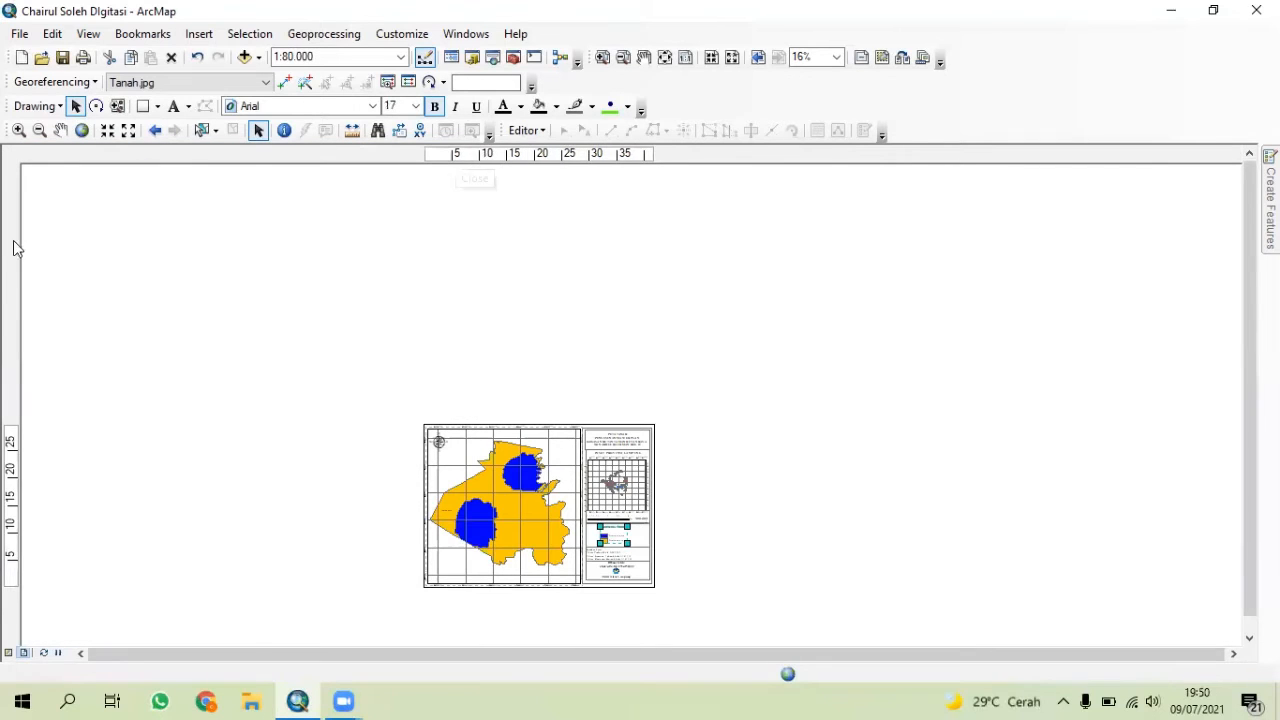
{"action": "left_click", "coordinate": [16, 34]}
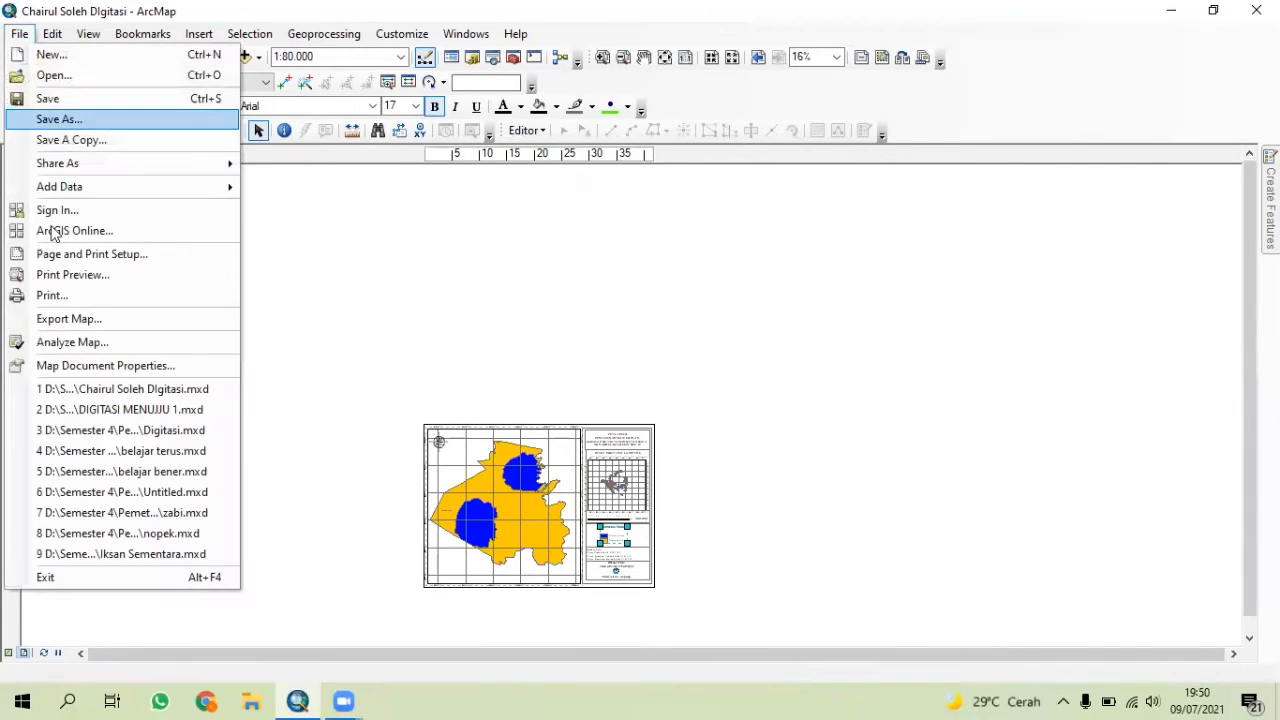
{"action": "left_click", "coordinate": [294, 284]}
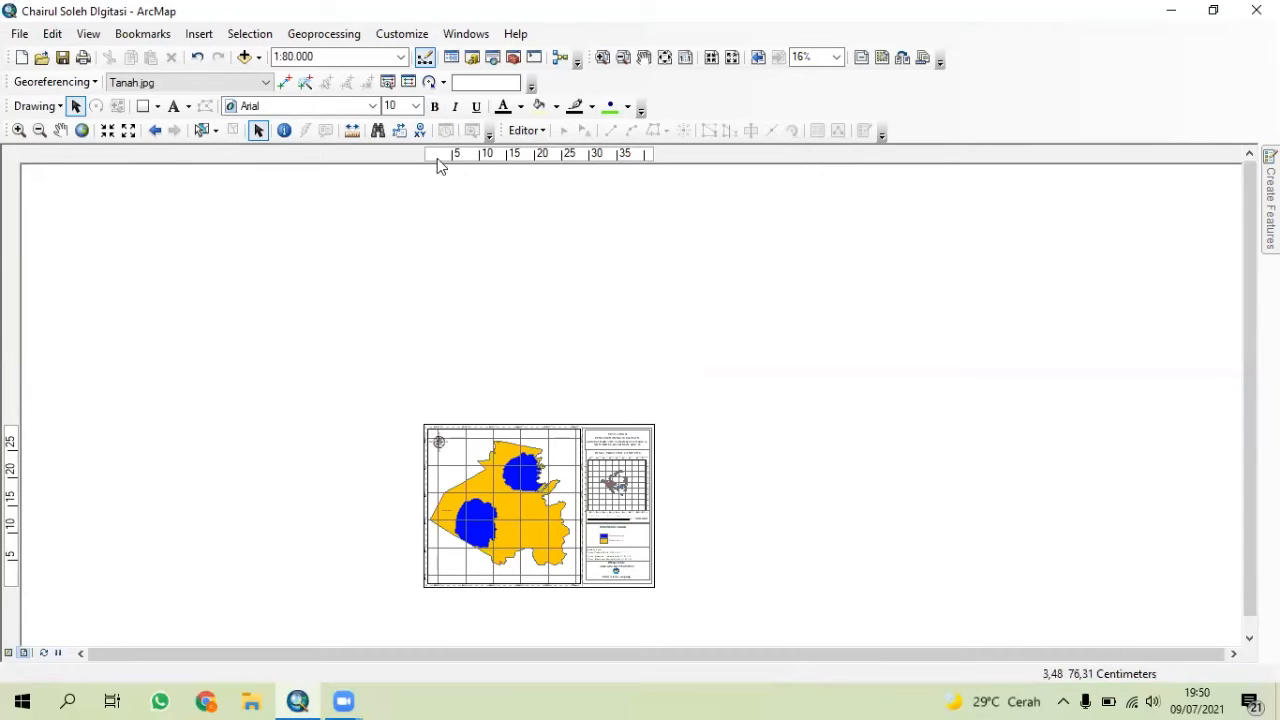
{"action": "left_click", "coordinate": [8, 471]}
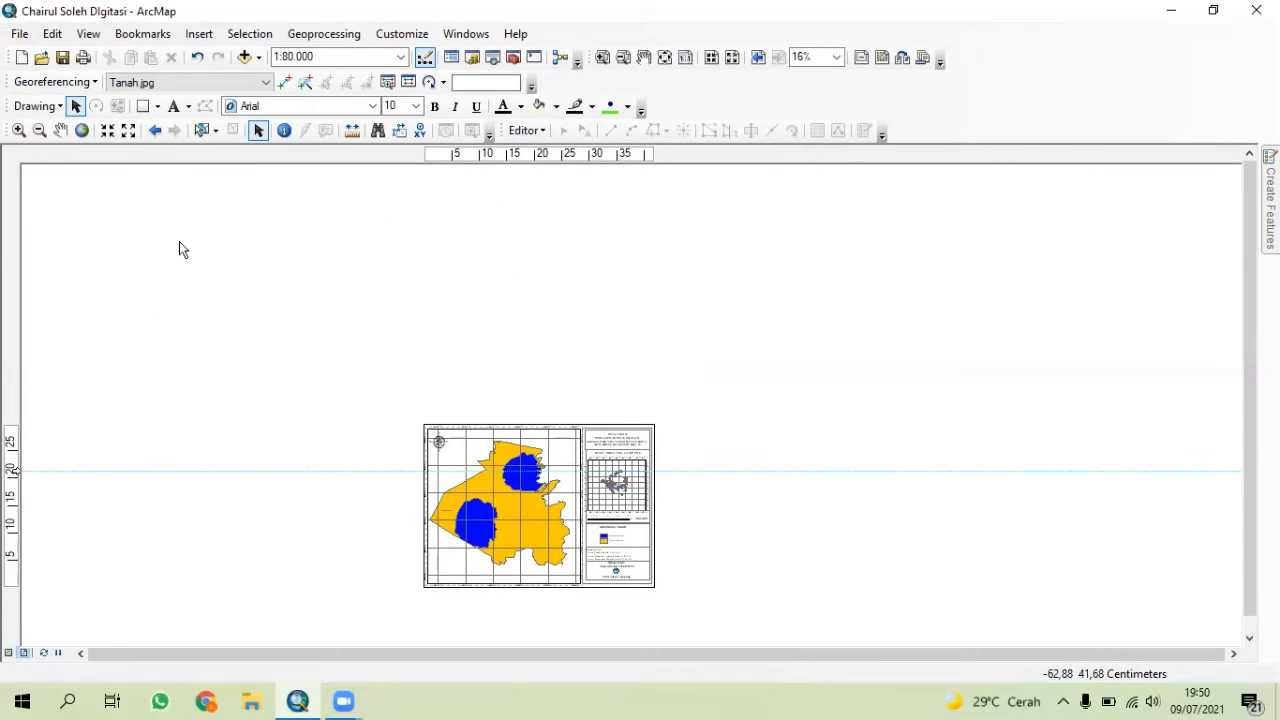
- Show the table of contents and remove the topmost TANAH and Tanah.jpg layers from the map
{"action": "left_click", "coordinate": [450, 40]}
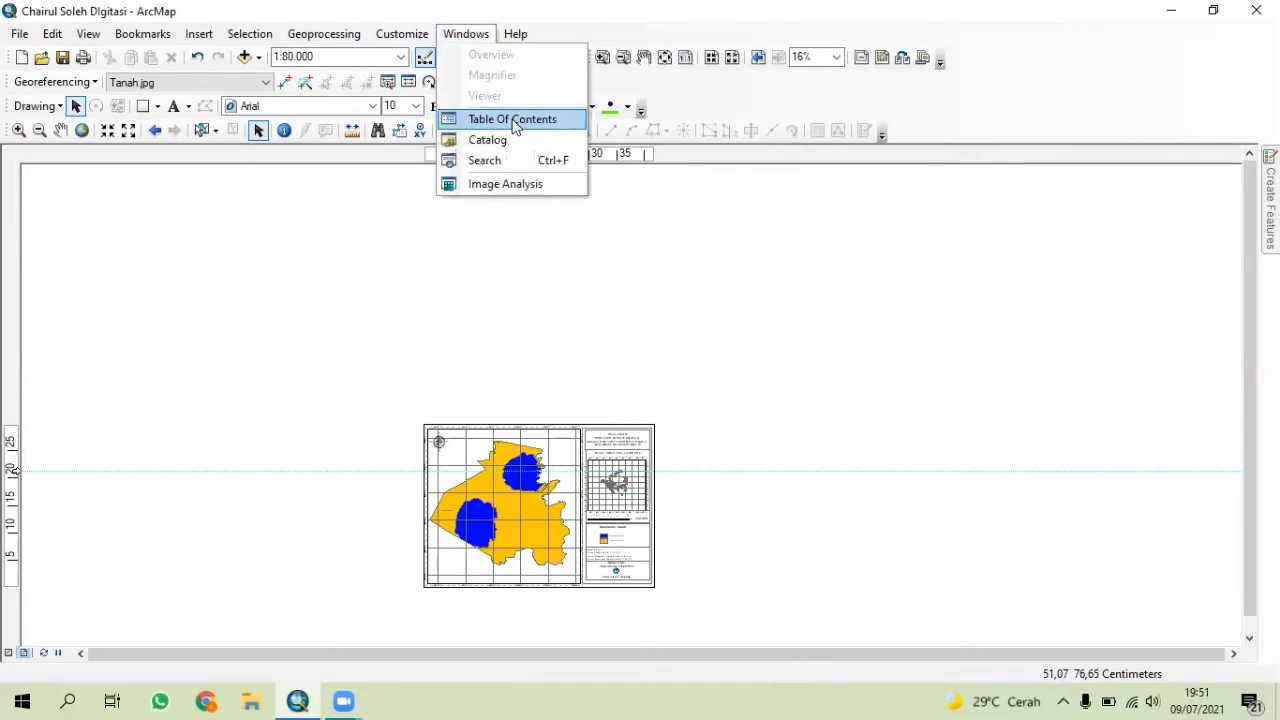
{"action": "left_click", "coordinate": [508, 120]}
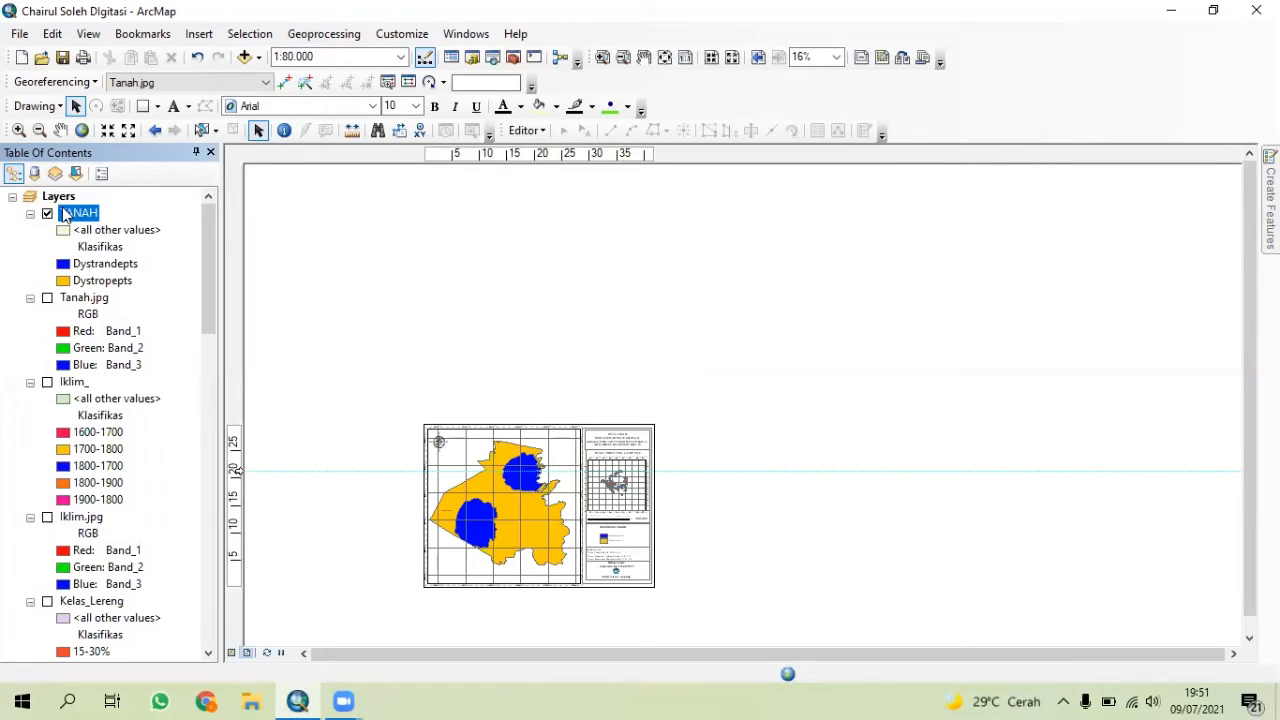
{"action": "right_click", "coordinate": [64, 214]}
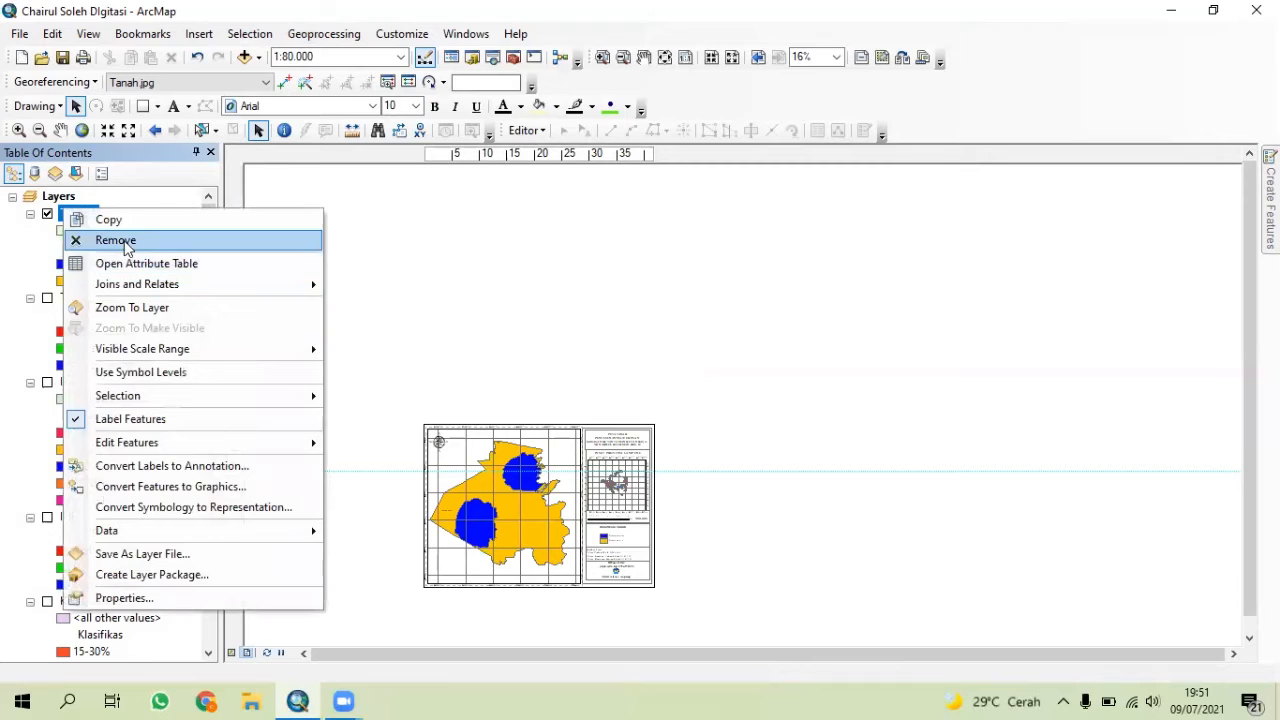
{"action": "left_click", "coordinate": [127, 250]}
{"action": "right_click", "coordinate": [101, 218]}
{"action": "left_click", "coordinate": [130, 248]}
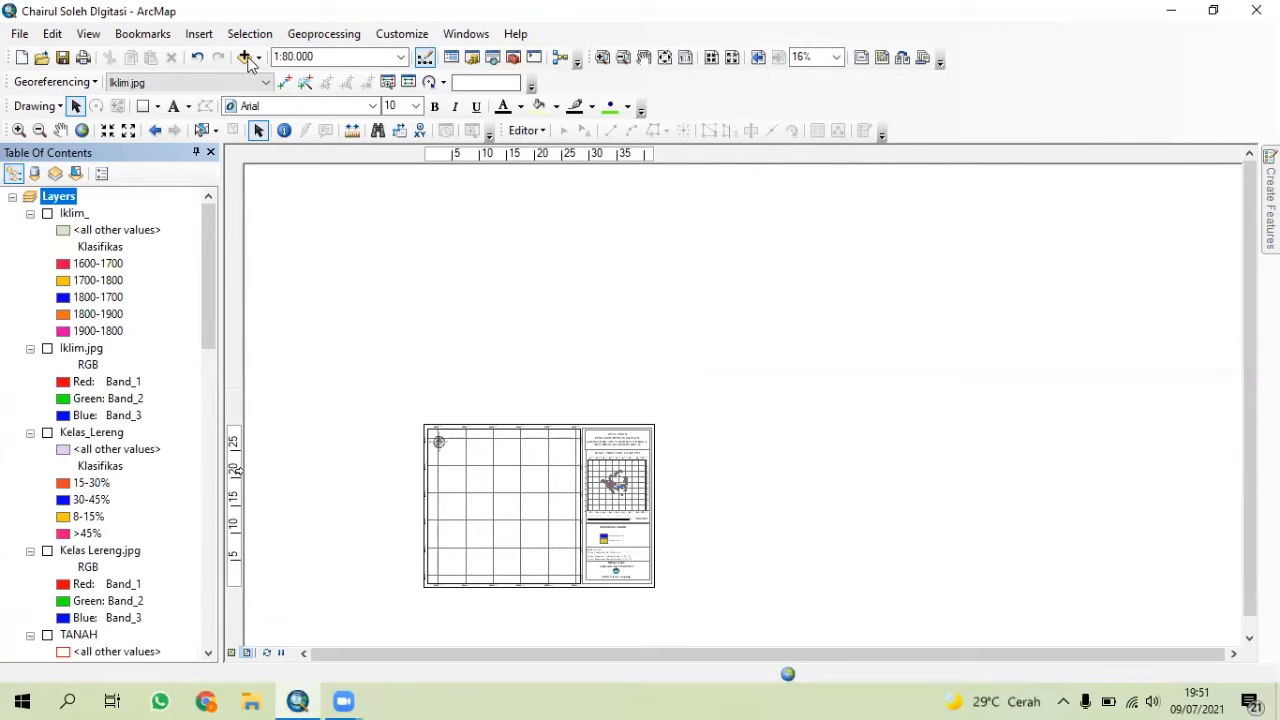
- Switch to data view and add Kelas Lereng.jpg from the Digitasi folder in D:\Semester 4\Pemetaan dan SIG
{"action": "left_click", "coordinate": [234, 651]}
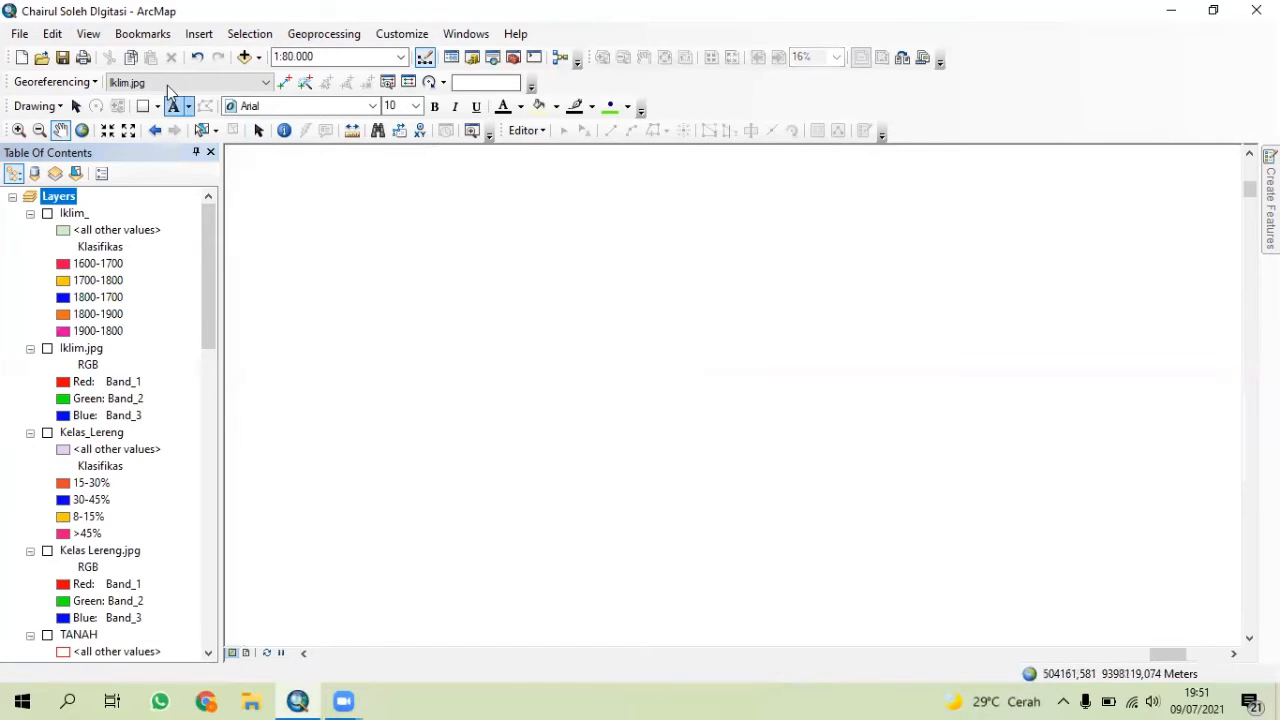
{"action": "left_click", "coordinate": [244, 56]}
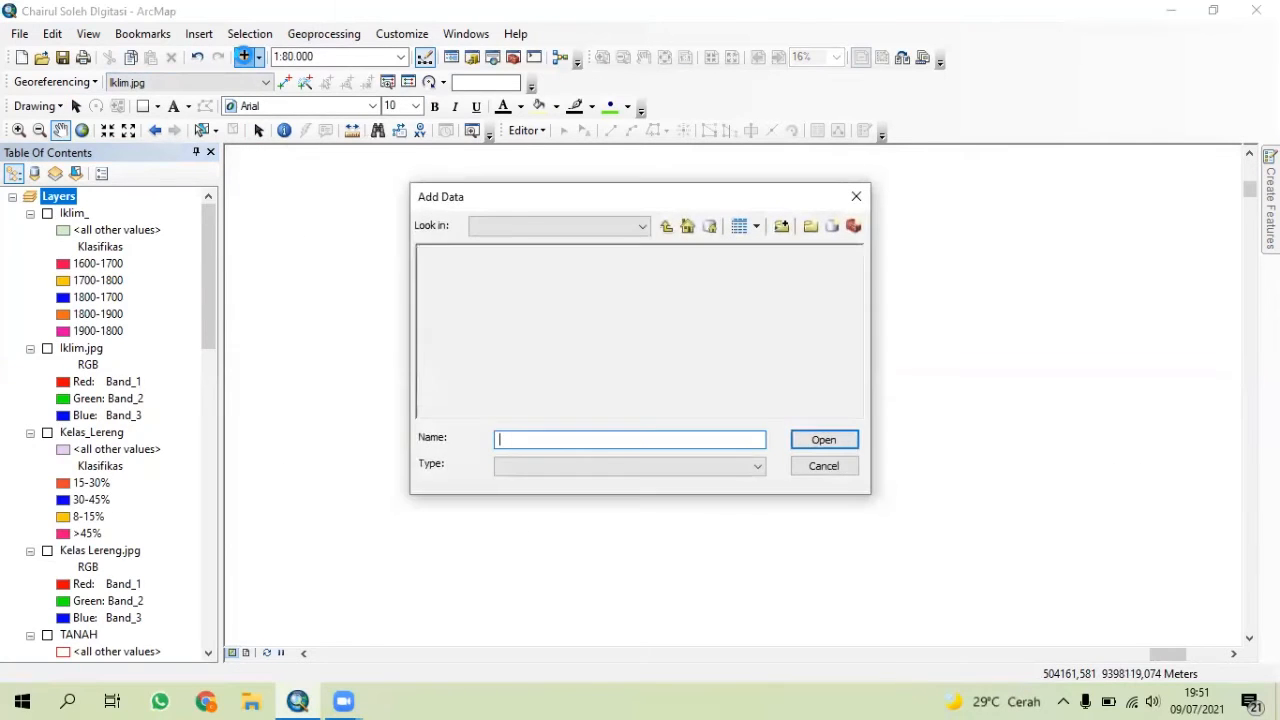
{"action": "left_click", "coordinate": [666, 226]}
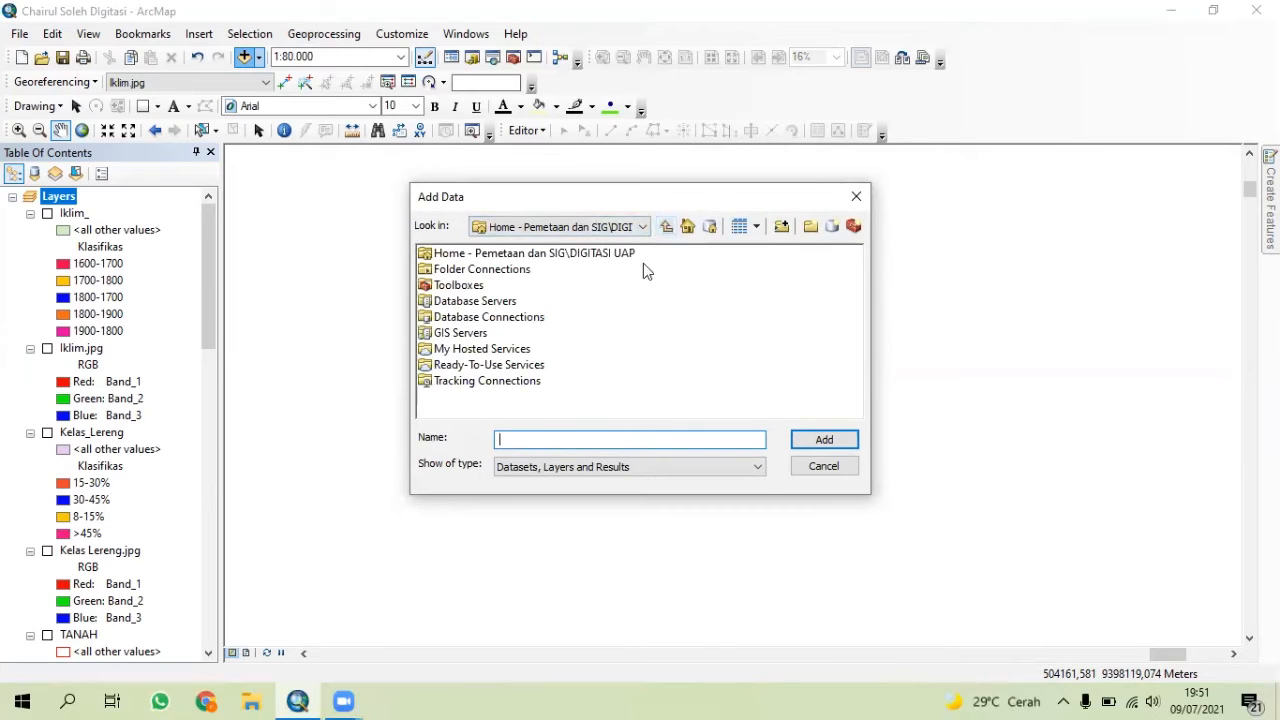
{"action": "left_click", "coordinate": [641, 226]}
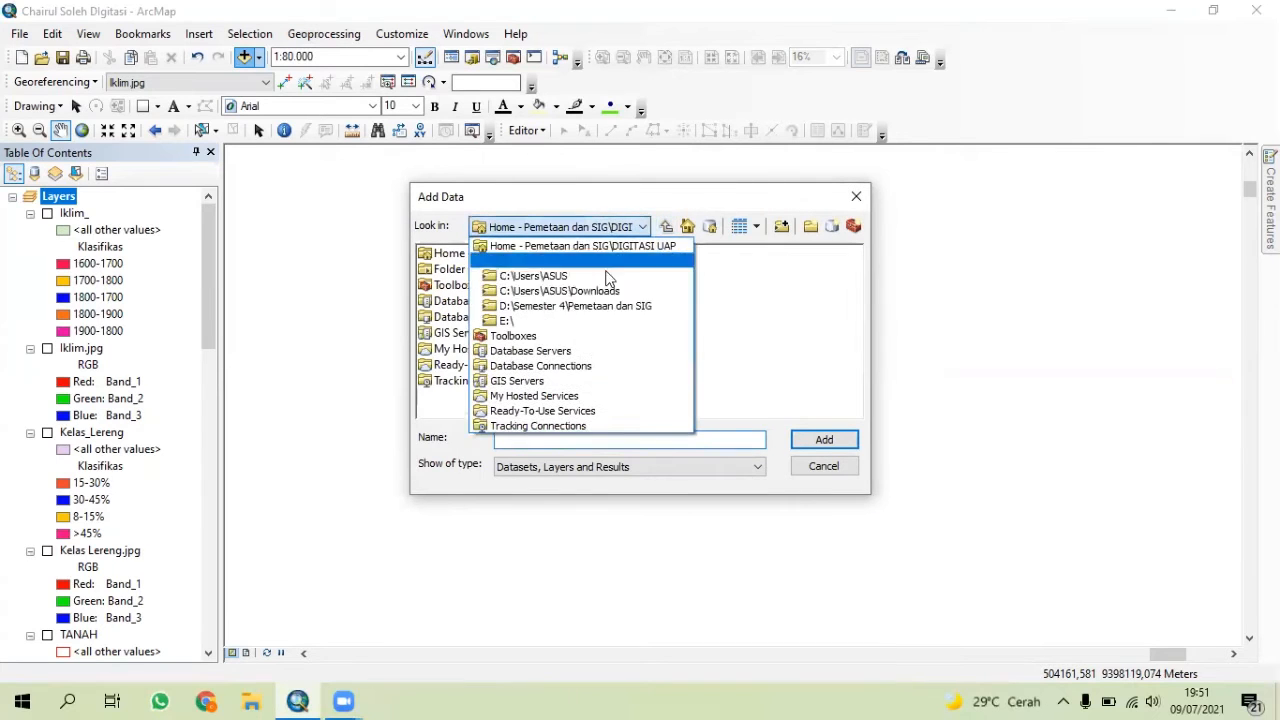
{"action": "left_click", "coordinate": [568, 307]}
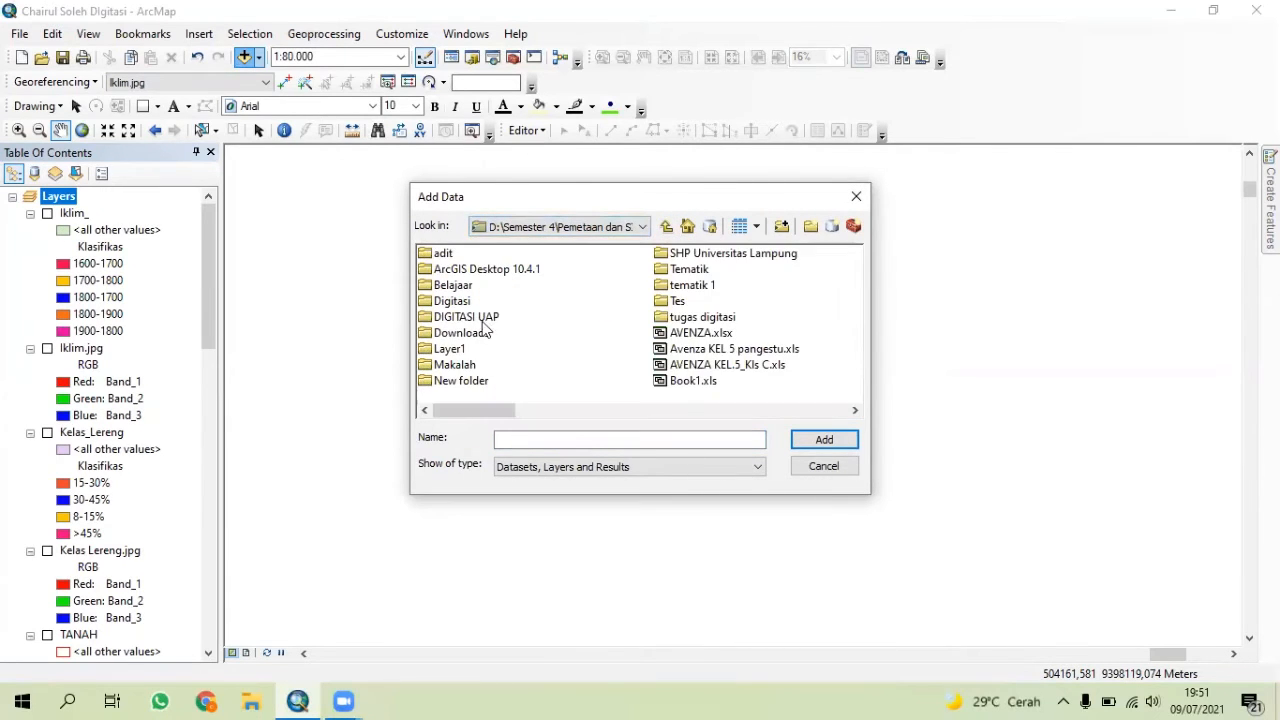
{"action": "double_click", "coordinate": [456, 304]}
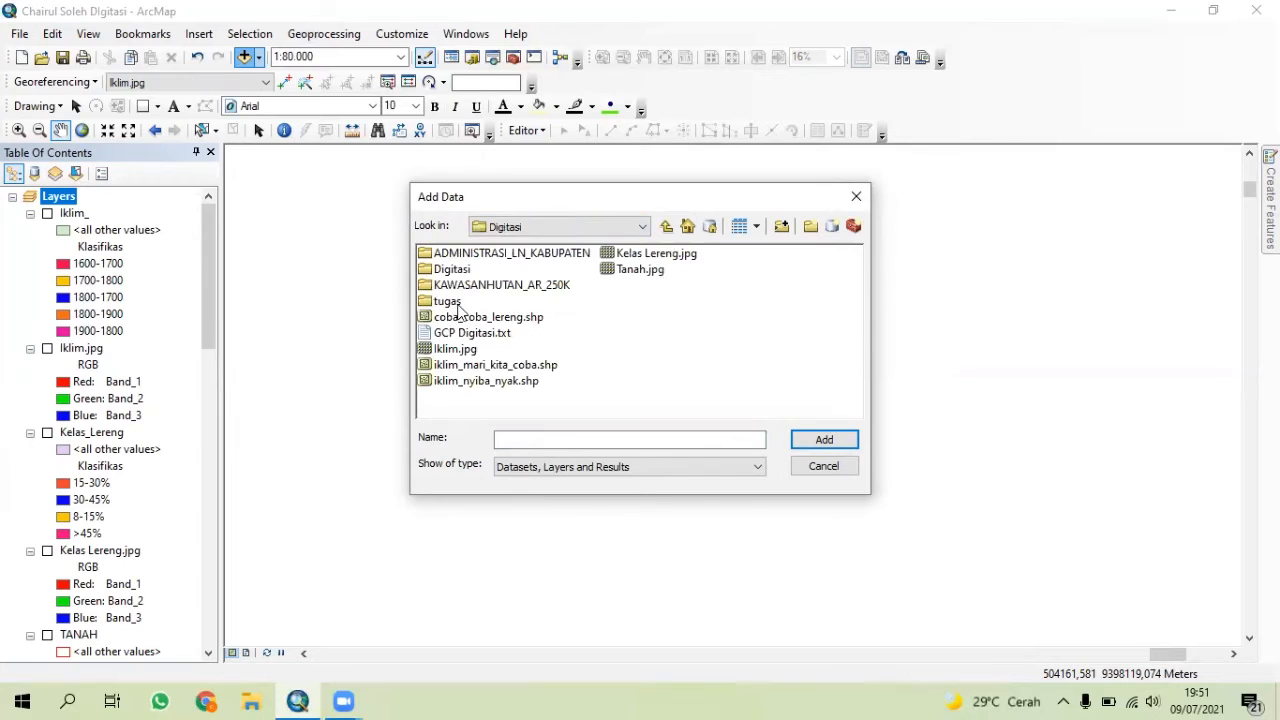
{"action": "left_click", "coordinate": [626, 260]}
{"action": "left_click", "coordinate": [810, 436]}
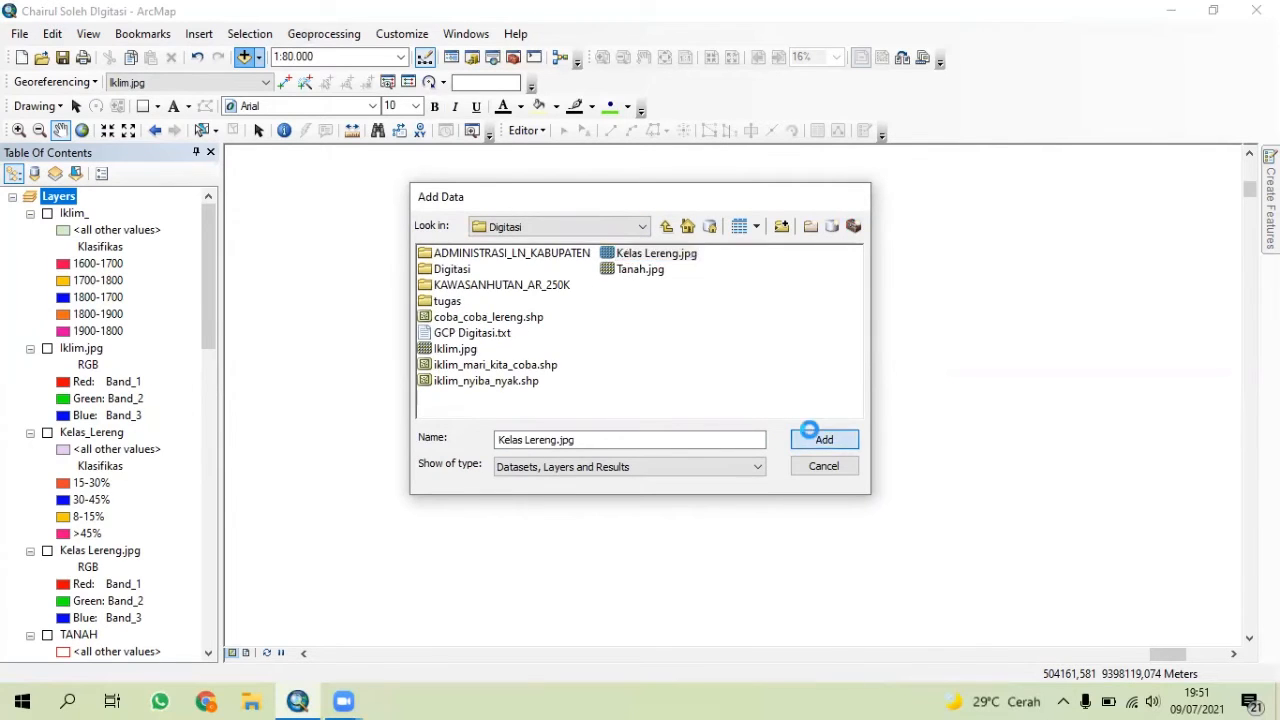
{"action": "left_click", "coordinate": [768, 436]}
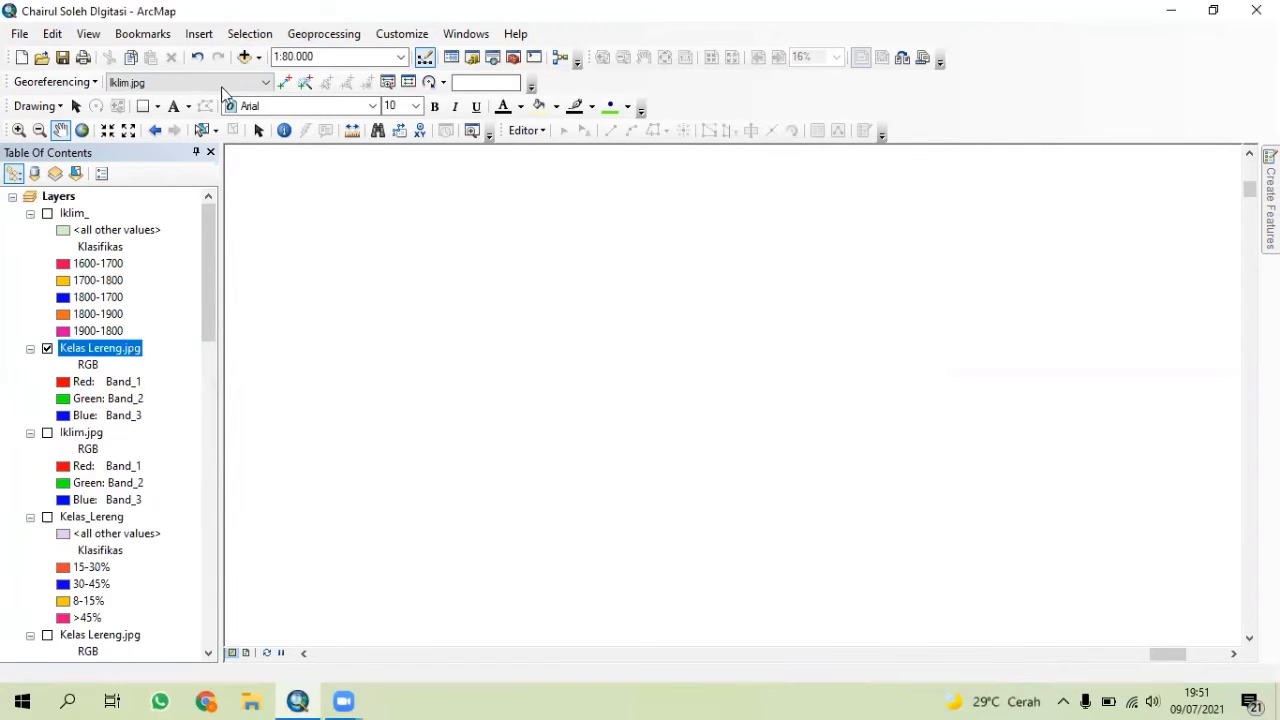
- Set the newly added Kelas Lereng.jpg as the georeferencing target and move it to the top of the layer order
{"action": "left_click", "coordinate": [222, 85]}
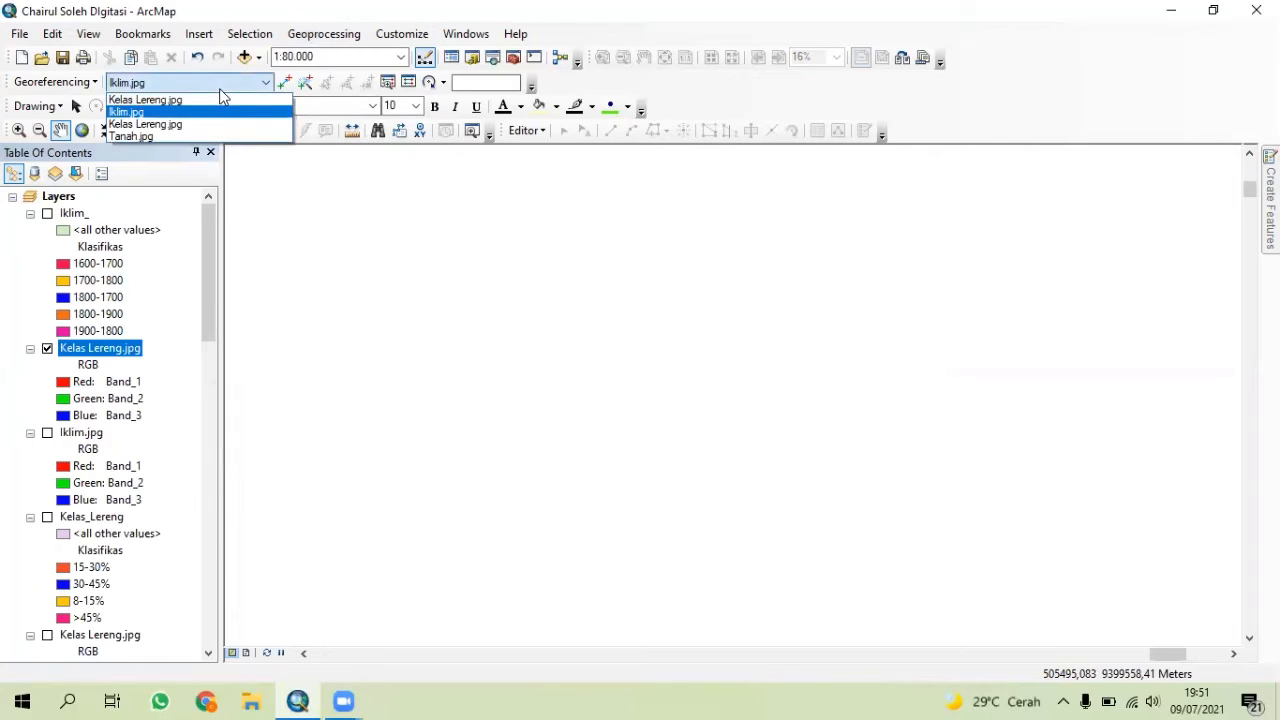
{"action": "left_click", "coordinate": [230, 101]}
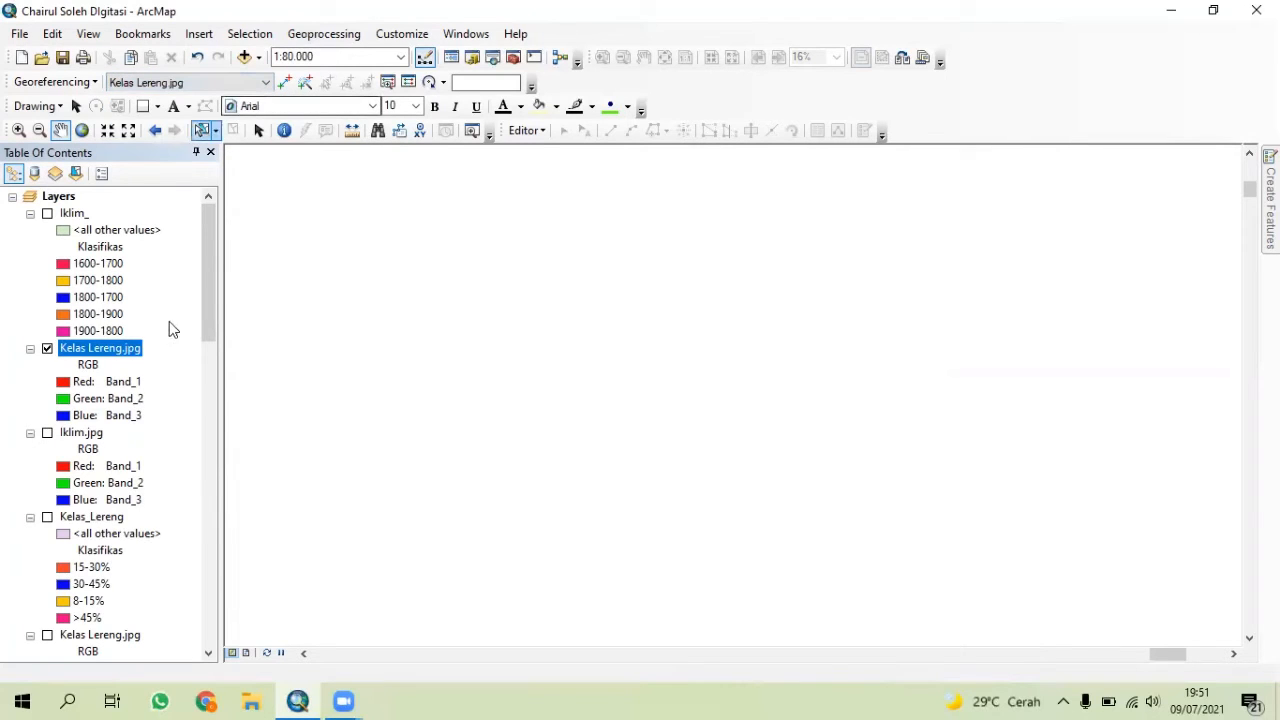
{"action": "left_click_drag", "start_coordinate": [103, 323], "coordinate": [109, 193]}
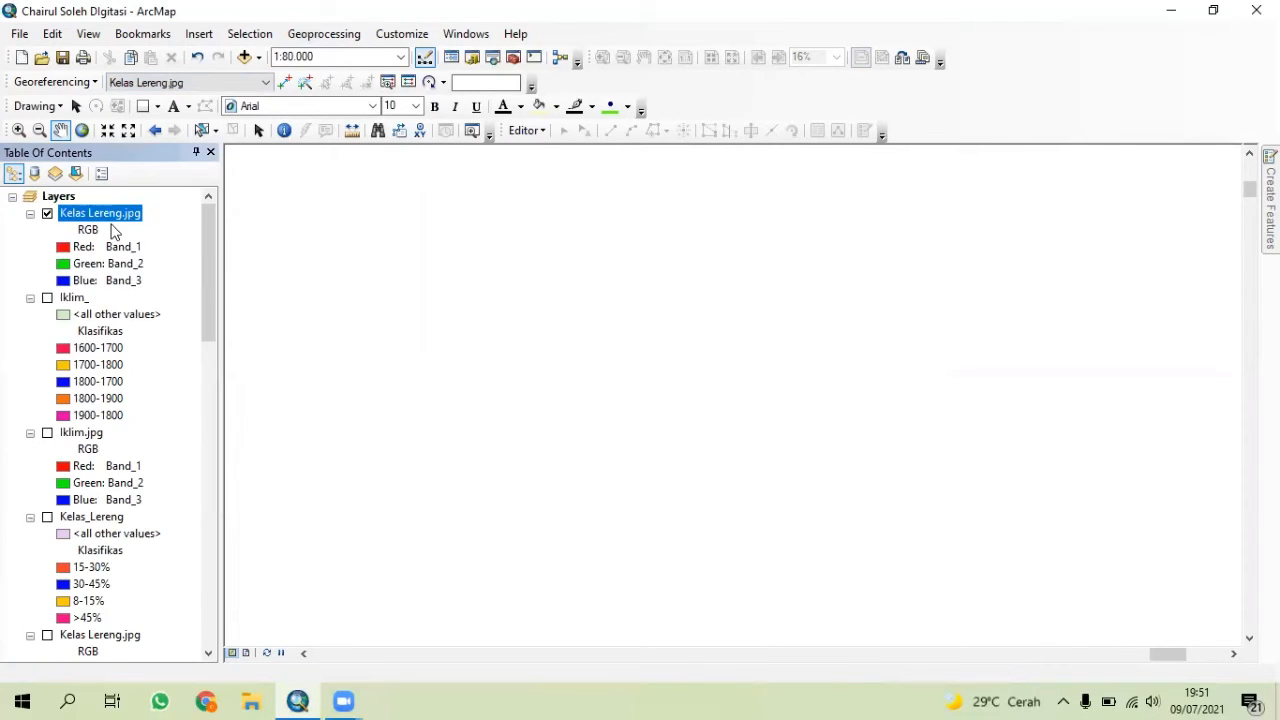
- Georeference Kelas Lereng.jpg by loading its control point links from the GCP Digitasi text file
{"action": "right_click", "coordinate": [112, 218]}
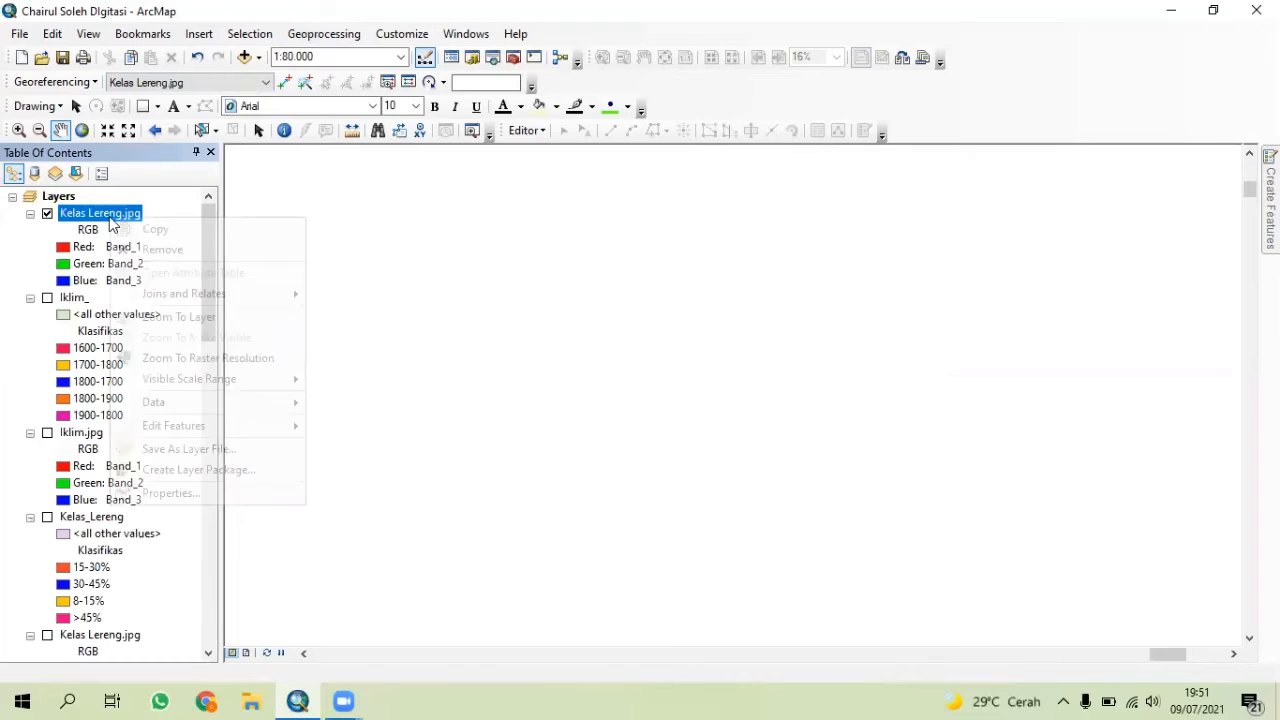
{"action": "left_click", "coordinate": [206, 317]}
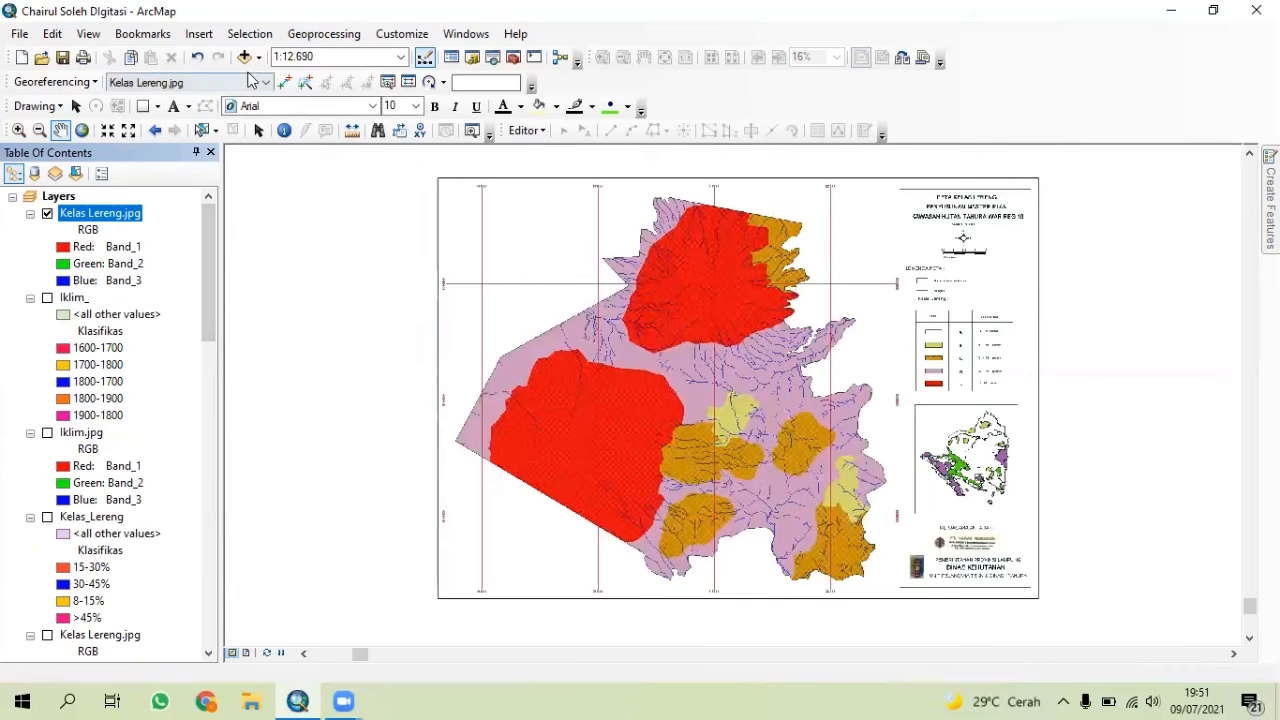
{"action": "left_click", "coordinate": [408, 82]}
{"action": "left_click", "coordinate": [12, 186]}
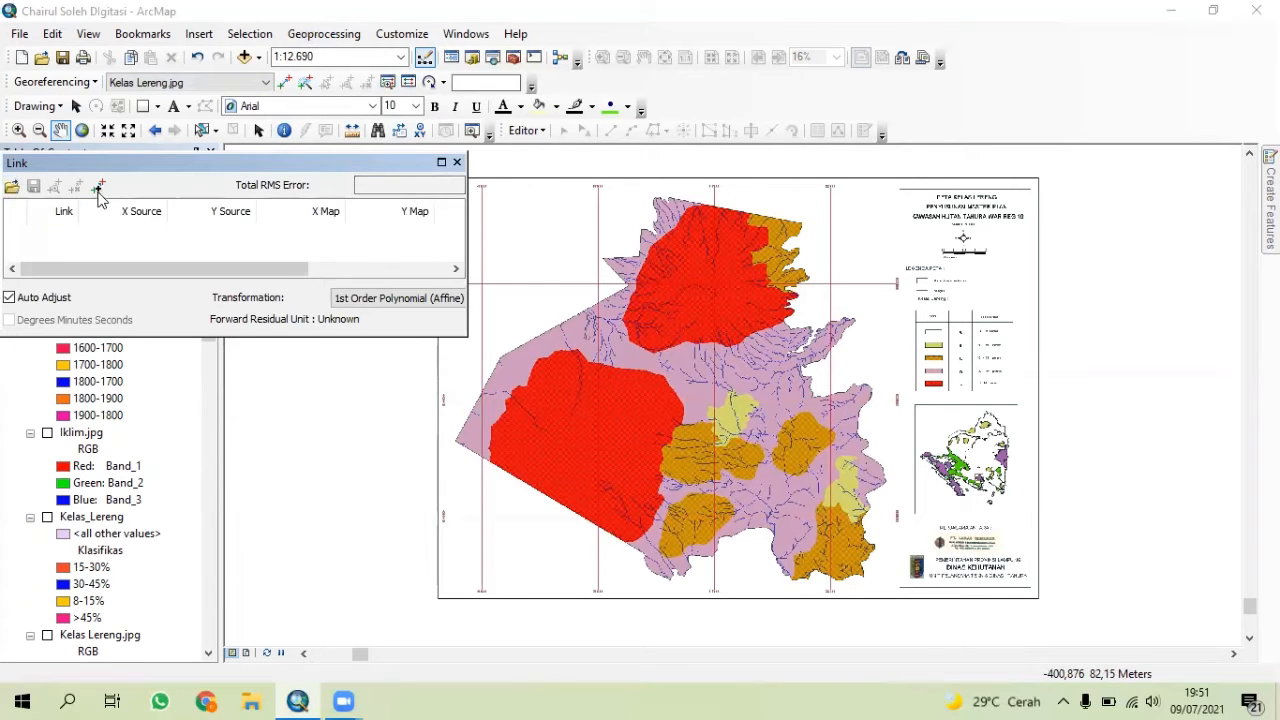
{"action": "left_click", "coordinate": [158, 140]}
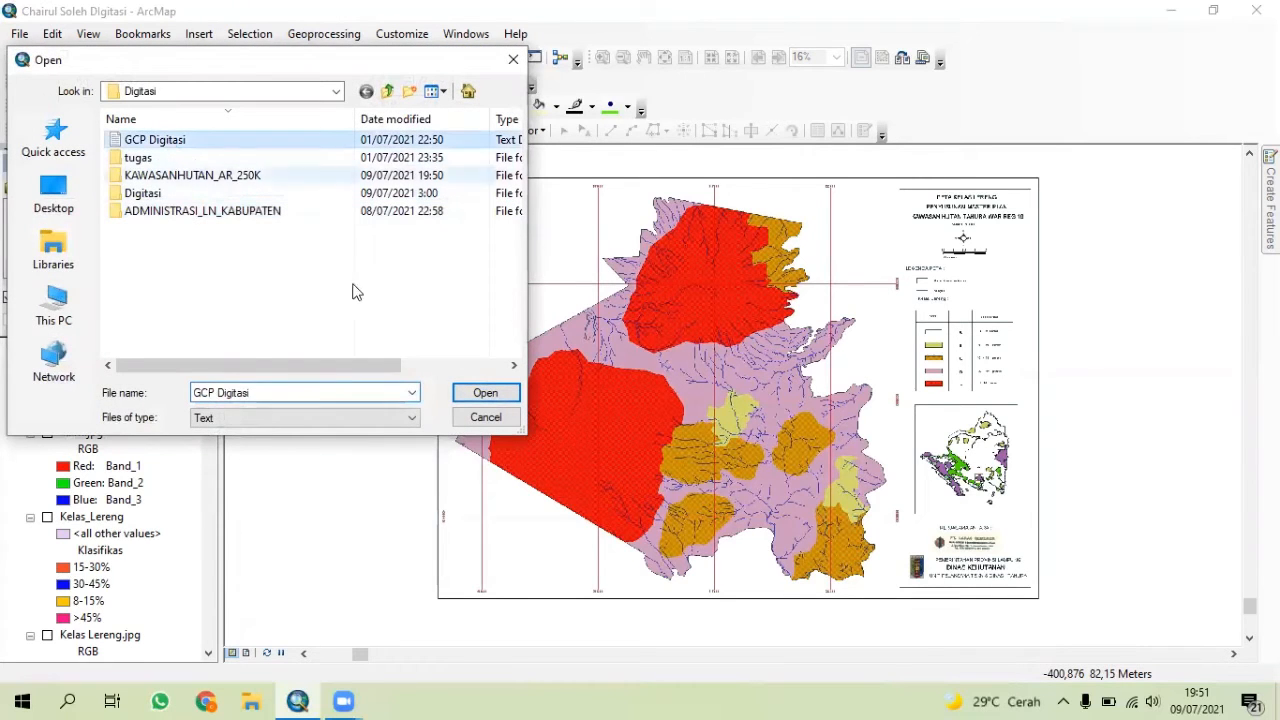
{"action": "left_click", "coordinate": [485, 393]}
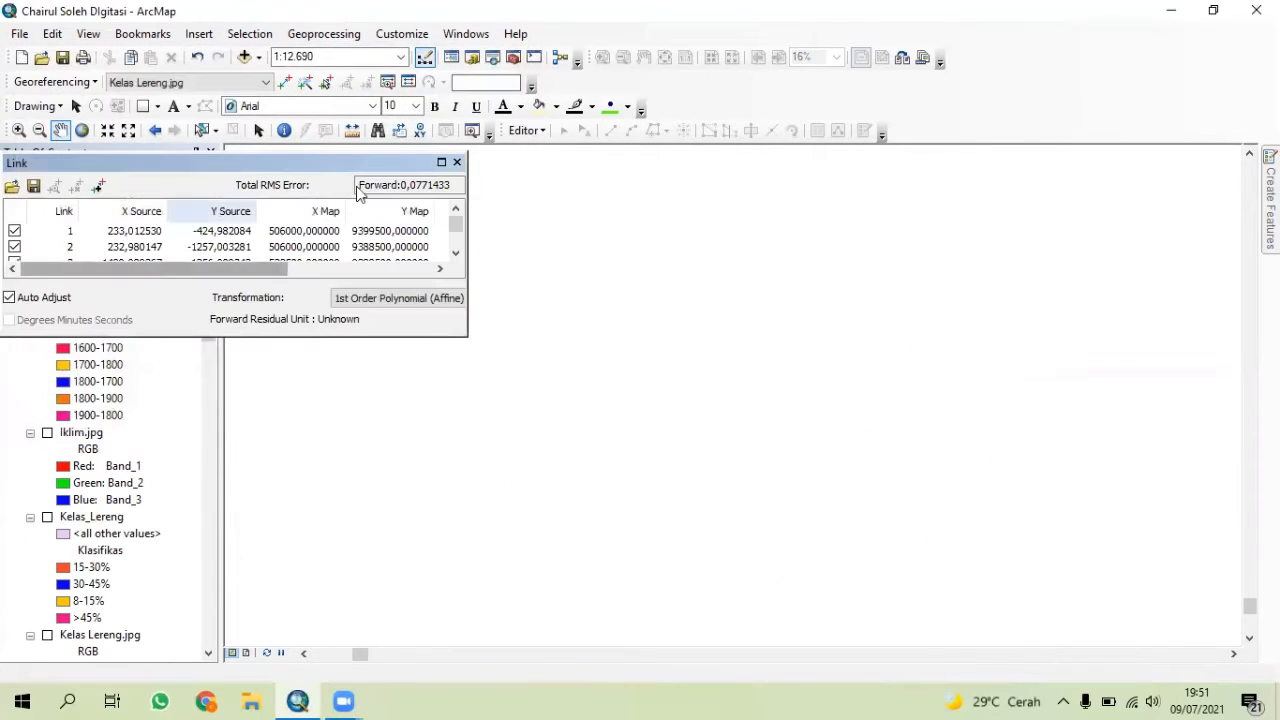
{"action": "left_click", "coordinate": [457, 162]}
{"action": "right_click", "coordinate": [129, 213]}
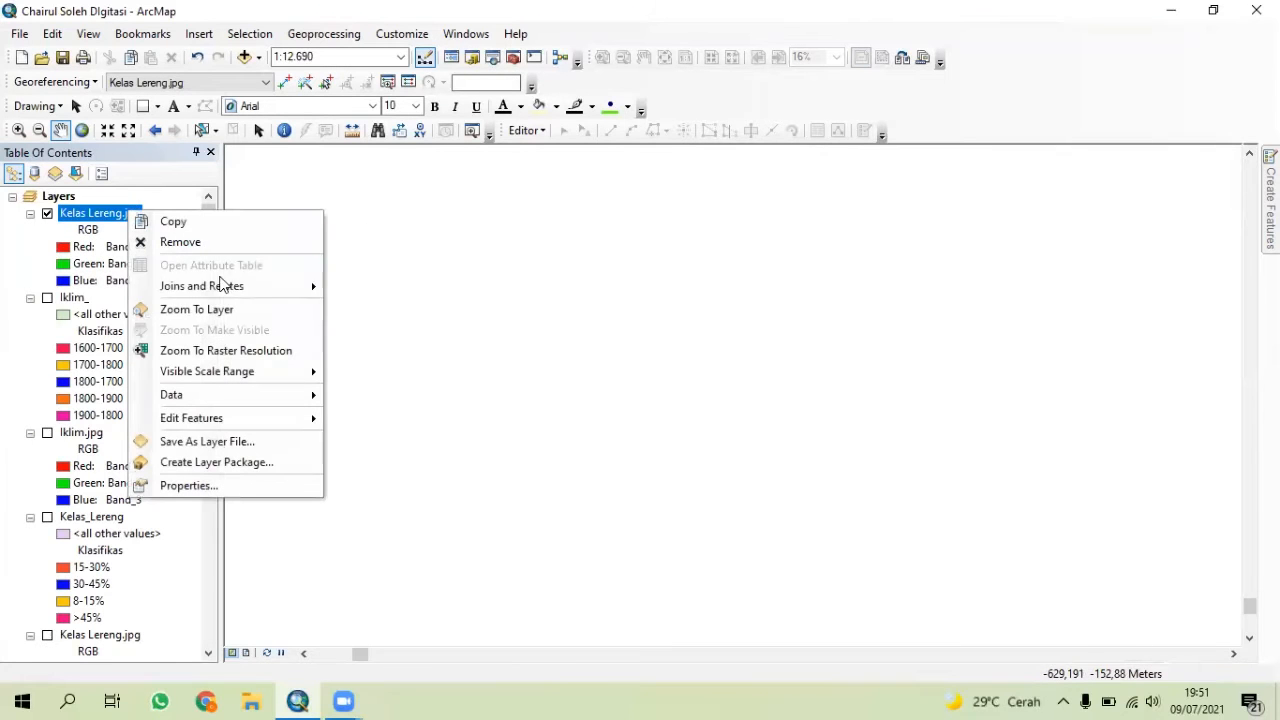
{"action": "left_click", "coordinate": [233, 309]}
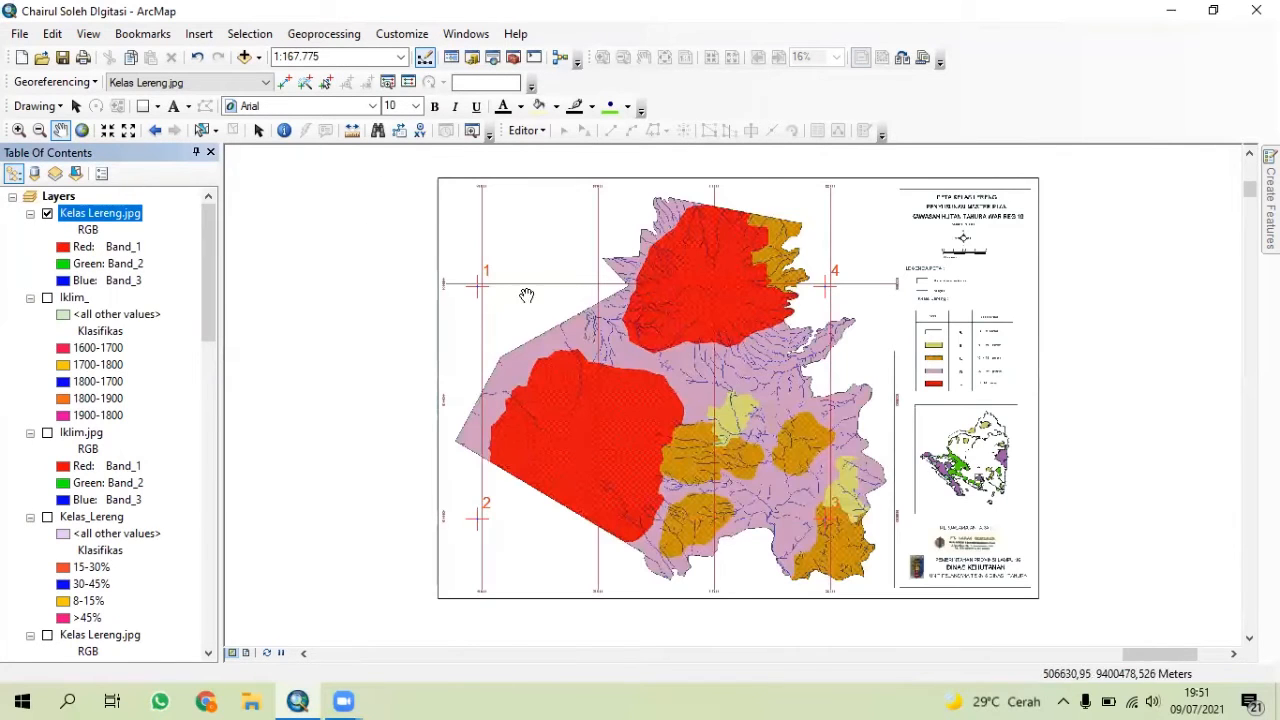
{"action": "left_click_drag", "start_coordinate": [717, 366], "coordinate": [617, 344]}
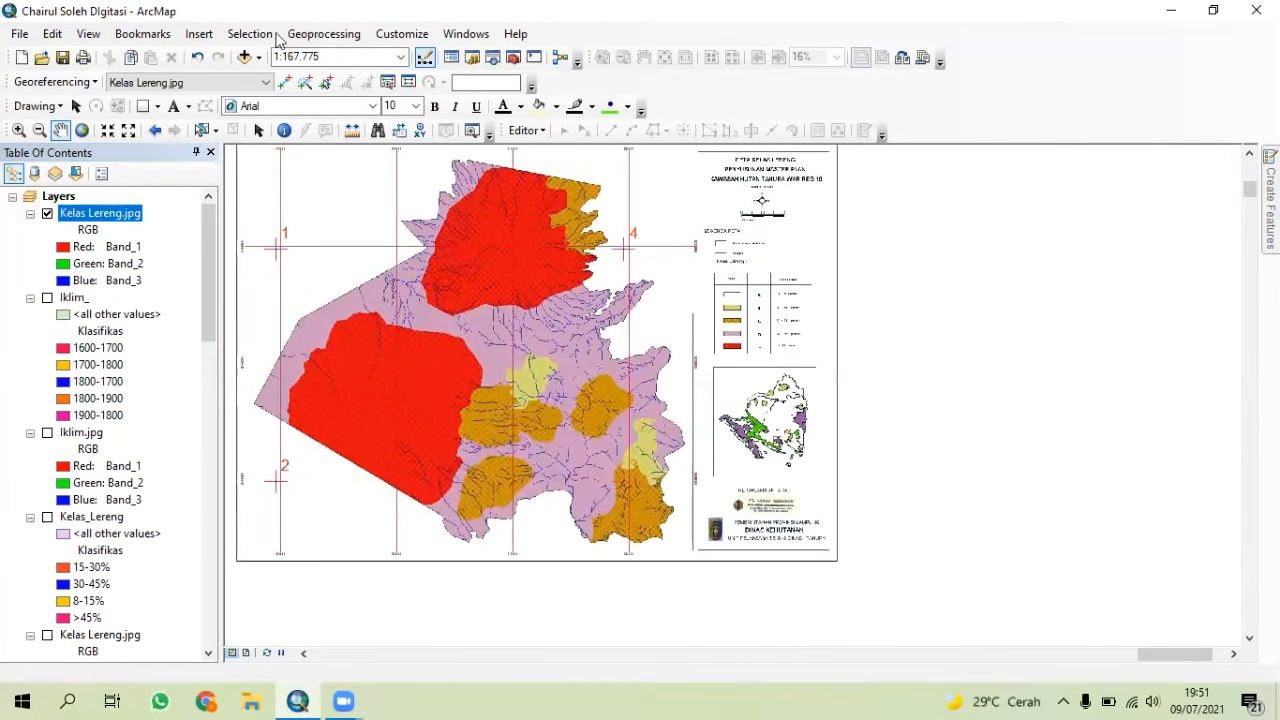
- Add the Kelas_Lereng.shp shapefile from the DIGITASI UAP folder to the map
{"action": "left_click", "coordinate": [244, 57]}
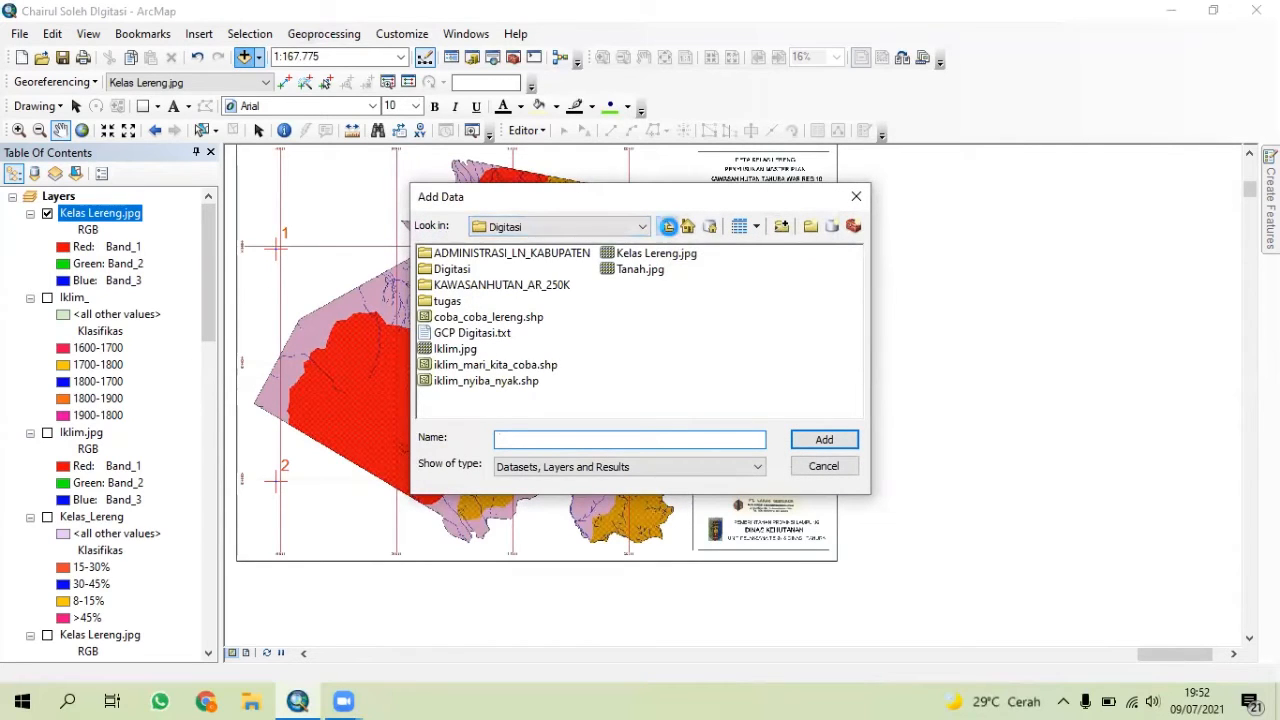
{"action": "left_click", "coordinate": [666, 228]}
{"action": "left_click", "coordinate": [472, 320]}
{"action": "double_click", "coordinate": [472, 320]}
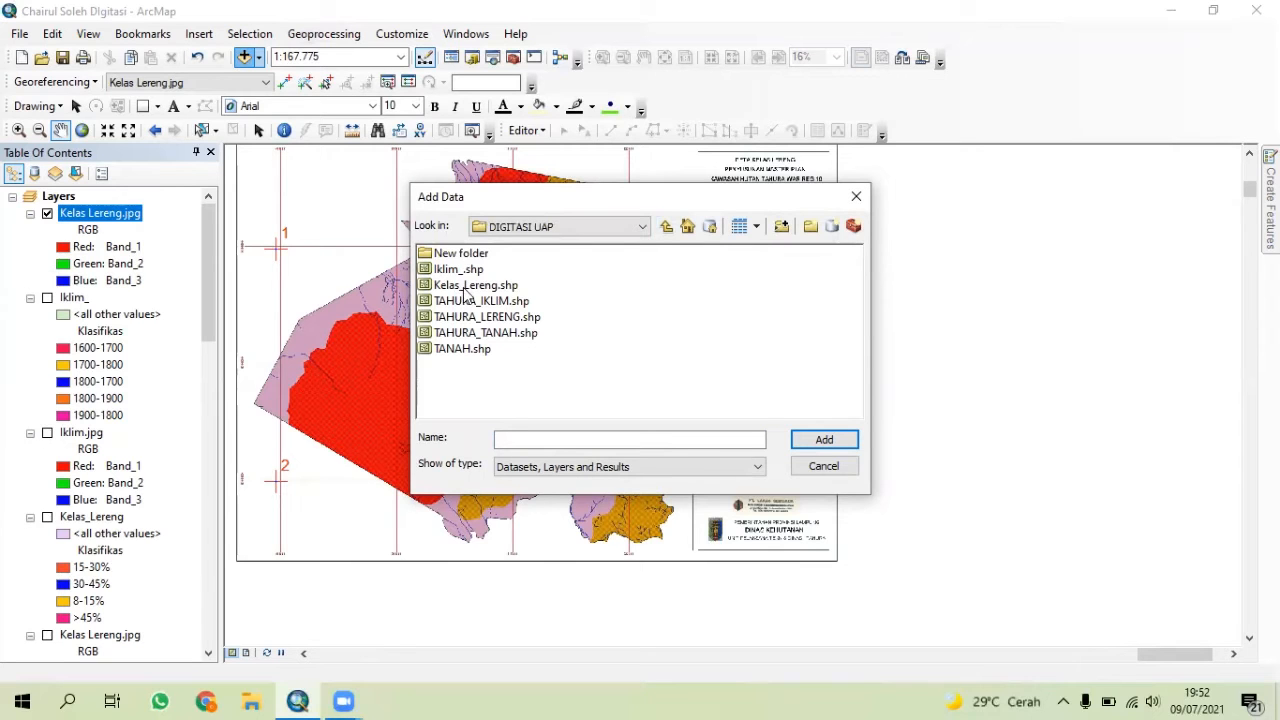
{"action": "left_click", "coordinate": [464, 287]}
{"action": "left_click", "coordinate": [805, 440]}
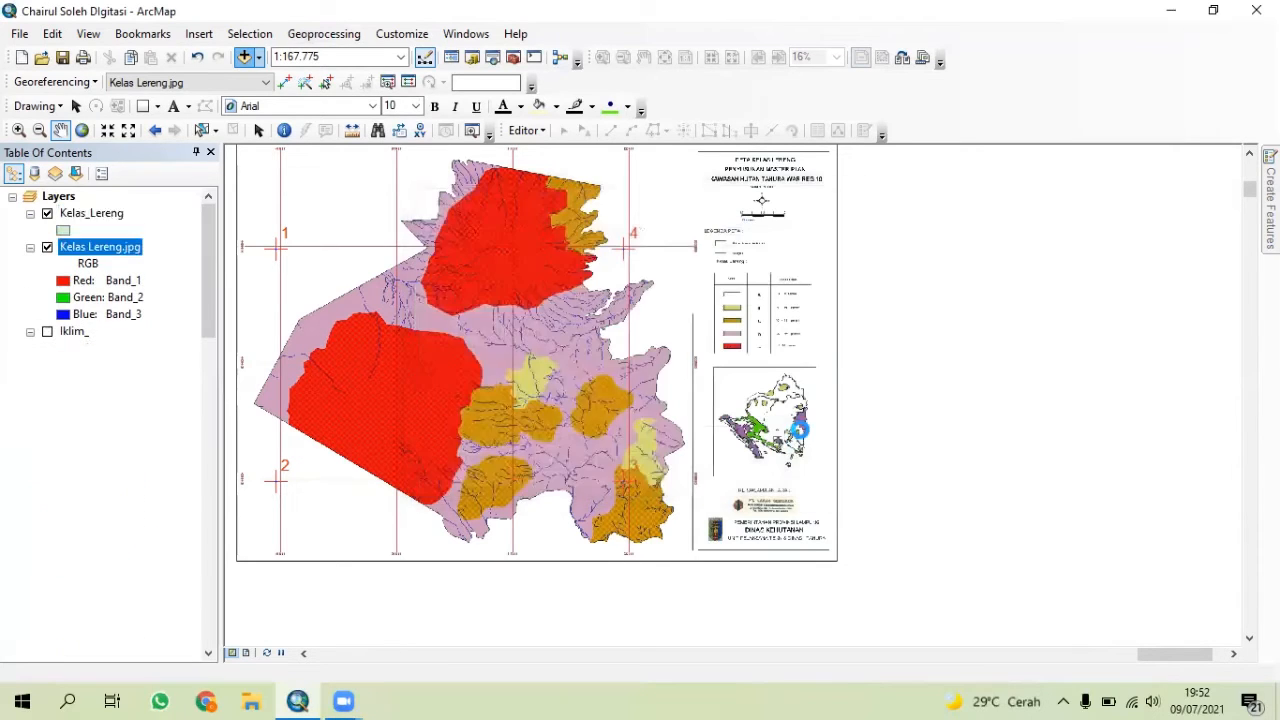
- Change the new Kelas_Lereng layer's symbol to Hollow with a red outline of width 1
{"action": "right_click", "coordinate": [83, 219]}
{"action": "left_click_drag", "start_coordinate": [239, 192], "coordinate": [392, 289]}
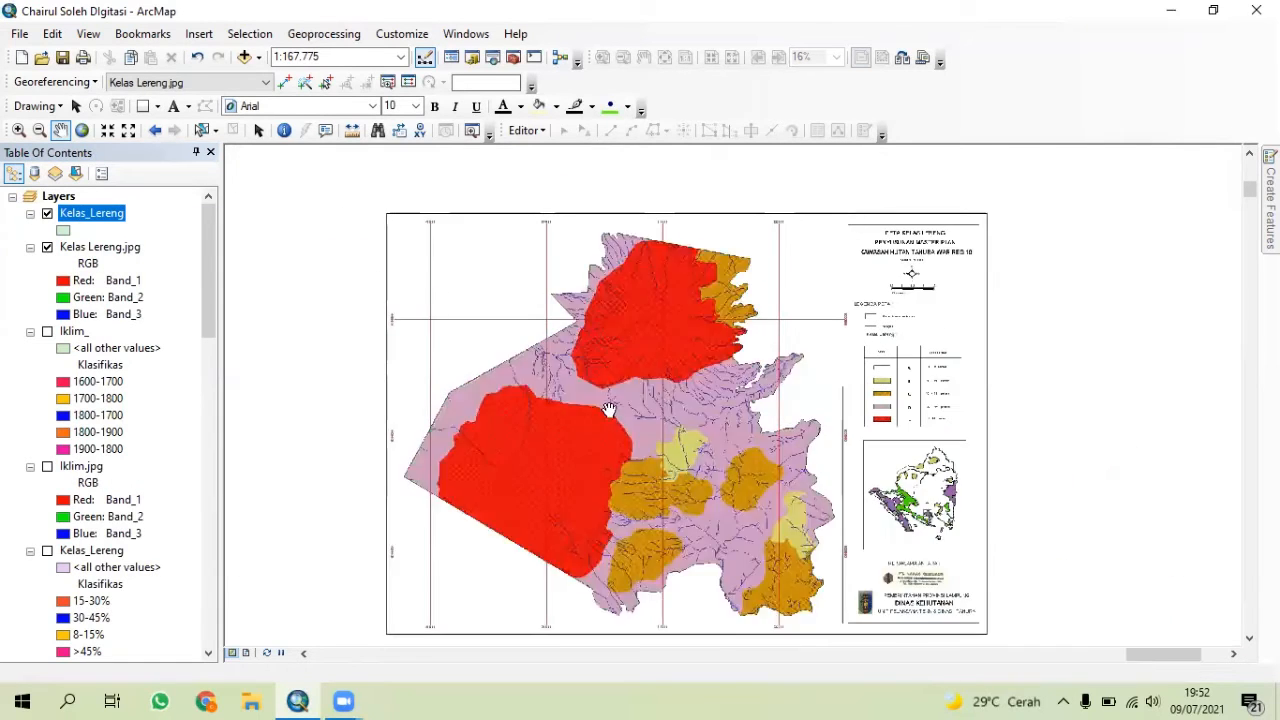
{"action": "left_click_drag", "start_coordinate": [609, 410], "coordinate": [525, 375]}
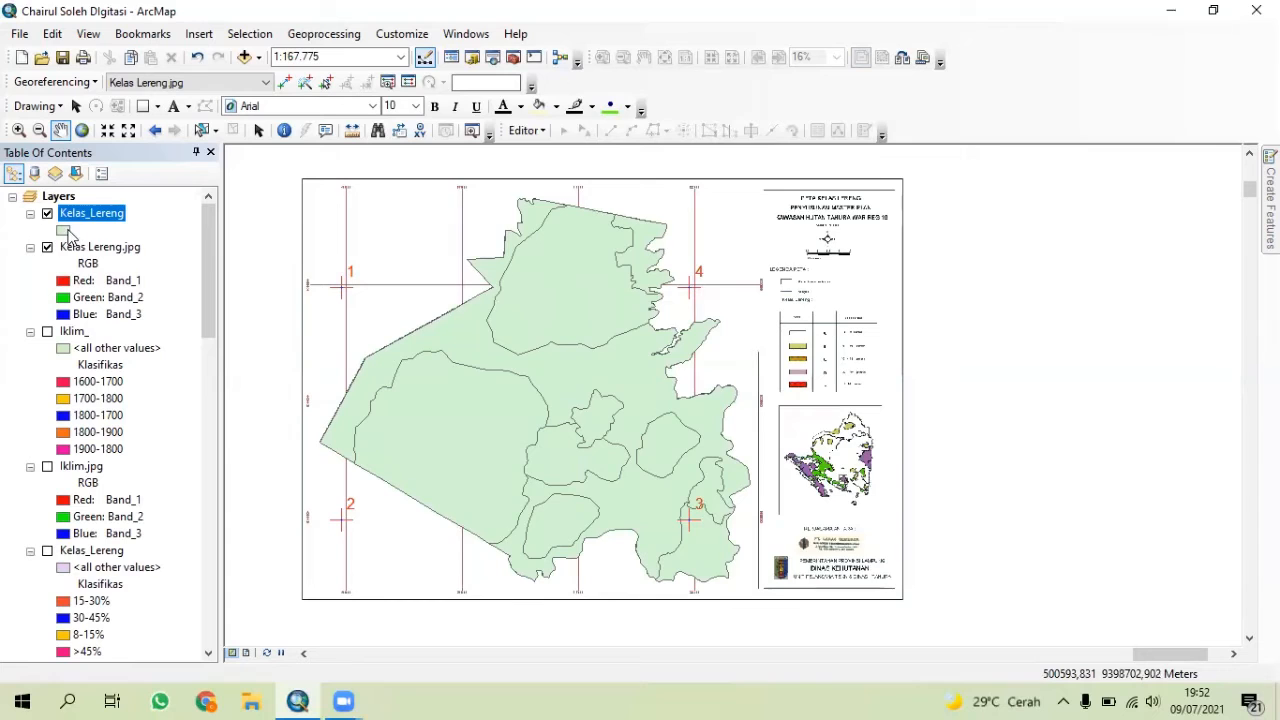
{"action": "left_click", "coordinate": [66, 231]}
{"action": "left_click", "coordinate": [452, 313]}
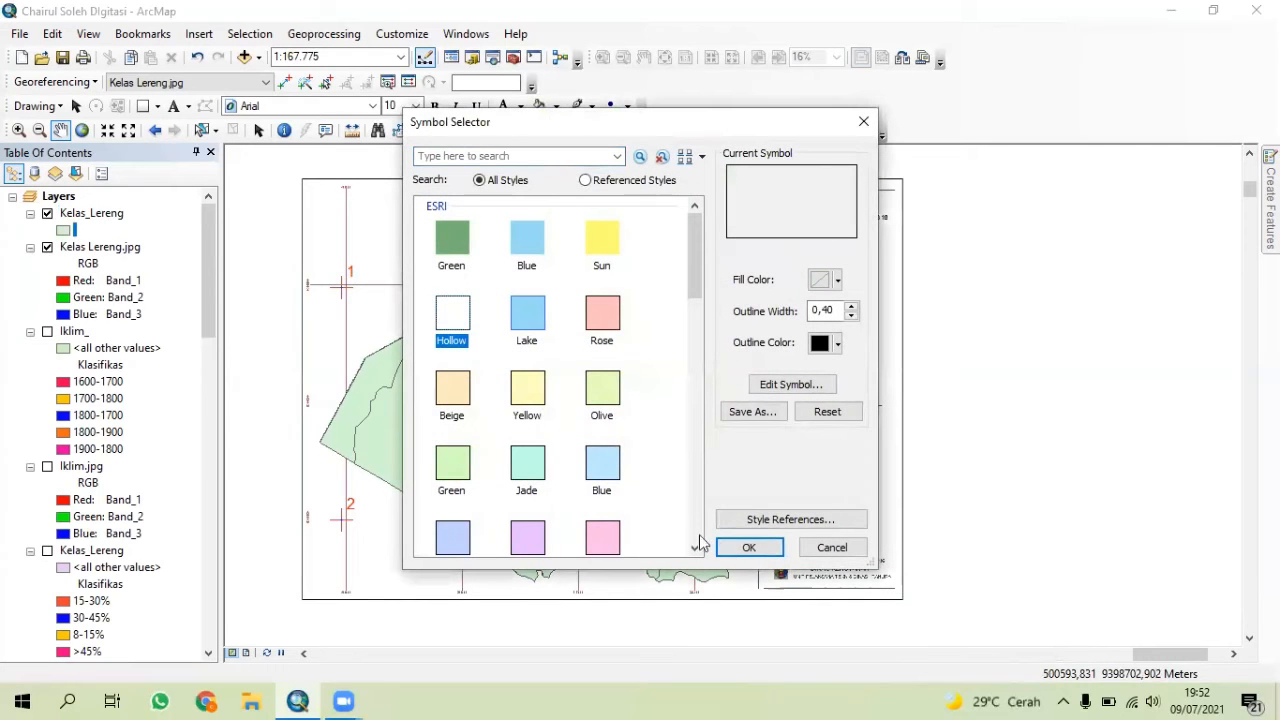
{"action": "double_click", "coordinate": [822, 311]}
{"action": "type", "text": "1"}
{"action": "left_click", "coordinate": [821, 343]}
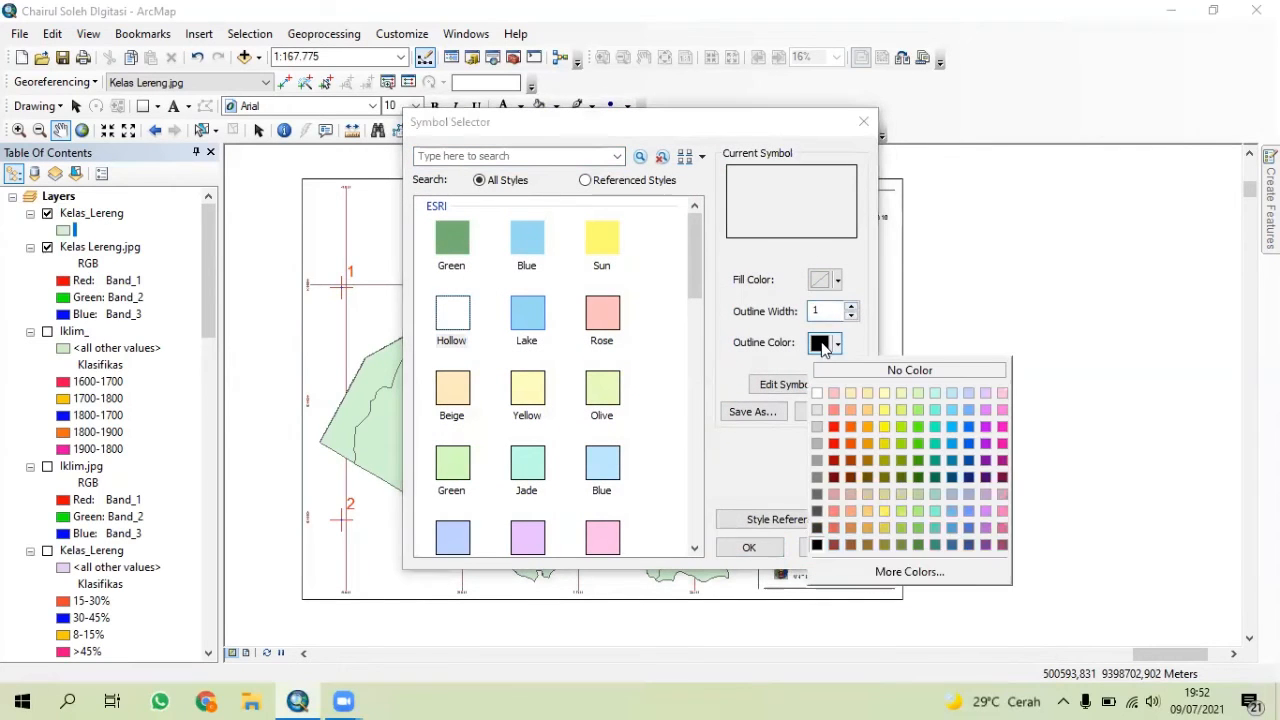
{"action": "left_click", "coordinate": [833, 430]}
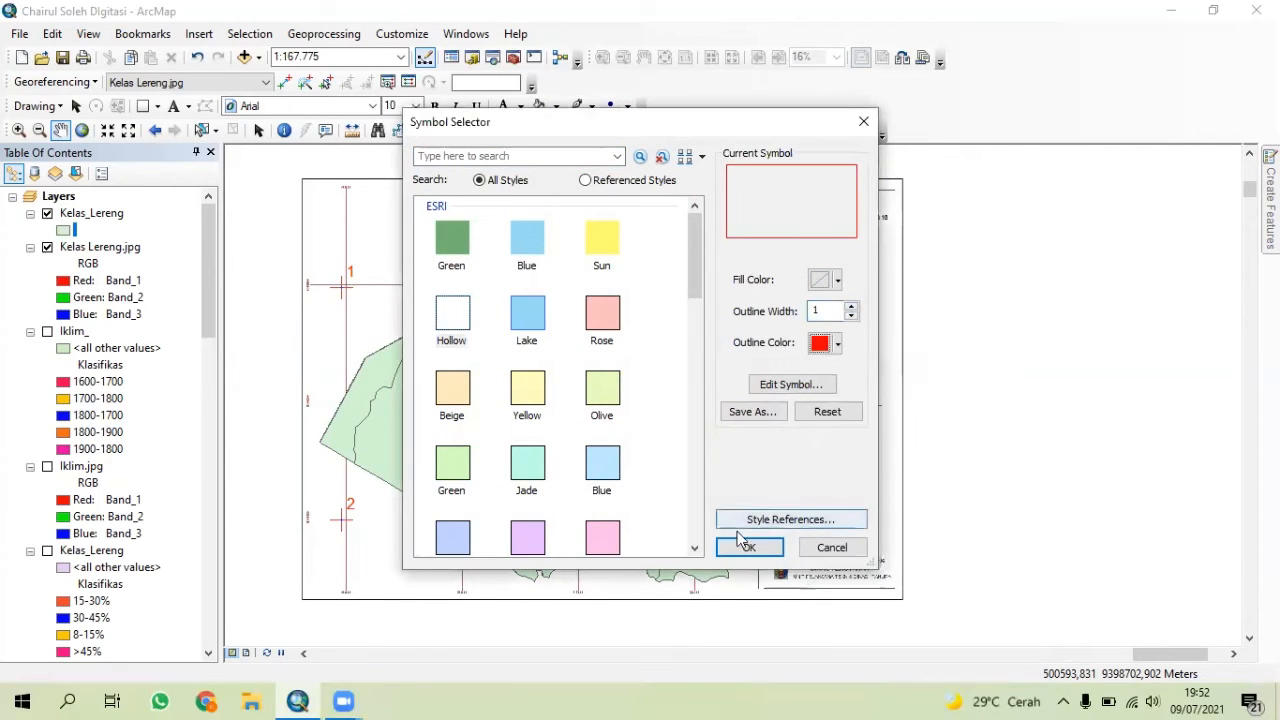
{"action": "left_click", "coordinate": [748, 547]}
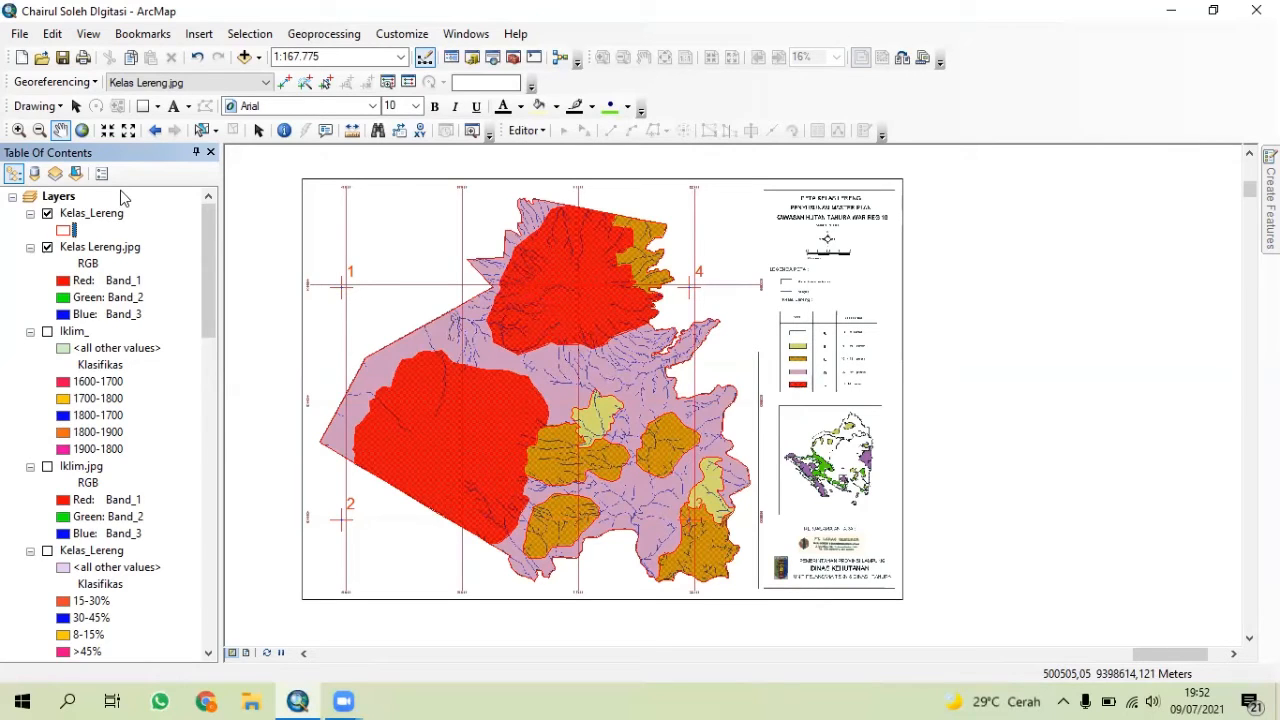
- Examine the Klasifikas, Luas, Keterangan and Skor fields in the attribute table of the red-outlined Kelas_Lereng layer, and close the table
{"action": "left_click", "coordinate": [104, 217]}
{"action": "right_click", "coordinate": [88, 209]}
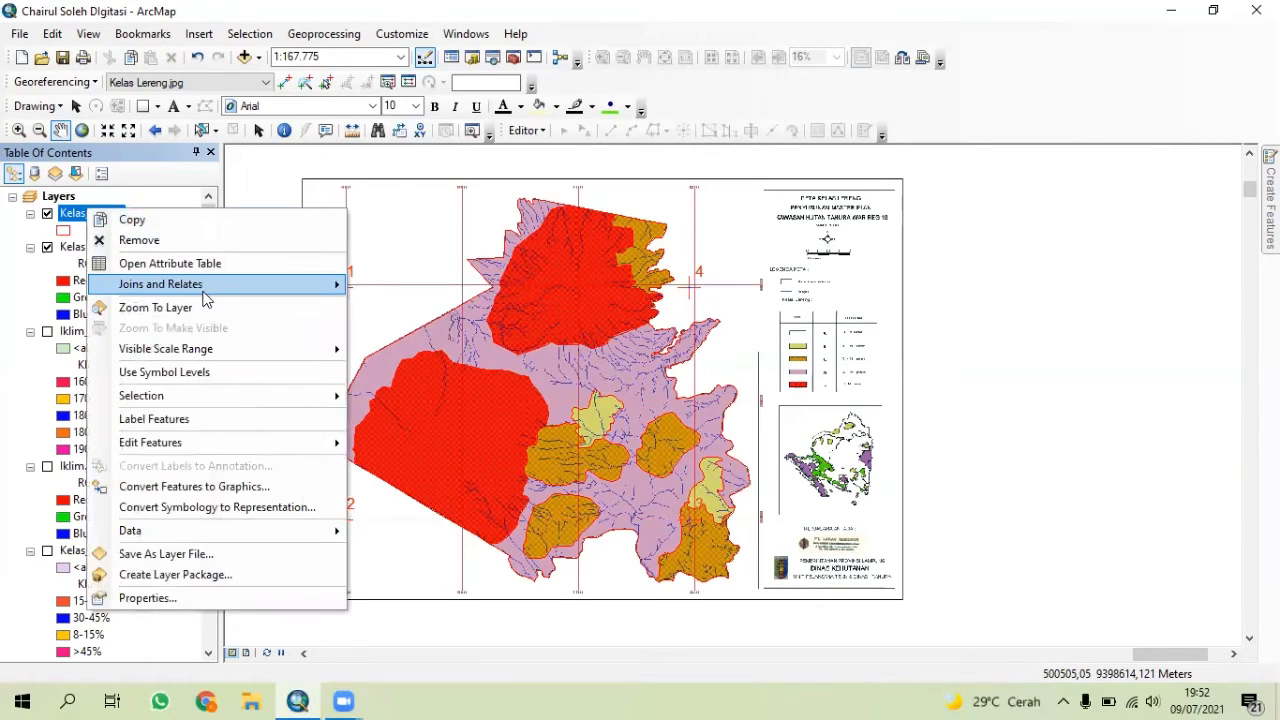
{"action": "mouse_move", "coordinate": [203, 288]}
{"action": "left_click", "coordinate": [205, 263]}
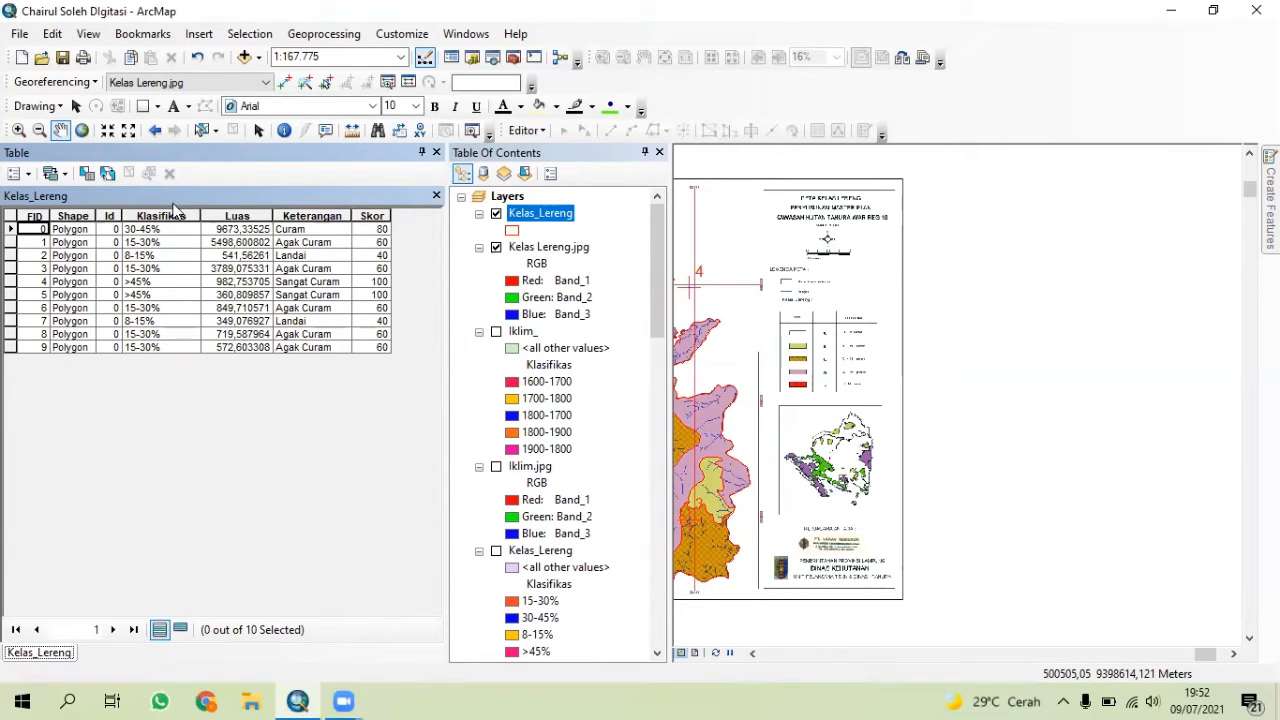
{"action": "left_click", "coordinate": [162, 216]}
{"action": "left_click", "coordinate": [217, 218]}
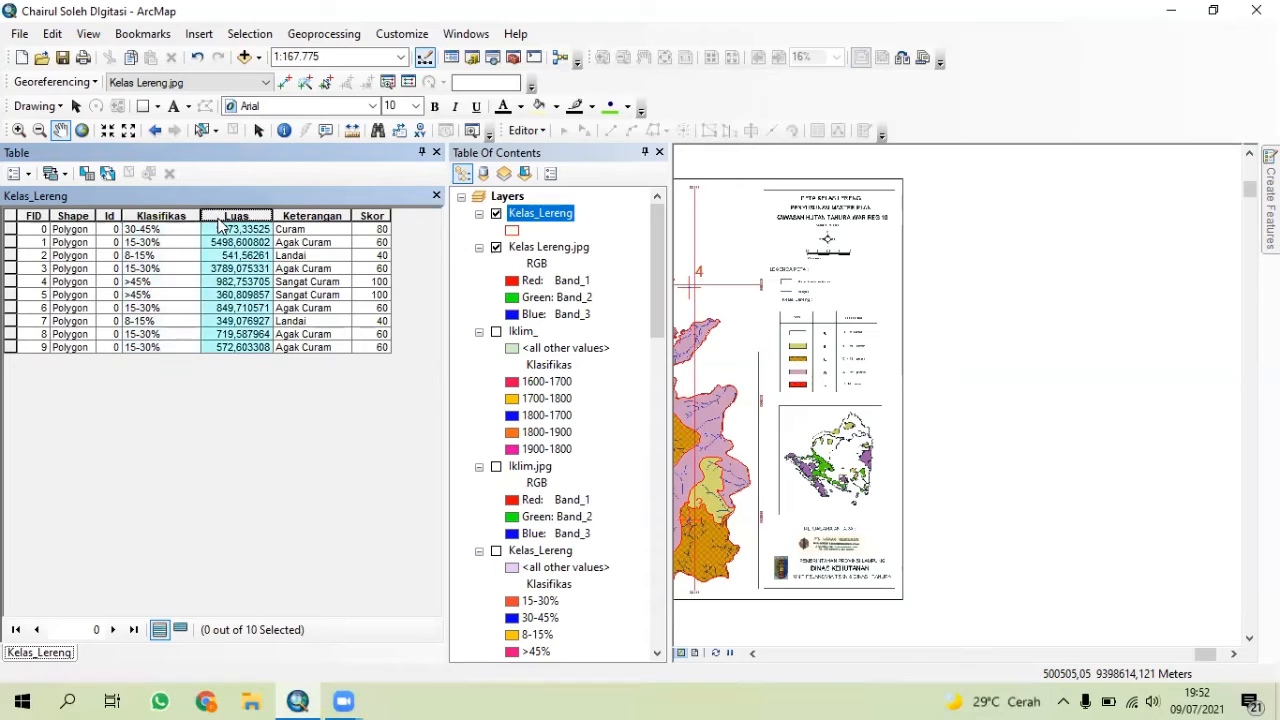
{"action": "left_click", "coordinate": [299, 220]}
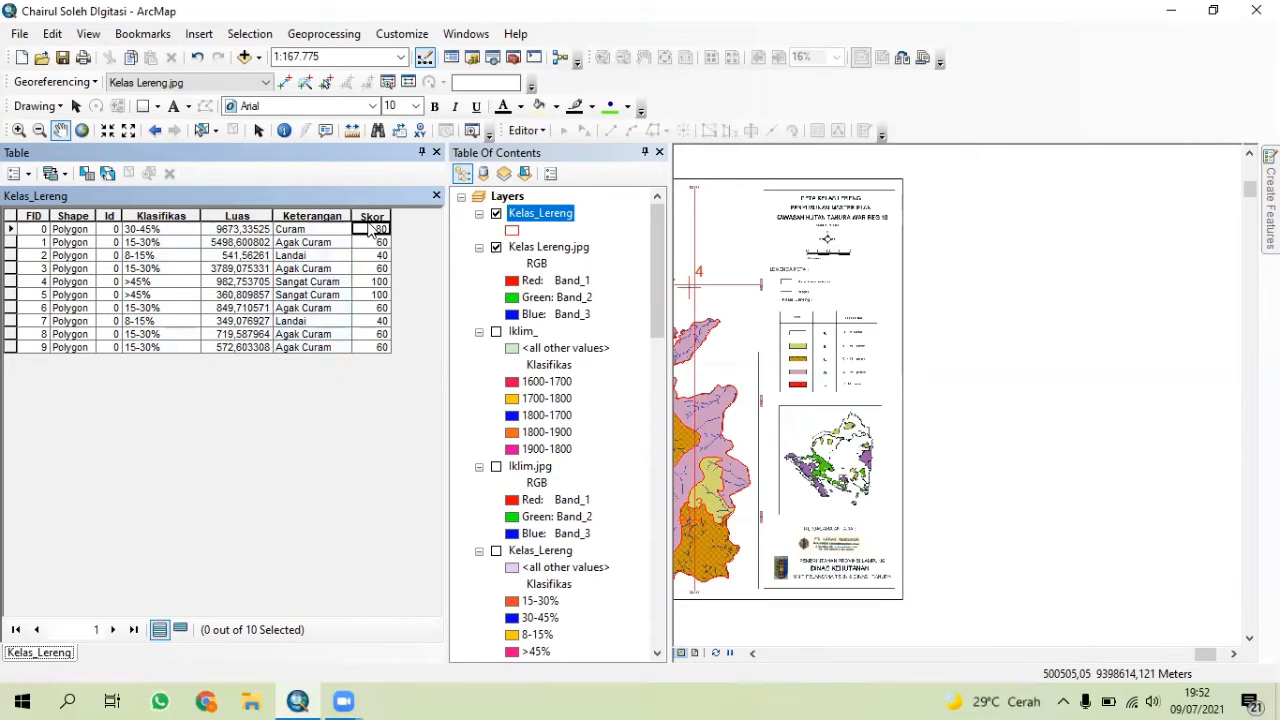
{"action": "left_click", "coordinate": [366, 217]}
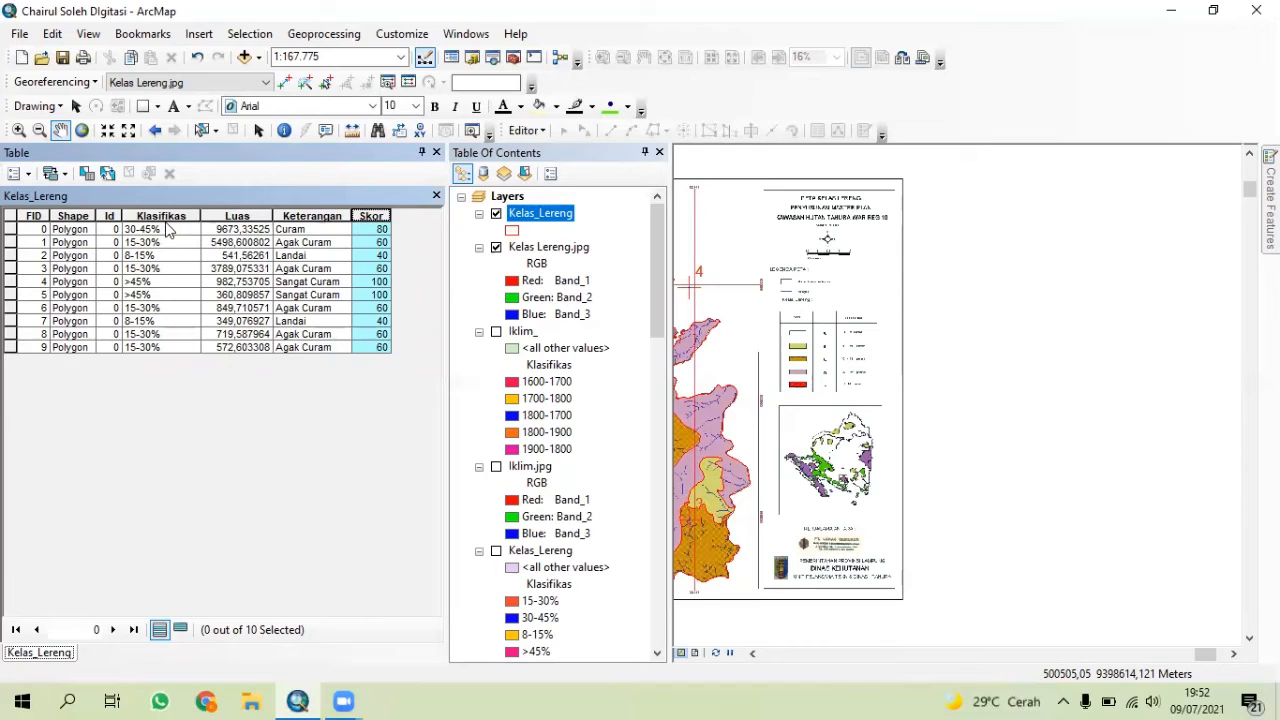
{"action": "left_click", "coordinate": [165, 229]}
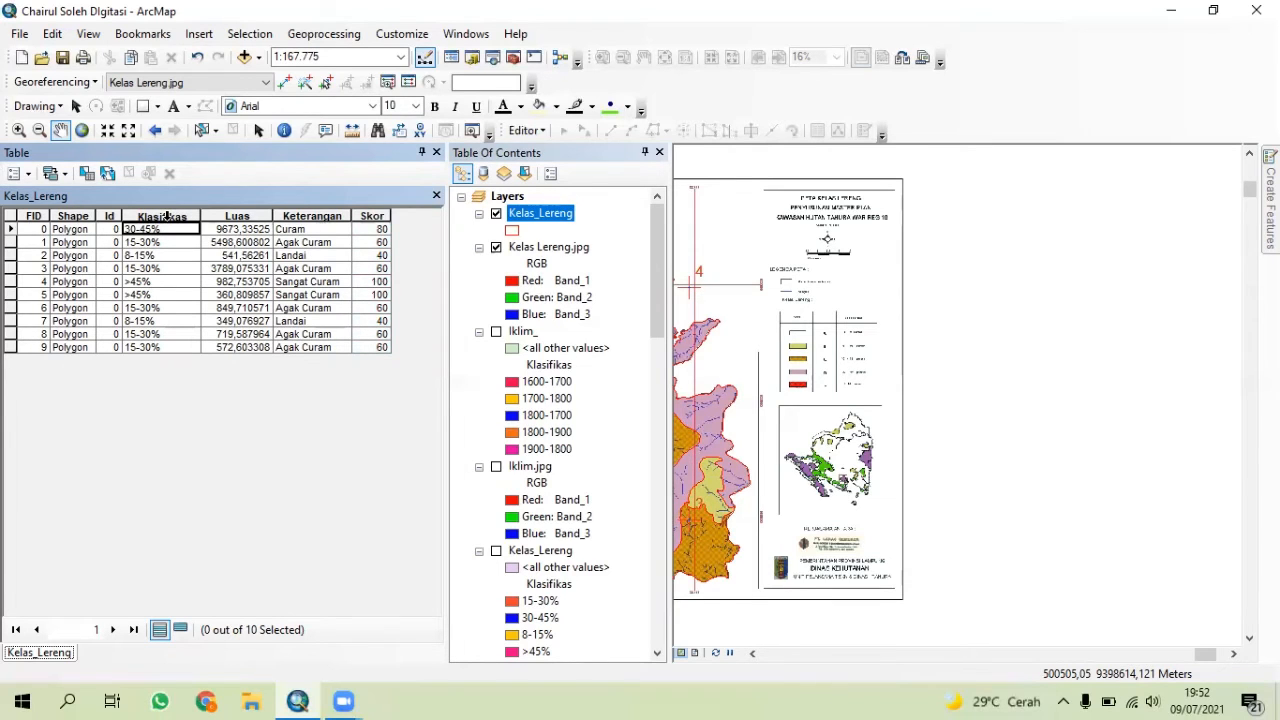
{"action": "left_click", "coordinate": [167, 216]}
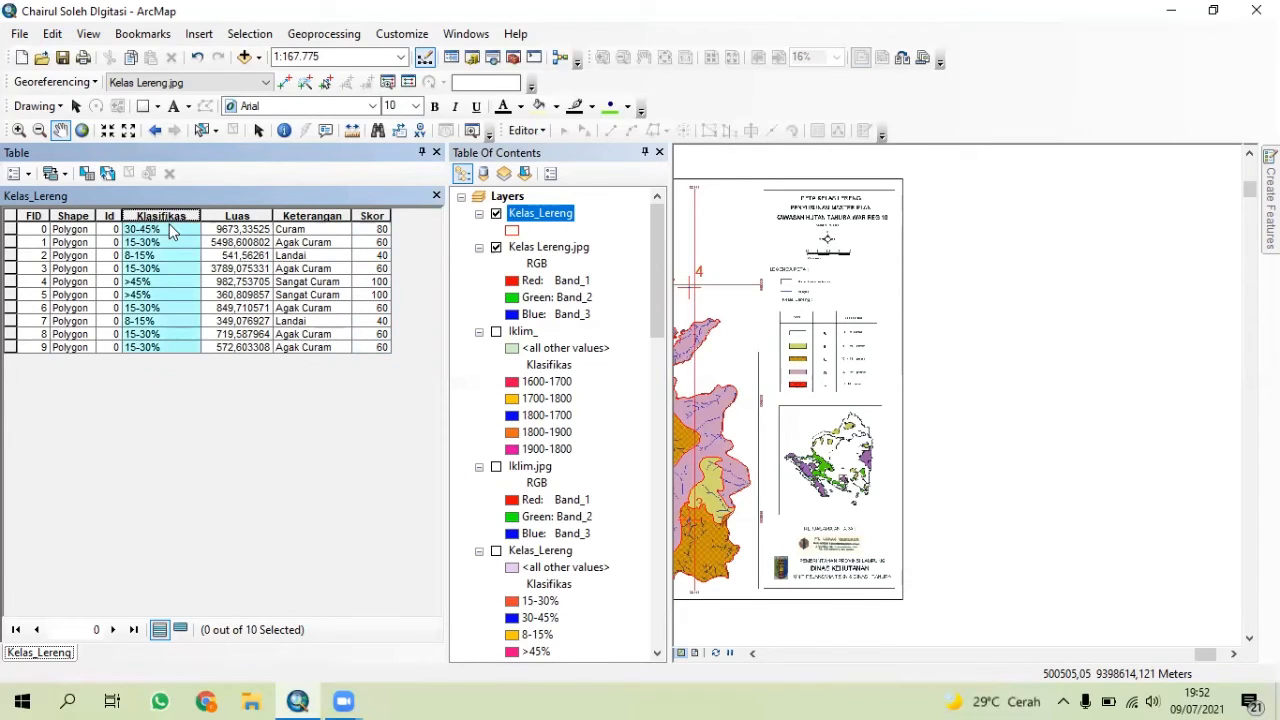
{"action": "left_click", "coordinate": [236, 216]}
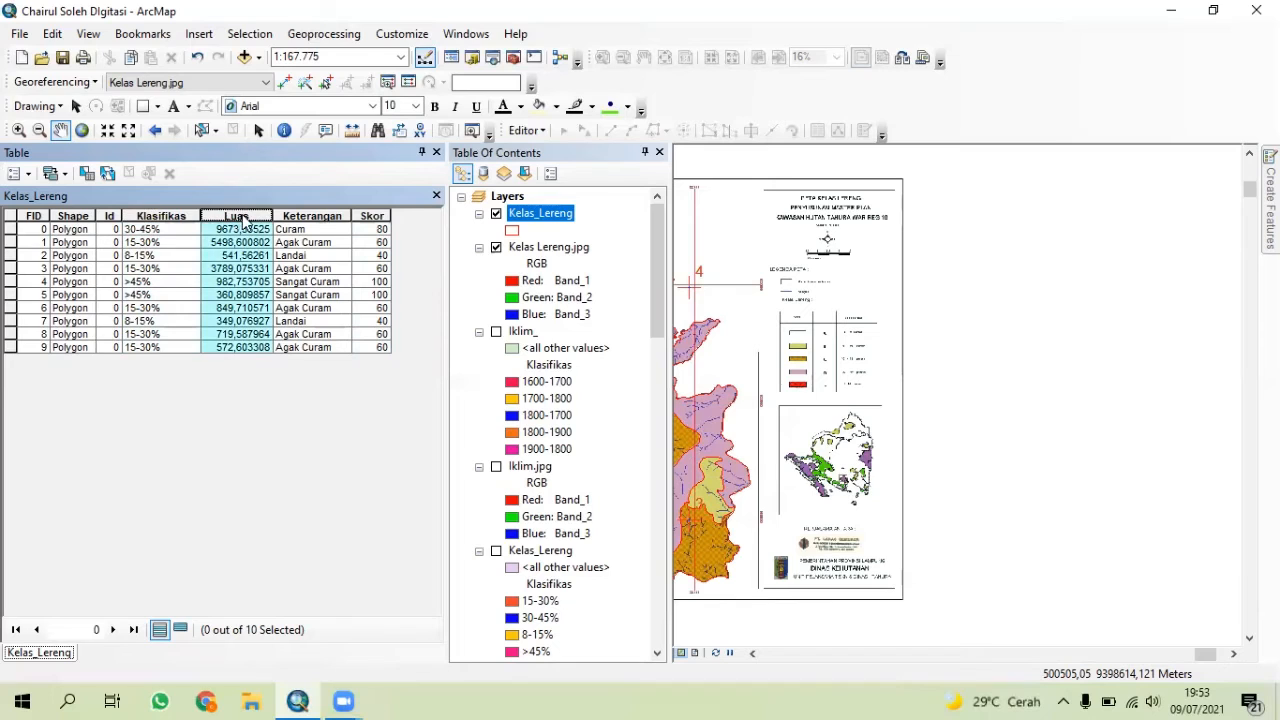
{"action": "left_click", "coordinate": [310, 216]}
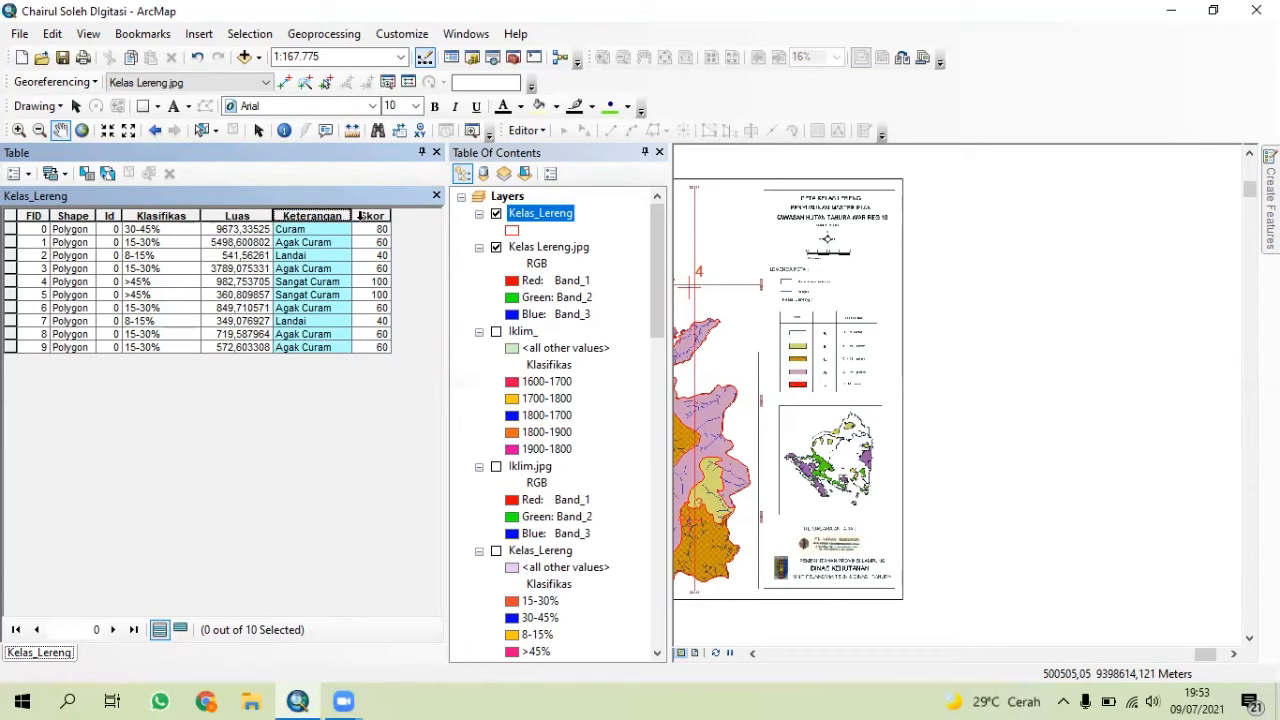
{"action": "left_click", "coordinate": [362, 216]}
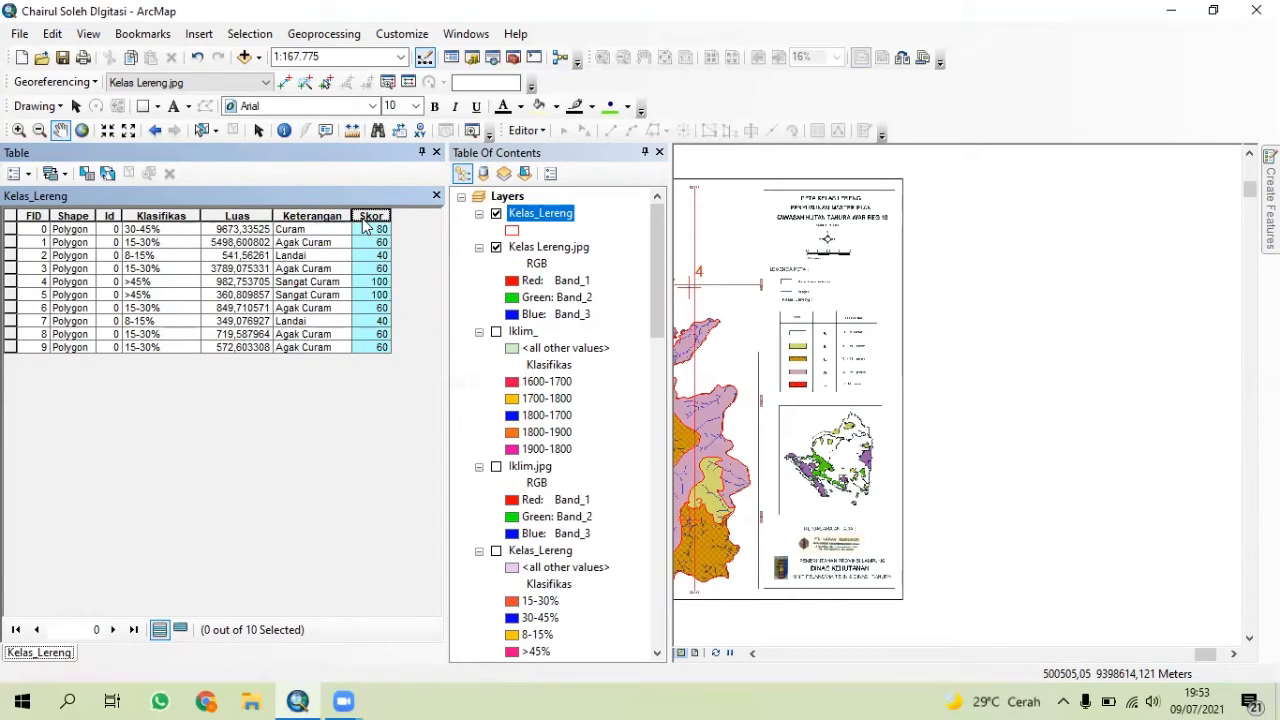
{"action": "left_click", "coordinate": [436, 196]}
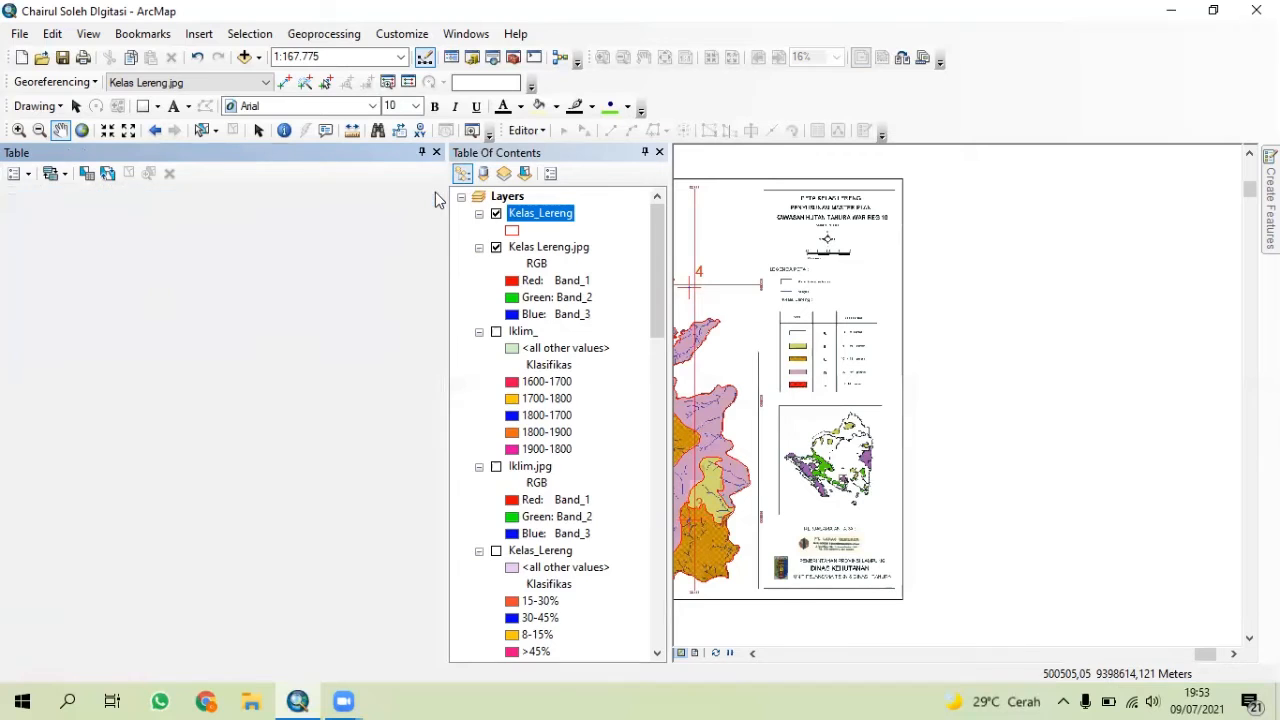
- Symbolize the top Kelas_Lereng layer by unique values of the Klasifikas field, adding all values
{"action": "right_click", "coordinate": [113, 222]}
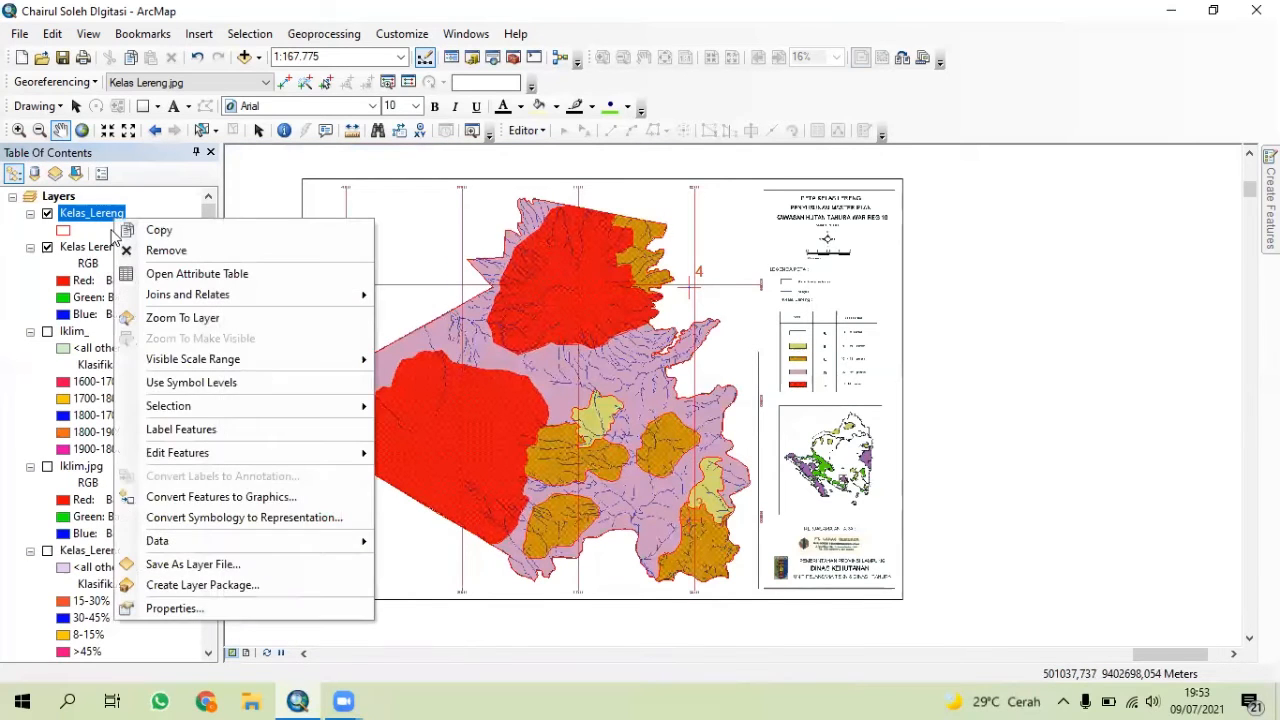
{"action": "left_click", "coordinate": [202, 604]}
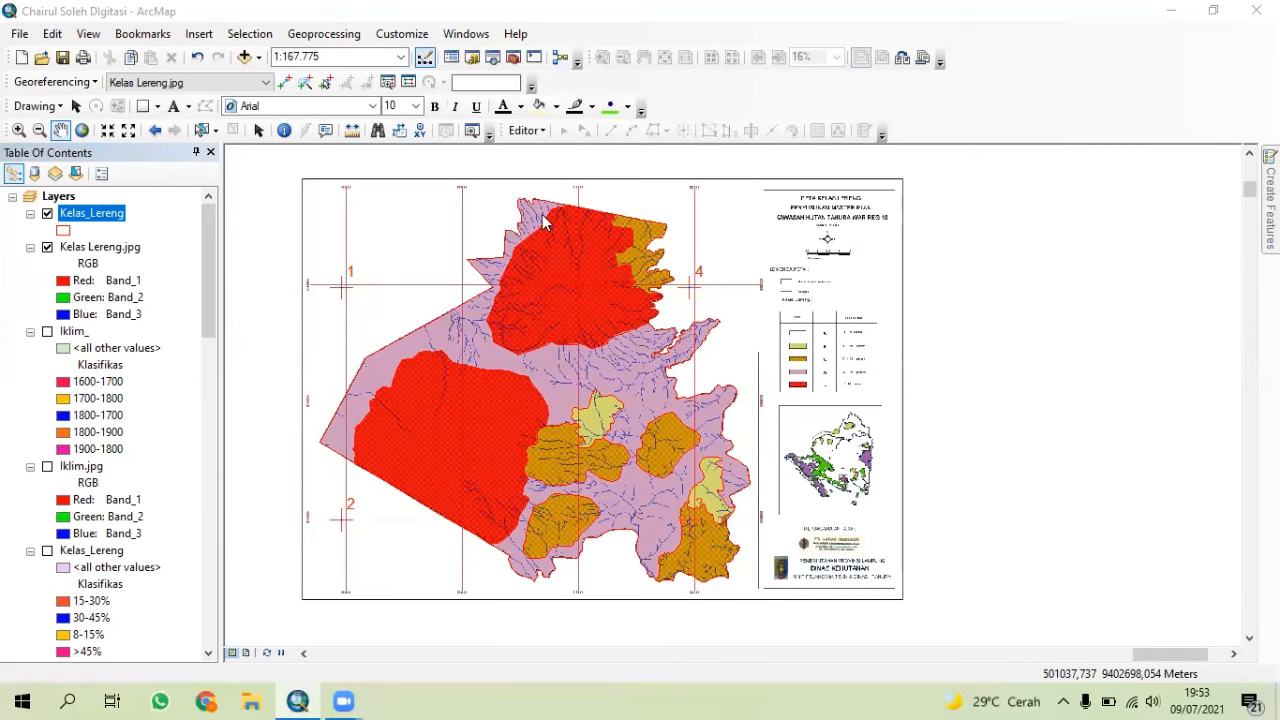
{"action": "left_click", "coordinate": [400, 210]}
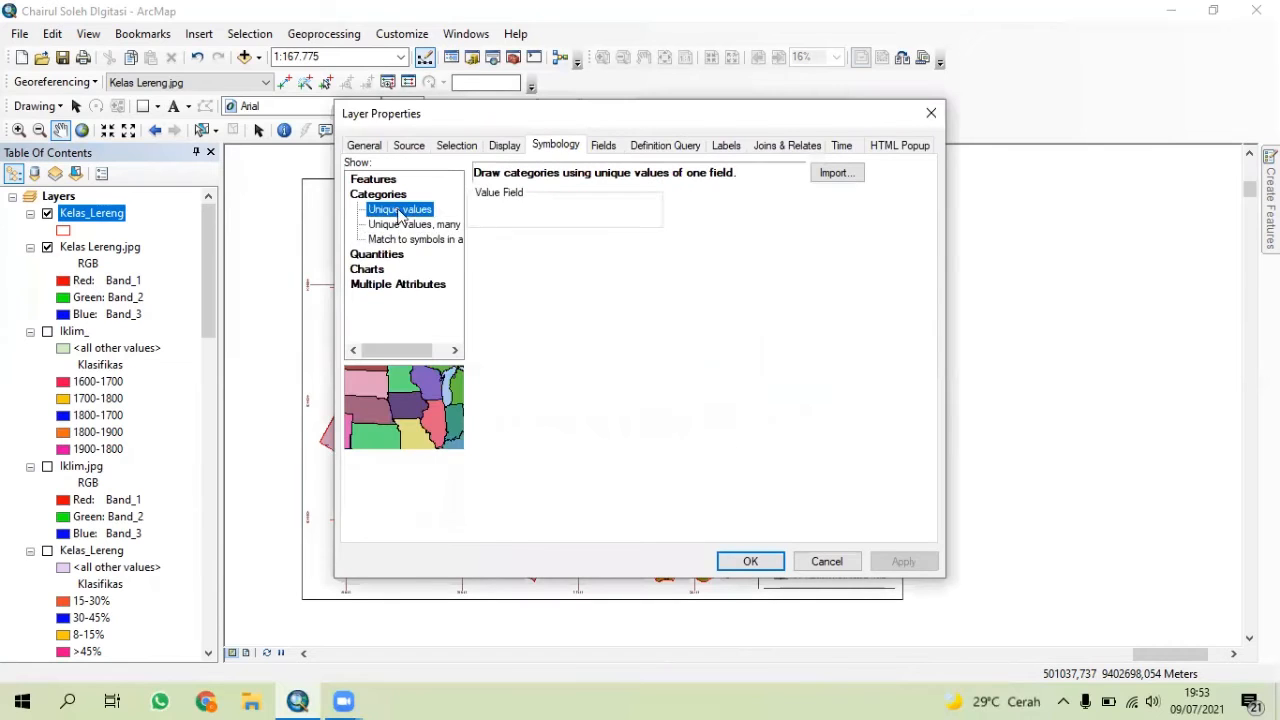
{"action": "left_click", "coordinate": [577, 212]}
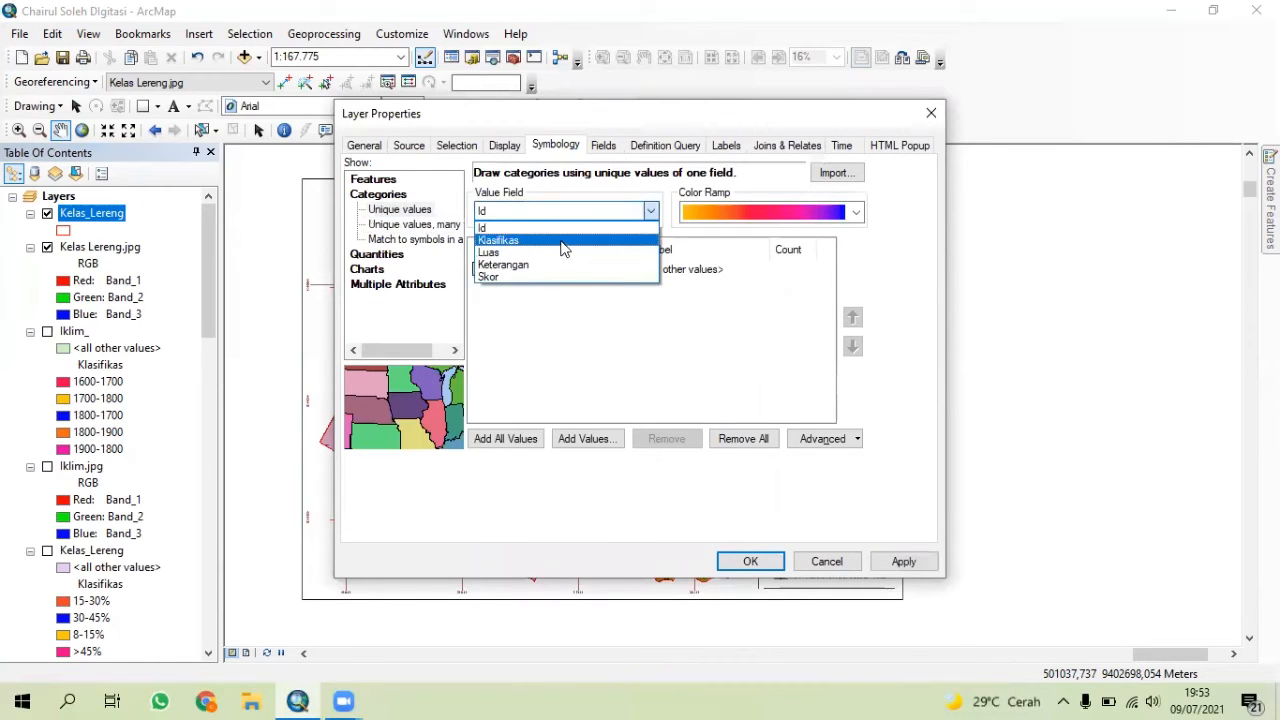
{"action": "left_click", "coordinate": [525, 276]}
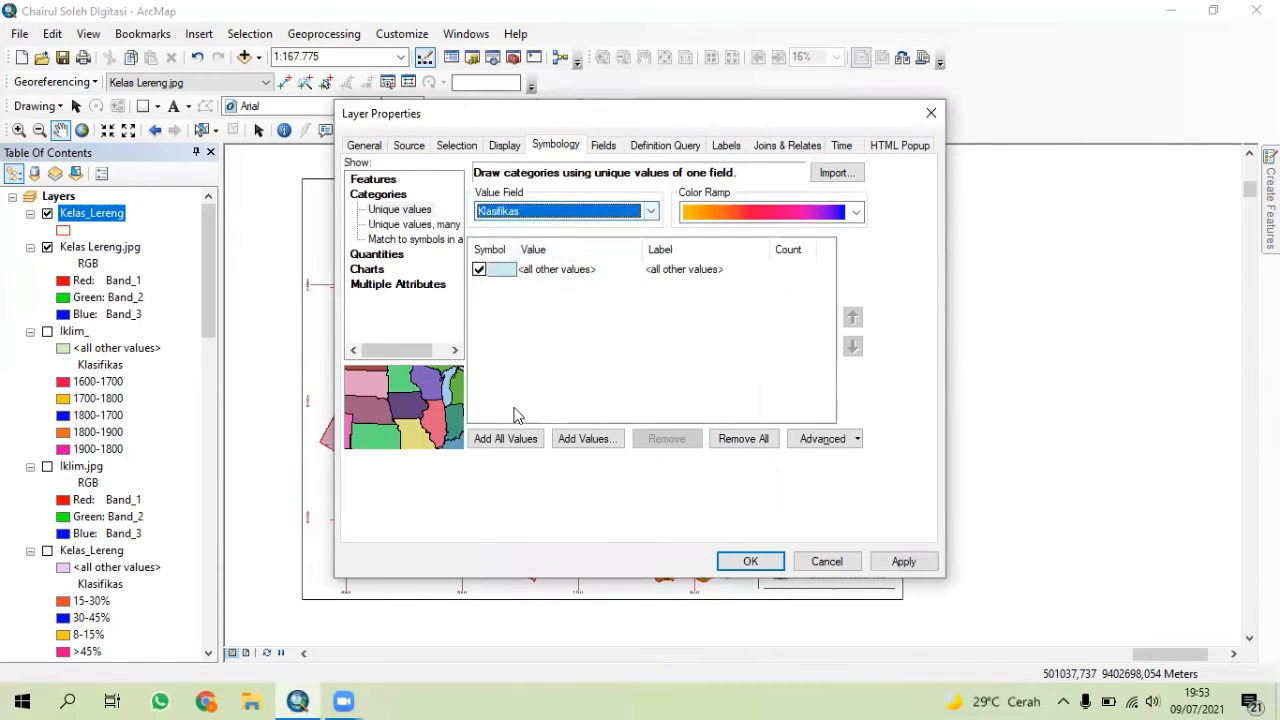
{"action": "left_click", "coordinate": [764, 562]}
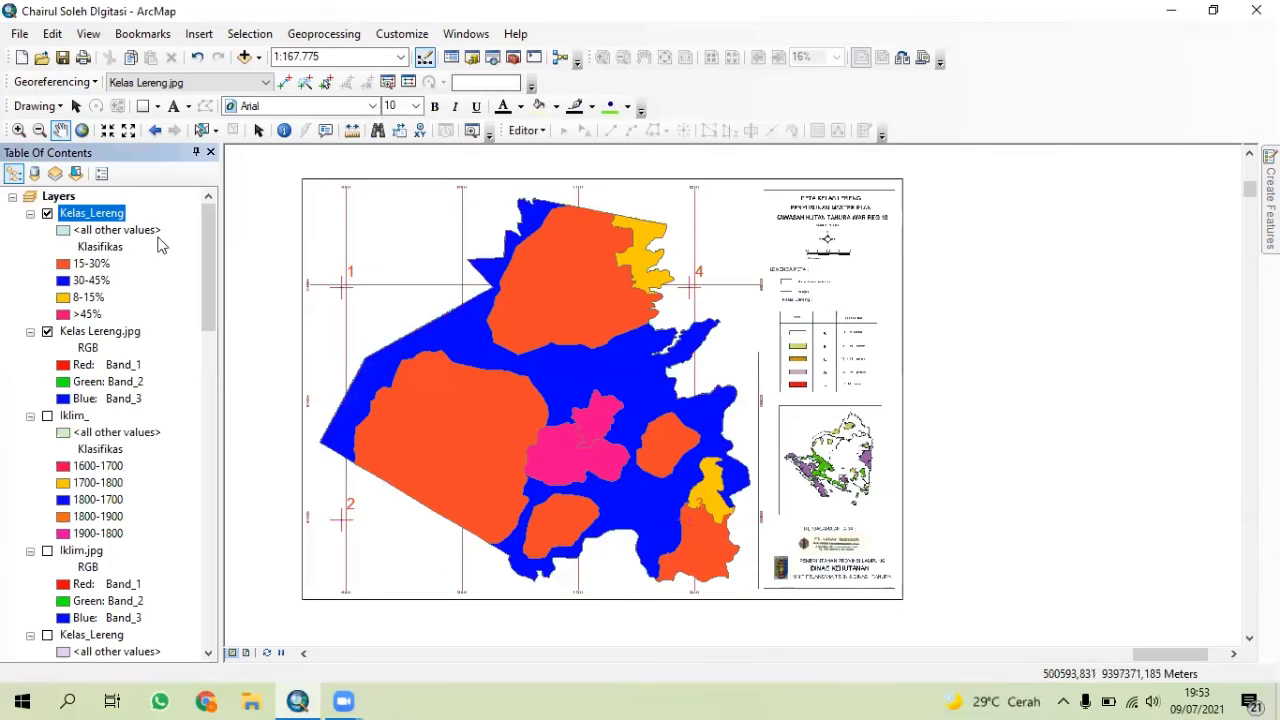
- Label the top Kelas_Lereng layer's features with the Klasifikas field at text size 10
{"action": "right_click", "coordinate": [75, 217]}
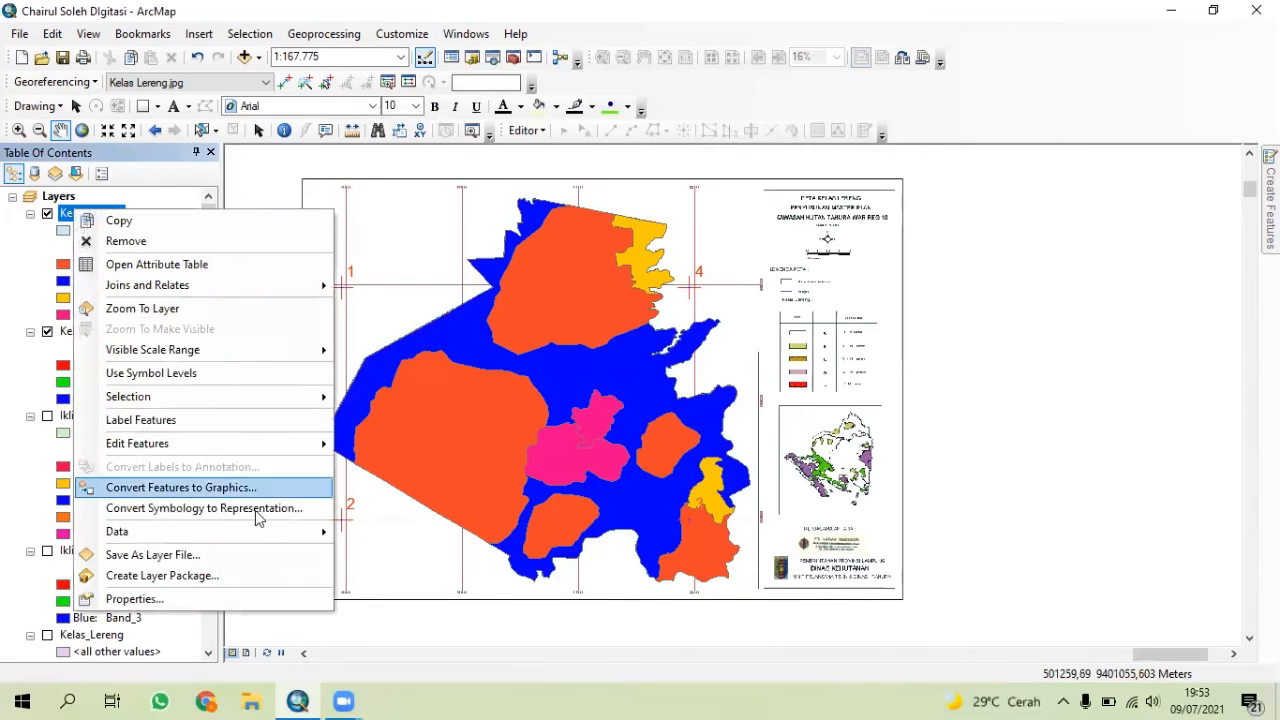
{"action": "left_click", "coordinate": [250, 600]}
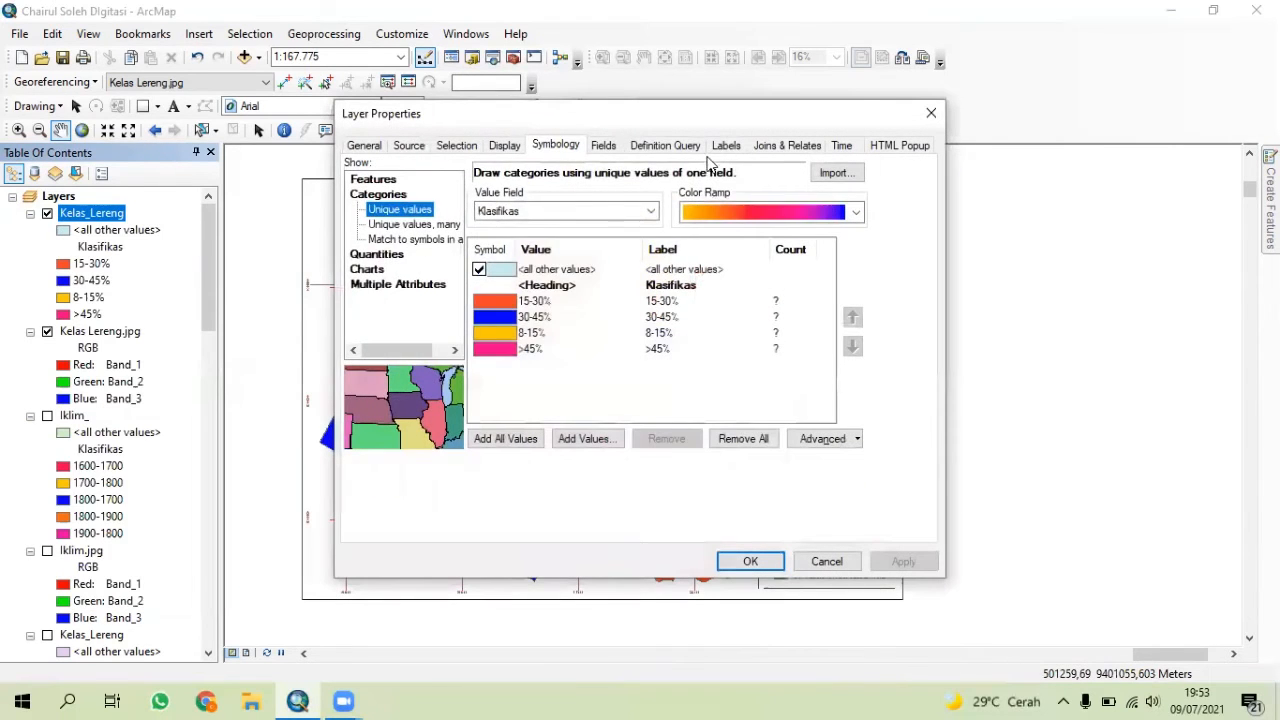
{"action": "left_click", "coordinate": [727, 146]}
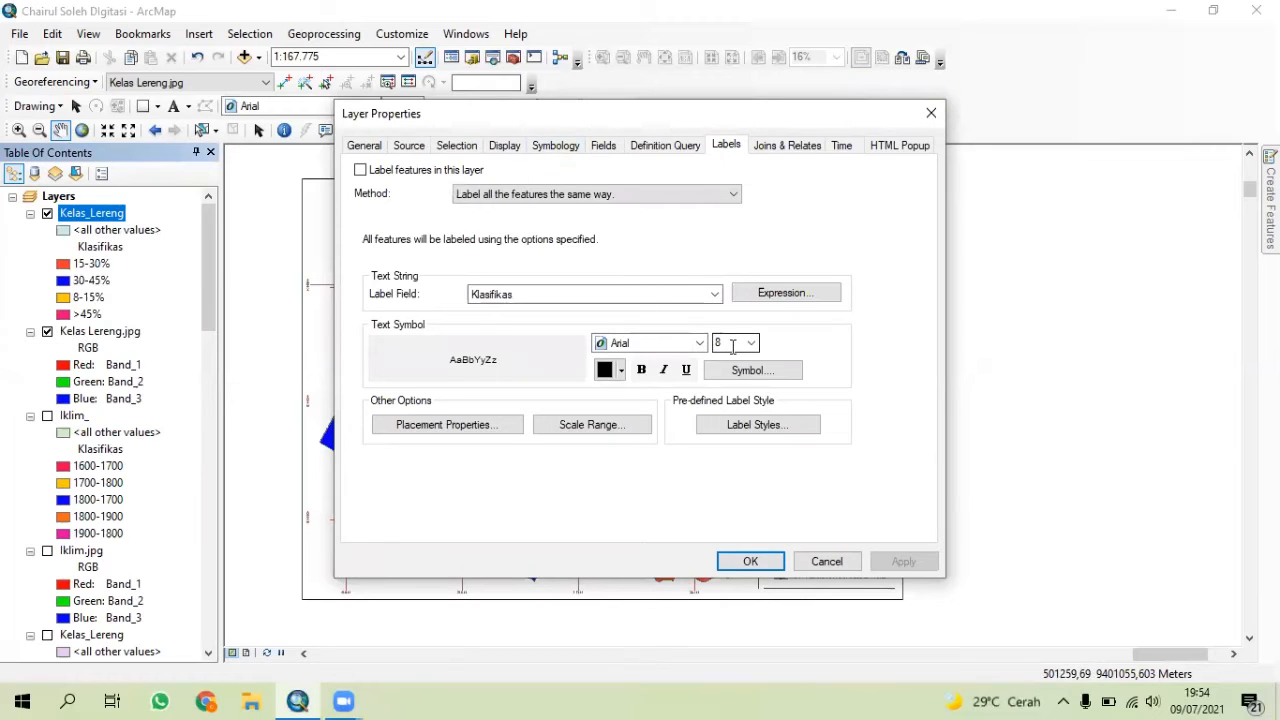
{"action": "left_click", "coordinate": [640, 293]}
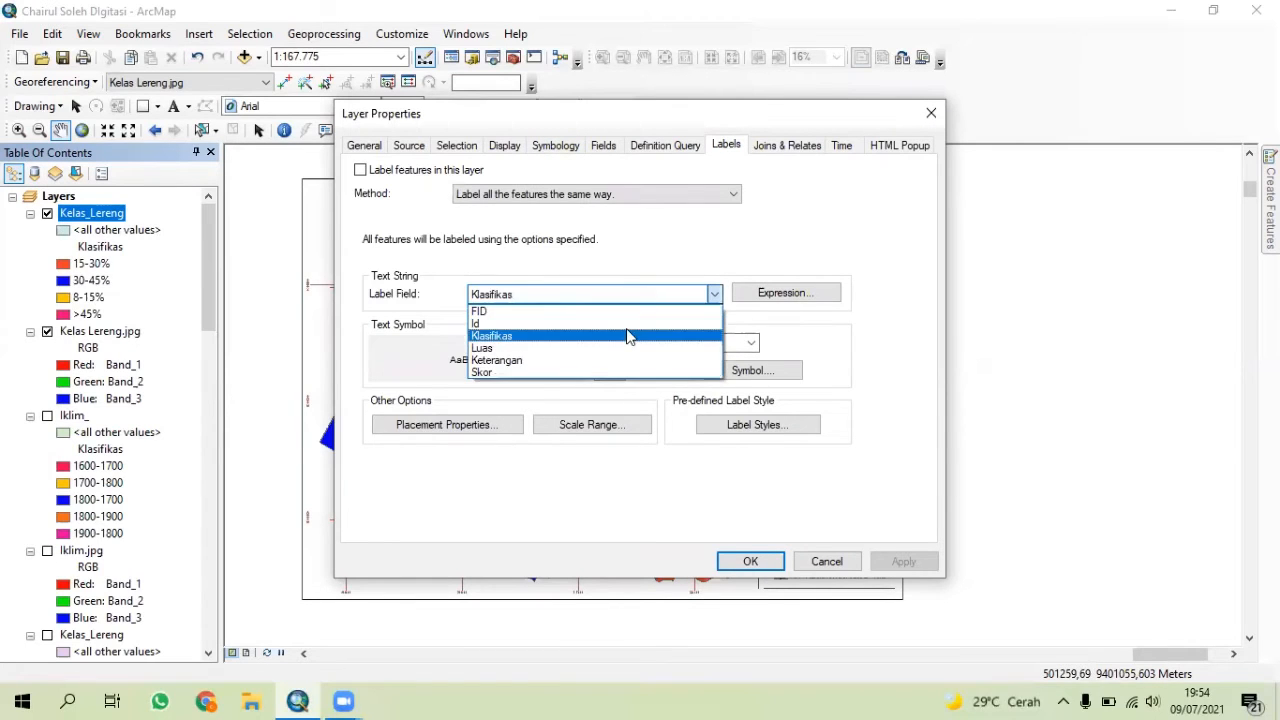
{"action": "left_click", "coordinate": [629, 334]}
{"action": "left_click", "coordinate": [751, 343]}
{"action": "left_click", "coordinate": [727, 392]}
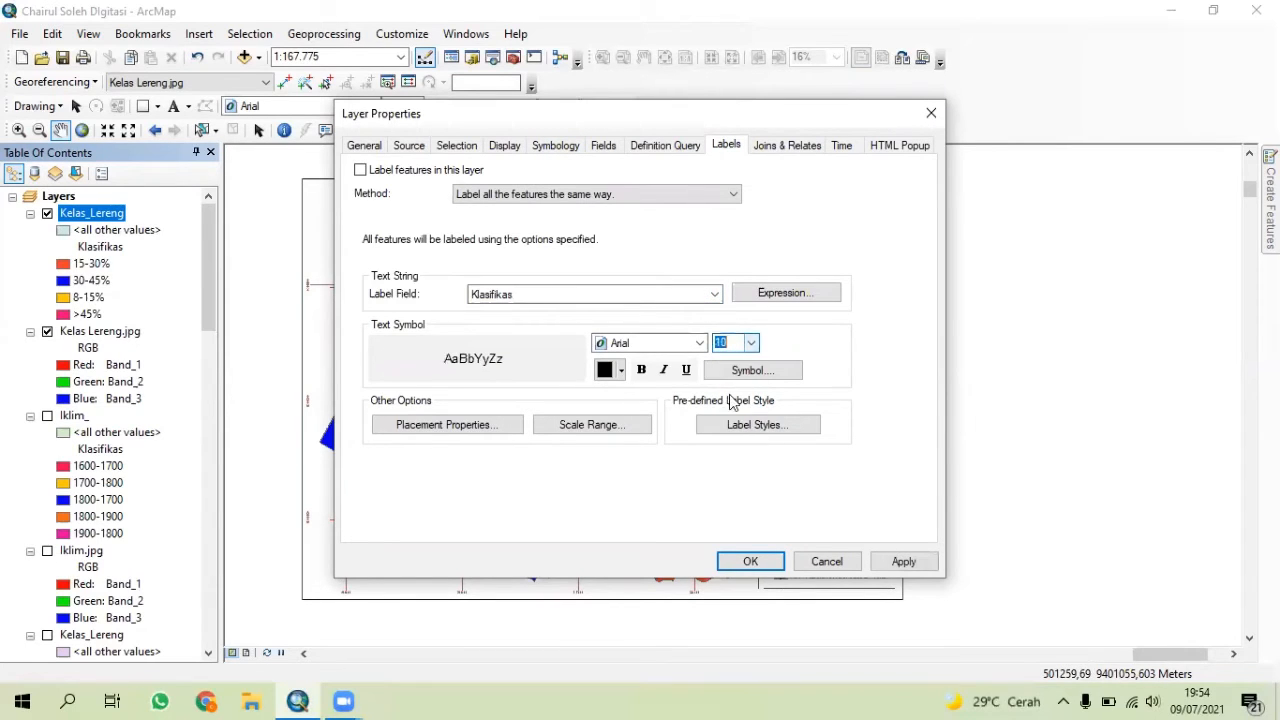
{"action": "left_click", "coordinate": [764, 566]}
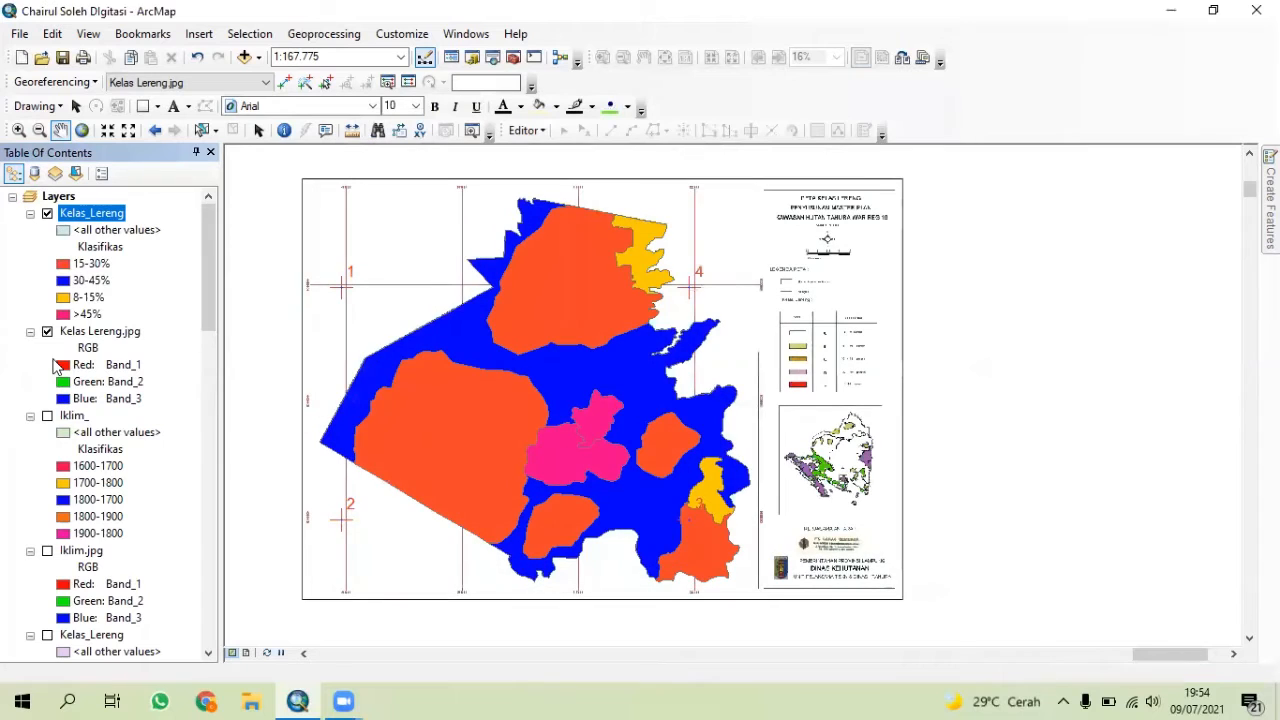
{"action": "right_click", "coordinate": [88, 226]}
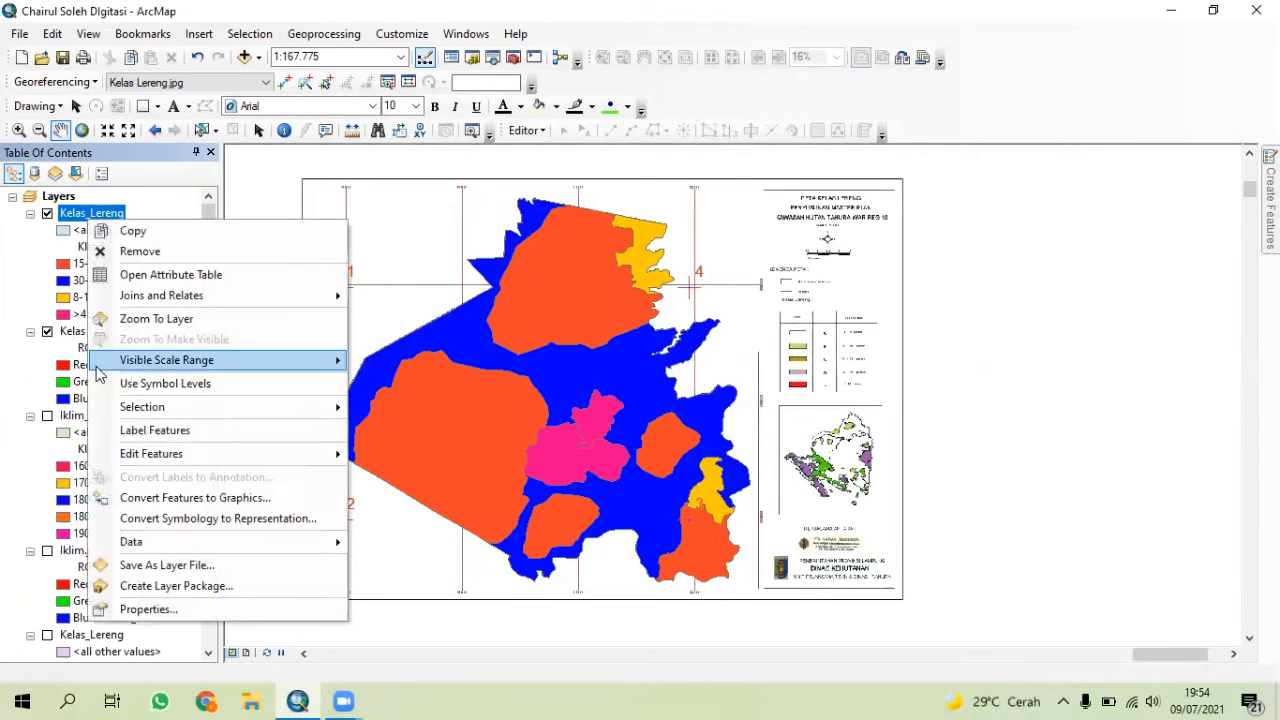
{"action": "left_click", "coordinate": [150, 435]}
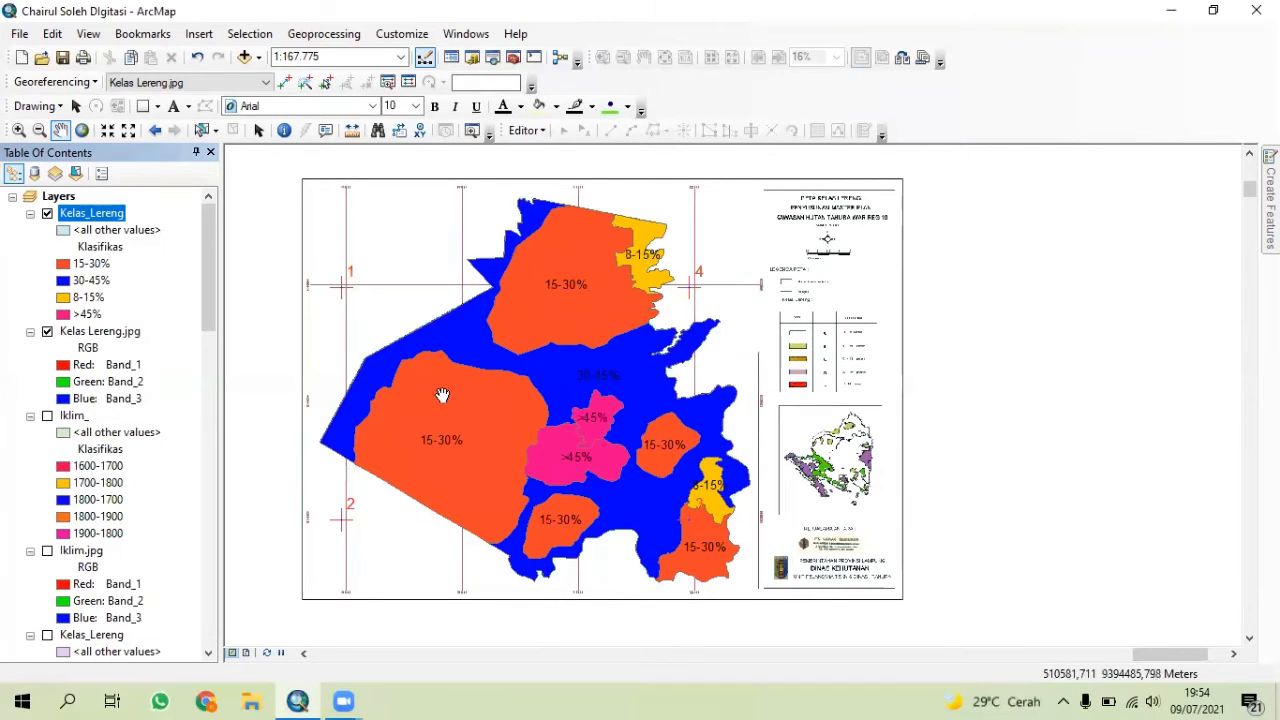
- Hide the Kelas Lereng.jpg layer and turn off all its control point links in the georeferencing link table
{"action": "left_click", "coordinate": [47, 332]}
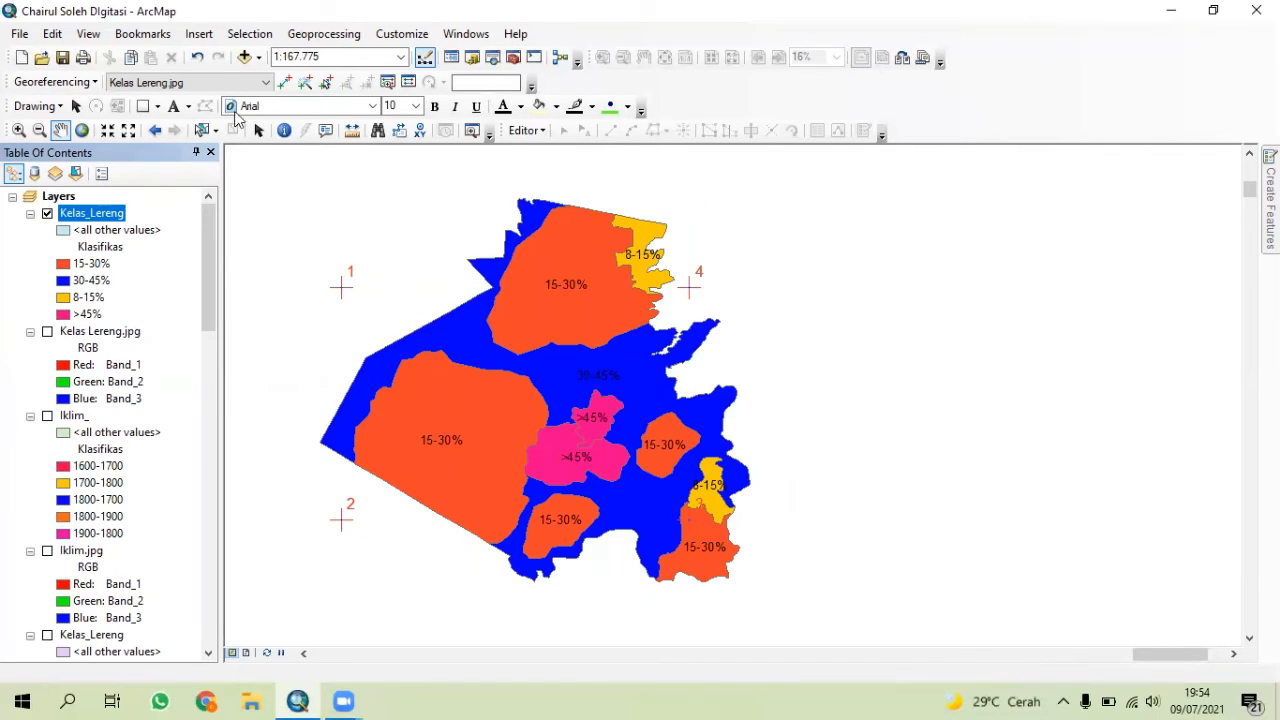
{"action": "left_click", "coordinate": [408, 82]}
{"action": "left_click", "coordinate": [19, 235]}
{"action": "scroll", "coordinate": [22, 246], "scroll_direction": "down", "scroll_amount": 1}
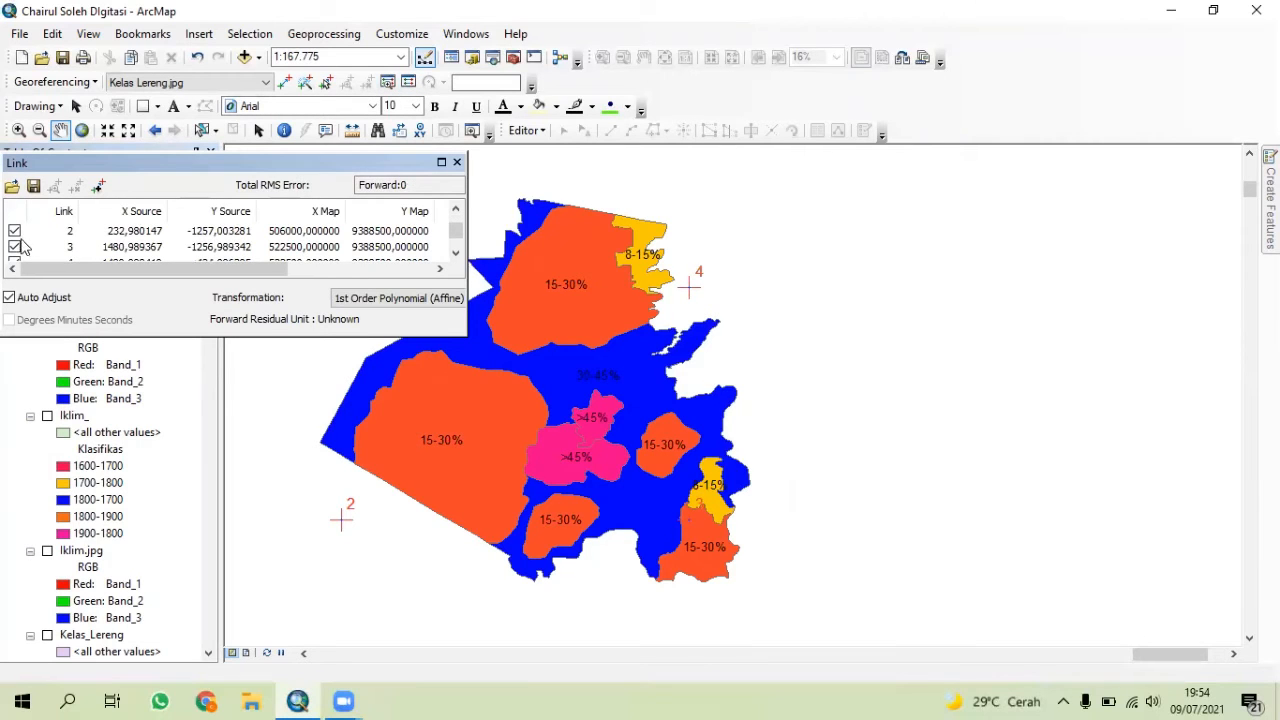
{"action": "left_click", "coordinate": [16, 246]}
{"action": "scroll", "coordinate": [19, 257], "scroll_direction": "down", "scroll_amount": 1}
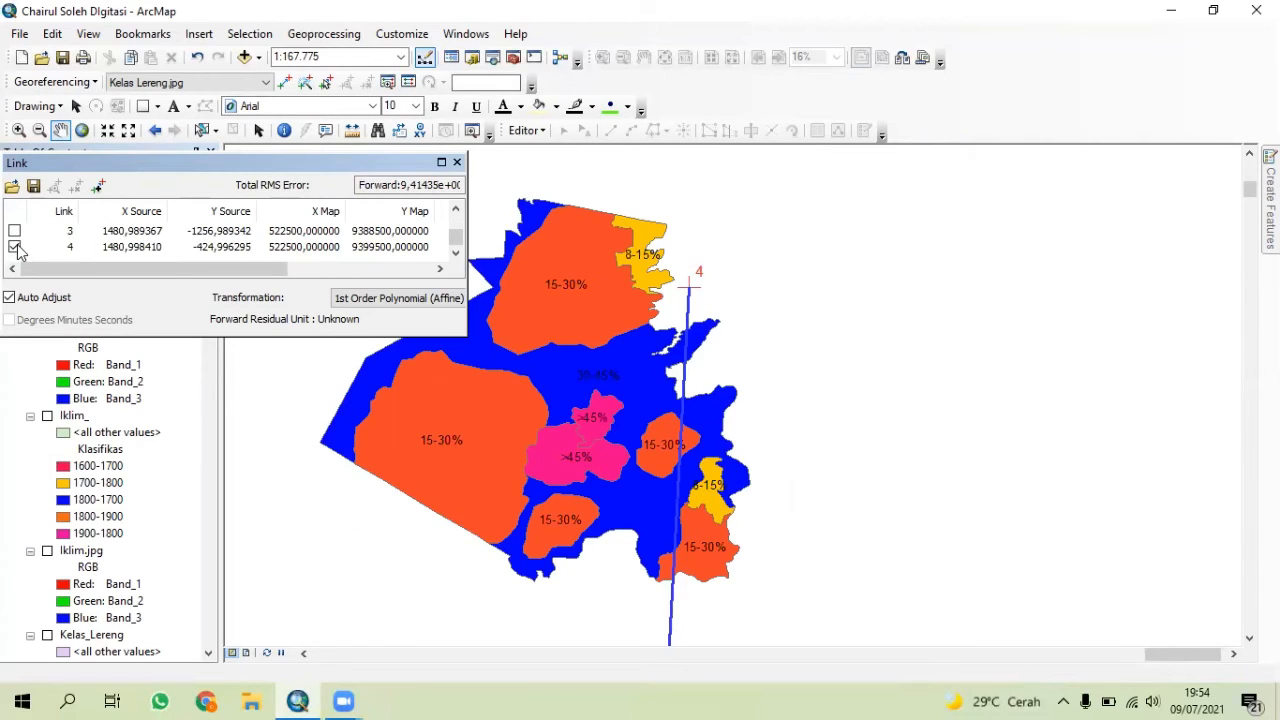
{"action": "left_click", "coordinate": [14, 246]}
{"action": "left_click", "coordinate": [457, 162]}
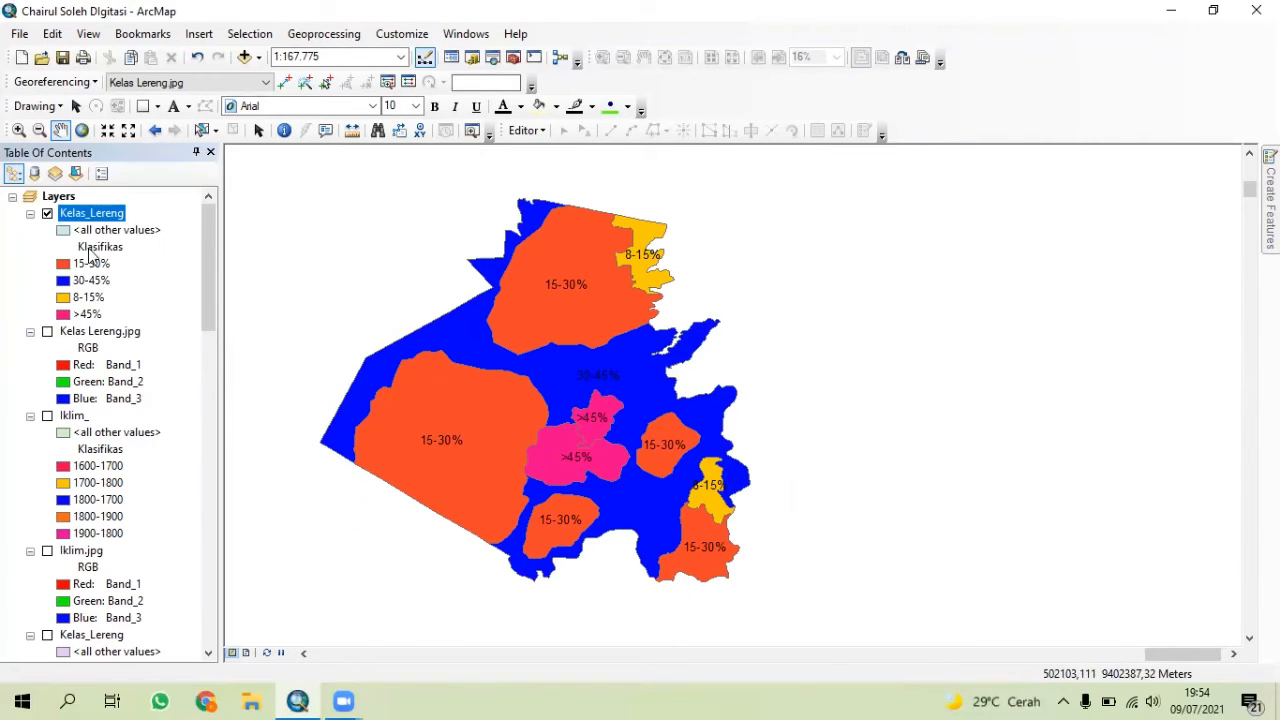
- Switch to layout view and remove the reference grid from the main map's data frame
{"action": "left_click", "coordinate": [248, 652]}
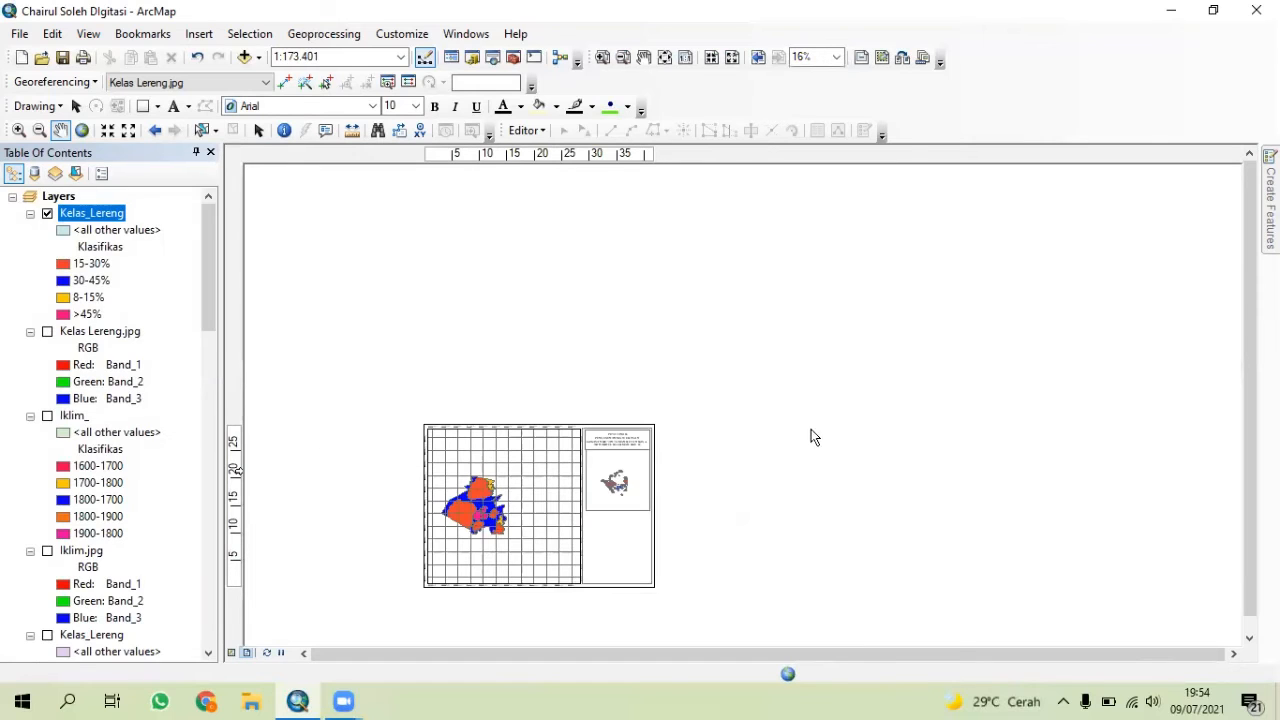
{"action": "scroll", "coordinate": [557, 525], "scroll_direction": "up", "scroll_amount": 3}
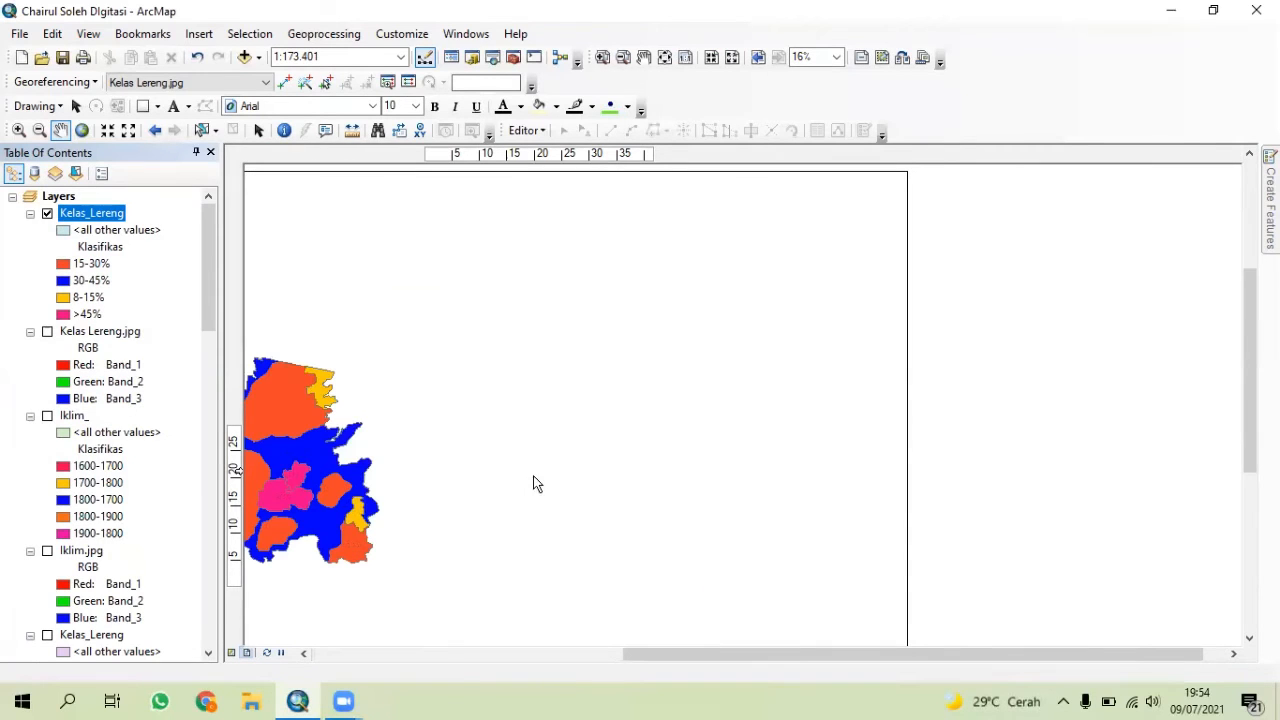
{"action": "scroll", "coordinate": [564, 511], "scroll_direction": "down", "scroll_amount": 5}
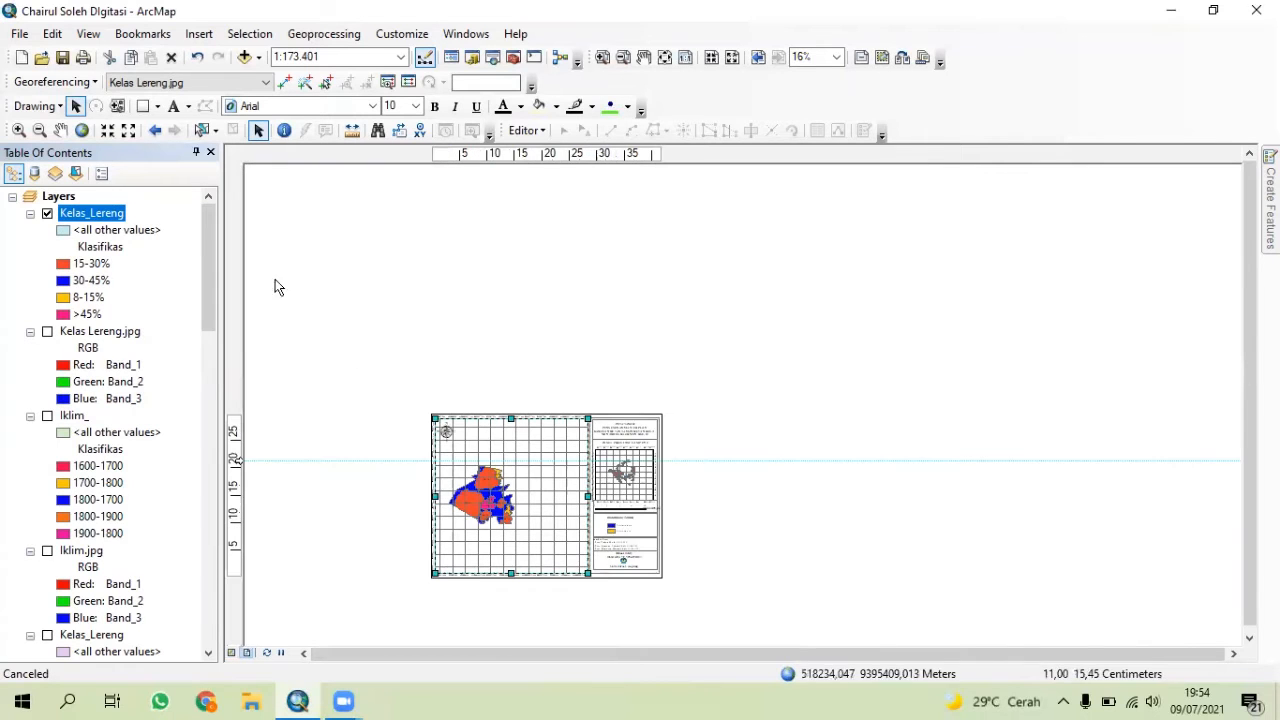
{"action": "right_click", "coordinate": [503, 542]}
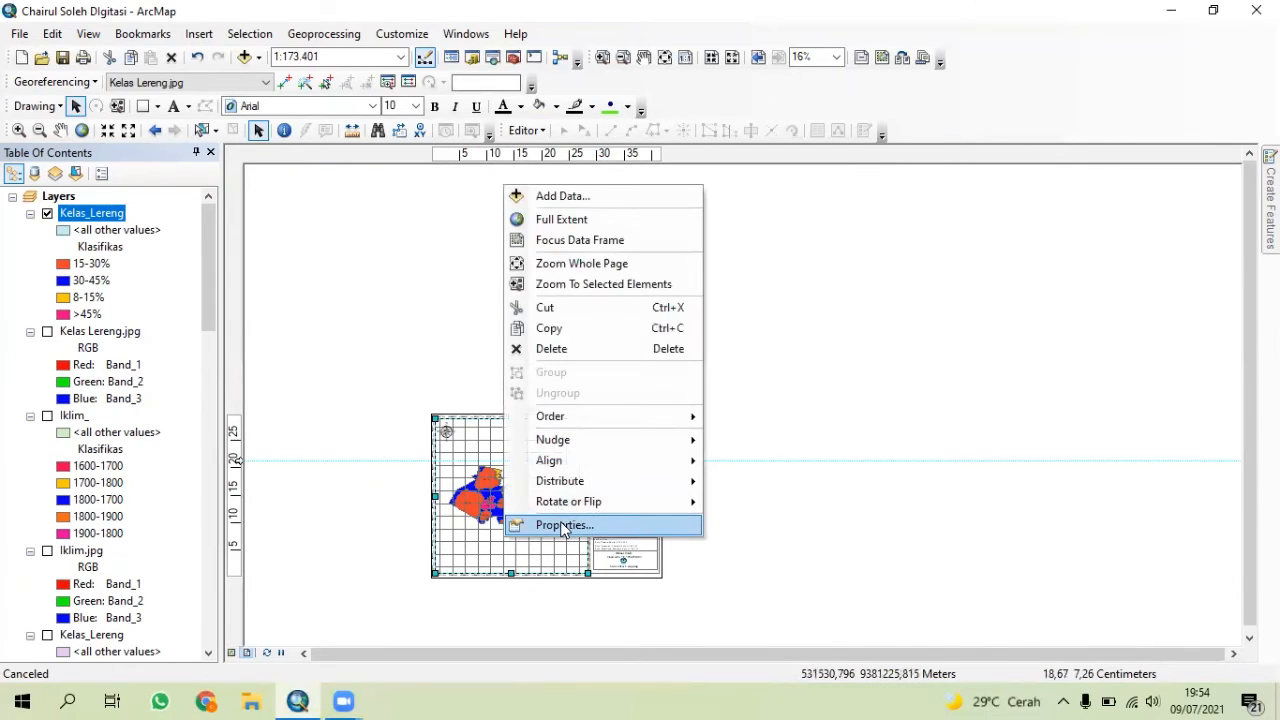
{"action": "left_click", "coordinate": [565, 525]}
{"action": "left_click", "coordinate": [793, 208]}
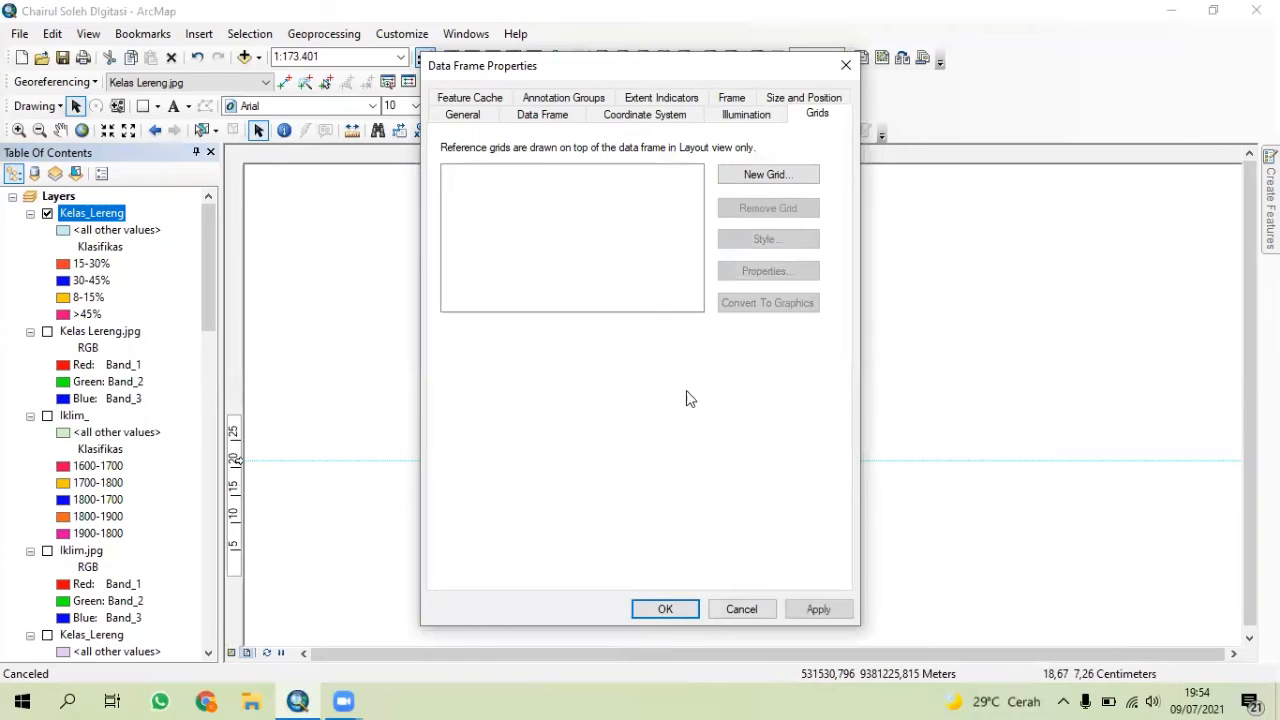
{"action": "left_click", "coordinate": [664, 609]}
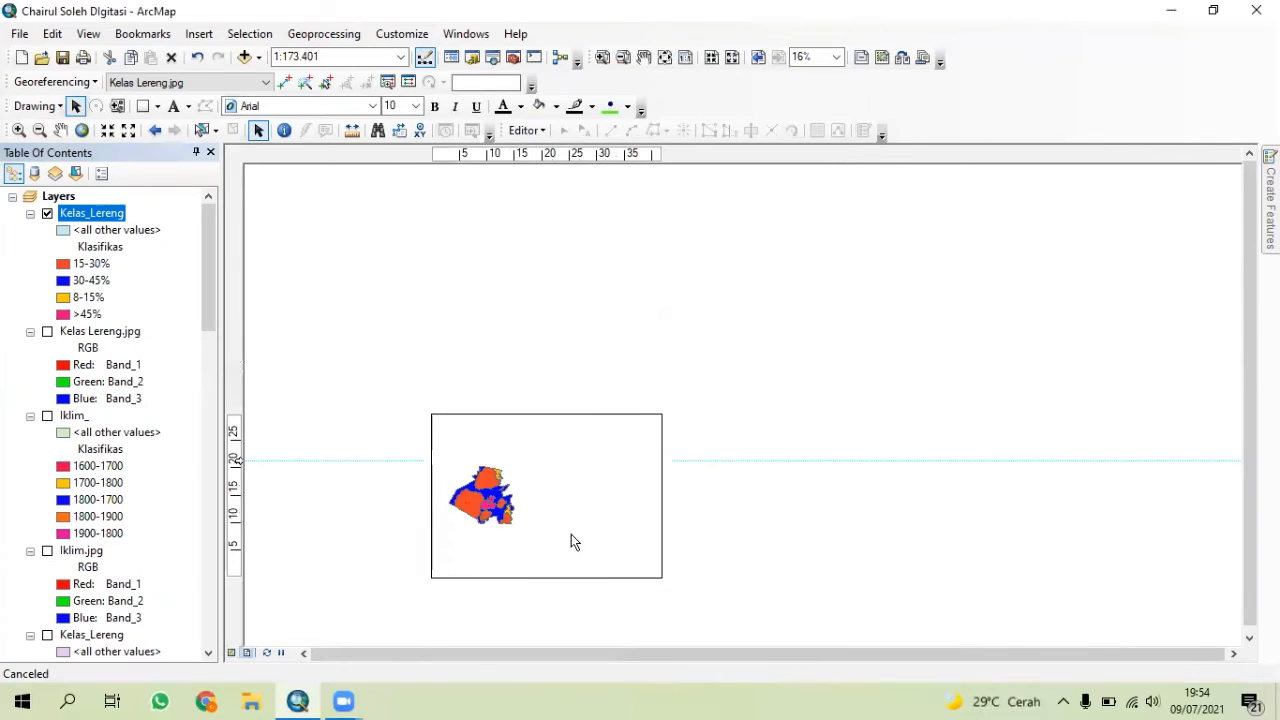
- Center the slope map in the layout's main data frame and enlarge it to a scale of 1:80.000
{"action": "left_click", "coordinate": [512, 519]}
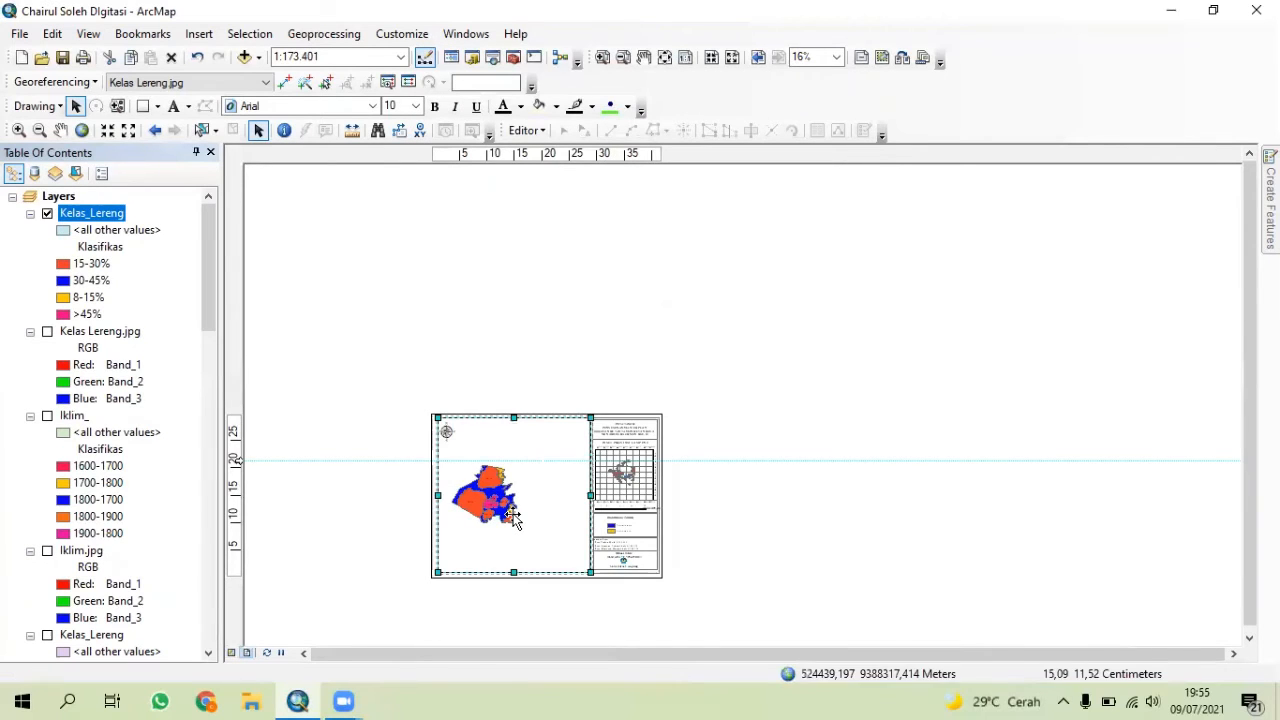
{"action": "left_click", "coordinate": [60, 130]}
{"action": "left_click_drag", "start_coordinate": [485, 522], "coordinate": [515, 526]}
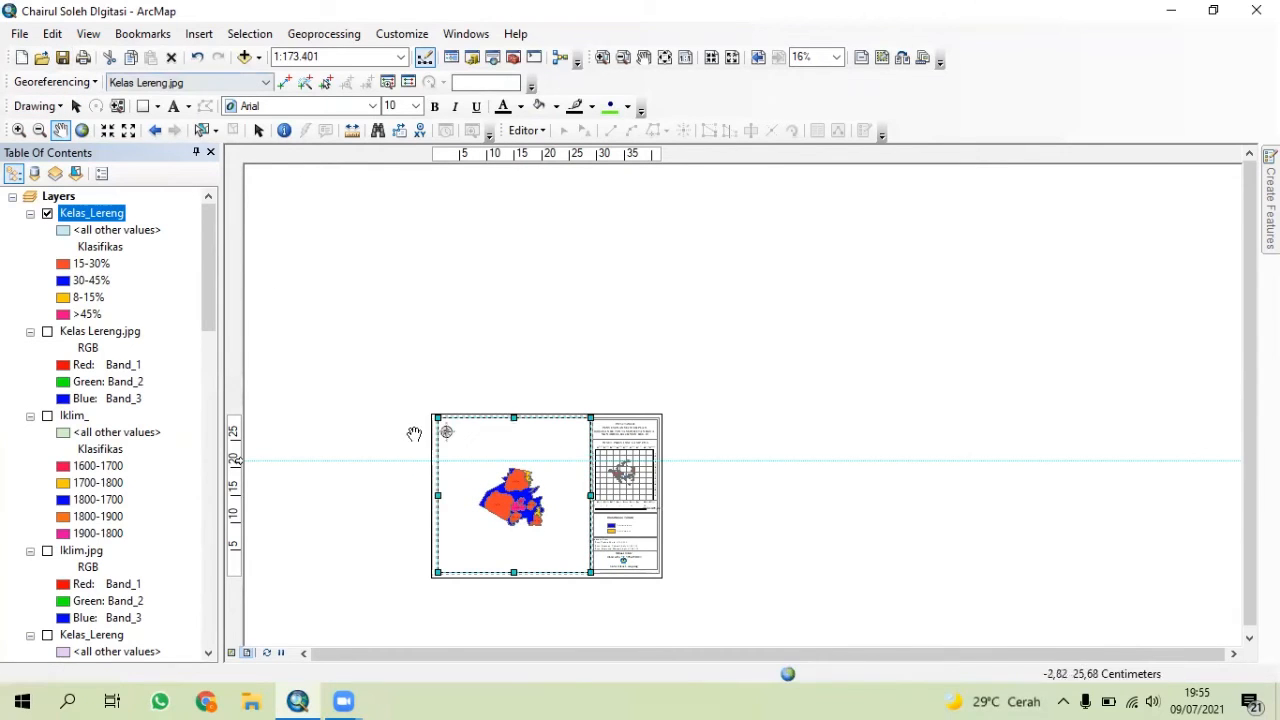
{"action": "left_click", "coordinate": [107, 130]}
{"action": "left_click", "coordinate": [103, 136]}
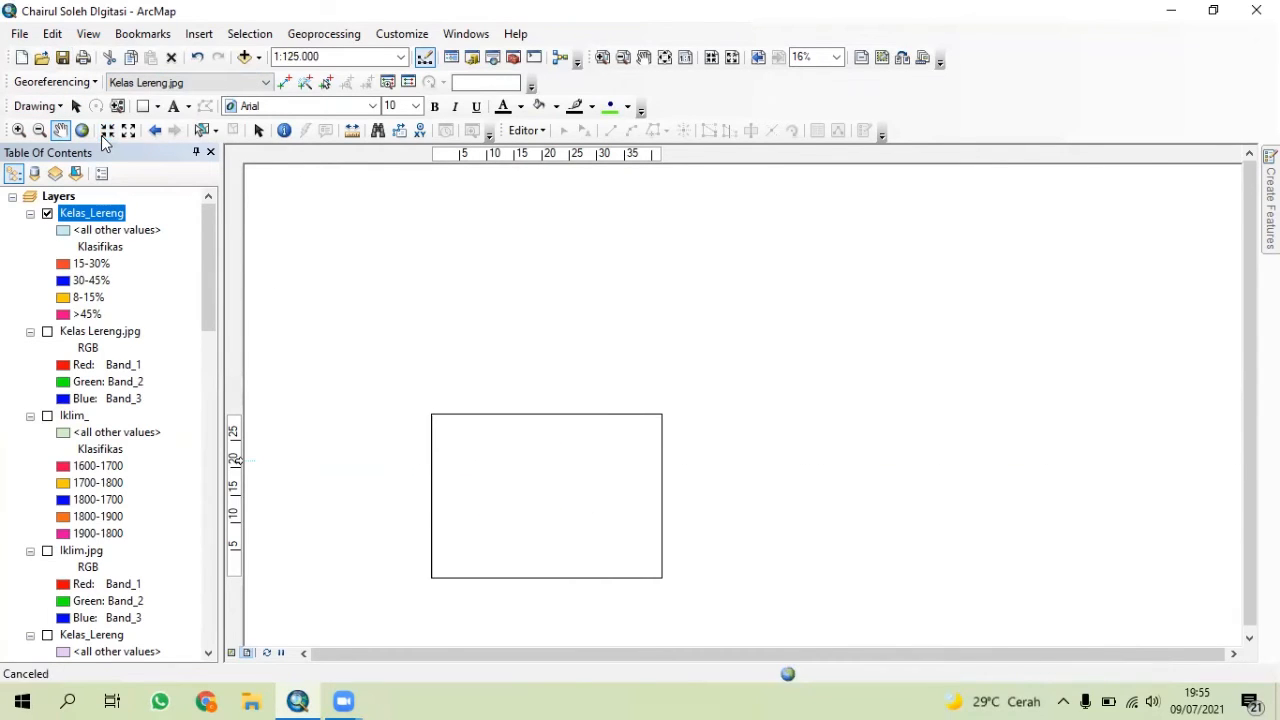
{"action": "left_click", "coordinate": [103, 136]}
{"action": "left_click", "coordinate": [103, 136]}
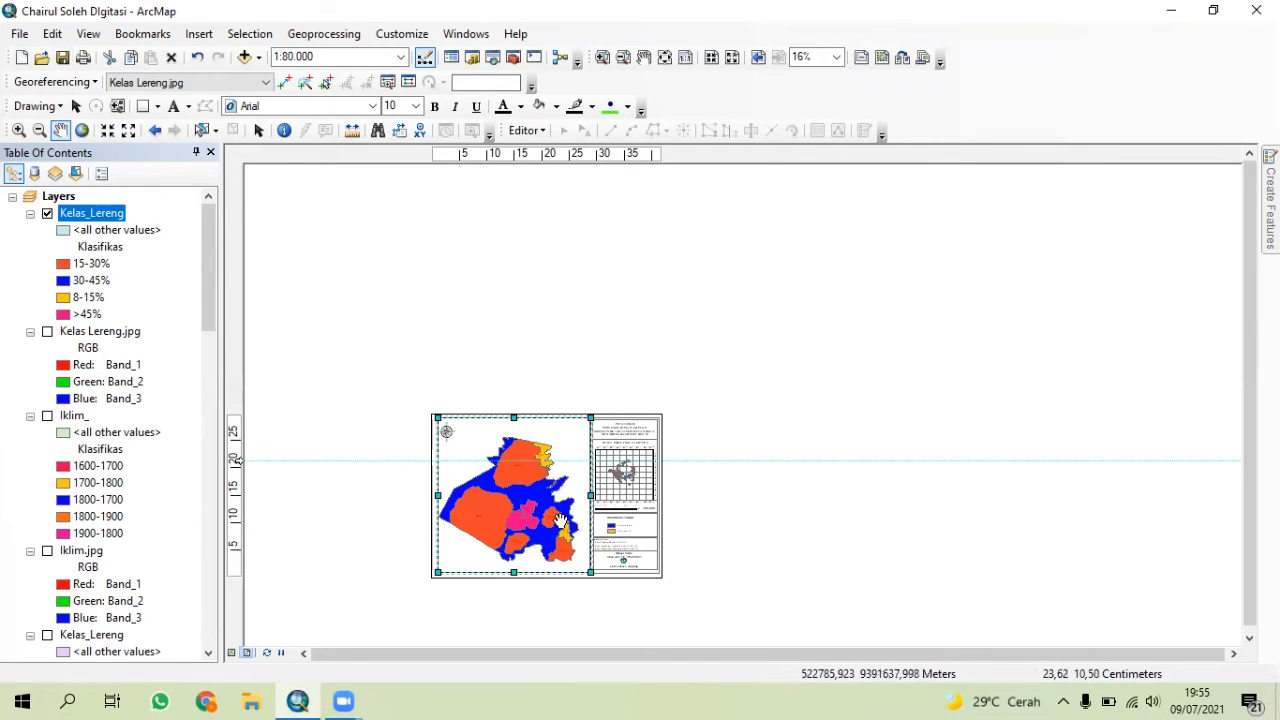
- Add a measured grid with the default settings to the main map's data frame
{"action": "left_click", "coordinate": [75, 106]}
{"action": "right_click", "coordinate": [472, 577]}
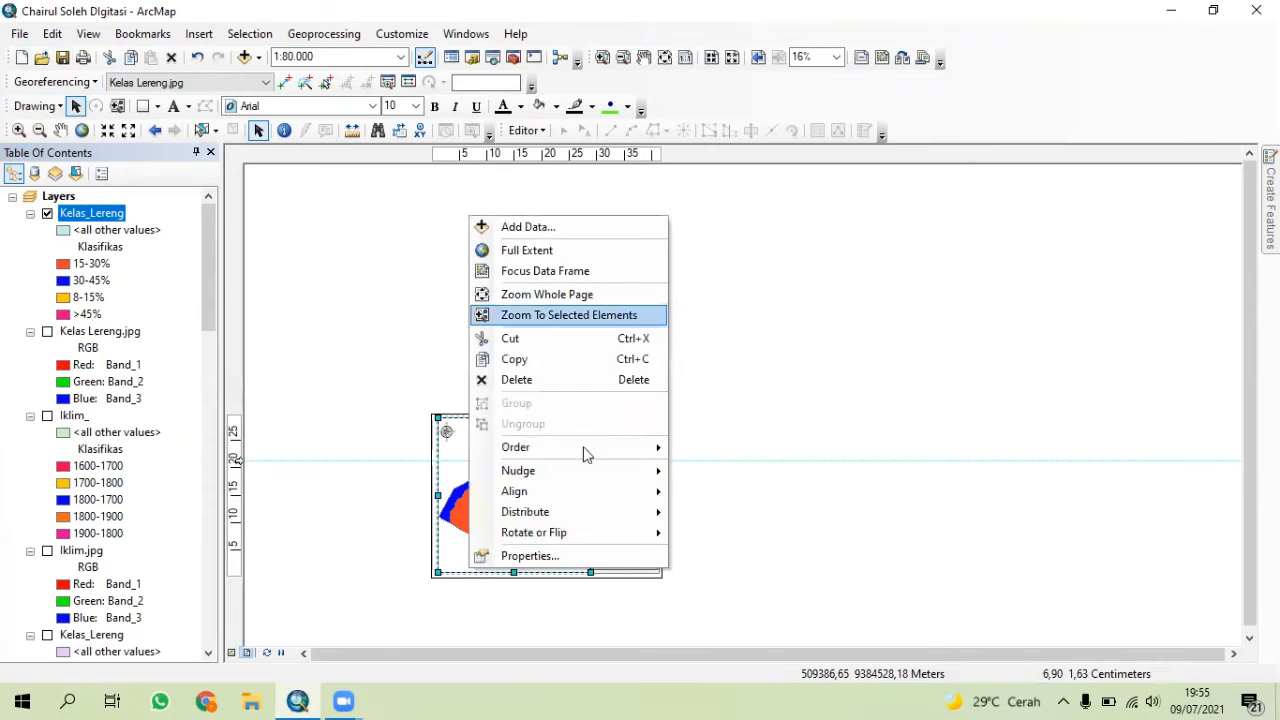
{"action": "left_click", "coordinate": [523, 555]}
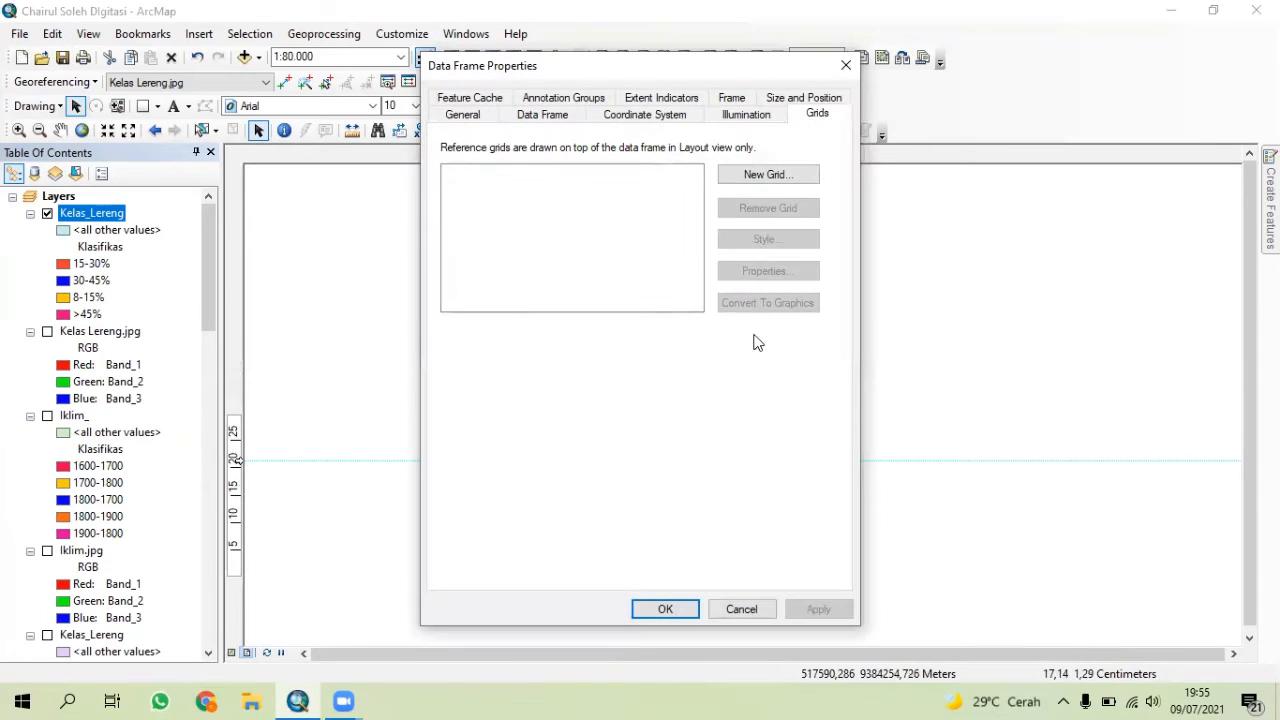
{"action": "left_click", "coordinate": [752, 178]}
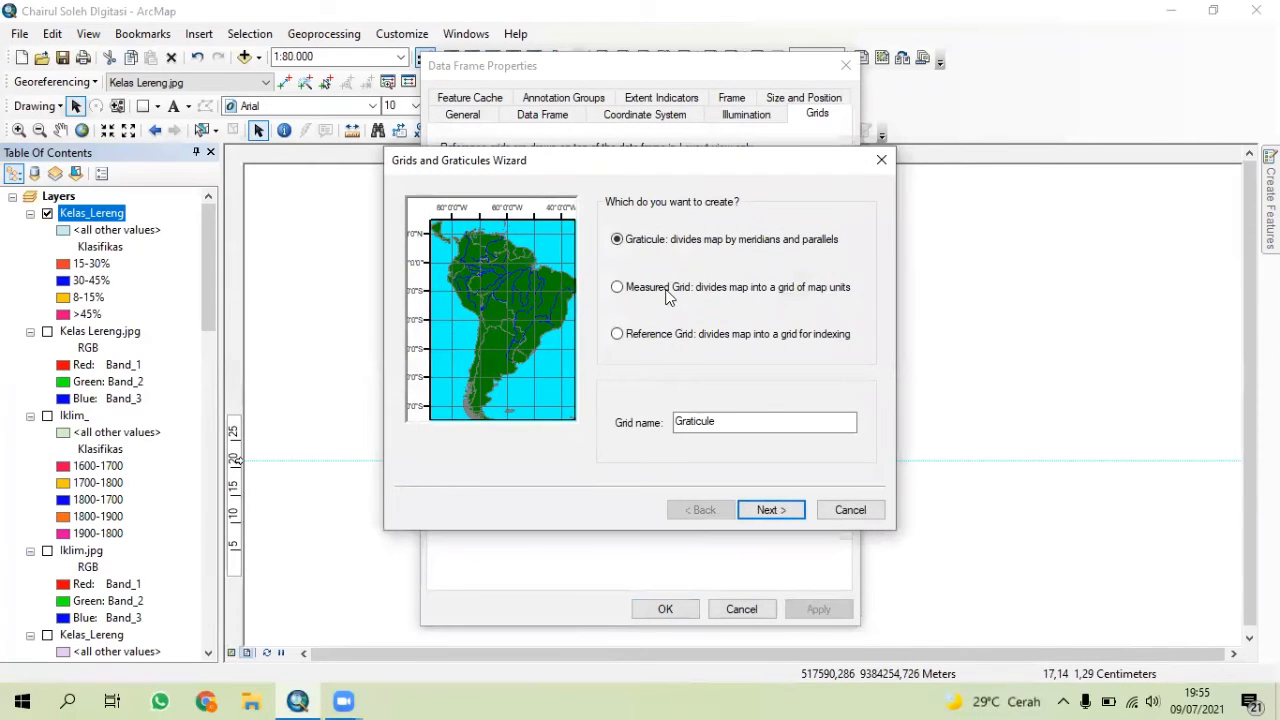
{"action": "left_click", "coordinate": [668, 297]}
{"action": "left_click", "coordinate": [778, 508]}
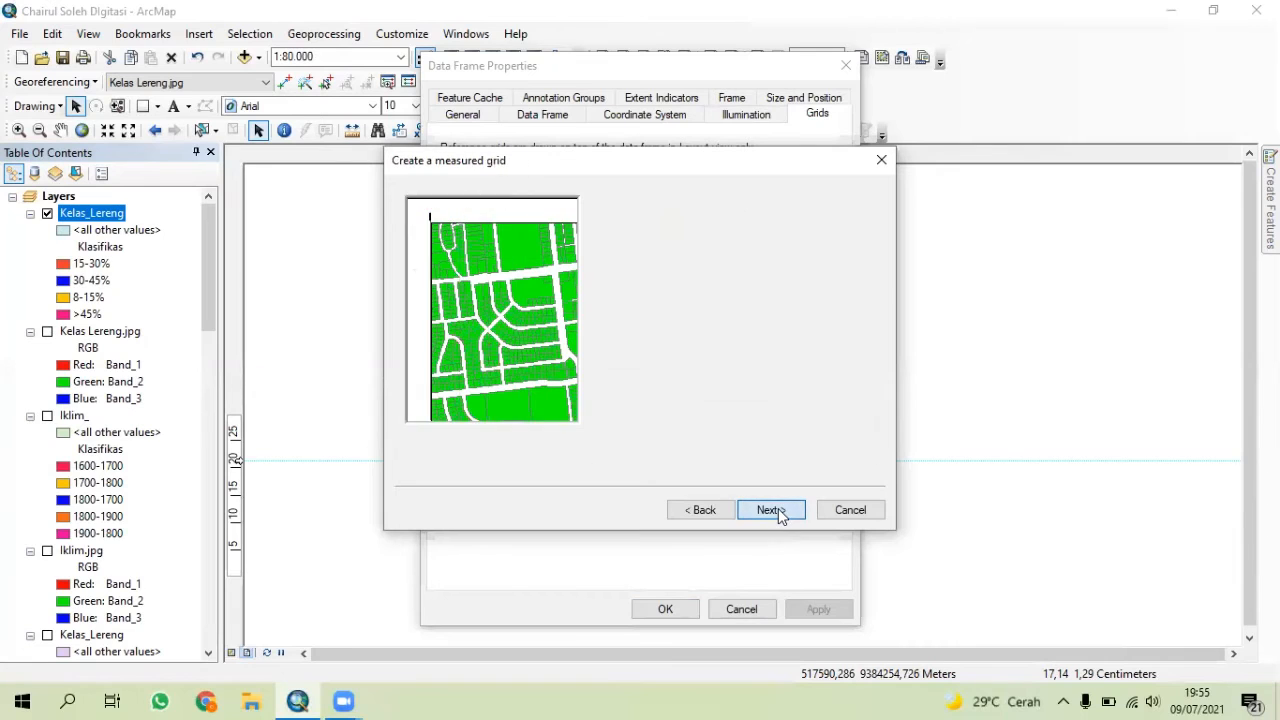
{"action": "left_click", "coordinate": [778, 508]}
{"action": "left_click", "coordinate": [778, 508]}
{"action": "left_click", "coordinate": [778, 508]}
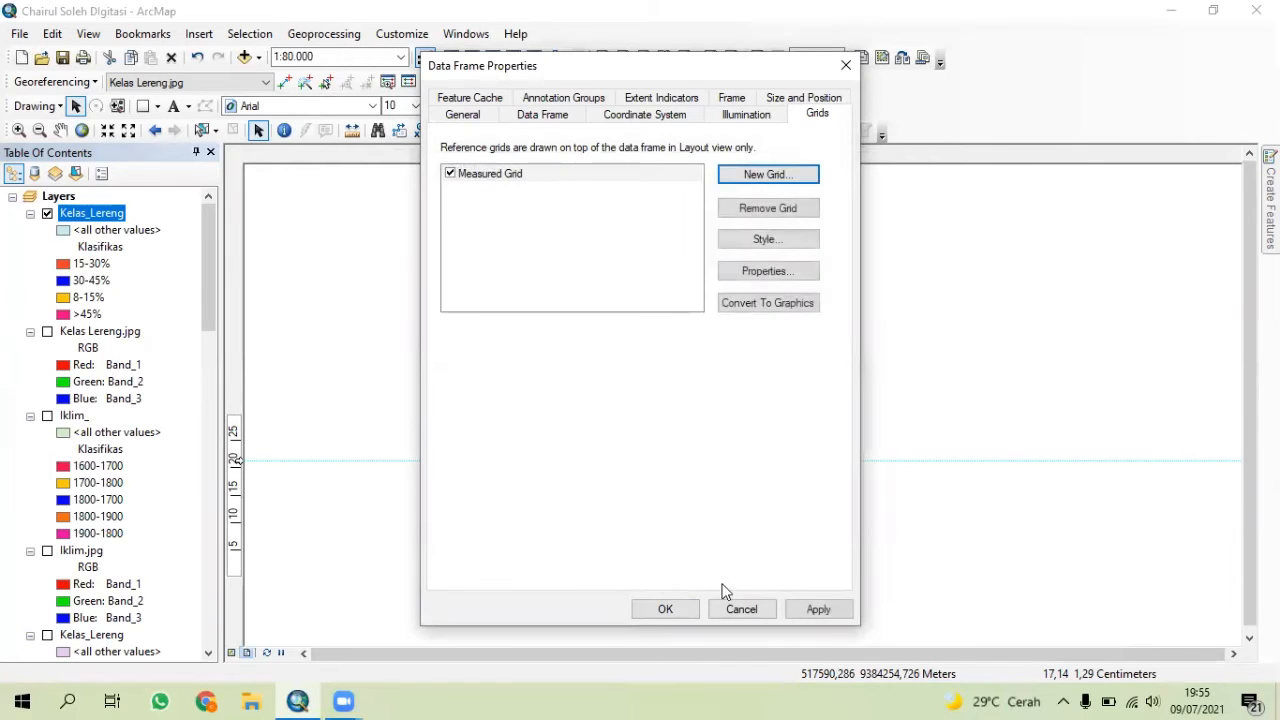
{"action": "left_click", "coordinate": [675, 614]}
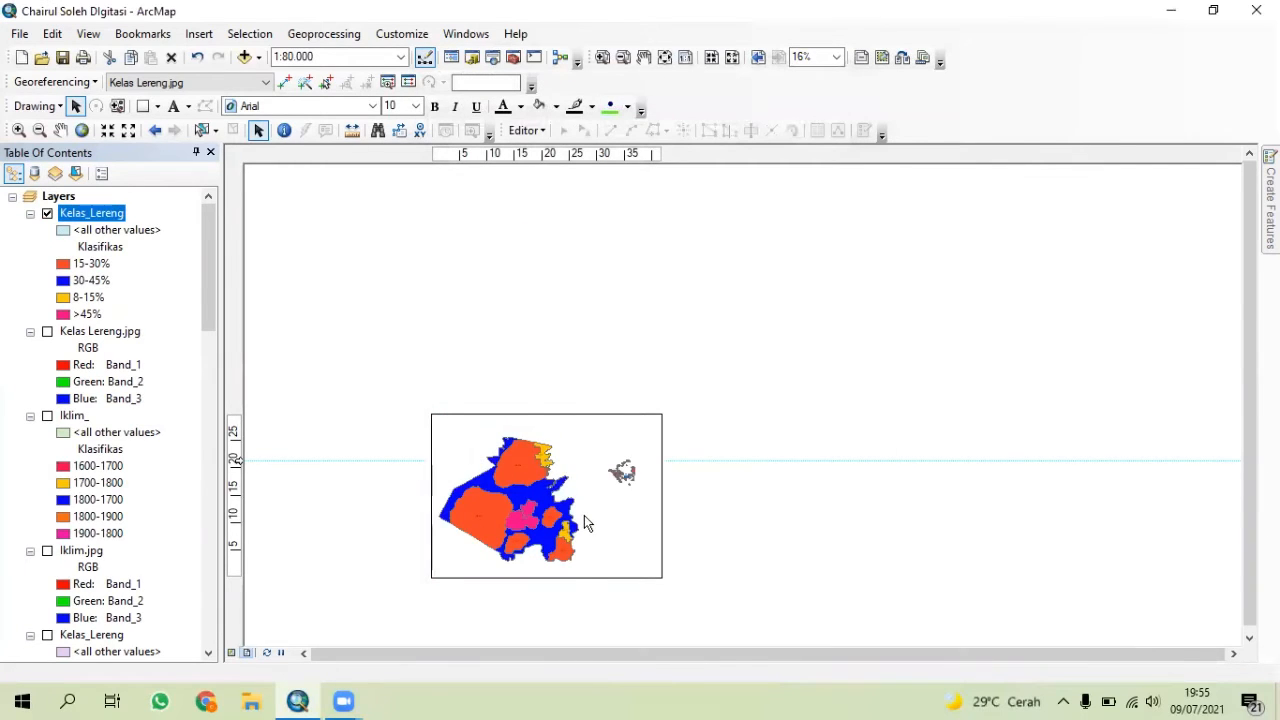
- Change the first line of the layout's title block to "PETA KELAS LERENG"
{"action": "scroll", "coordinate": [614, 540], "scroll_direction": "up", "scroll_amount": 4}
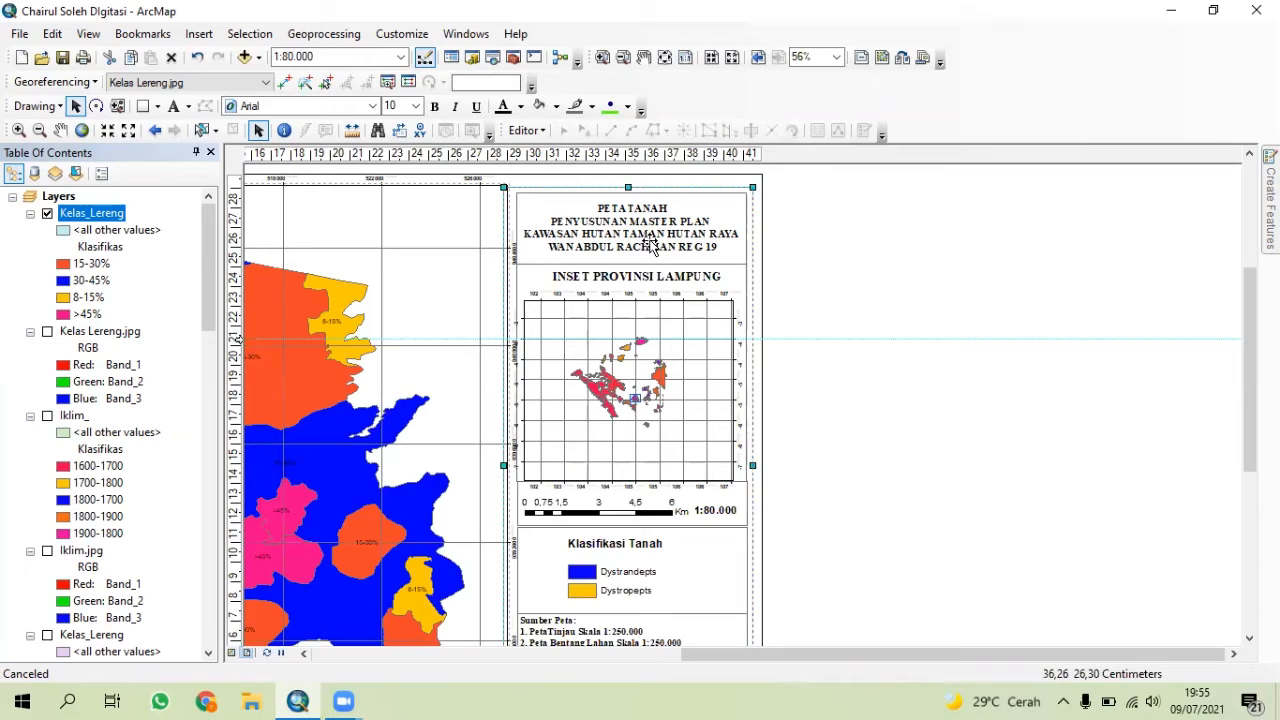
{"action": "left_click", "coordinate": [628, 236]}
{"action": "double_click", "coordinate": [628, 236]}
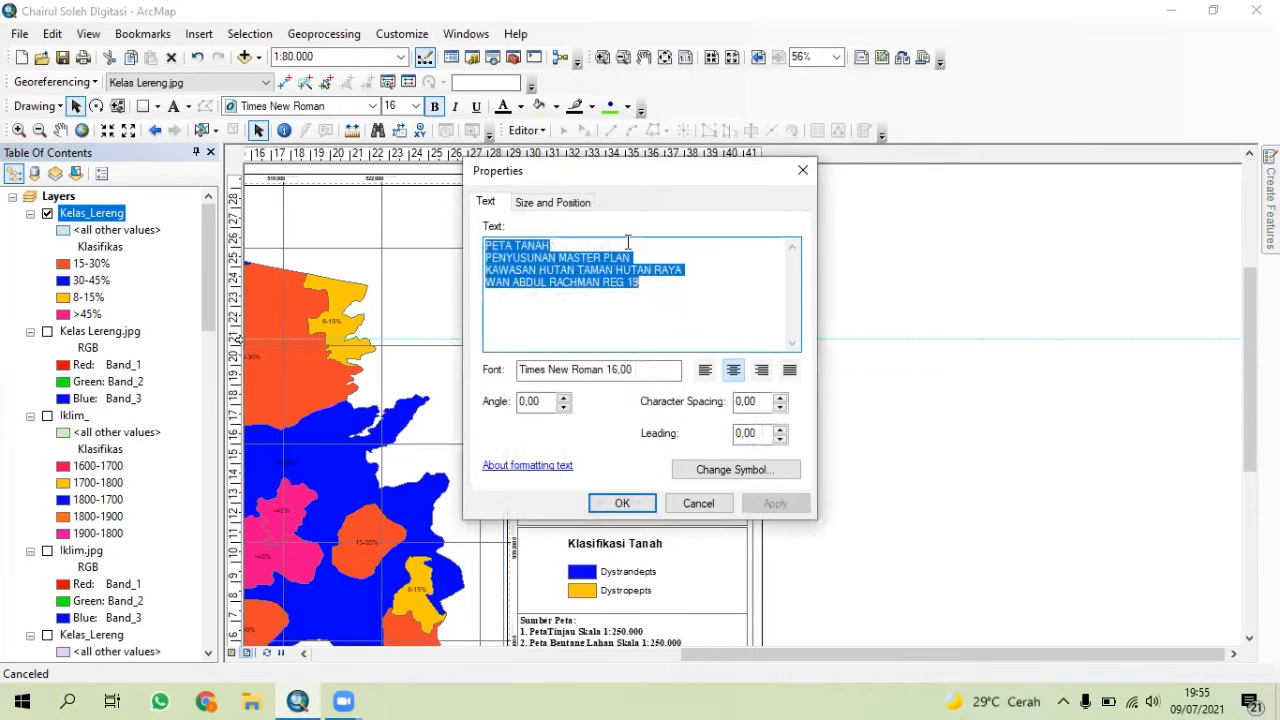
{"action": "left_click", "coordinate": [548, 246]}
{"action": "key", "text": "BackSpace"}
{"action": "key", "text": "BackSpace"}
{"action": "key", "text": "BackSpace"}
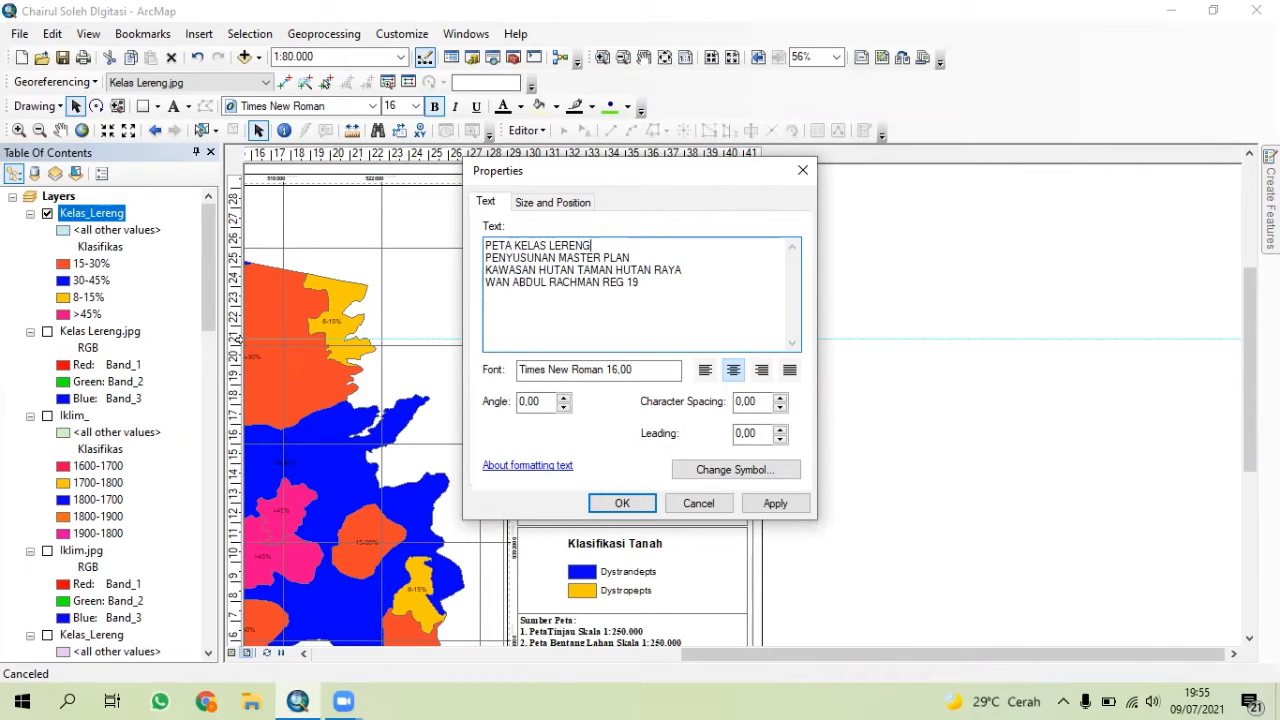
{"action": "left_click", "coordinate": [621, 503]}
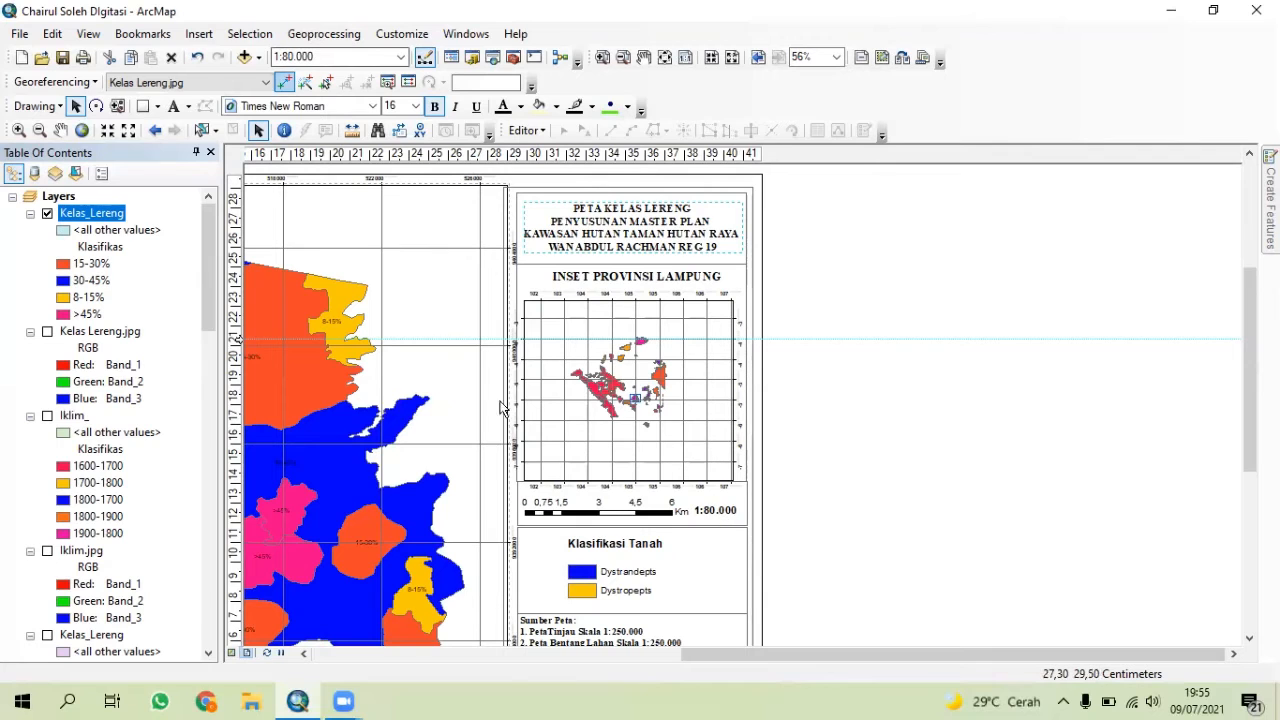
- Delete the old "Klasifikasi Tanah" legend from the layout
{"action": "left_click", "coordinate": [580, 572]}
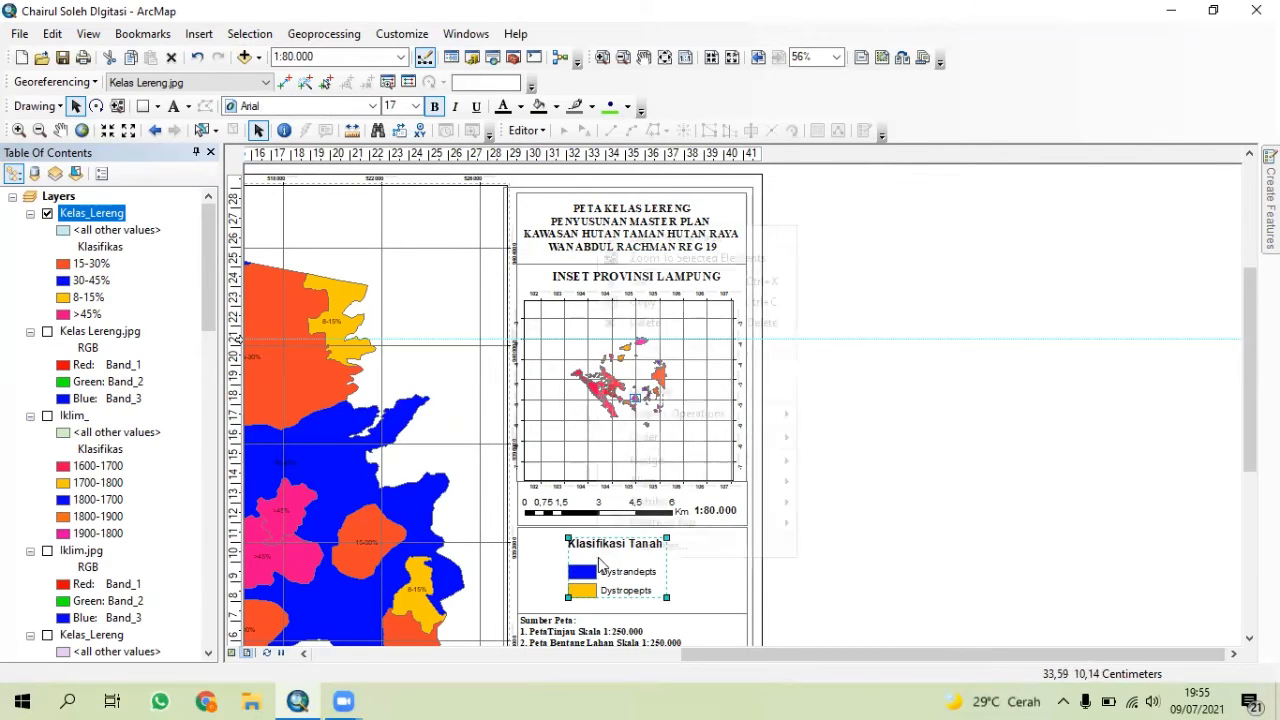
{"action": "right_click", "coordinate": [598, 558]}
{"action": "left_click", "coordinate": [664, 322]}
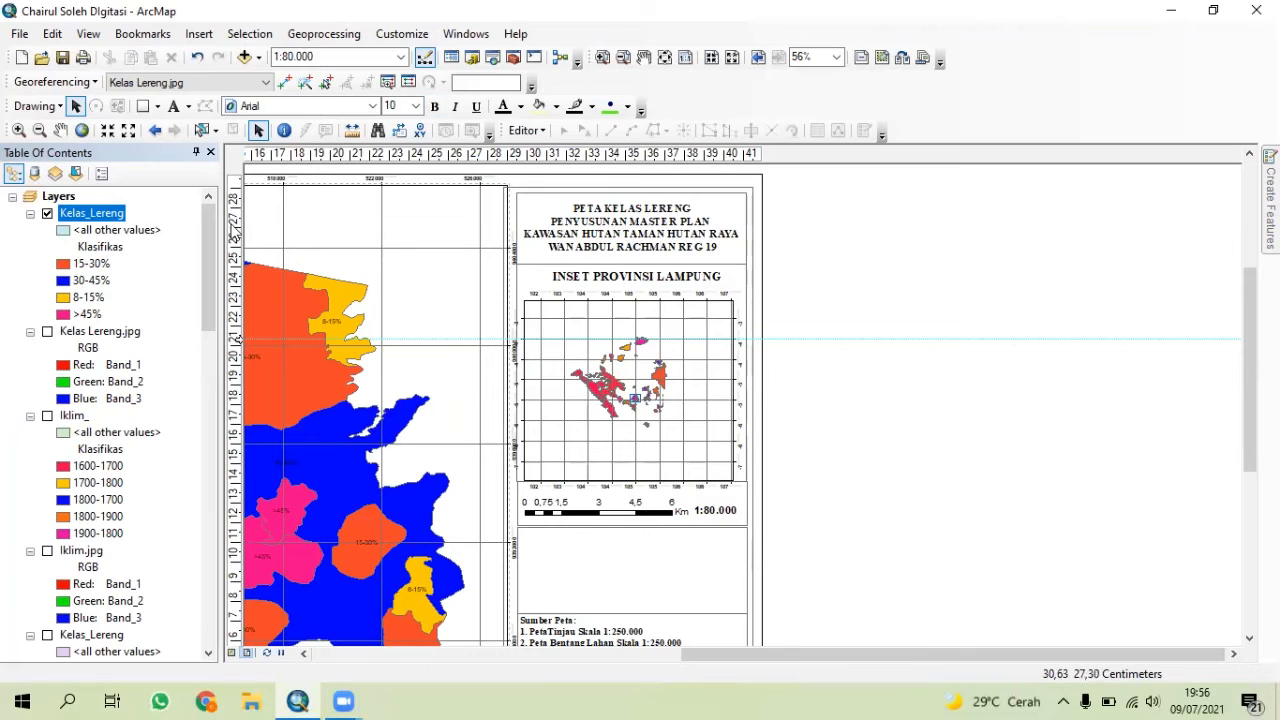
- Insert a one-column legend for the Kelas_Lereng layer with default settings and move it outside the page's right edge
{"action": "left_click", "coordinate": [199, 33]}
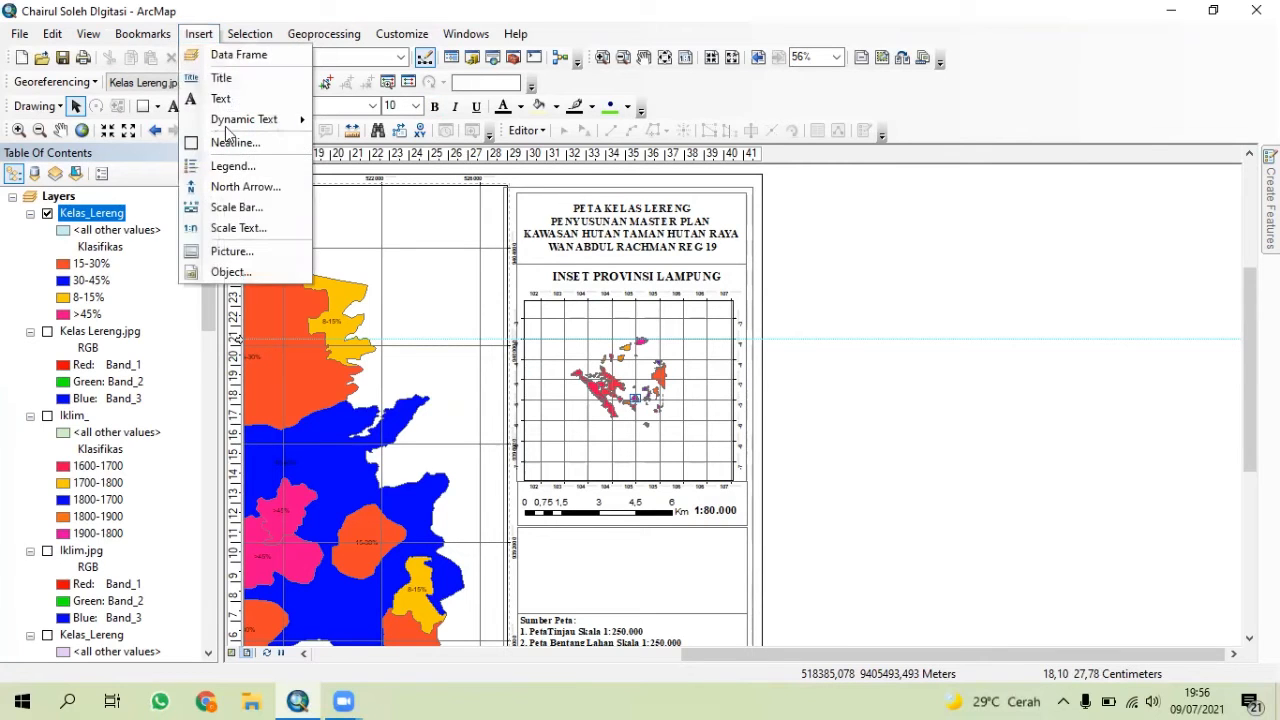
{"action": "left_click", "coordinate": [280, 162]}
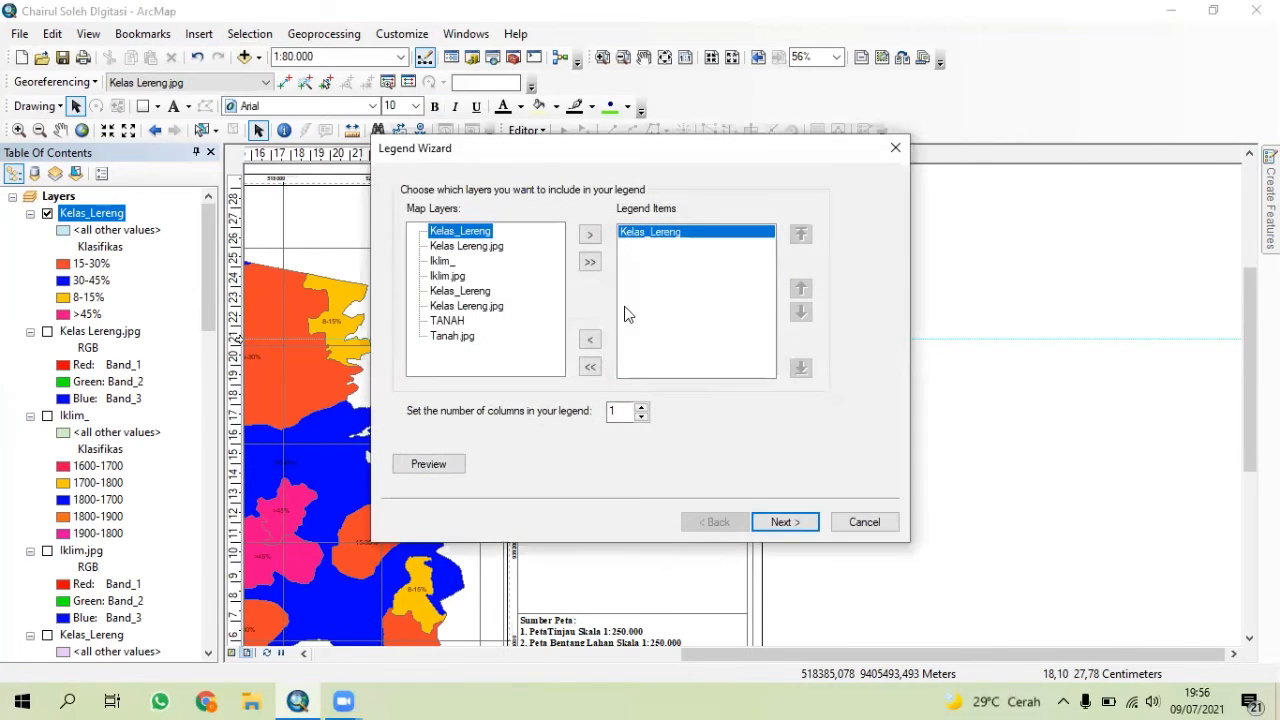
{"action": "left_click", "coordinate": [800, 510]}
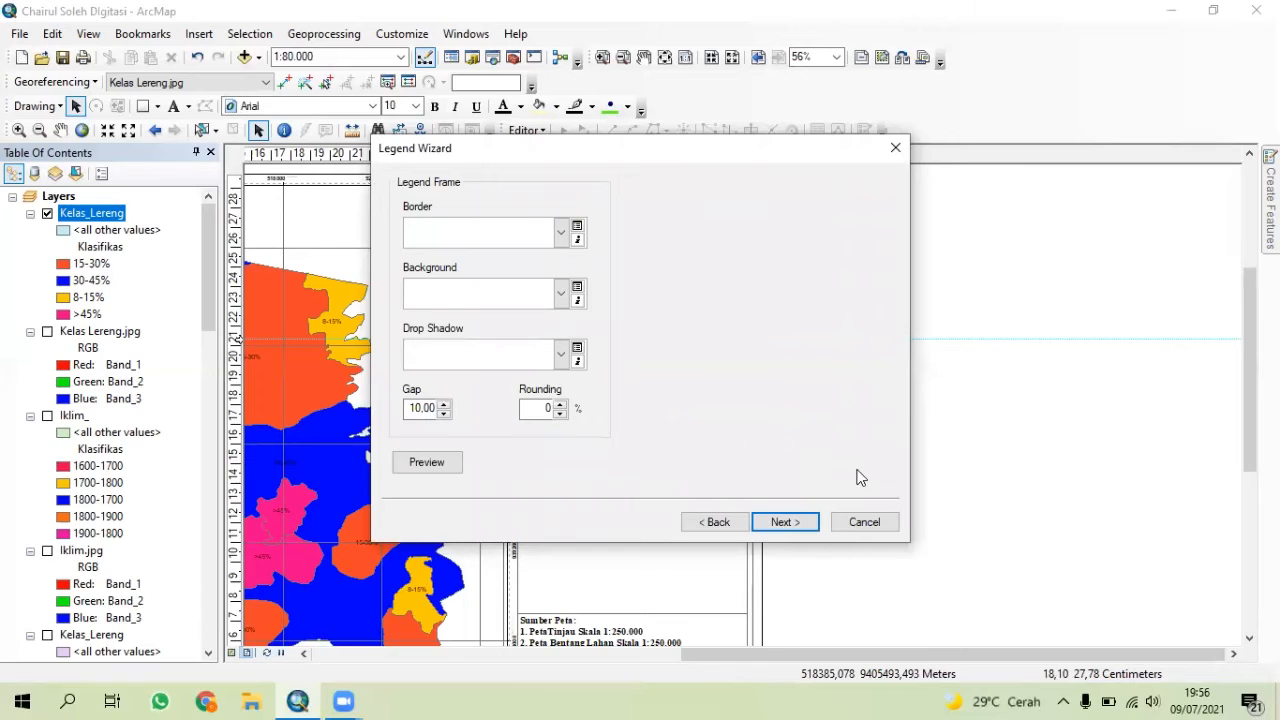
{"action": "left_click", "coordinate": [720, 523]}
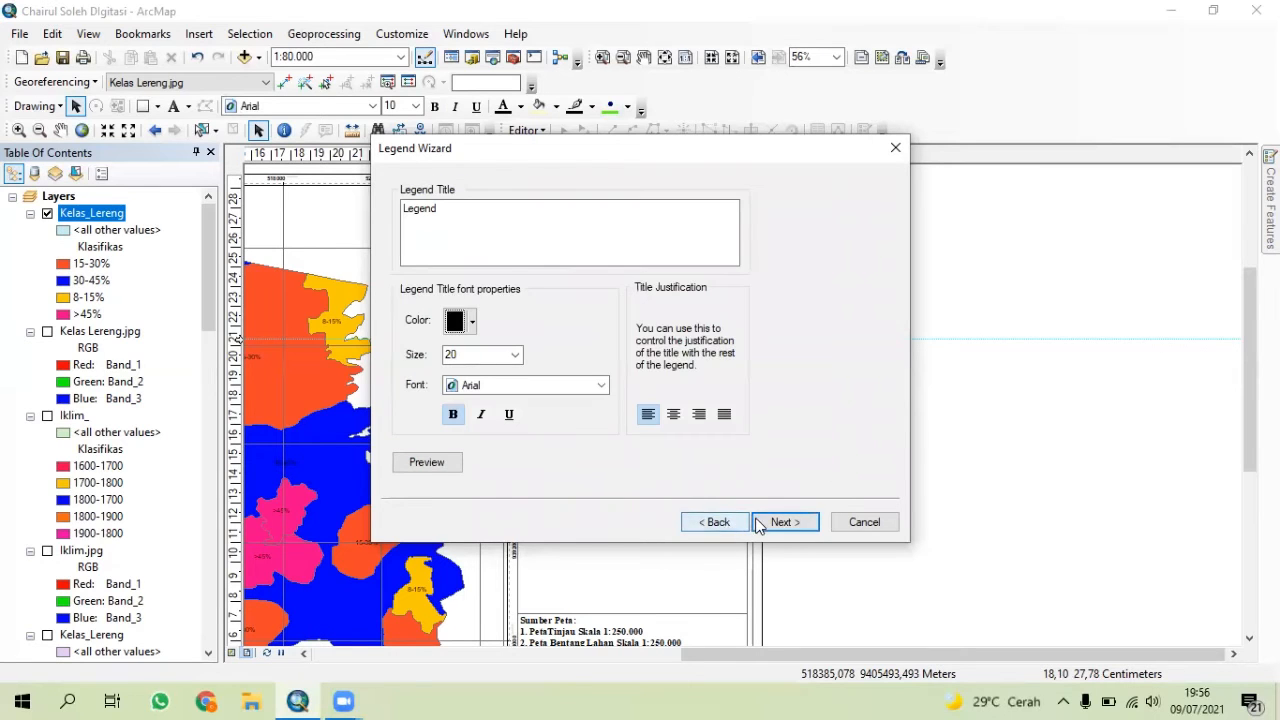
{"action": "left_click", "coordinate": [776, 522]}
{"action": "left_click", "coordinate": [773, 523]}
{"action": "left_click", "coordinate": [774, 522]}
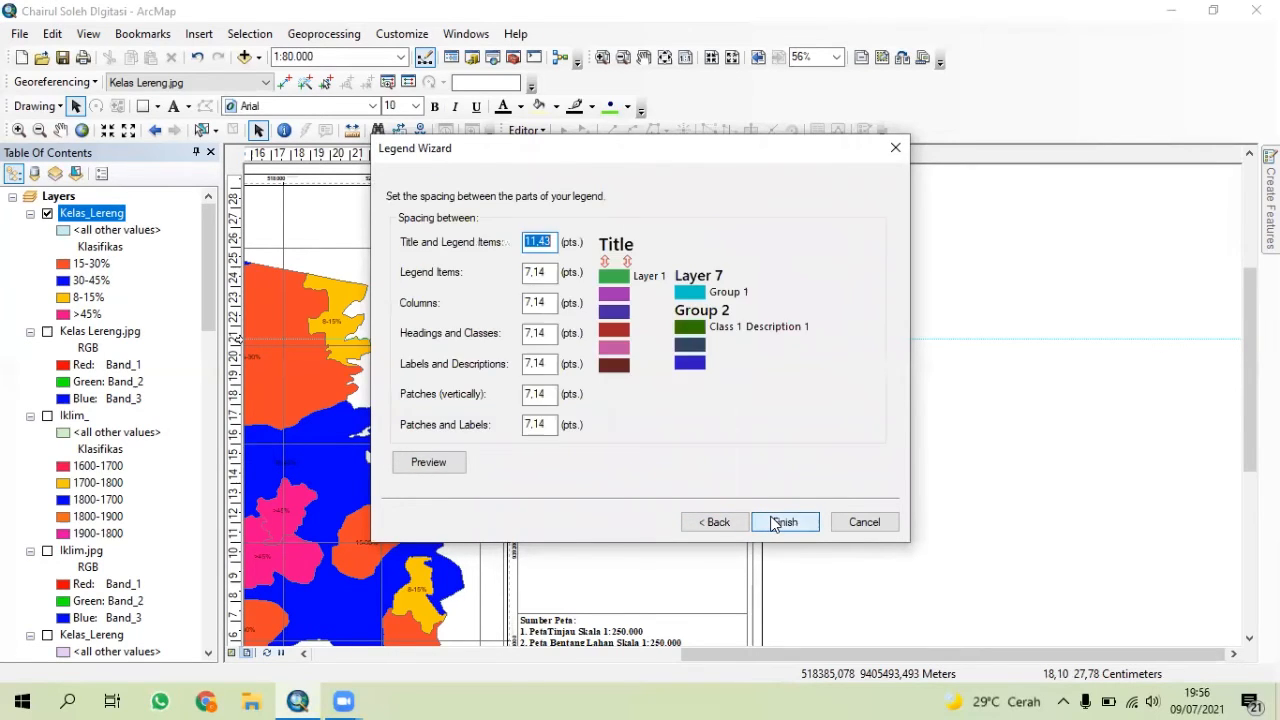
{"action": "left_click", "coordinate": [777, 521]}
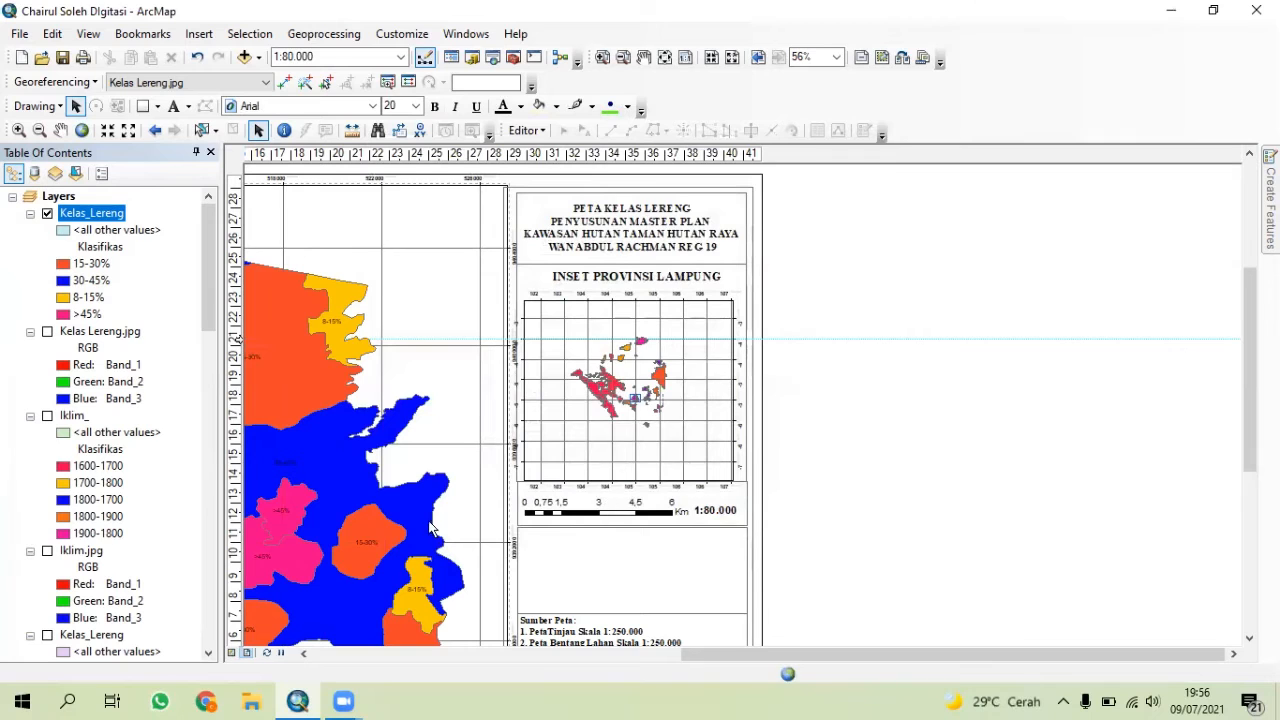
{"action": "left_click_drag", "start_coordinate": [692, 444], "coordinate": [875, 512]}
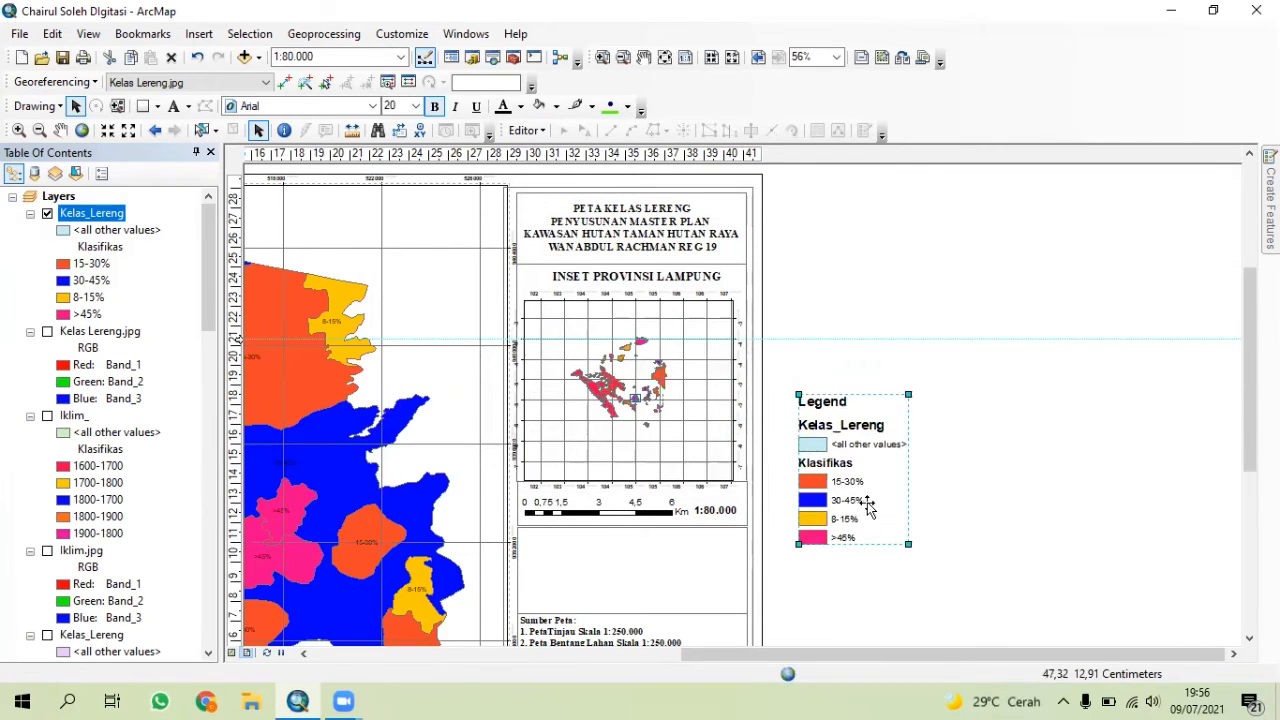
- Convert the new Kelas_Lereng legend to graphics and ungroup it into individual elements
{"action": "right_click", "coordinate": [868, 512]}
{"action": "left_click", "coordinate": [920, 292]}
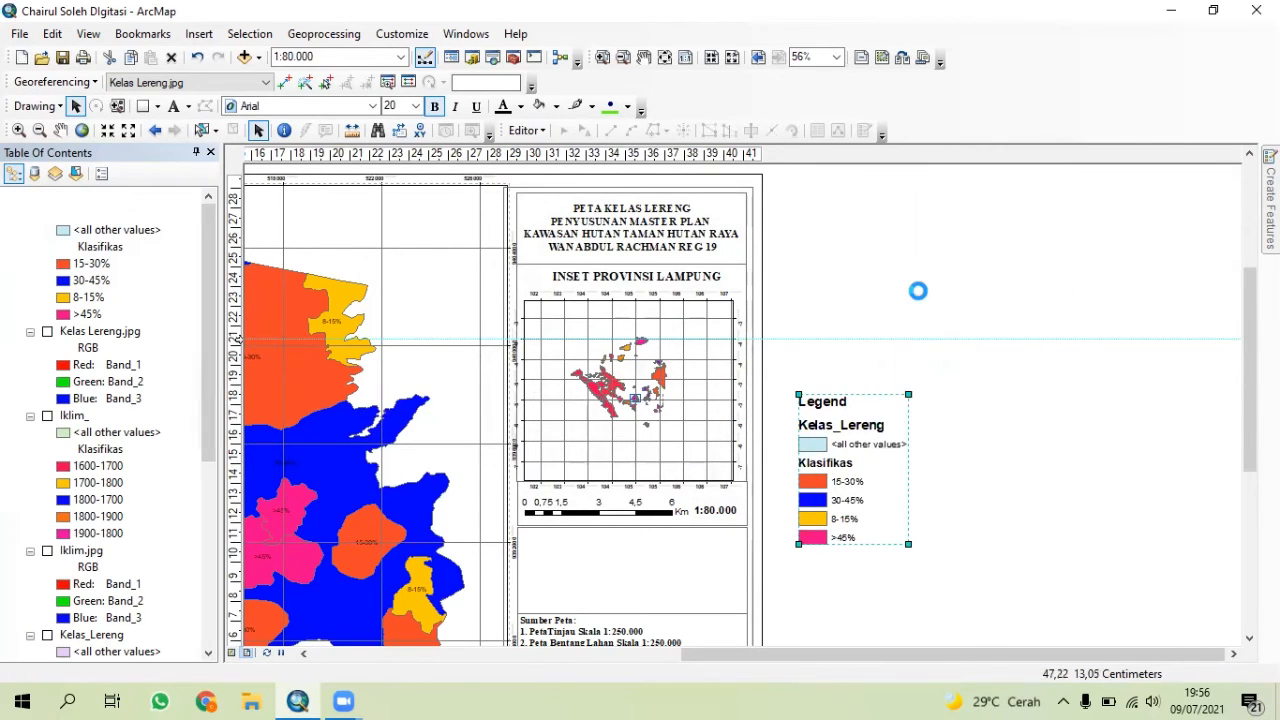
{"action": "right_click", "coordinate": [858, 470]}
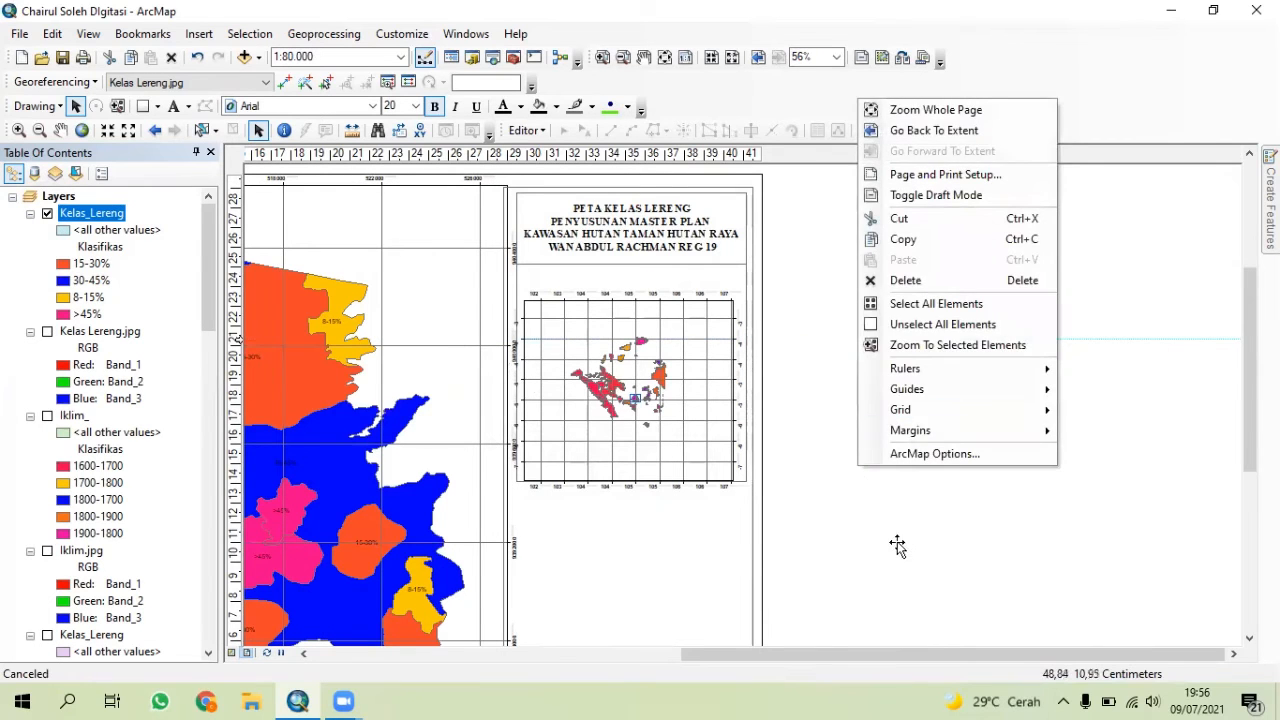
{"action": "key", "text": "Escape"}
{"action": "scroll", "coordinate": [873, 548], "scroll_direction": "up", "scroll_amount": 5}
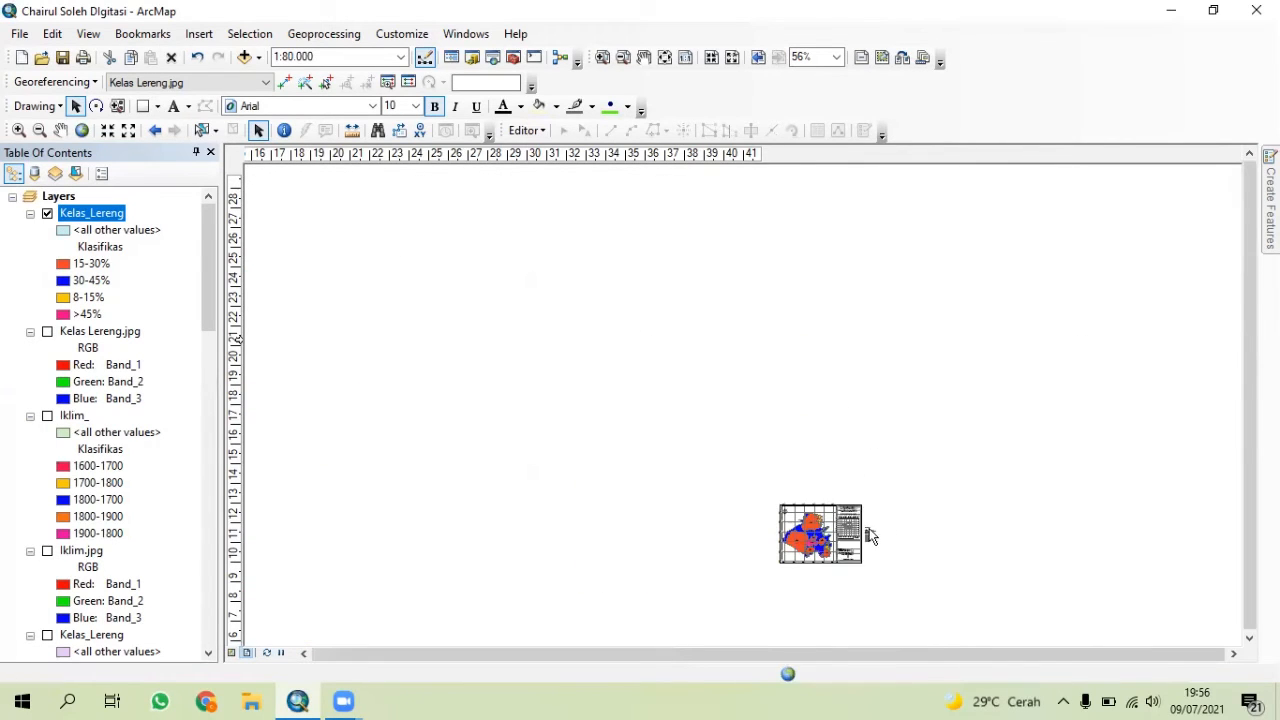
{"action": "scroll", "coordinate": [869, 538], "scroll_direction": "down", "scroll_amount": 5}
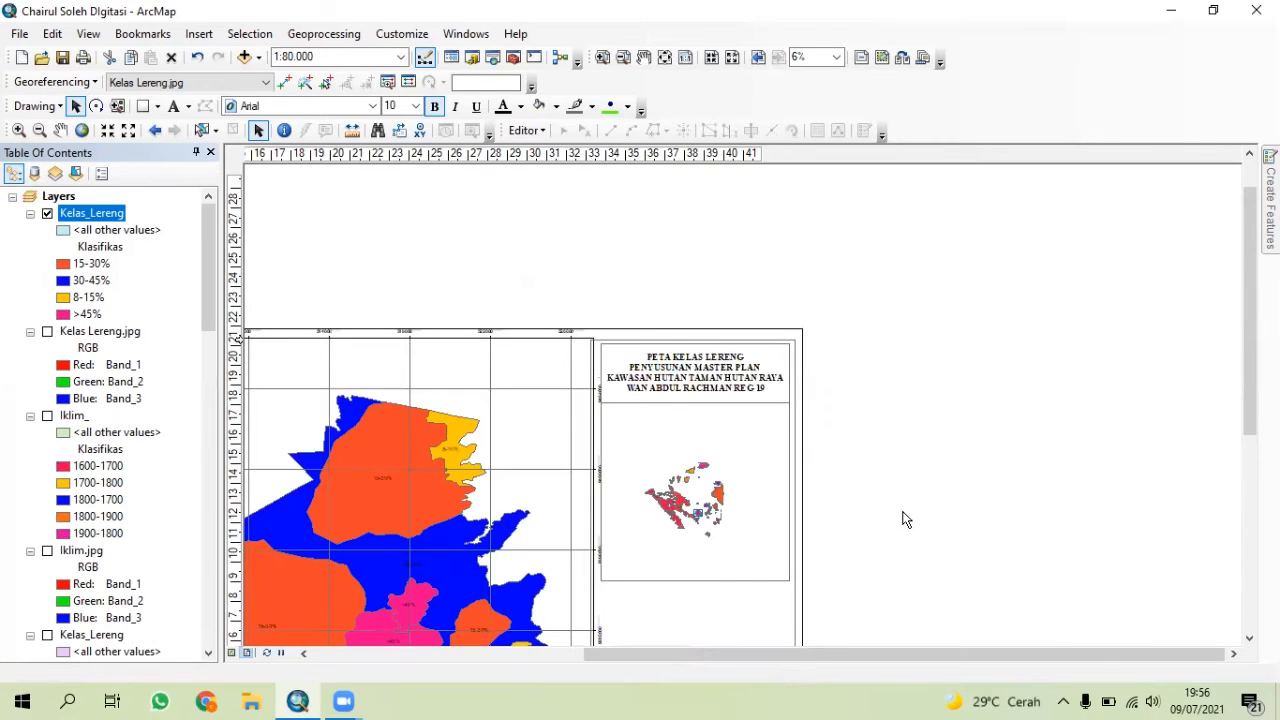
{"action": "scroll", "coordinate": [894, 523], "scroll_direction": "down", "scroll_amount": 5}
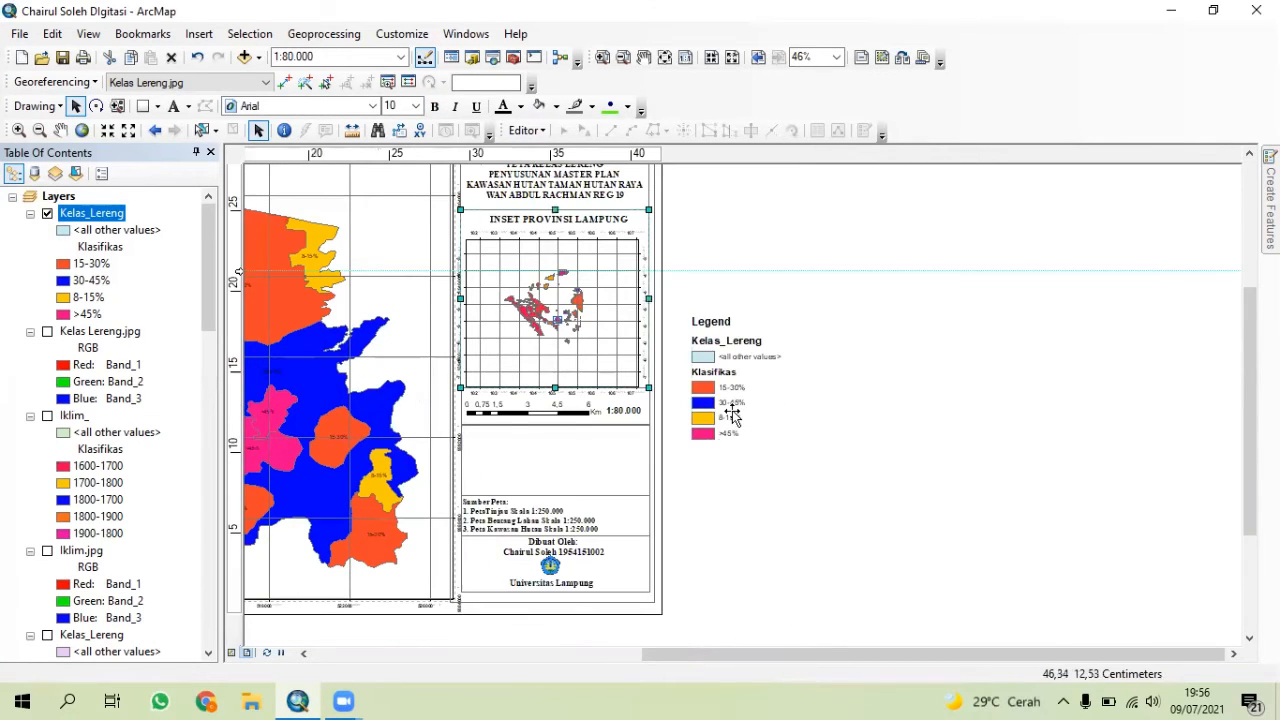
{"action": "left_click", "coordinate": [728, 422]}
{"action": "right_click", "coordinate": [731, 412]}
{"action": "left_click", "coordinate": [782, 244]}
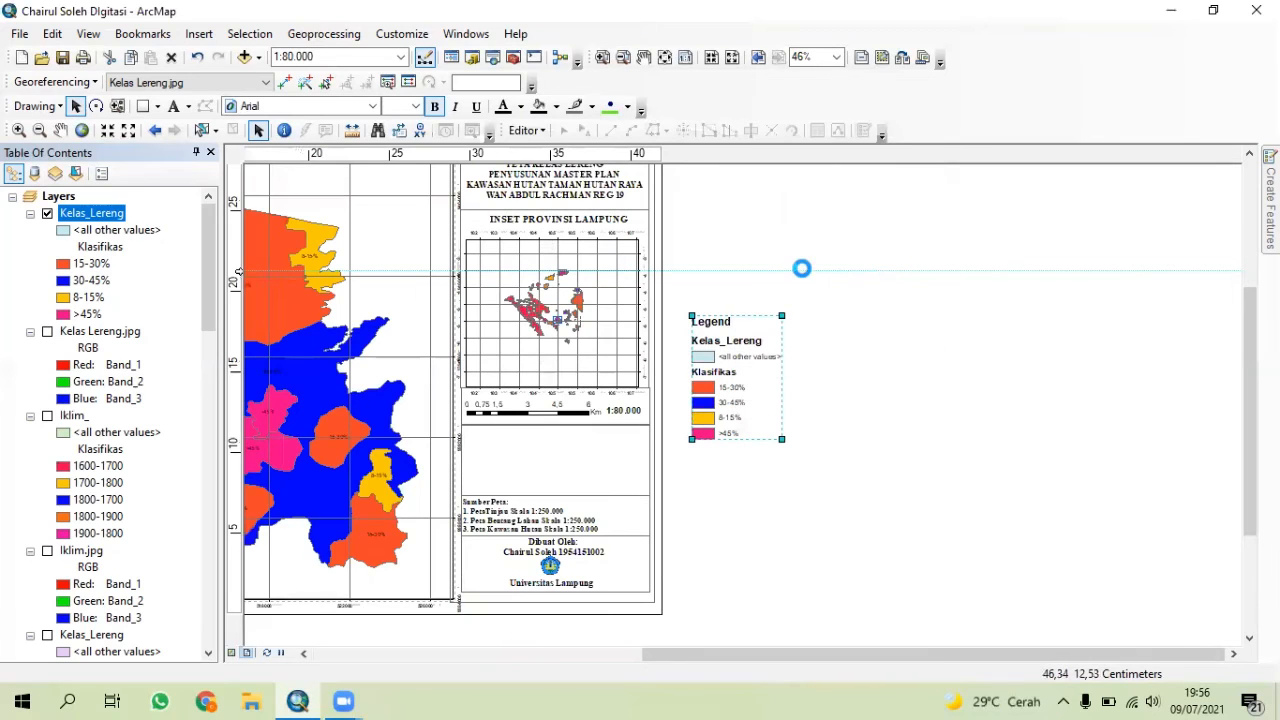
{"action": "right_click", "coordinate": [760, 367]}
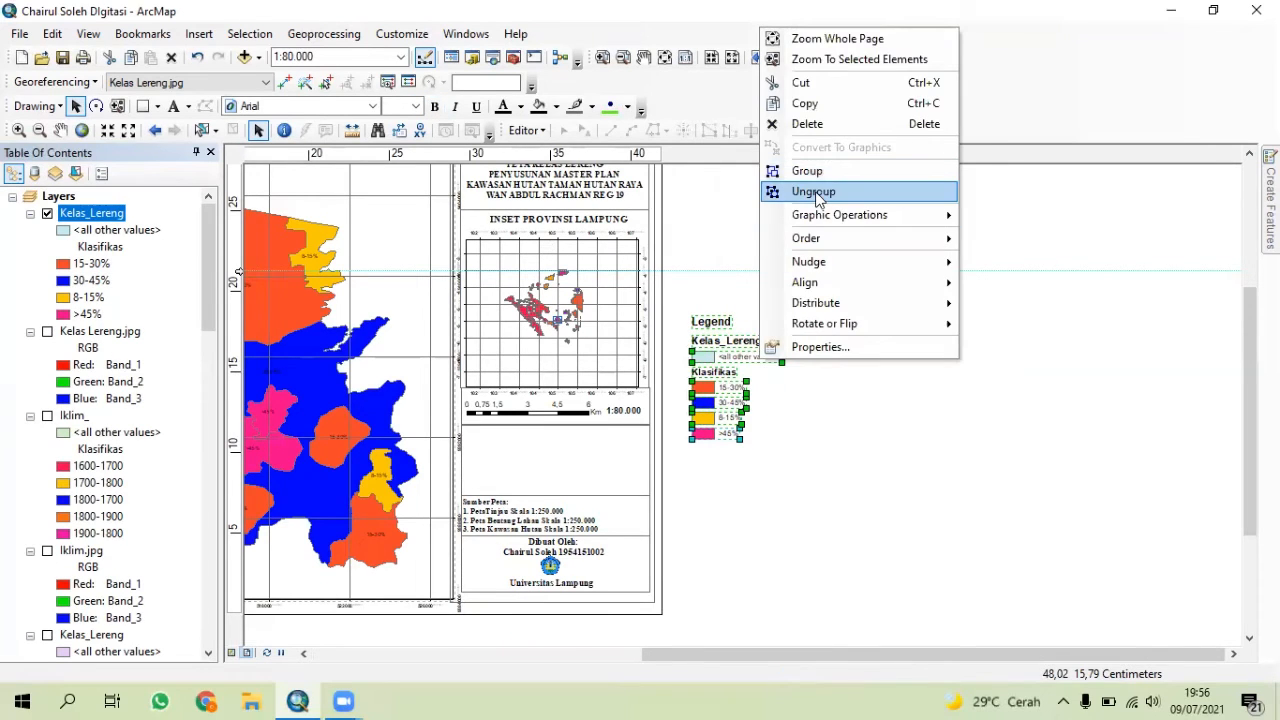
{"action": "left_click", "coordinate": [815, 191]}
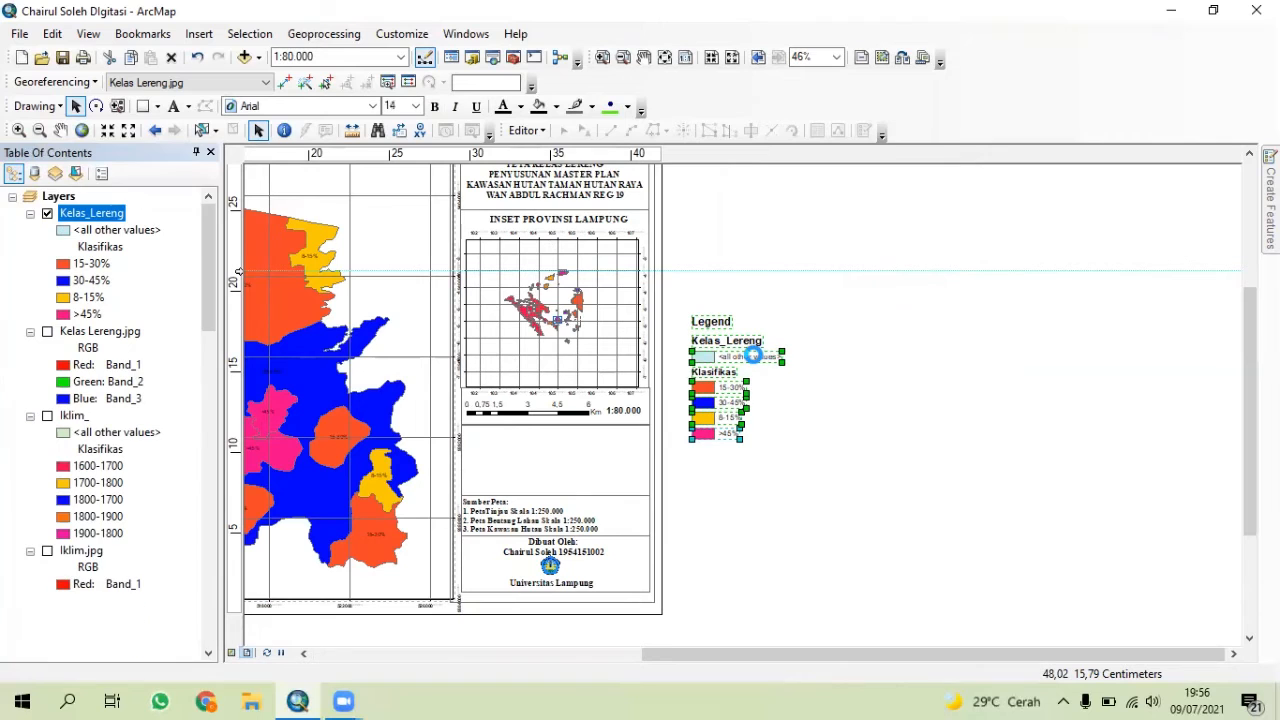
- Delete the "Legend" heading and the "<all other values>" color patch and label from the ungrouped legend
{"action": "left_click", "coordinate": [719, 327]}
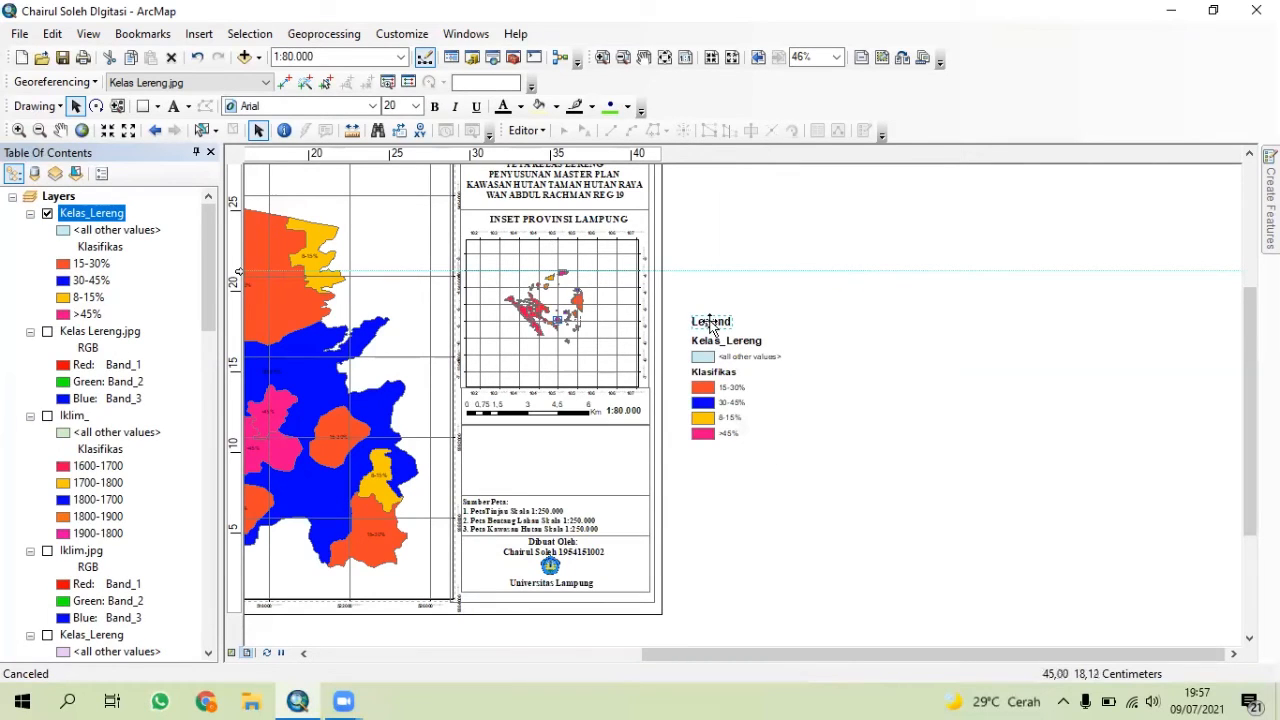
{"action": "key", "text": "ctrl+b"}
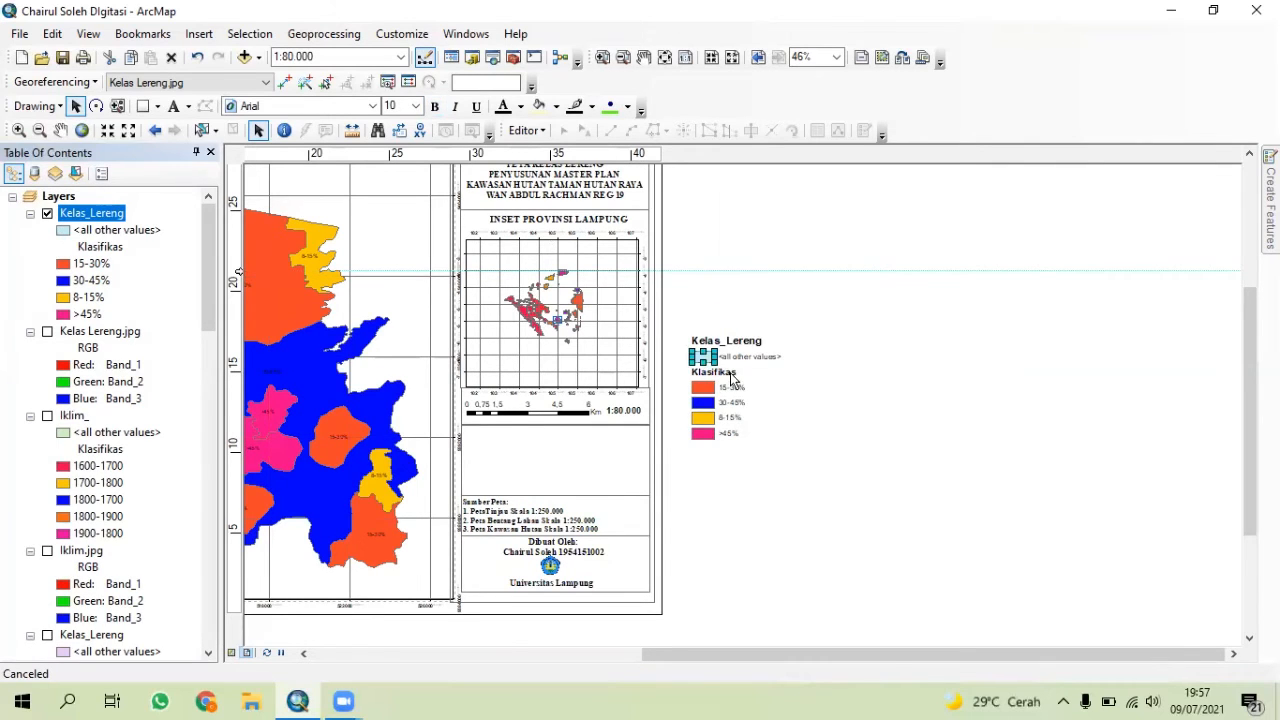
{"action": "key", "text": "Delete"}
{"action": "left_click", "coordinate": [730, 360]}
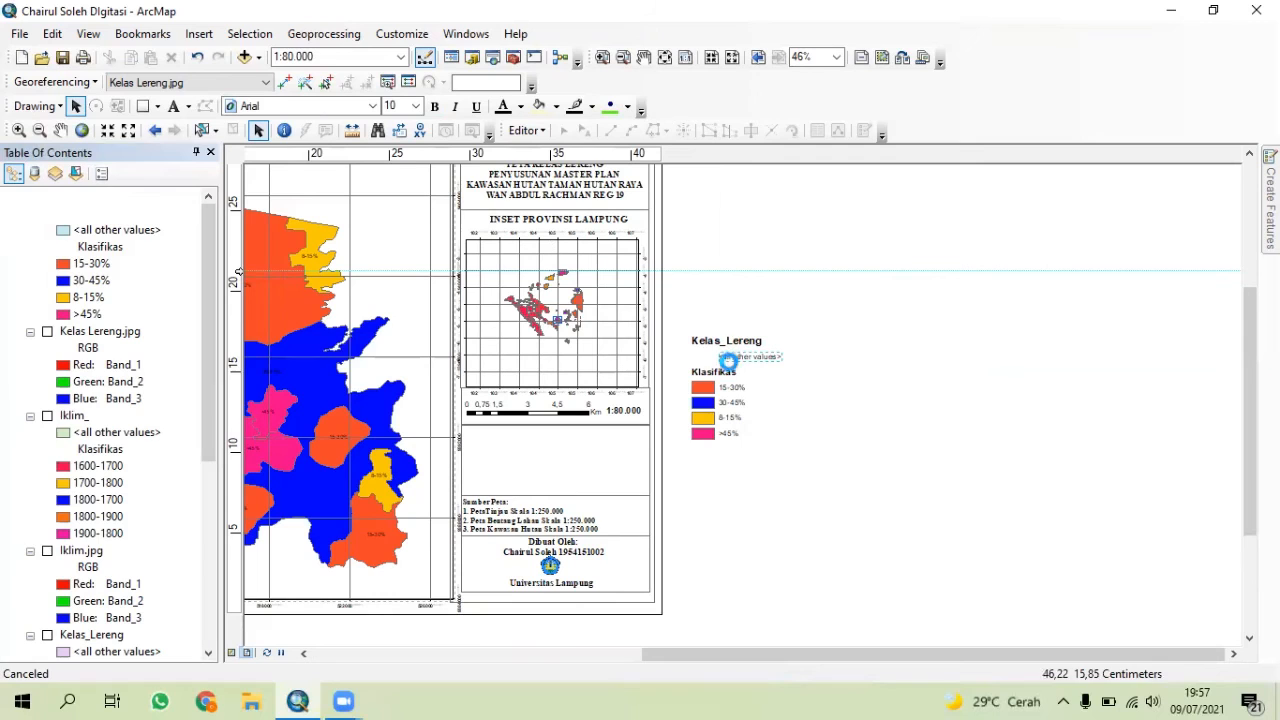
{"action": "key", "text": "Delete"}
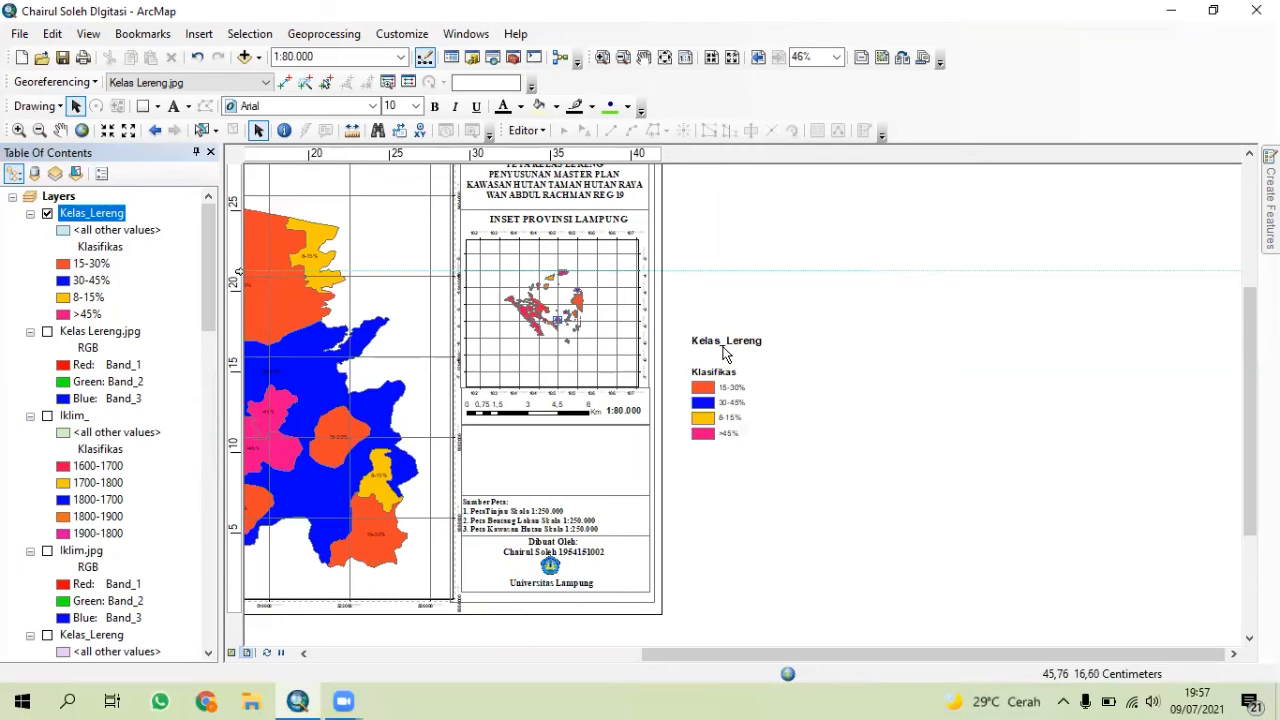
- Delete the "Kelas_Lereng" heading and place the "Klasifikas" heading, reworded as "Klasifikasi Kelas Lereng", in the box above the map sources
{"action": "left_click", "coordinate": [725, 348]}
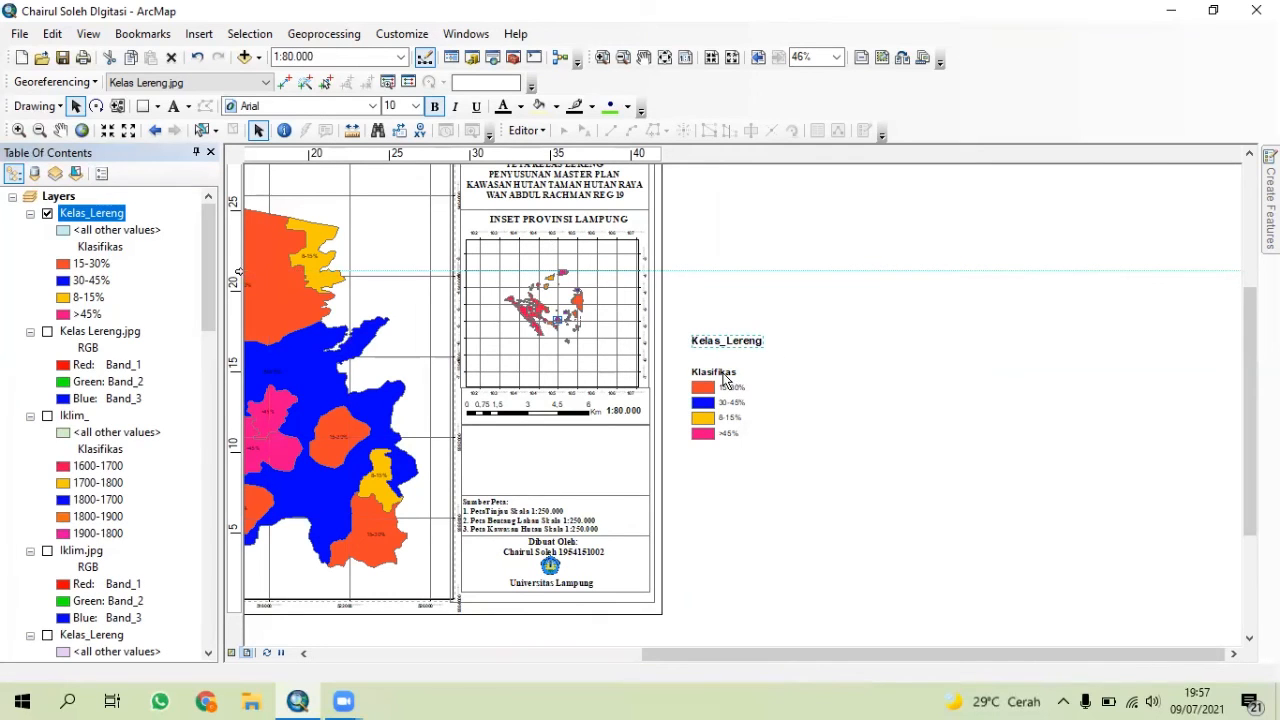
{"action": "left_click", "coordinate": [726, 378]}
{"action": "double_click", "coordinate": [726, 378]}
{"action": "left_click", "coordinate": [572, 257]}
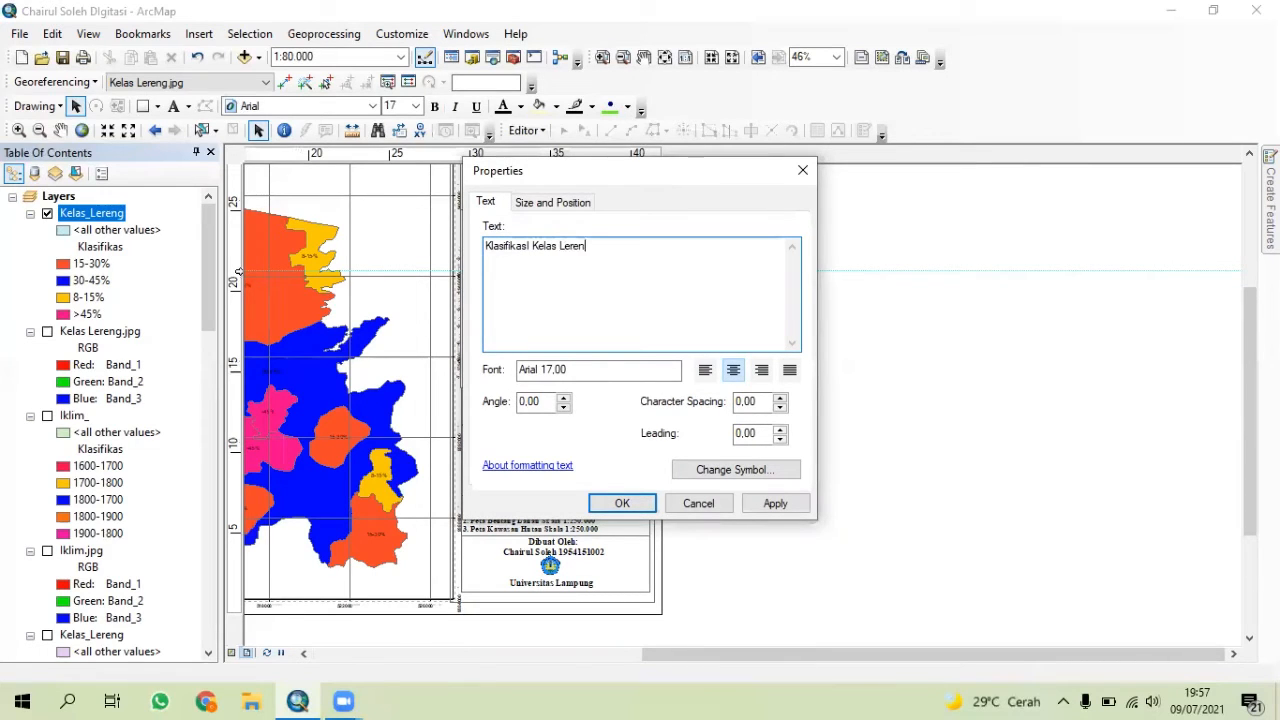
{"action": "left_click", "coordinate": [620, 503]}
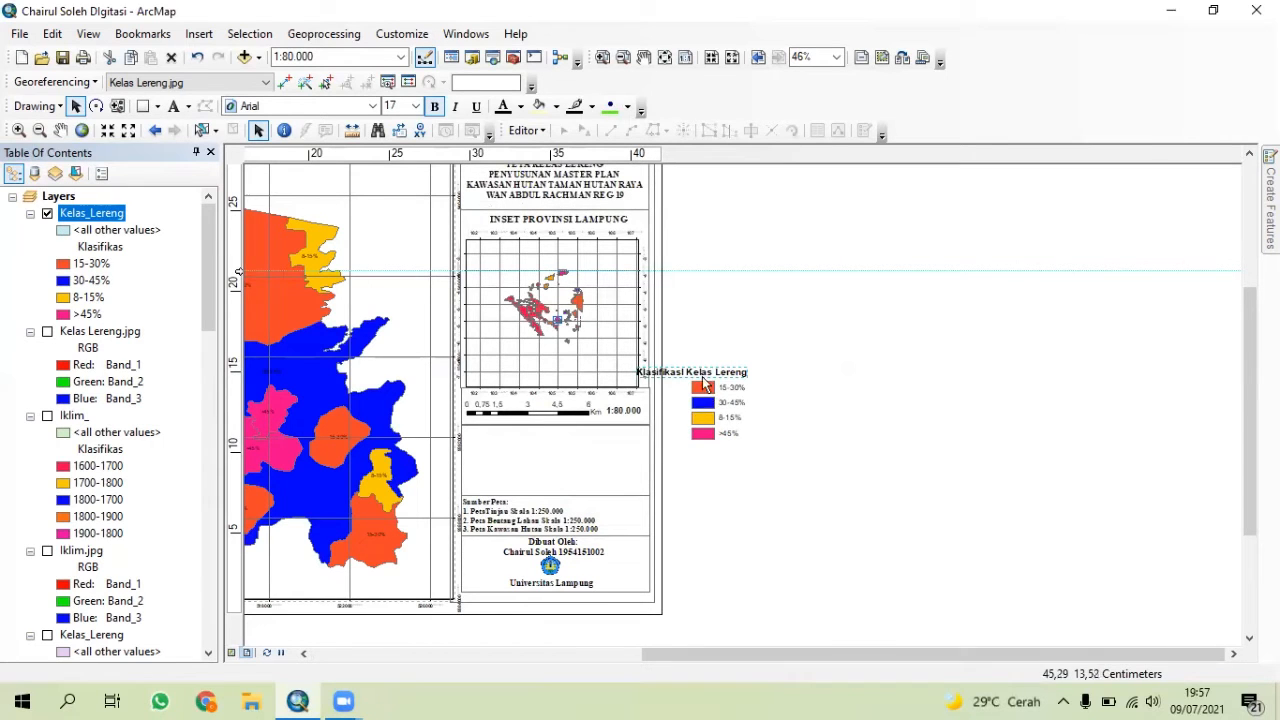
{"action": "left_click_drag", "start_coordinate": [705, 378], "coordinate": [568, 436]}
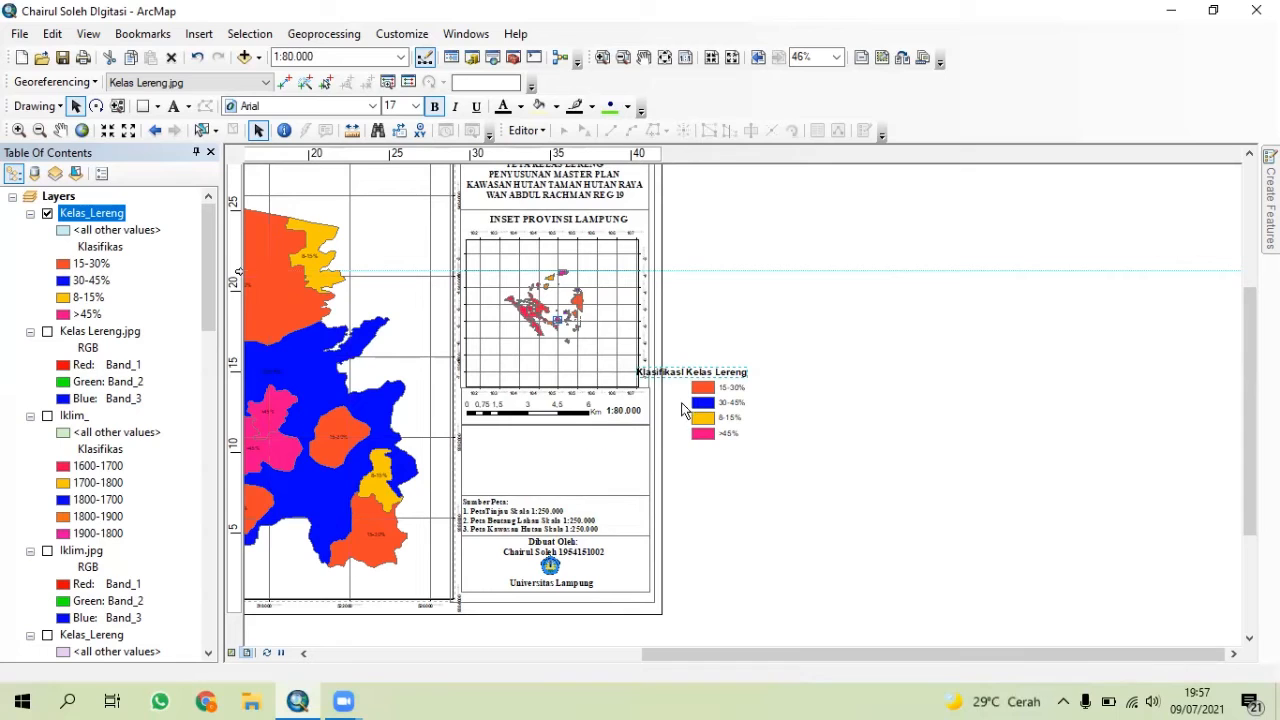
- Group the 8-15% and >45% legend entries and move the group under the "Klasifikasi Kelas Lereng" title
{"action": "left_click_drag", "start_coordinate": [685, 413], "coordinate": [749, 445]}
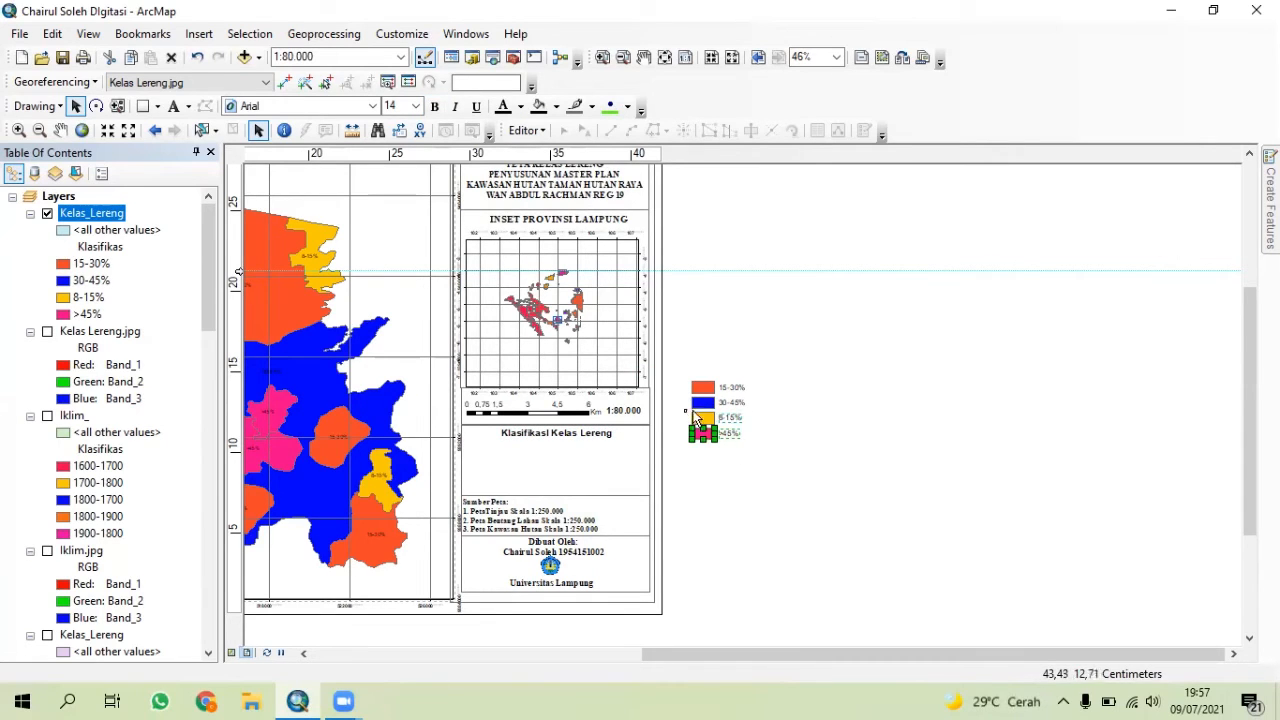
{"action": "right_click", "coordinate": [703, 434]}
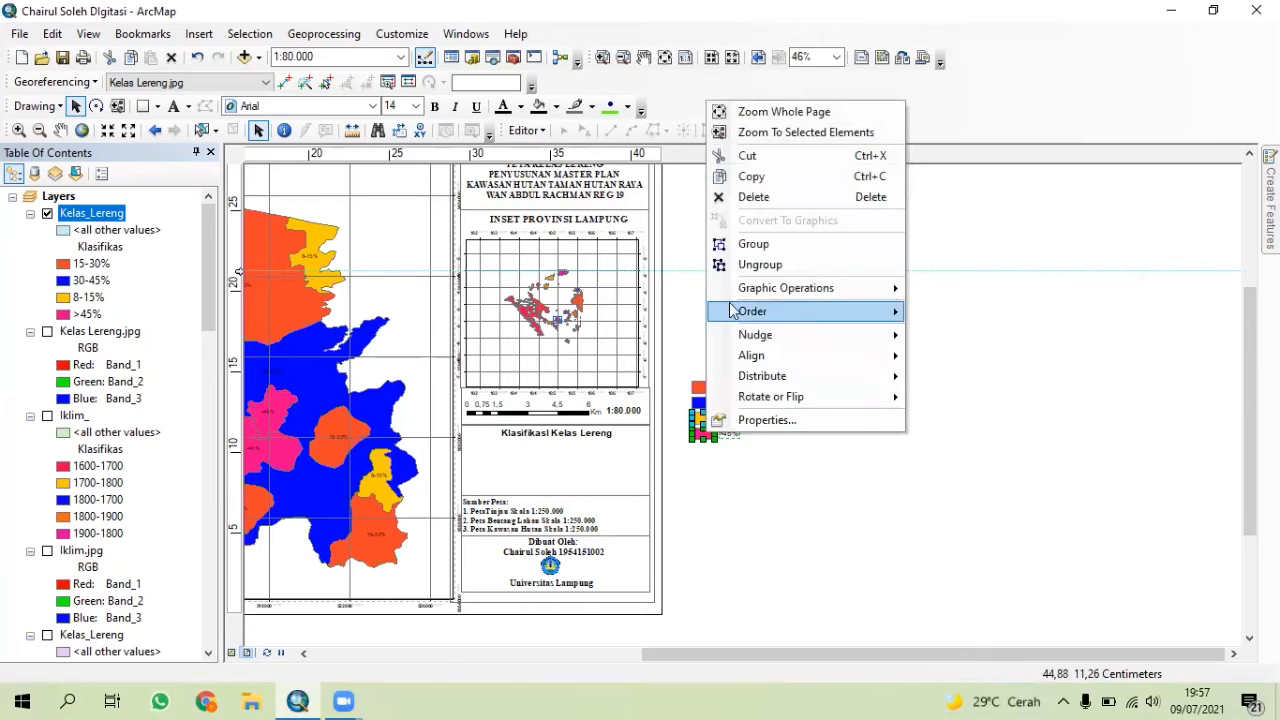
{"action": "left_click", "coordinate": [738, 243]}
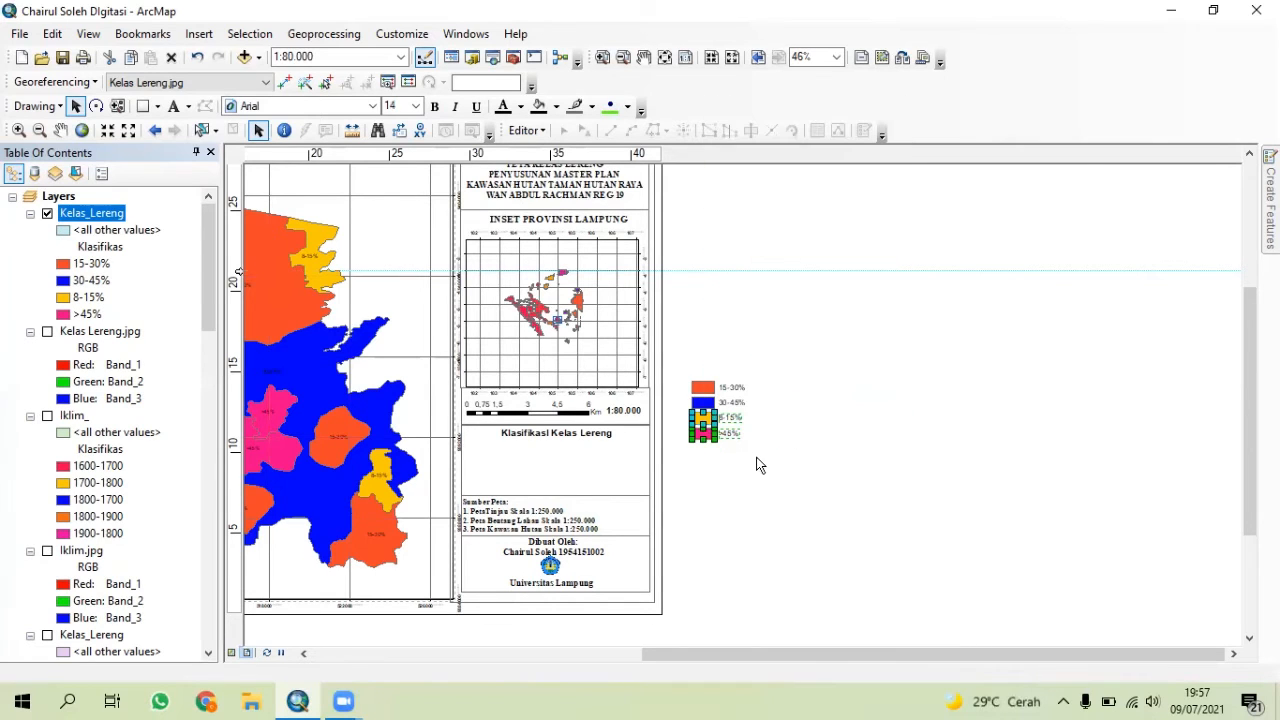
{"action": "left_click_drag", "start_coordinate": [713, 426], "coordinate": [507, 474]}
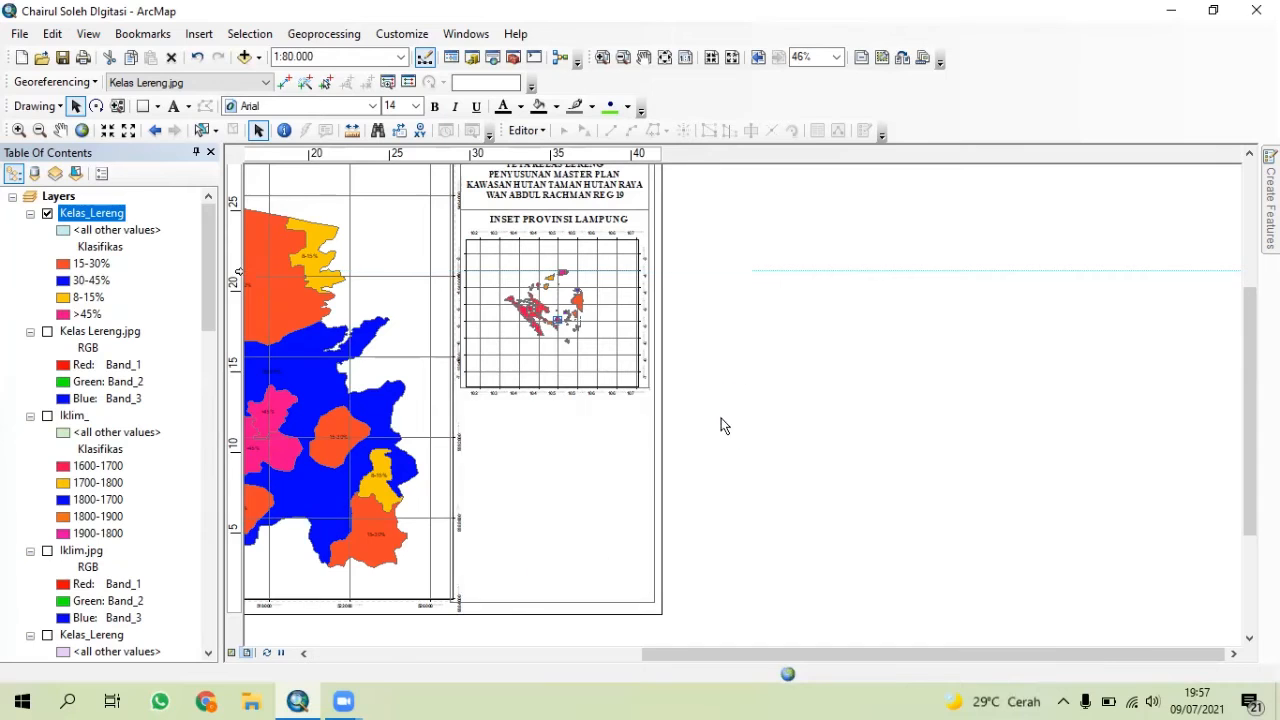
- Group the 15-30% and 30-45% legend entries and place them in the legend box beside the 8-15% and >45% group
{"action": "left_click_drag", "start_coordinate": [738, 416], "coordinate": [684, 372]}
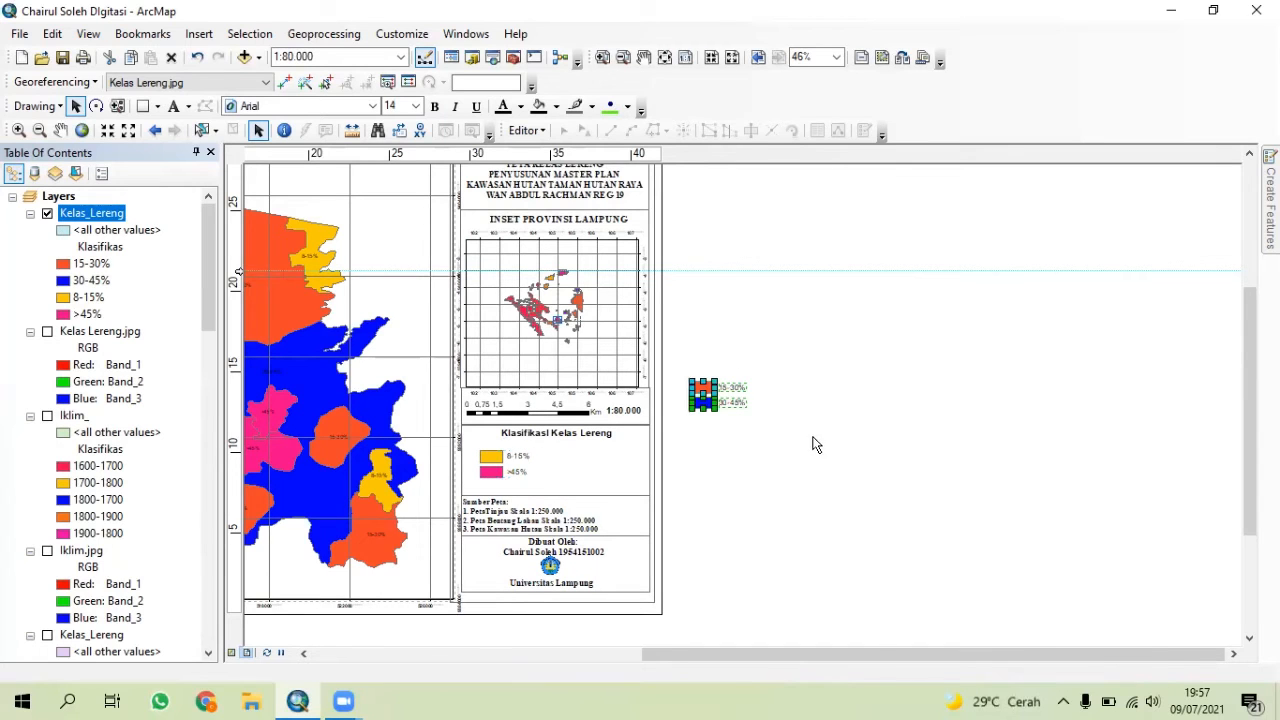
{"action": "right_click", "coordinate": [713, 393]}
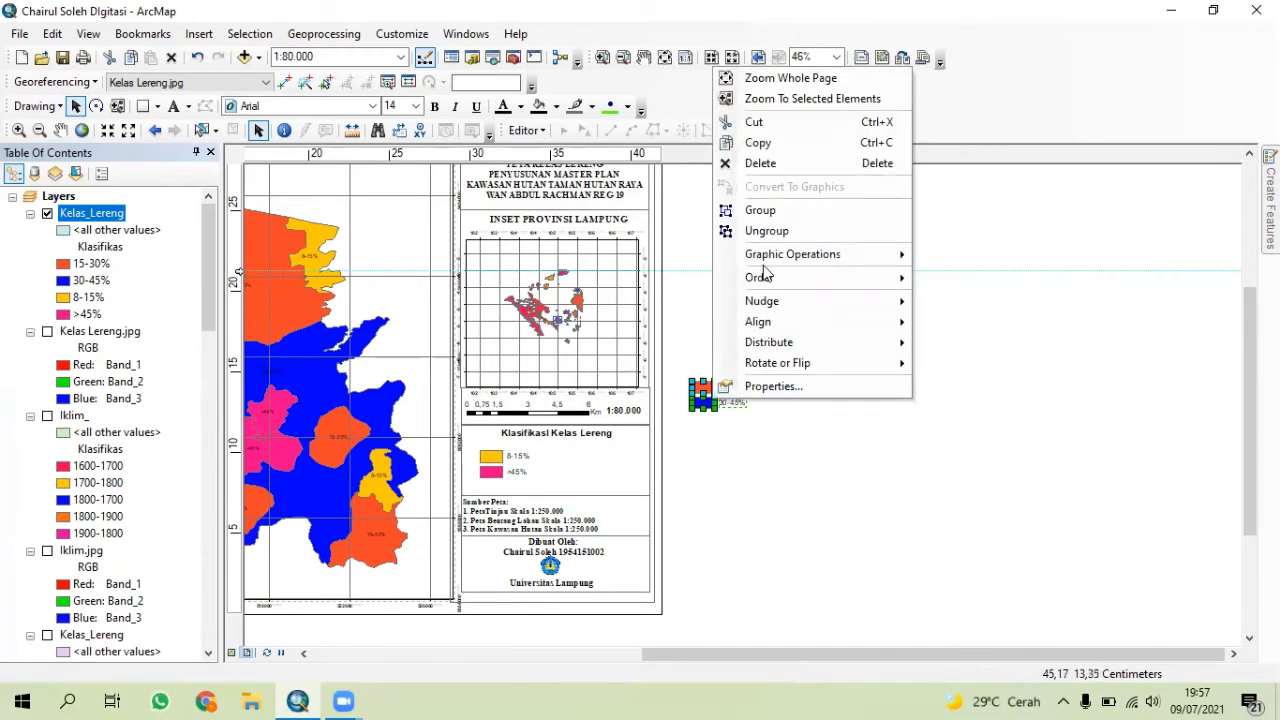
{"action": "left_click", "coordinate": [755, 210]}
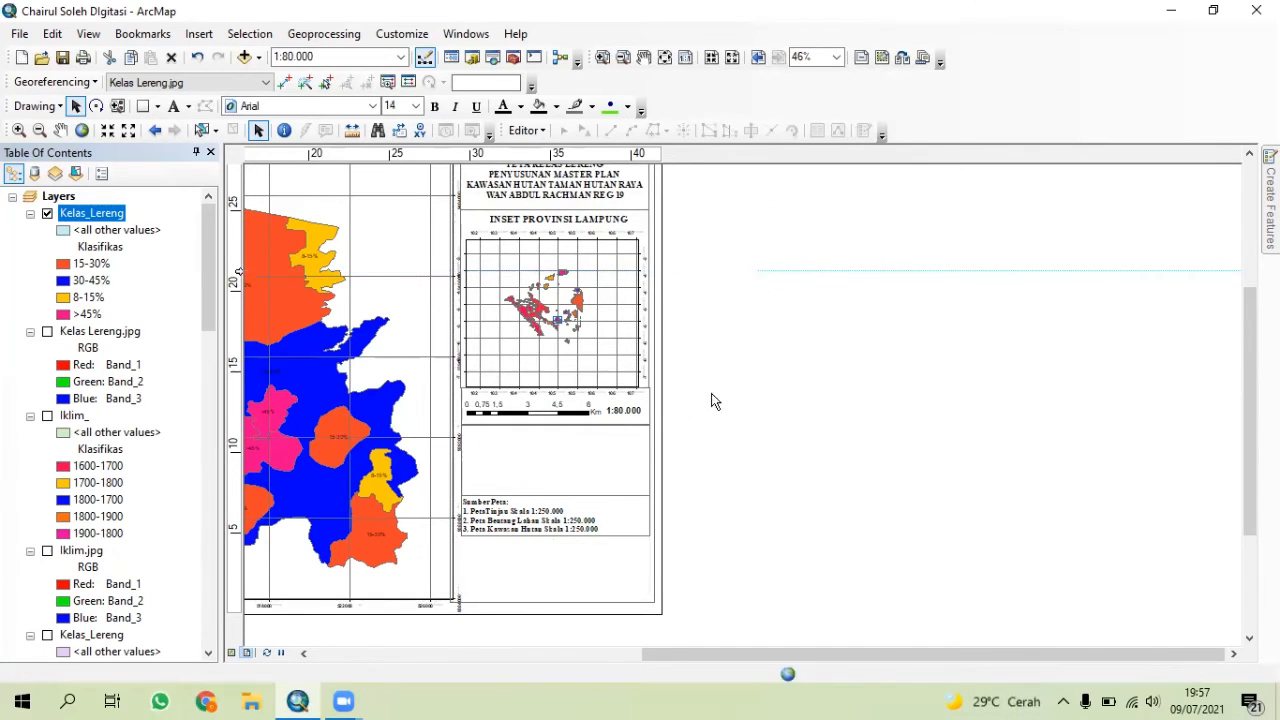
{"action": "left_click_drag", "start_coordinate": [712, 382], "coordinate": [566, 467]}
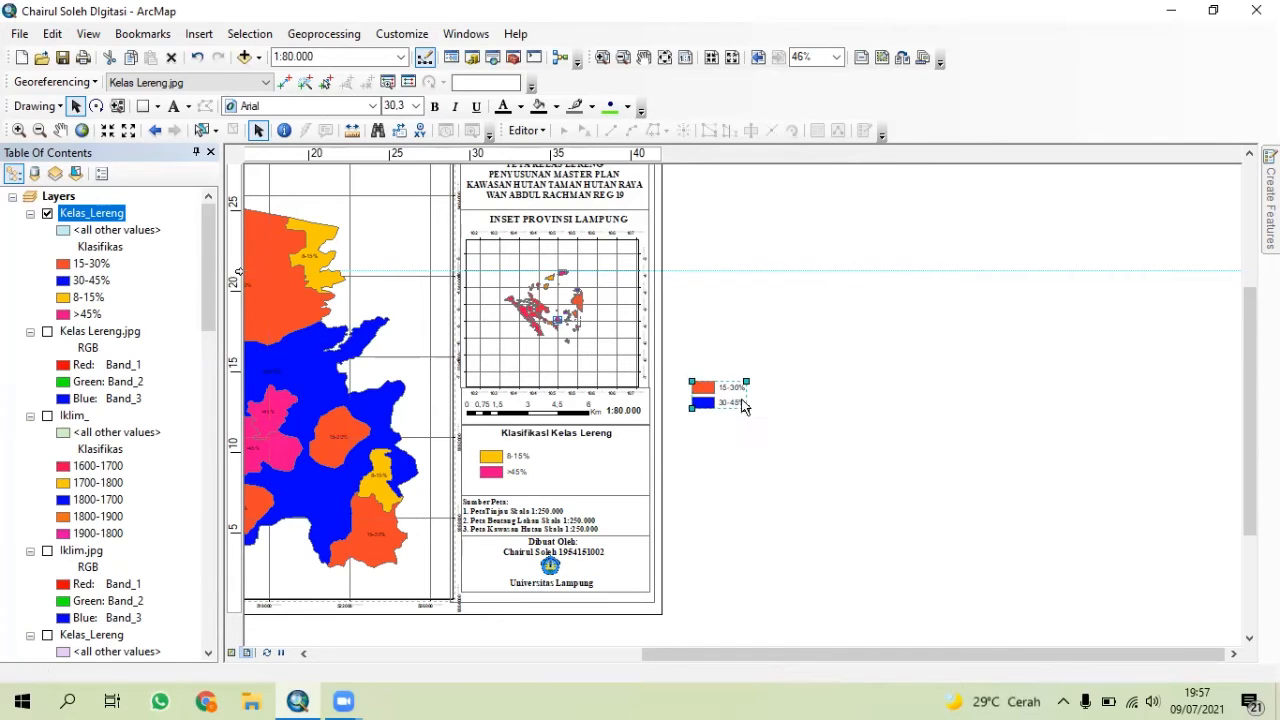
{"action": "left_click_drag", "start_coordinate": [728, 395], "coordinate": [569, 474]}
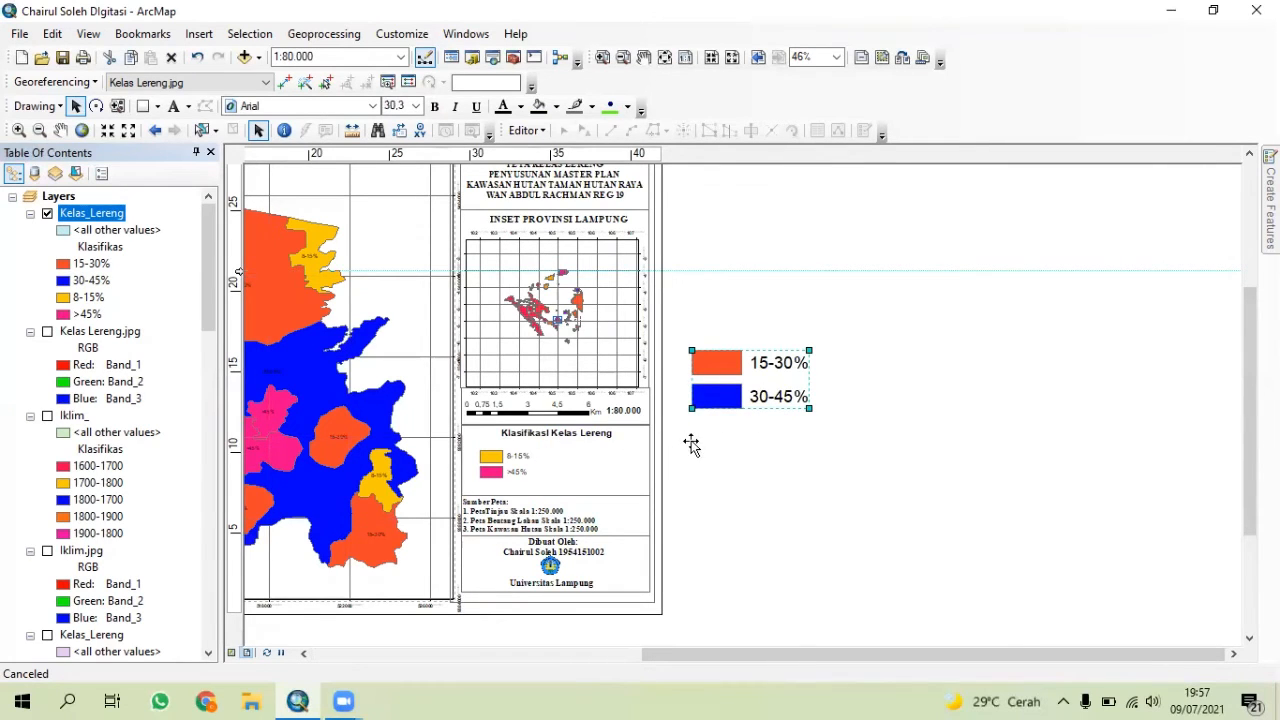
{"action": "left_click_drag", "start_coordinate": [652, 487], "coordinate": [608, 470]}
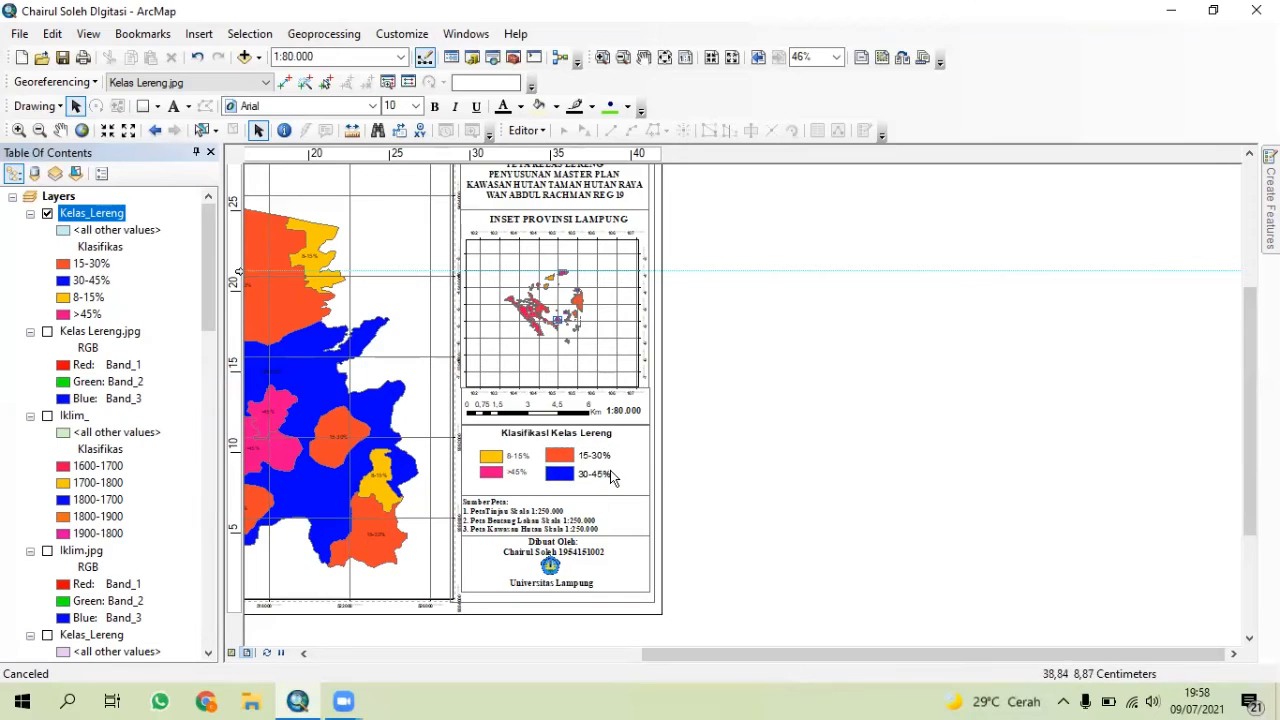
- Shrink the 15-30% and 30-45% group to match the other legend column and align the two columns under the title
{"action": "mouse_move", "coordinate": [612, 479]}
{"action": "left_mouse_down"}
{"action": "mouse_move", "coordinate": [599, 470]}
{"action": "mouse_move", "coordinate": [608, 479]}
{"action": "left_mouse_up"}
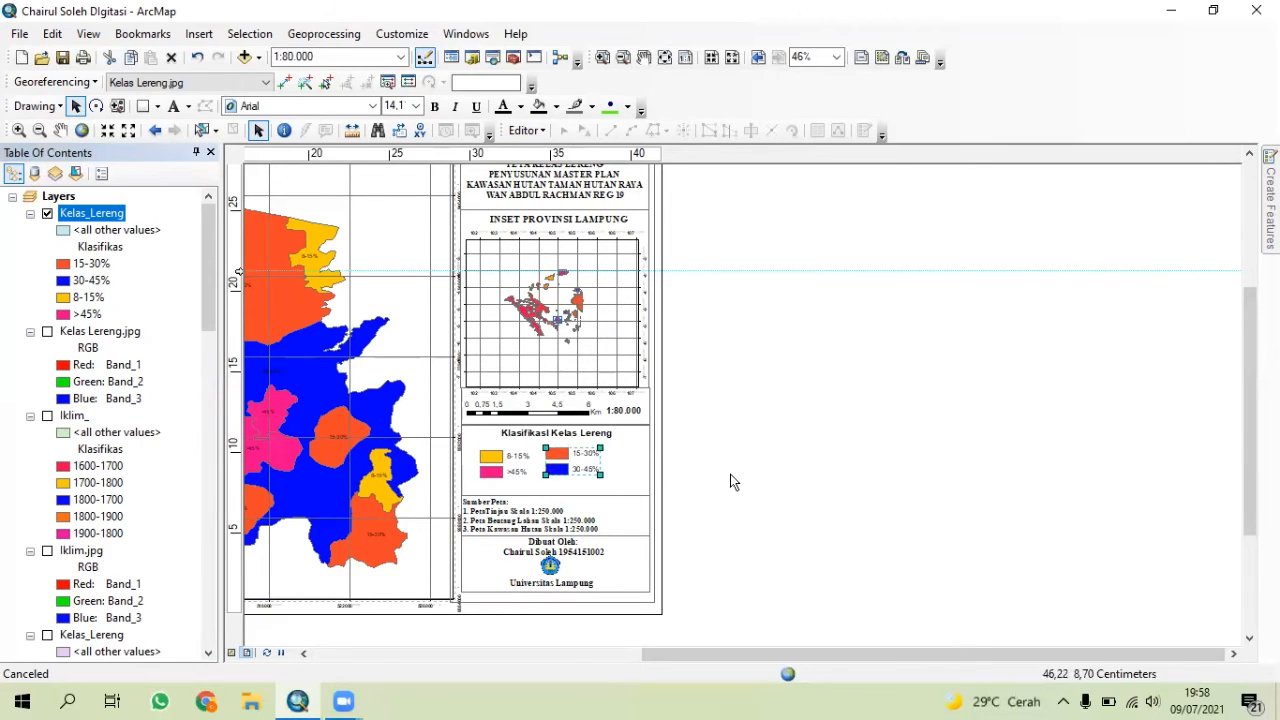
{"action": "left_click_drag", "start_coordinate": [567, 470], "coordinate": [577, 482]}
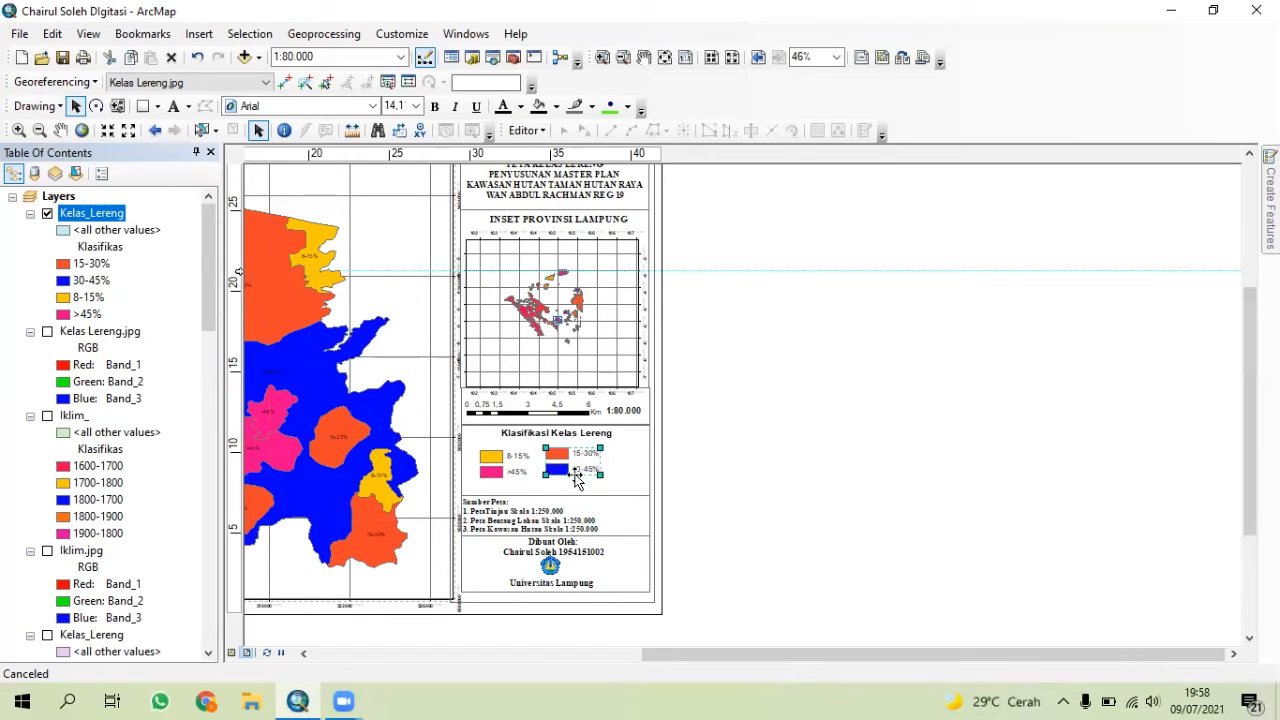
{"action": "left_click", "coordinate": [678, 473]}
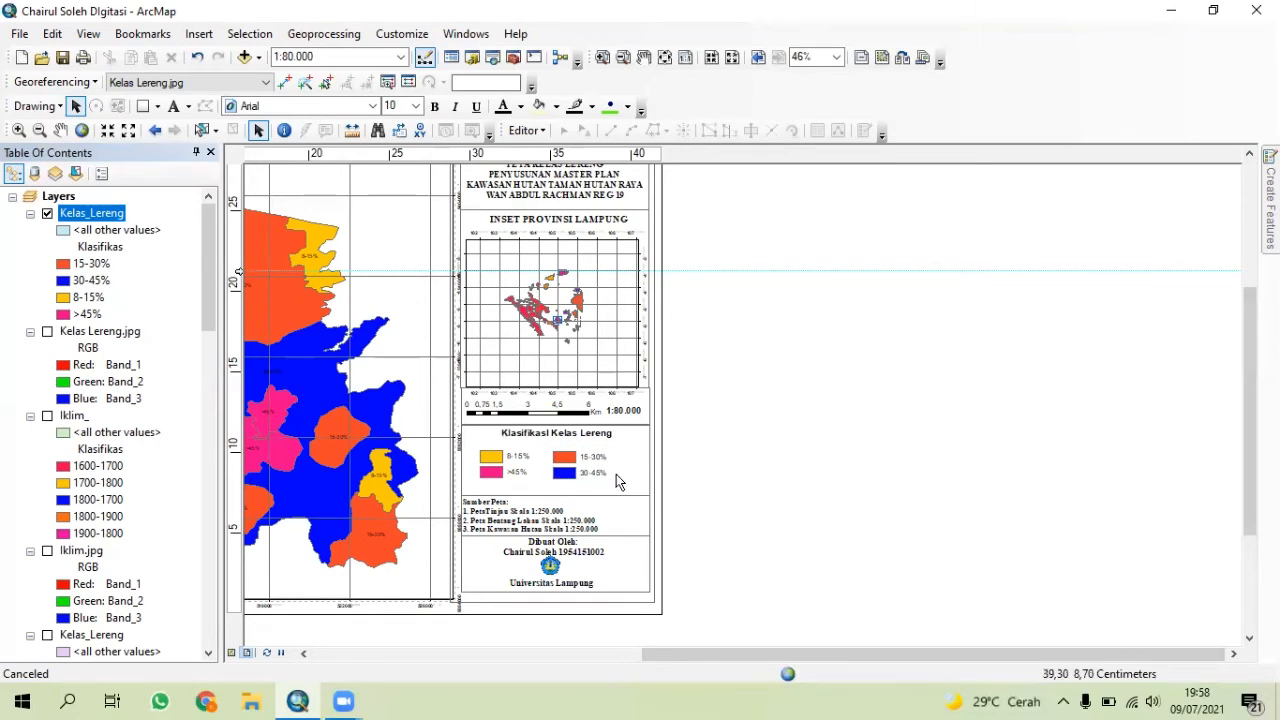
{"action": "left_click", "coordinate": [505, 462]}
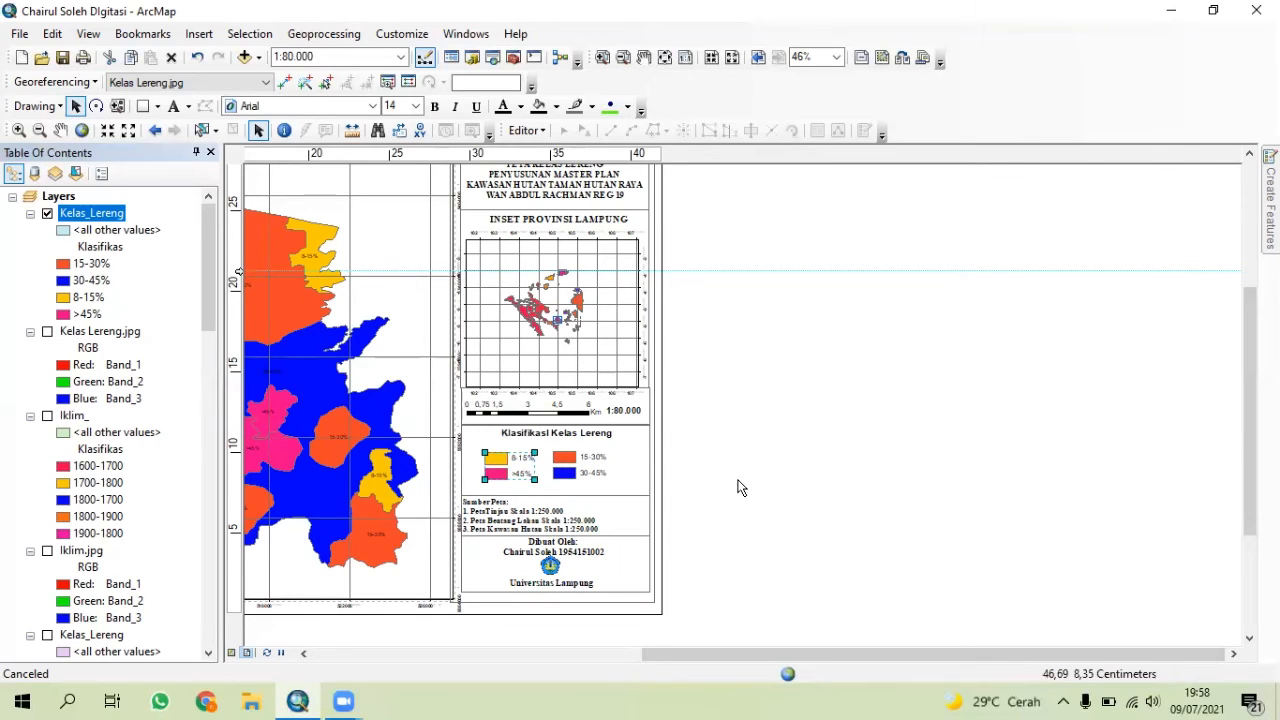
- Examine the finished Kelas Lereng layout as a whole page with the table of contents hidden, and restore the table of contents
{"action": "scroll", "coordinate": [640, 511], "scroll_direction": "down", "scroll_amount": 3}
{"action": "scroll", "coordinate": [576, 516], "scroll_direction": "up", "scroll_amount": 4}
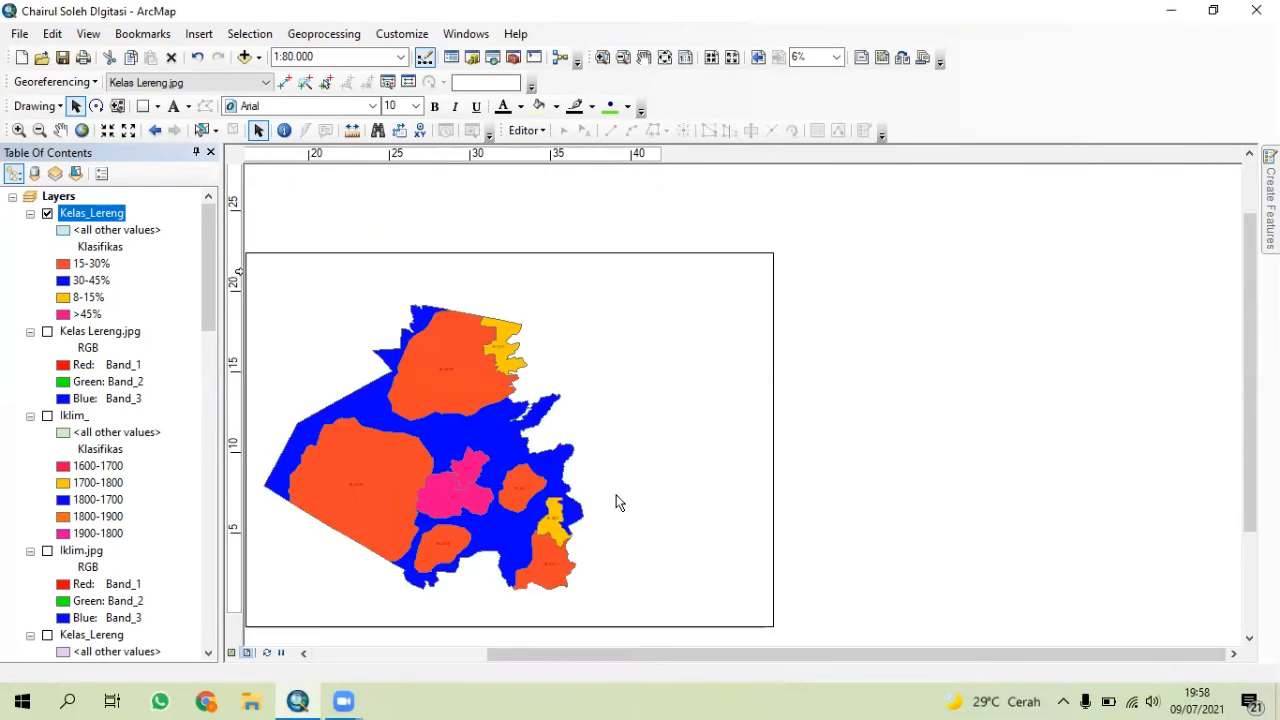
{"action": "left_click", "coordinate": [211, 153]}
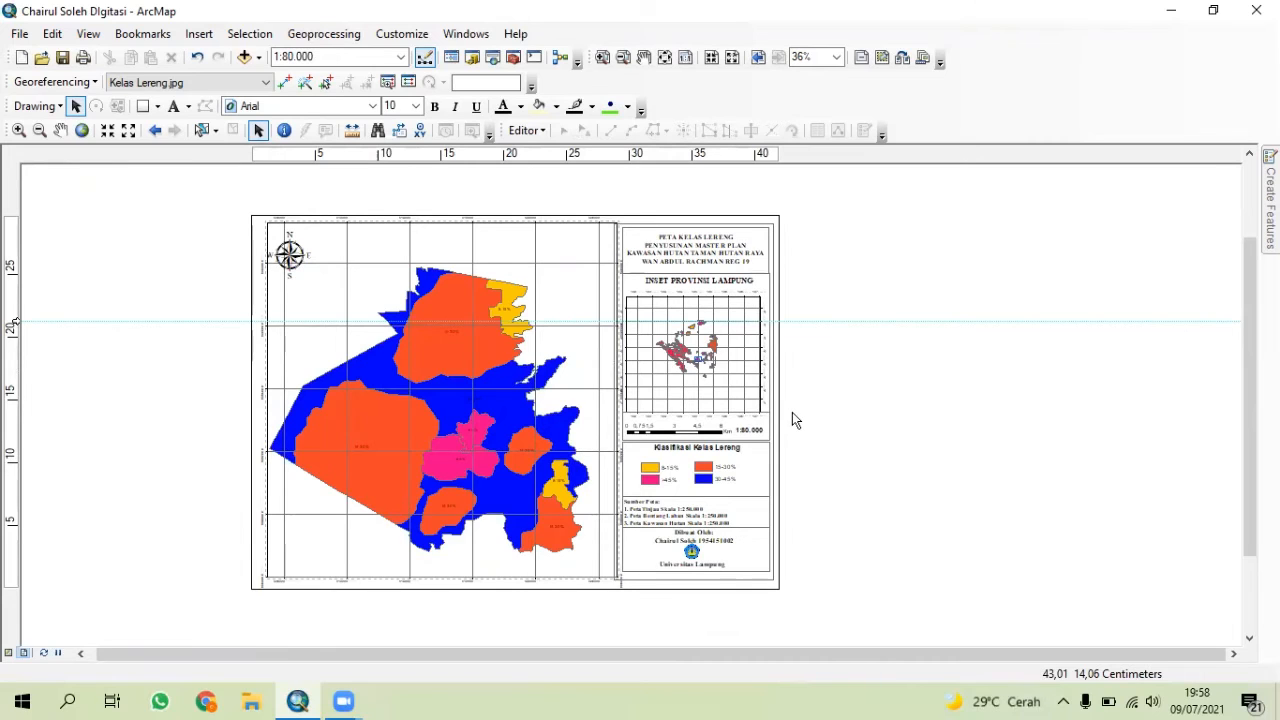
{"action": "left_click", "coordinate": [19, 33]}
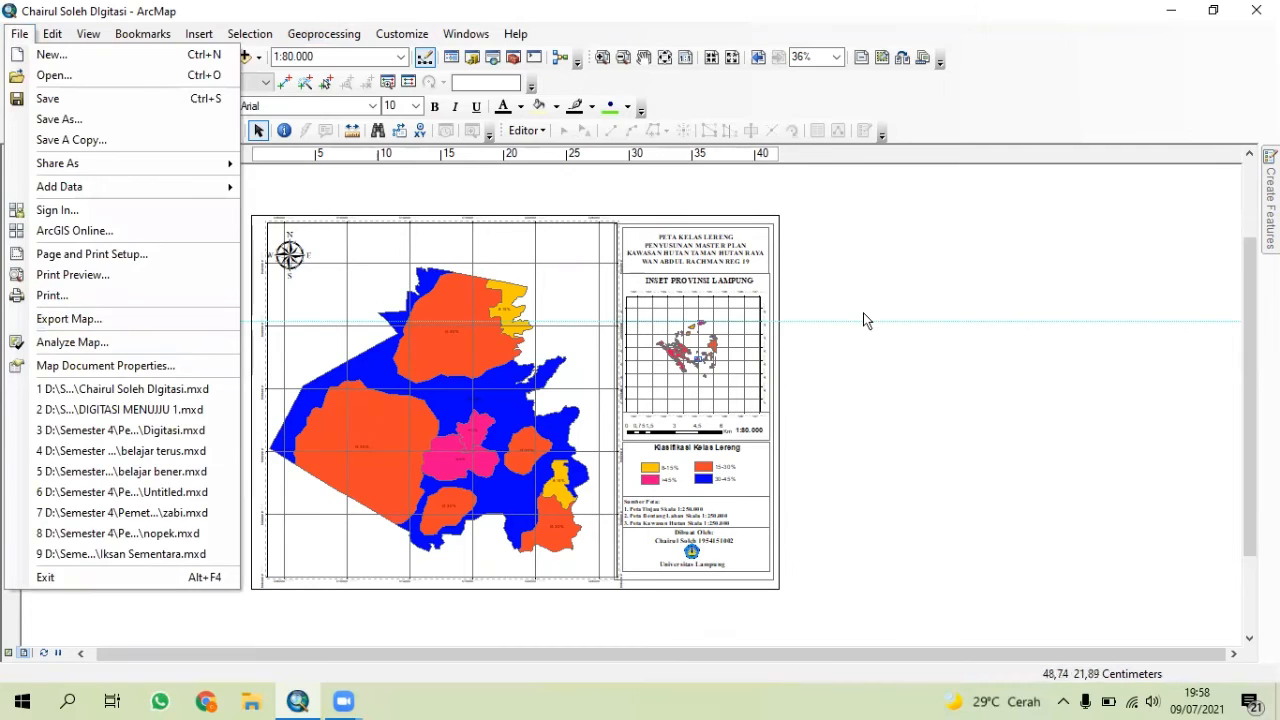
{"action": "left_click", "coordinate": [687, 95]}
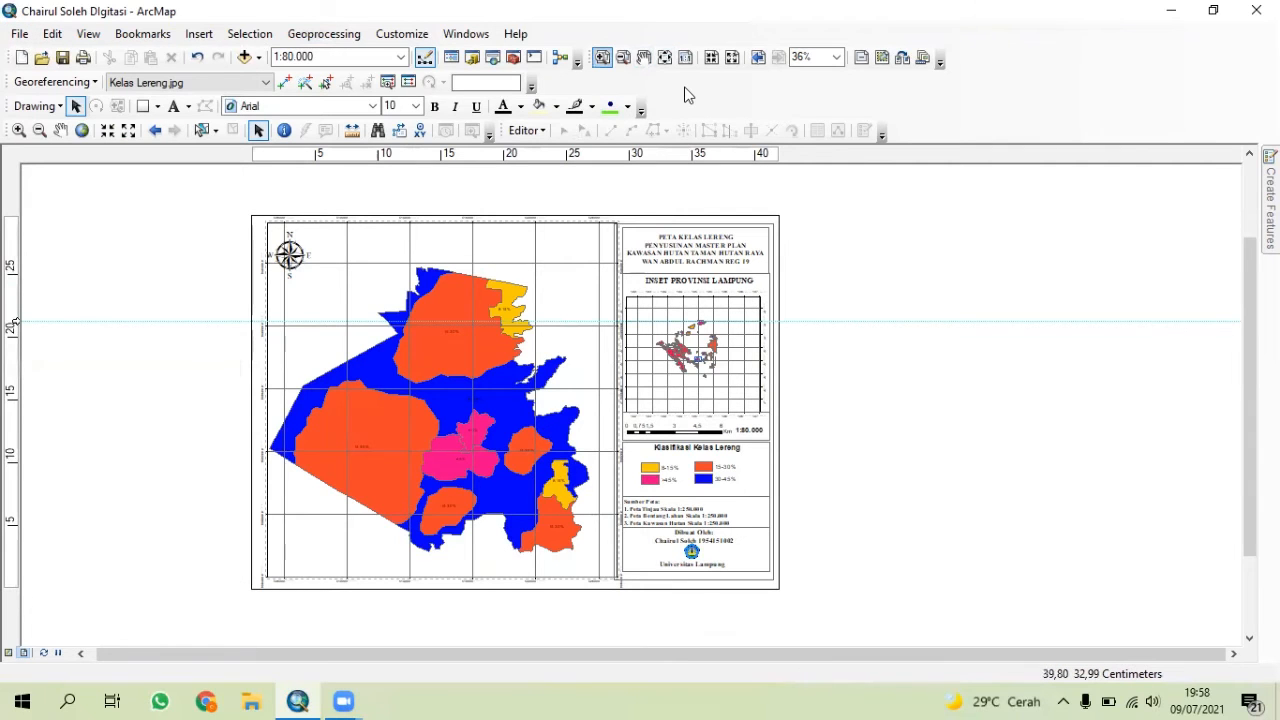
{"action": "left_click", "coordinate": [466, 33]}
{"action": "left_click", "coordinate": [486, 118]}
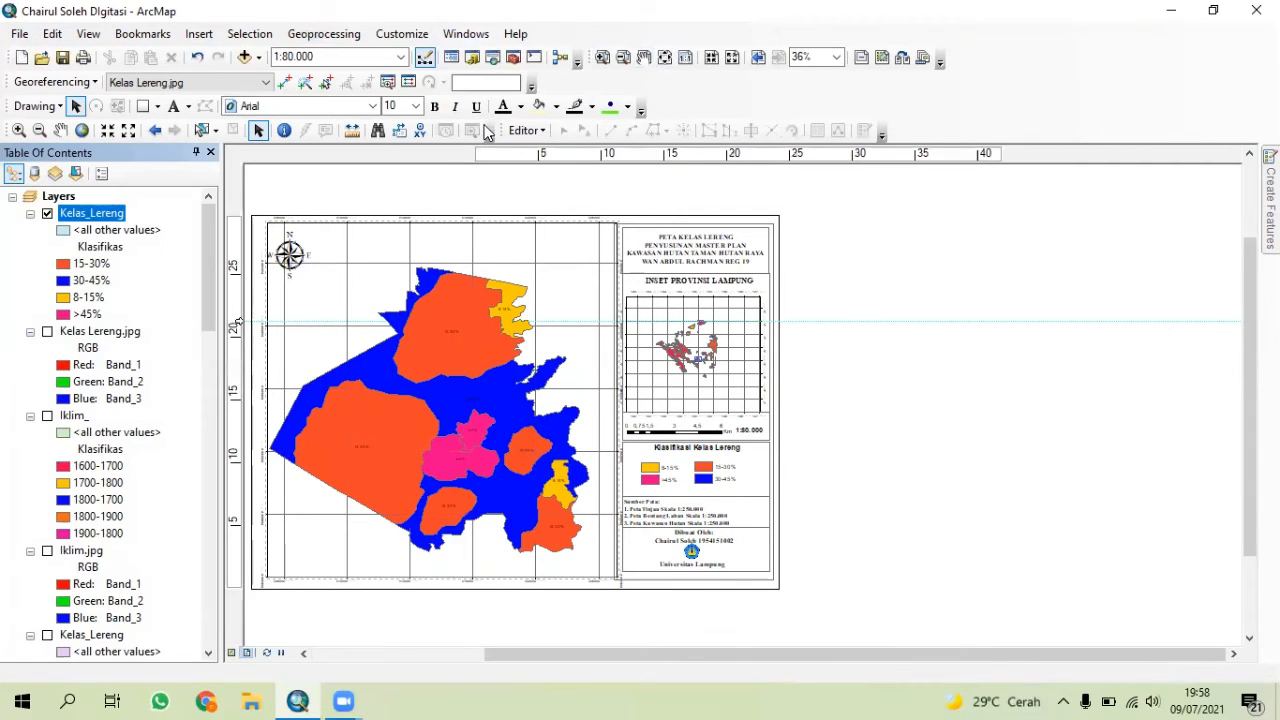
- Switch to data view and remove the topmost Kelas_Lereng and Kelas Lereng.jpg layers from the map
{"action": "left_click", "coordinate": [47, 213]}
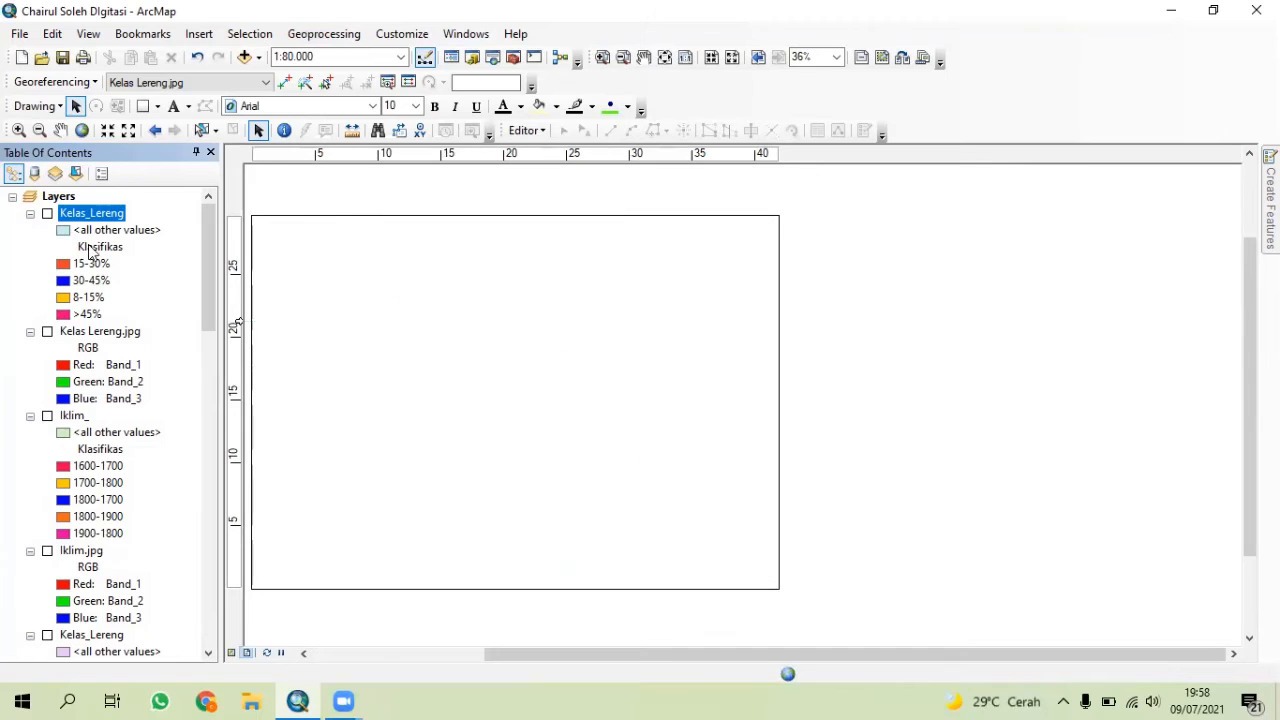
{"action": "left_click", "coordinate": [233, 652]}
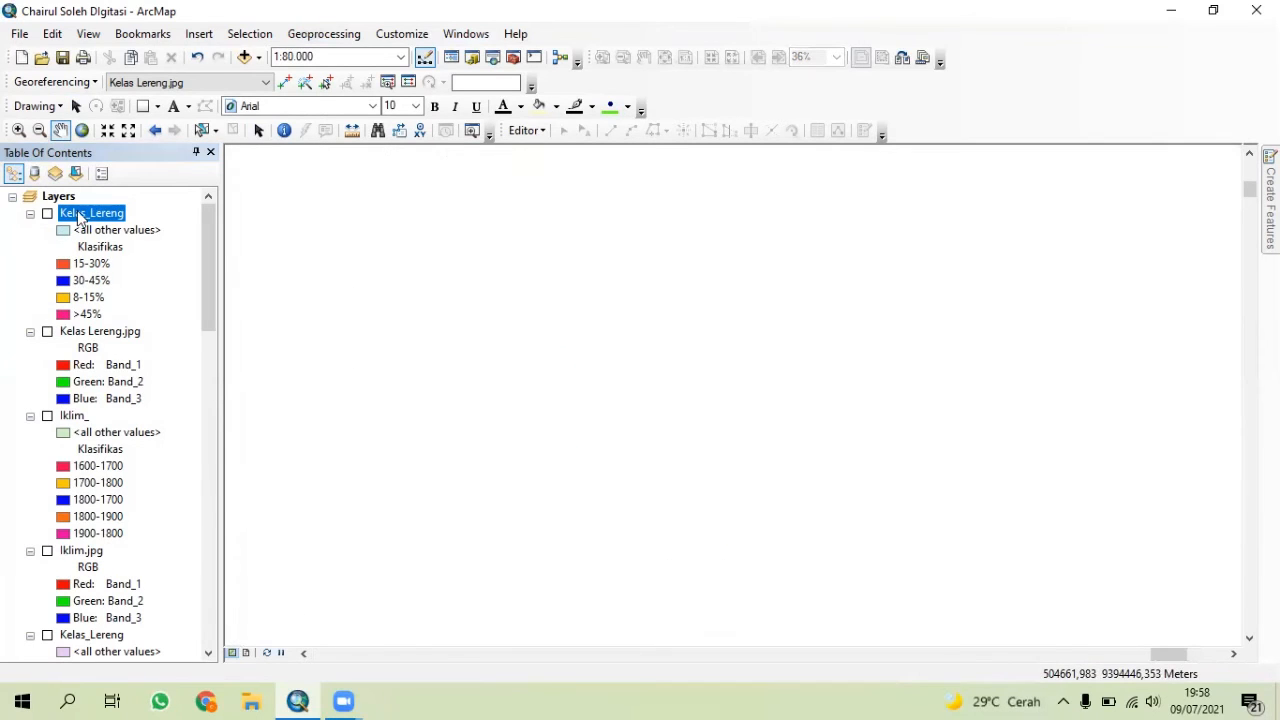
{"action": "right_click", "coordinate": [80, 218]}
{"action": "left_click", "coordinate": [150, 245]}
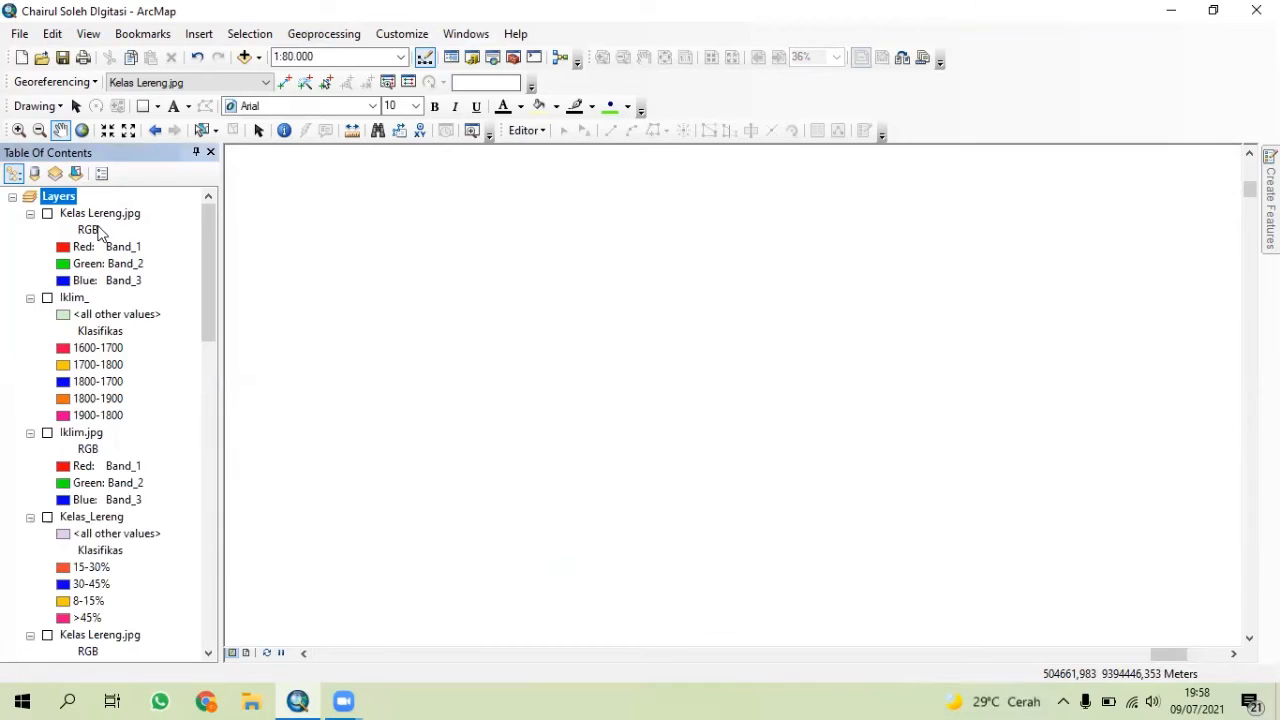
{"action": "right_click", "coordinate": [98, 222]}
{"action": "left_click", "coordinate": [140, 248]}
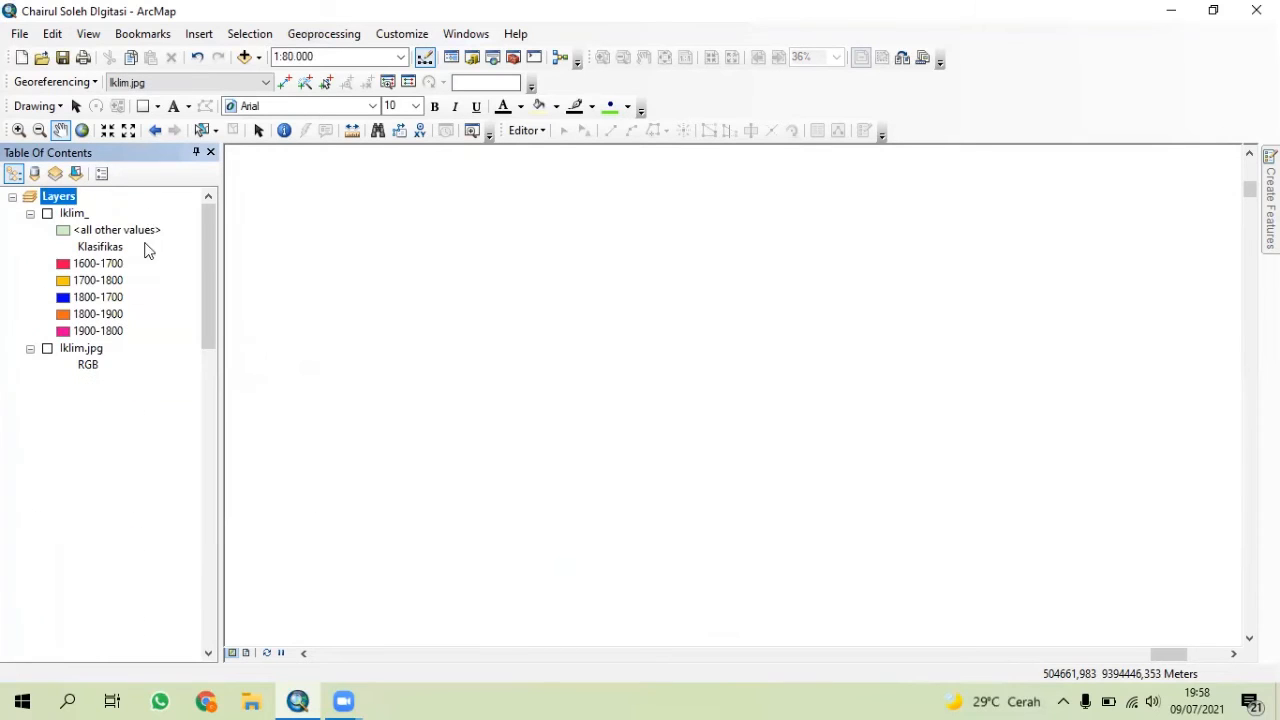
- Add the Iklim.jpg raster from the Digitasi folder in D:\Semester 4\Pemetaan dan SIG to the map
{"action": "left_click", "coordinate": [218, 84]}
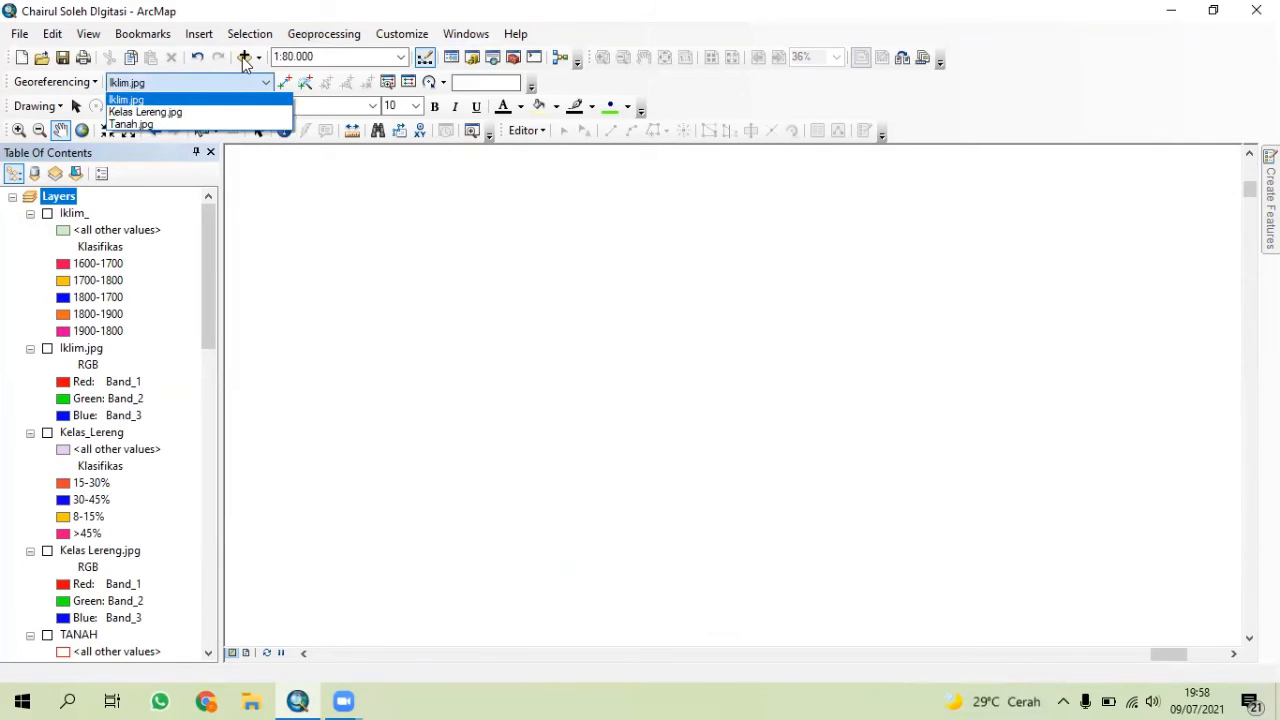
{"action": "left_click", "coordinate": [244, 60]}
{"action": "left_click", "coordinate": [244, 58]}
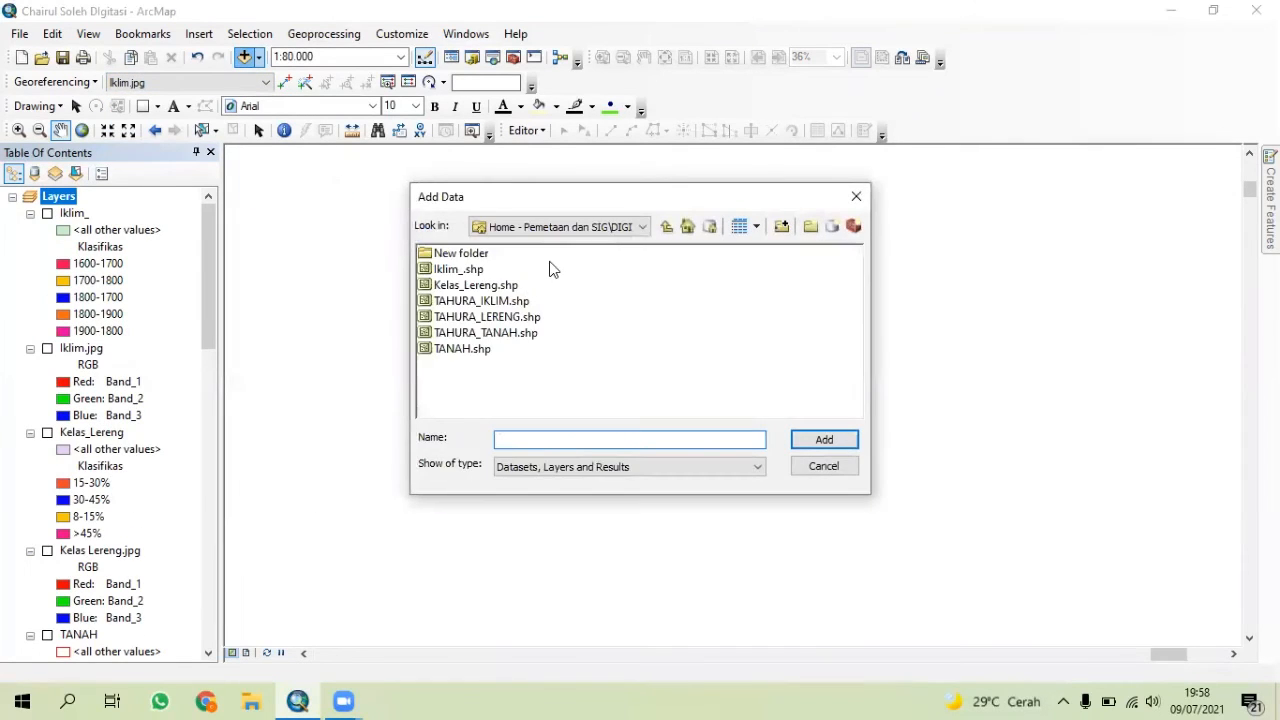
{"action": "left_click", "coordinate": [665, 226]}
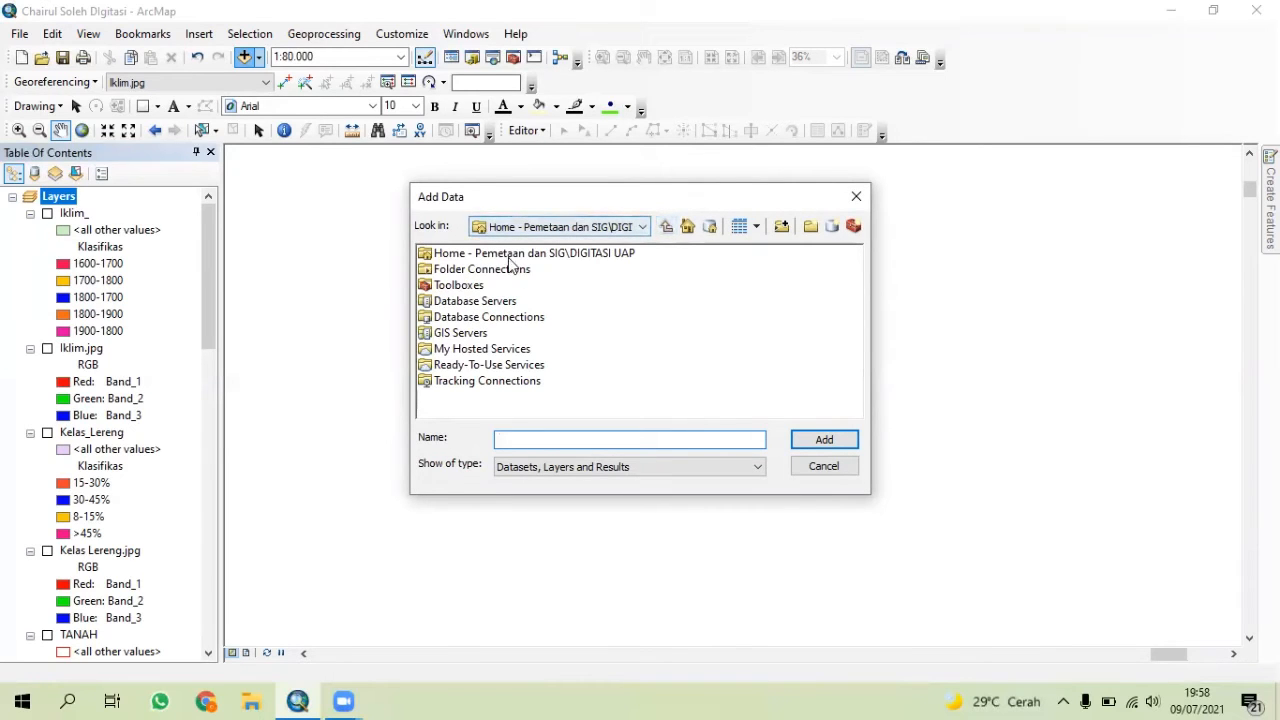
{"action": "double_click", "coordinate": [509, 256]}
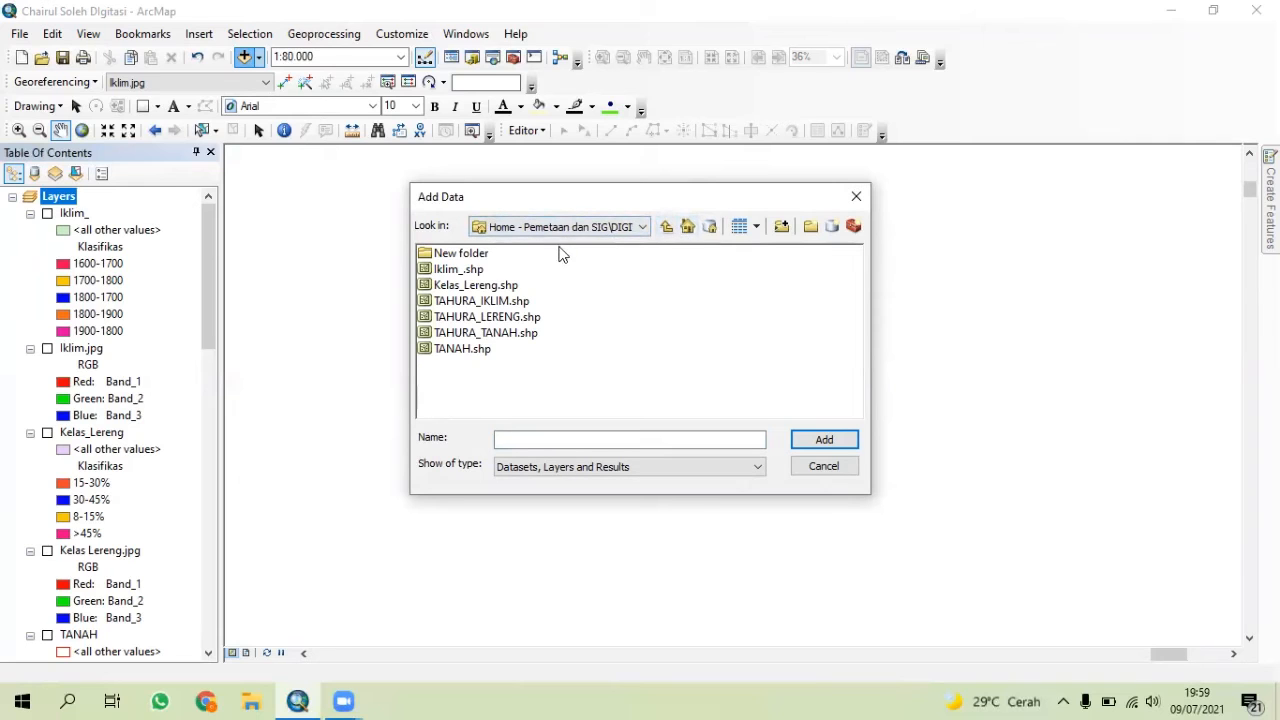
{"action": "left_click", "coordinate": [641, 227]}
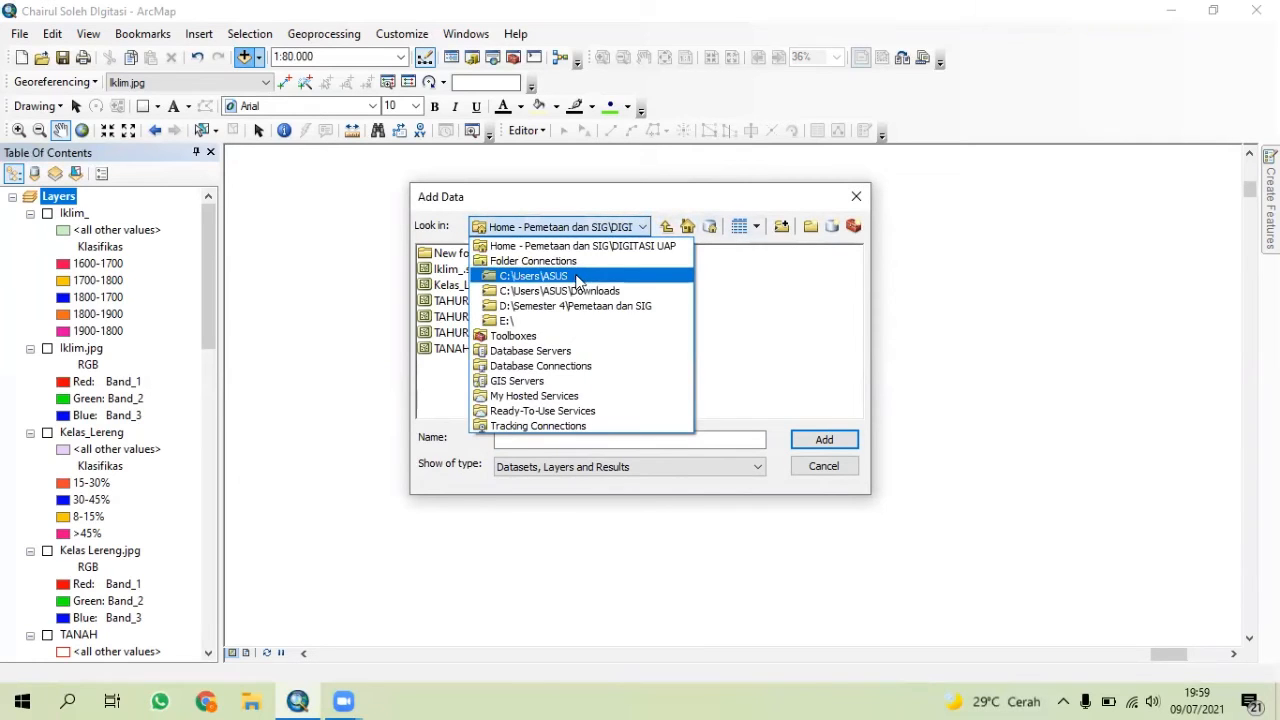
{"action": "left_click", "coordinate": [578, 307]}
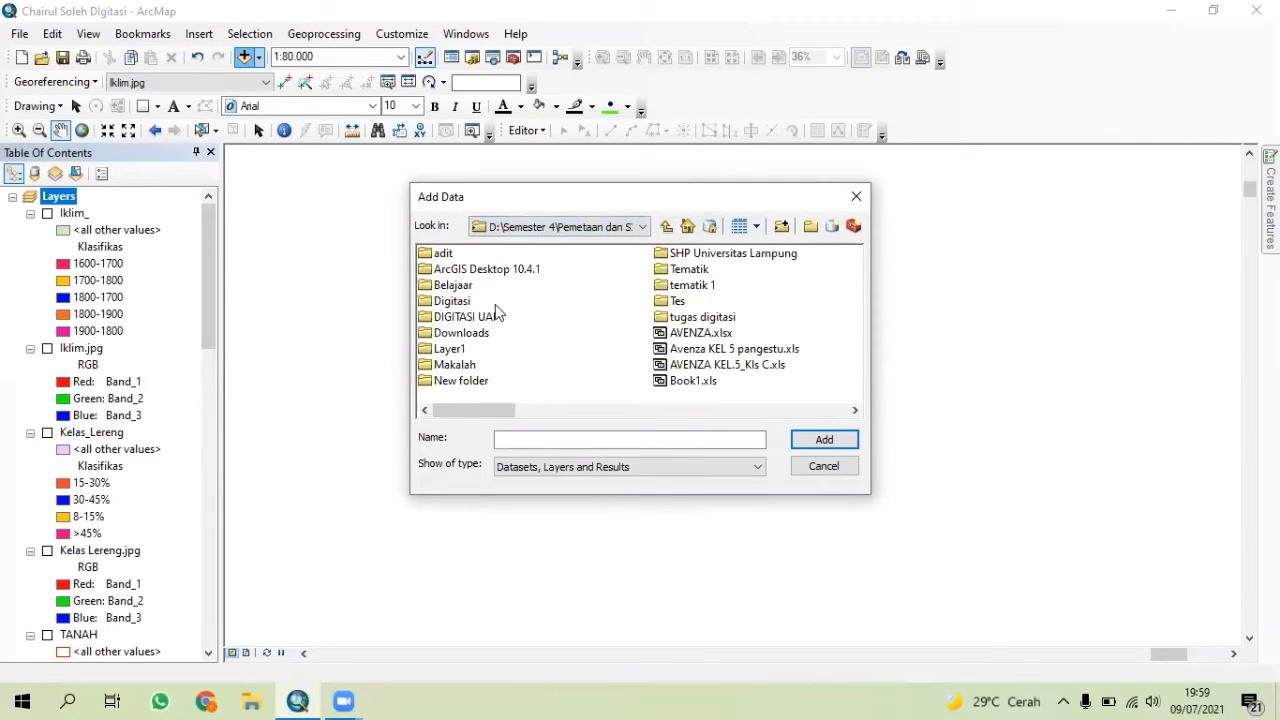
{"action": "double_click", "coordinate": [461, 298]}
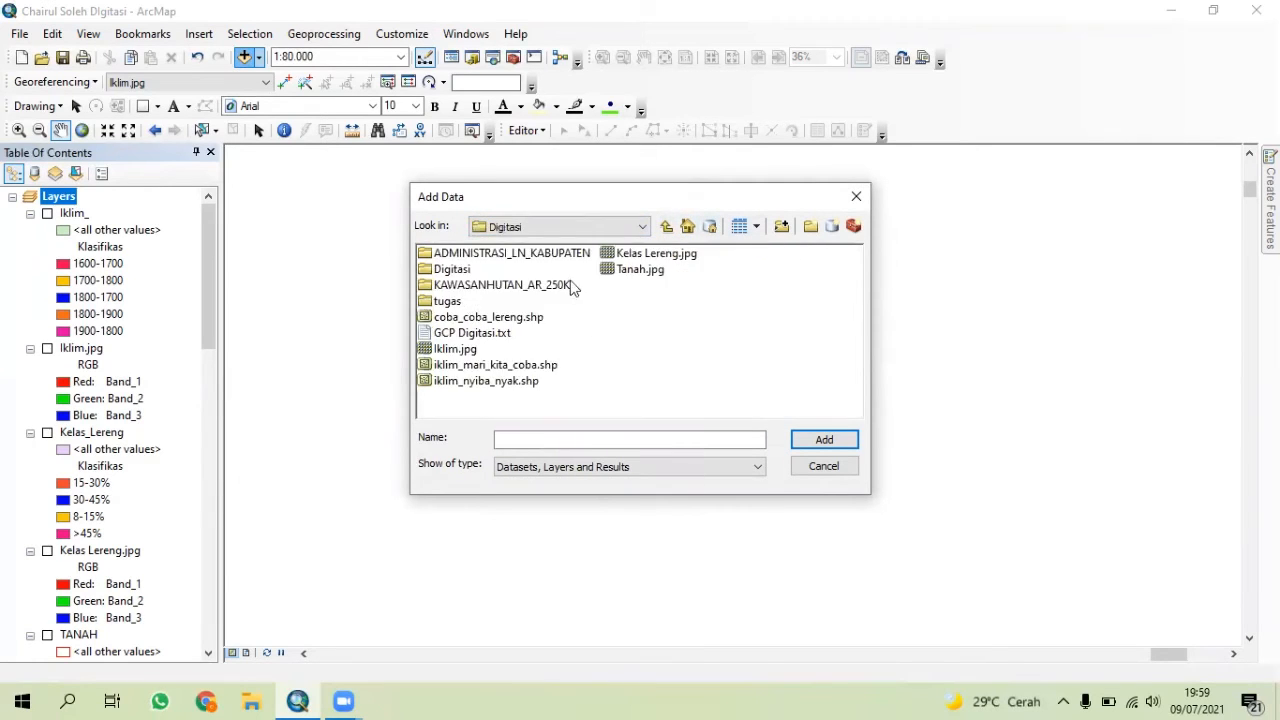
{"action": "left_click", "coordinate": [468, 350]}
{"action": "left_click", "coordinate": [802, 440]}
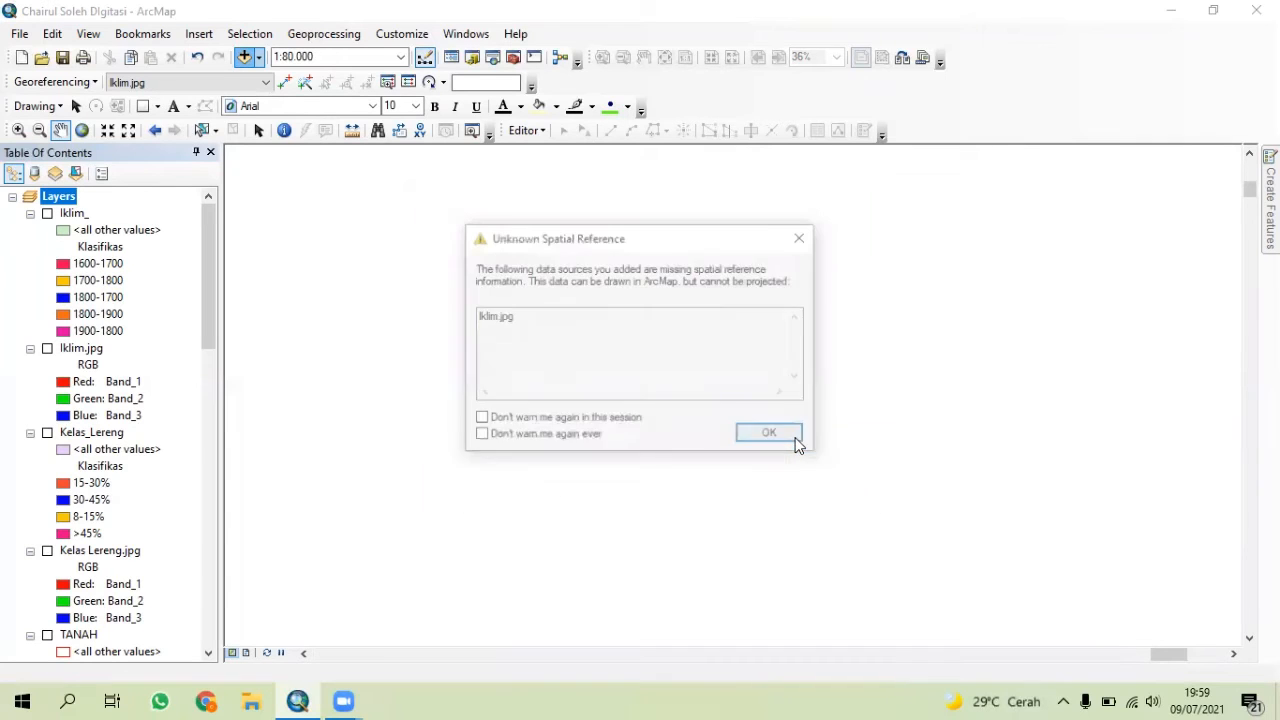
{"action": "left_click", "coordinate": [771, 436]}
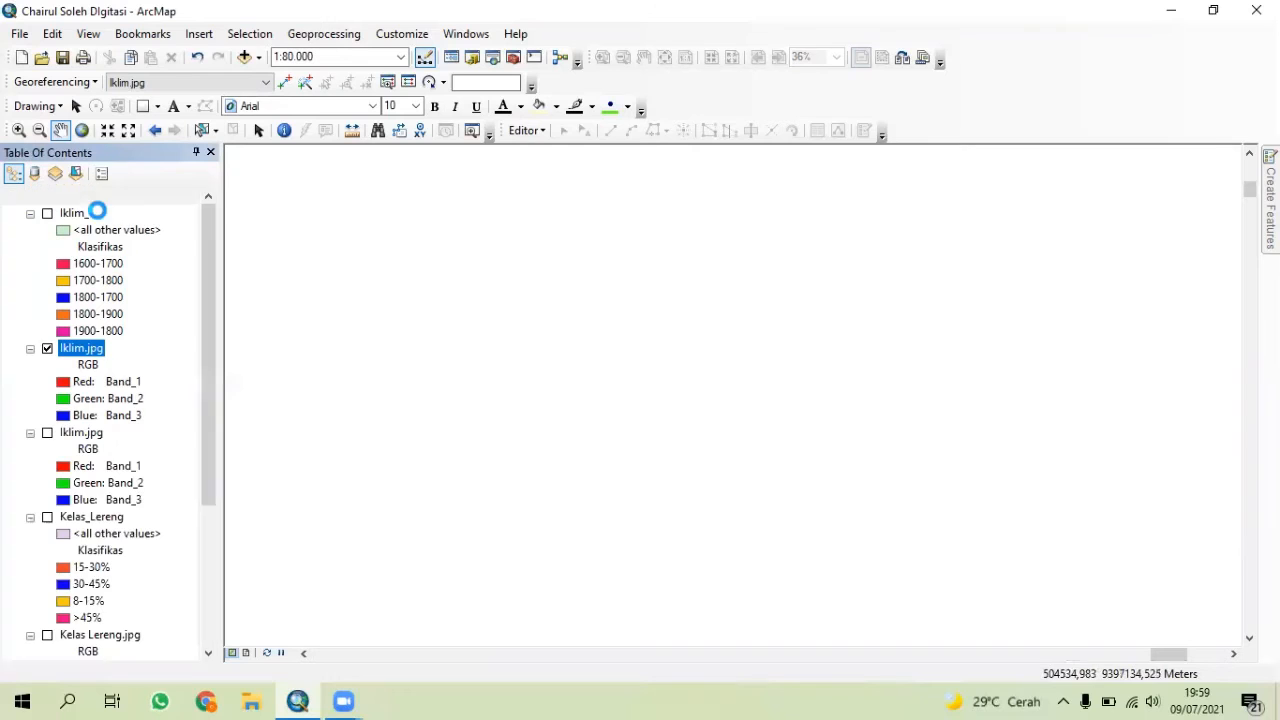
- Move the newly added Iklim.jpg layer above the Iklim_ layer in the layer order
{"action": "left_click_drag", "start_coordinate": [97, 355], "coordinate": [105, 215]}
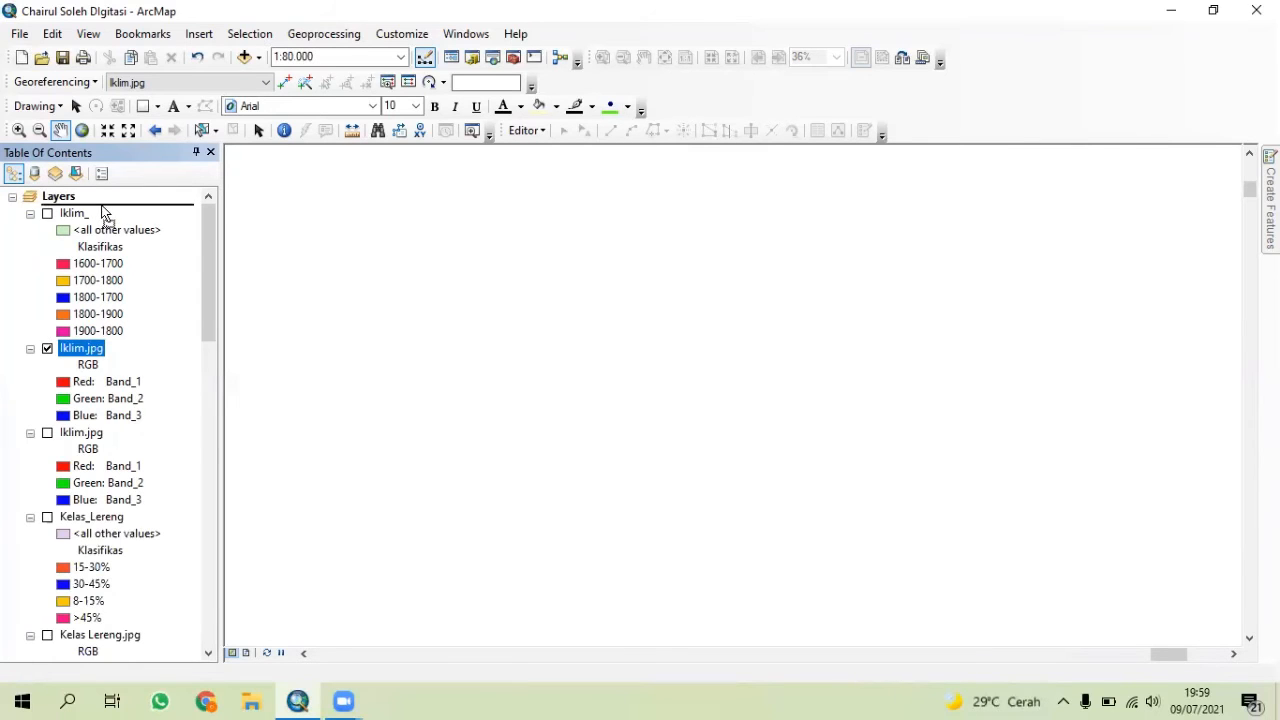
{"action": "right_click", "coordinate": [94, 218]}
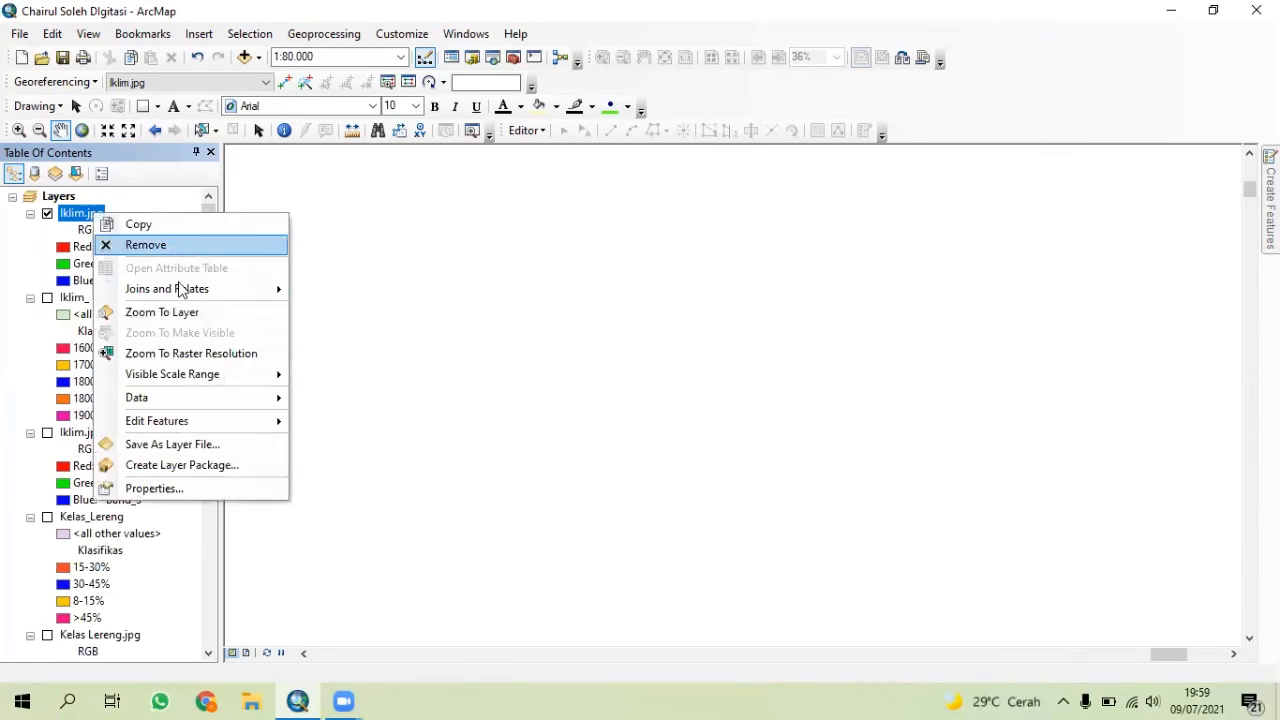
{"action": "left_click", "coordinate": [196, 311]}
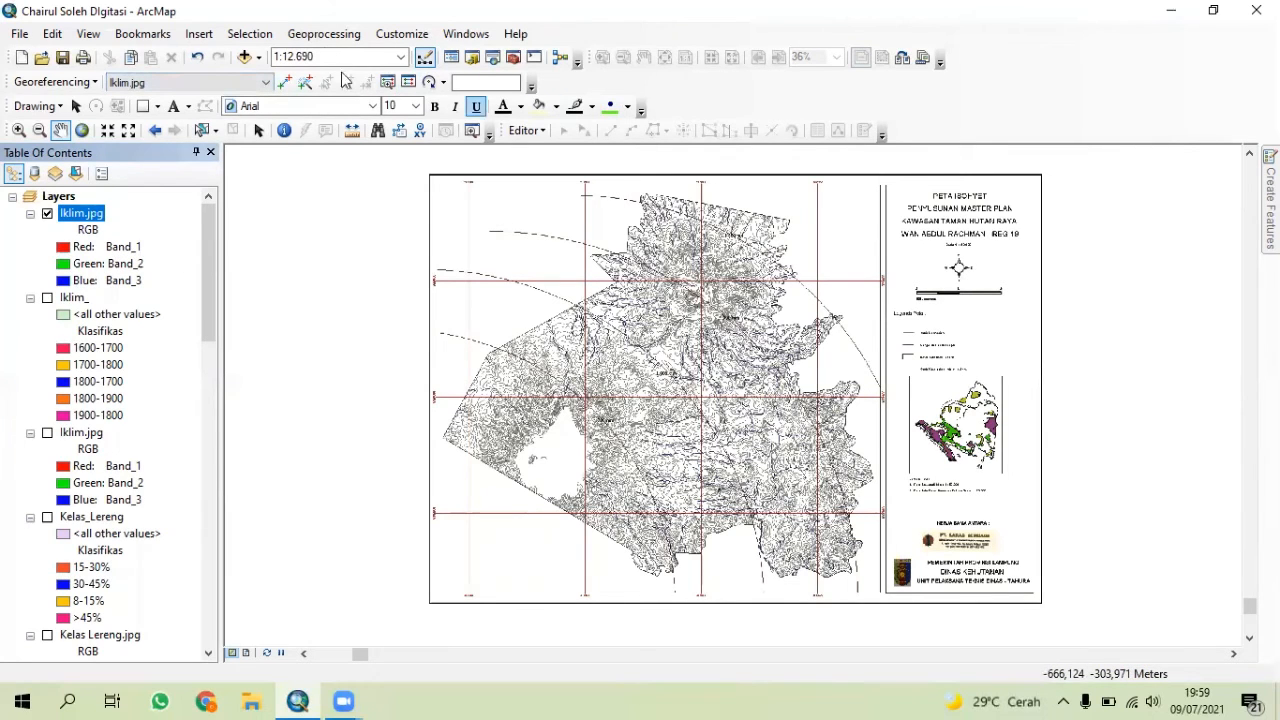
- Try to georeference the new Iklim.jpg by loading control points from the GCP Digitasi text file
{"action": "left_click", "coordinate": [408, 82]}
{"action": "left_click", "coordinate": [20, 184]}
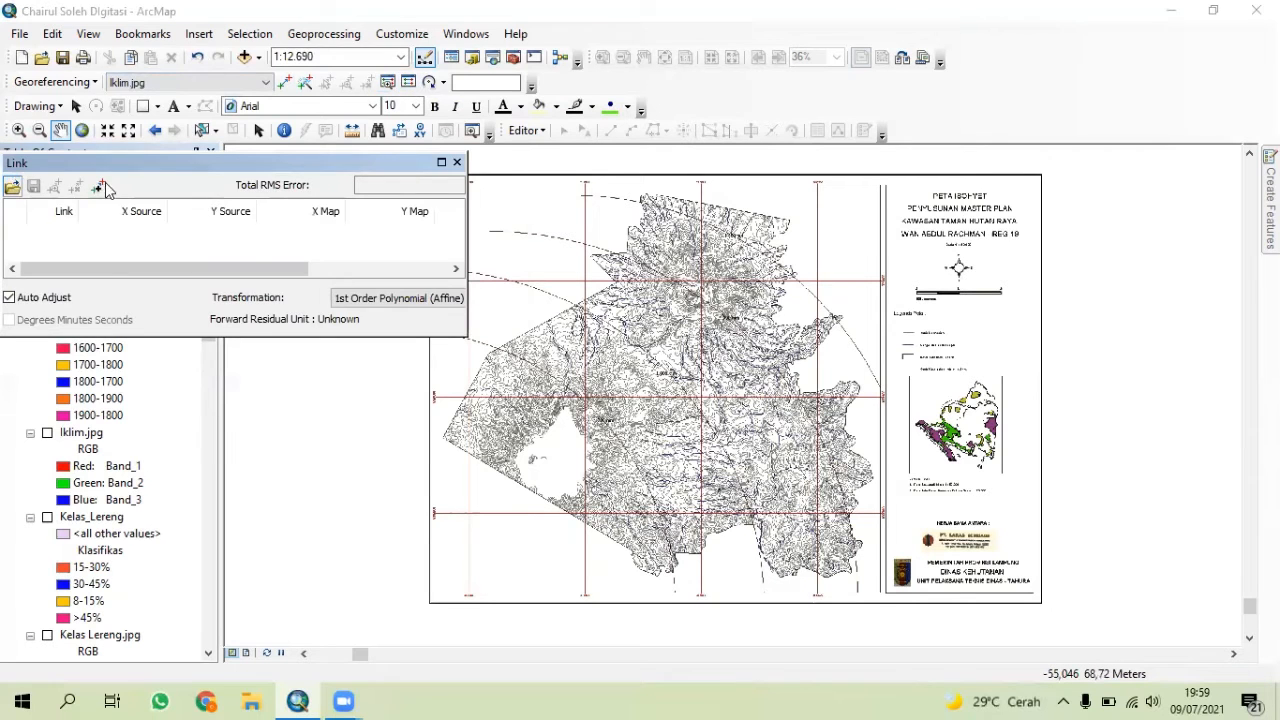
{"action": "left_click", "coordinate": [157, 139]}
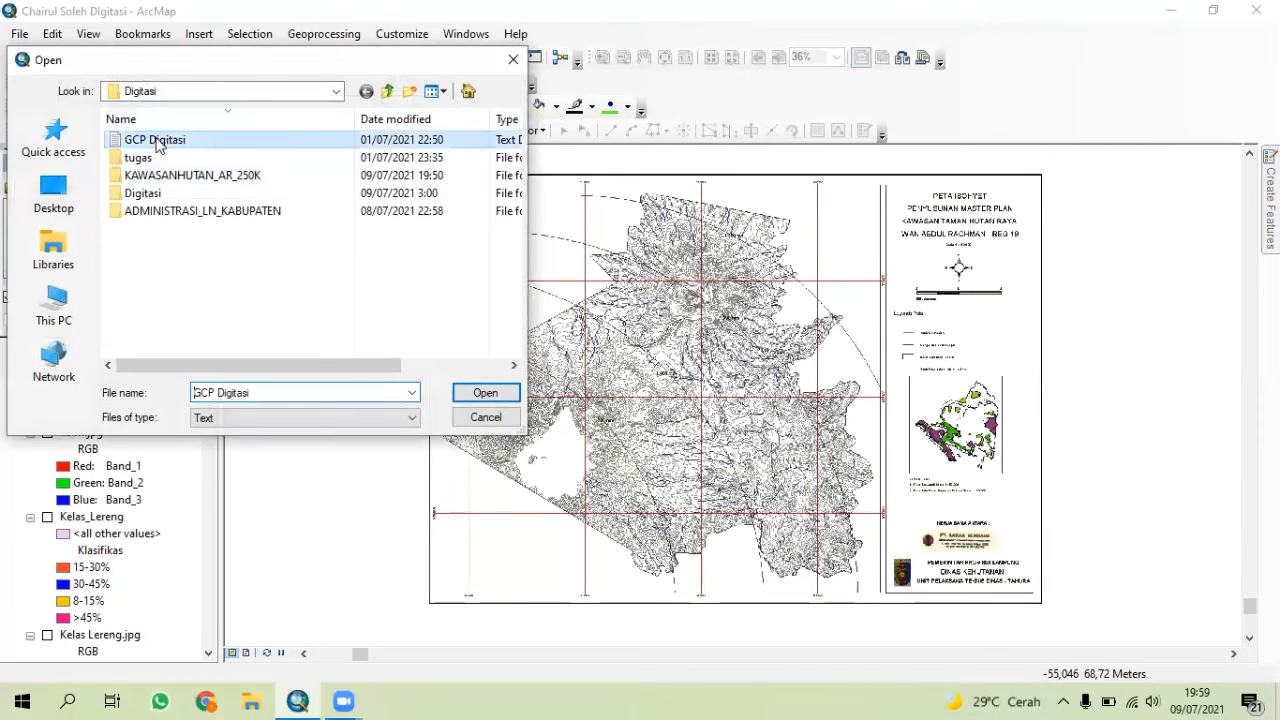
{"action": "left_click", "coordinate": [485, 392]}
{"action": "left_click", "coordinate": [457, 161]}
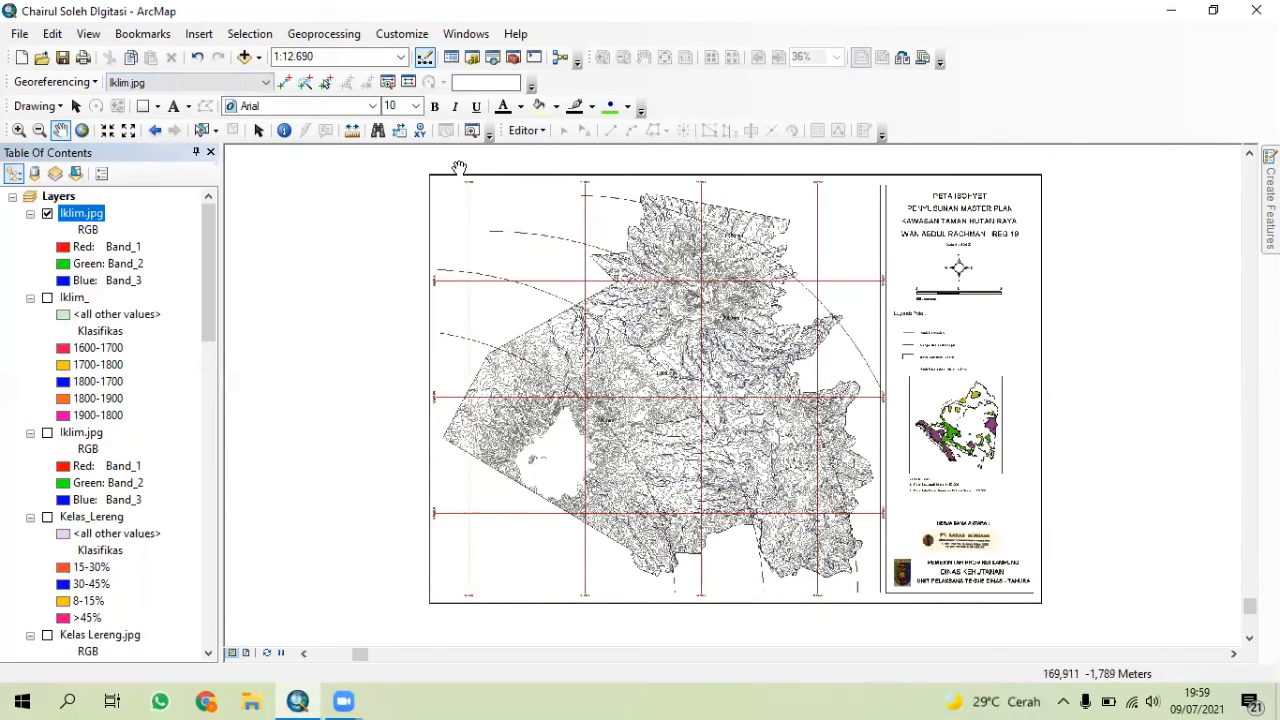
- Set the newly added Iklim.jpg as the georeferencing target and load its control points from the GCP Digitasi file
{"action": "left_click", "coordinate": [165, 83]}
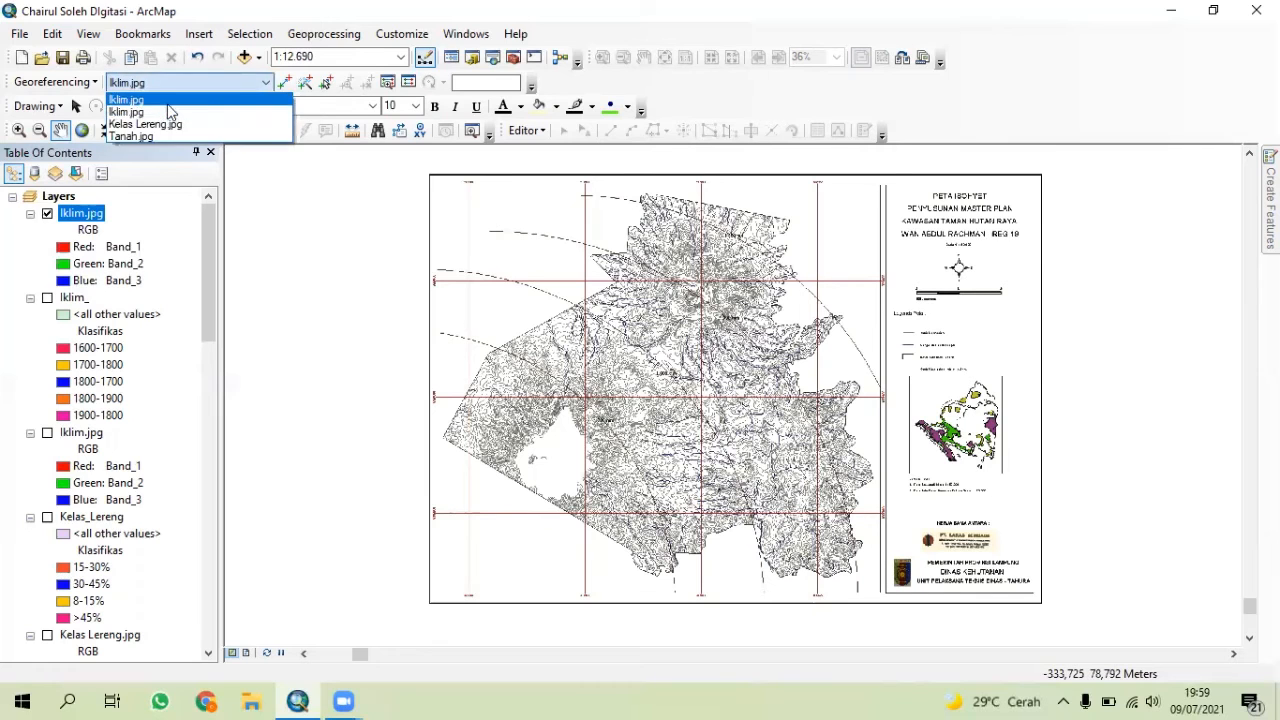
{"action": "left_click", "coordinate": [167, 107]}
{"action": "left_click", "coordinate": [408, 81]}
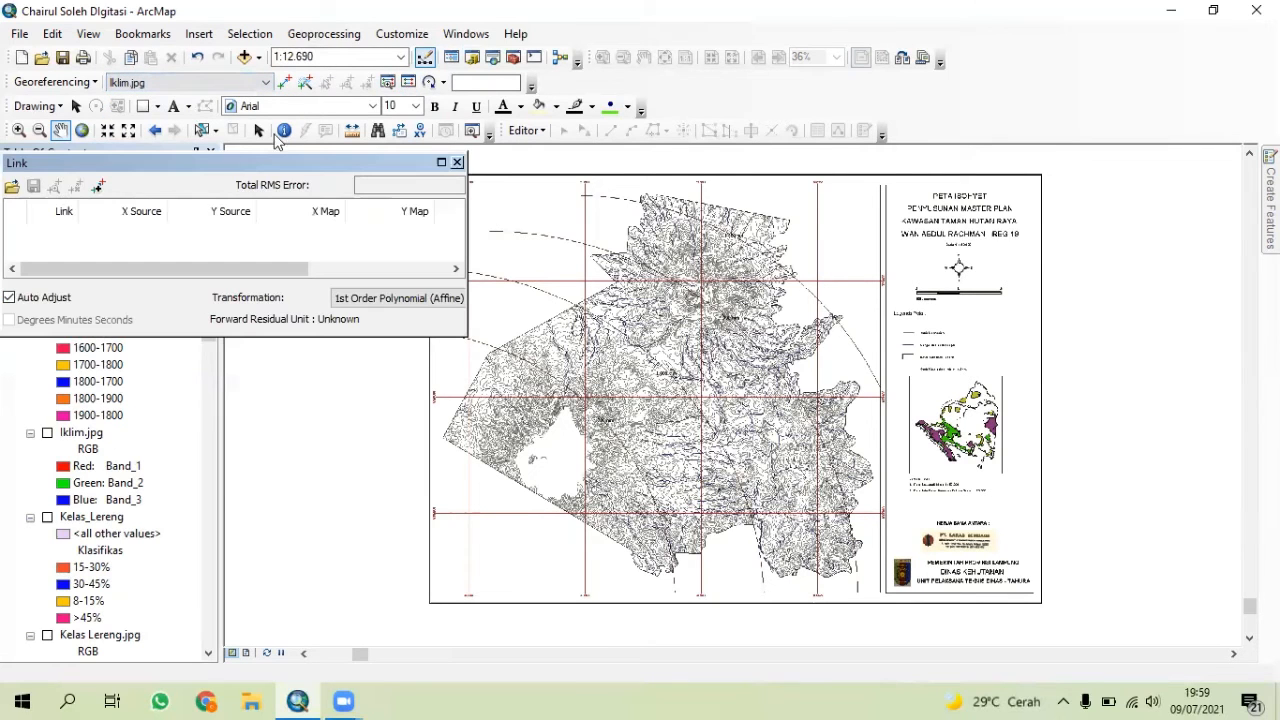
{"action": "left_click", "coordinate": [17, 192]}
{"action": "left_click", "coordinate": [160, 140]}
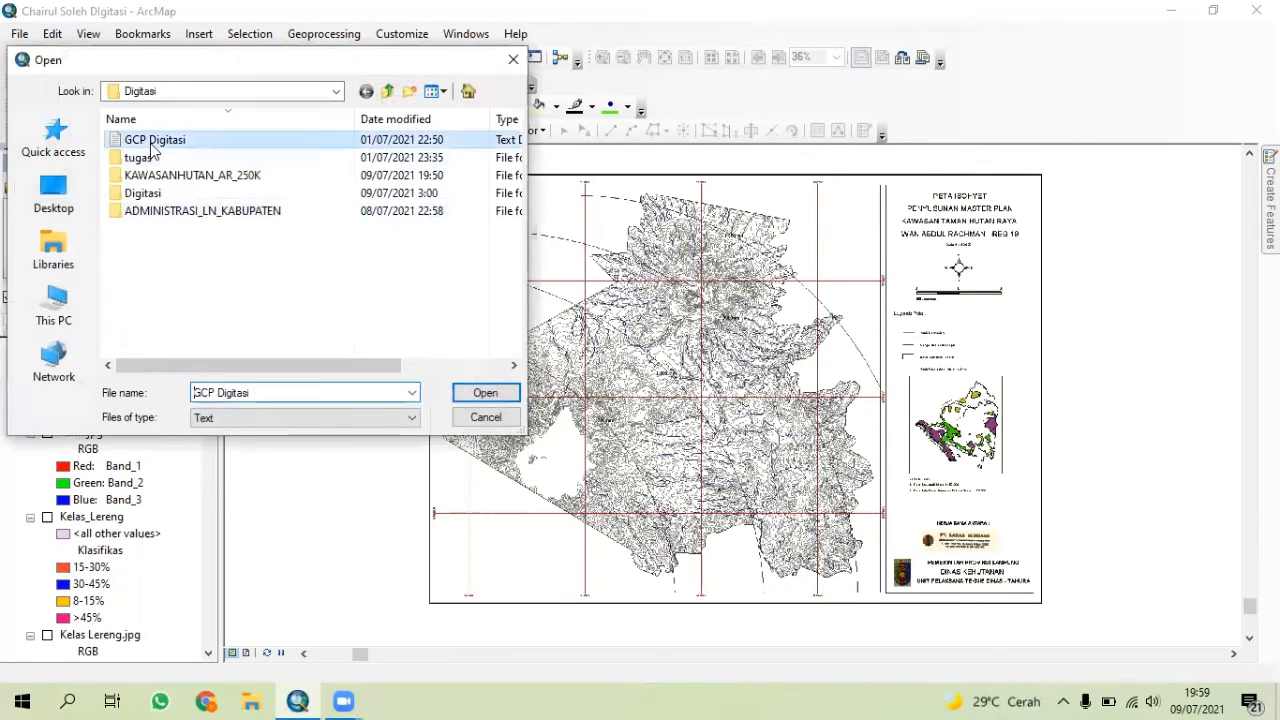
{"action": "left_click", "coordinate": [486, 393]}
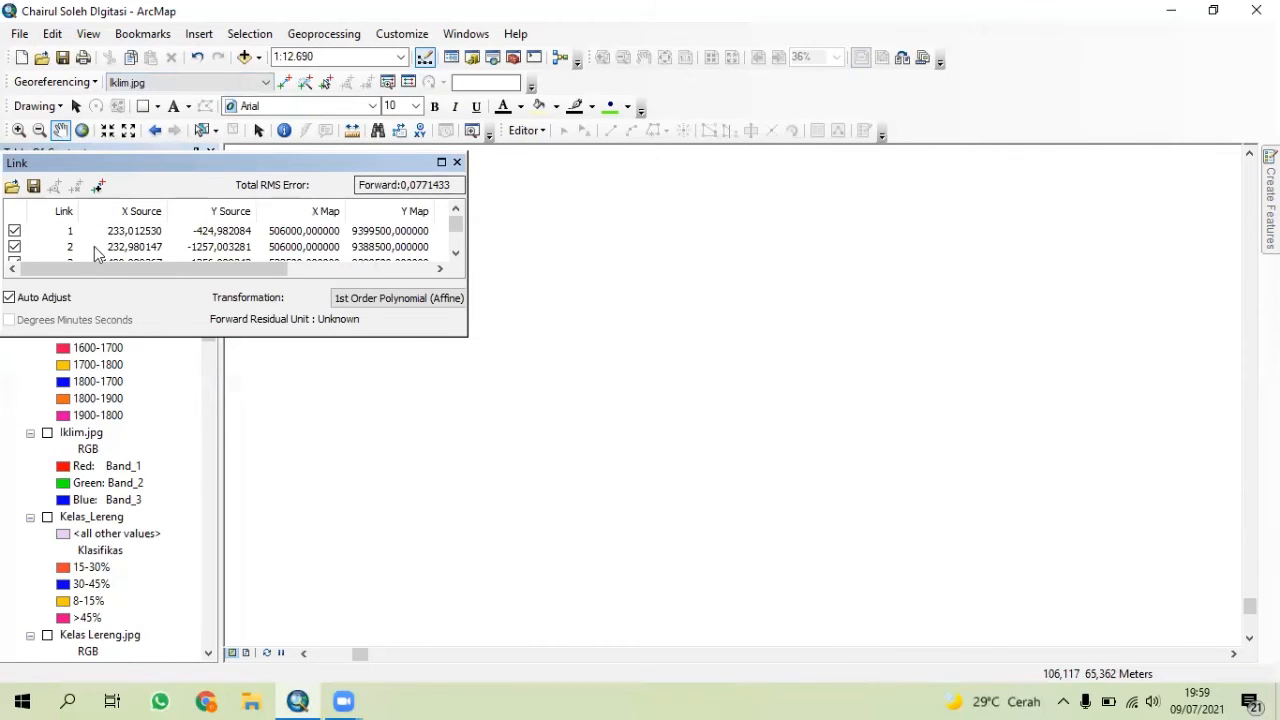
{"action": "left_click", "coordinate": [457, 163]}
{"action": "right_click", "coordinate": [88, 218]}
{"action": "left_click", "coordinate": [180, 309]}
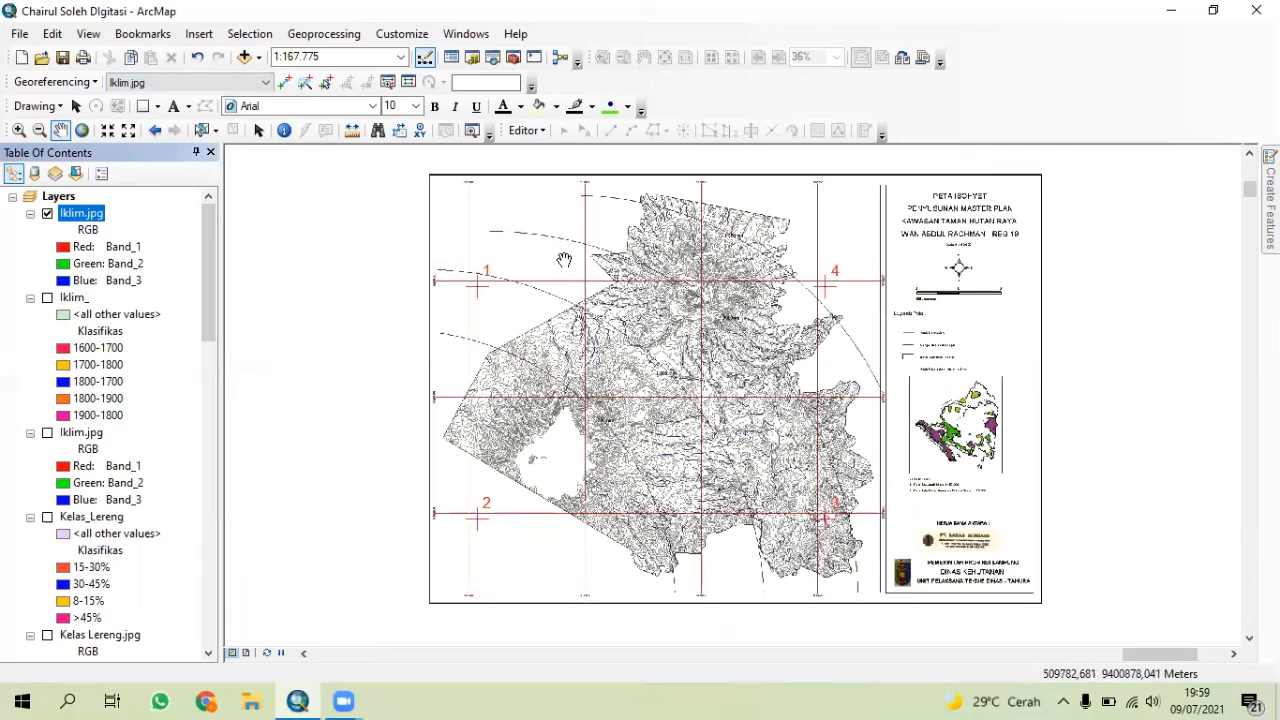
{"action": "left_click_drag", "start_coordinate": [696, 177], "coordinate": [611, 157]}
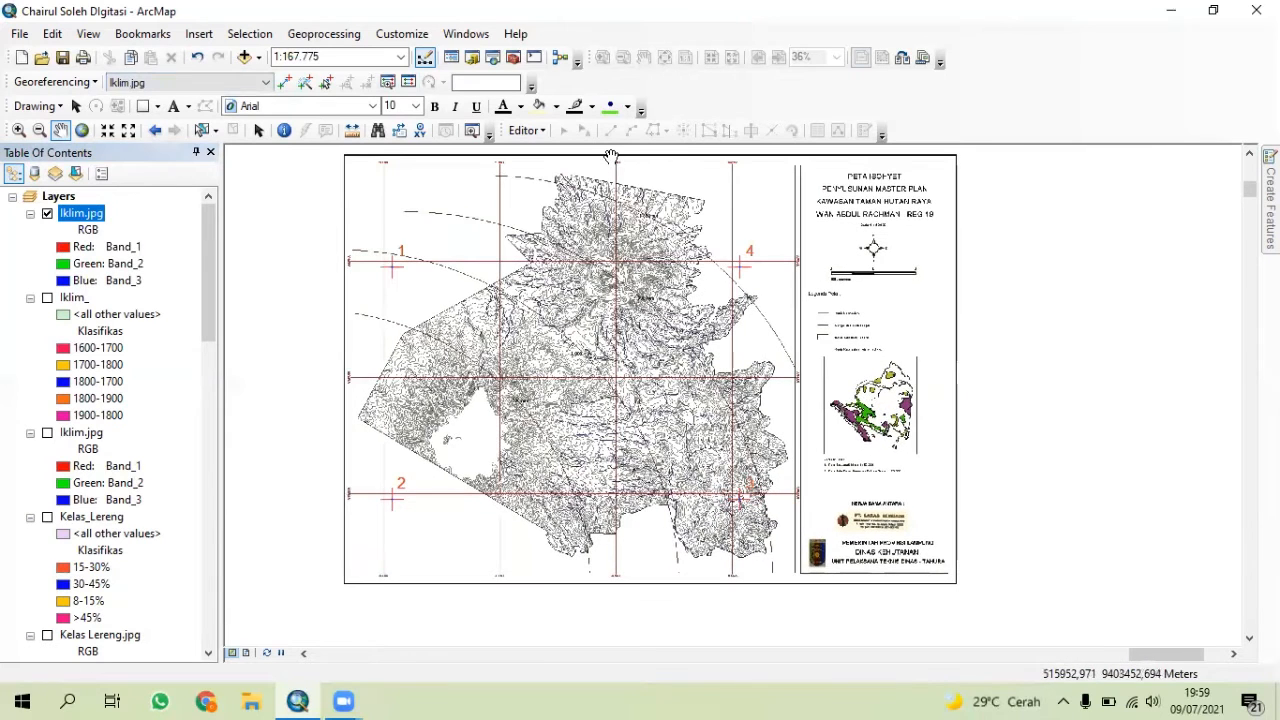
- Add the TAHURA_IKLIM.shp shapefile from the DIGITASI UAP folder to the map
{"action": "left_click", "coordinate": [244, 57]}
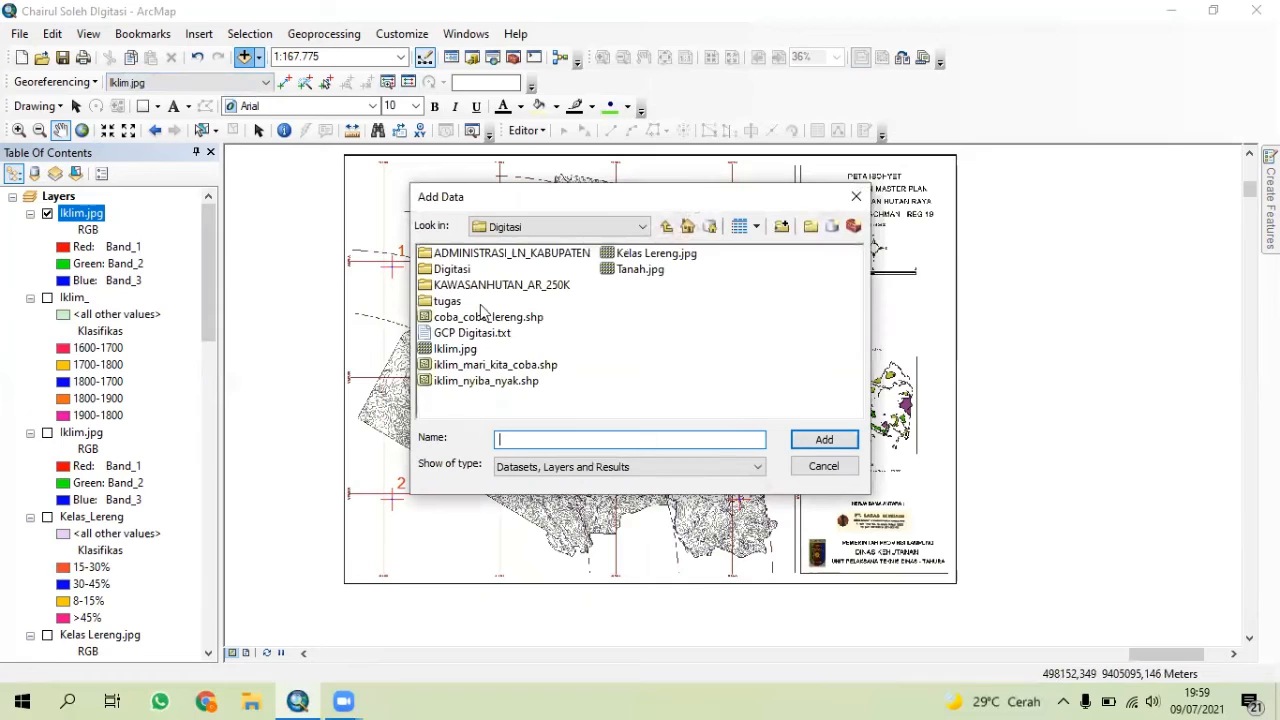
{"action": "left_click", "coordinate": [666, 226]}
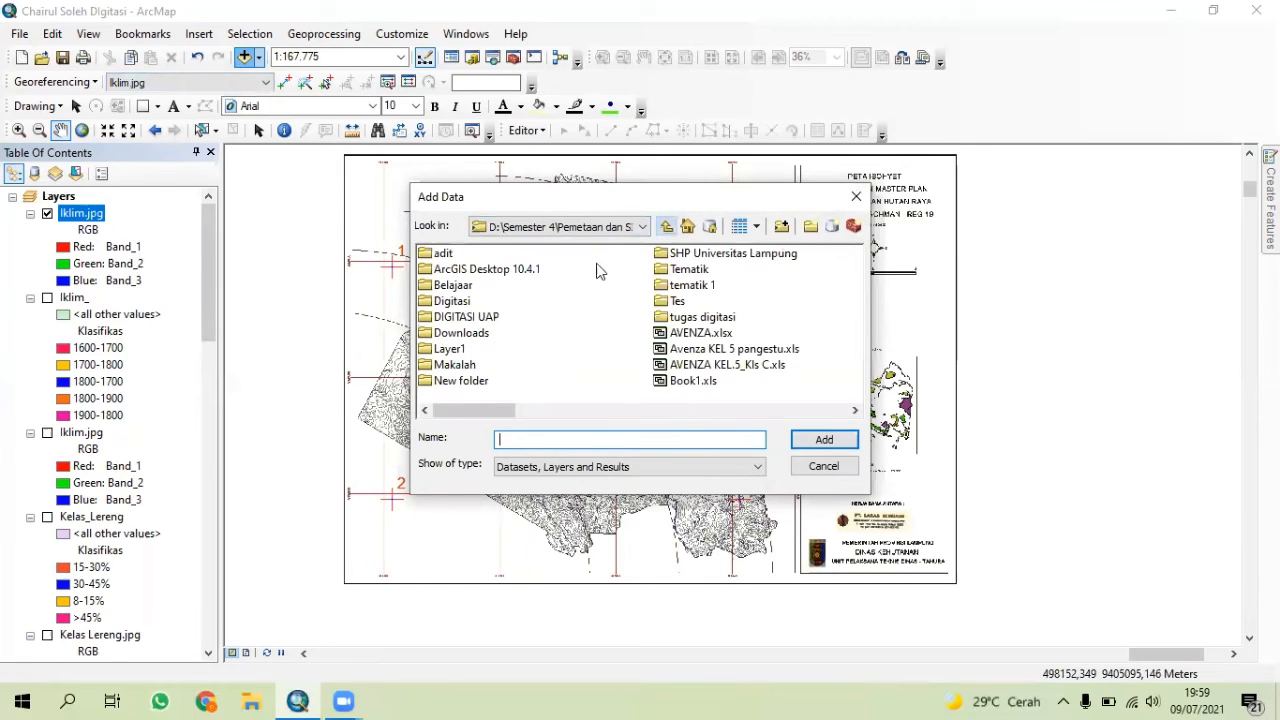
{"action": "double_click", "coordinate": [466, 316]}
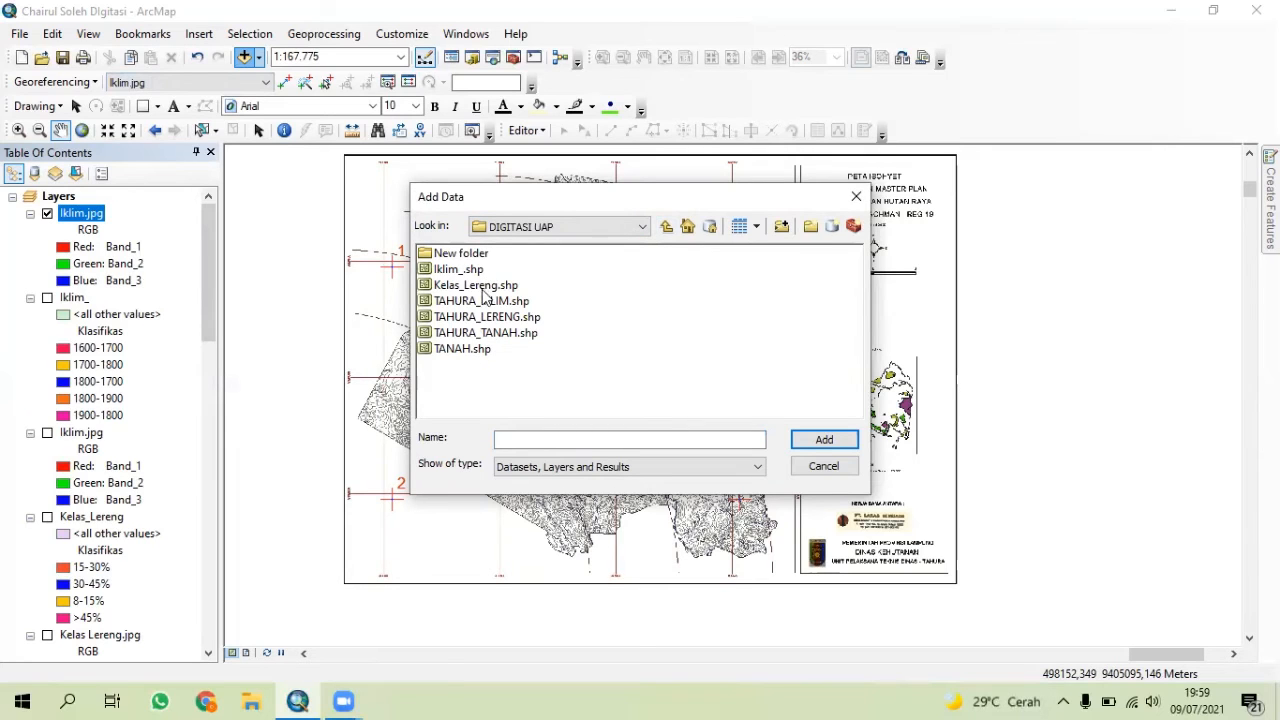
{"action": "left_click", "coordinate": [484, 300]}
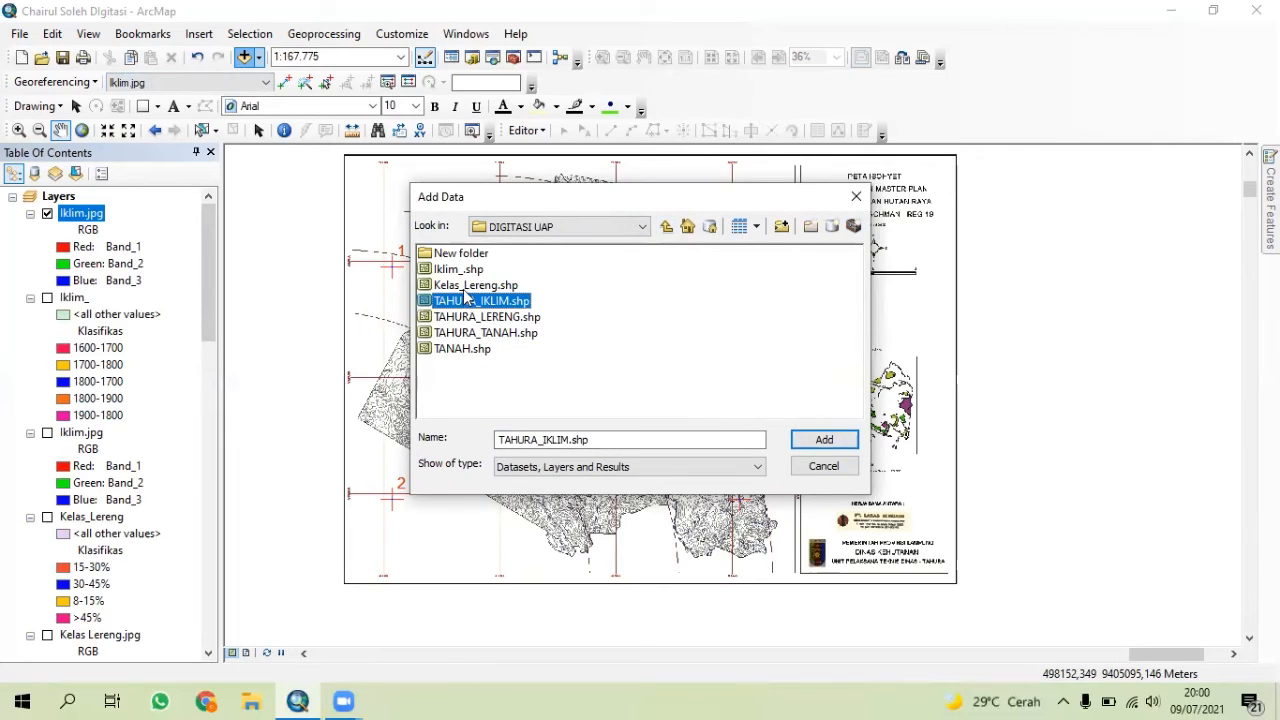
{"action": "left_click", "coordinate": [822, 444]}
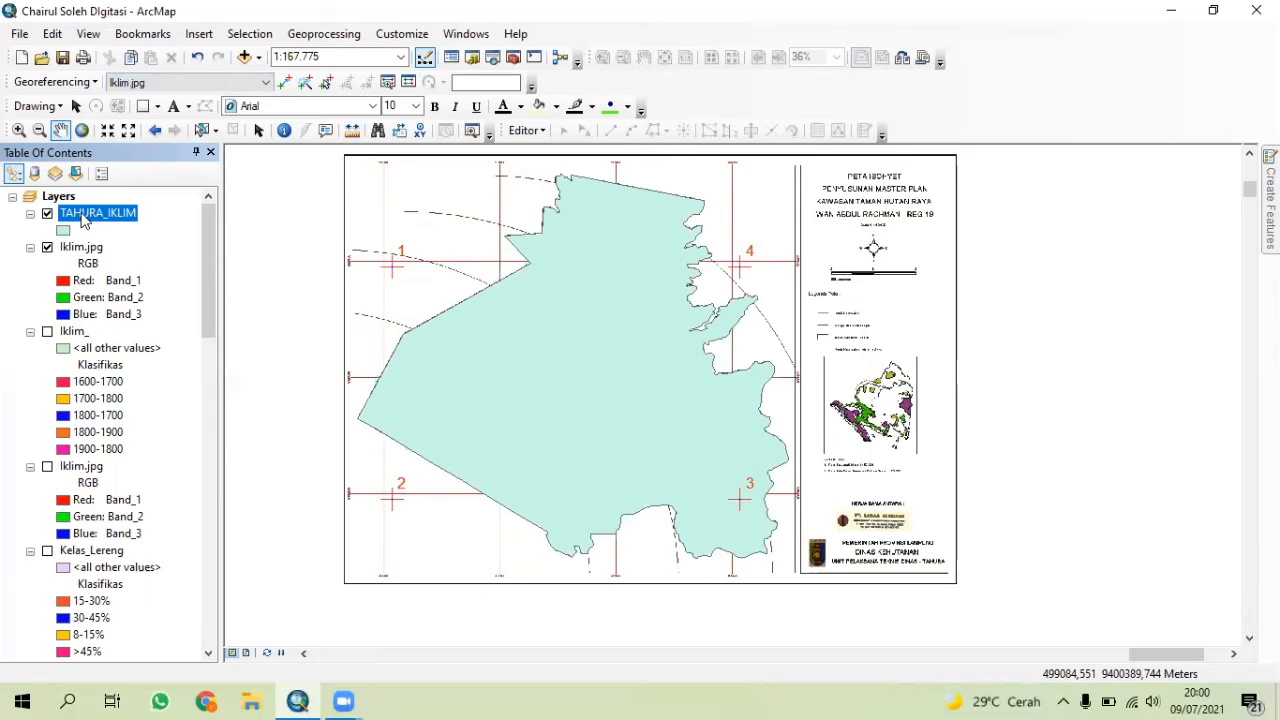
- Export all TAHURA_IKLIM features to a shapefile named Kelas Iklim in New folder and add it to the map
{"action": "right_click", "coordinate": [66, 230]}
{"action": "left_click", "coordinate": [101, 216]}
{"action": "right_click", "coordinate": [101, 216]}
{"action": "mouse_move", "coordinate": [236, 540]}
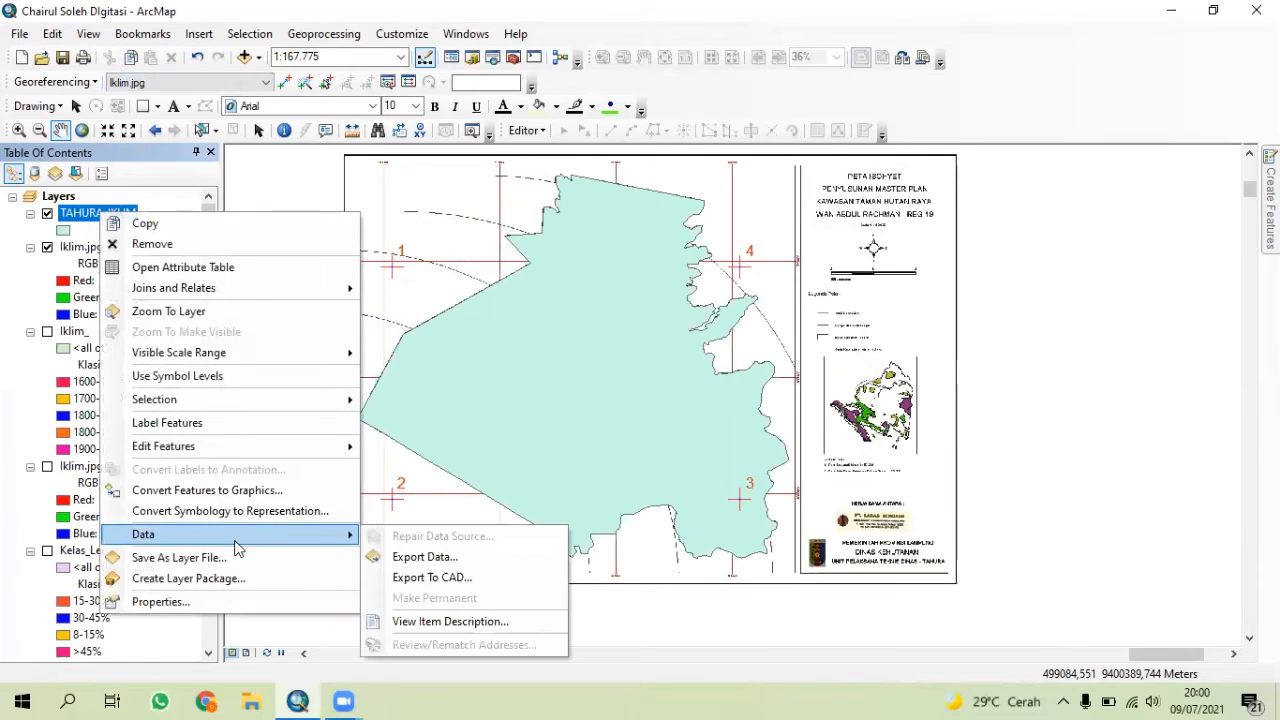
{"action": "left_click", "coordinate": [398, 558]}
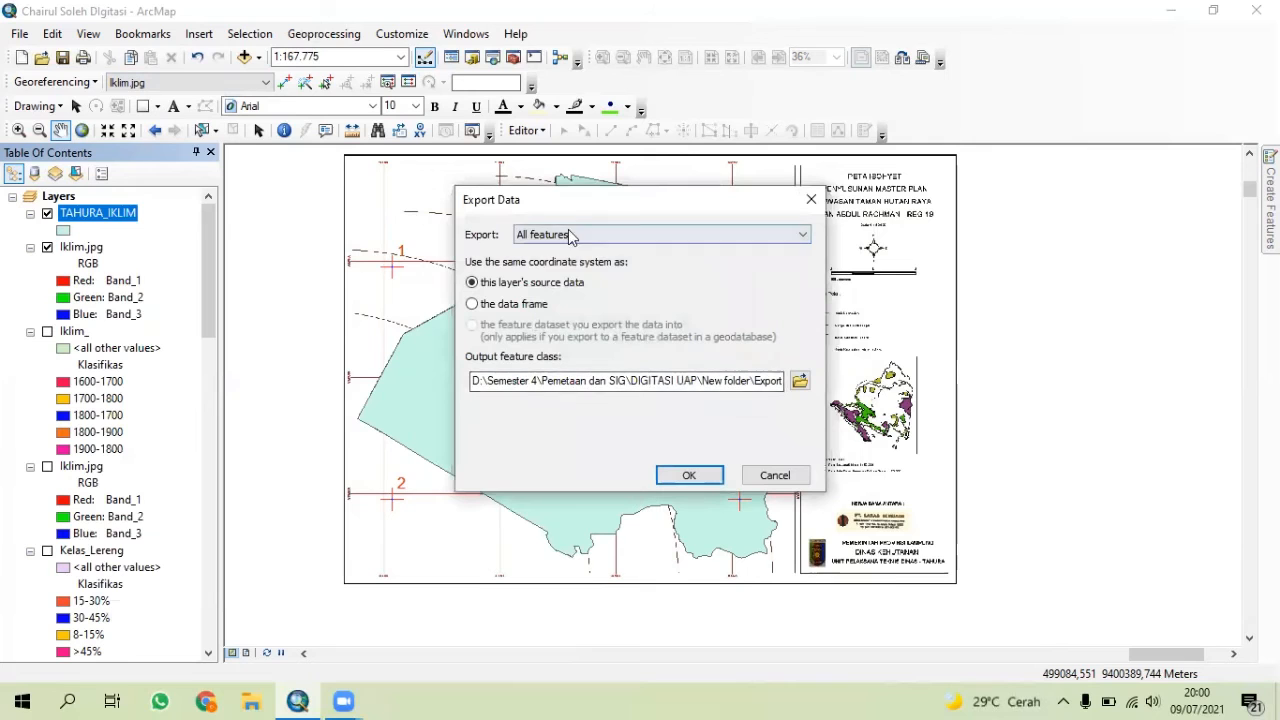
{"action": "left_click", "coordinate": [799, 380]}
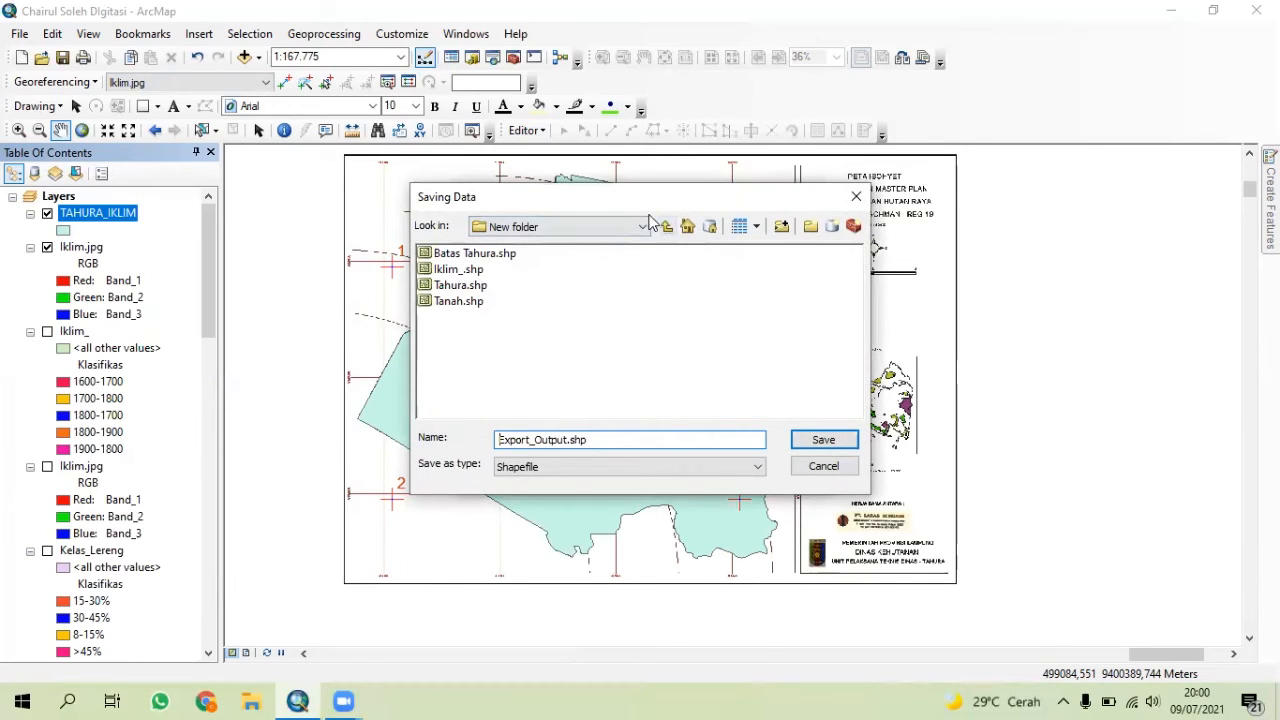
{"action": "double_click", "coordinate": [634, 440]}
{"action": "key", "text": "BackSpace"}
{"action": "left_click", "coordinate": [845, 441]}
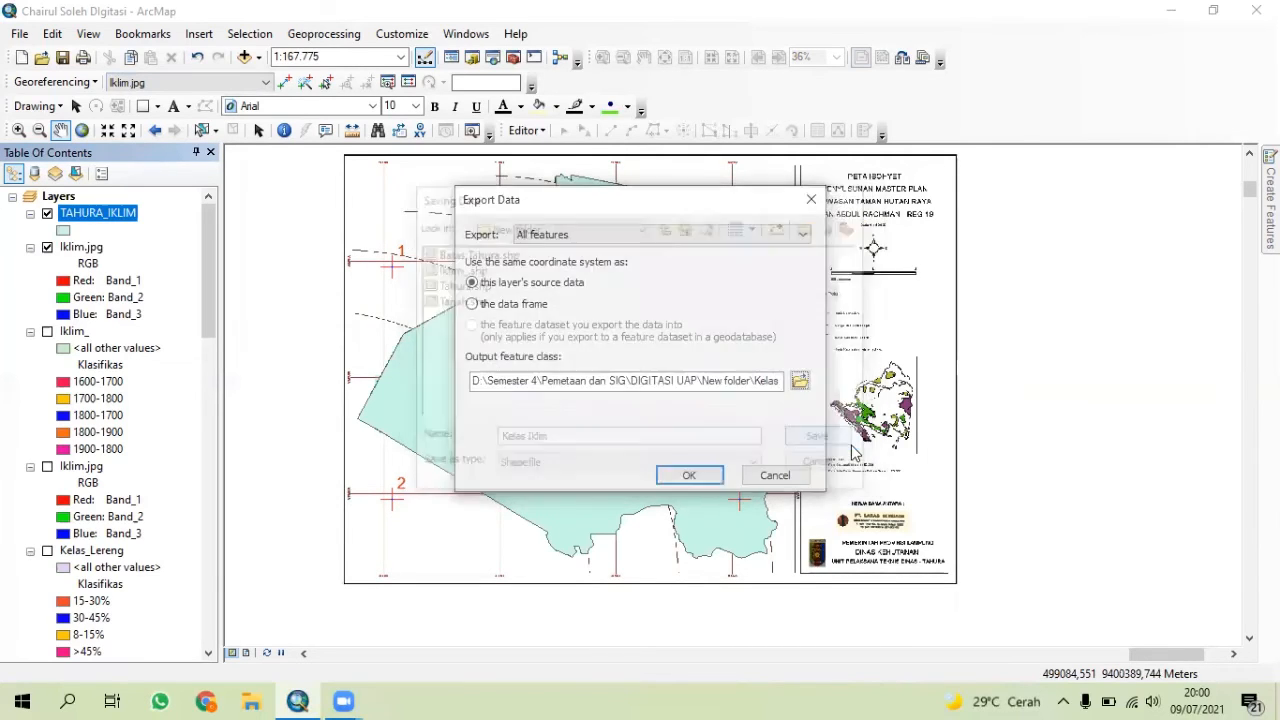
{"action": "left_click", "coordinate": [722, 475]}
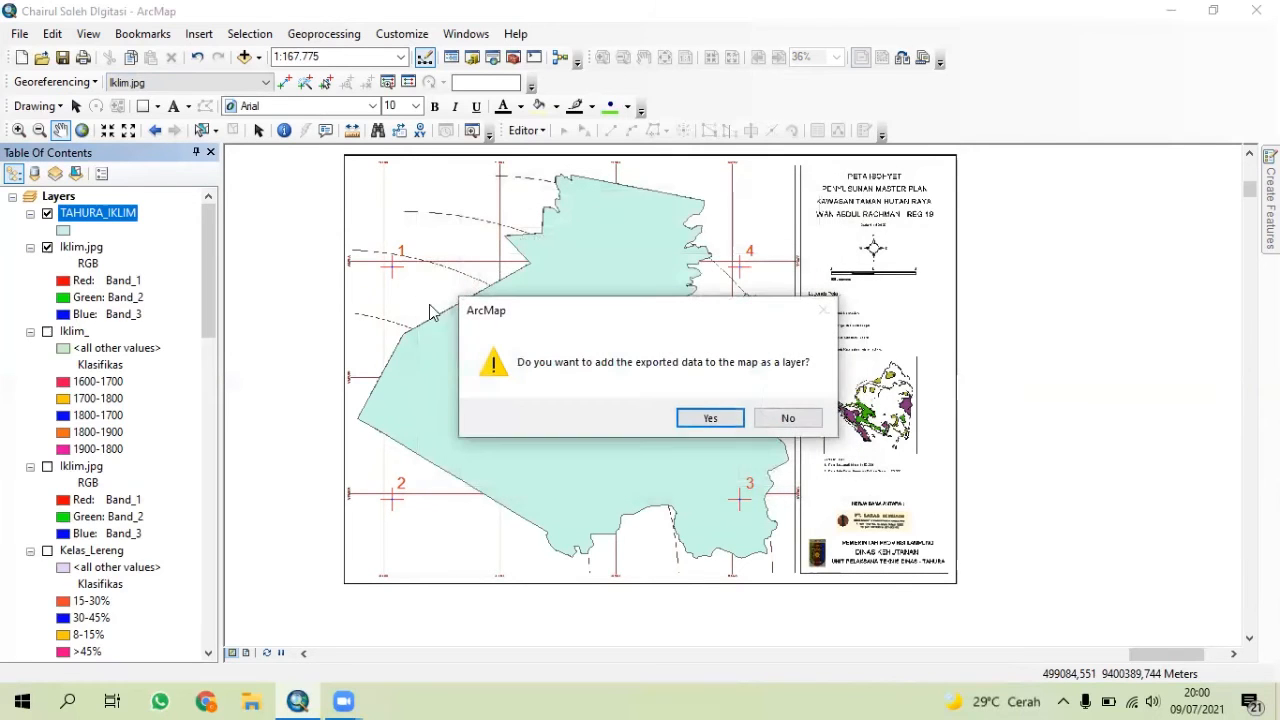
{"action": "left_click", "coordinate": [690, 417]}
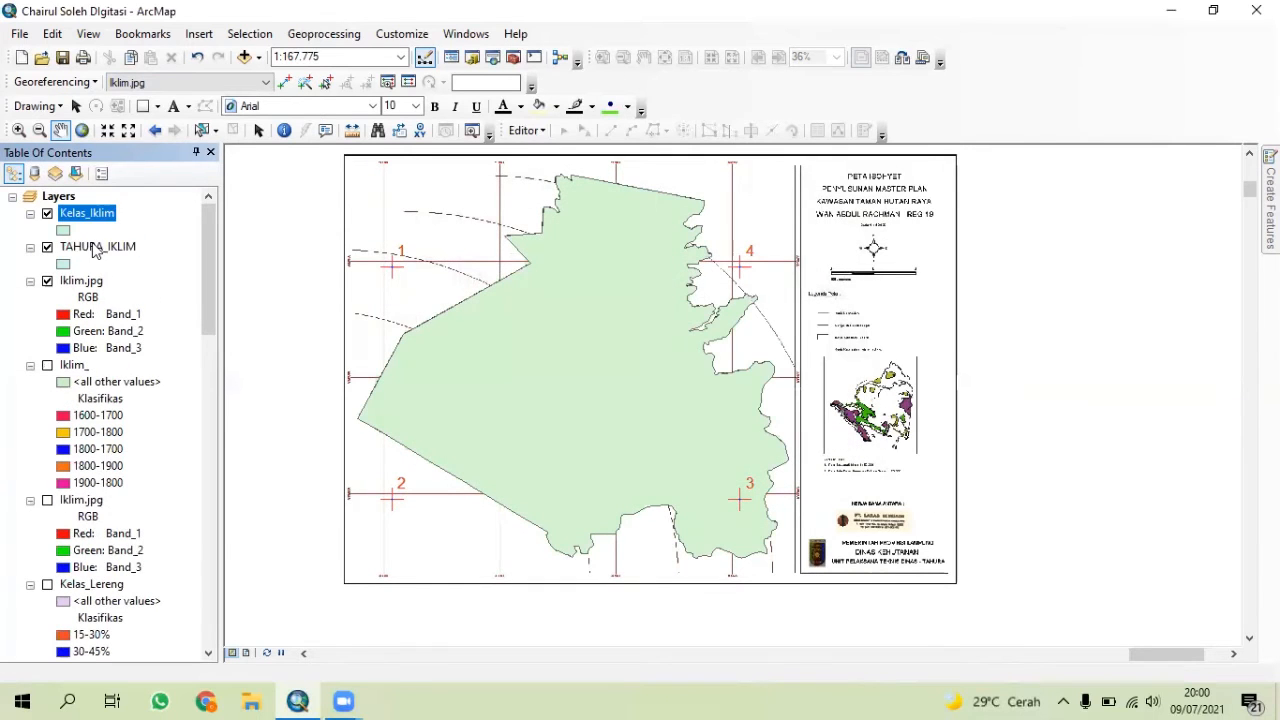
- Remove the original TAHURA_IKLIM layer from the map and select the Kelas_Iklim layer
{"action": "right_click", "coordinate": [96, 247]}
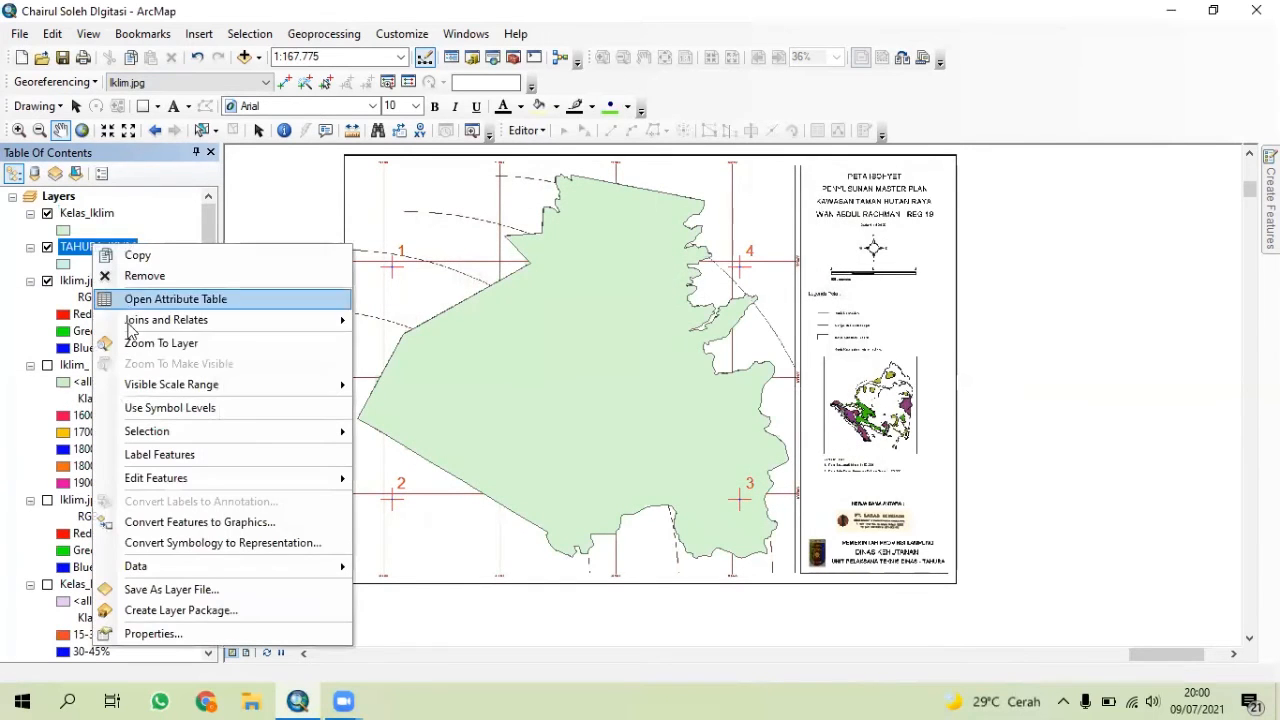
{"action": "left_click", "coordinate": [140, 275]}
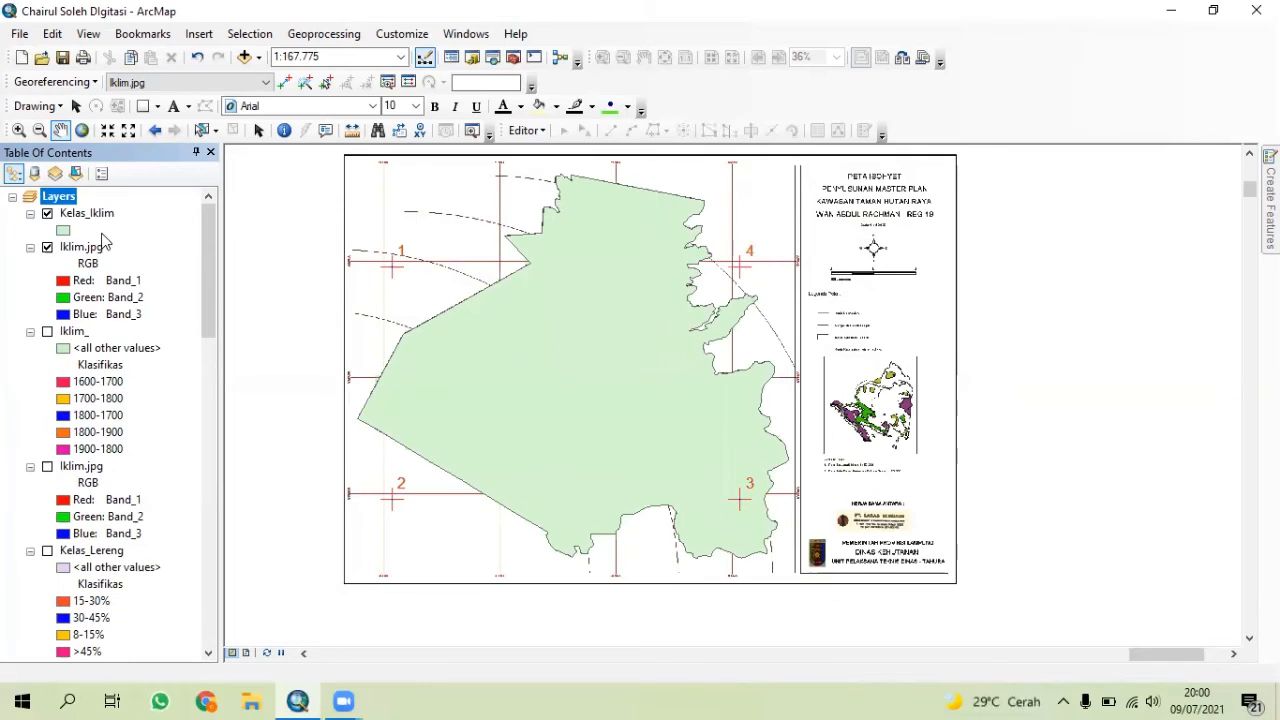
{"action": "right_click", "coordinate": [81, 215]}
{"action": "left_click", "coordinate": [147, 208]}
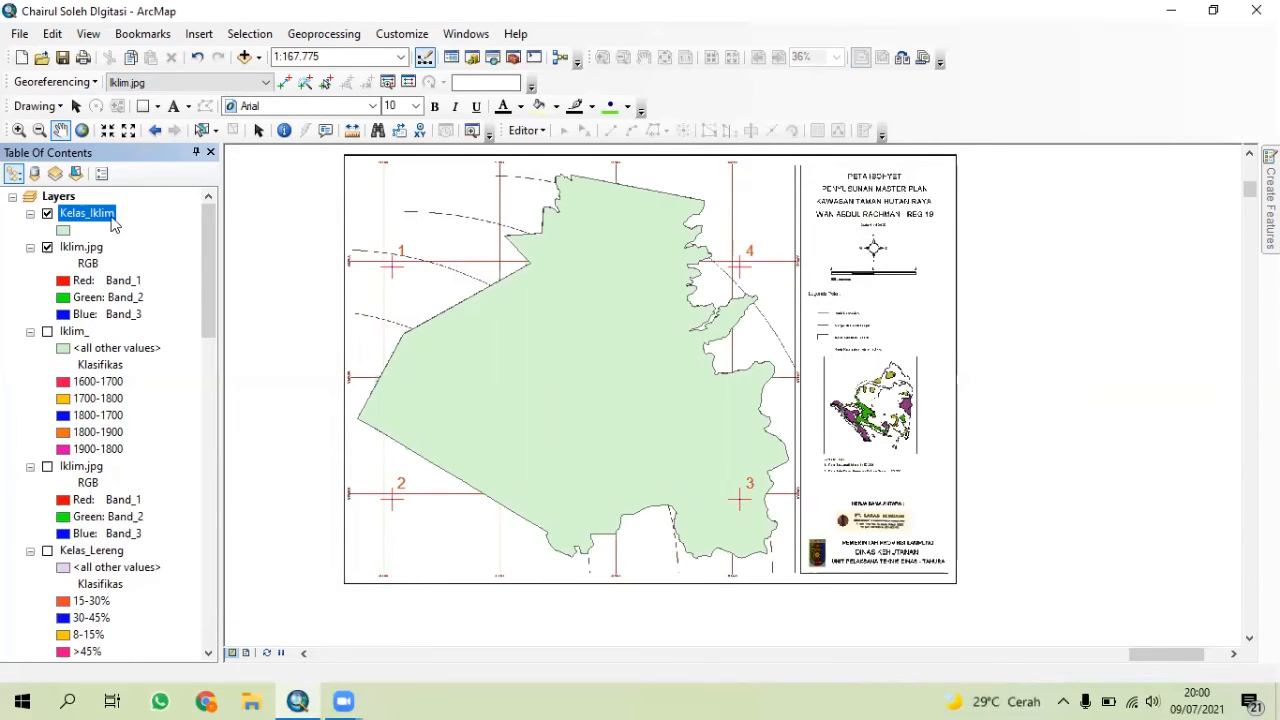
- Give the Kelas_Iklim layer a hollow fill with a red outline
{"action": "left_click", "coordinate": [63, 230]}
{"action": "left_click", "coordinate": [467, 320]}
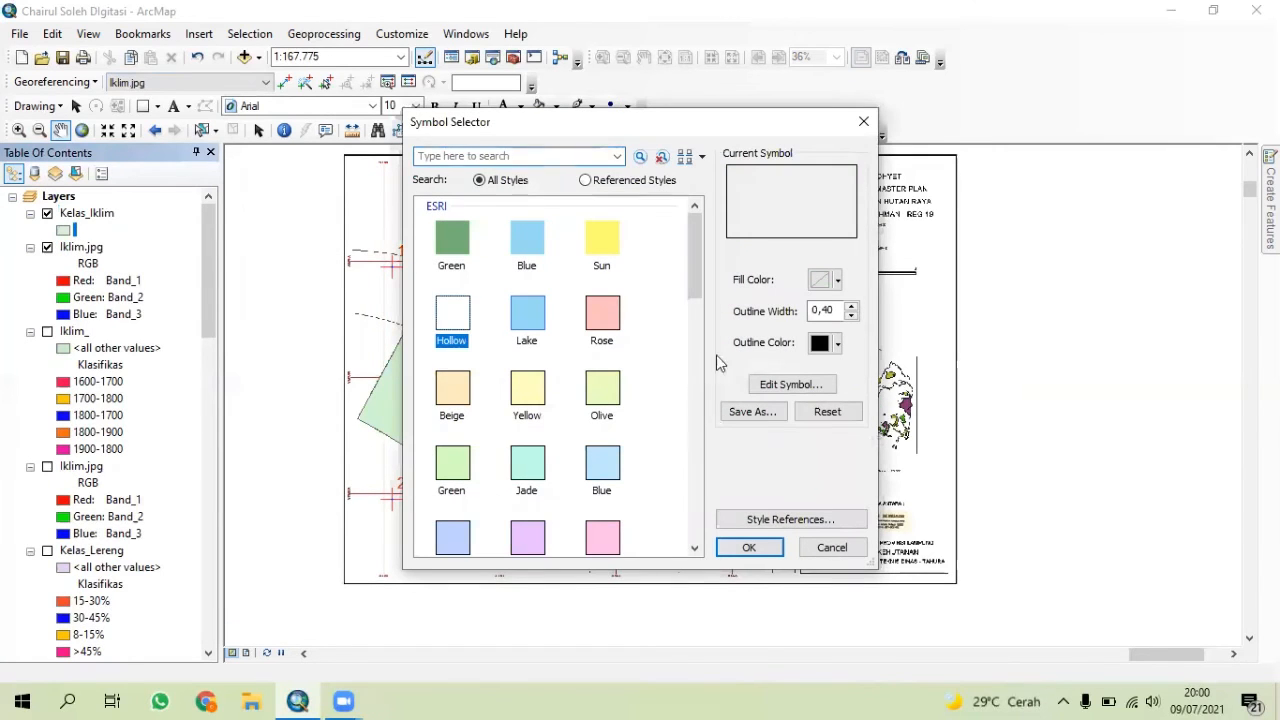
{"action": "left_click", "coordinate": [837, 343]}
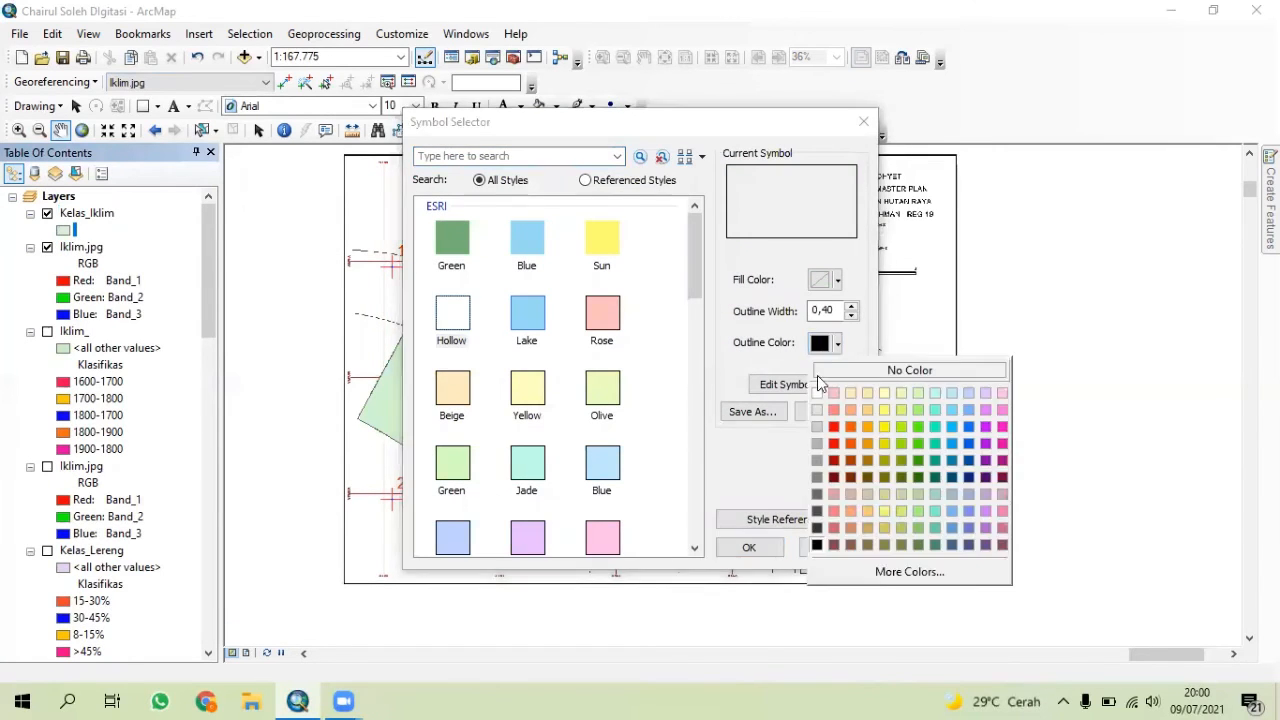
{"action": "left_click", "coordinate": [833, 427]}
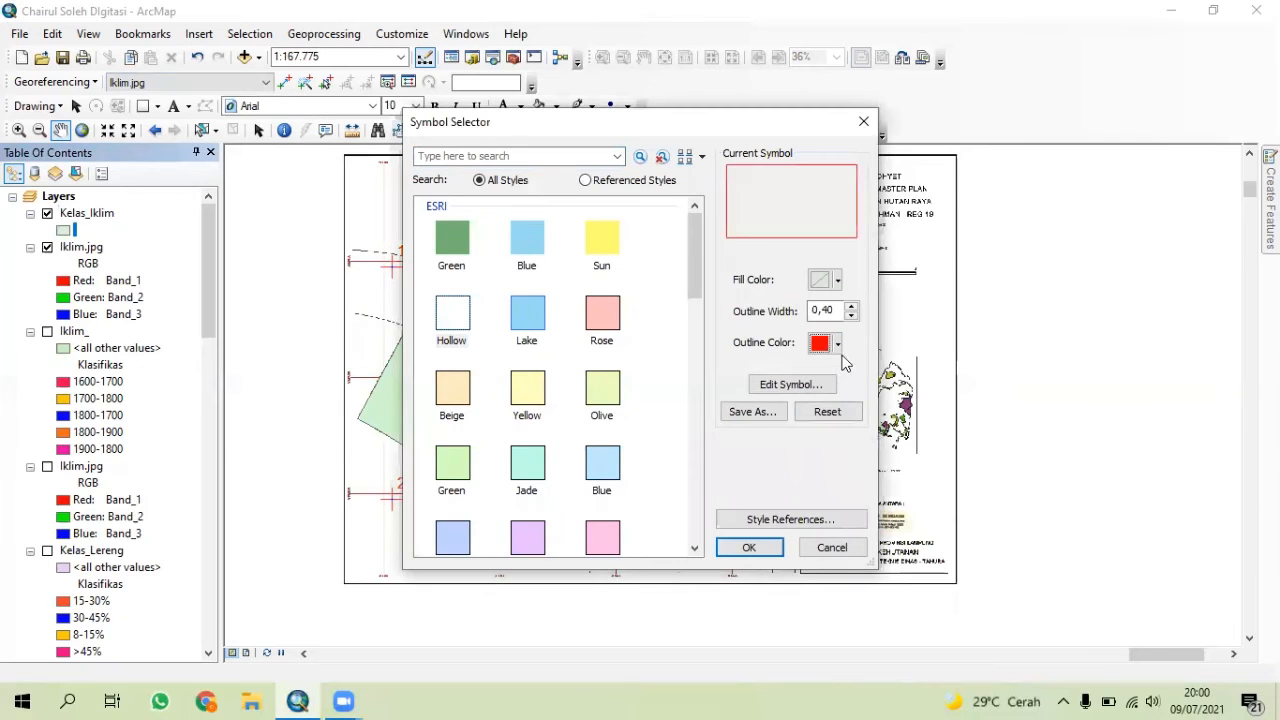
{"action": "left_click", "coordinate": [738, 548]}
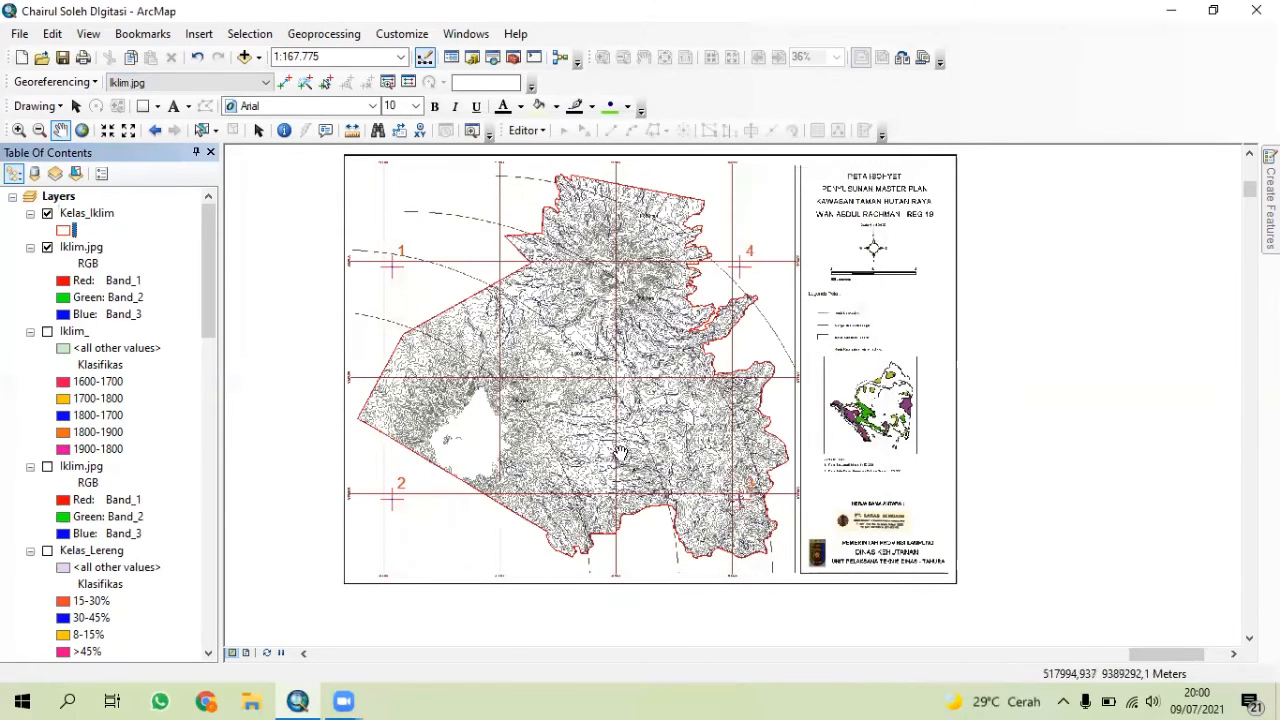
- Start an edit session on Kelas_Iklim and select its boundary polygon for cutting
{"action": "left_click", "coordinate": [520, 132]}
{"action": "left_click", "coordinate": [566, 150]}
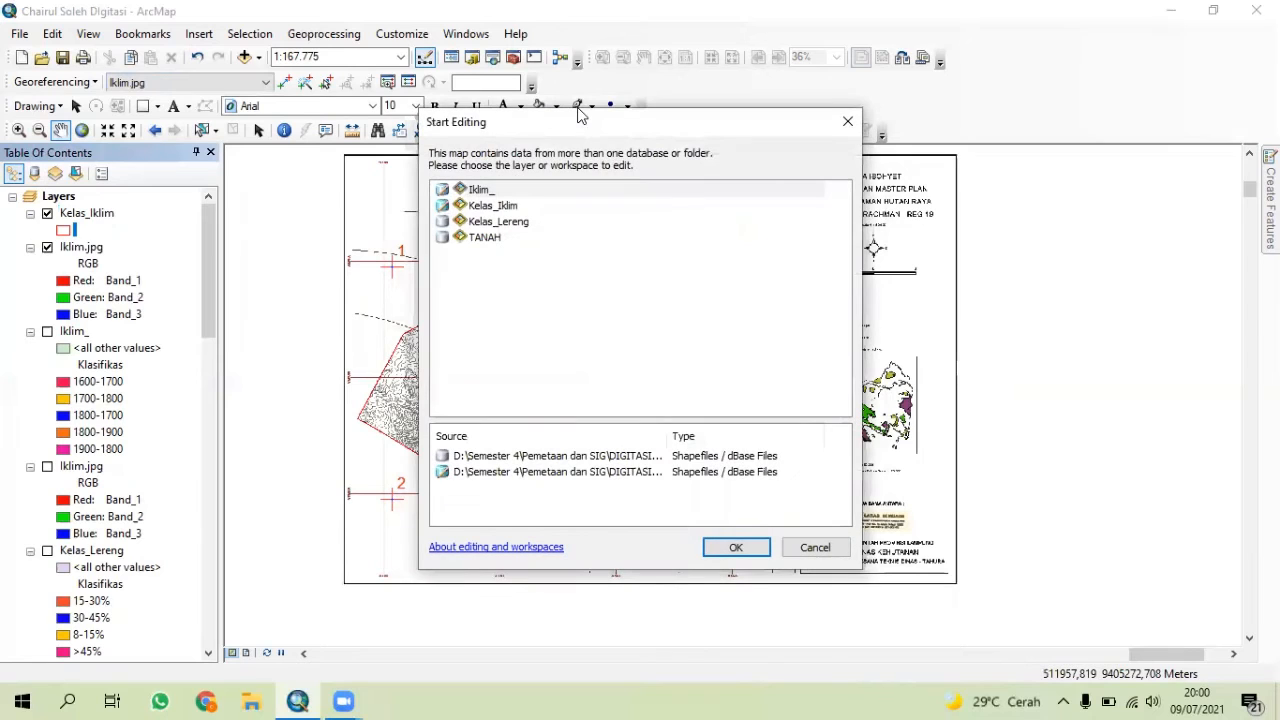
{"action": "left_click", "coordinate": [521, 205]}
{"action": "left_click", "coordinate": [736, 547]}
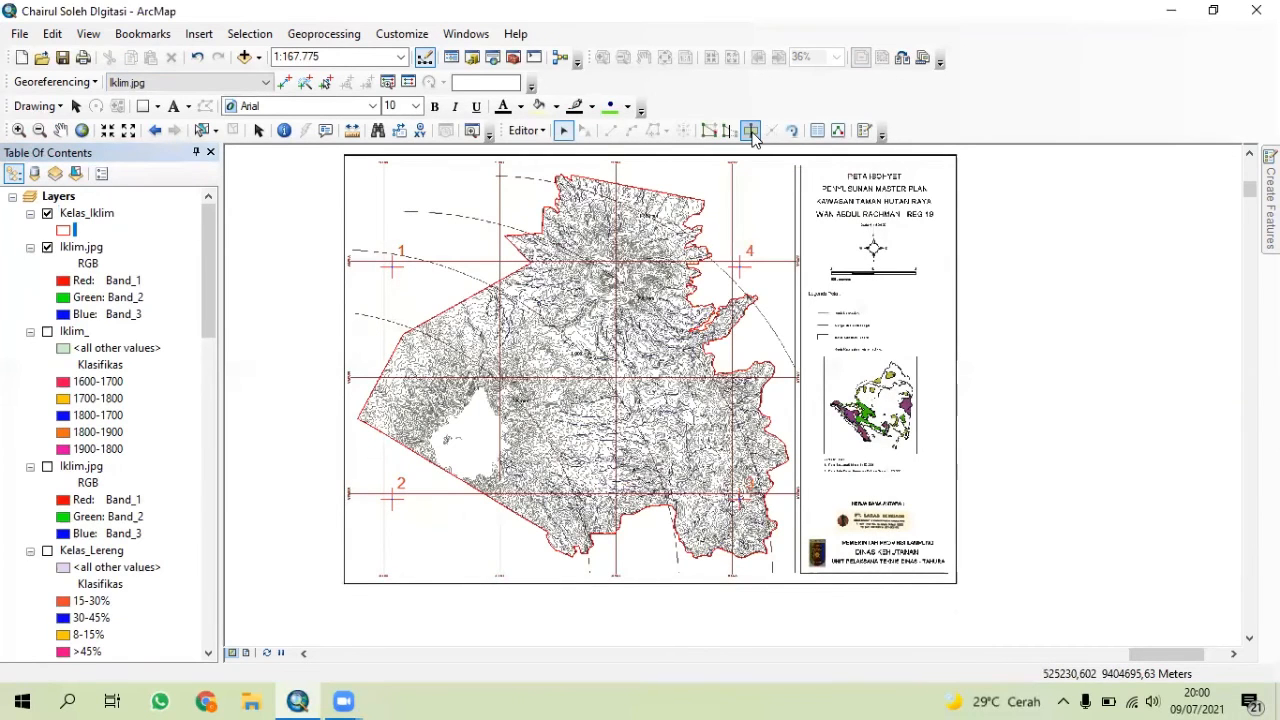
{"action": "left_click", "coordinate": [645, 134]}
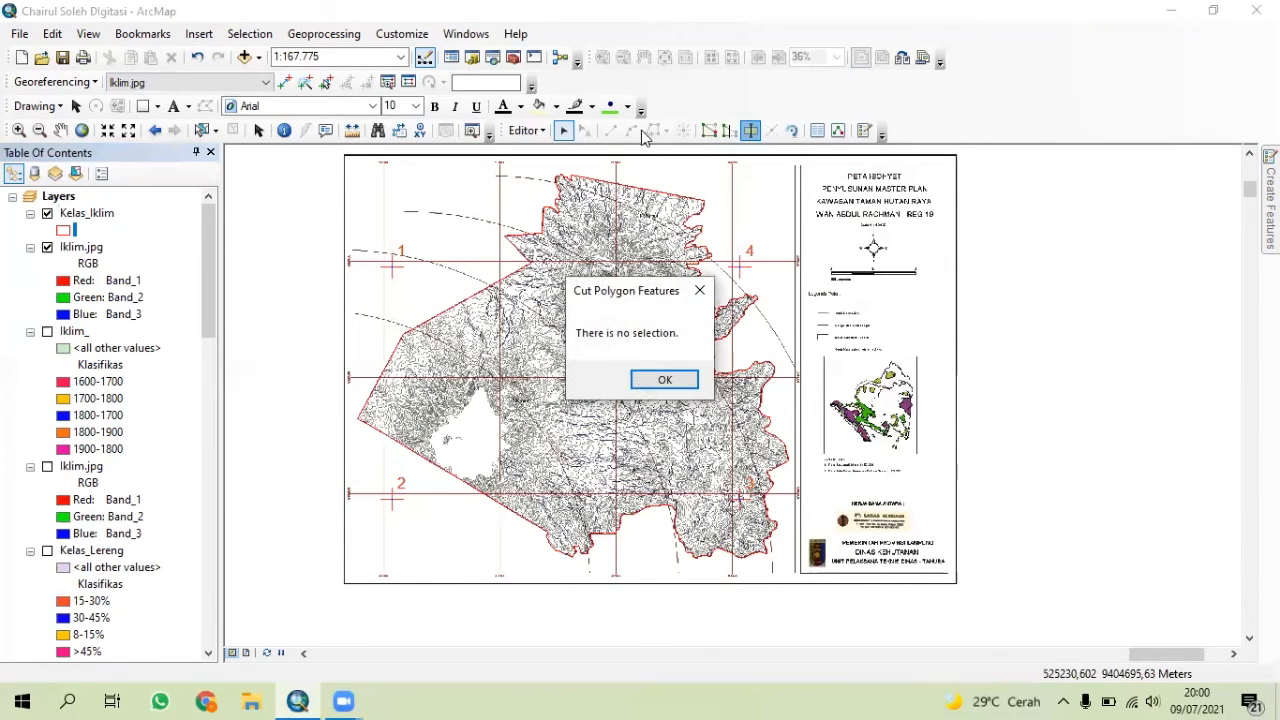
{"action": "left_click", "coordinate": [664, 380]}
{"action": "left_click", "coordinate": [604, 401]}
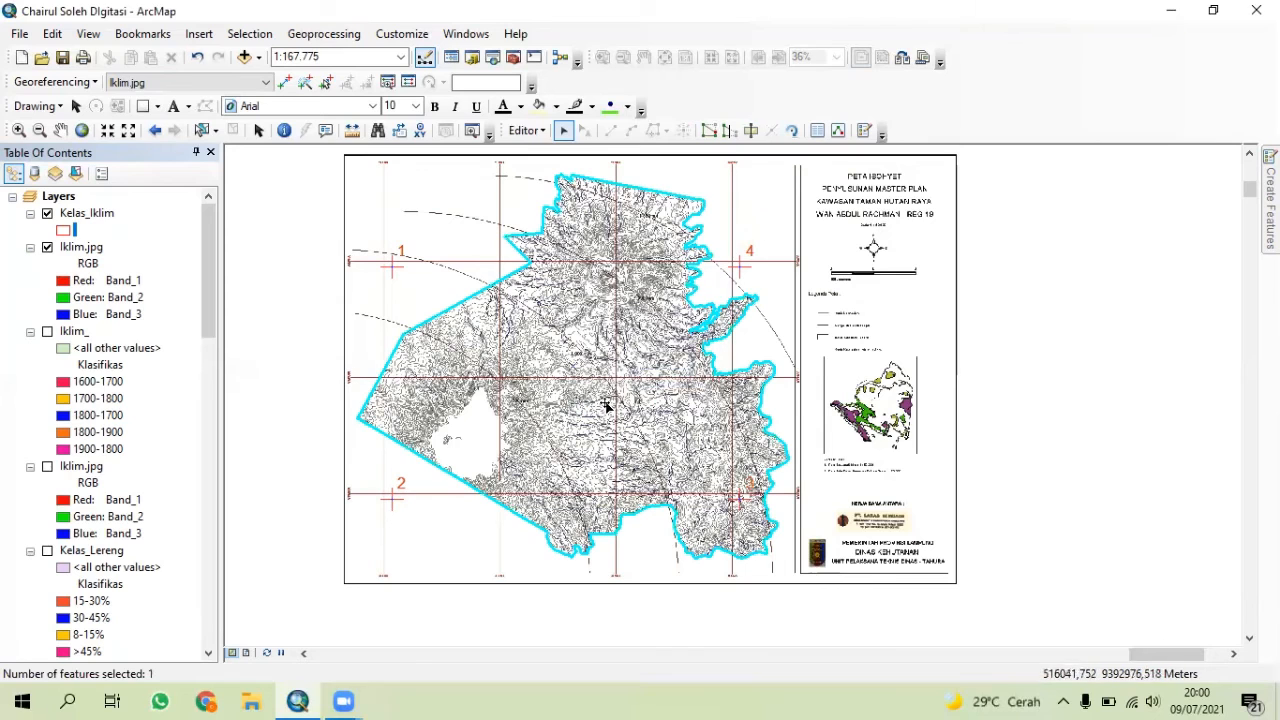
- Cut the selected polygon with an arc segment along the southwesternmost dashed isohyet line of the climate map
{"action": "left_click", "coordinate": [750, 130]}
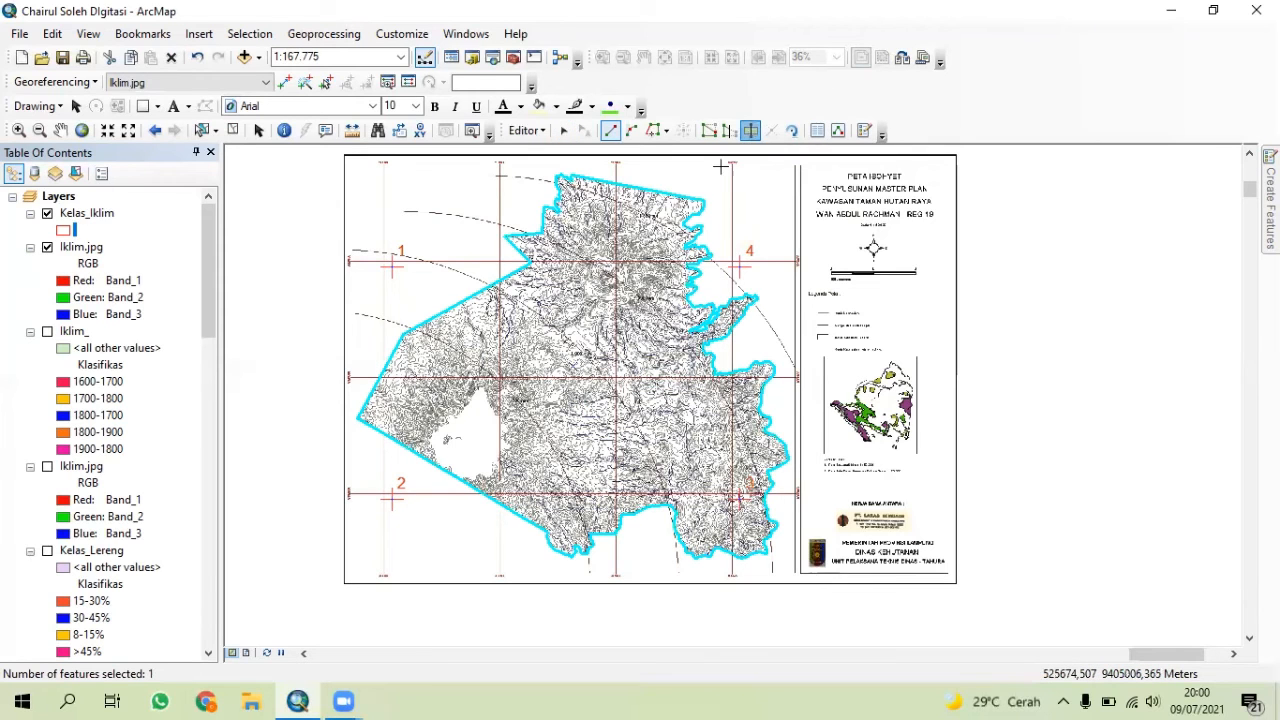
{"action": "left_click", "coordinate": [631, 131]}
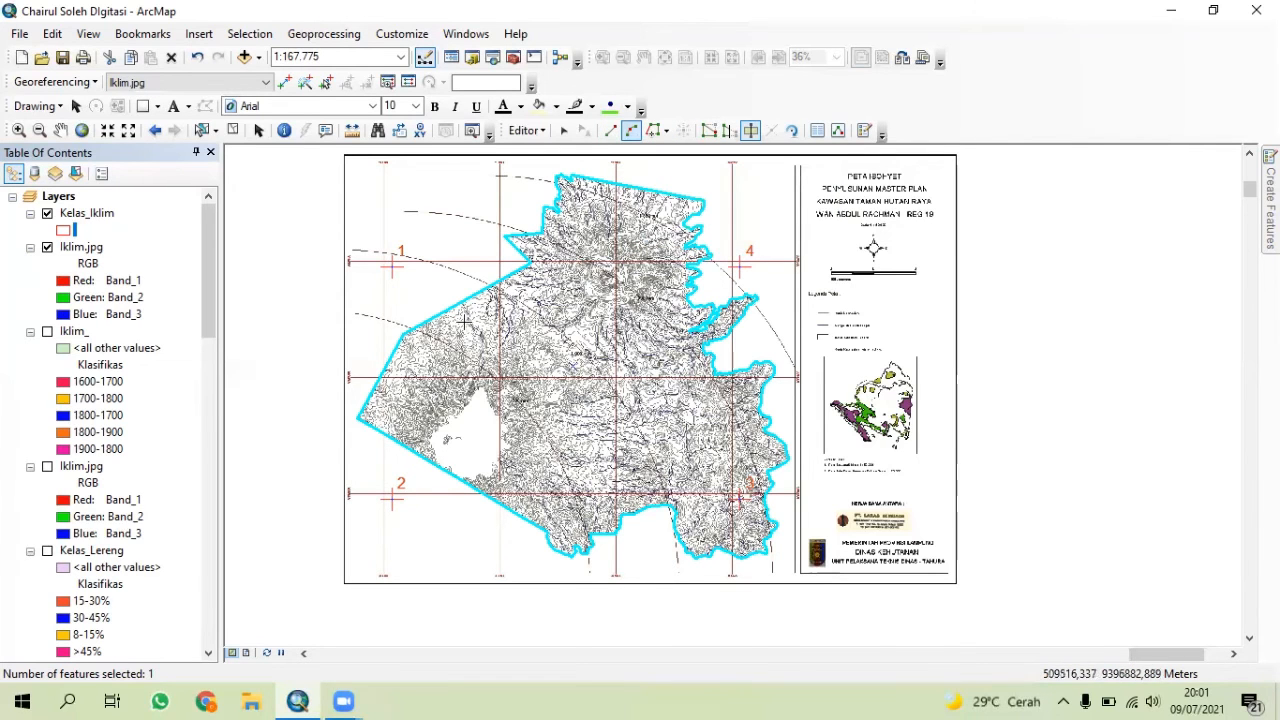
{"action": "scroll", "coordinate": [420, 340], "scroll_direction": "up", "scroll_amount": 1}
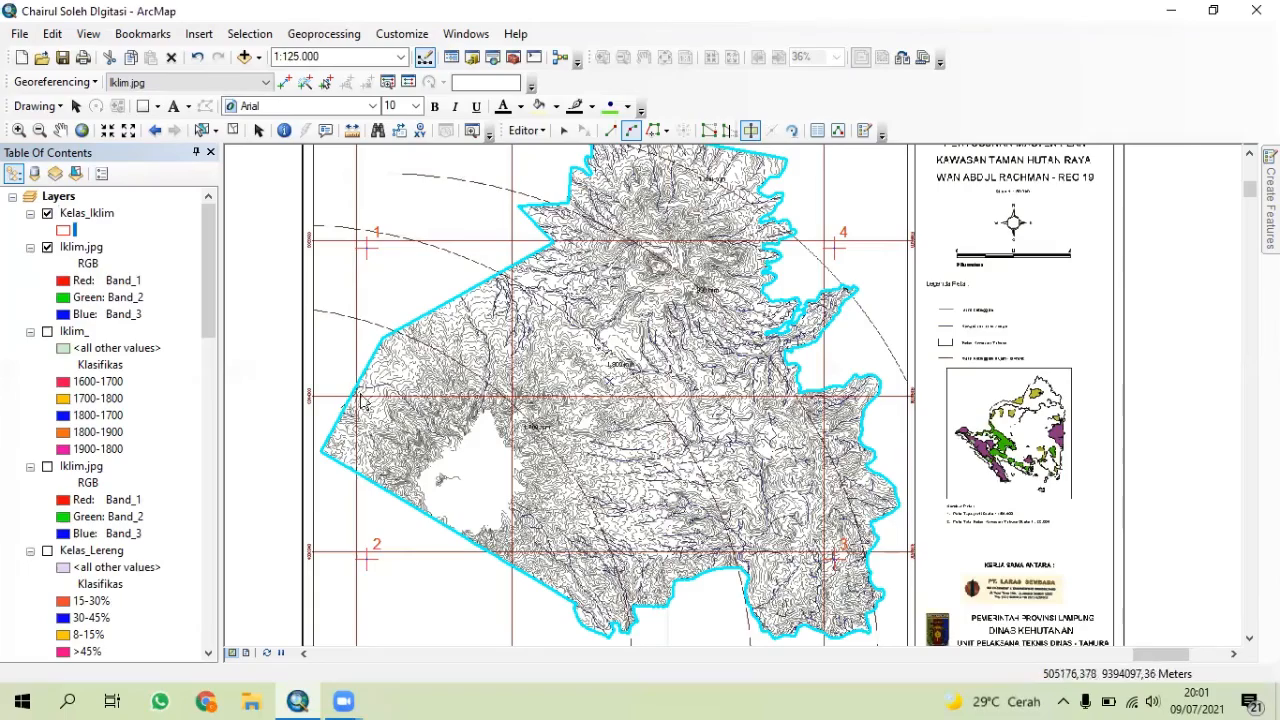
{"action": "scroll", "coordinate": [394, 345], "scroll_direction": "up", "scroll_amount": 3}
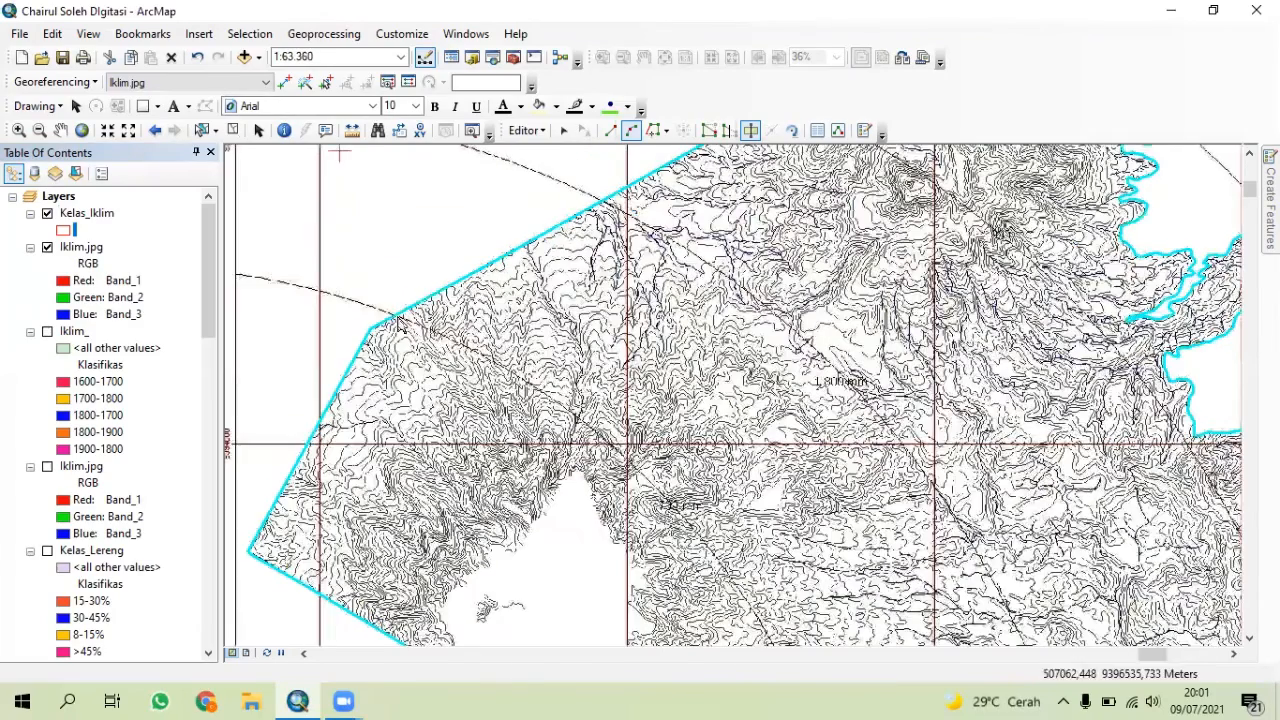
{"action": "left_click_drag", "start_coordinate": [560, 435], "coordinate": [446, 229]}
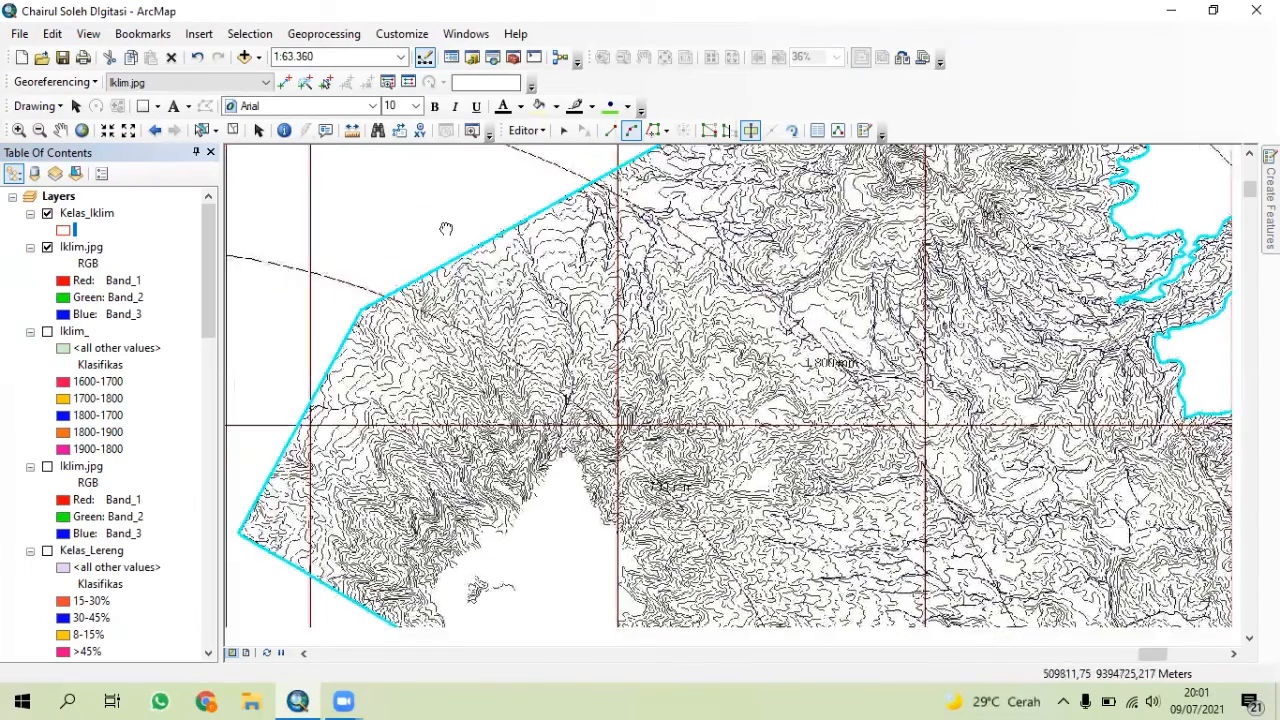
{"action": "left_click_drag", "start_coordinate": [760, 636], "coordinate": [635, 316]}
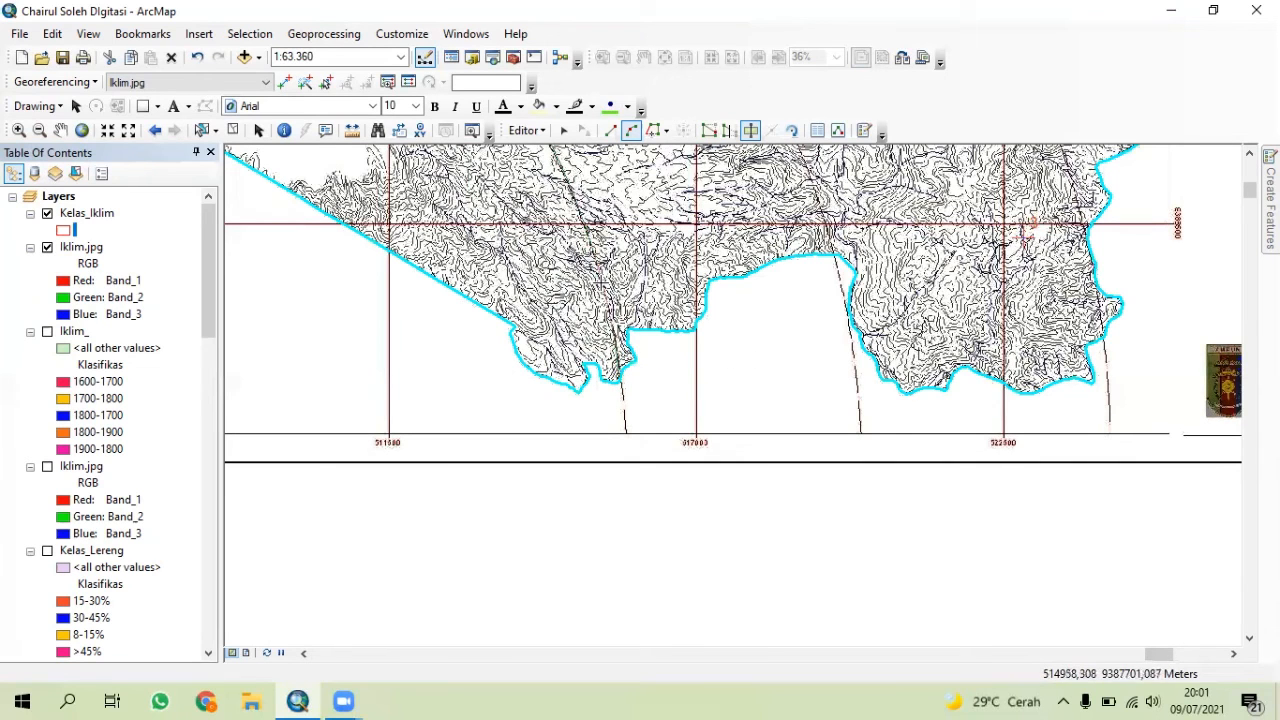
{"action": "scroll", "coordinate": [610, 295], "scroll_direction": "up", "scroll_amount": 3}
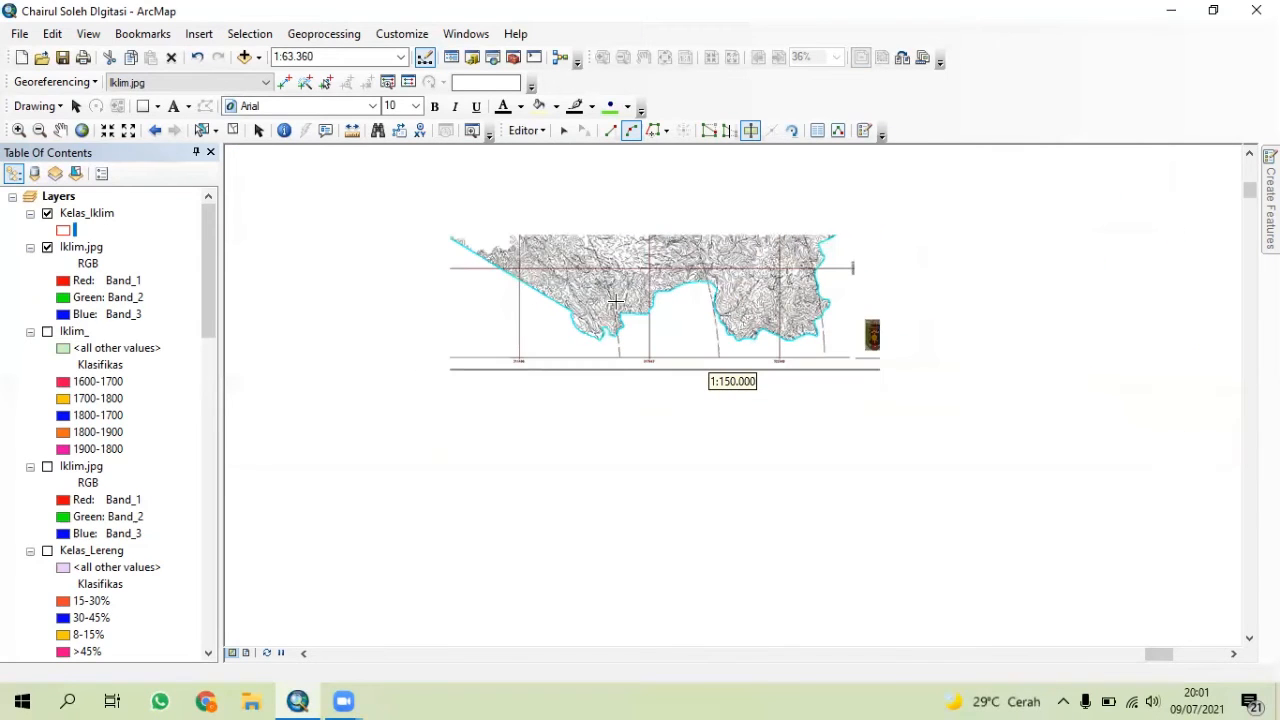
{"action": "key", "text": "Up"}
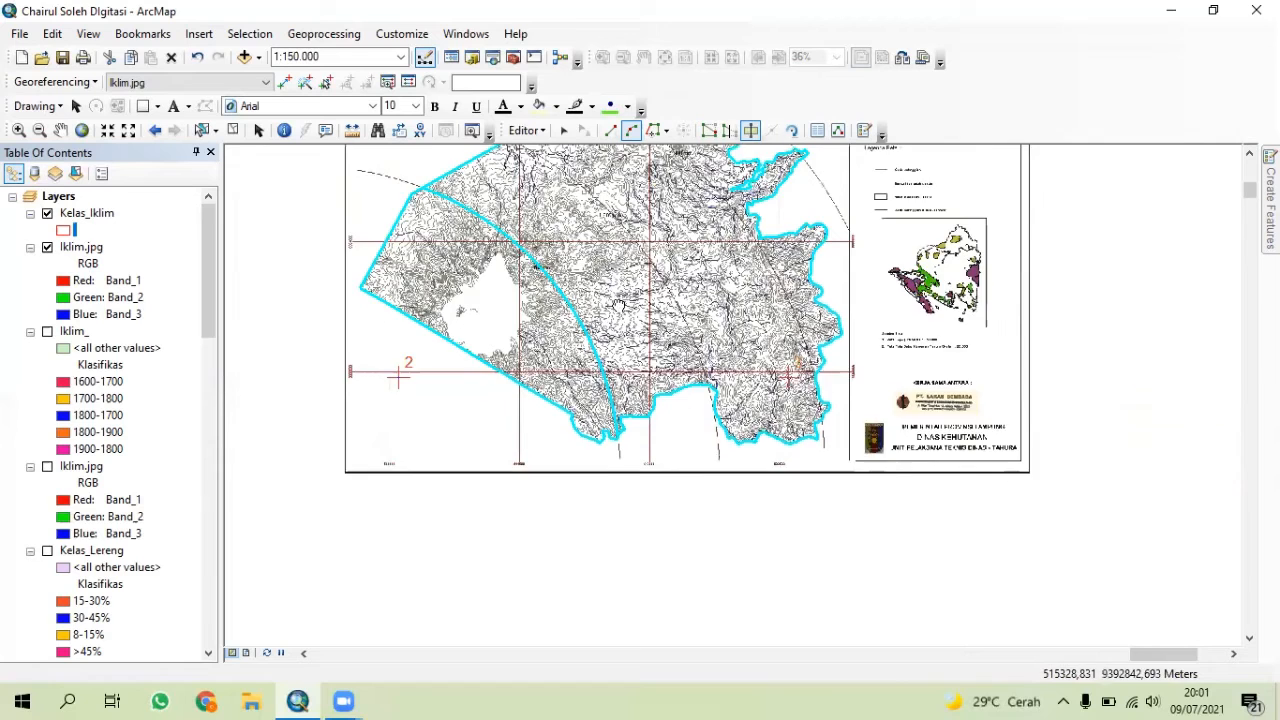
- Cut the remaining Kelas_Iklim area with arcs along the second and third isohyet lines from the southwest
{"action": "key", "text": "Up"}
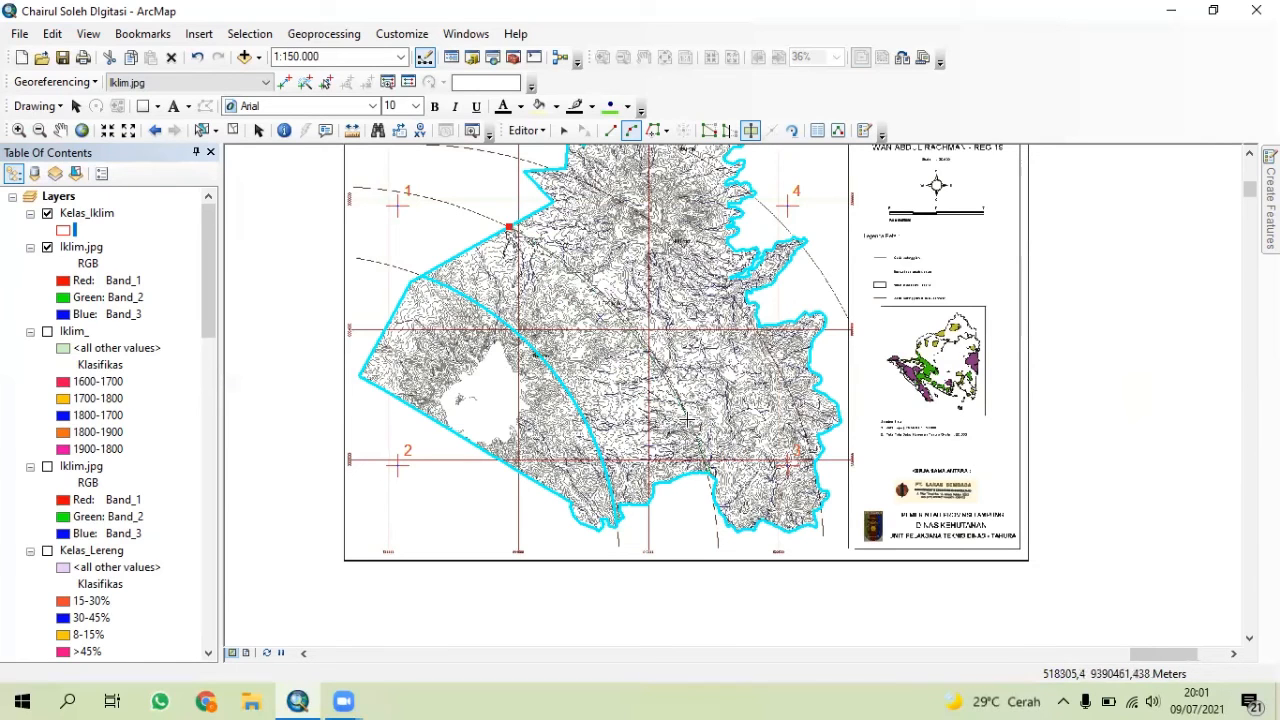
{"action": "double_click", "coordinate": [709, 468]}
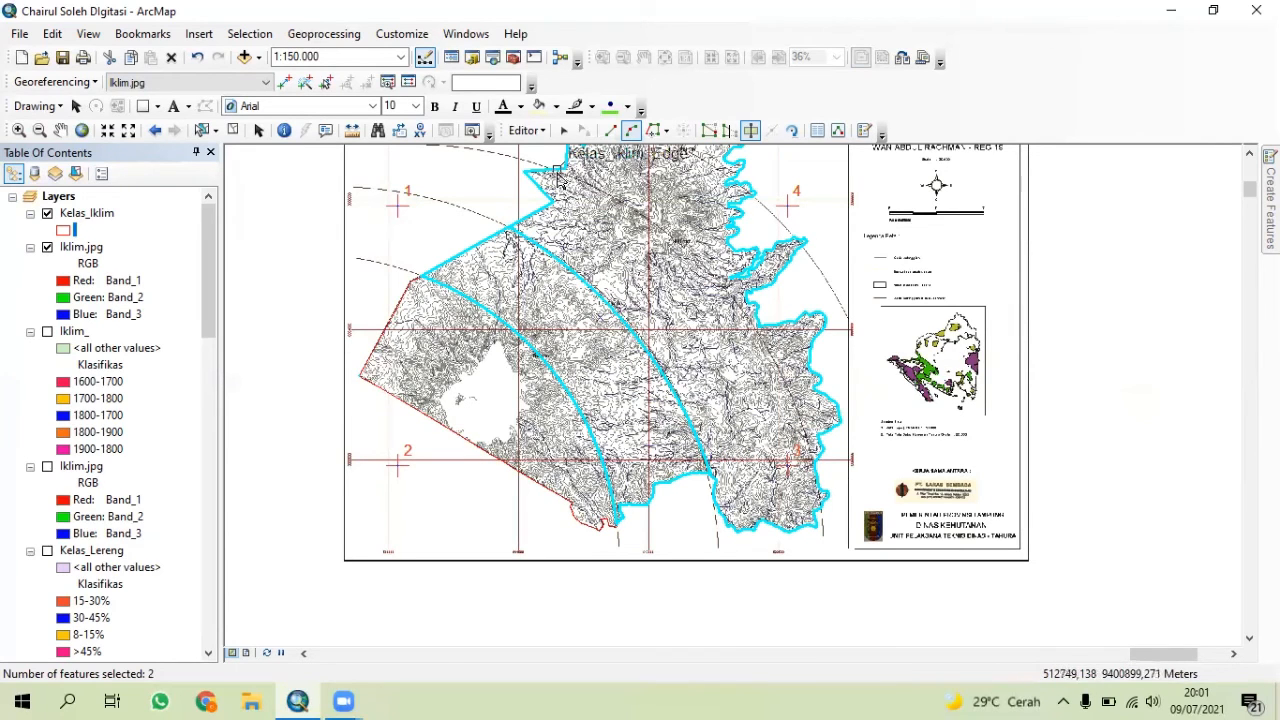
{"action": "left_click", "coordinate": [555, 170]}
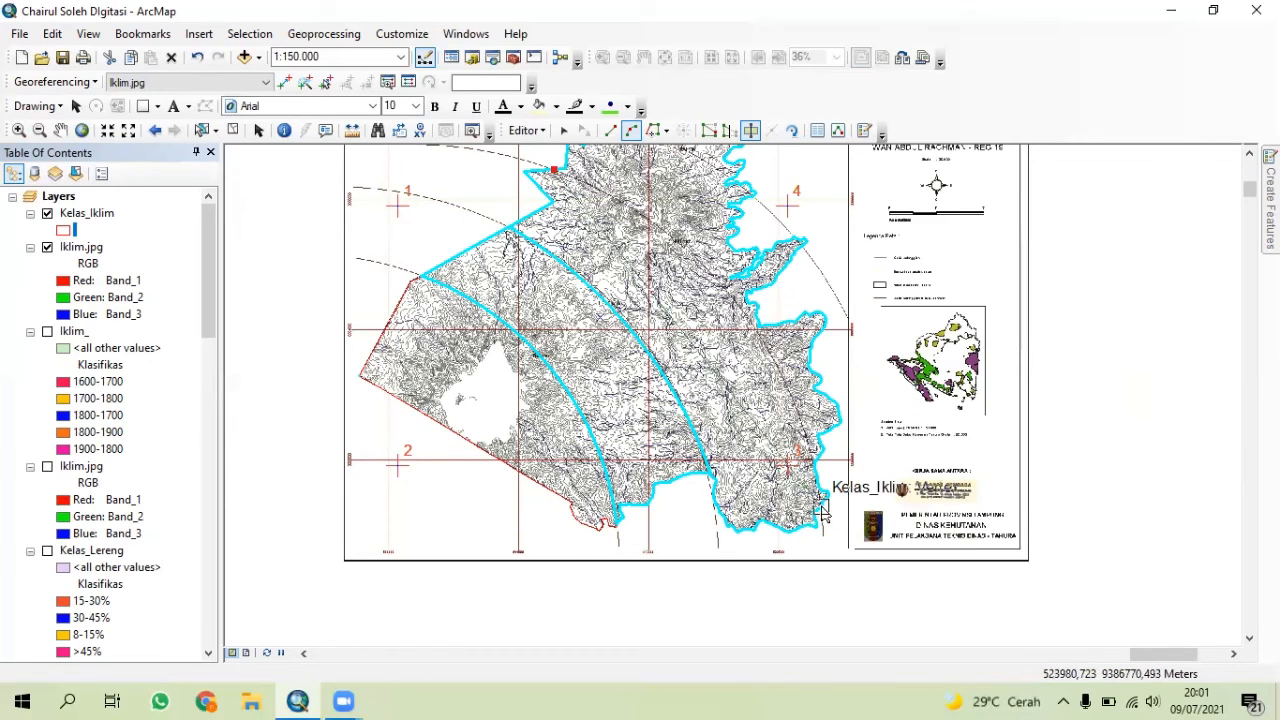
{"action": "double_click", "coordinate": [775, 367]}
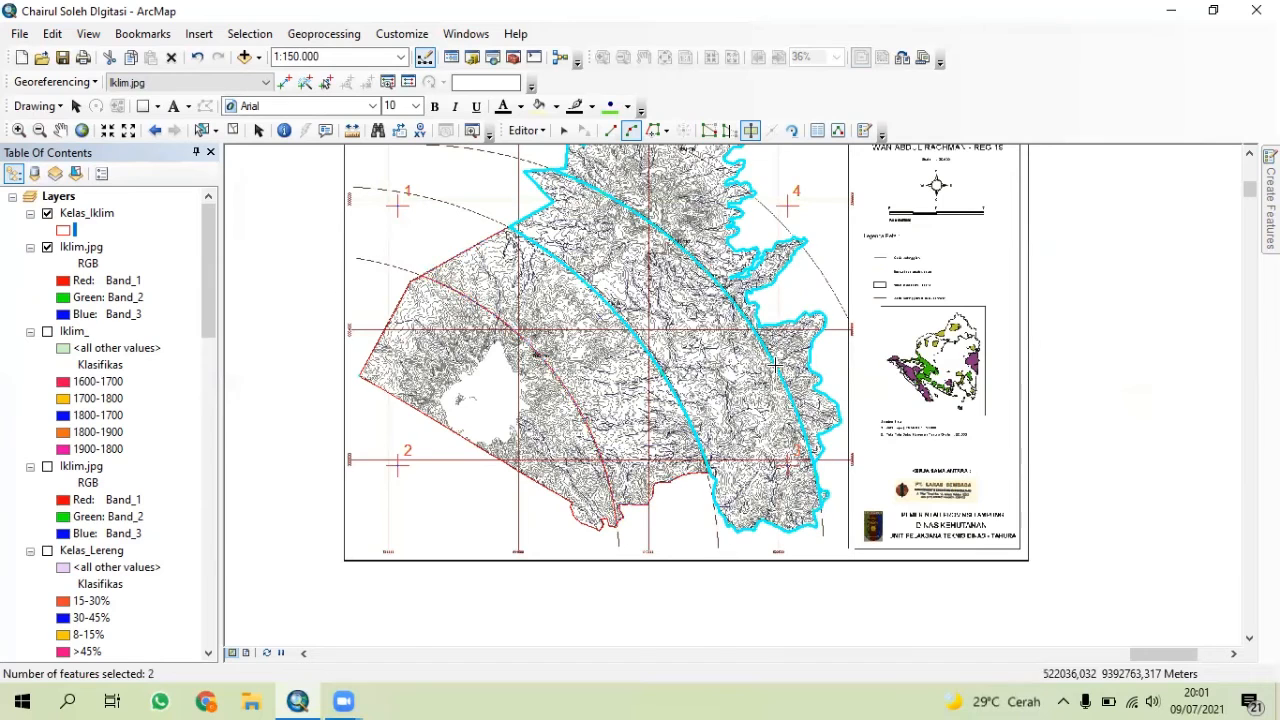
- Cut the northeastern part of Kelas_Iklim with an arc along the northernmost isohyet line
{"action": "left_click_drag", "start_coordinate": [772, 368], "coordinate": [665, 510]}
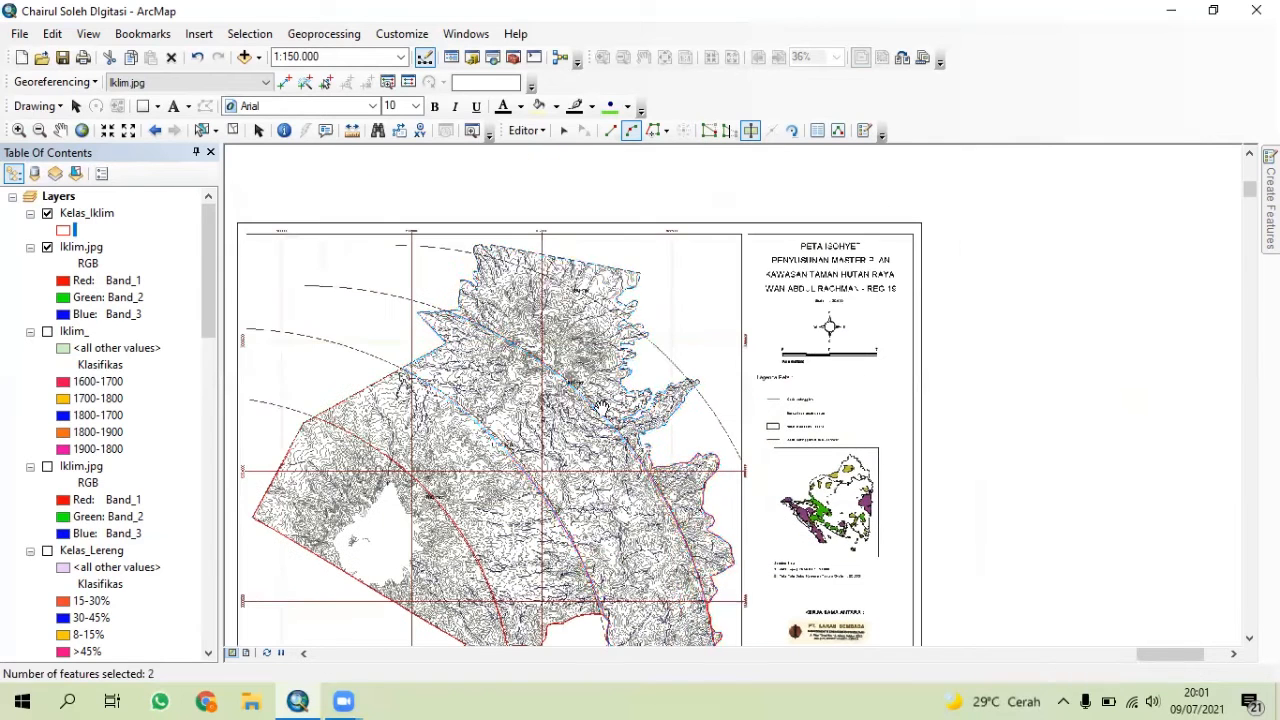
{"action": "left_click", "coordinate": [475, 253]}
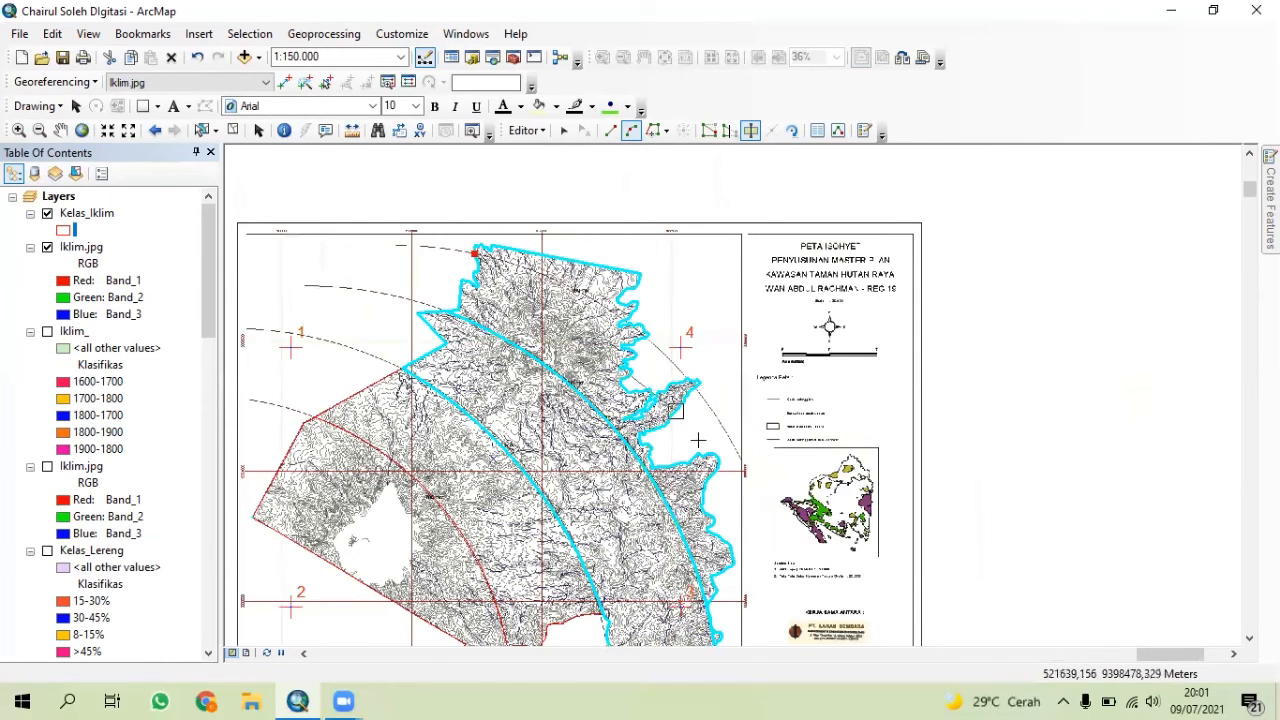
{"action": "double_click", "coordinate": [667, 357]}
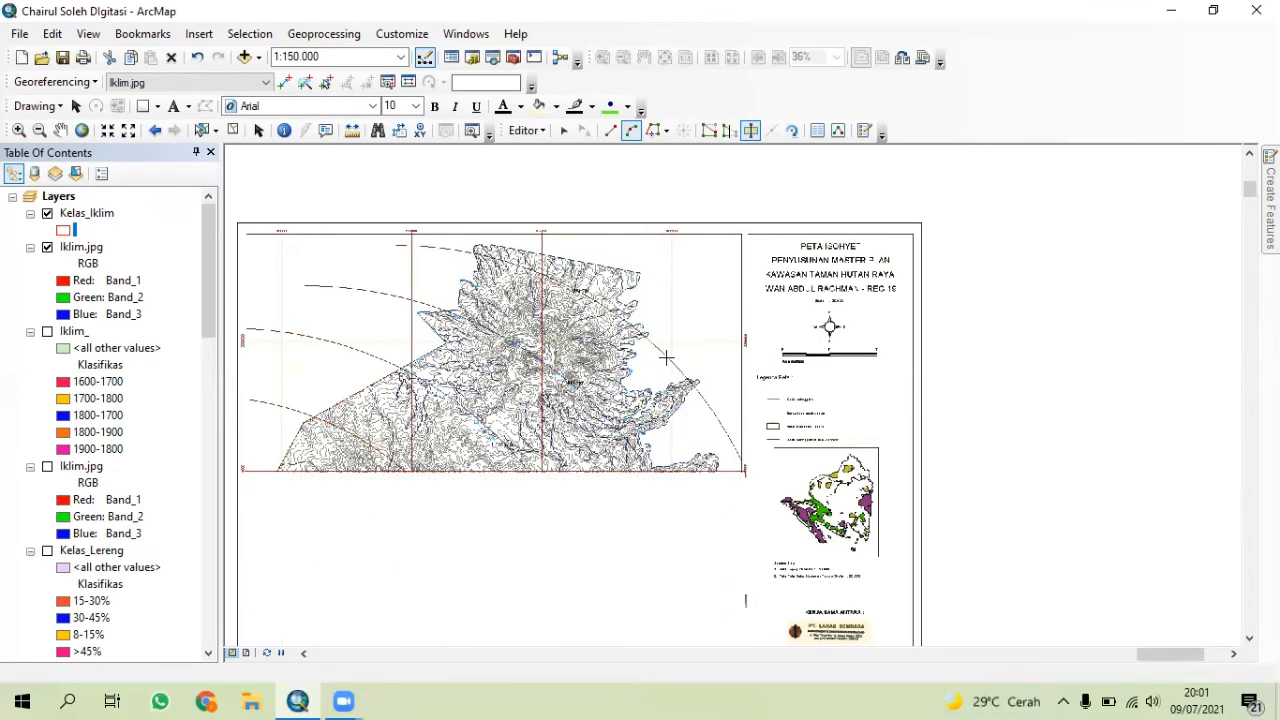
- Stop editing Kelas_Iklim and save the polygon cuts
{"action": "left_click", "coordinate": [525, 130]}
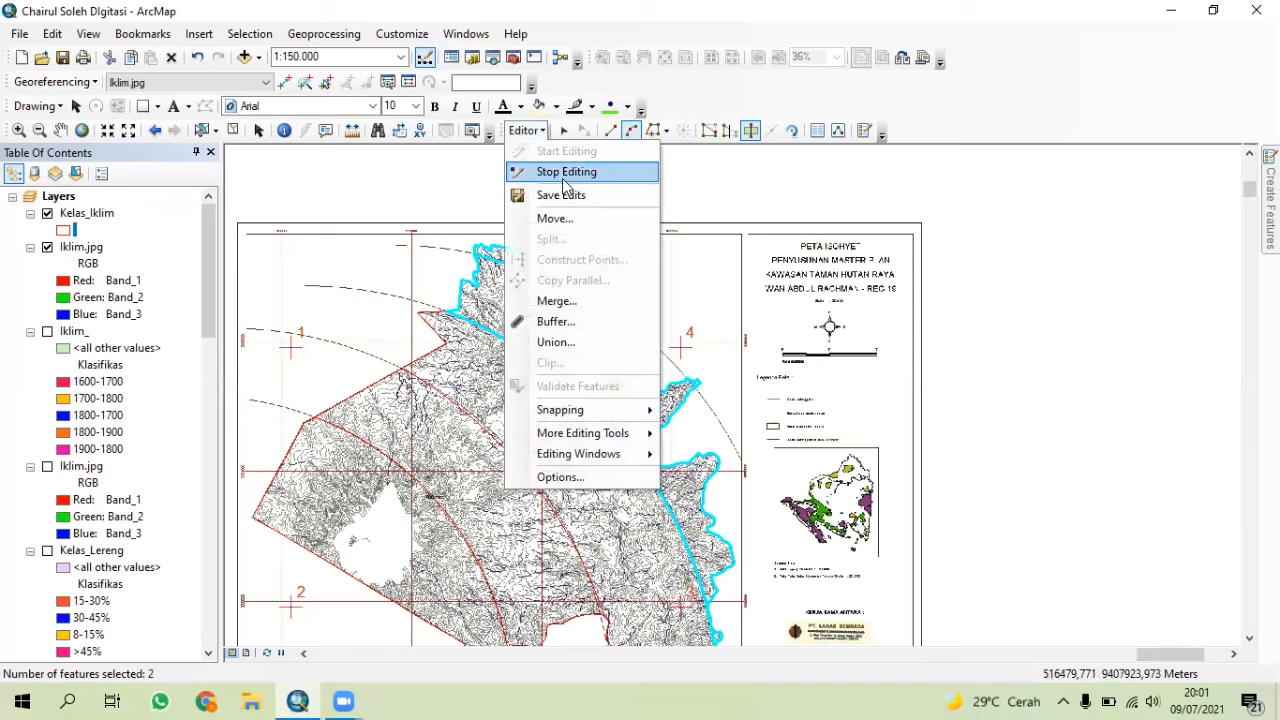
{"action": "left_click", "coordinate": [567, 173]}
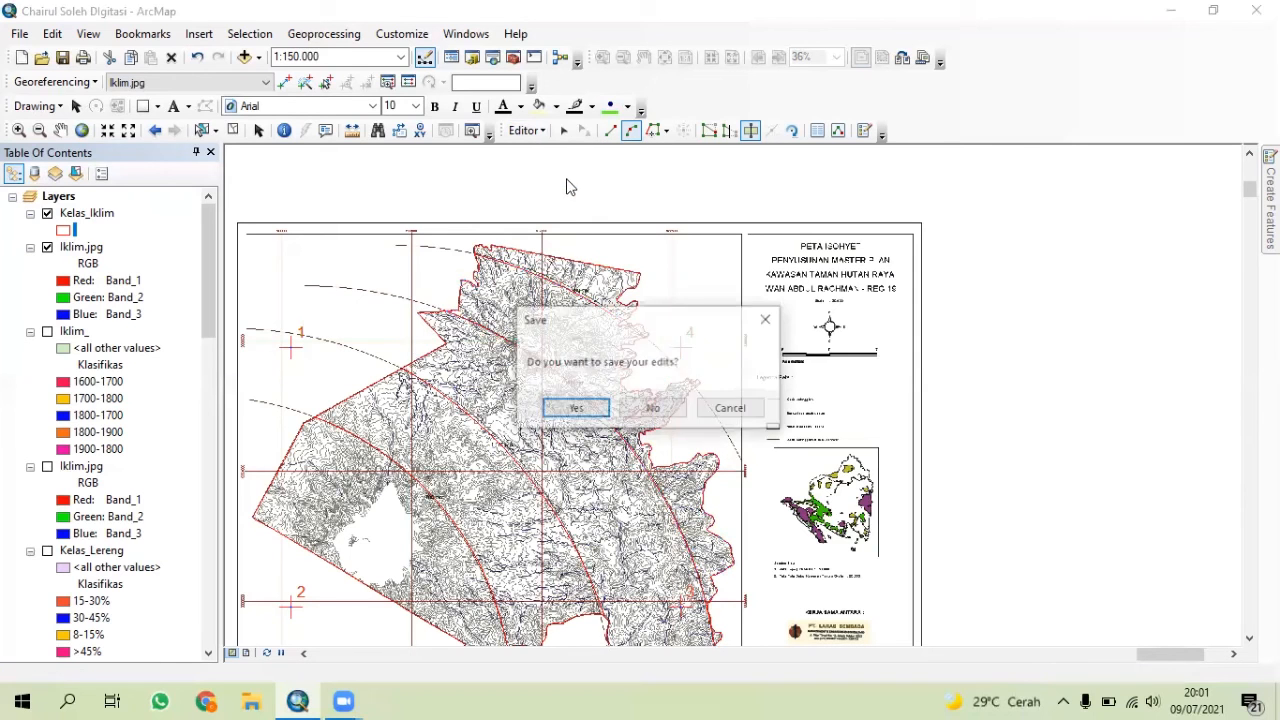
{"action": "left_click", "coordinate": [574, 408]}
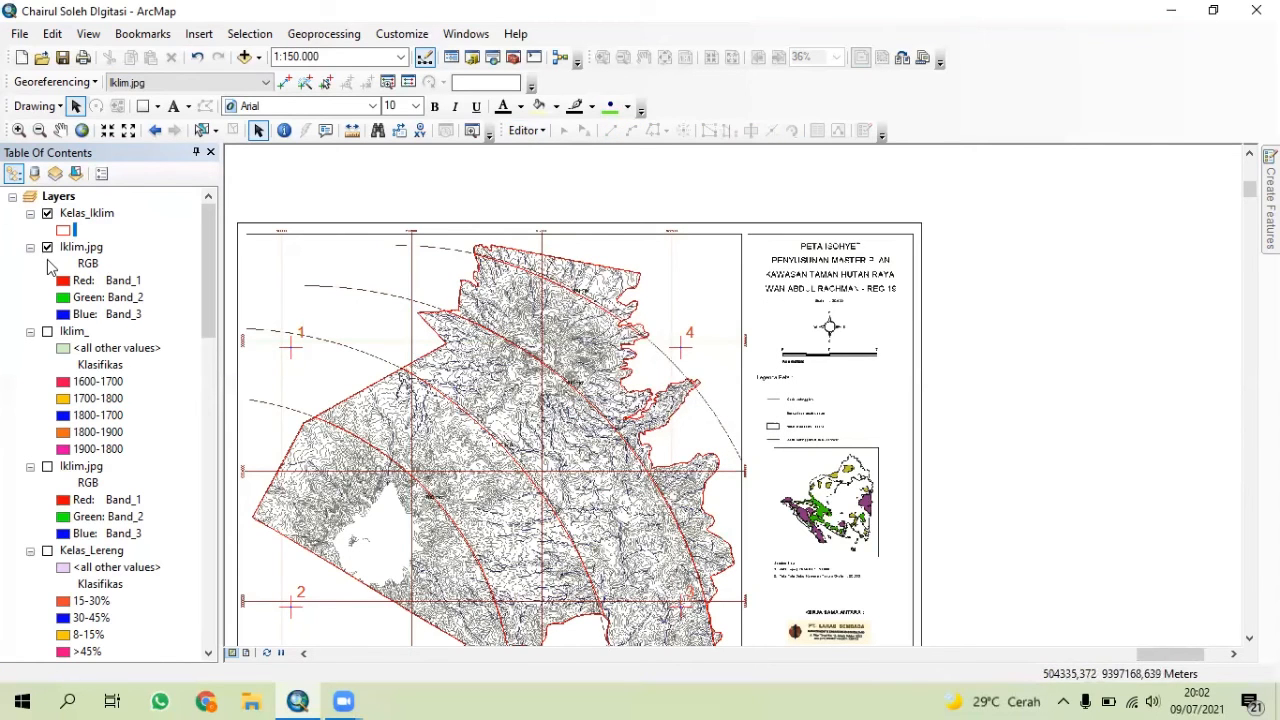
- Check the cut polygons with the Iklim.jpg scan hidden and shown, and review the Kelas_Iklim attribute table
{"action": "left_click", "coordinate": [47, 247]}
{"action": "left_click_drag", "start_coordinate": [591, 528], "coordinate": [620, 417]}
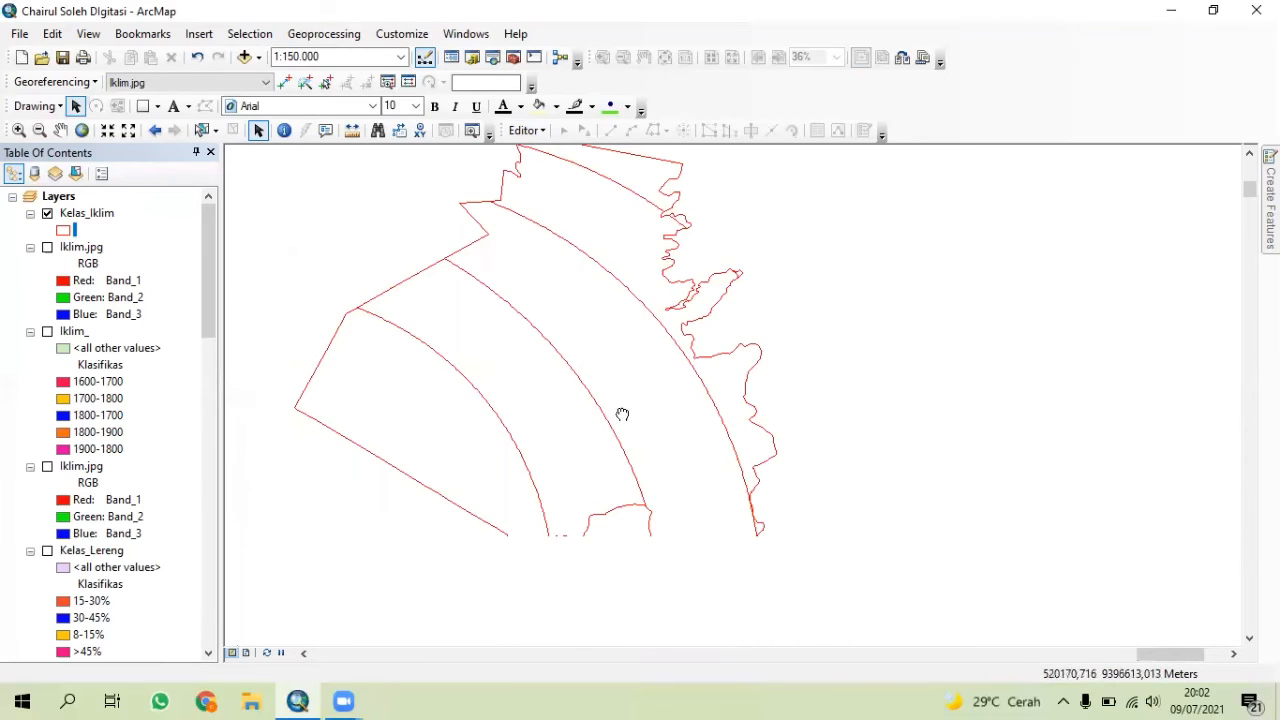
{"action": "left_click", "coordinate": [47, 247]}
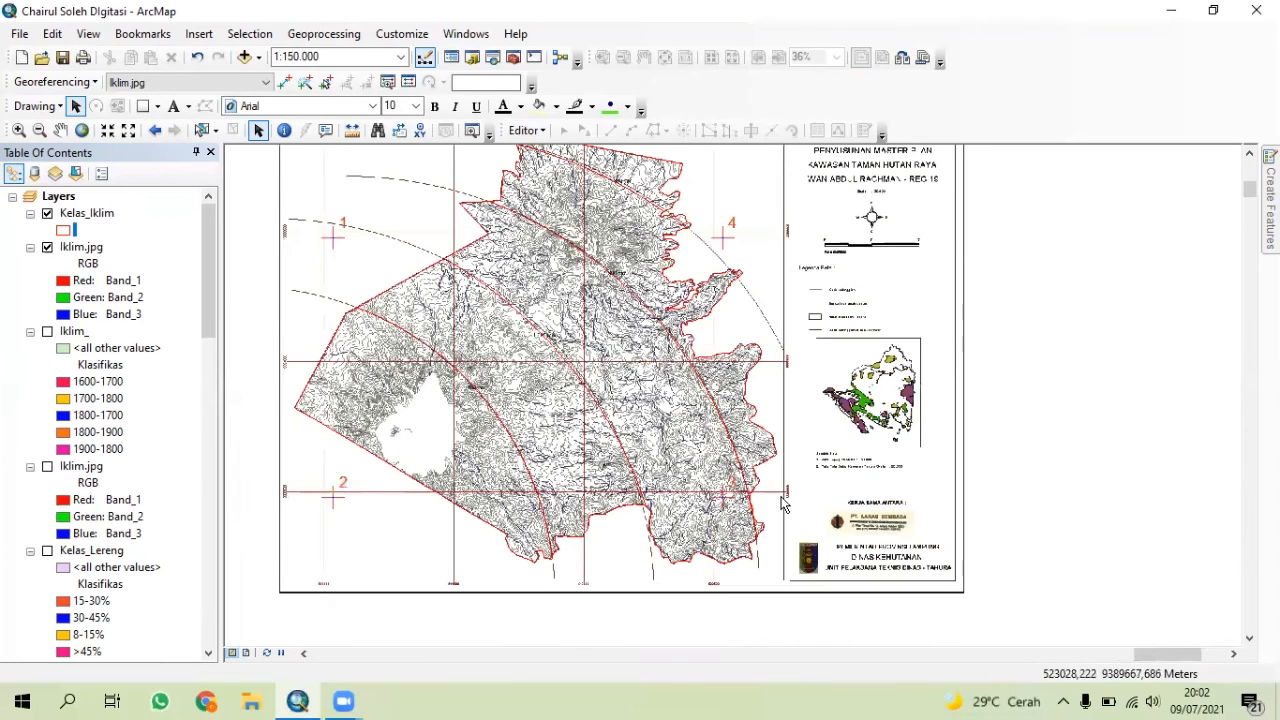
{"action": "right_click", "coordinate": [86, 213]}
{"action": "left_click", "coordinate": [145, 269]}
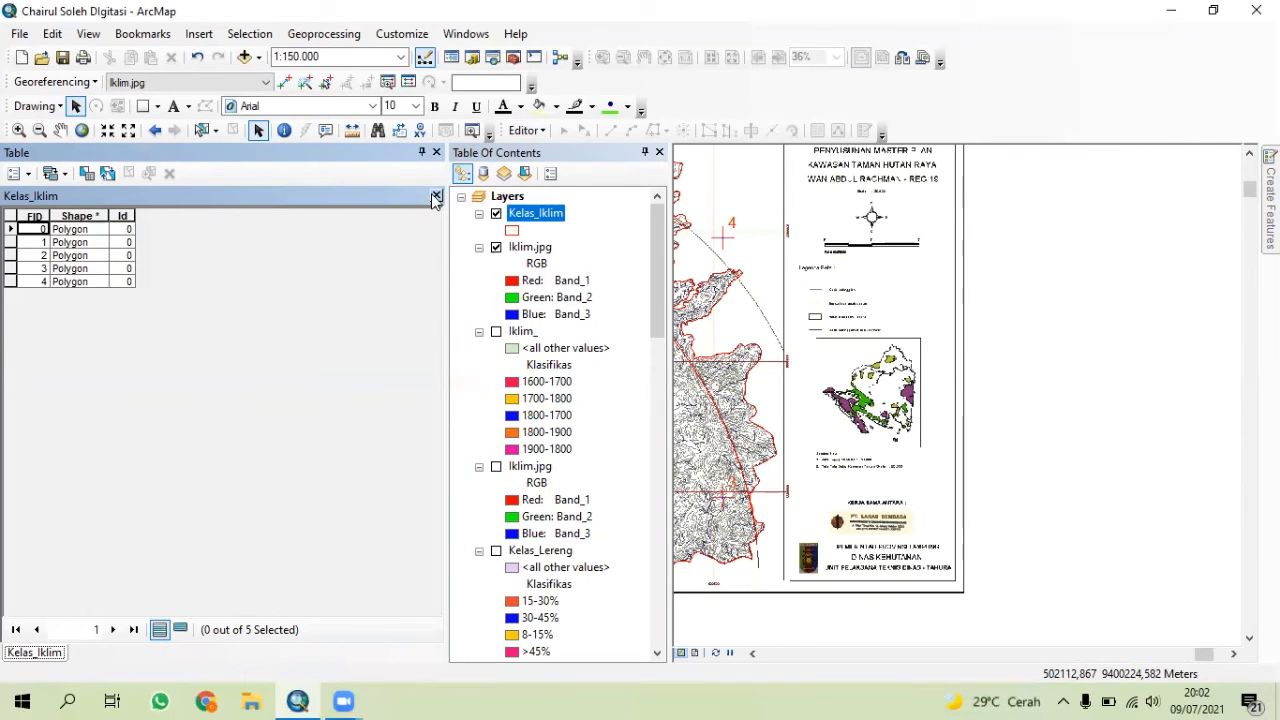
{"action": "left_click", "coordinate": [434, 196]}
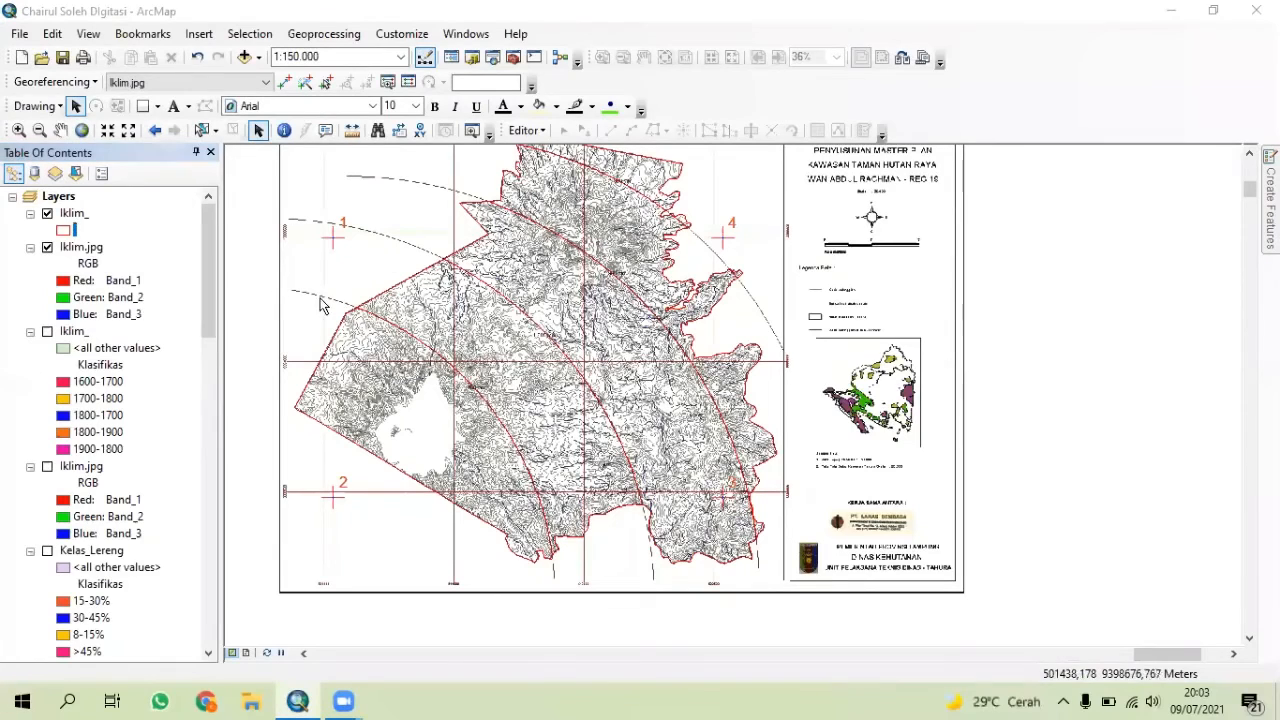
- Symbolize the topmost Iklim_ layer by unique values of the Klasifikas field, adding all values
{"action": "right_click", "coordinate": [73, 214]}
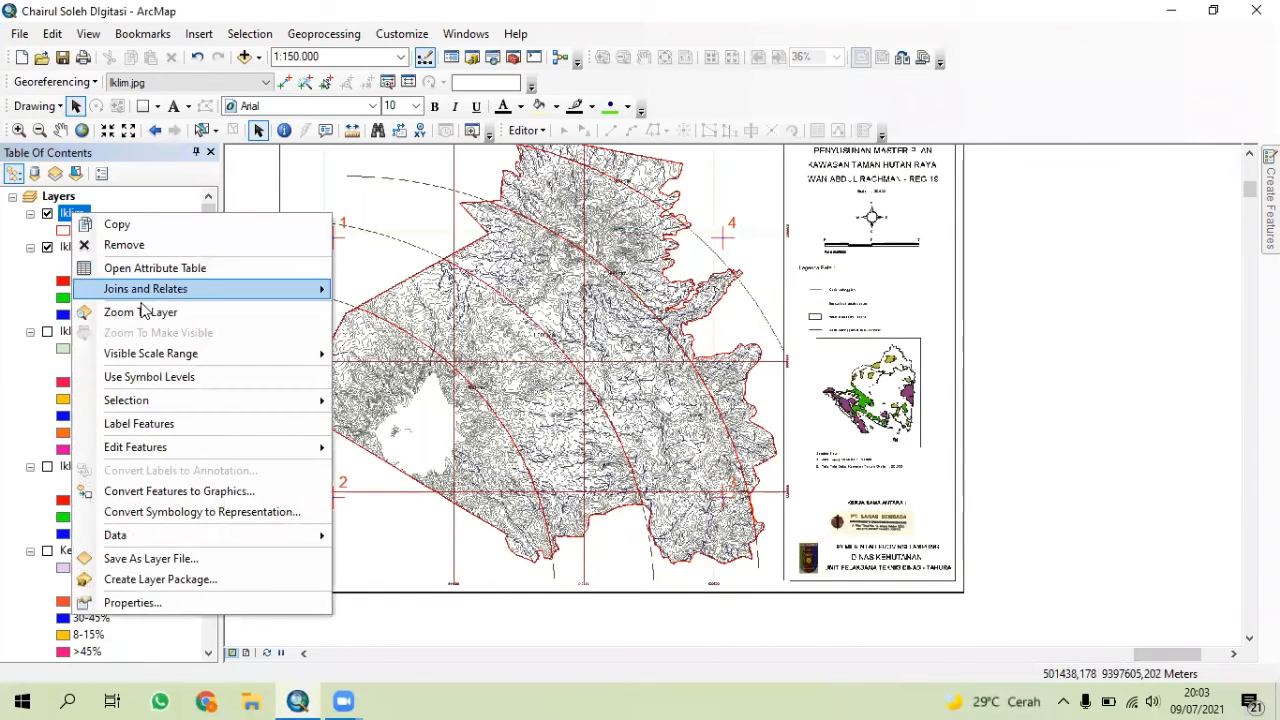
{"action": "left_click", "coordinate": [174, 600]}
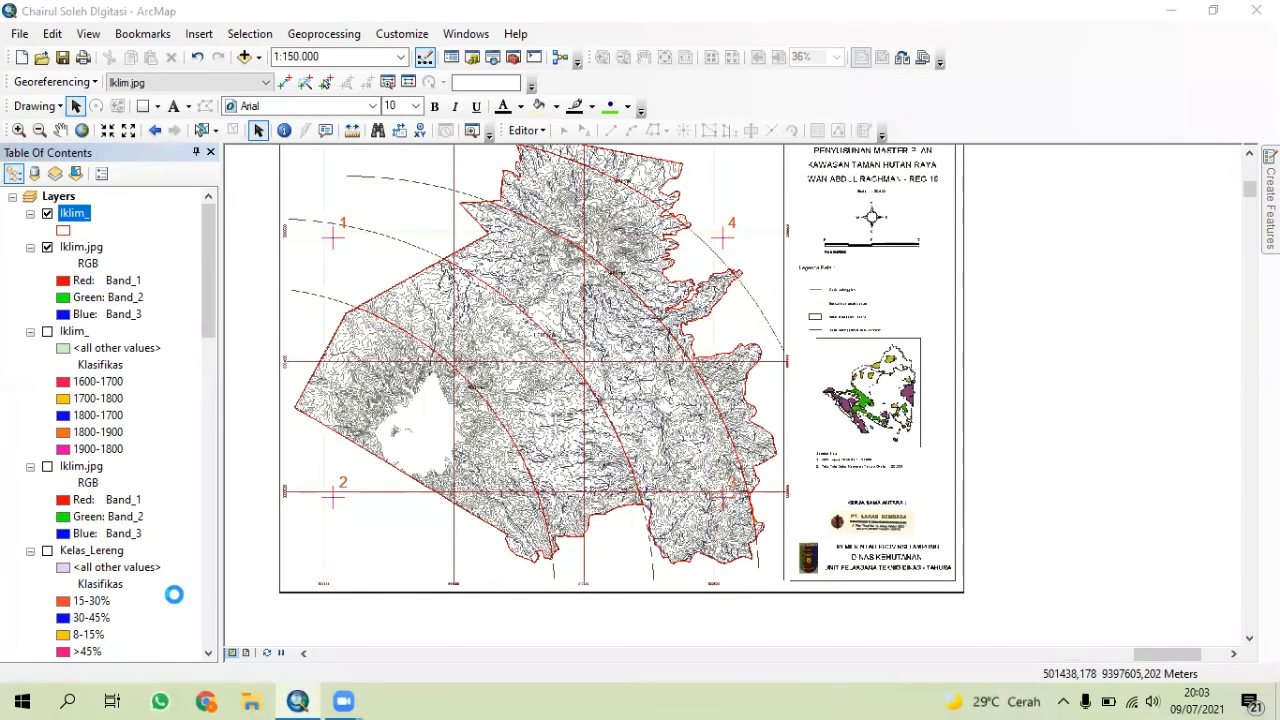
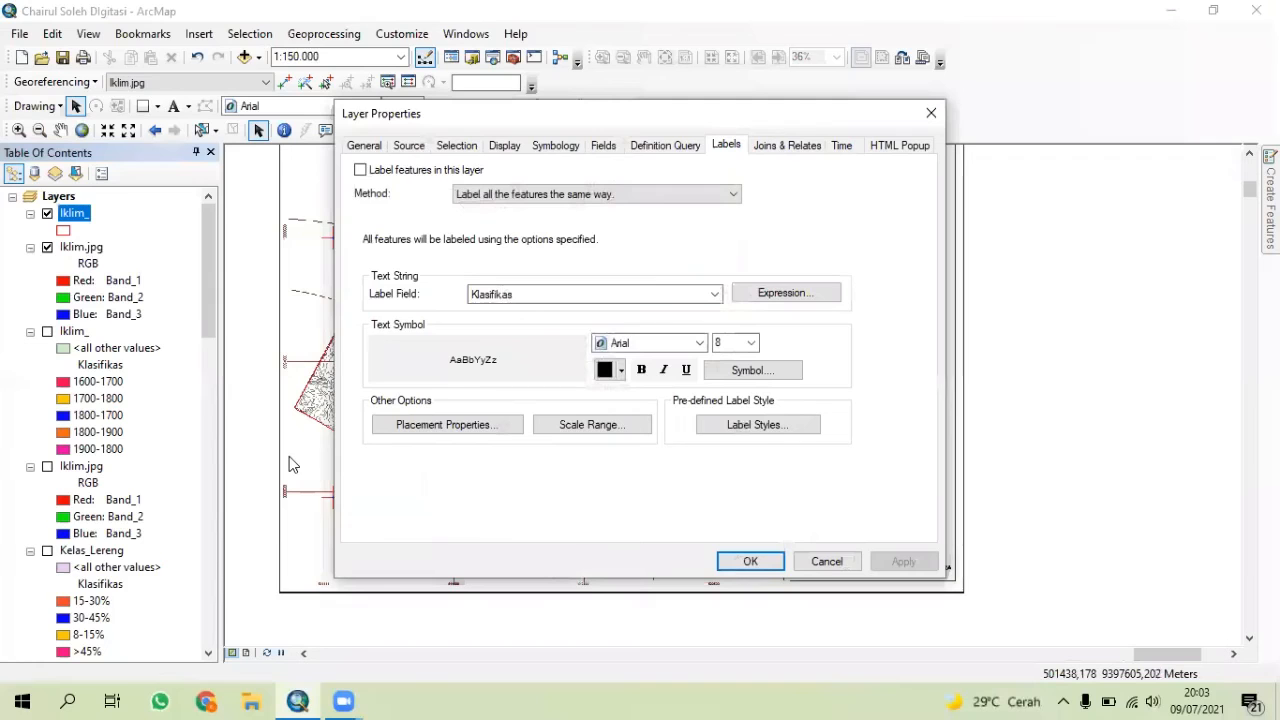
{"action": "left_click", "coordinate": [558, 146]}
{"action": "left_click", "coordinate": [389, 211]}
{"action": "left_click", "coordinate": [615, 211]}
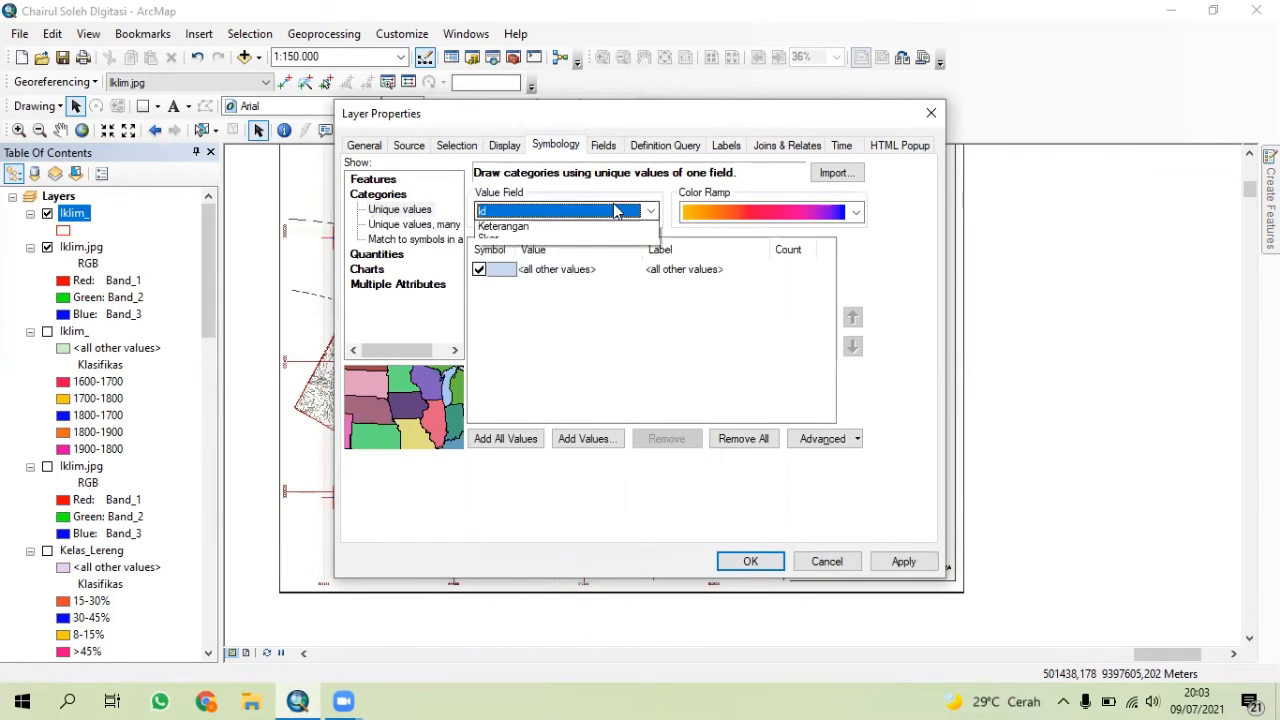
{"action": "left_click", "coordinate": [603, 248]}
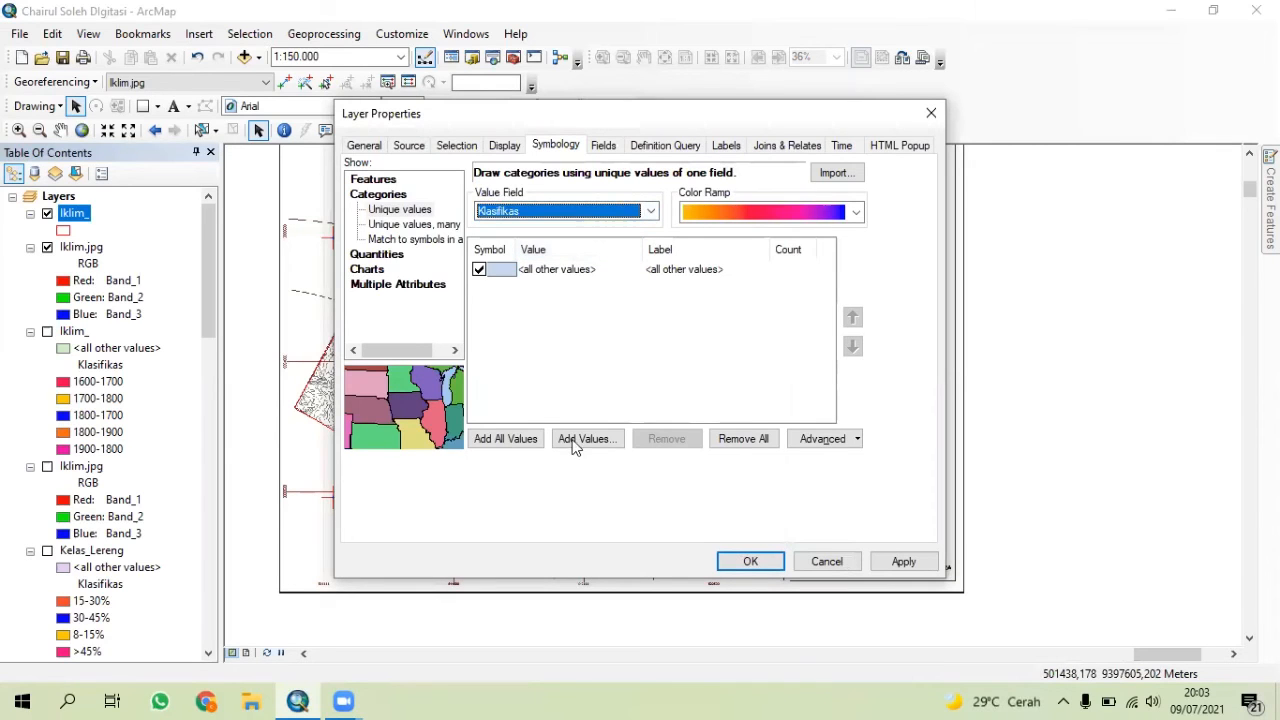
{"action": "left_click", "coordinate": [488, 438]}
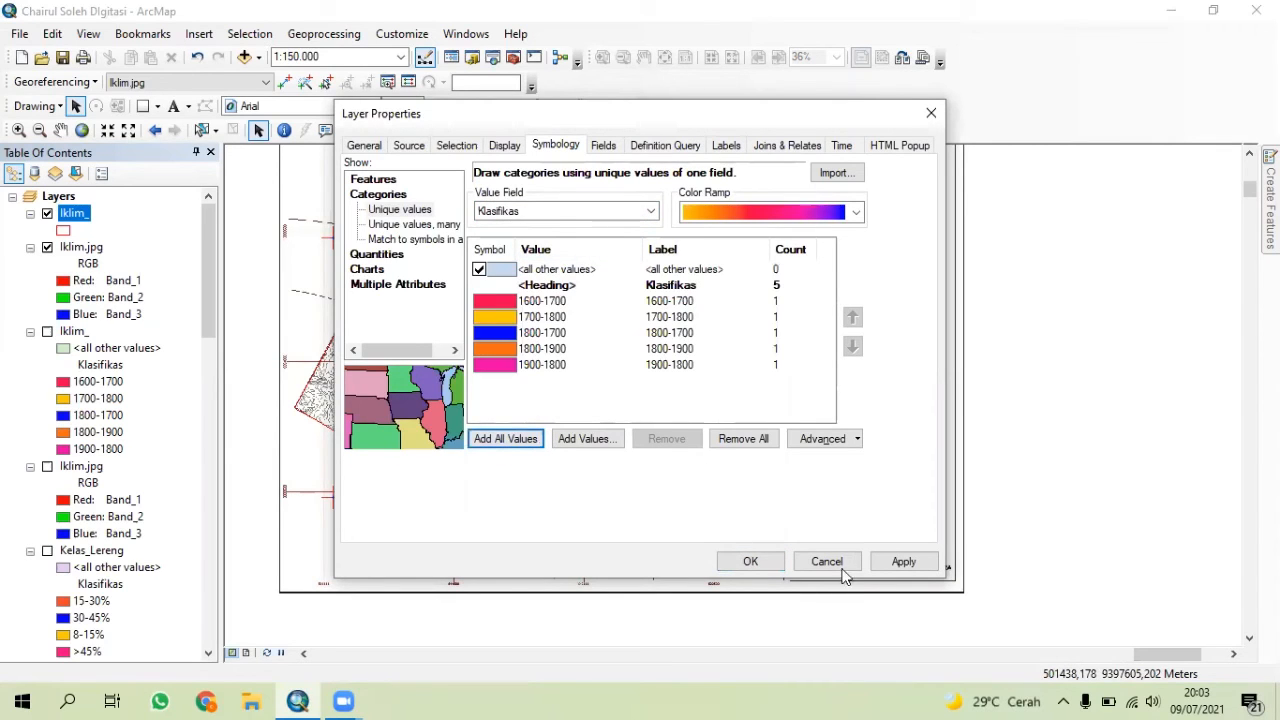
{"action": "left_click", "coordinate": [903, 561]}
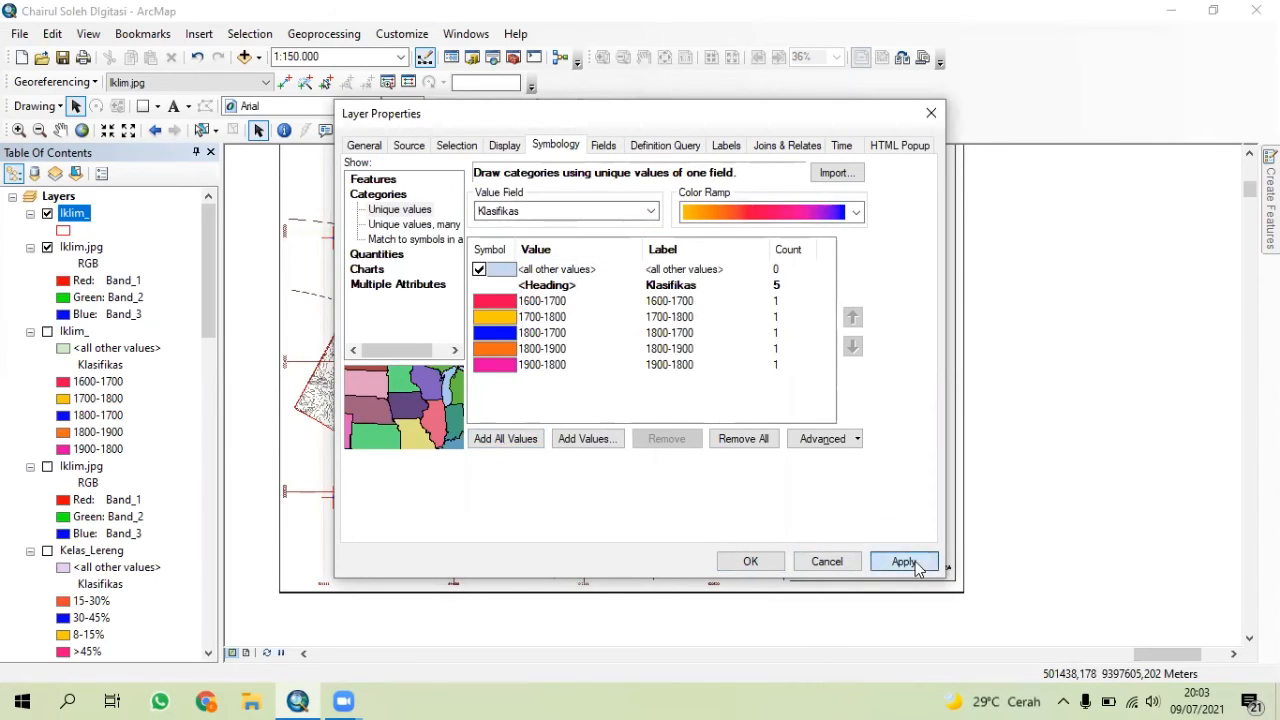
- Set the Iklim_ label field to Klasifikas with a font size of 10 and accept the layer properties
{"action": "left_click", "coordinate": [724, 146]}
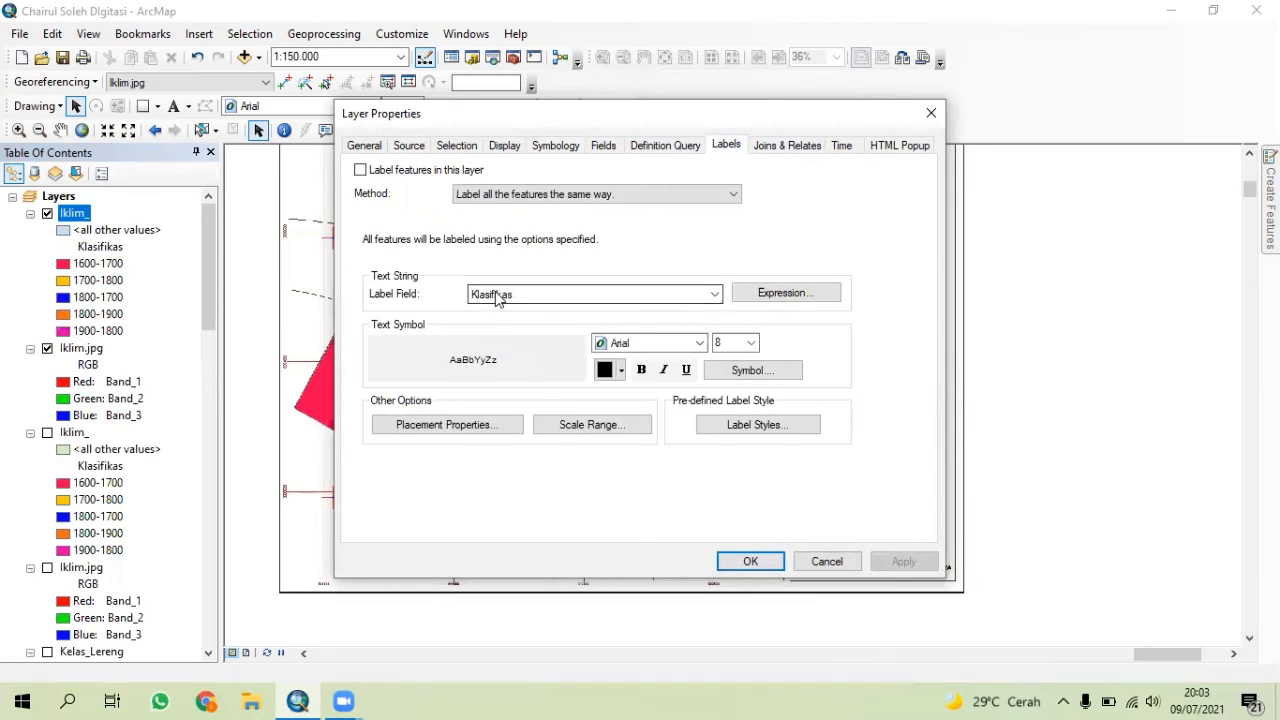
{"action": "left_click", "coordinate": [495, 293]}
{"action": "left_click", "coordinate": [576, 336]}
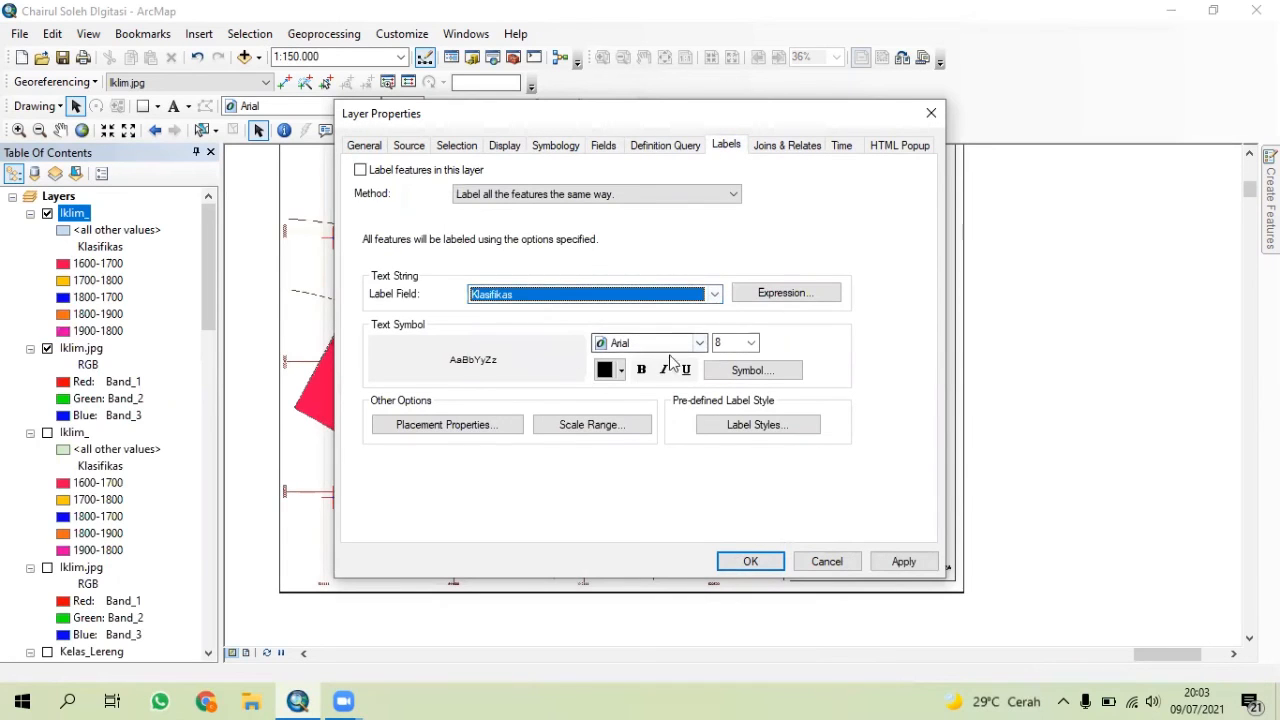
{"action": "left_click", "coordinate": [750, 343]}
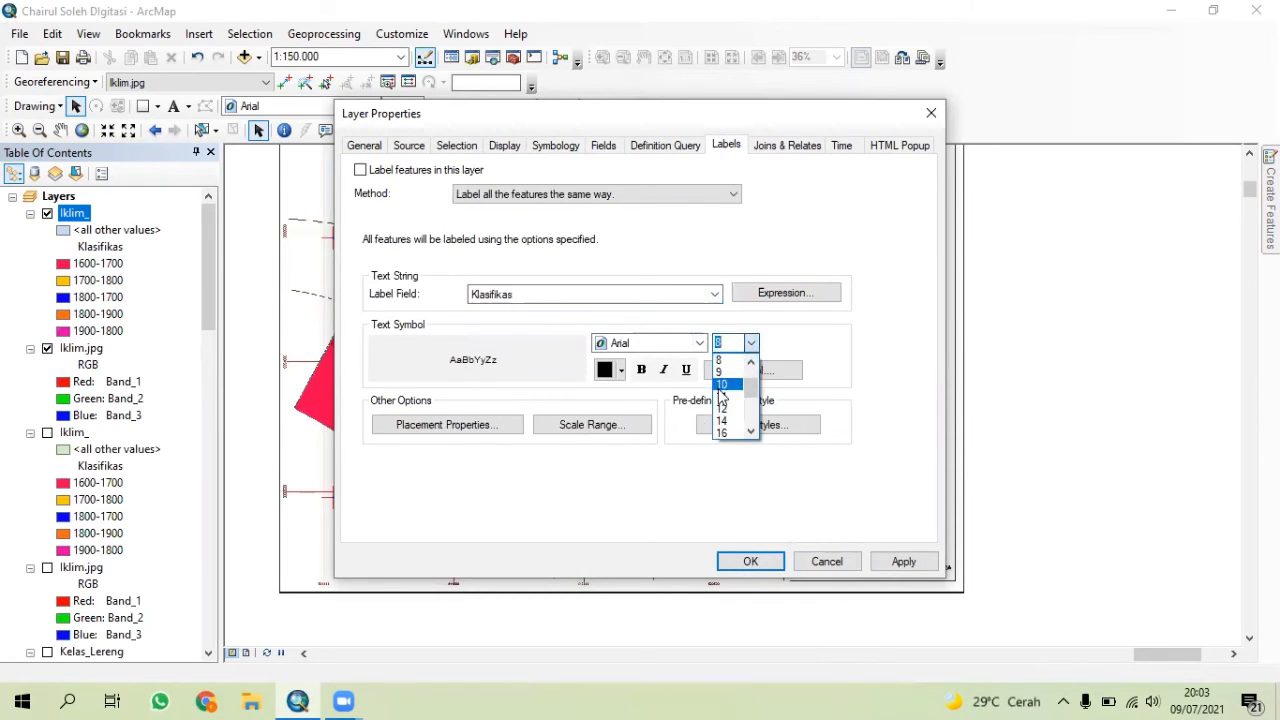
{"action": "left_click", "coordinate": [721, 386]}
{"action": "left_click", "coordinate": [766, 562]}
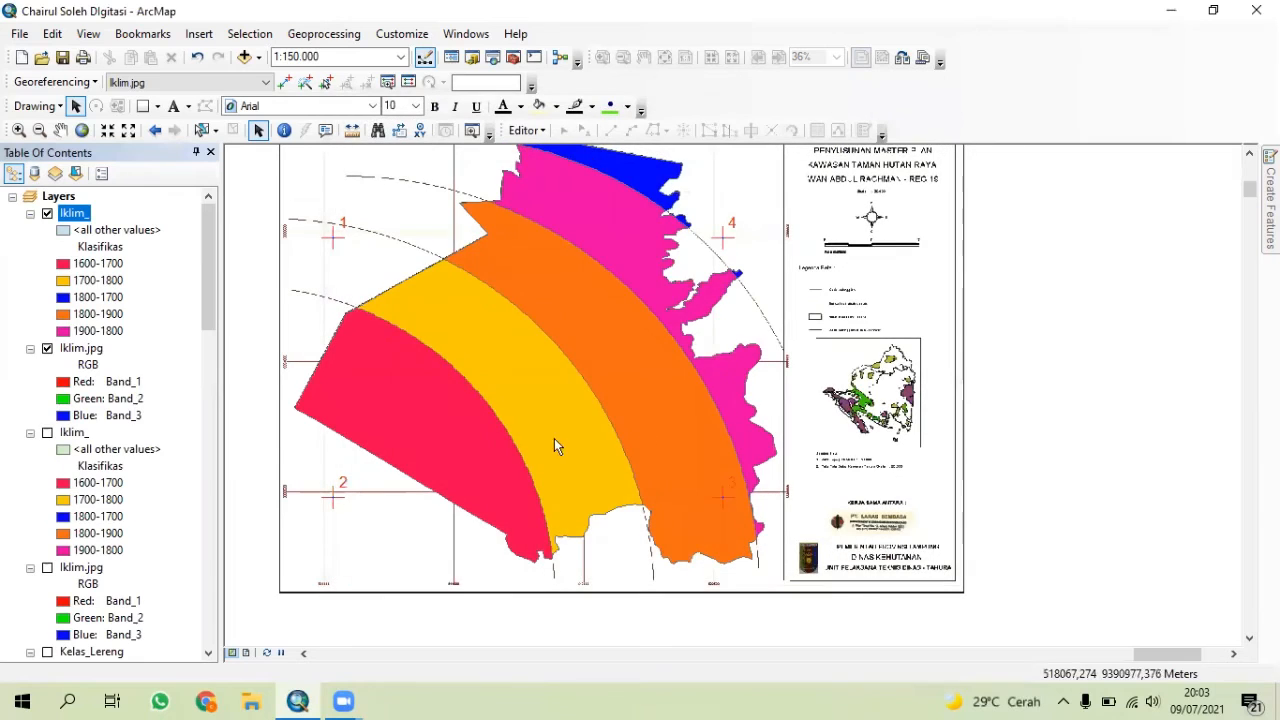
- Hide the upper Iklim.jpg scan and deactivate all four of its georeferencing links in the link table
{"action": "right_click", "coordinate": [50, 352]}
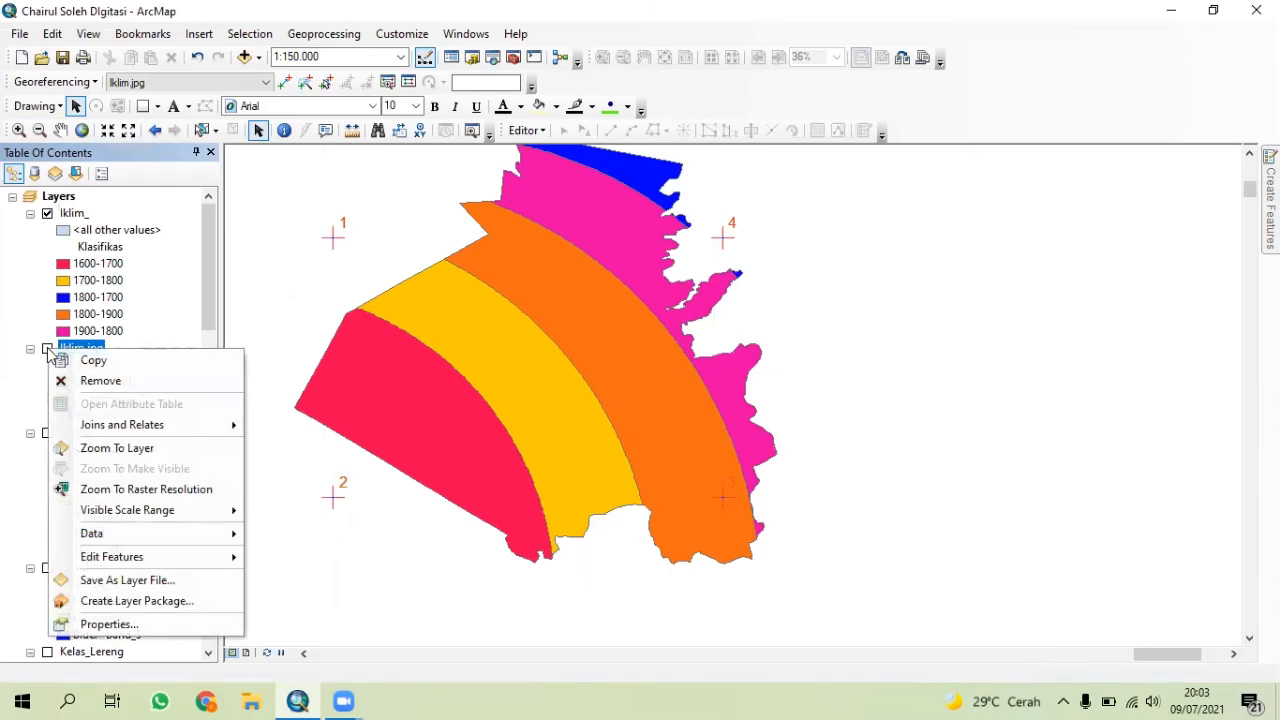
{"action": "left_click", "coordinate": [410, 82]}
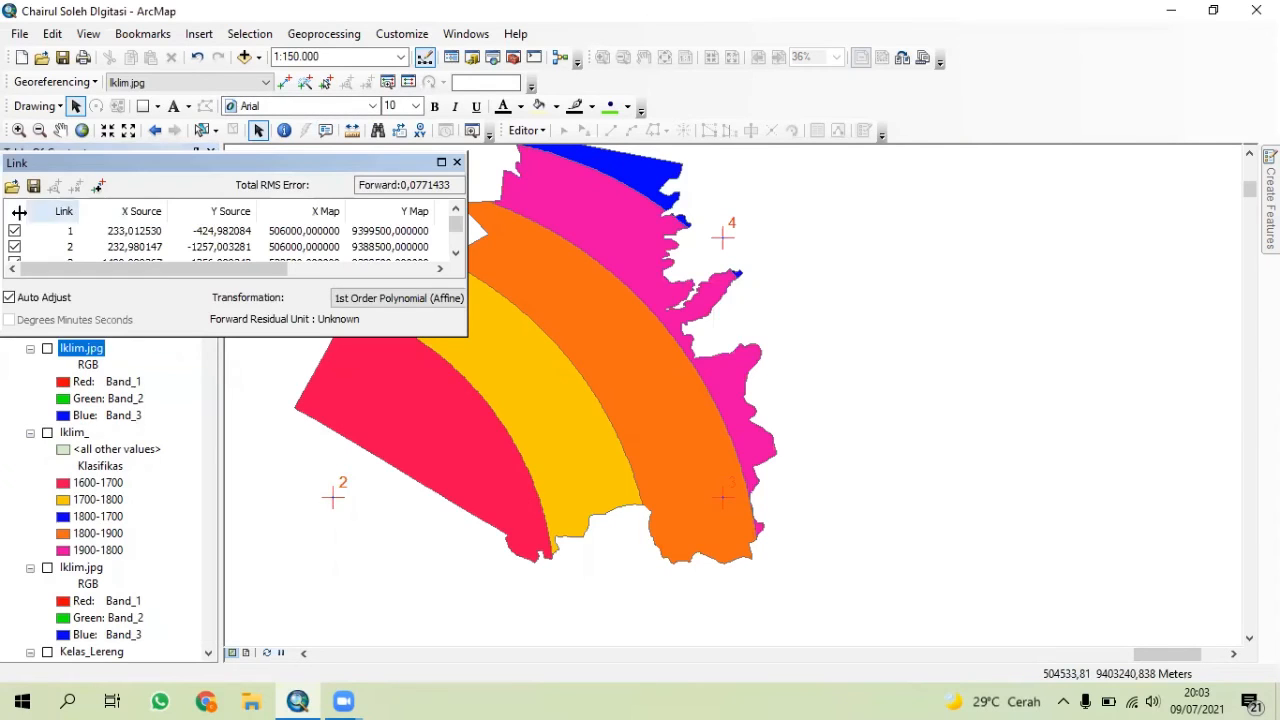
{"action": "left_click", "coordinate": [14, 230]}
{"action": "left_click", "coordinate": [15, 246]}
{"action": "scroll", "coordinate": [15, 246], "scroll_direction": "down", "scroll_amount": 2}
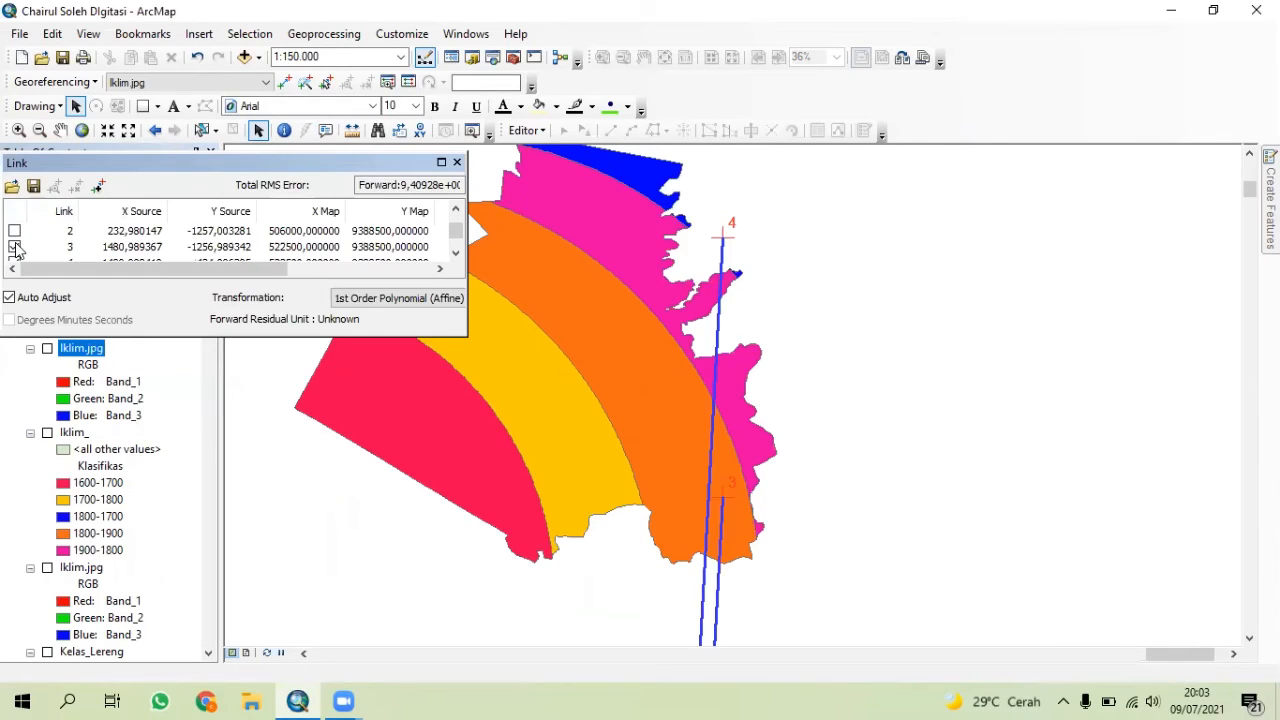
{"action": "left_click", "coordinate": [15, 246]}
{"action": "left_click", "coordinate": [14, 231]}
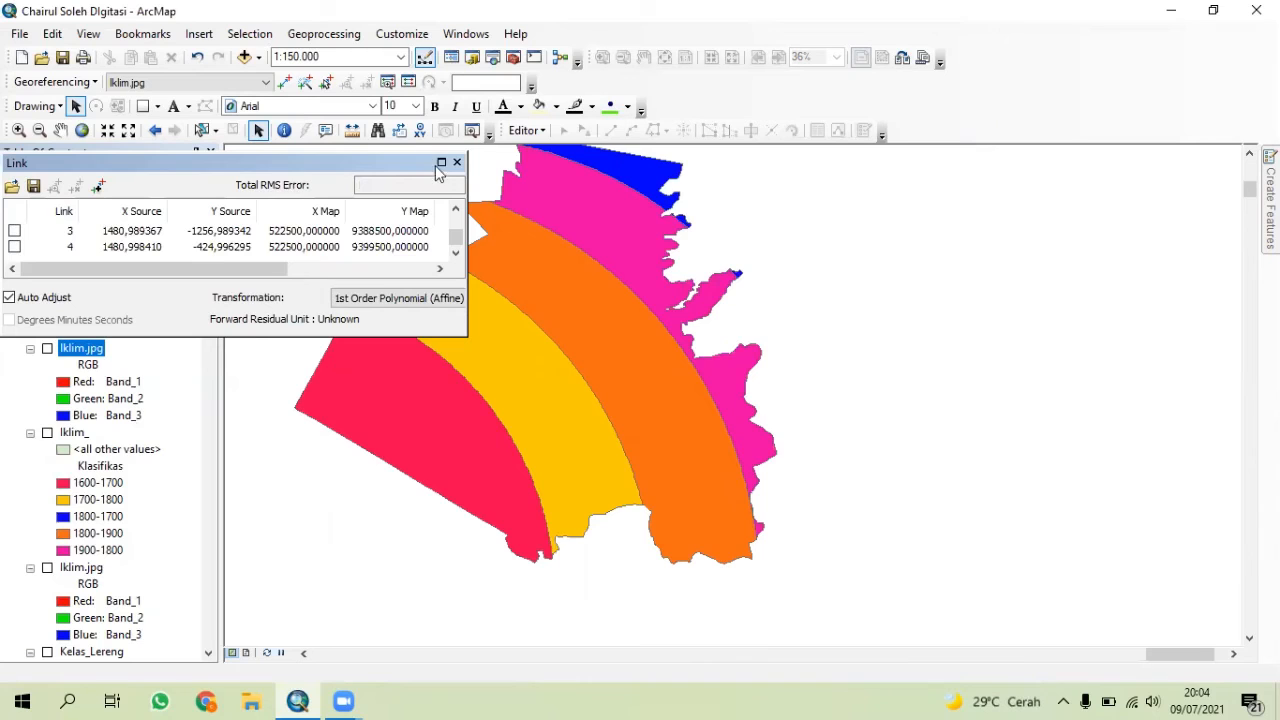
{"action": "left_click", "coordinate": [457, 162]}
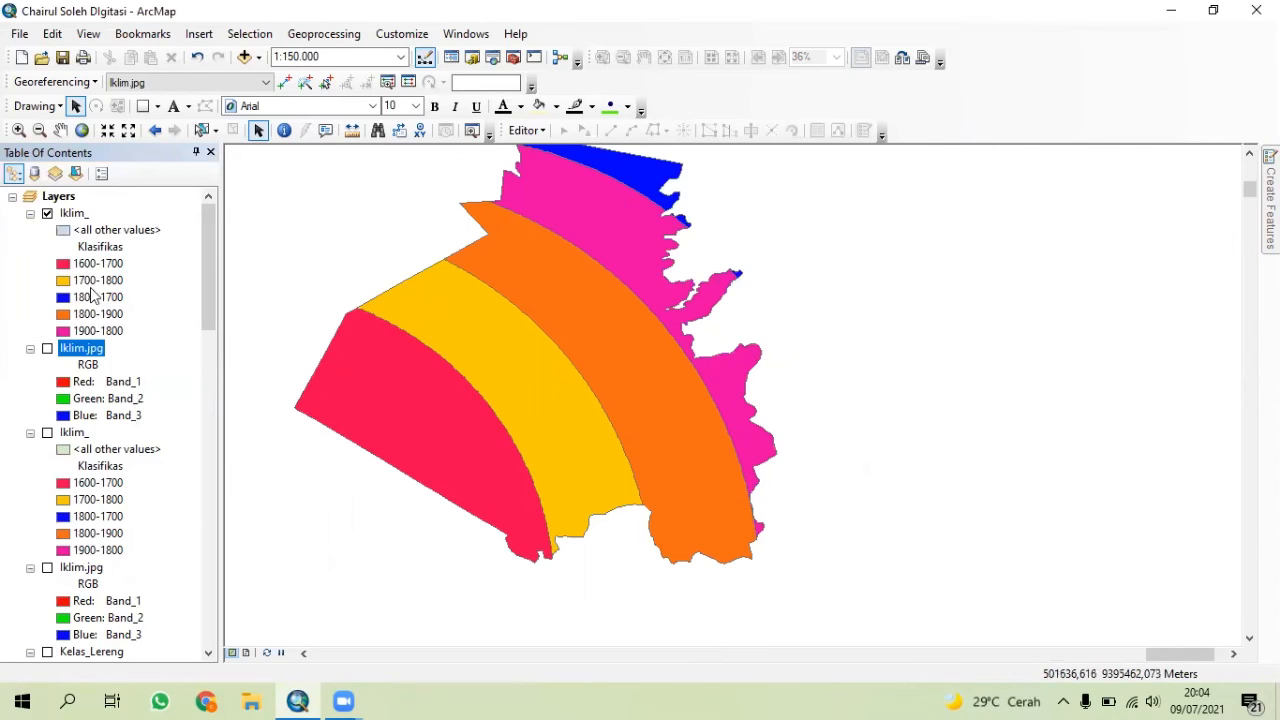
- Switch to the page layout and remove the existing reference grid from the main data frame
{"action": "left_click", "coordinate": [248, 652]}
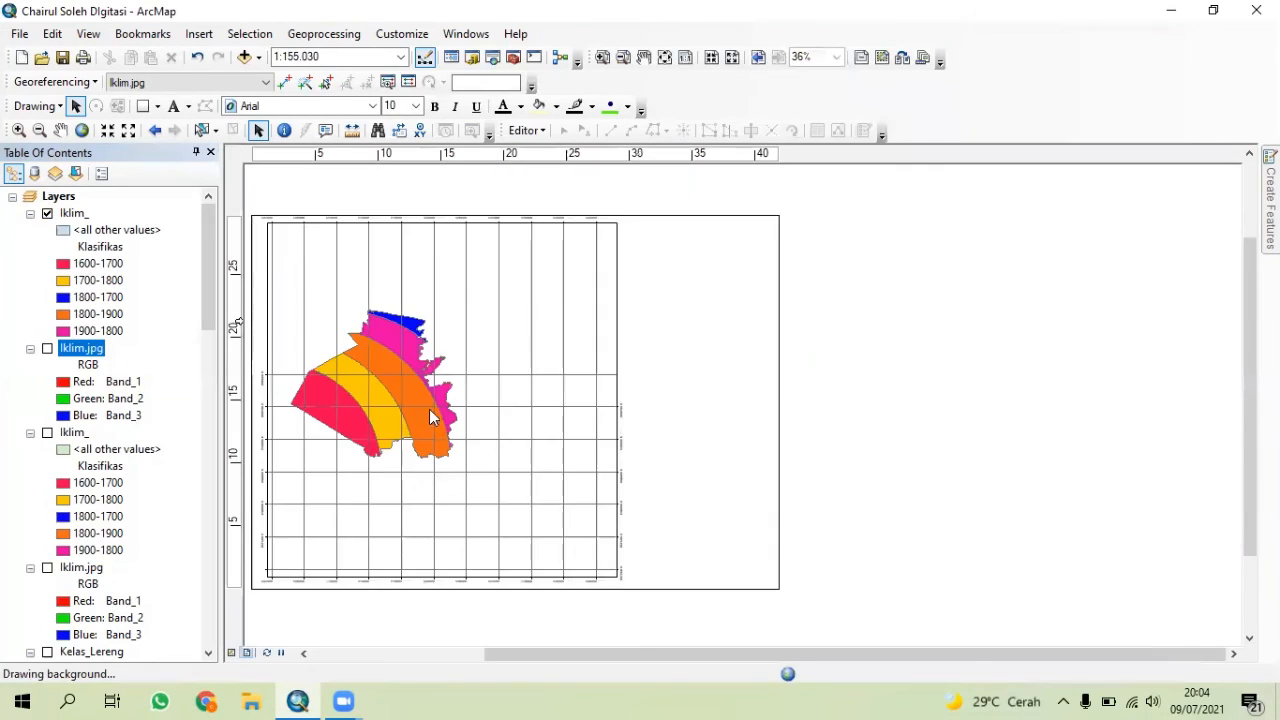
{"action": "right_click", "coordinate": [484, 541]}
{"action": "left_click", "coordinate": [540, 532]}
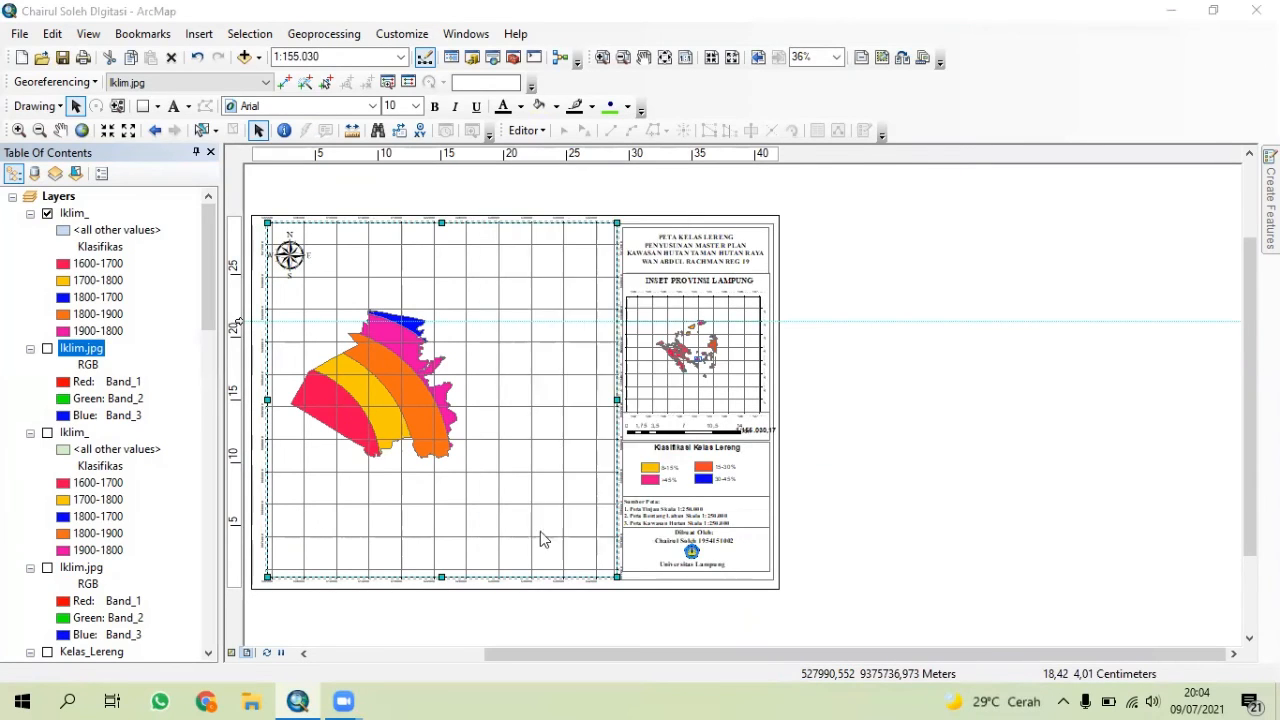
{"action": "left_click", "coordinate": [768, 208]}
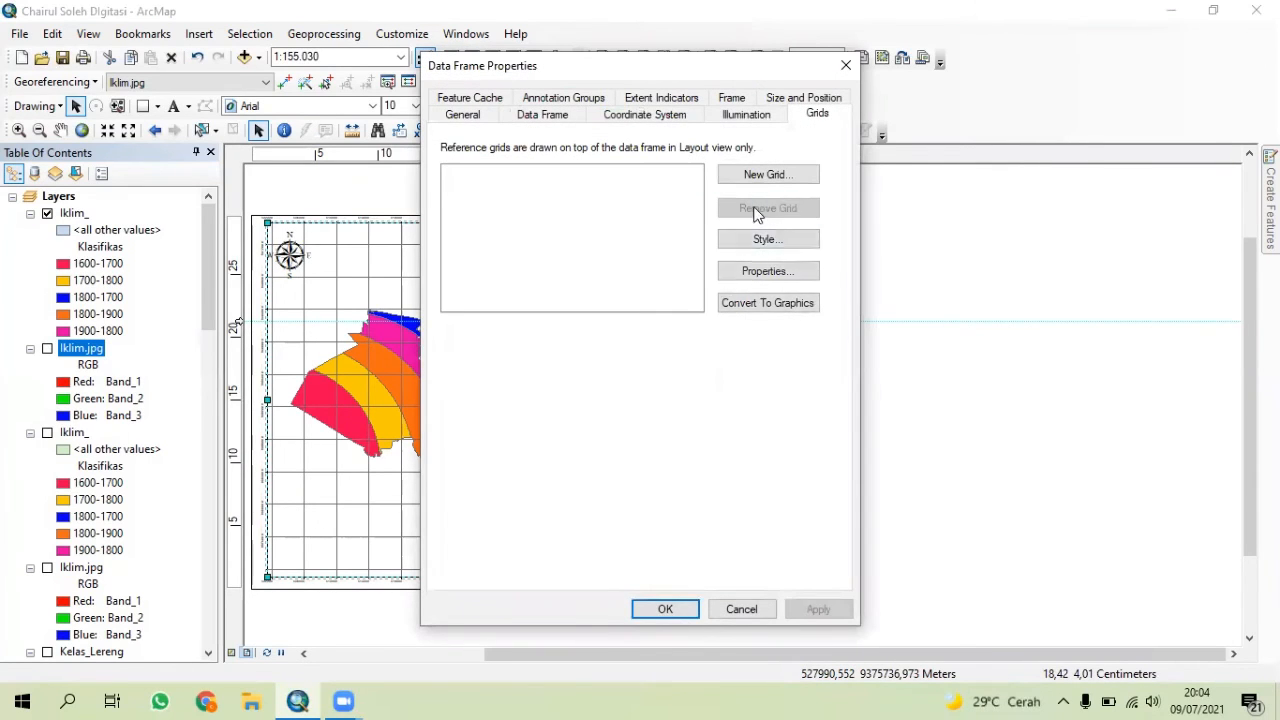
{"action": "left_click", "coordinate": [679, 609]}
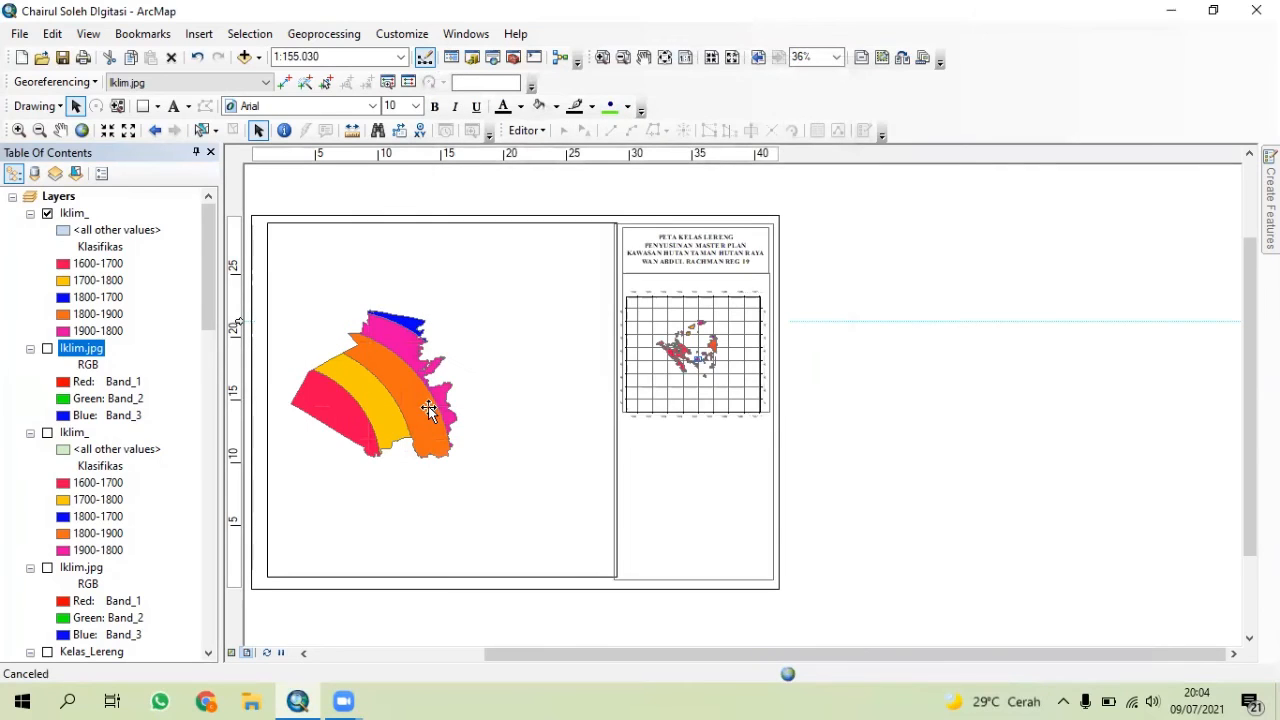
- Enlarge the climate map to a scale of 1:80.000 and centre it within the layout's main data frame
{"action": "left_click", "coordinate": [60, 130]}
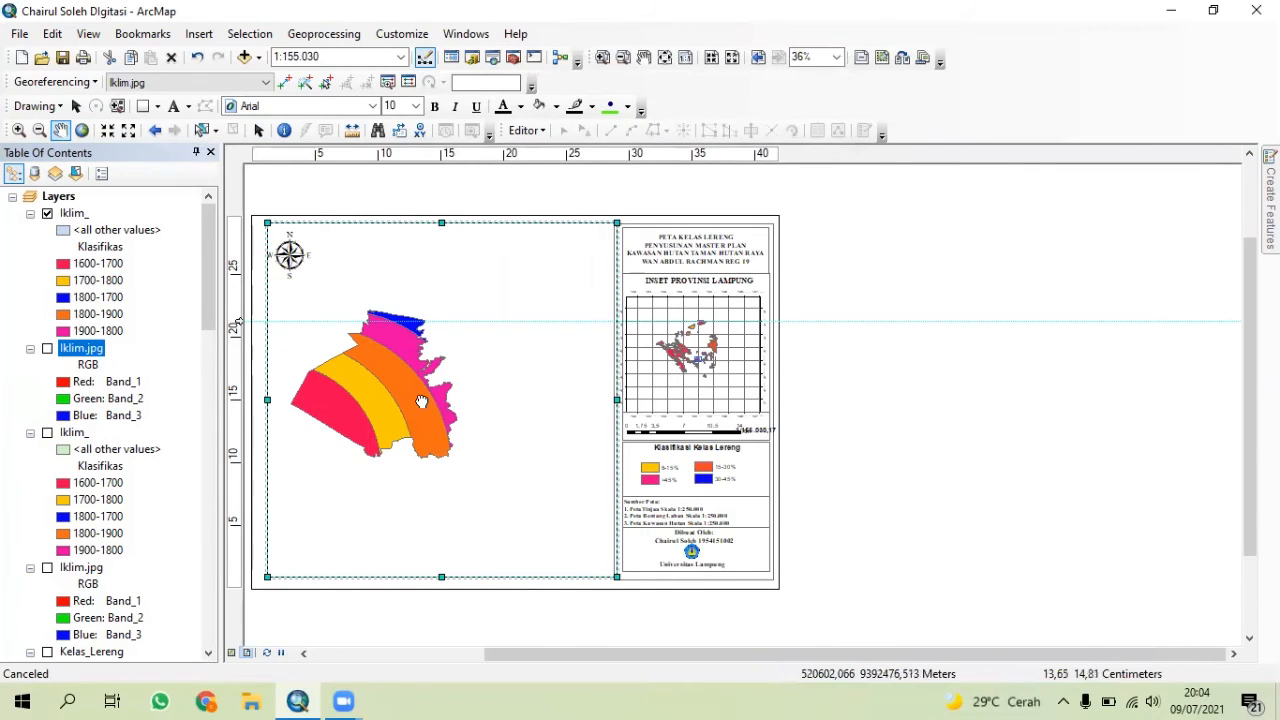
{"action": "left_click_drag", "start_coordinate": [422, 402], "coordinate": [480, 410]}
{"action": "left_click_drag", "start_coordinate": [479, 409], "coordinate": [472, 416]}
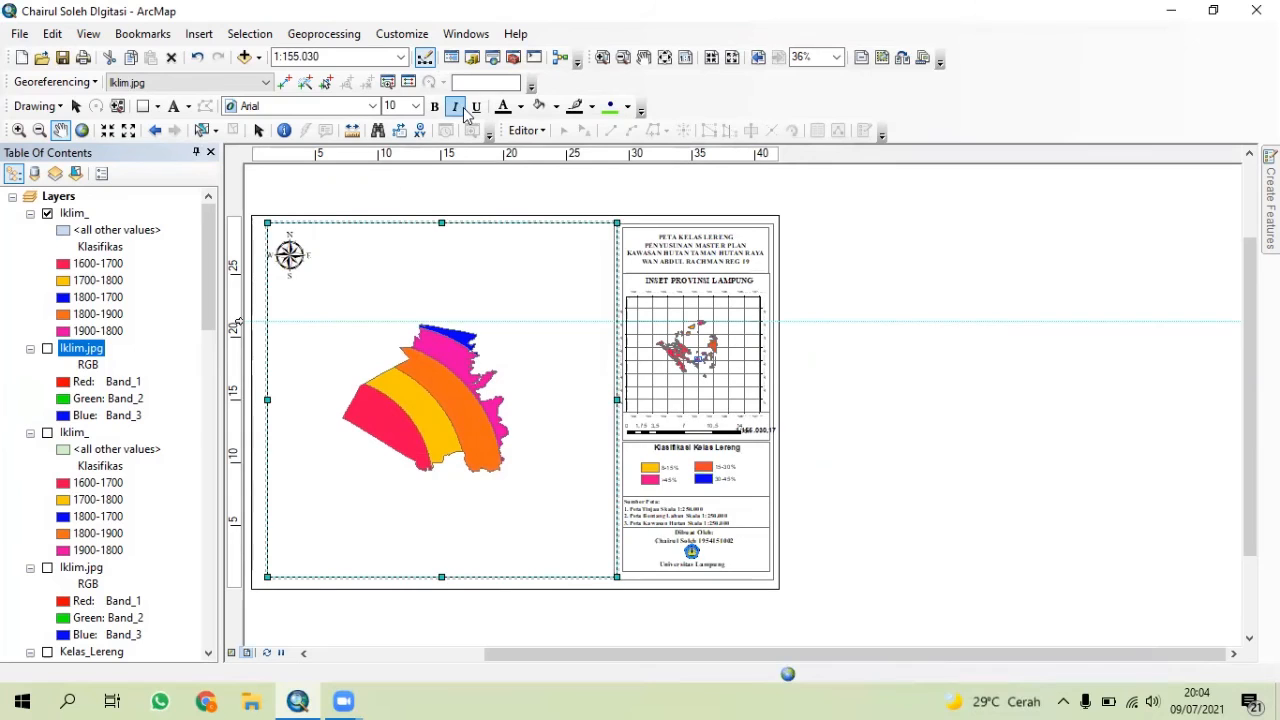
{"action": "left_click", "coordinate": [108, 132]}
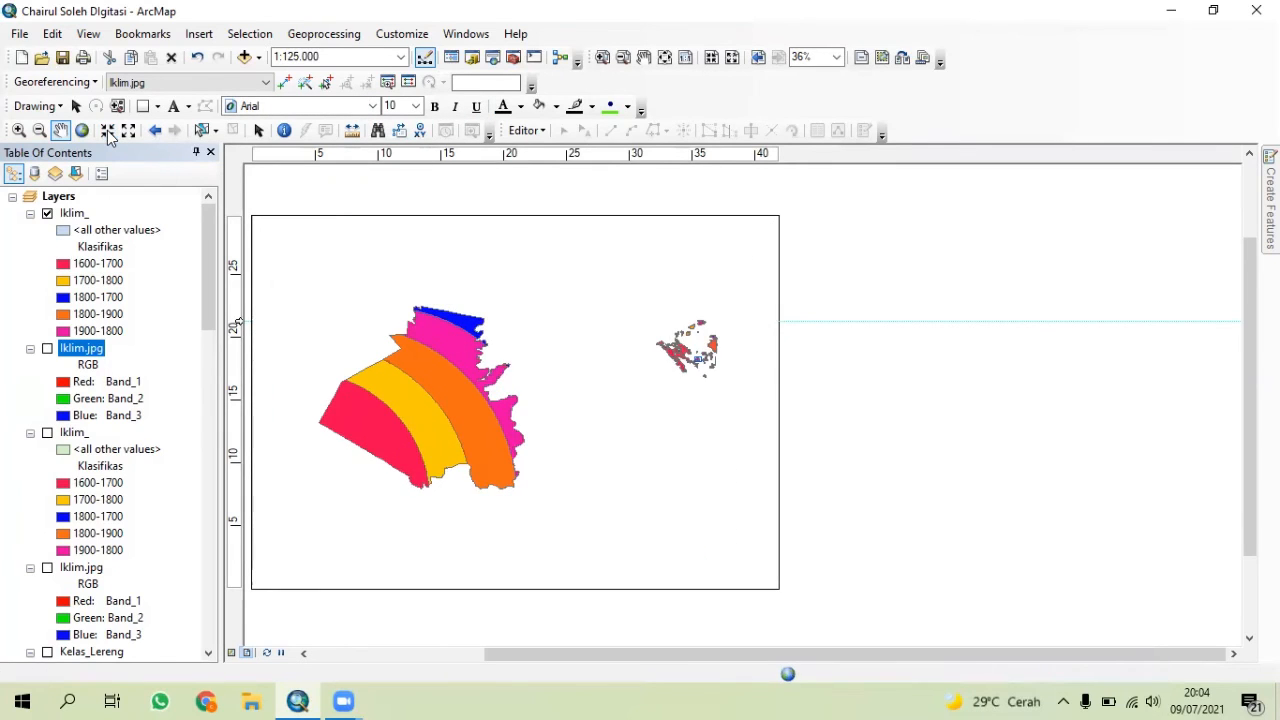
{"action": "left_click", "coordinate": [108, 132]}
{"action": "left_click", "coordinate": [108, 132]}
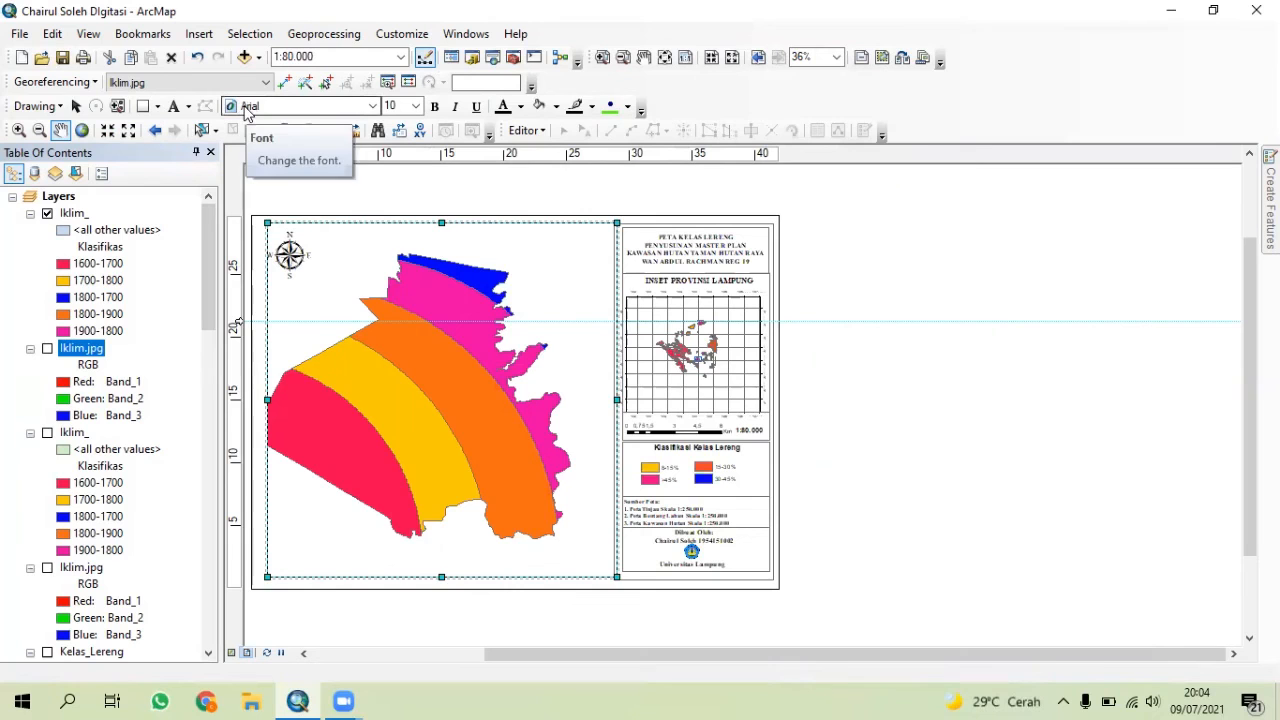
{"action": "left_click_drag", "start_coordinate": [416, 367], "coordinate": [438, 362]}
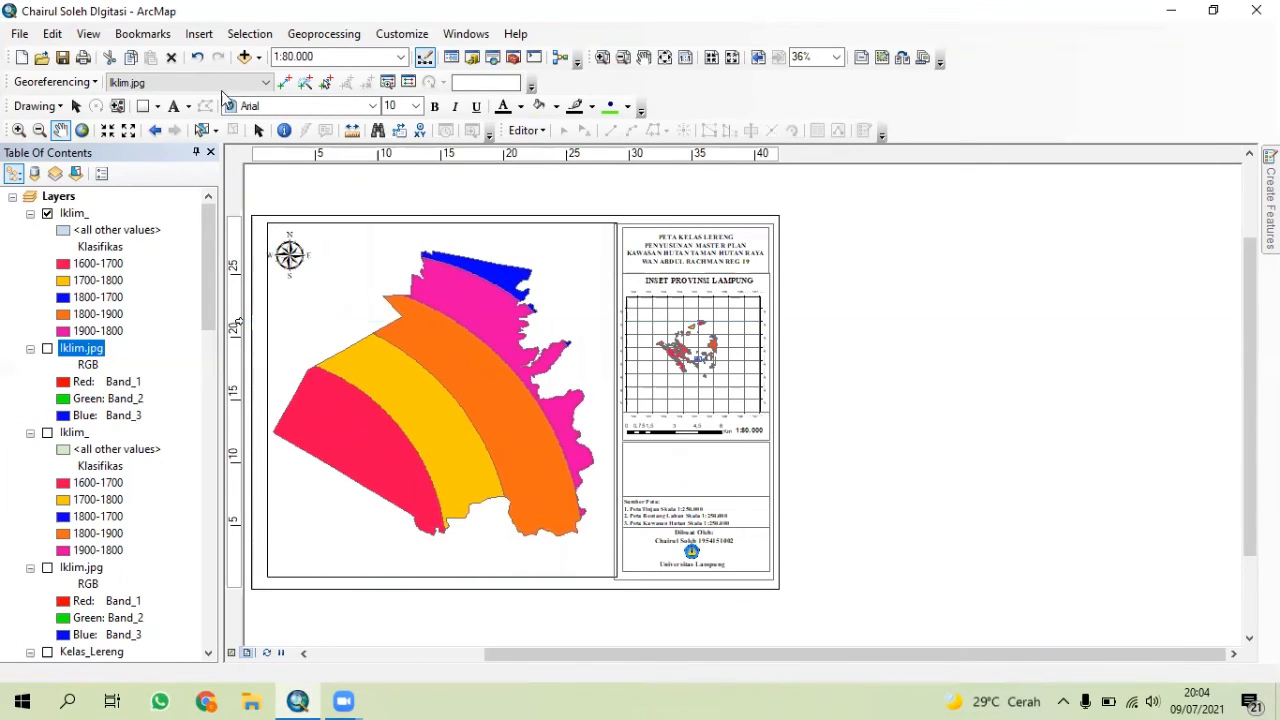
- Add a measured grid with grid lines and labels at 4000-metre X and Y intervals to the main data frame
{"action": "left_click", "coordinate": [75, 106]}
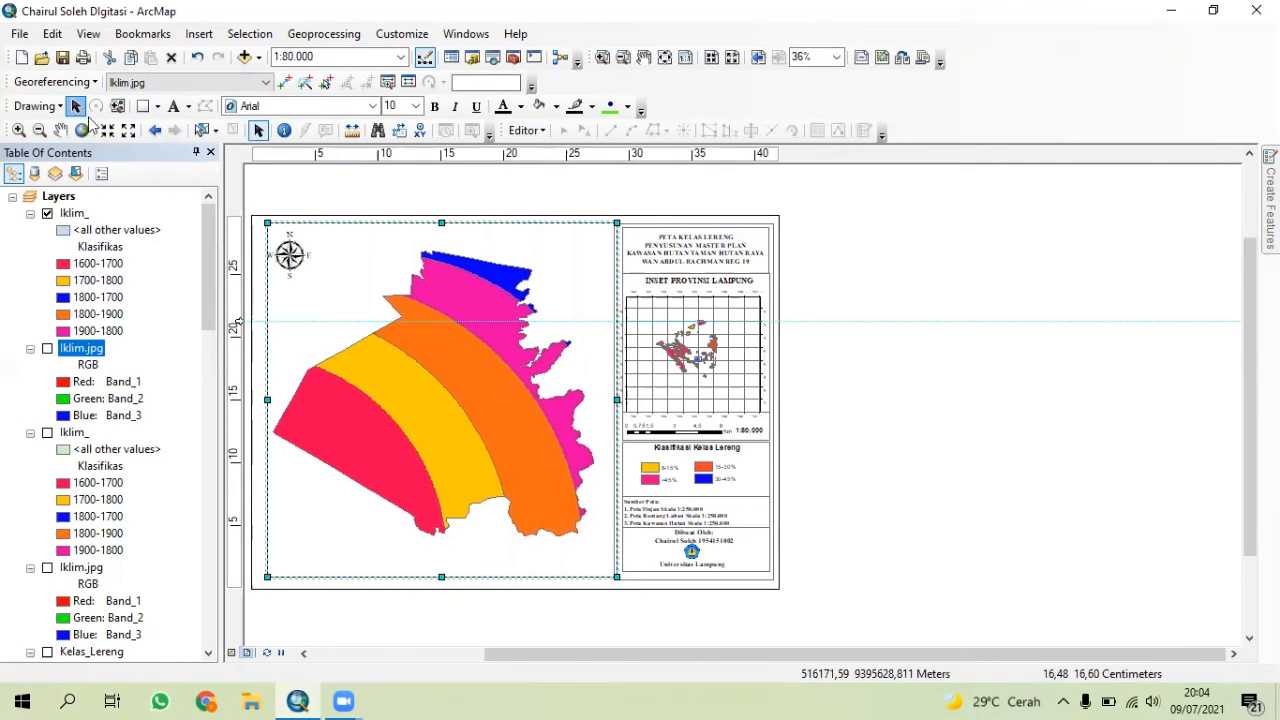
{"action": "right_click", "coordinate": [318, 575]}
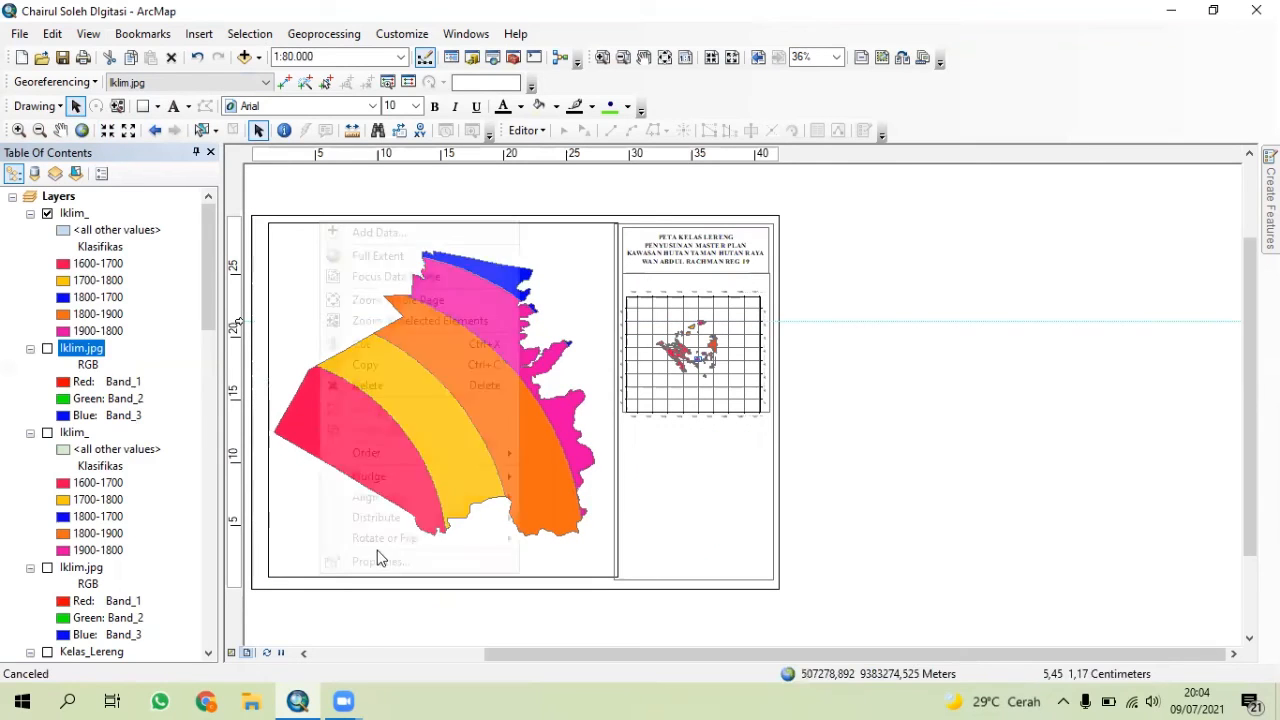
{"action": "left_click", "coordinate": [430, 564]}
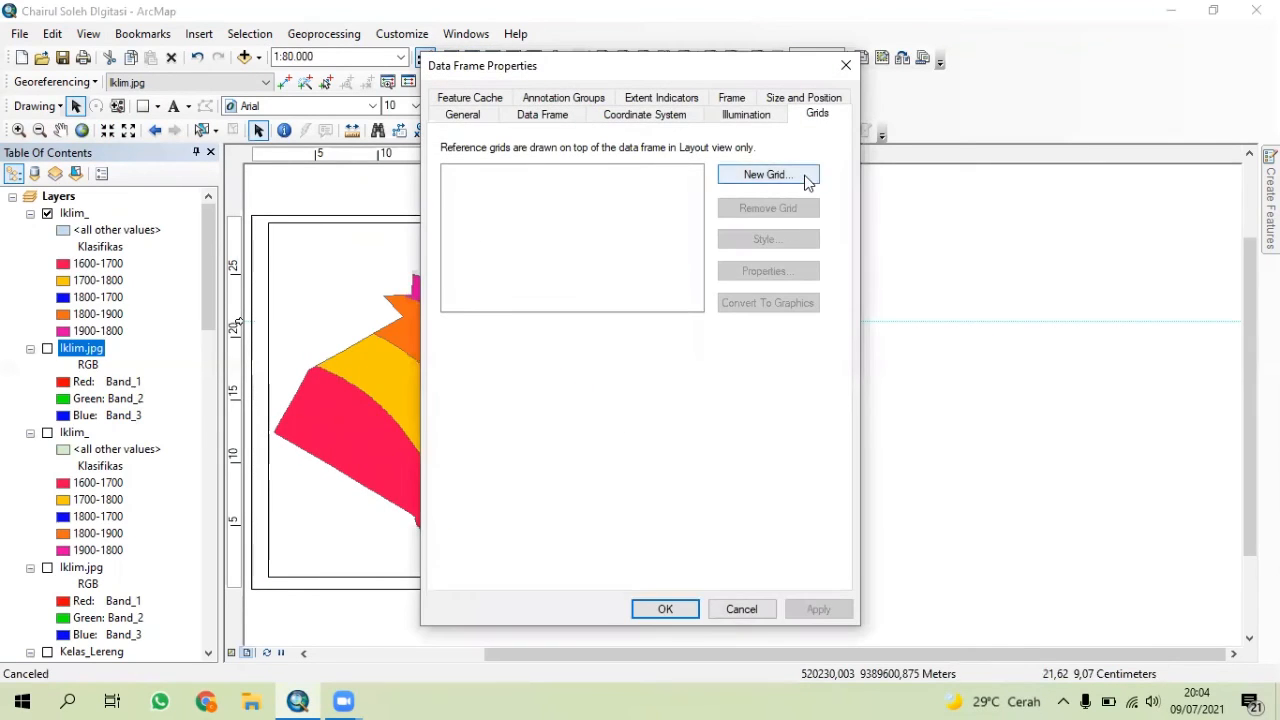
{"action": "left_click", "coordinate": [800, 178]}
{"action": "left_click", "coordinate": [654, 286]}
{"action": "left_click", "coordinate": [762, 512]}
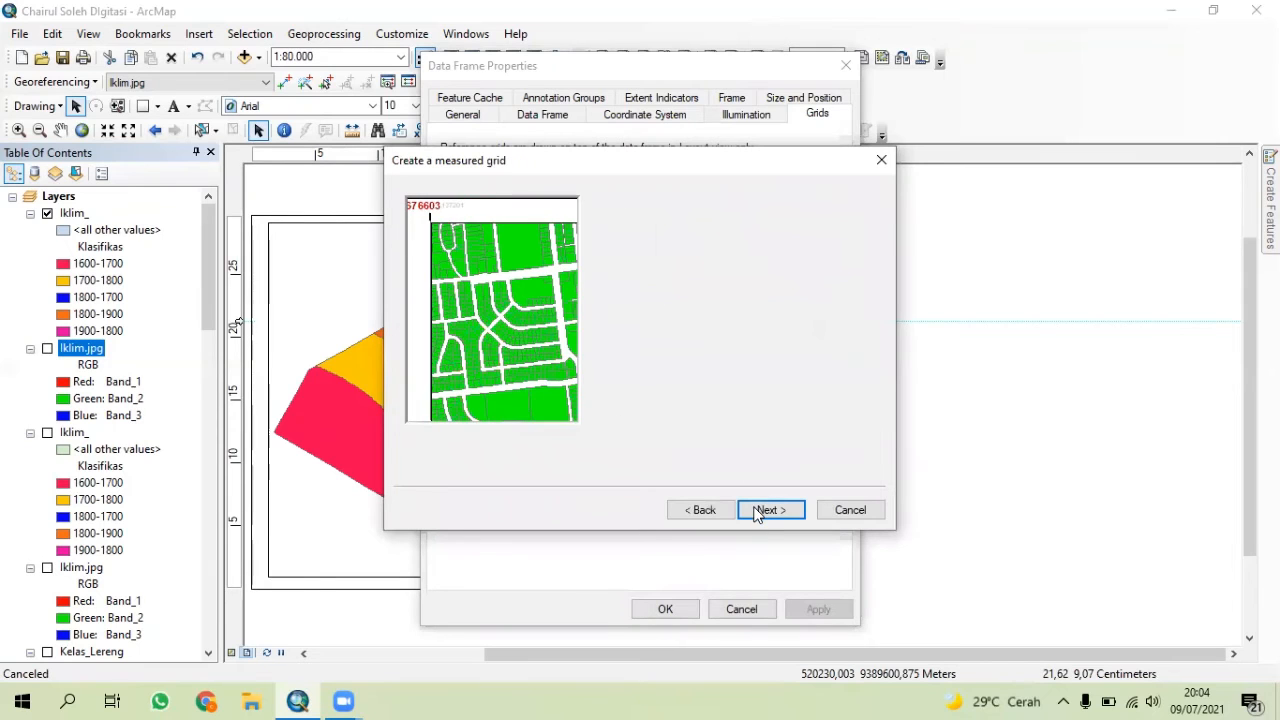
{"action": "left_click", "coordinate": [710, 508]}
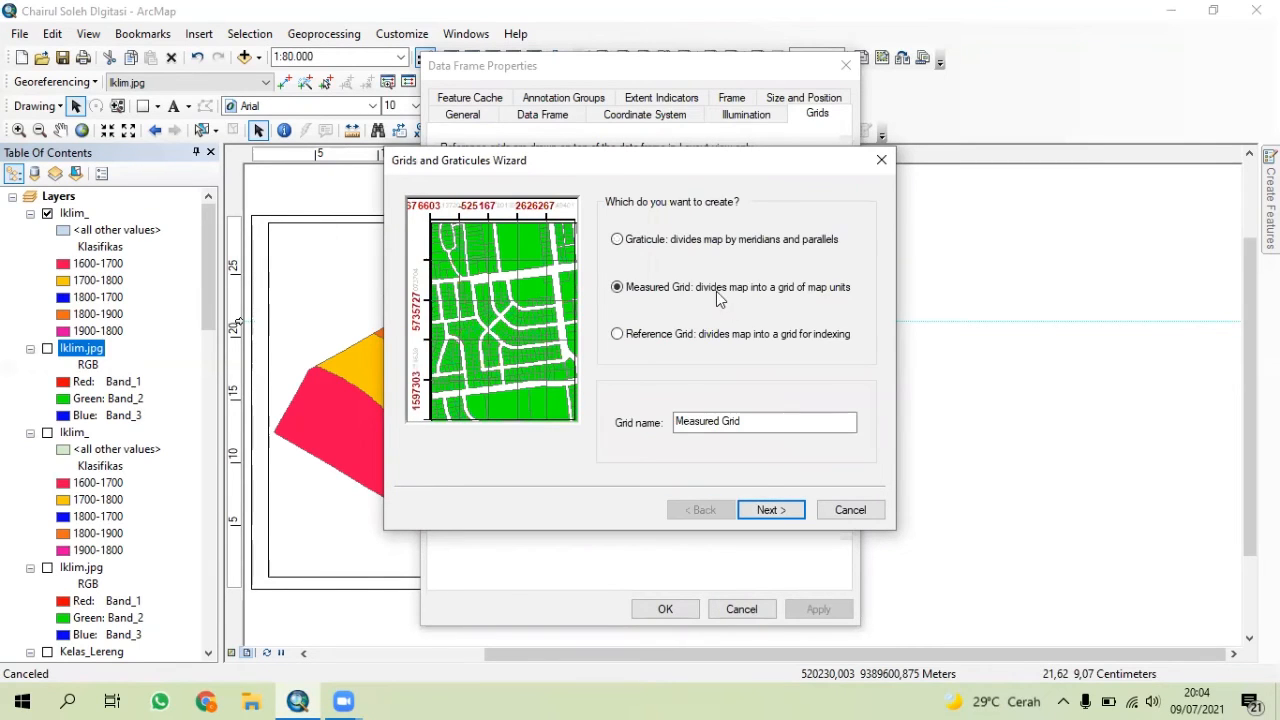
{"action": "left_click", "coordinate": [772, 508]}
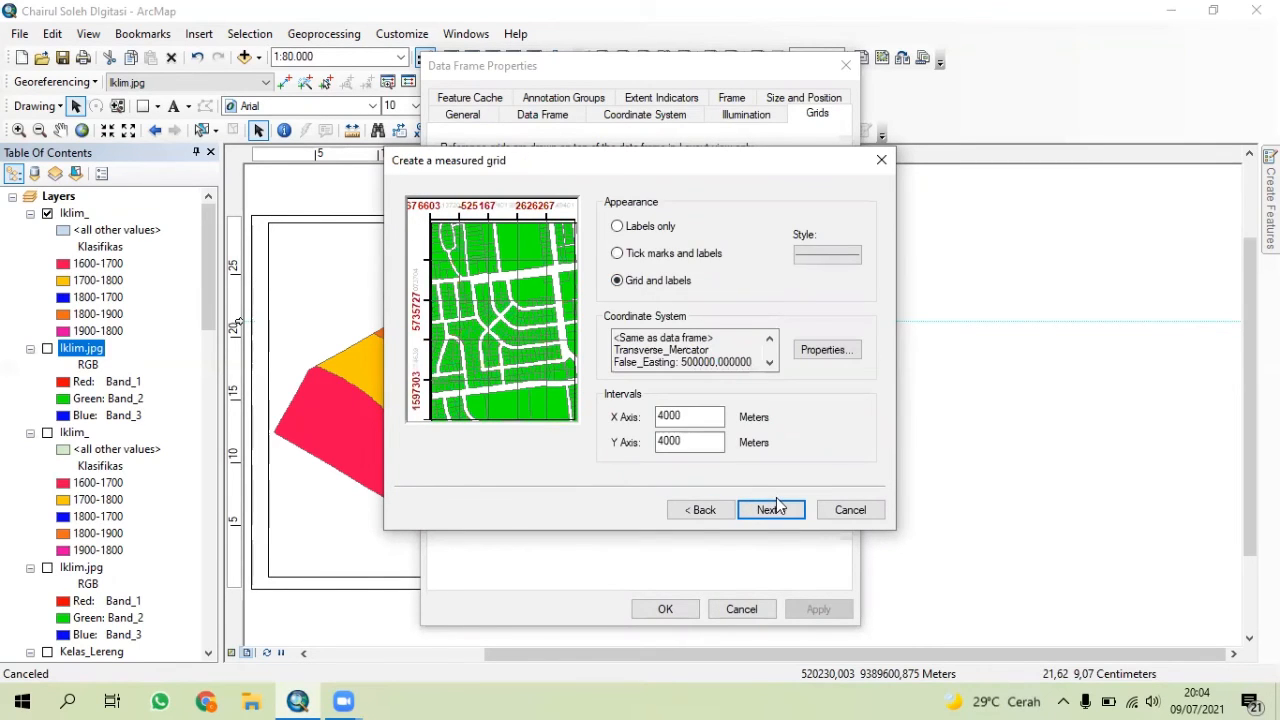
{"action": "left_click", "coordinate": [772, 510]}
{"action": "left_click", "coordinate": [772, 510]}
{"action": "left_click", "coordinate": [772, 510]}
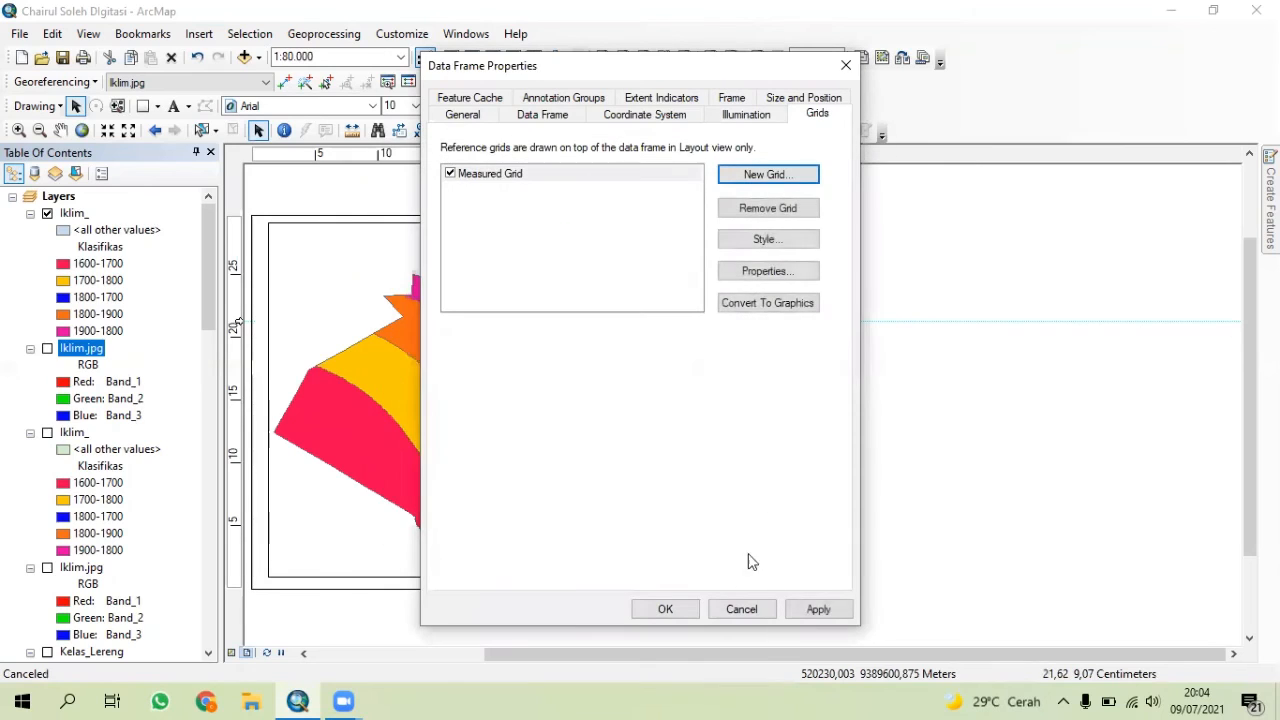
{"action": "left_click", "coordinate": [815, 609]}
{"action": "left_click", "coordinate": [666, 609]}
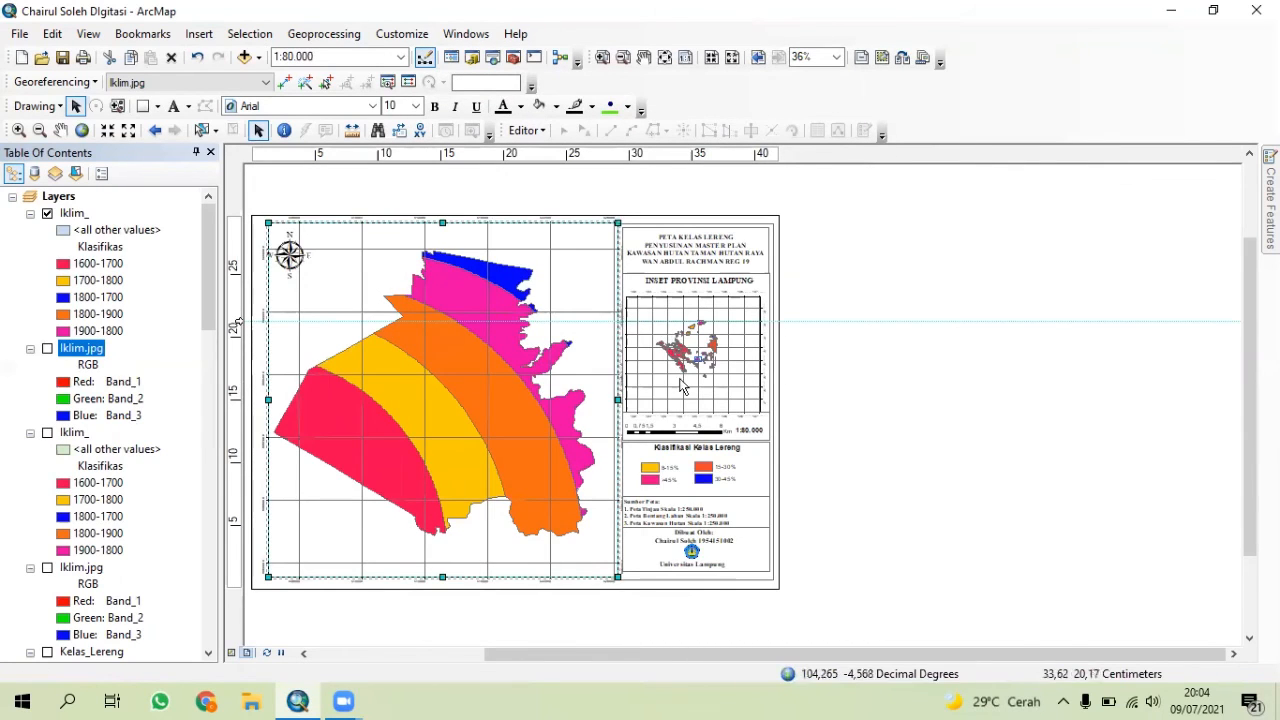
- Change the first line of the layout's map title to PETA KELAS IKLIM
{"action": "left_click", "coordinate": [716, 246]}
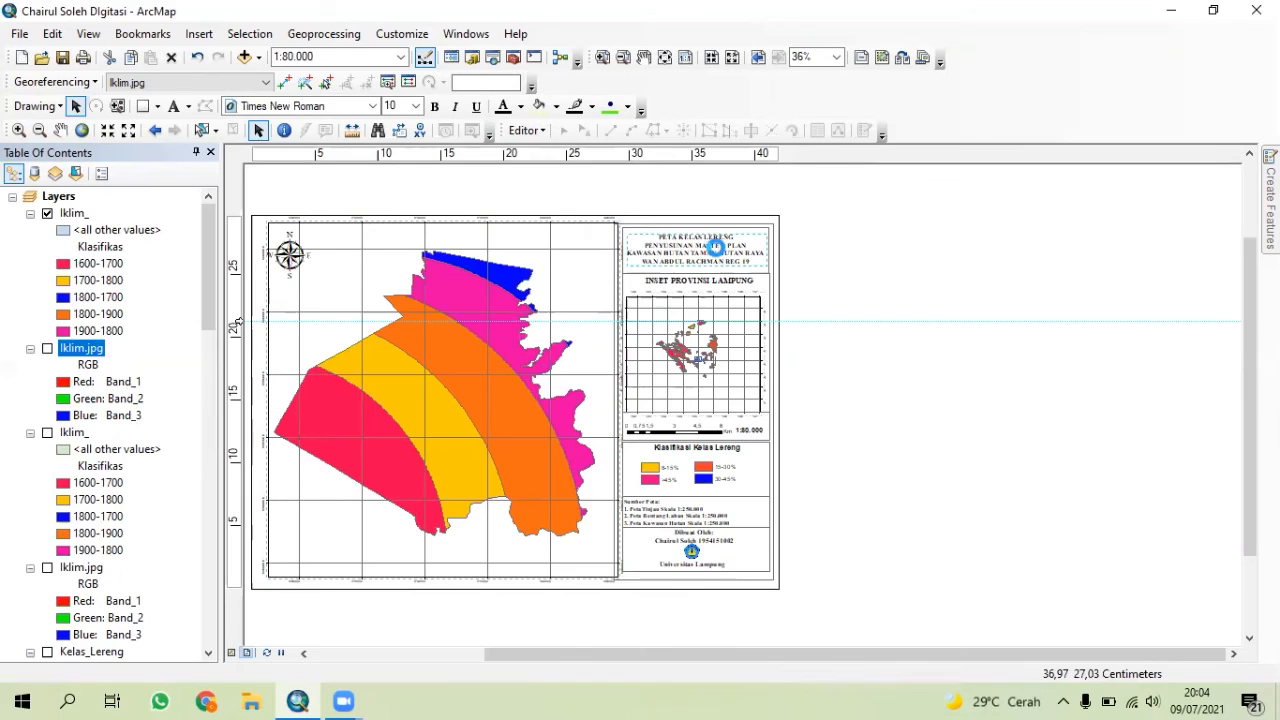
{"action": "double_click", "coordinate": [716, 246]}
{"action": "left_click", "coordinate": [611, 245]}
{"action": "left_click_drag", "start_coordinate": [589, 246], "coordinate": [553, 245]}
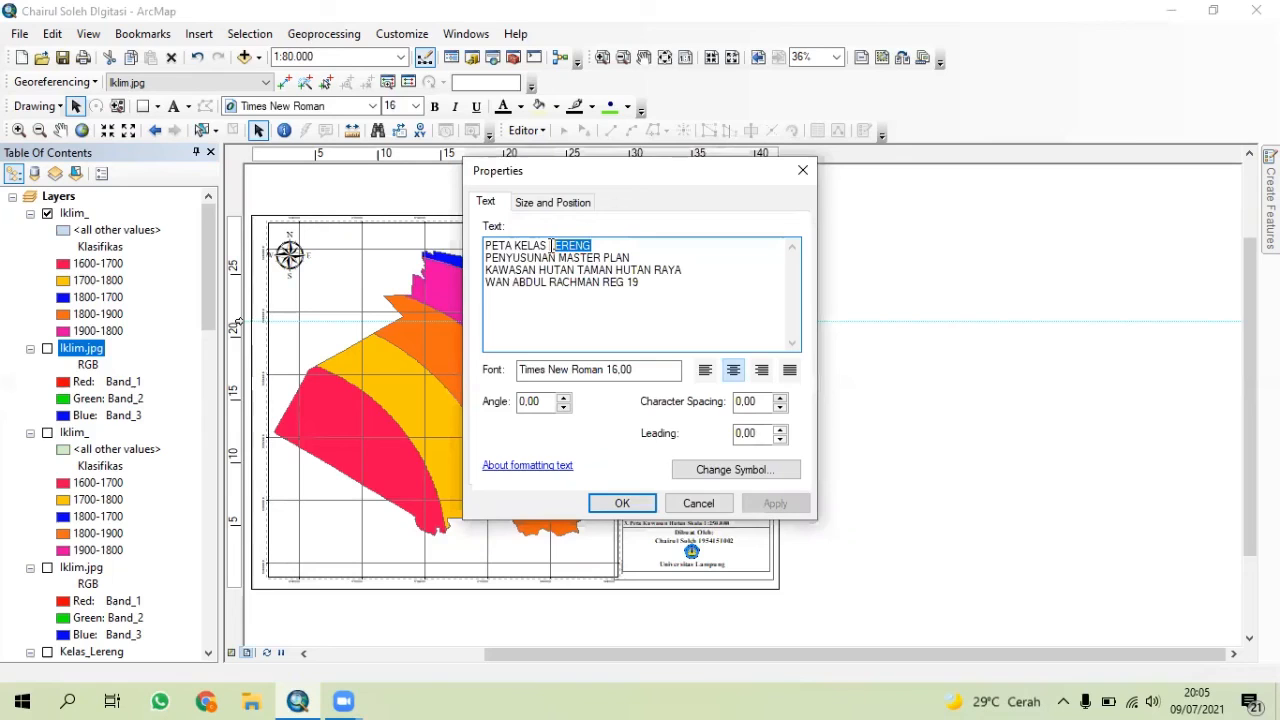
{"action": "key", "text": "BackSpace"}
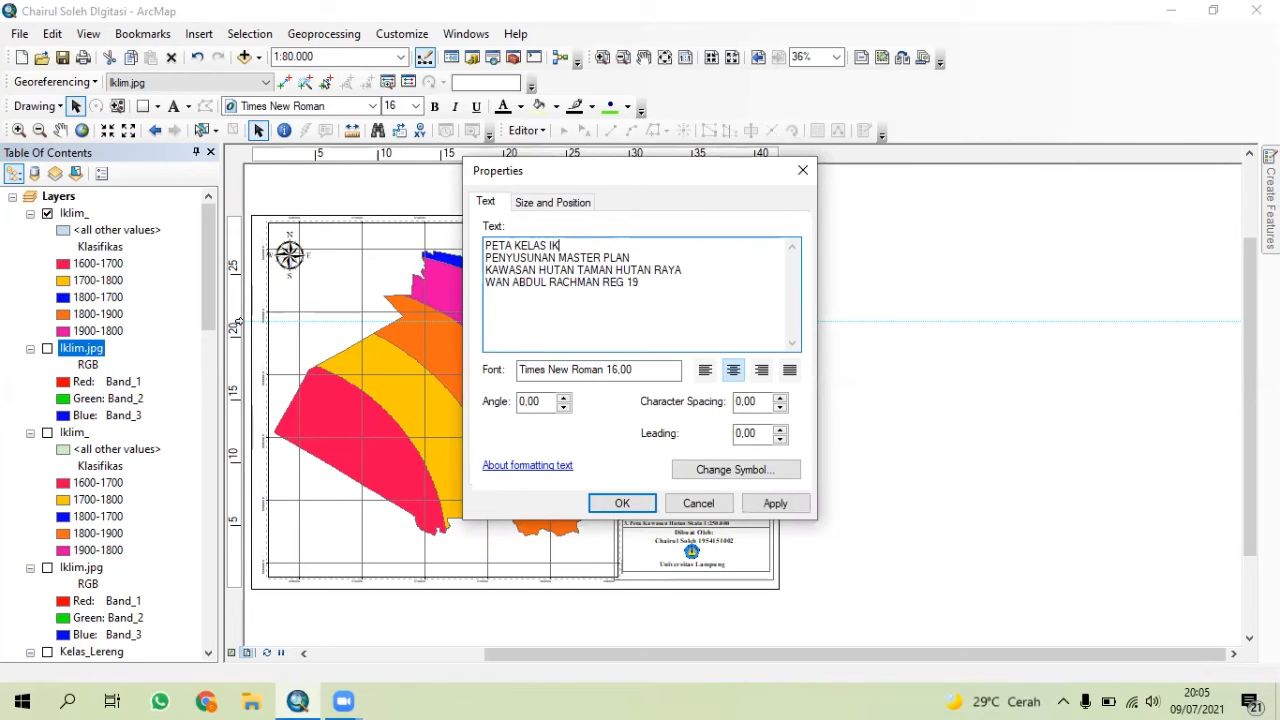
{"action": "type", "text": "IKLIM"}
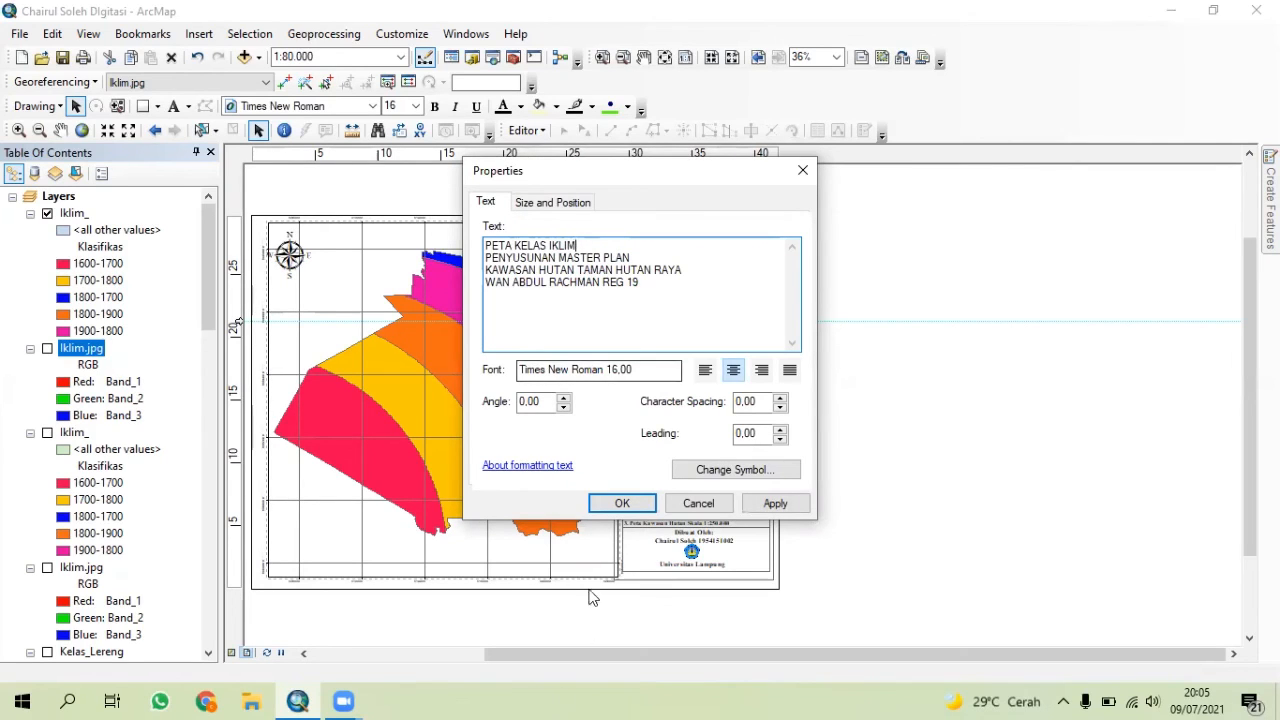
{"action": "left_click", "coordinate": [622, 503]}
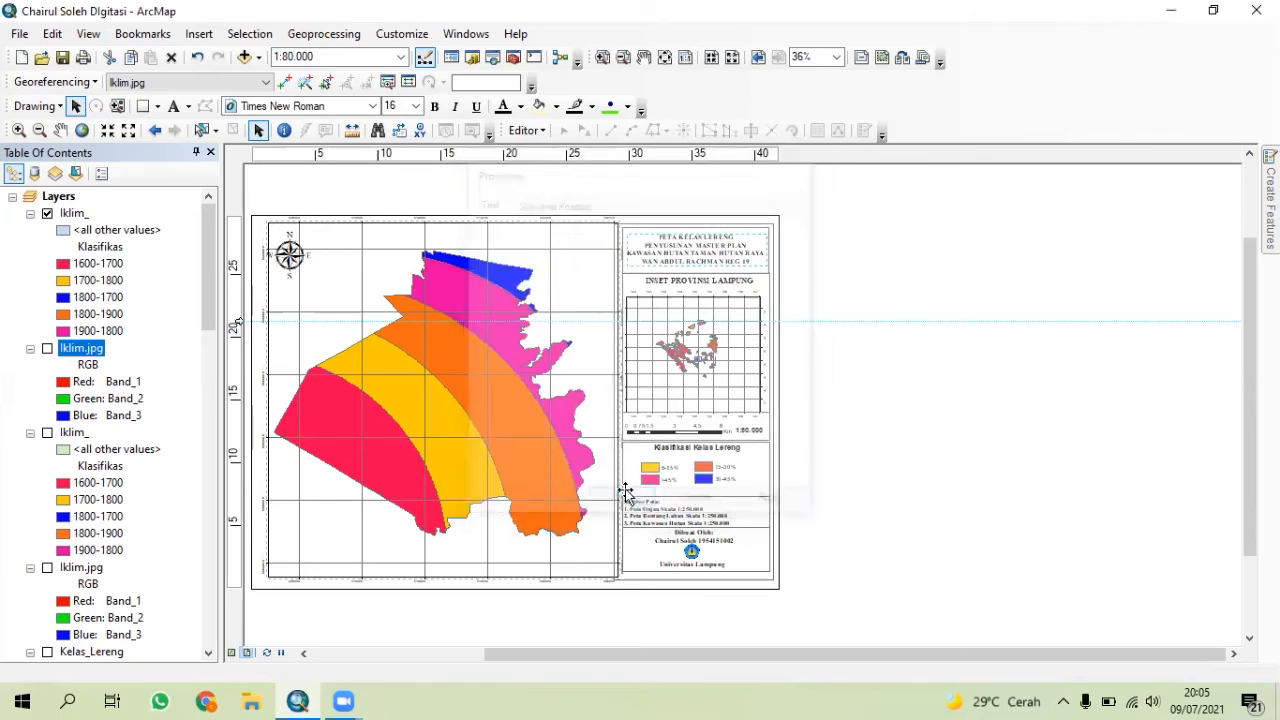
- Move both groups of old slope-class legend entries off the page and delete them
{"action": "left_click", "coordinate": [682, 470]}
{"action": "left_click_drag", "start_coordinate": [671, 473], "coordinate": [988, 458]}
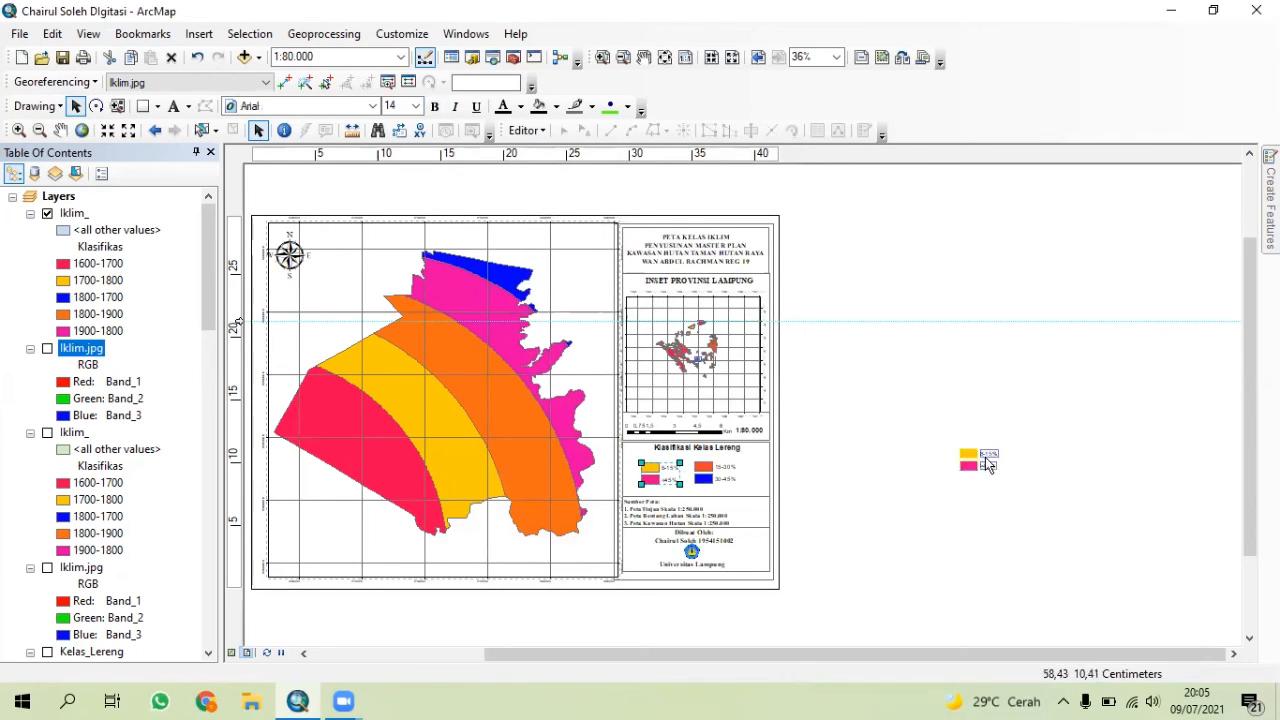
{"action": "double_click", "coordinate": [706, 470]}
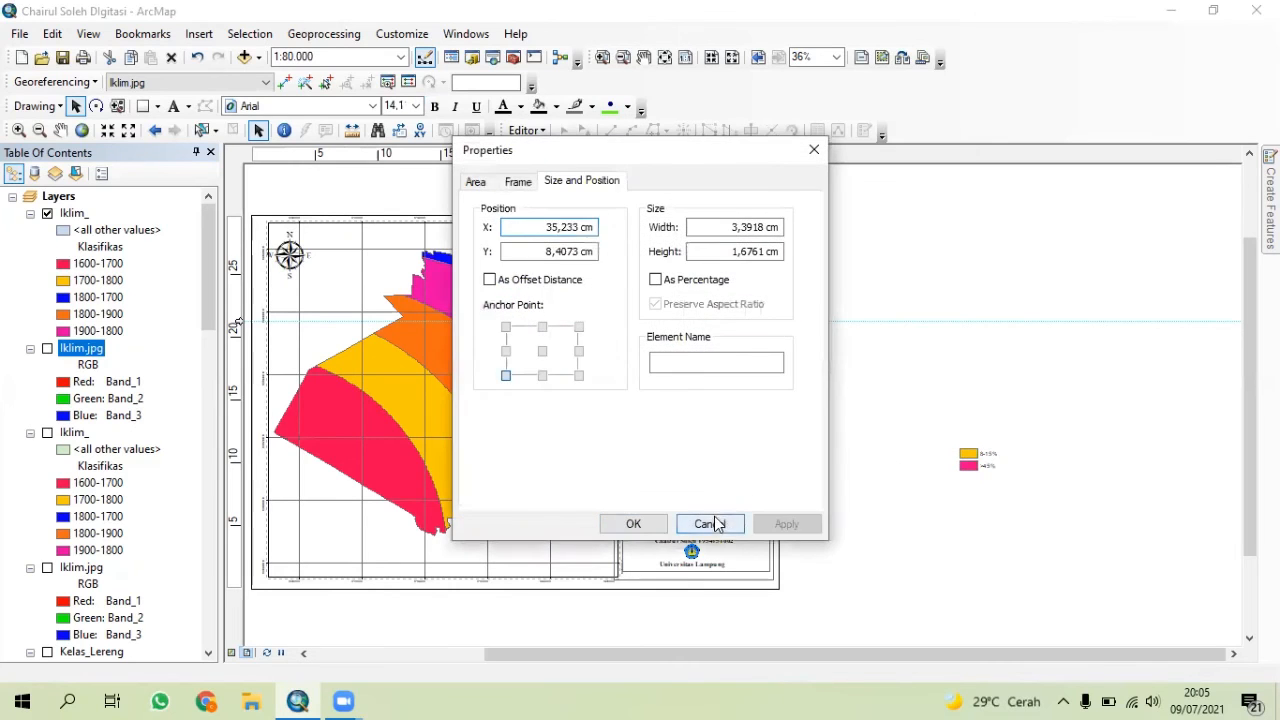
{"action": "left_click", "coordinate": [710, 523]}
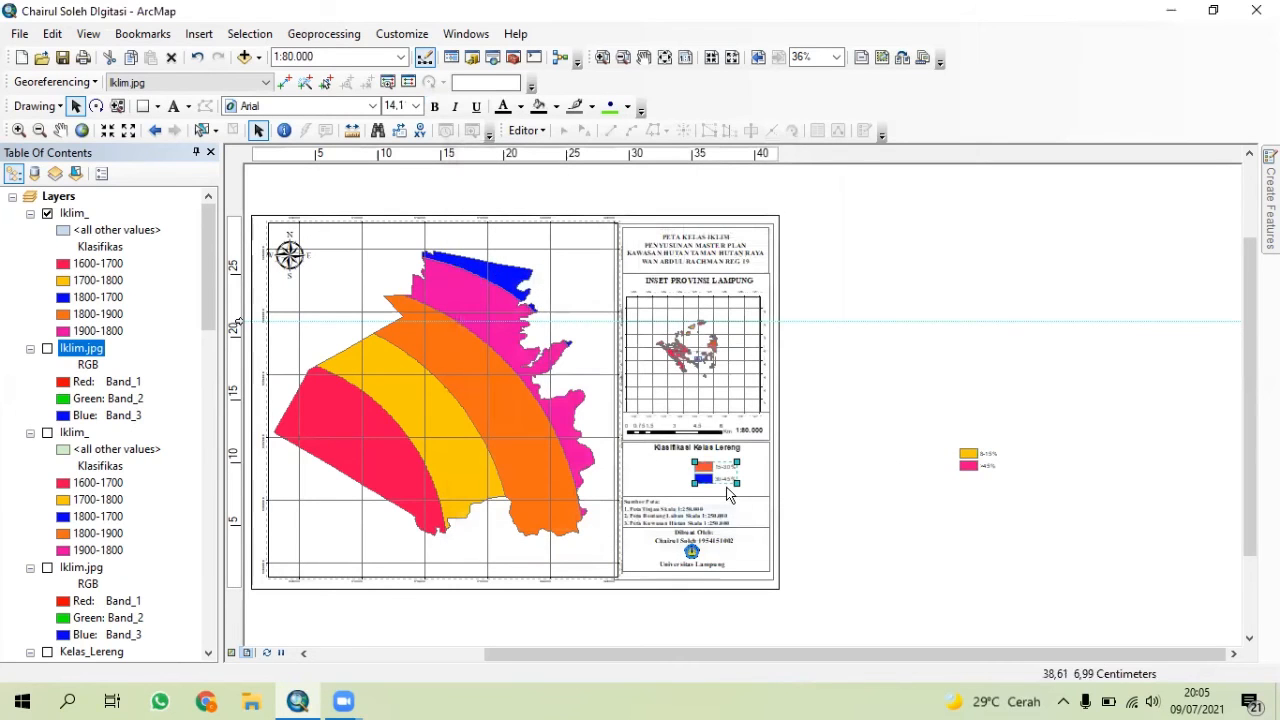
{"action": "right_click", "coordinate": [837, 482]}
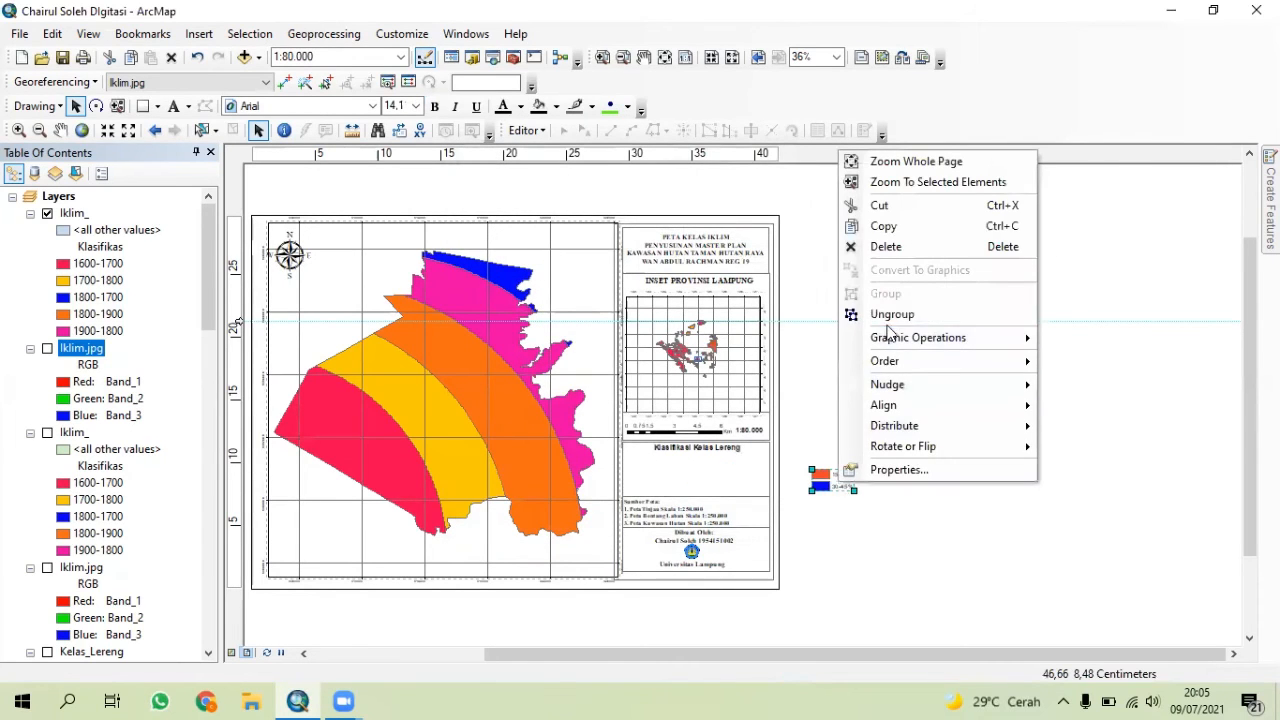
{"action": "left_click", "coordinate": [888, 246]}
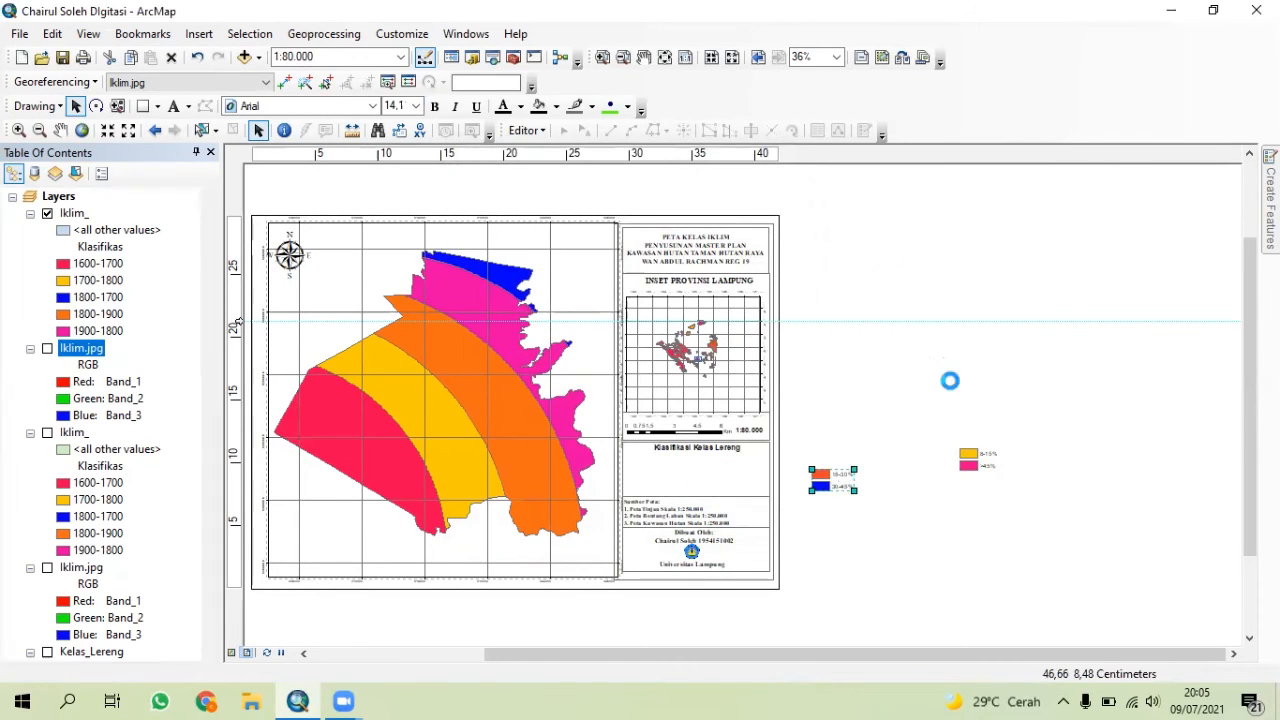
{"action": "left_click", "coordinate": [977, 466]}
{"action": "right_click", "coordinate": [979, 468]}
{"action": "left_click", "coordinate": [1003, 226]}
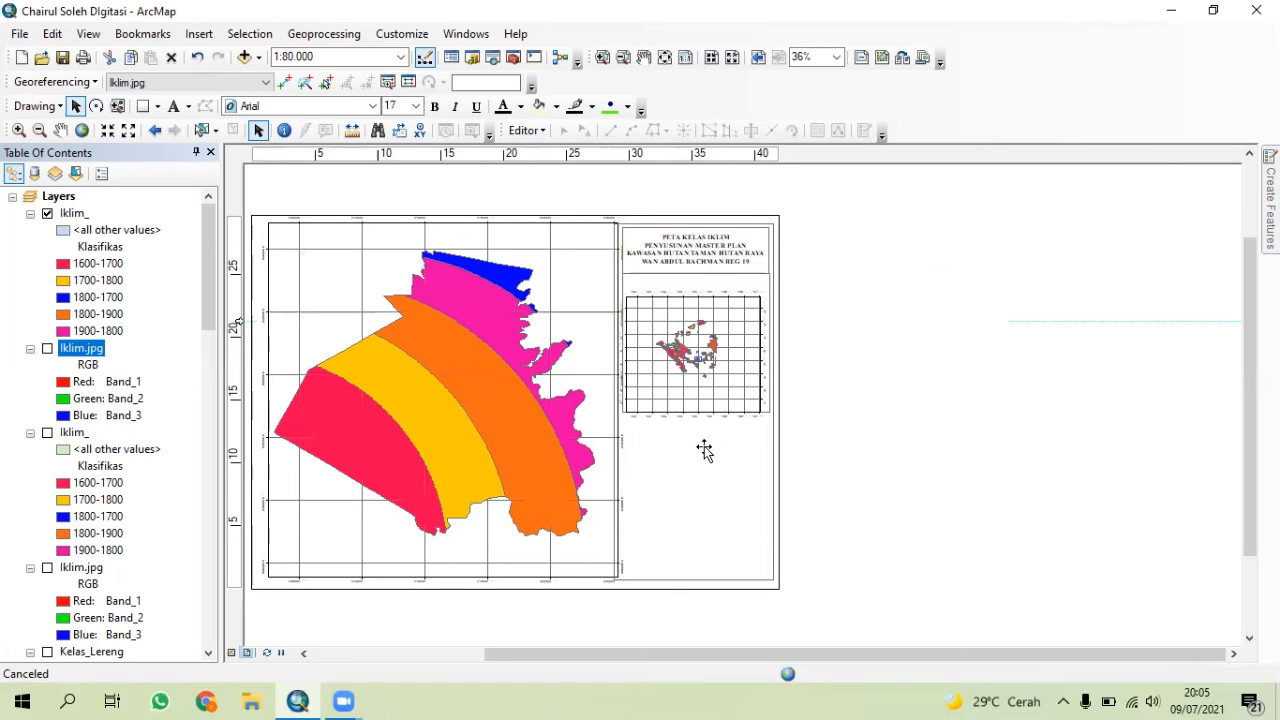
- Change the legend heading in the layout to Klasifikasi Kelas Iklim
{"action": "double_click", "coordinate": [704, 446]}
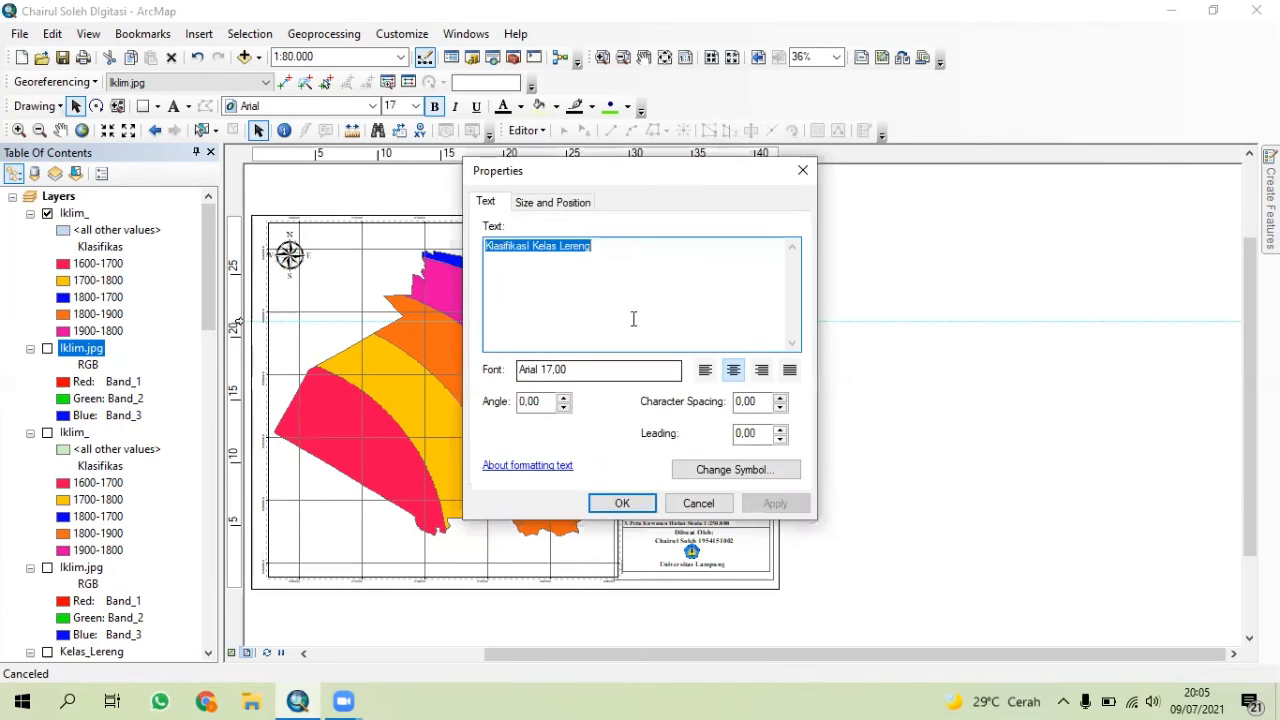
{"action": "left_click_drag", "start_coordinate": [603, 248], "coordinate": [560, 252]}
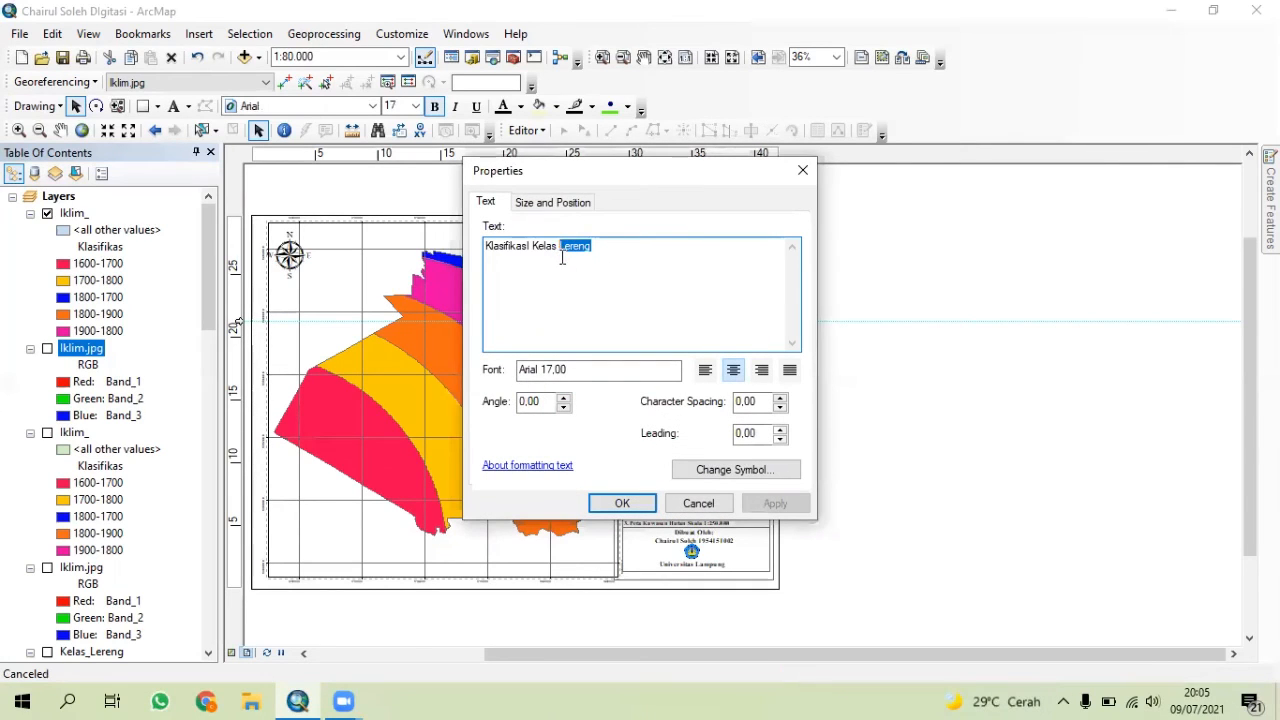
{"action": "key", "text": "BackSpace"}
{"action": "type", "text": "iK"}
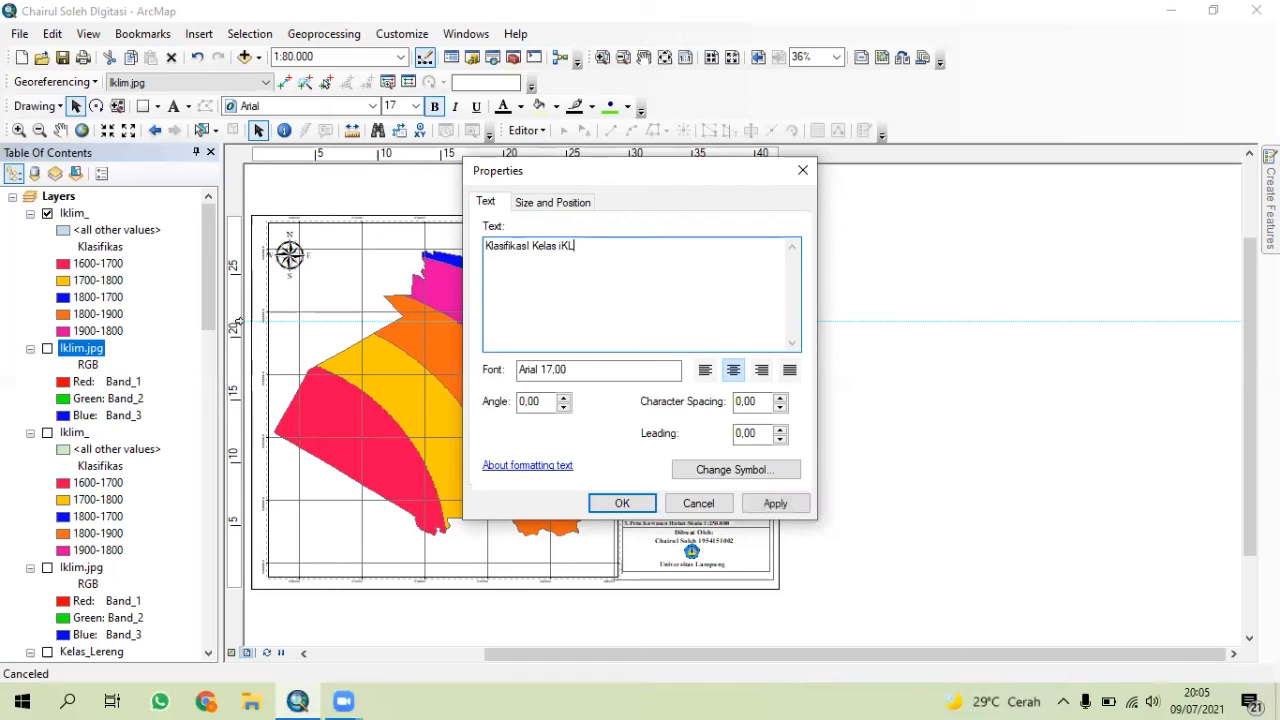
{"action": "key", "text": "BackSpace"}
{"action": "key", "text": "BackSpace"}
{"action": "key", "text": "BackSpace"}
{"action": "key", "text": "BackSpace"}
{"action": "type", "text": "klim"}
{"action": "left_click", "coordinate": [618, 502]}
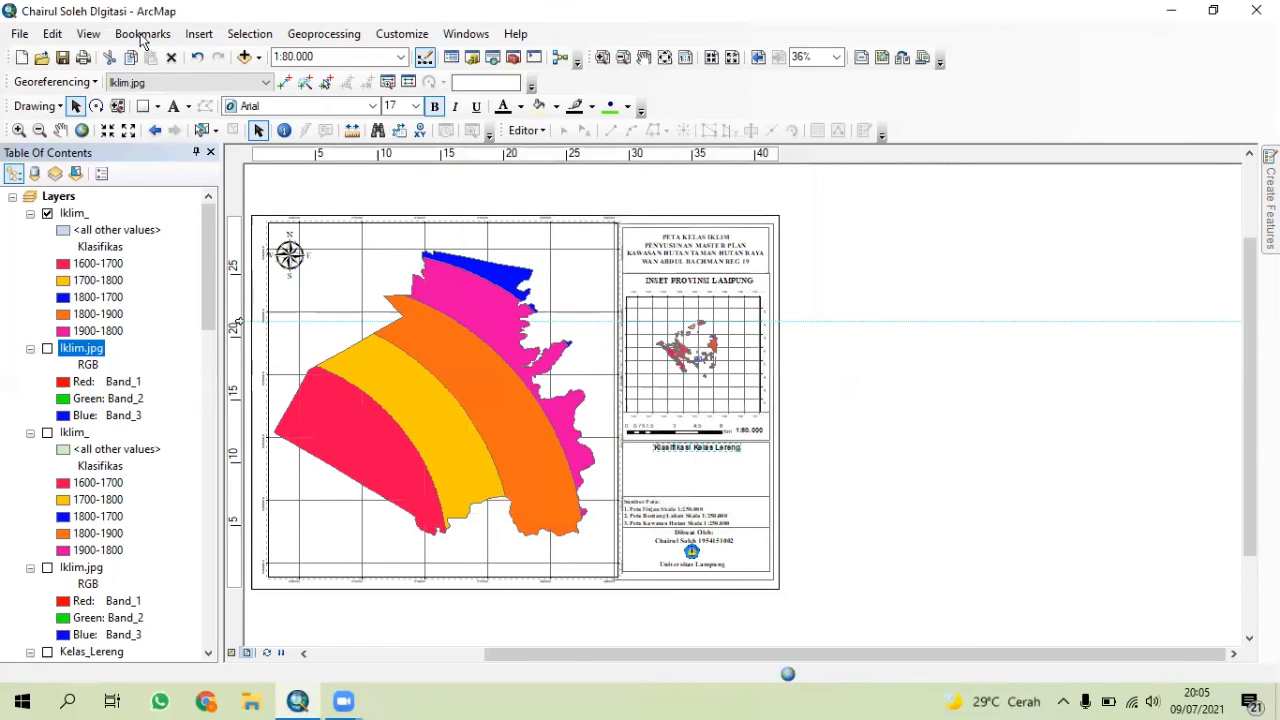
- Insert a one-column legend for only the Iklim_ layer, keeping the title Legend and the default frame and symbol settings
{"action": "left_click", "coordinate": [199, 33]}
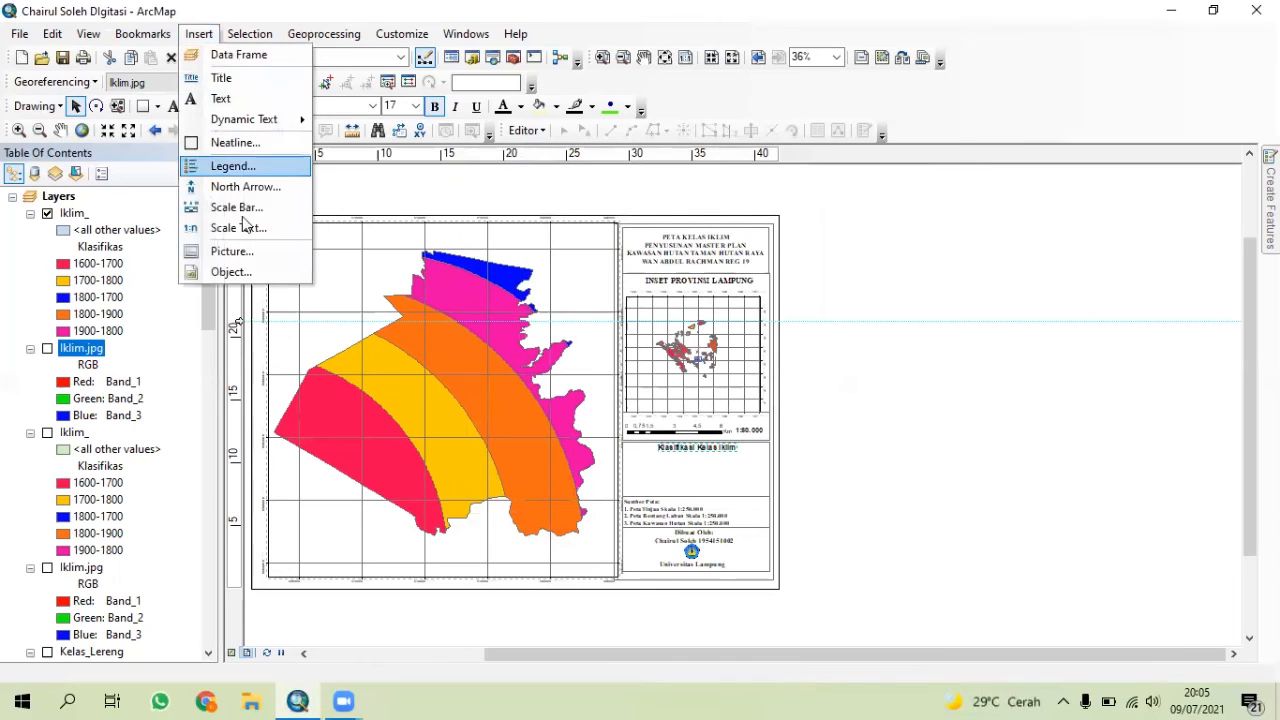
{"action": "left_click", "coordinate": [228, 167]}
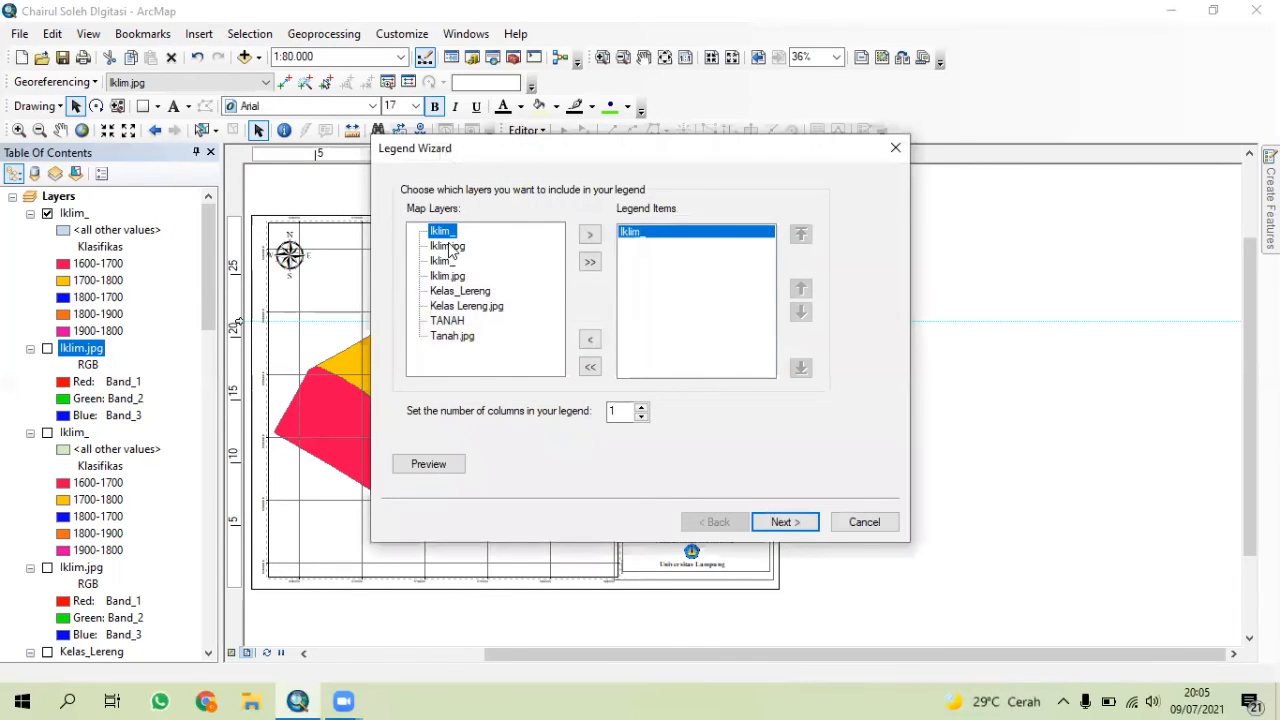
{"action": "left_click", "coordinate": [781, 523]}
{"action": "left_click", "coordinate": [787, 512]}
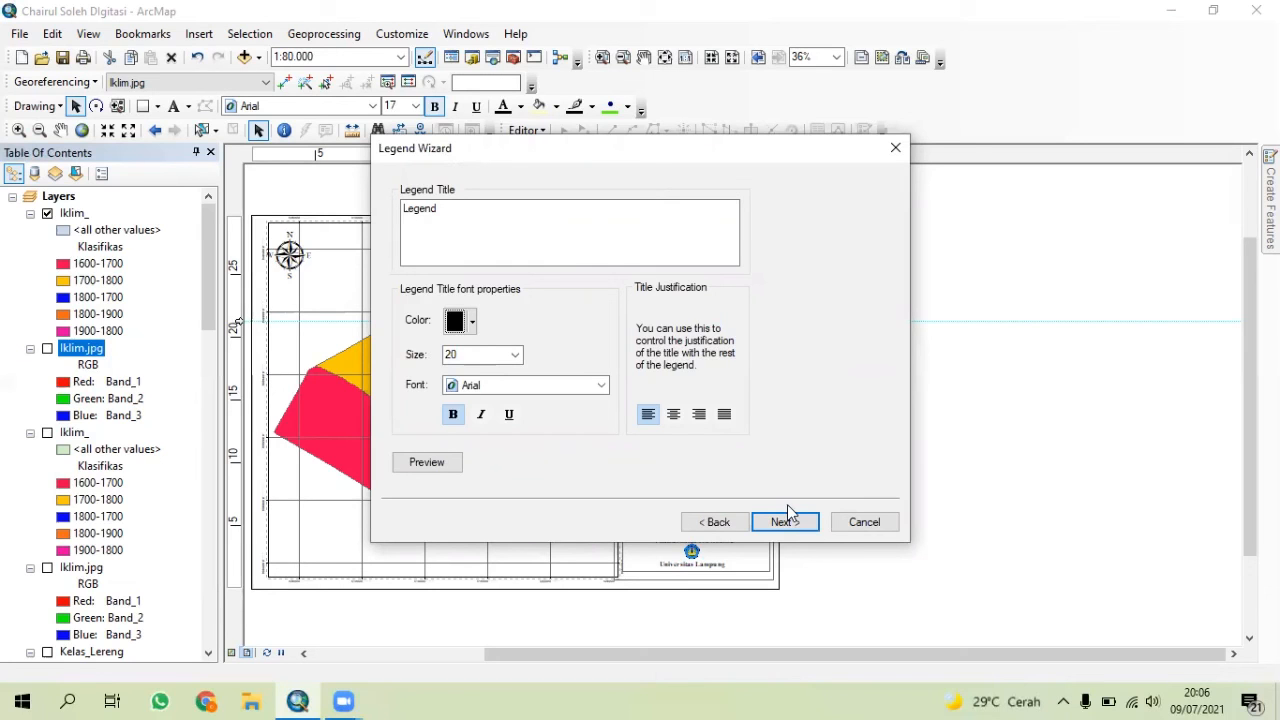
{"action": "left_click", "coordinate": [780, 521]}
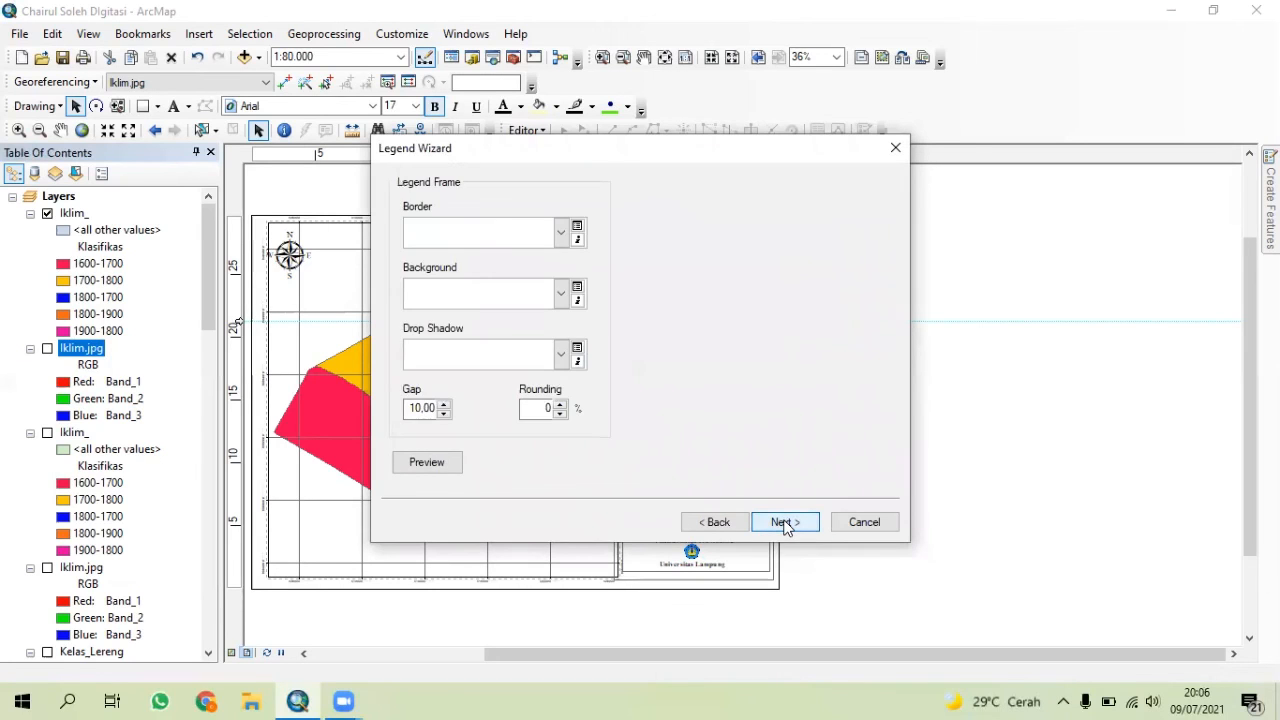
{"action": "left_click", "coordinate": [784, 522]}
{"action": "left_click", "coordinate": [784, 522]}
{"action": "left_click", "coordinate": [784, 522]}
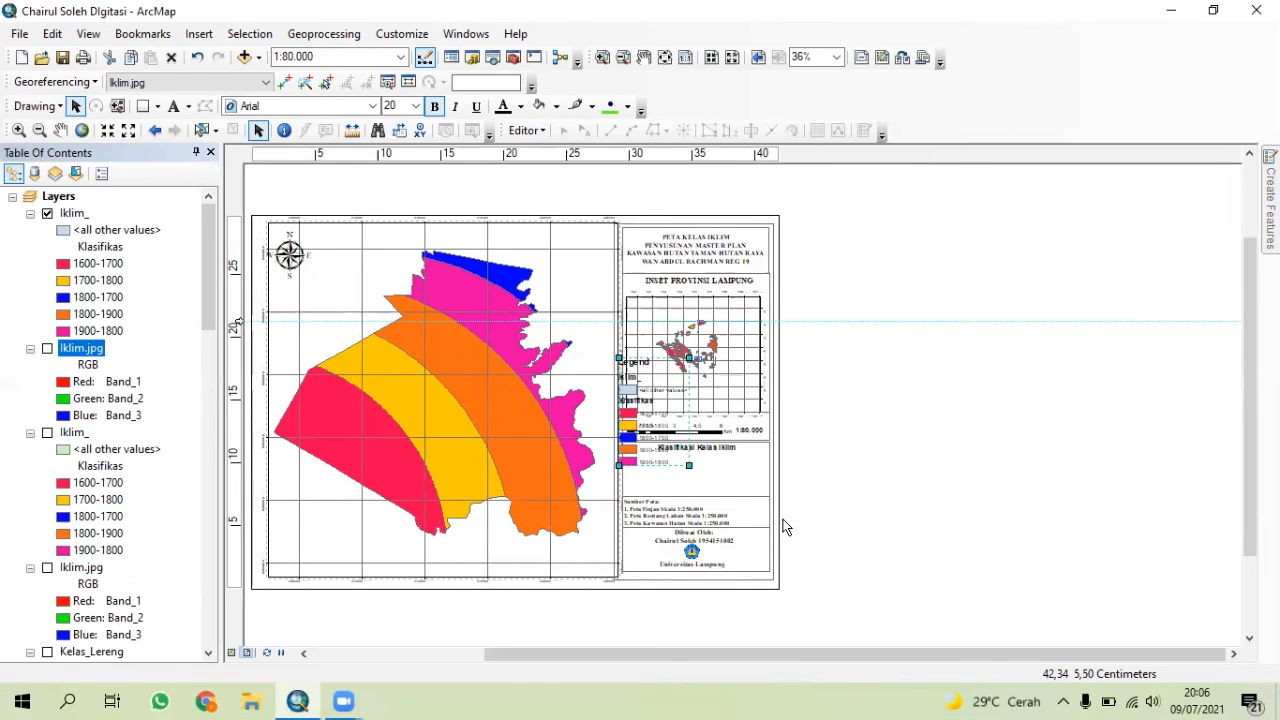
- Move the new legend to the empty area beside the page, convert it to graphics, and ungroup it
{"action": "left_click_drag", "start_coordinate": [632, 440], "coordinate": [927, 480]}
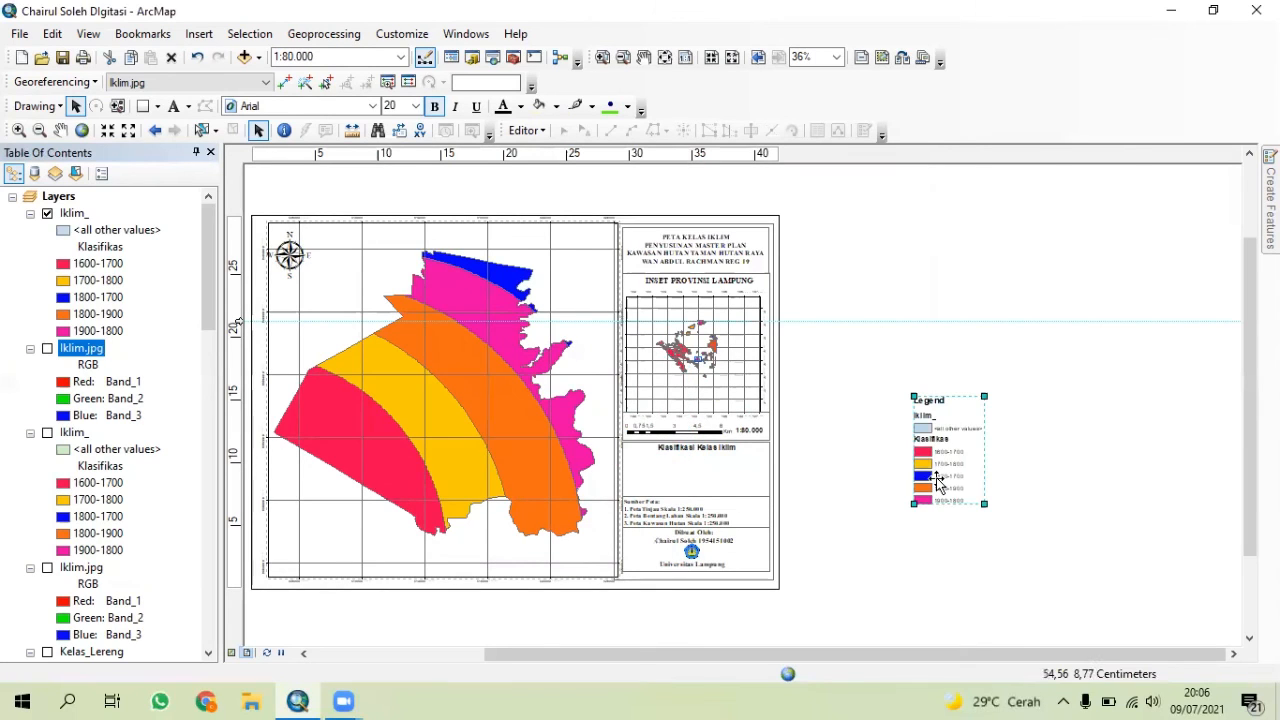
{"action": "right_click", "coordinate": [950, 469]}
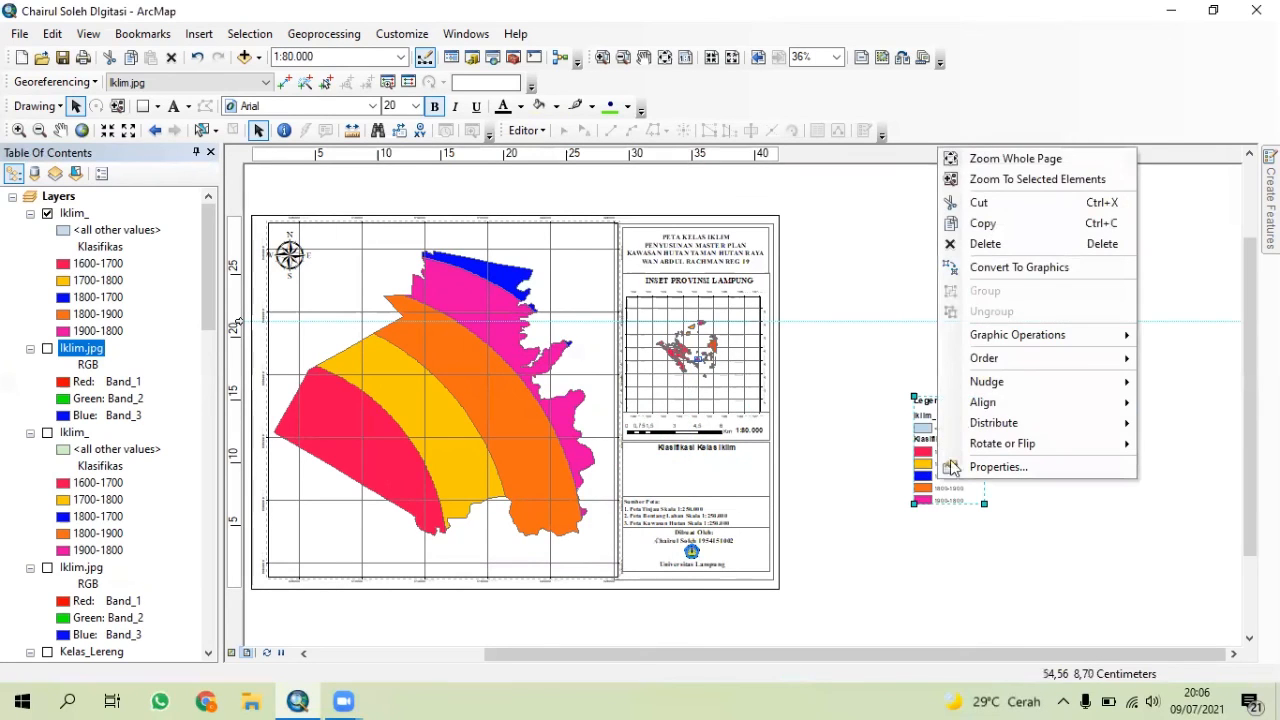
{"action": "left_click", "coordinate": [1010, 268]}
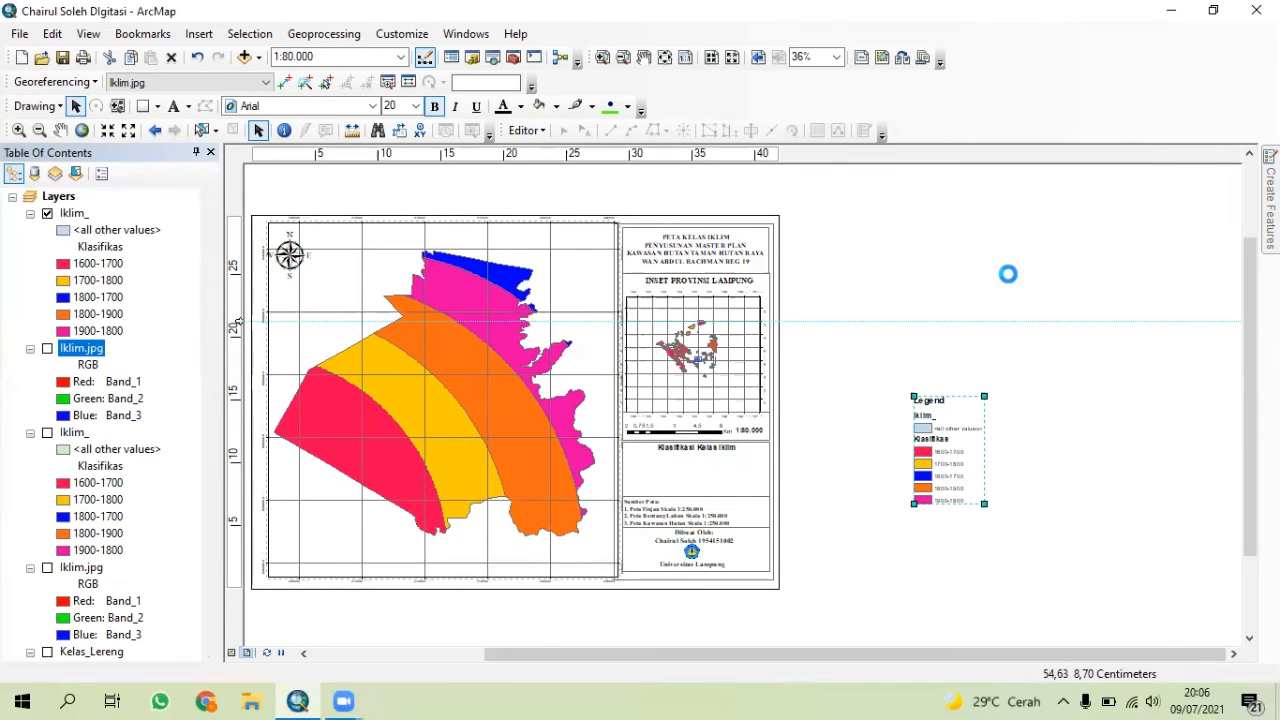
{"action": "right_click", "coordinate": [952, 450]}
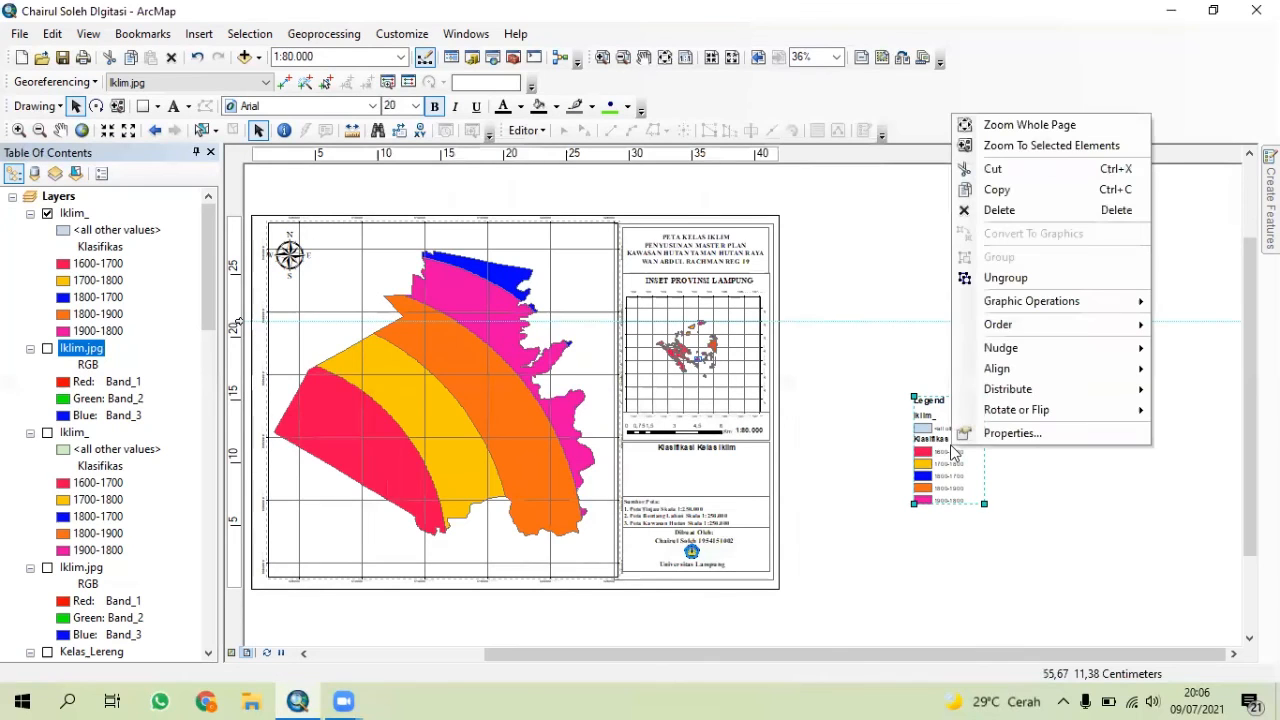
{"action": "left_click", "coordinate": [1030, 278]}
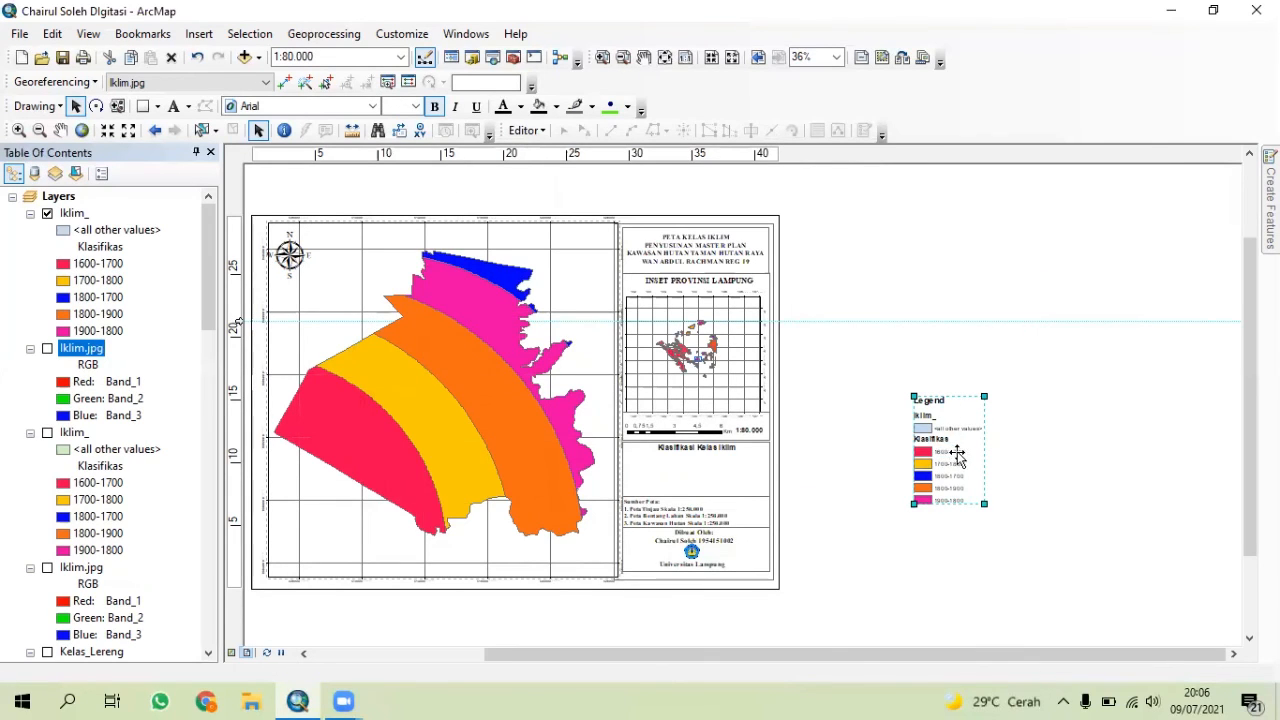
{"action": "right_click", "coordinate": [954, 456]}
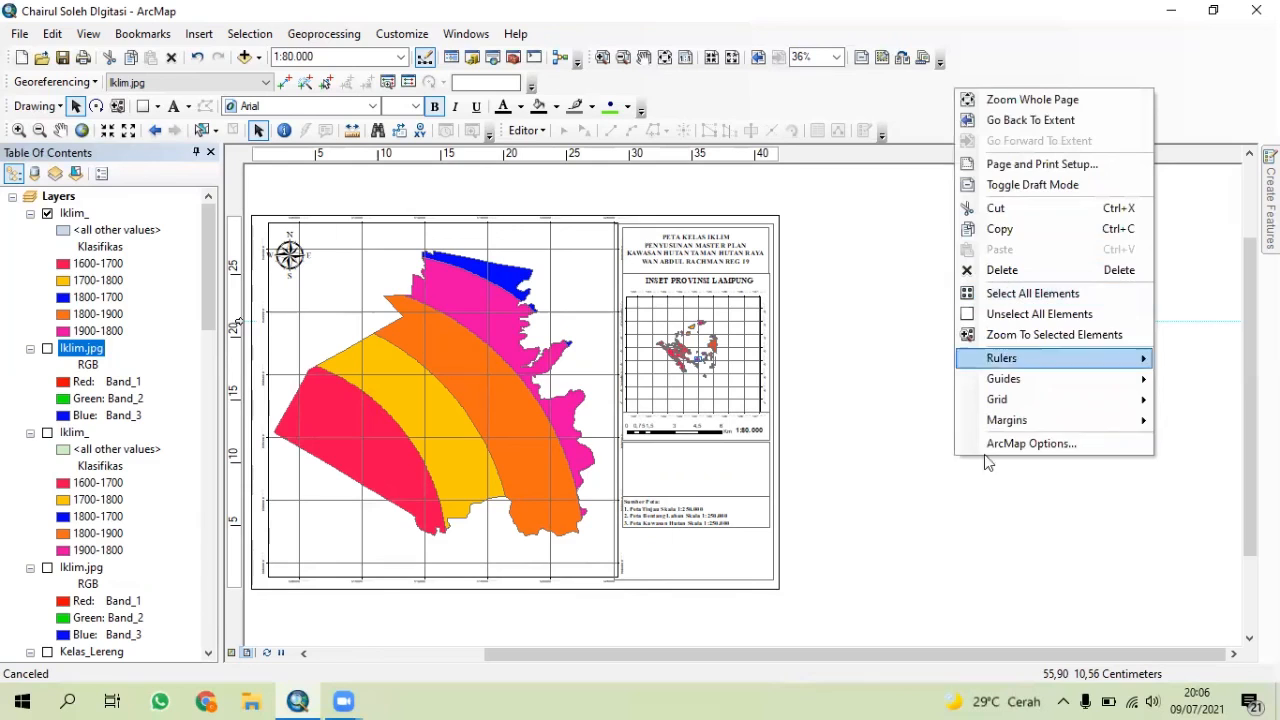
{"action": "left_click", "coordinate": [888, 527]}
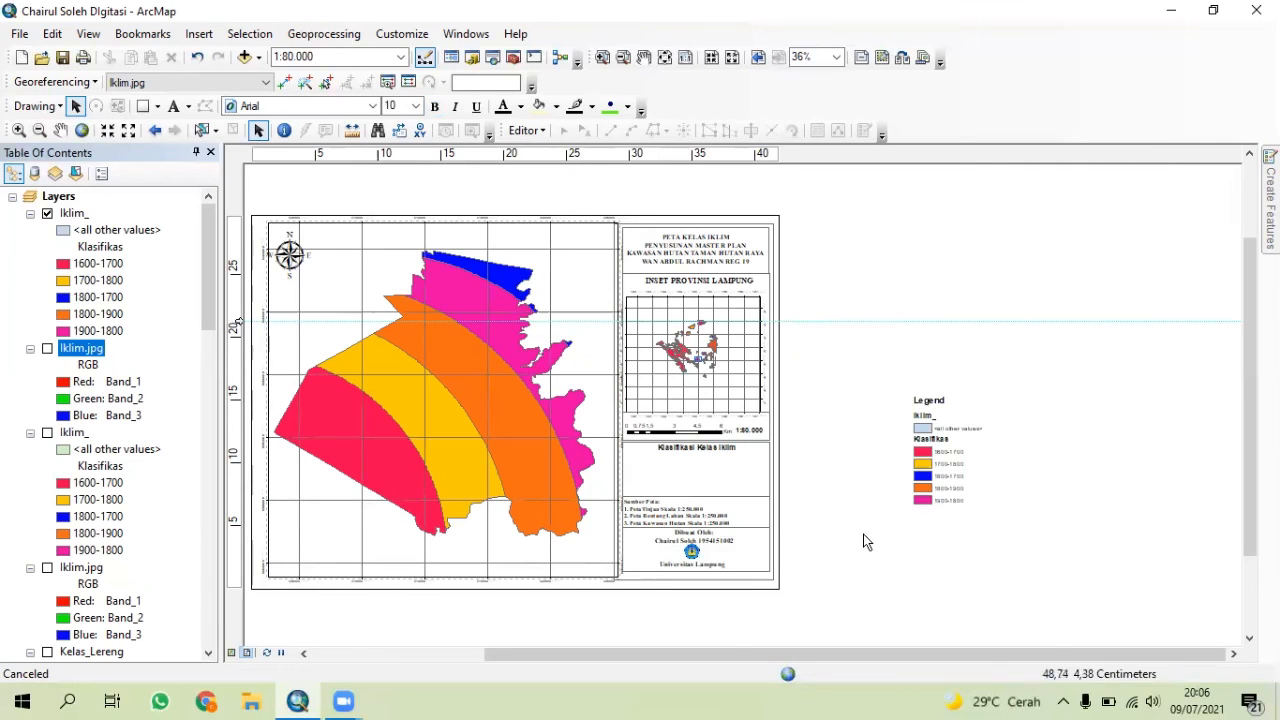
{"action": "right_click", "coordinate": [950, 468]}
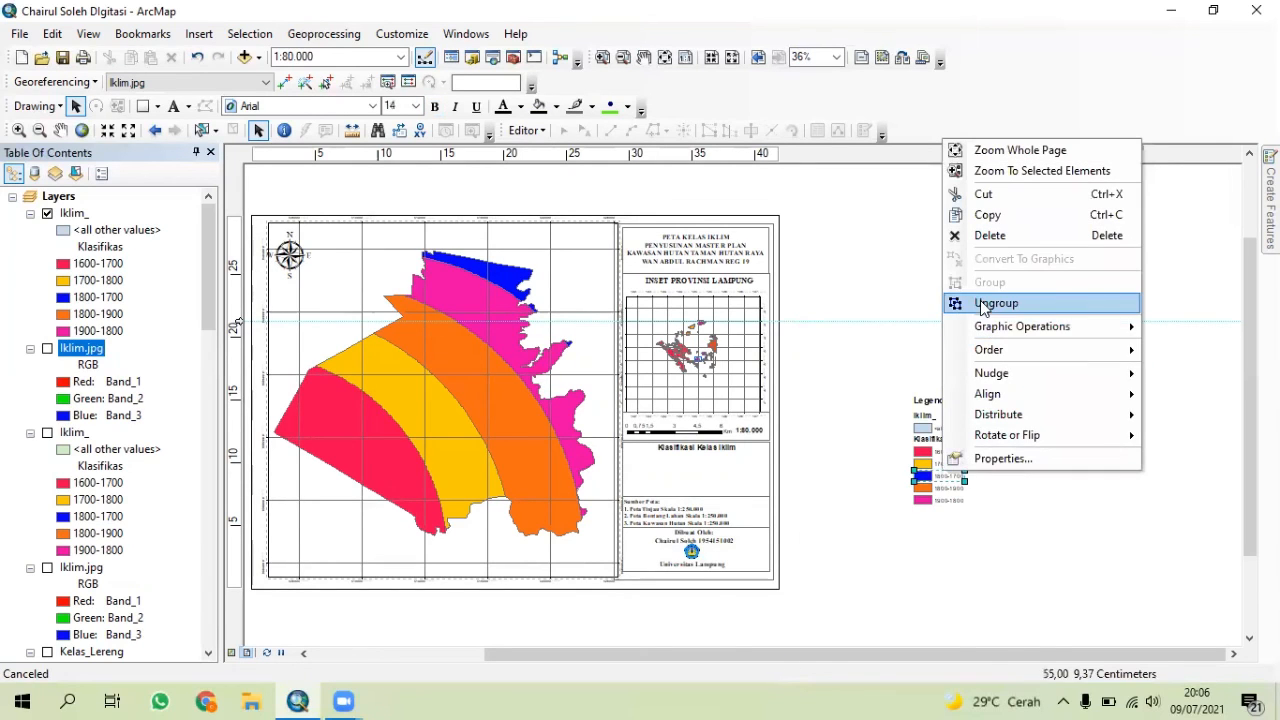
{"action": "left_click", "coordinate": [920, 437]}
{"action": "right_click", "coordinate": [933, 436]}
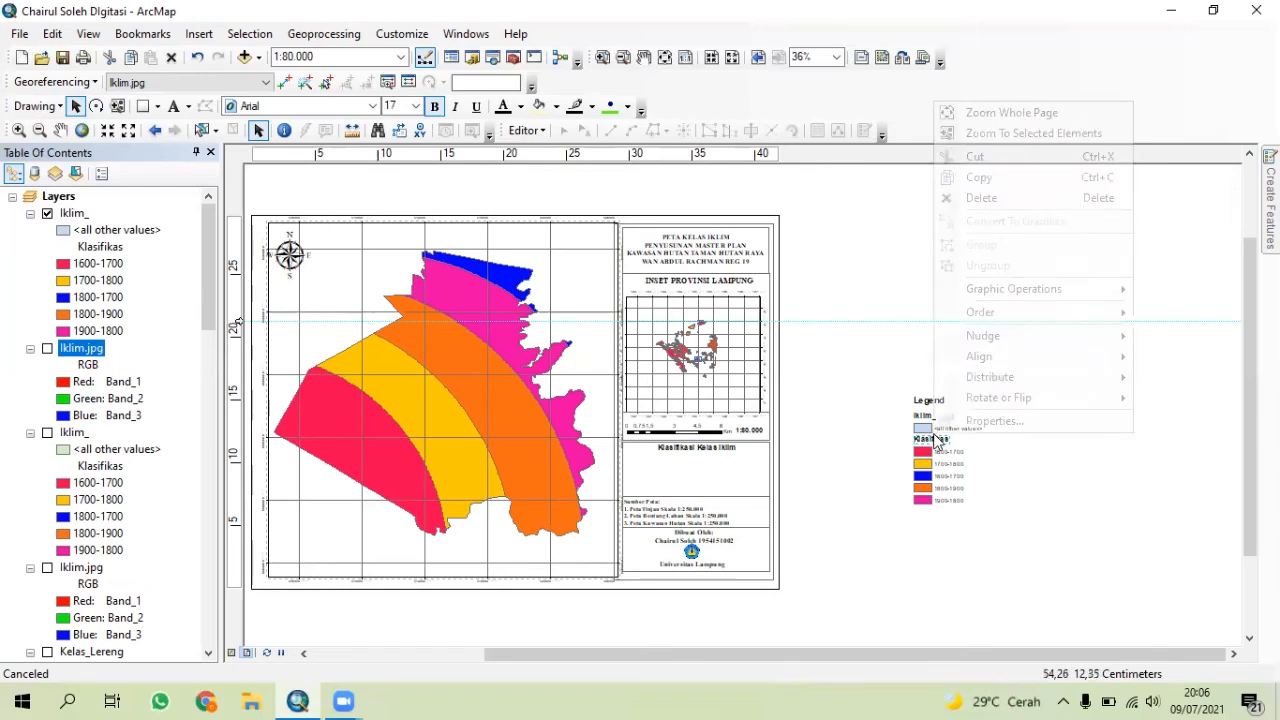
{"action": "left_click", "coordinate": [970, 513]}
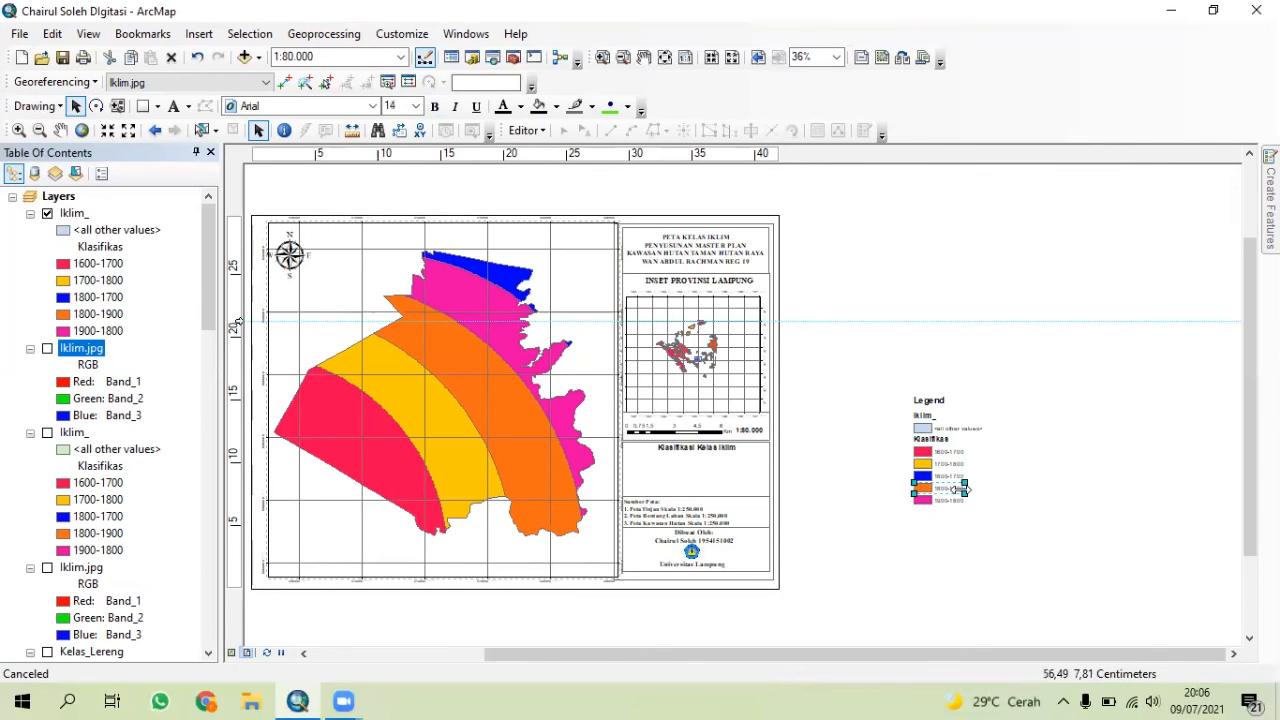
{"action": "left_click", "coordinate": [929, 477]}
{"action": "left_click_drag", "start_coordinate": [928, 462], "coordinate": [926, 438]}
{"action": "left_click", "coordinate": [929, 440]}
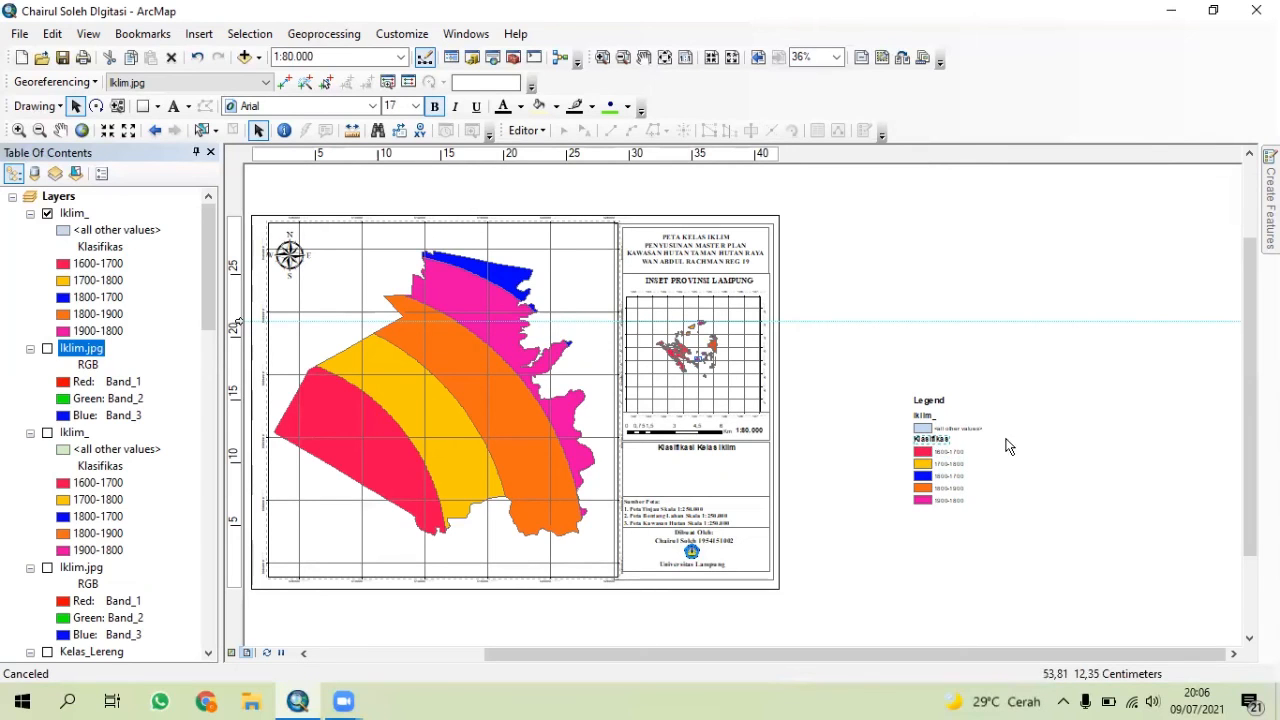
{"action": "right_click", "coordinate": [940, 410]}
{"action": "left_click", "coordinate": [917, 429]}
{"action": "right_click", "coordinate": [906, 424]}
- Ungroup the 1700-1800 legend entry into its colour patch and label
{"action": "left_click", "coordinate": [916, 464]}
{"action": "right_click", "coordinate": [921, 478]}
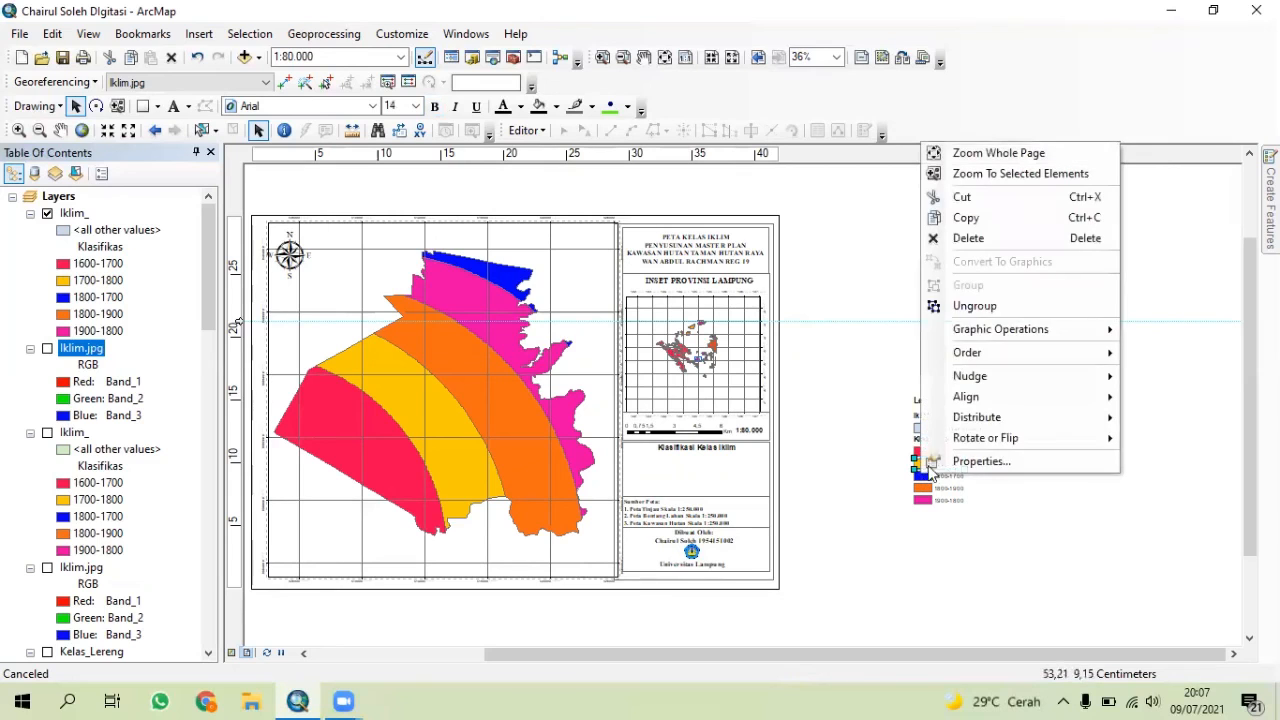
{"action": "left_click", "coordinate": [977, 306]}
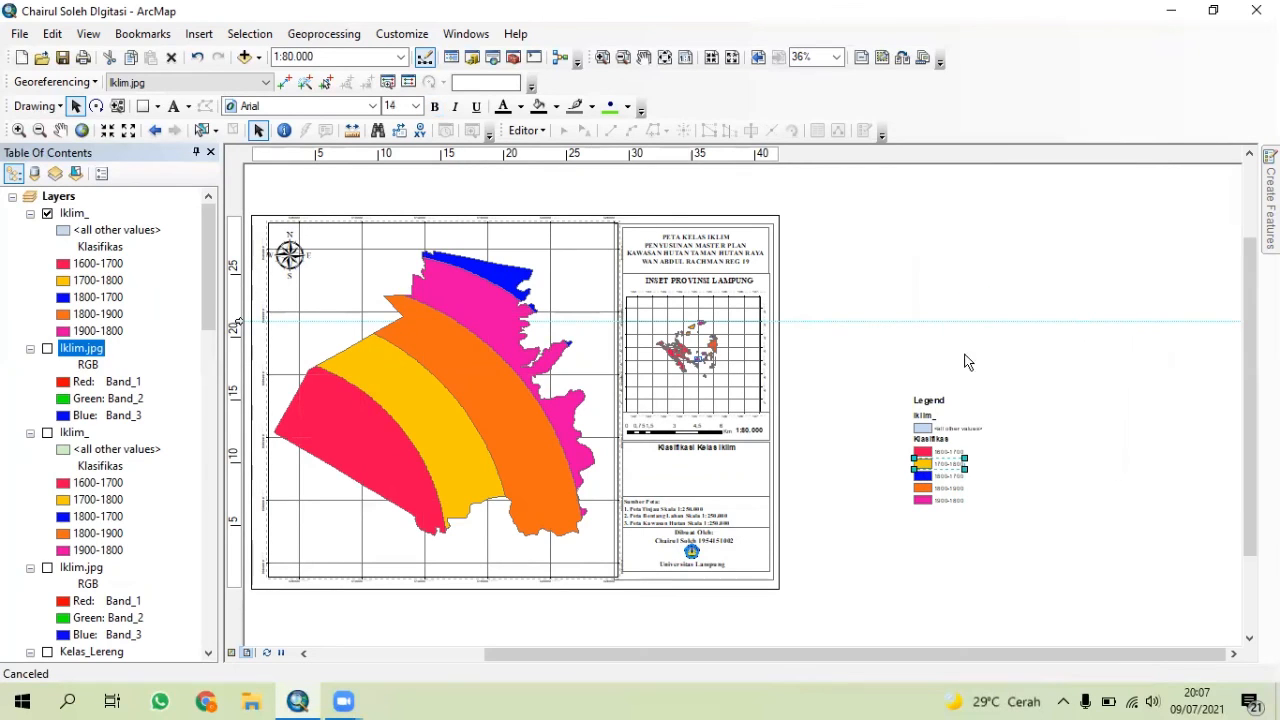
{"action": "right_click", "coordinate": [918, 472]}
{"action": "left_click", "coordinate": [948, 522]}
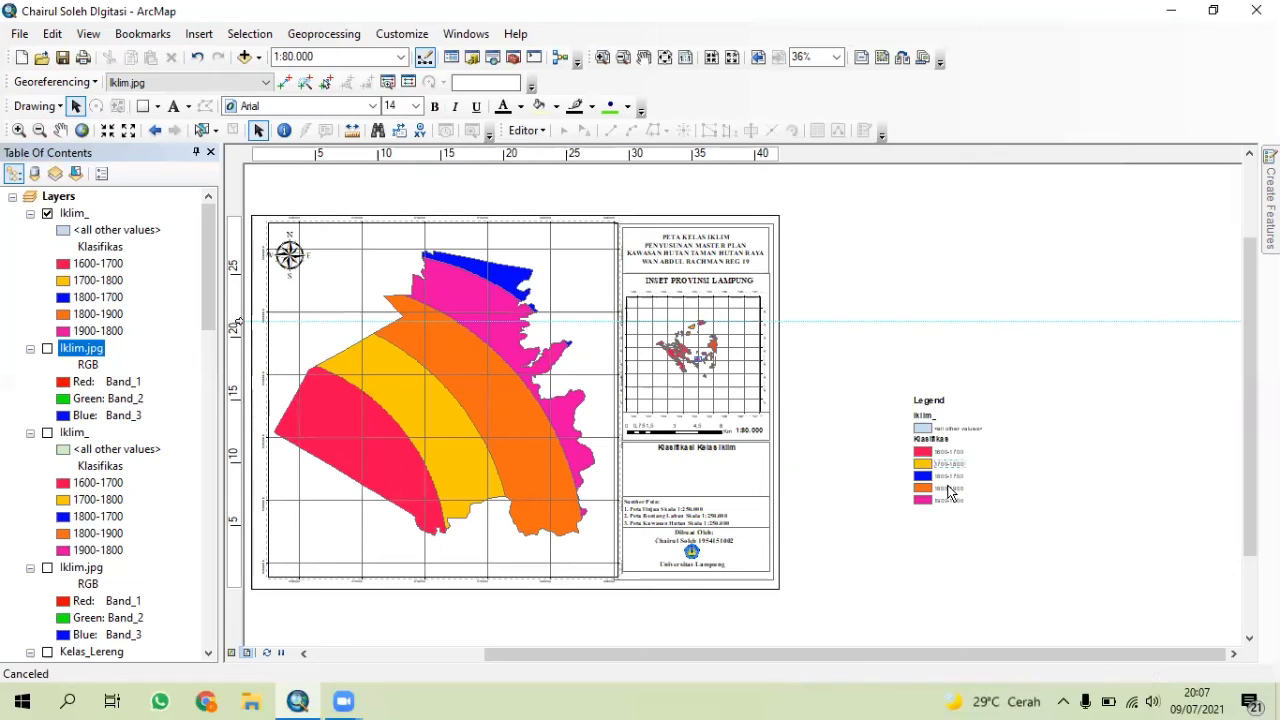
- Delete the <all other values> entry, the Klasifikas and Iklim_ headings, and the Legend title from the ungrouped legend
{"action": "left_click", "coordinate": [951, 428]}
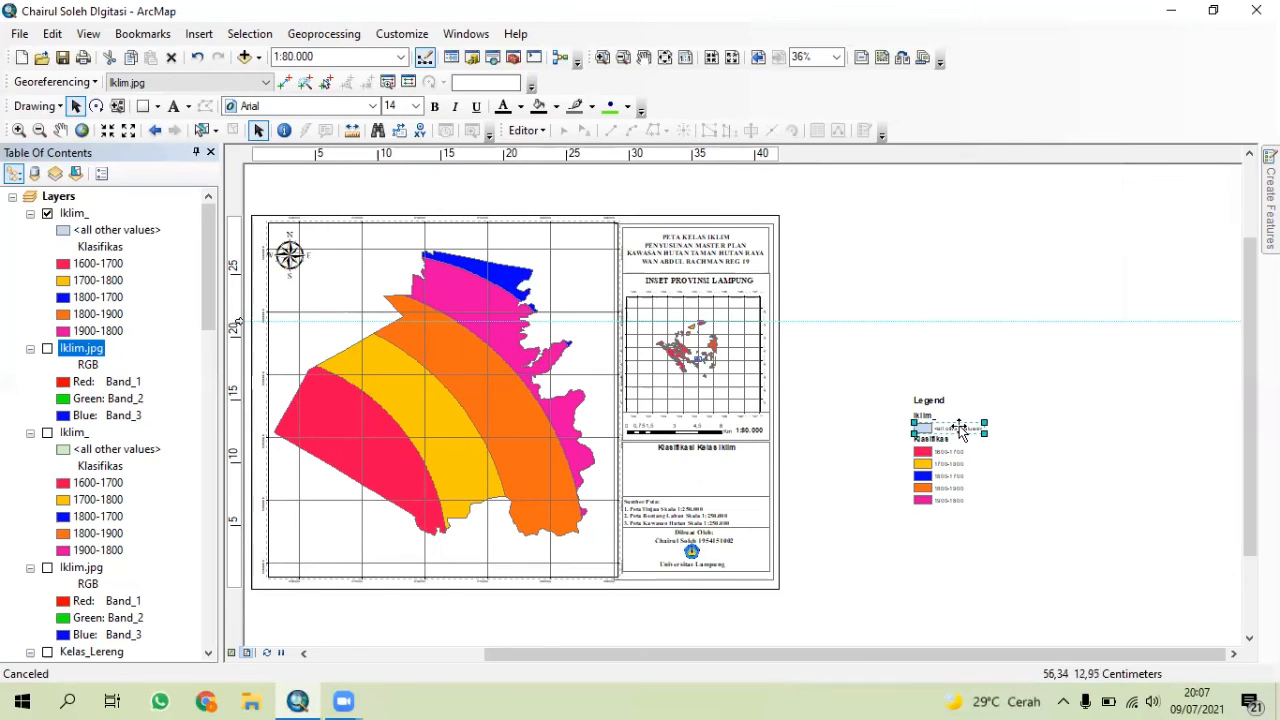
{"action": "key", "text": "Delete"}
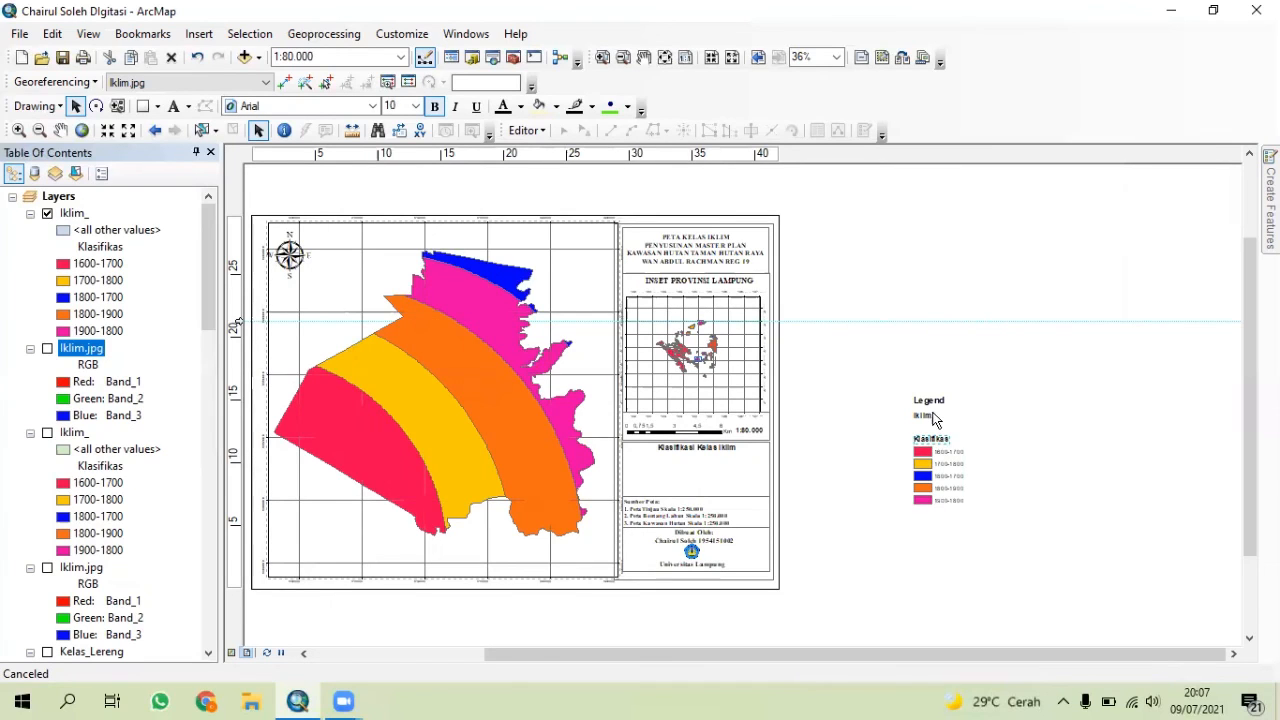
{"action": "key", "text": "Delete"}
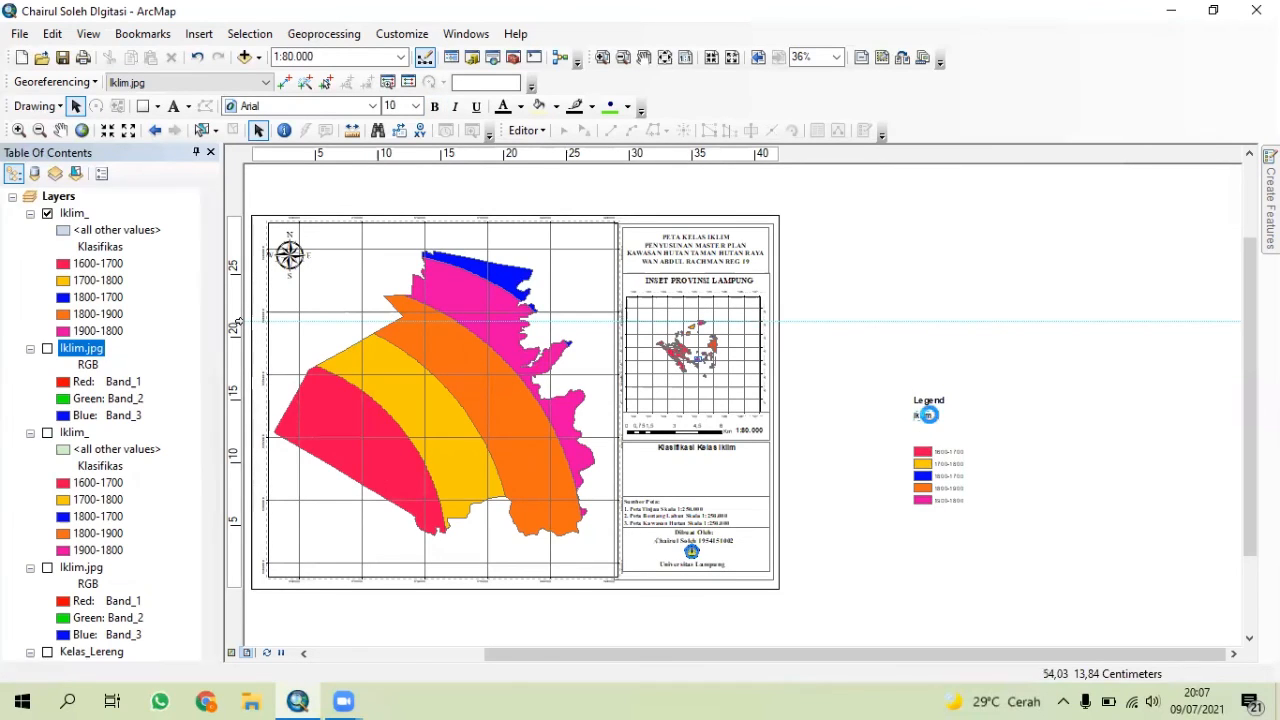
{"action": "key", "text": "Delete"}
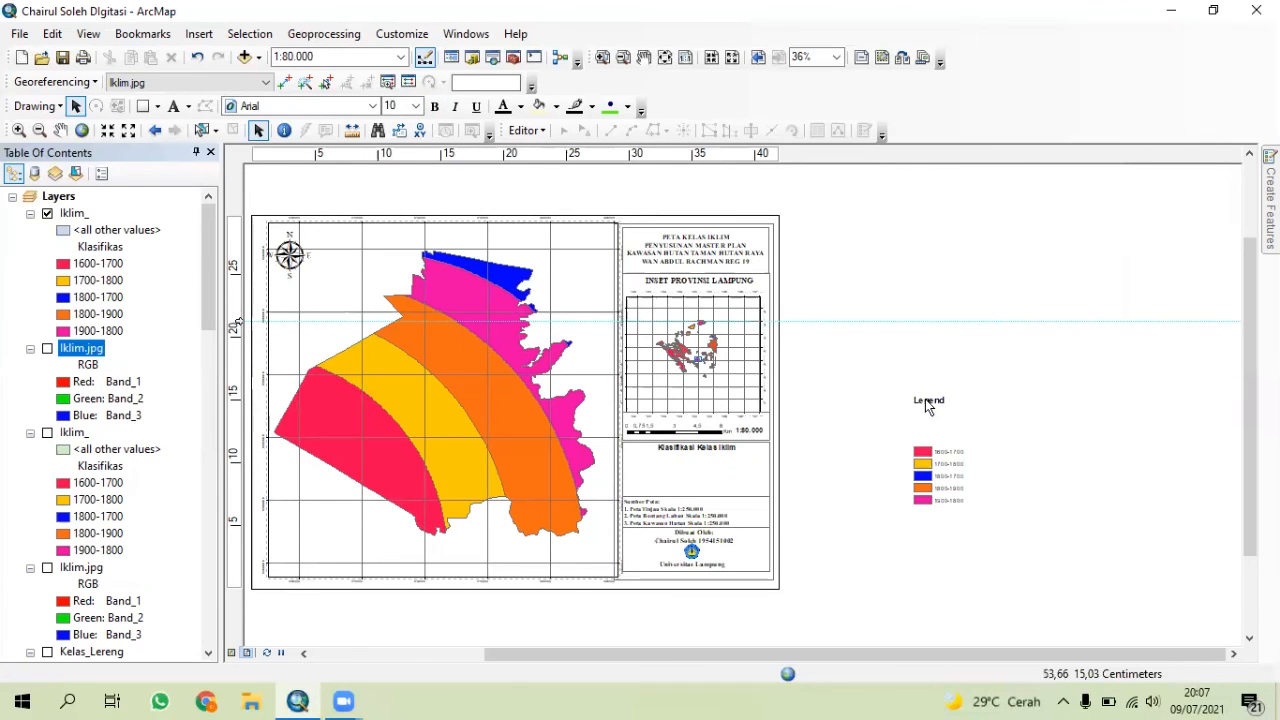
{"action": "left_click", "coordinate": [925, 399]}
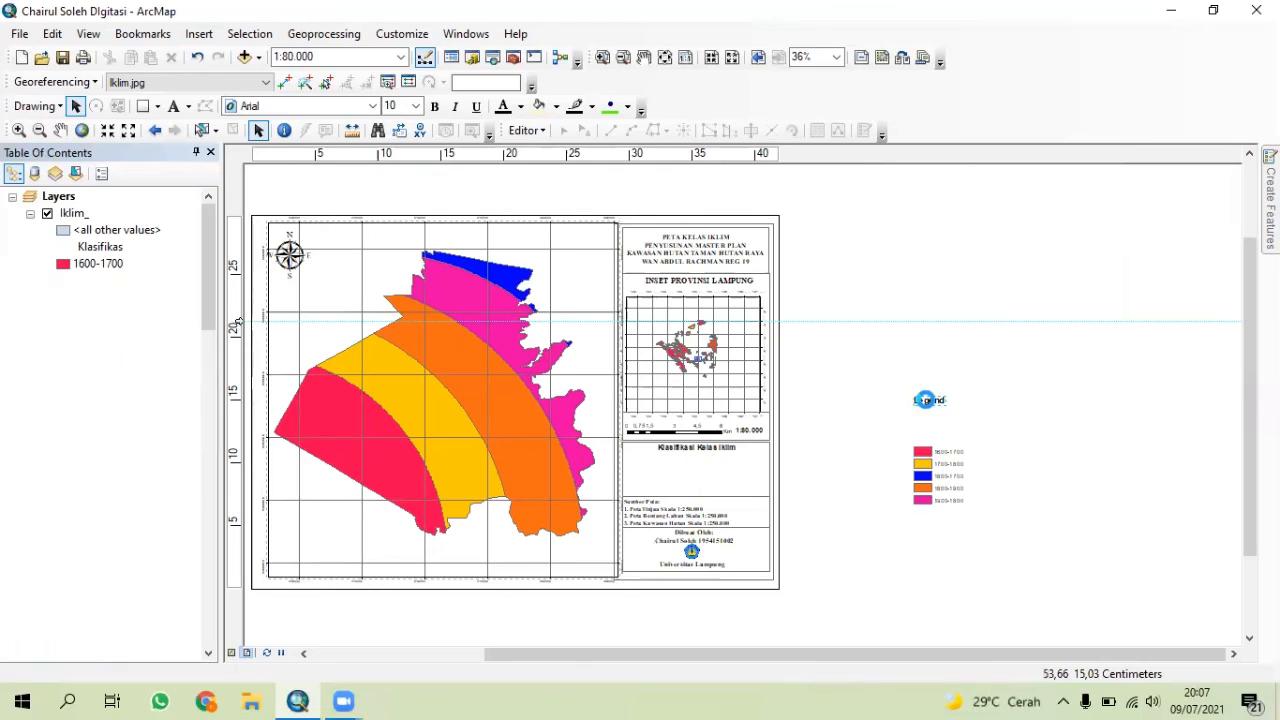
- Group the five remaining climate class entries, from 1600-1700 through 1900-1800, into one element
{"action": "left_click", "coordinate": [924, 476]}
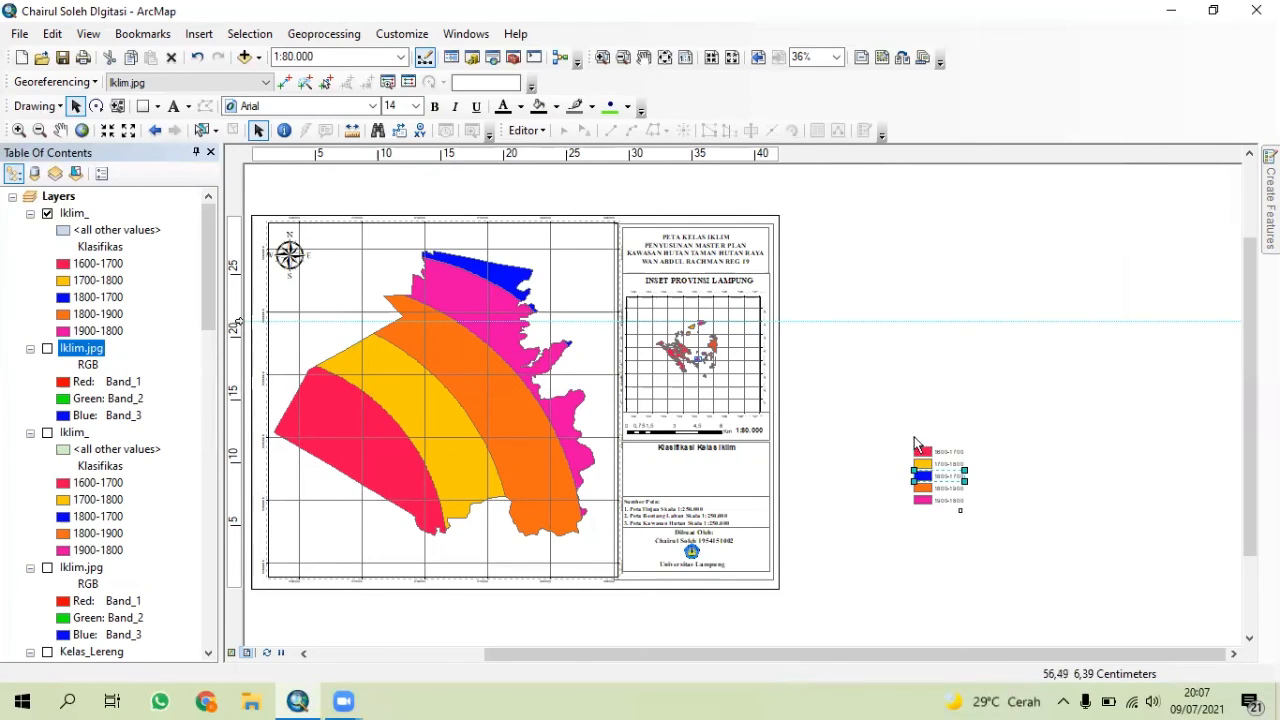
{"action": "left_click_drag", "start_coordinate": [914, 431], "coordinate": [962, 513]}
{"action": "right_click", "coordinate": [942, 488]}
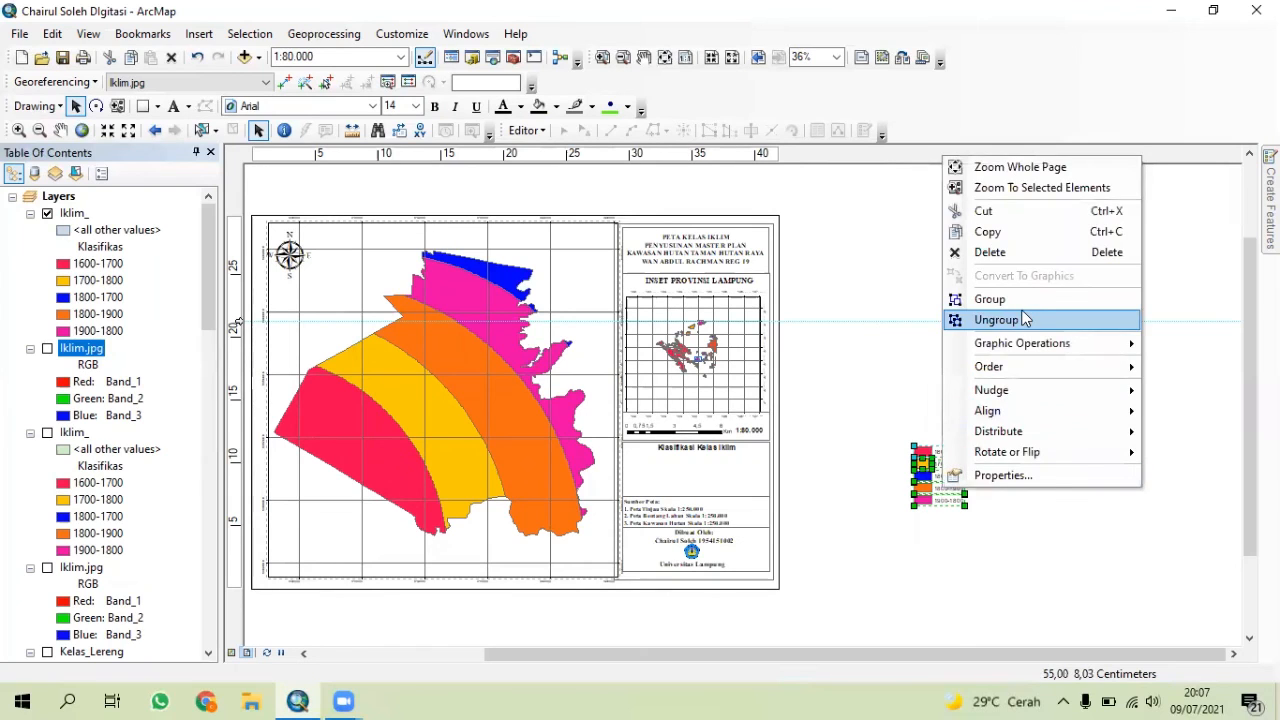
{"action": "left_click", "coordinate": [1020, 300]}
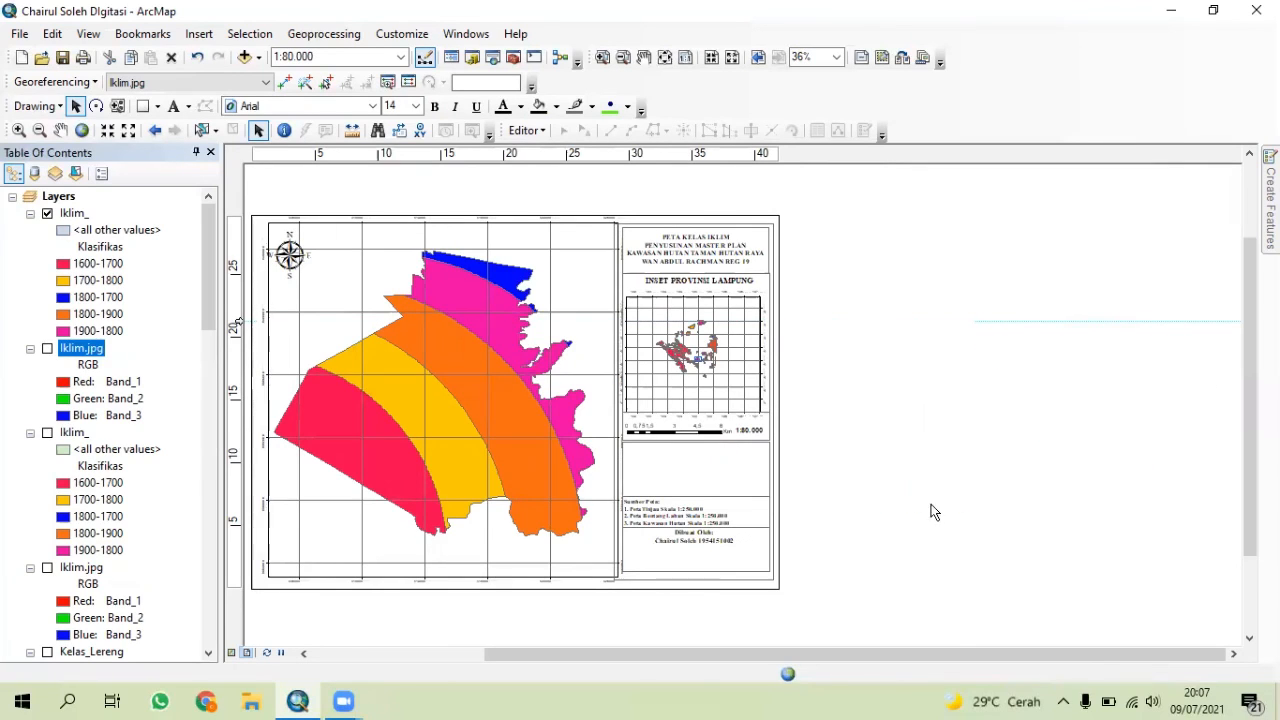
- Place the grouped legend entries under the Klasifikasi Kelas Iklim heading and shrink them to fit centred inside the legend box
{"action": "left_click_drag", "start_coordinate": [964, 503], "coordinate": [736, 483]}
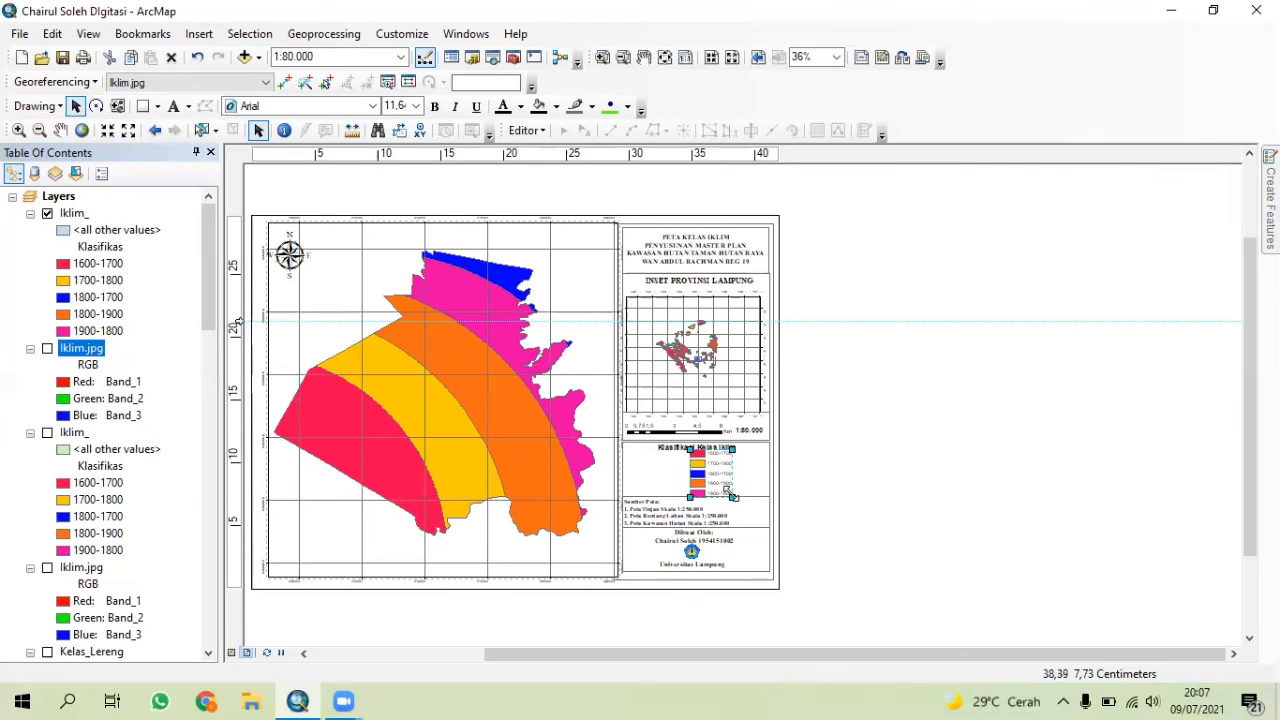
{"action": "left_click_drag", "start_coordinate": [732, 497], "coordinate": [707, 469]}
{"action": "left_click_drag", "start_coordinate": [693, 470], "coordinate": [698, 470]}
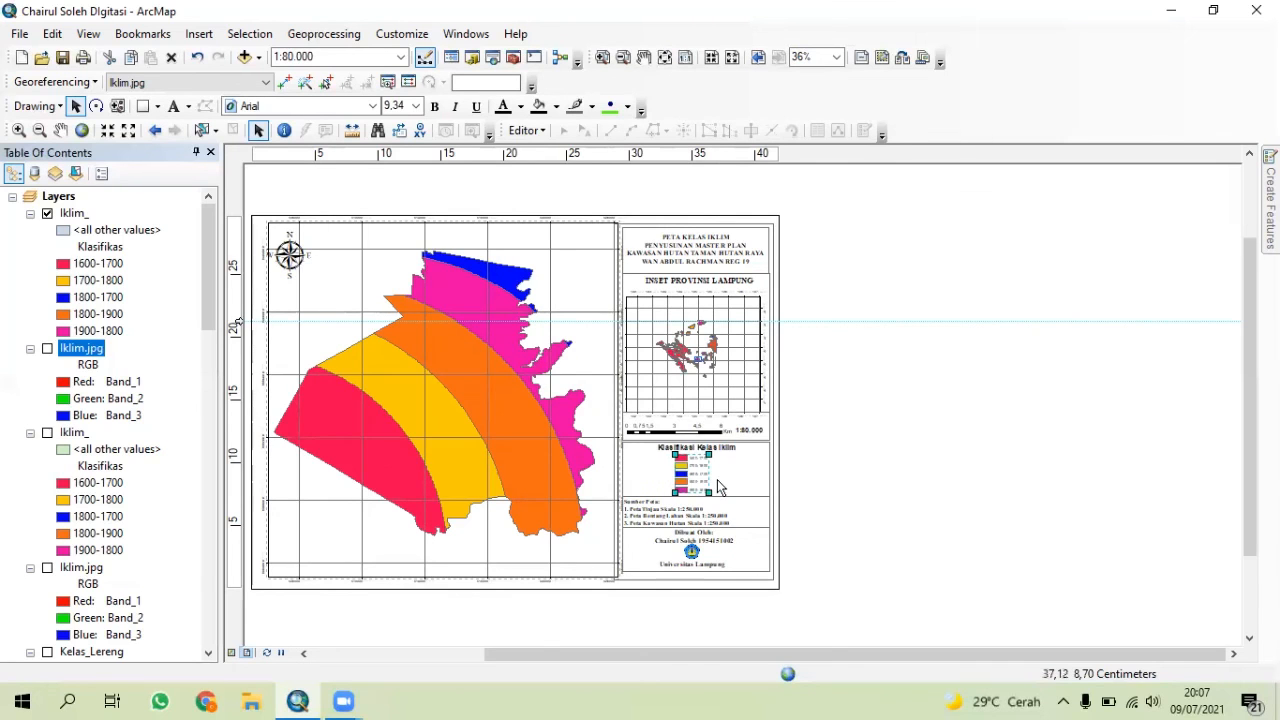
{"action": "scroll", "coordinate": [698, 457], "scroll_direction": "down", "scroll_amount": 4}
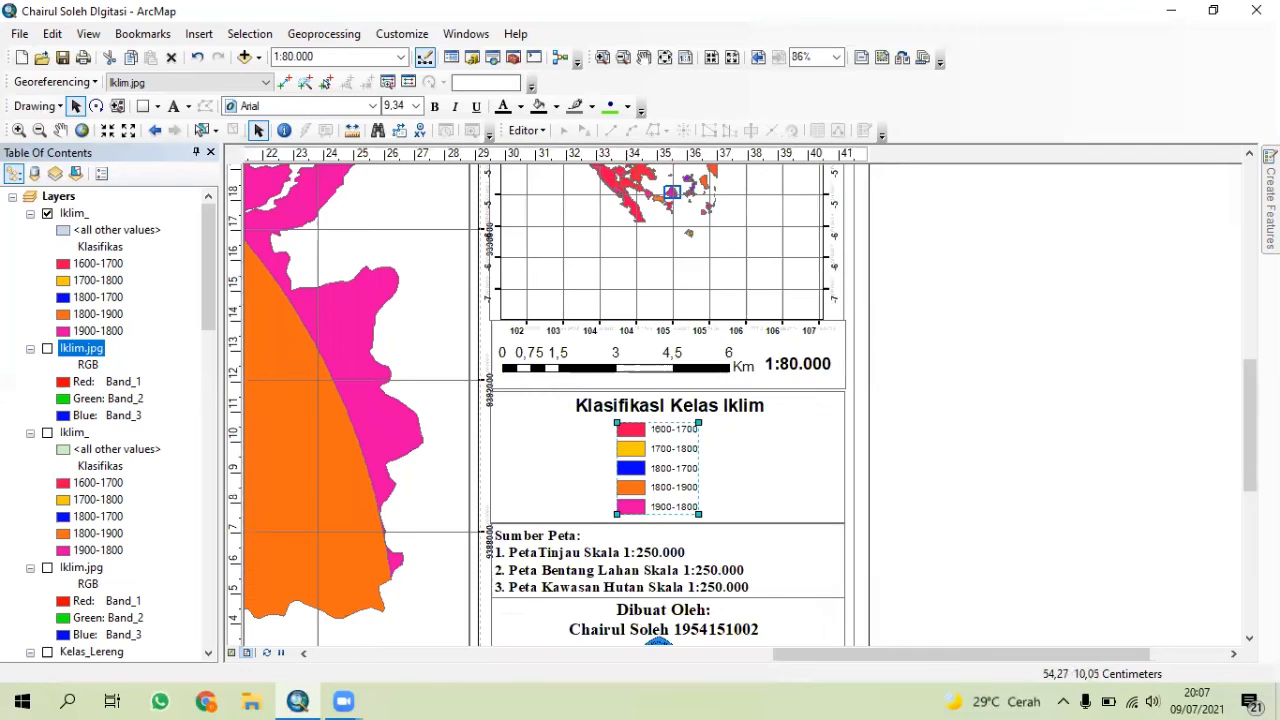
{"action": "scroll", "coordinate": [1118, 431], "scroll_direction": "up", "scroll_amount": 2}
{"action": "left_click", "coordinate": [1109, 528]}
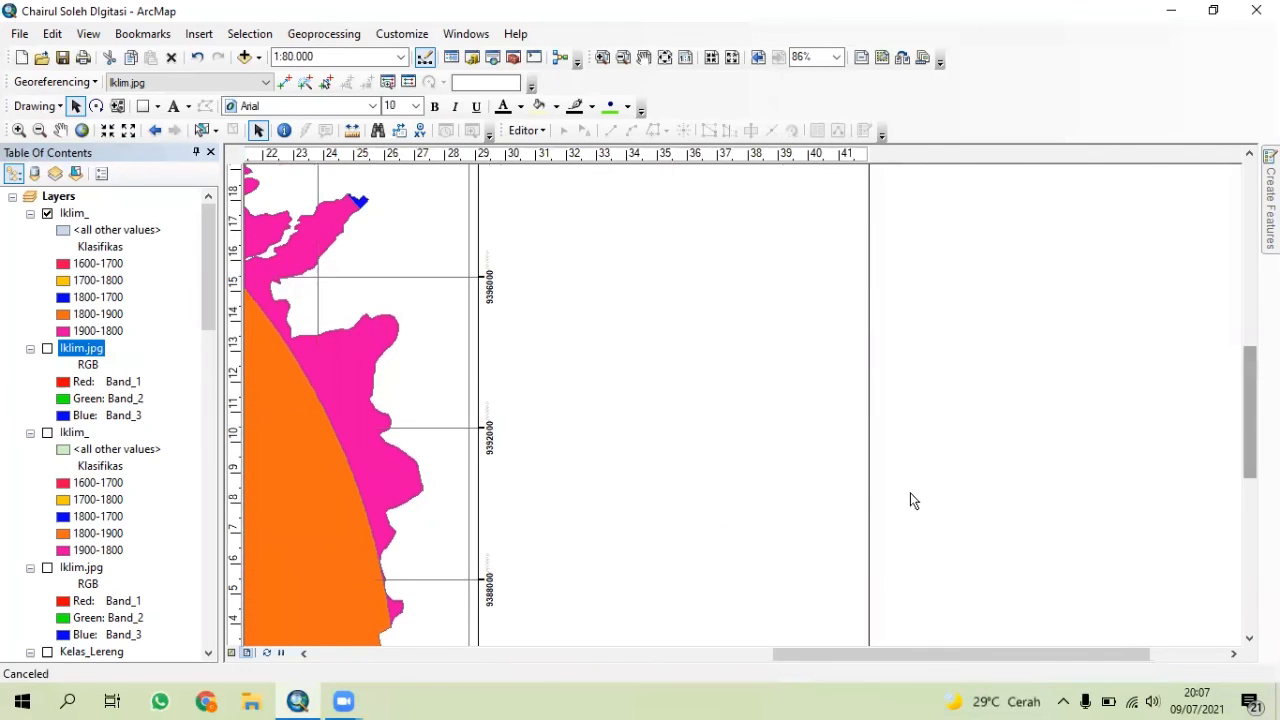
{"action": "right_click", "coordinate": [686, 530]}
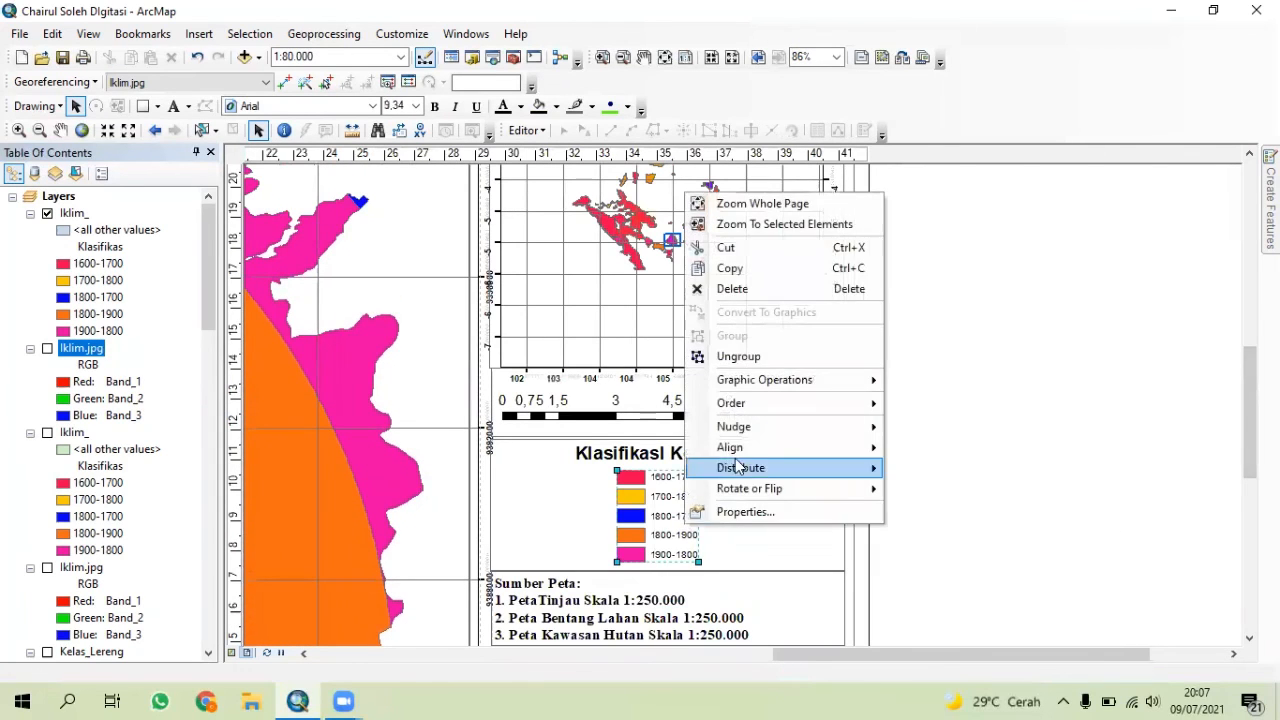
{"action": "right_click", "coordinate": [1026, 488]}
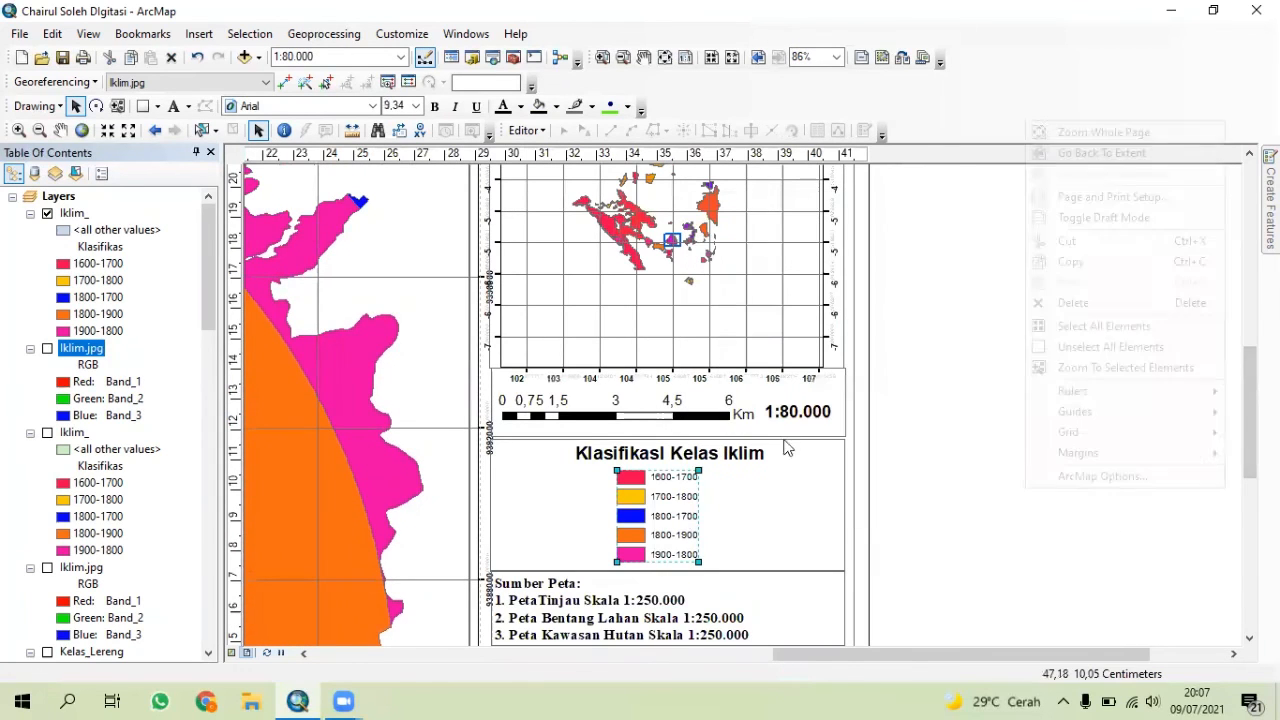
- Close the Table of Contents to give the finished climate map layout more viewing room
{"action": "left_click", "coordinate": [210, 152]}
{"action": "left_click", "coordinate": [210, 152]}
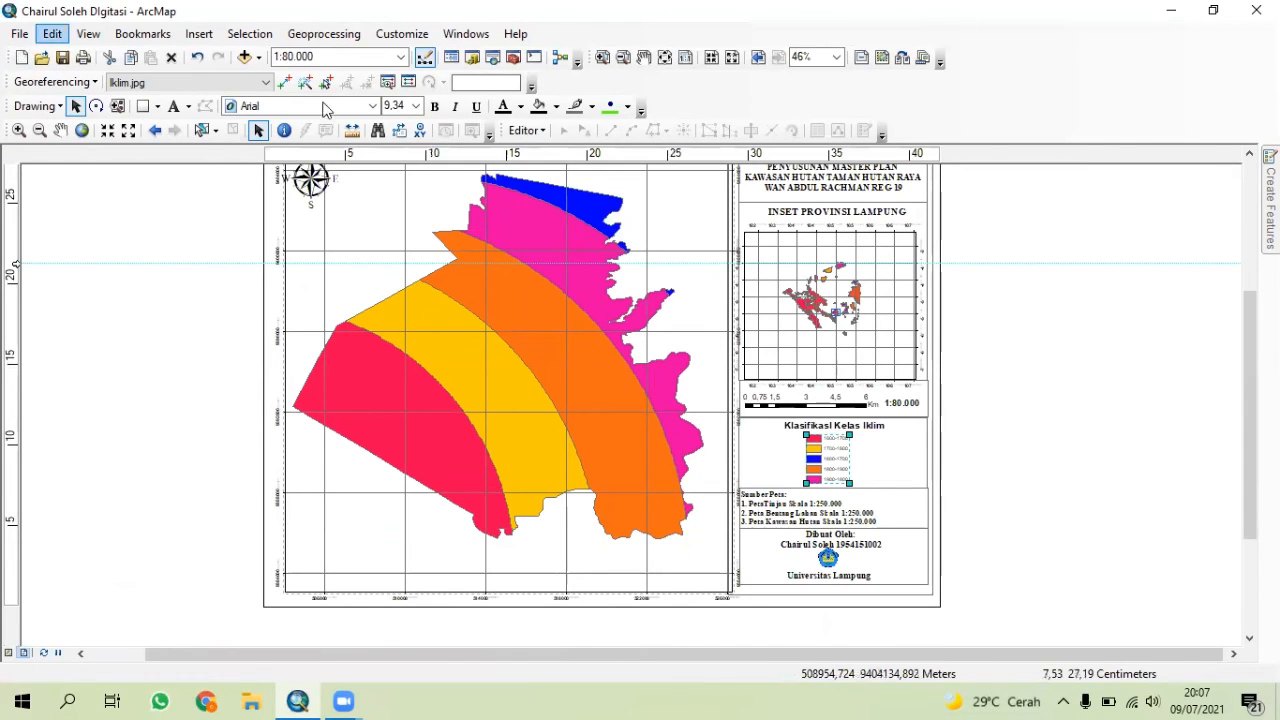
{"action": "scroll", "coordinate": [742, 192], "scroll_direction": "up", "scroll_amount": 1}
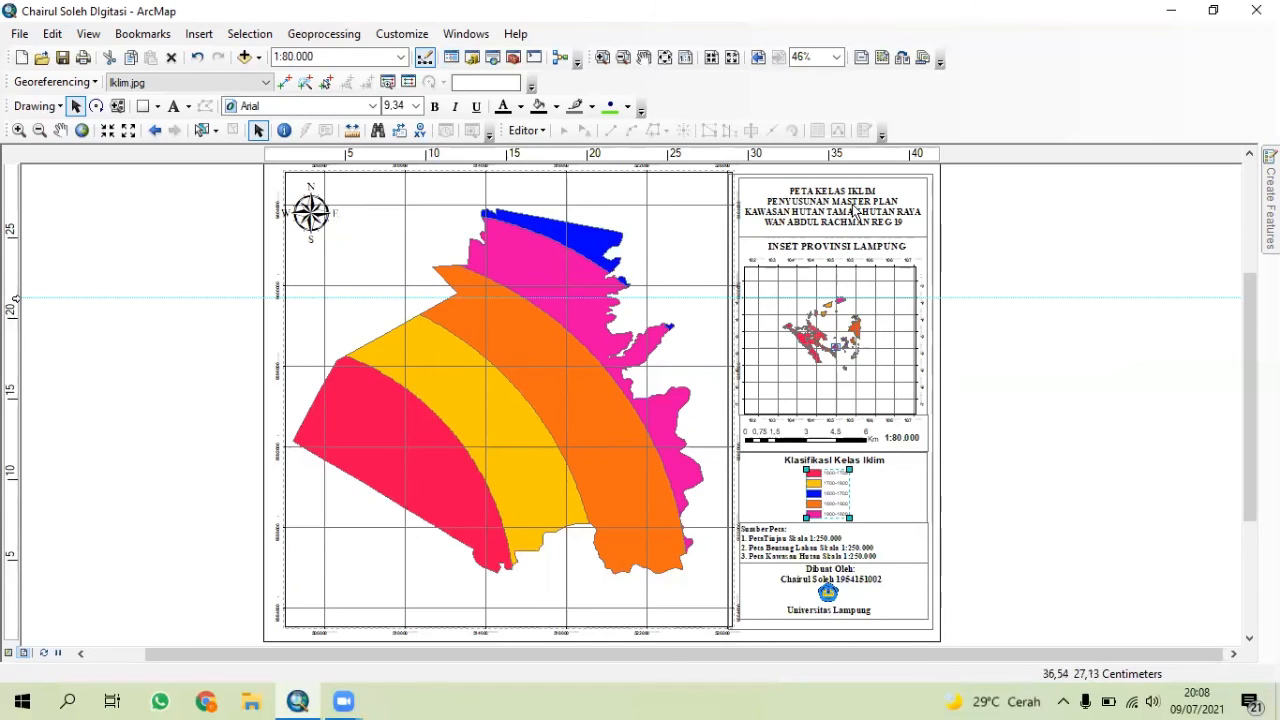
{"action": "left_click", "coordinate": [806, 48]}
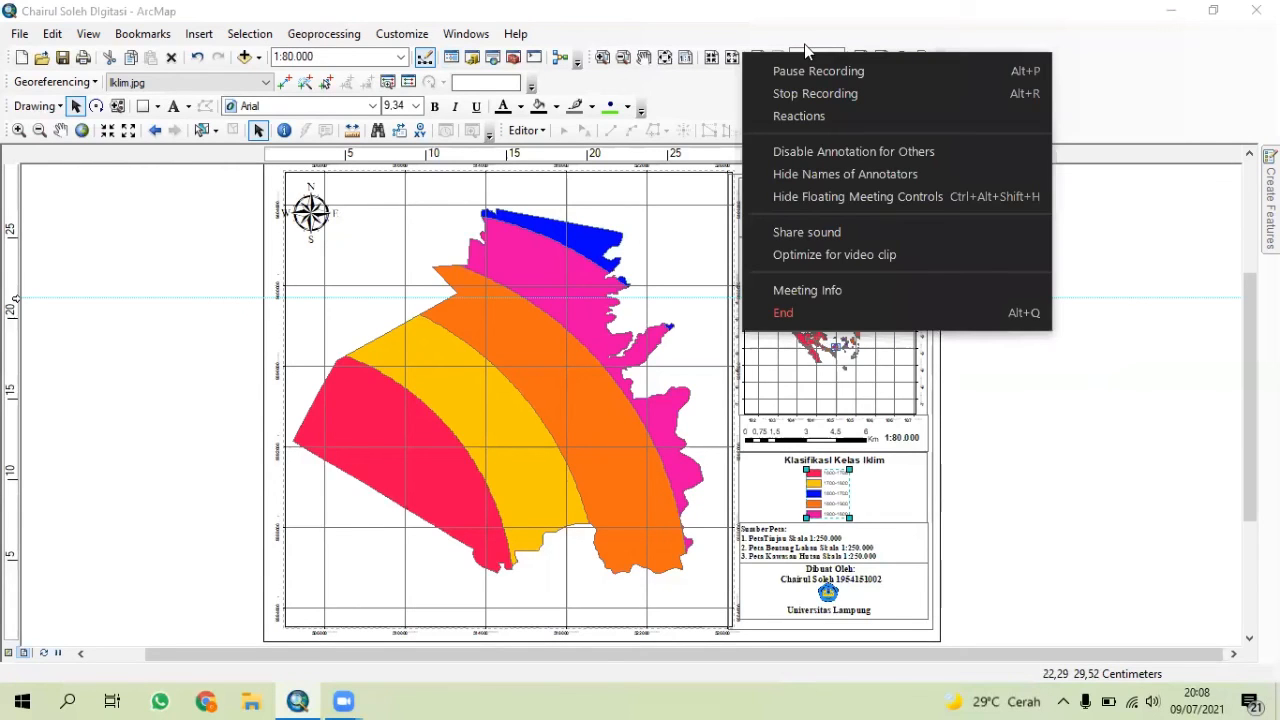
{"action": "left_click", "coordinate": [816, 94]}
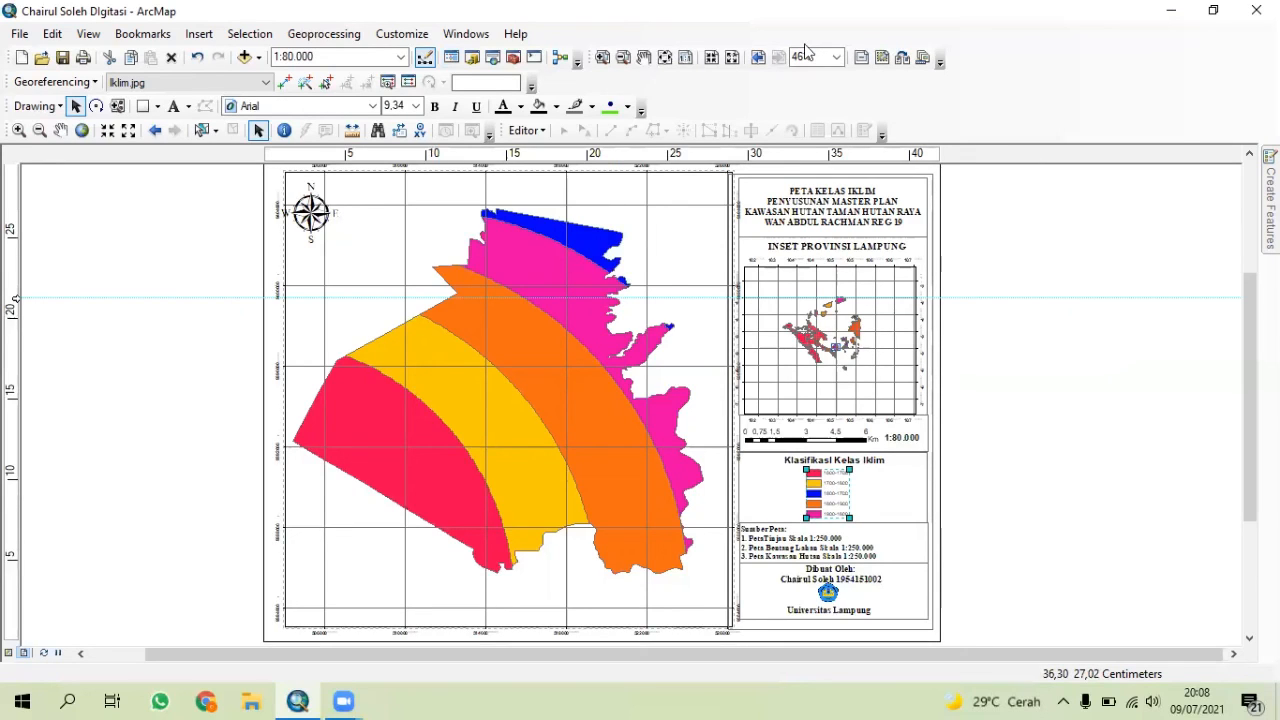
{"action": "left_click", "coordinate": [806, 50]}
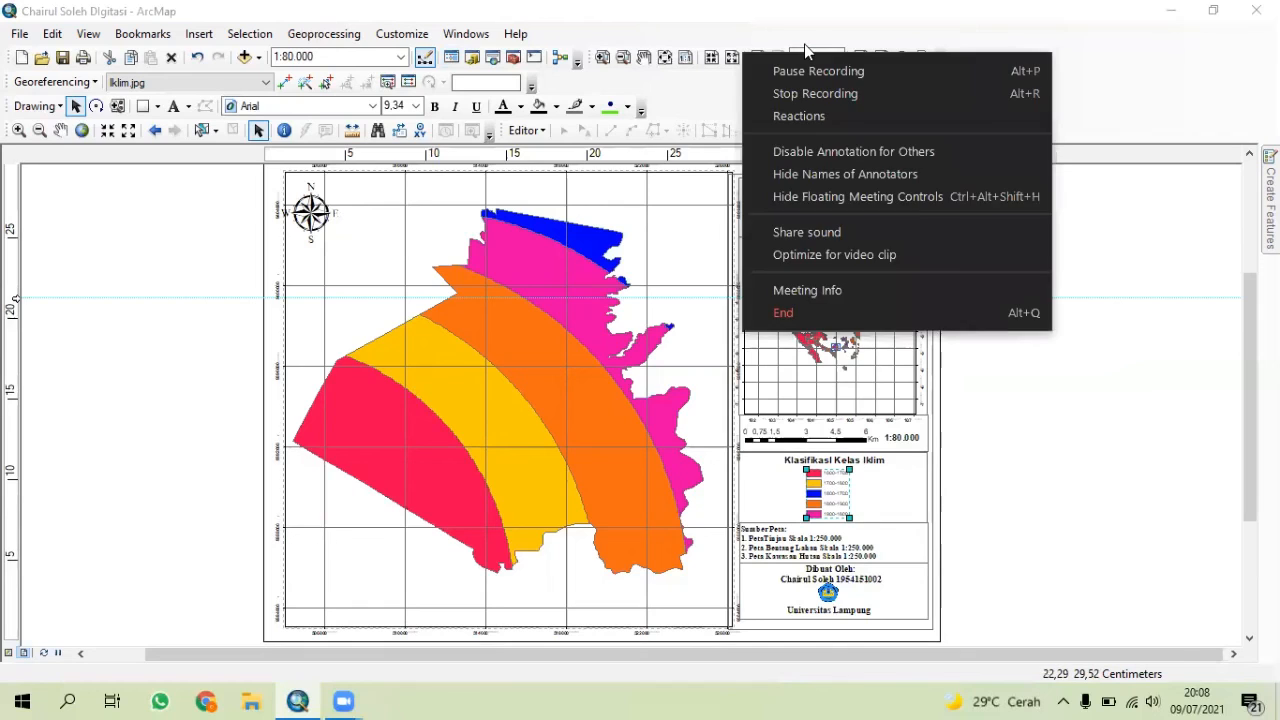
{"action": "left_click", "coordinate": [806, 50]}
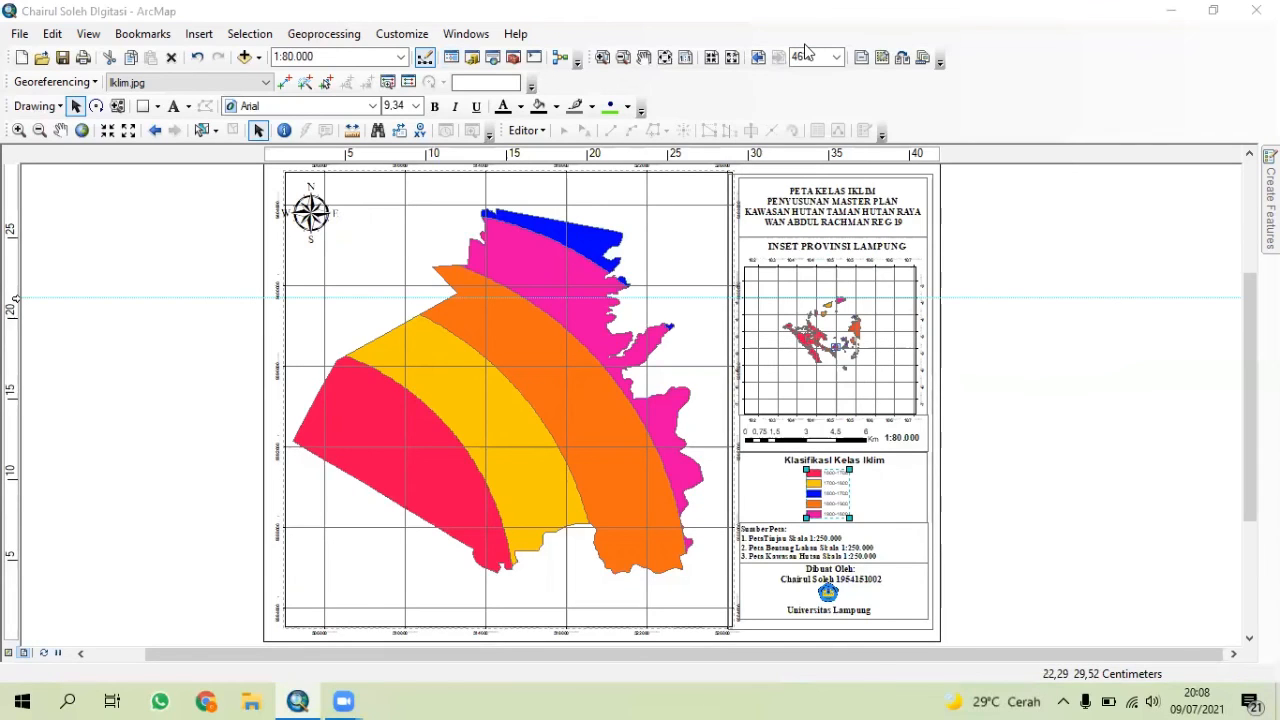